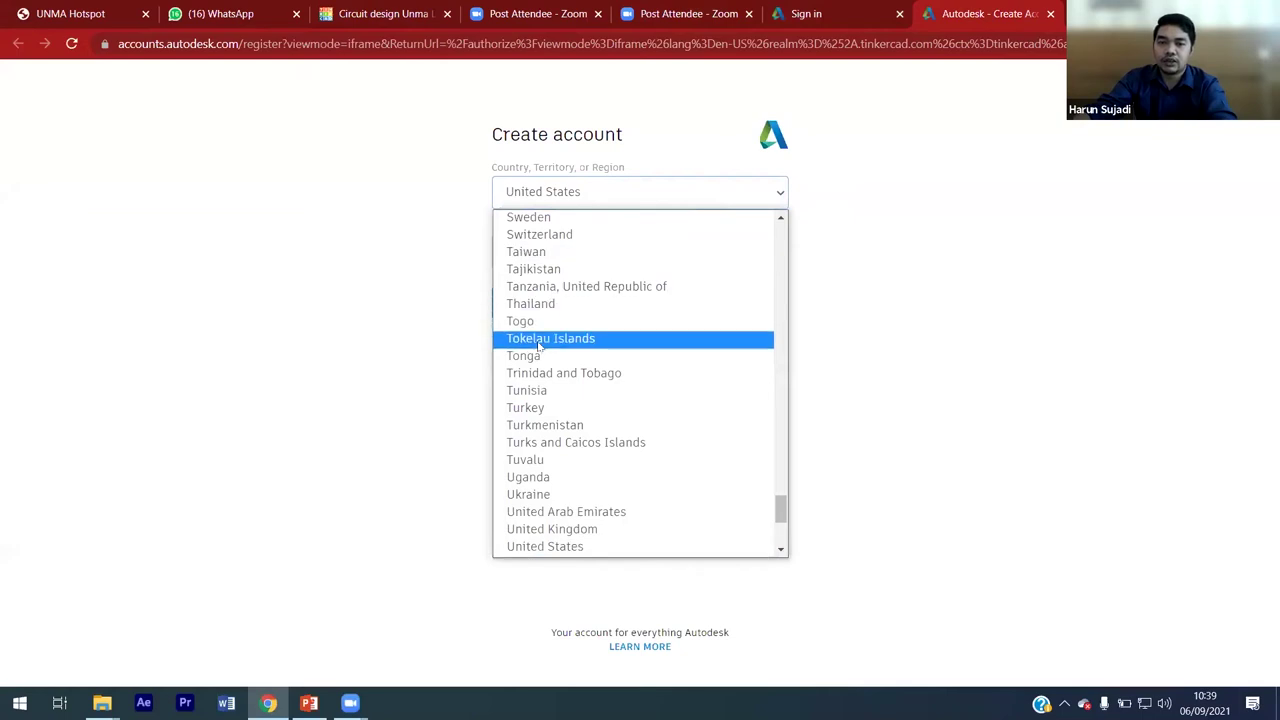
Step: Choose Tokelau Islands as the account's country, fill in the birthday, and continue to the account credentials form
click(545, 255)
click(660, 255)
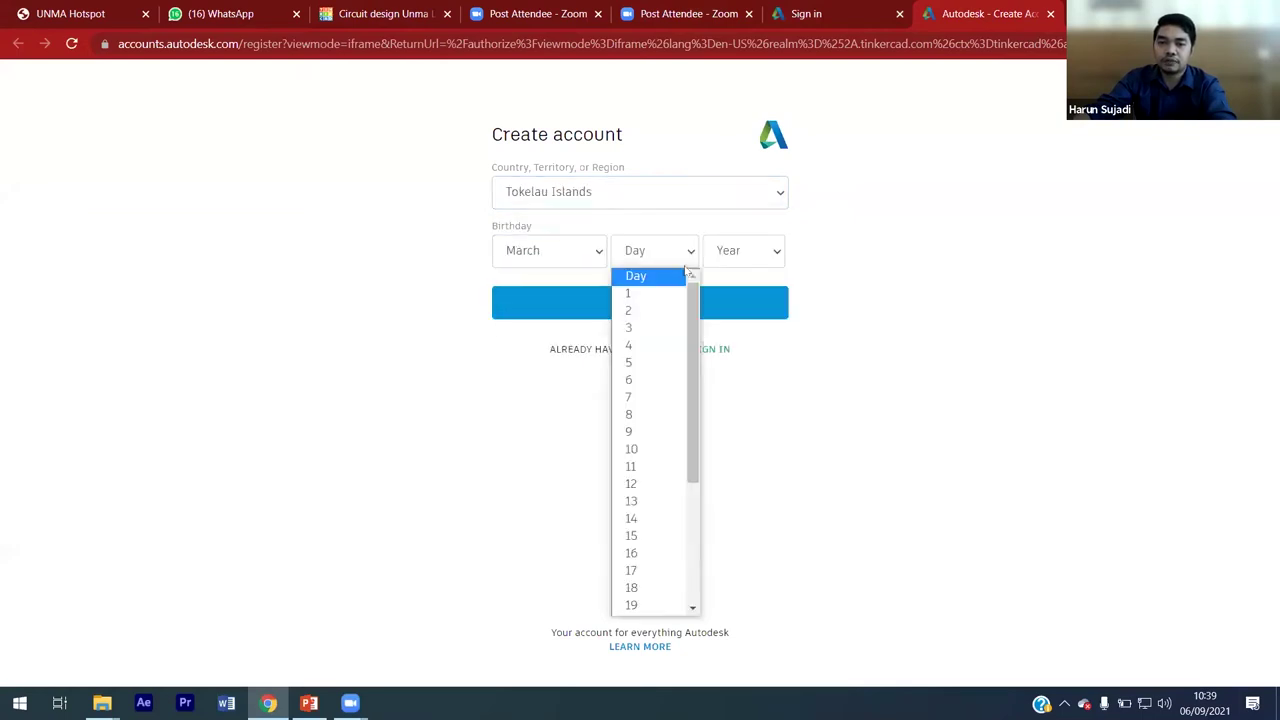
click(651, 310)
click(777, 257)
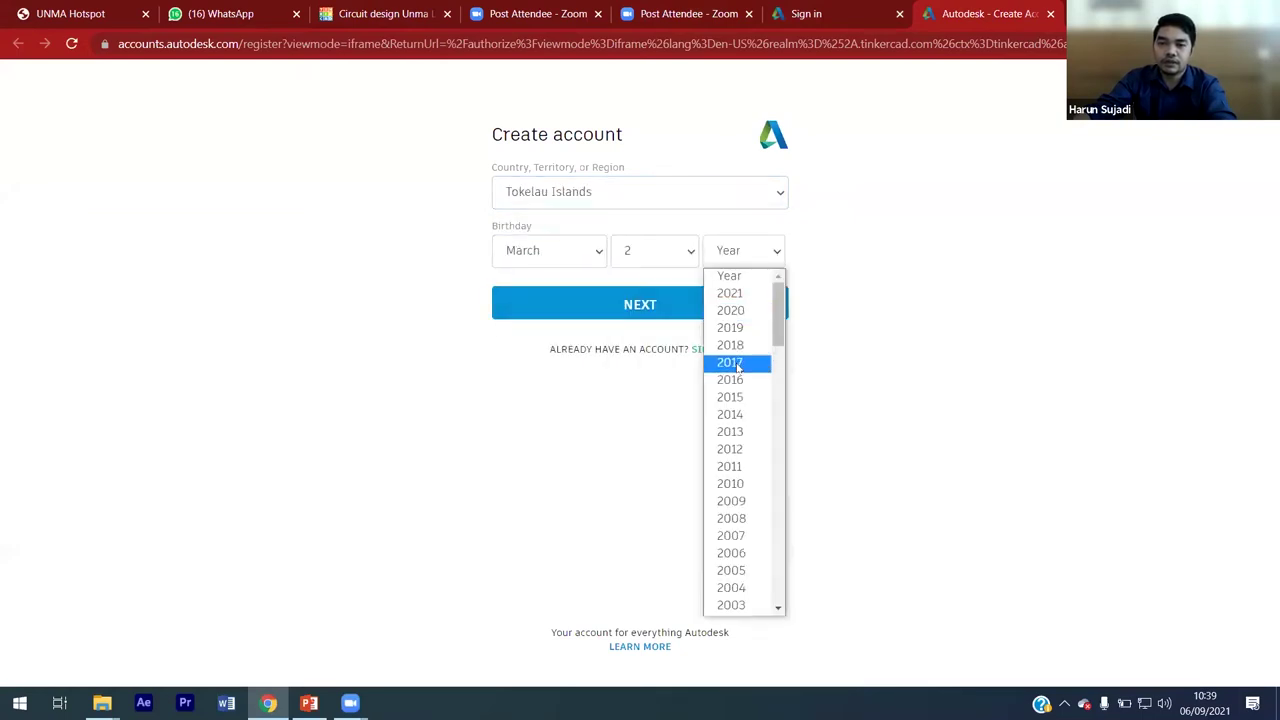
click(731, 363)
click(616, 305)
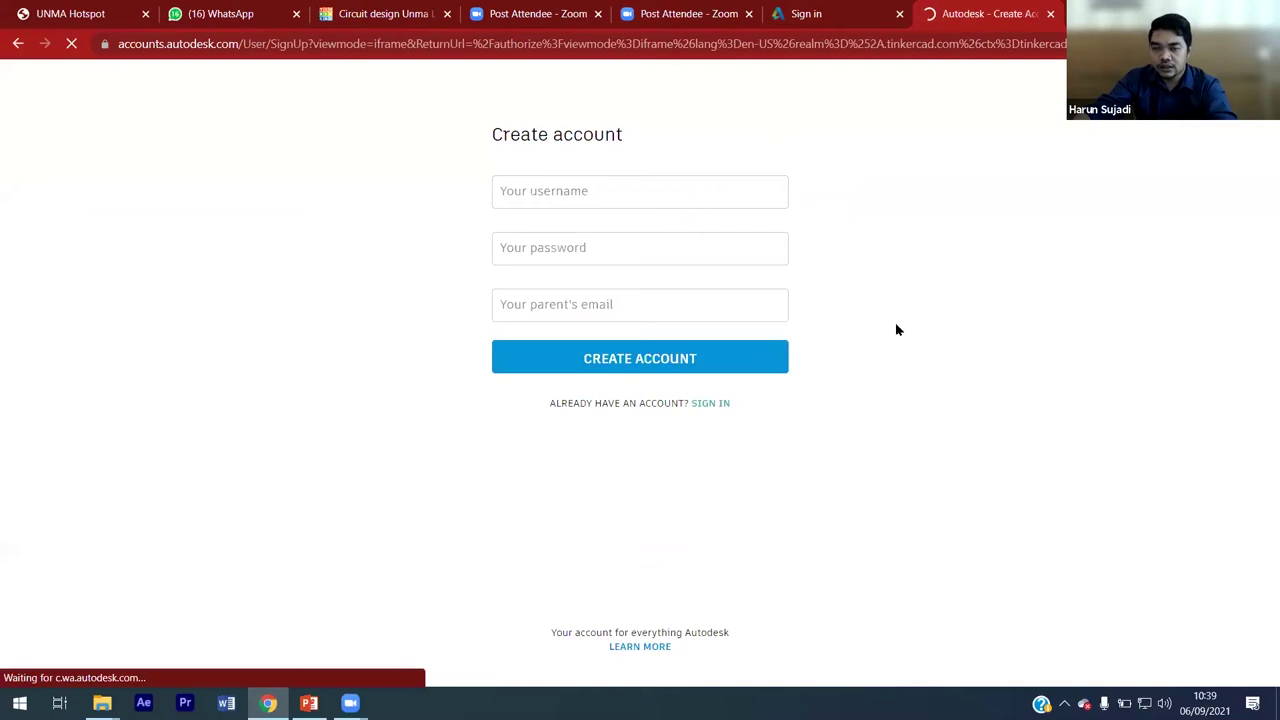
click(620, 188)
click(667, 247)
click(852, 318)
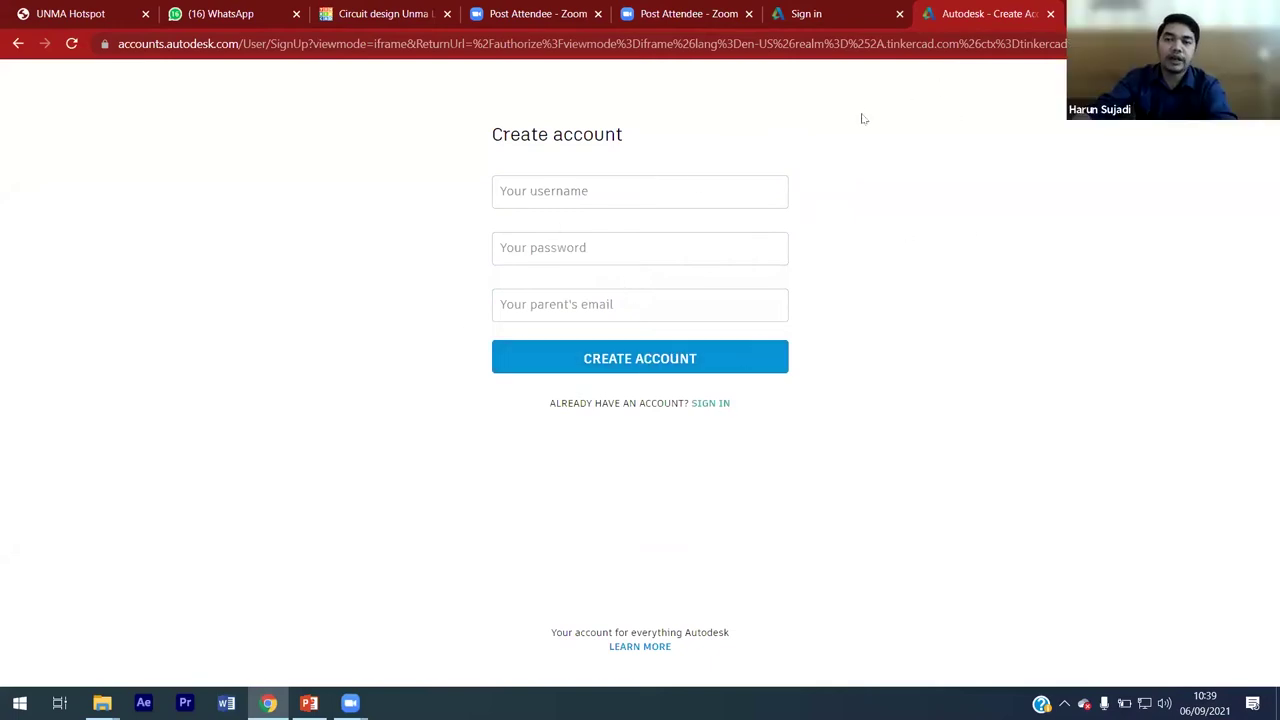
Step: Return to the existing sign-in page and sign in with the prefilled account e-mail and password
click(806, 6)
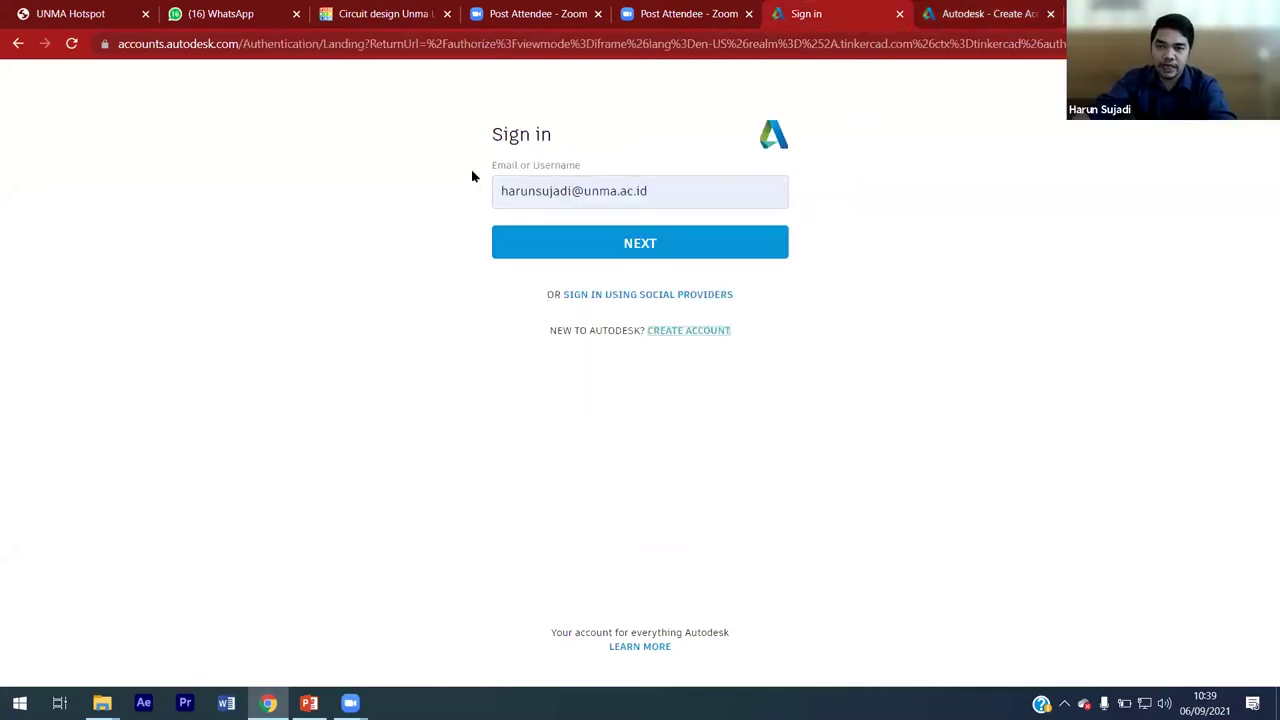
click(669, 249)
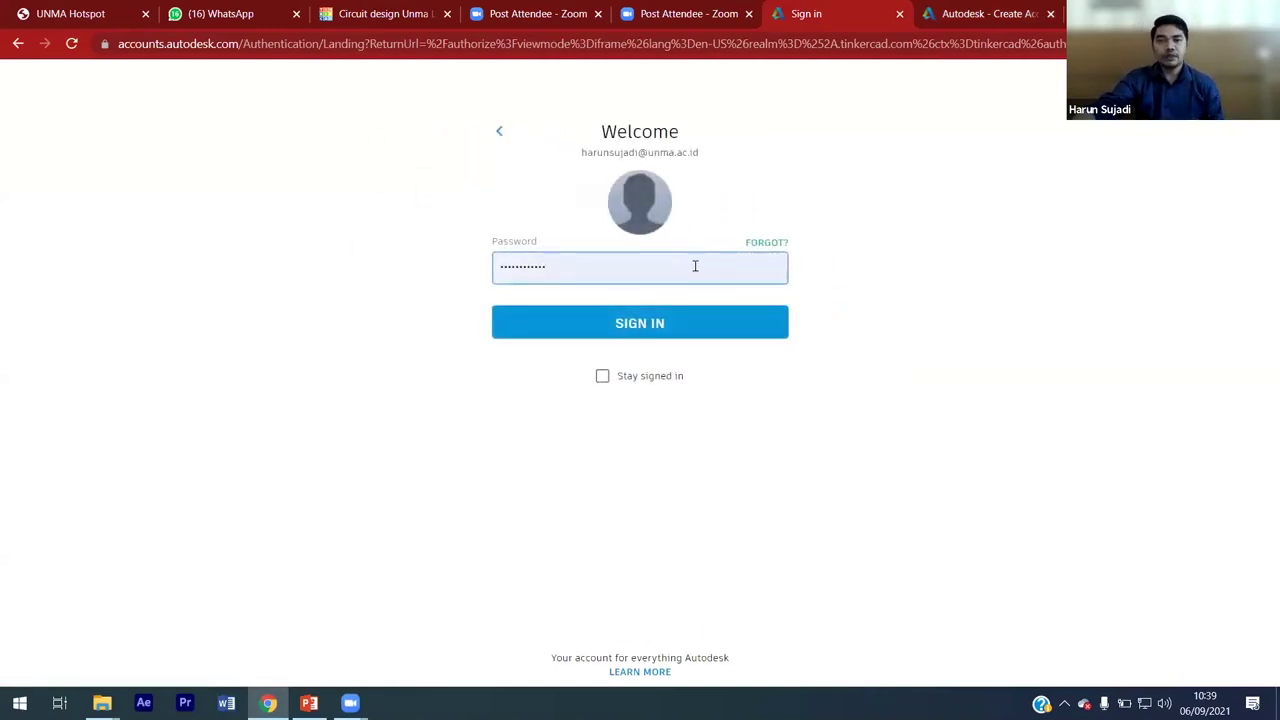
click(655, 336)
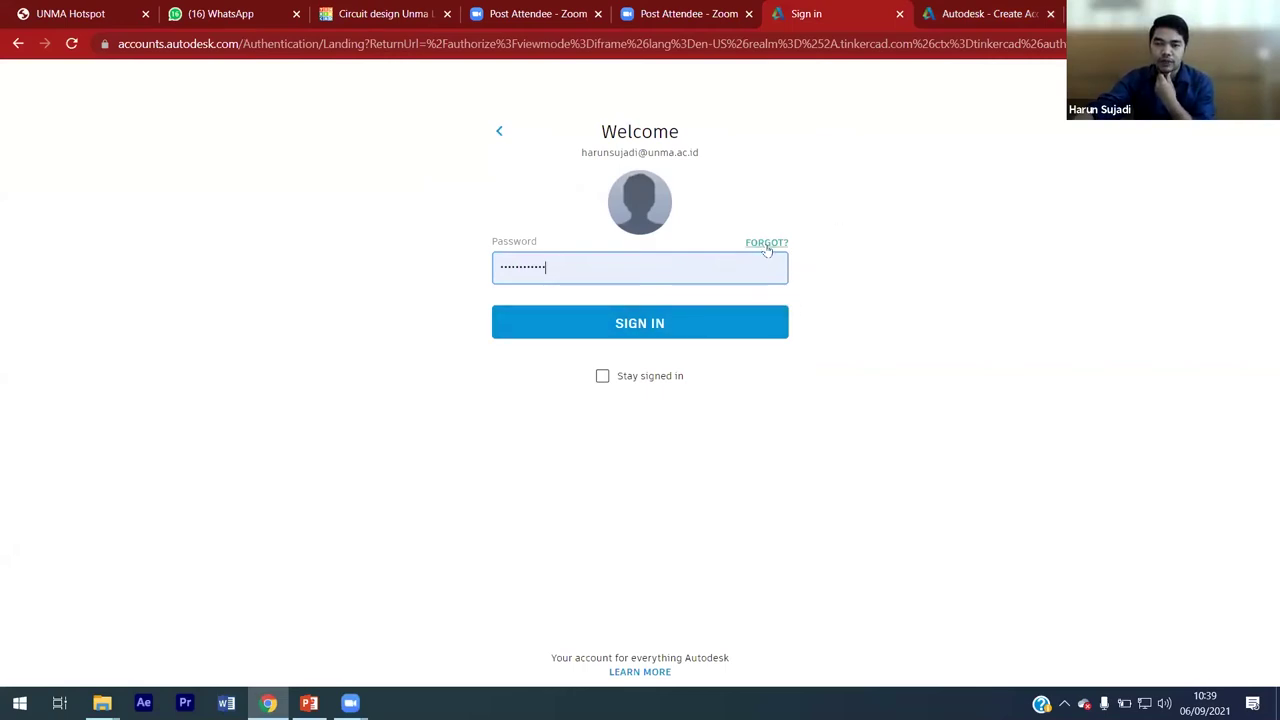
click(710, 330)
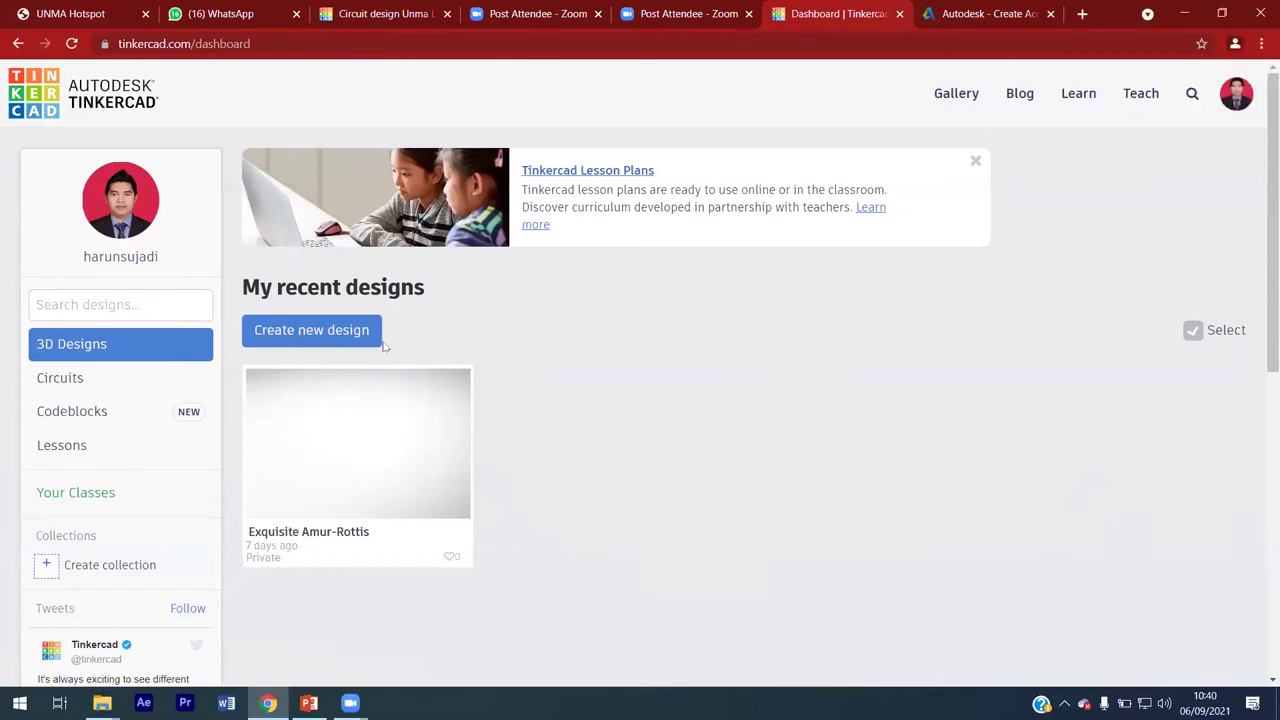
Step: Create a new 3D design and look through its Basic Shapes library
scroll(383, 346, down, 1)
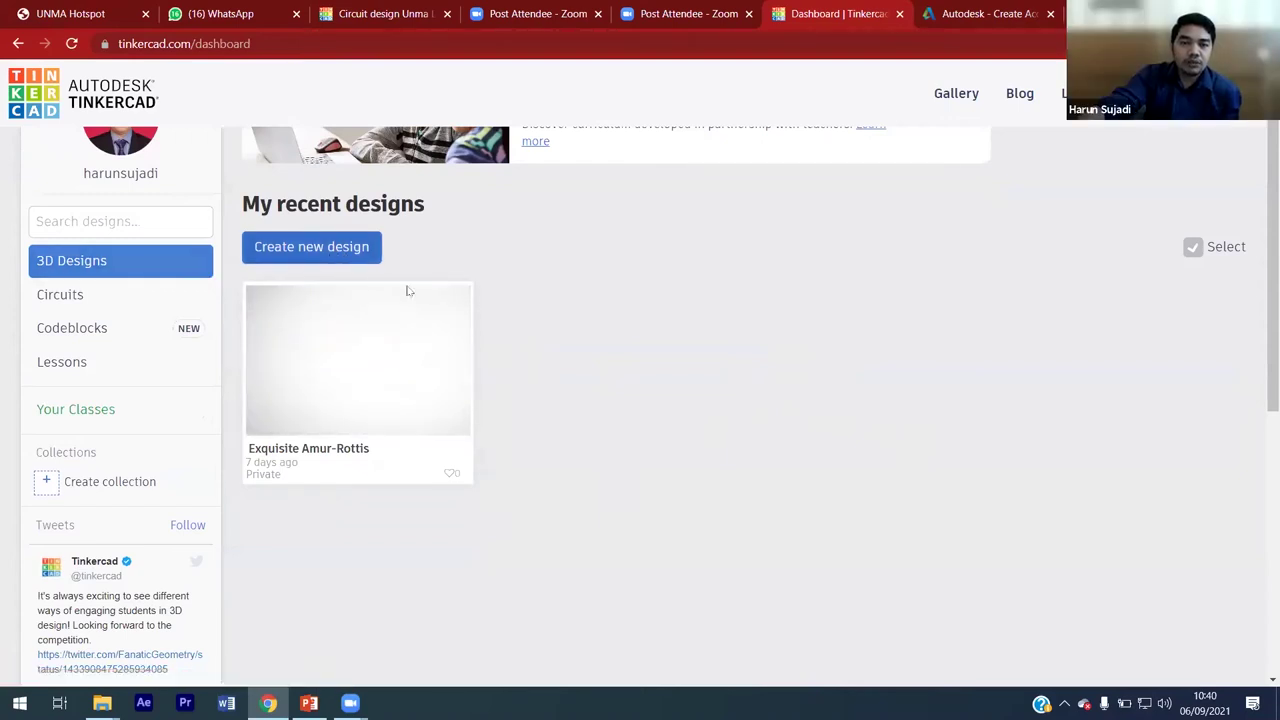
scroll(405, 295, up, 1)
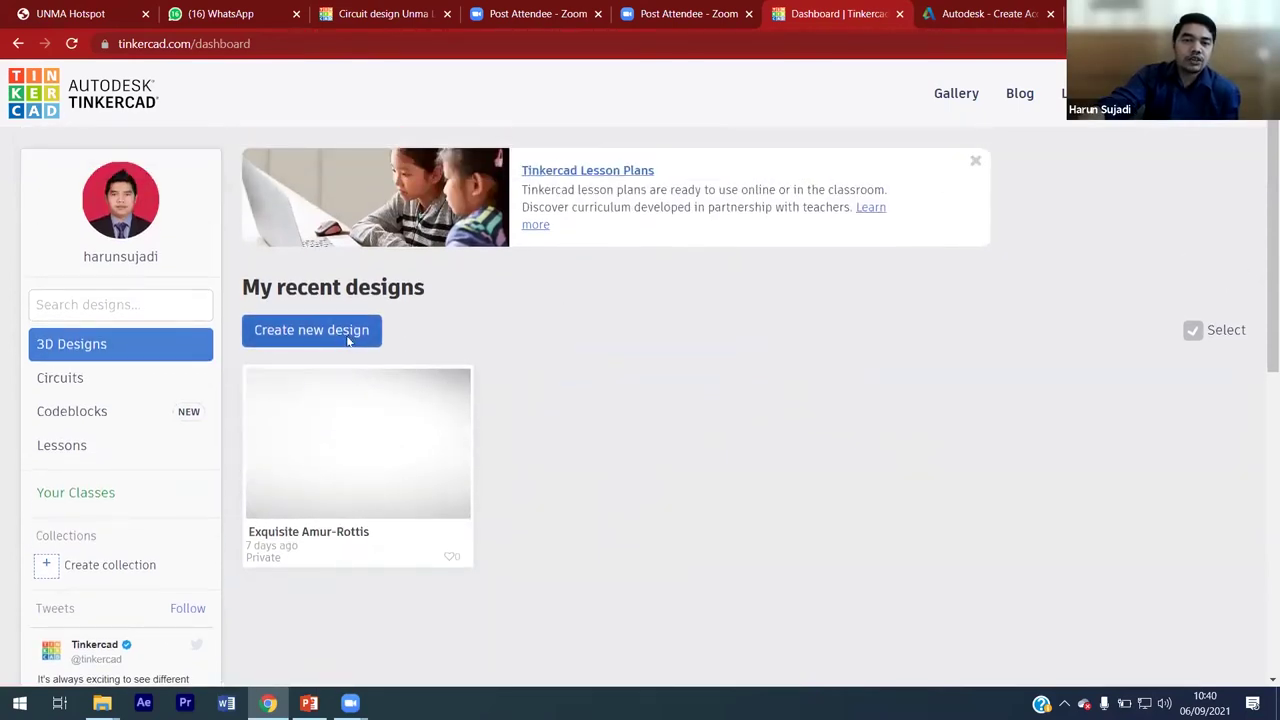
click(348, 338)
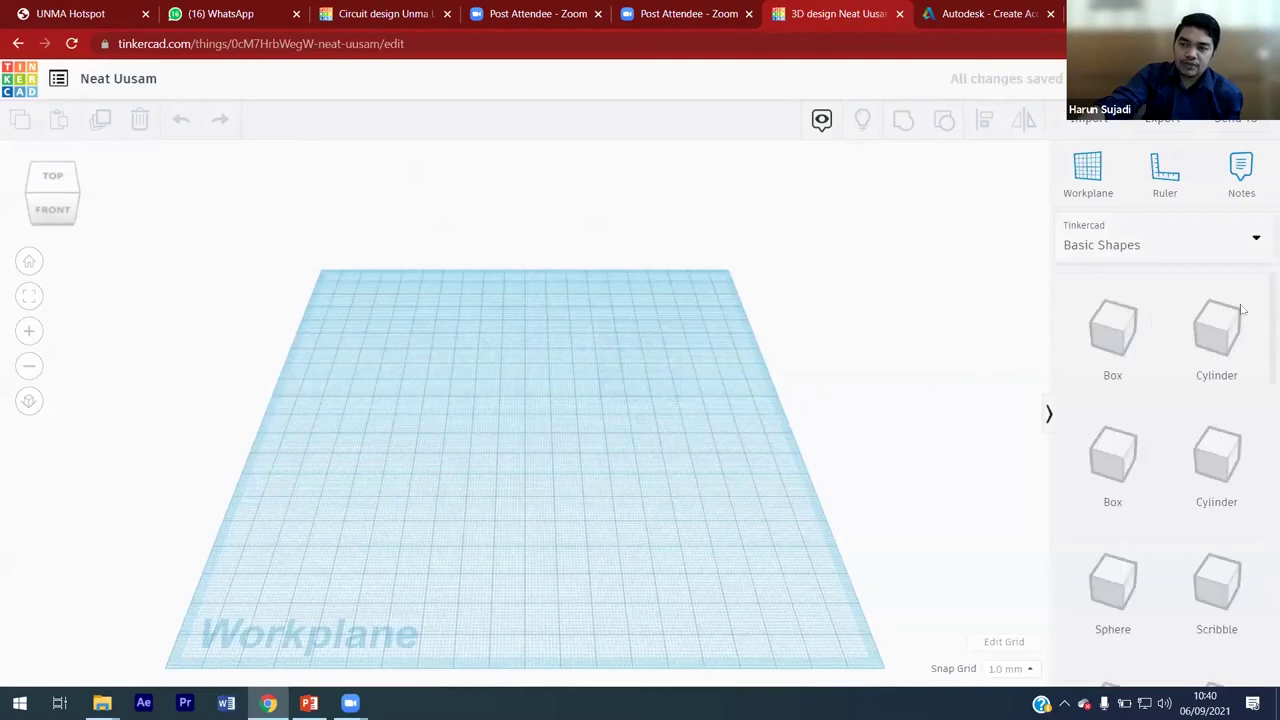
click(1259, 238)
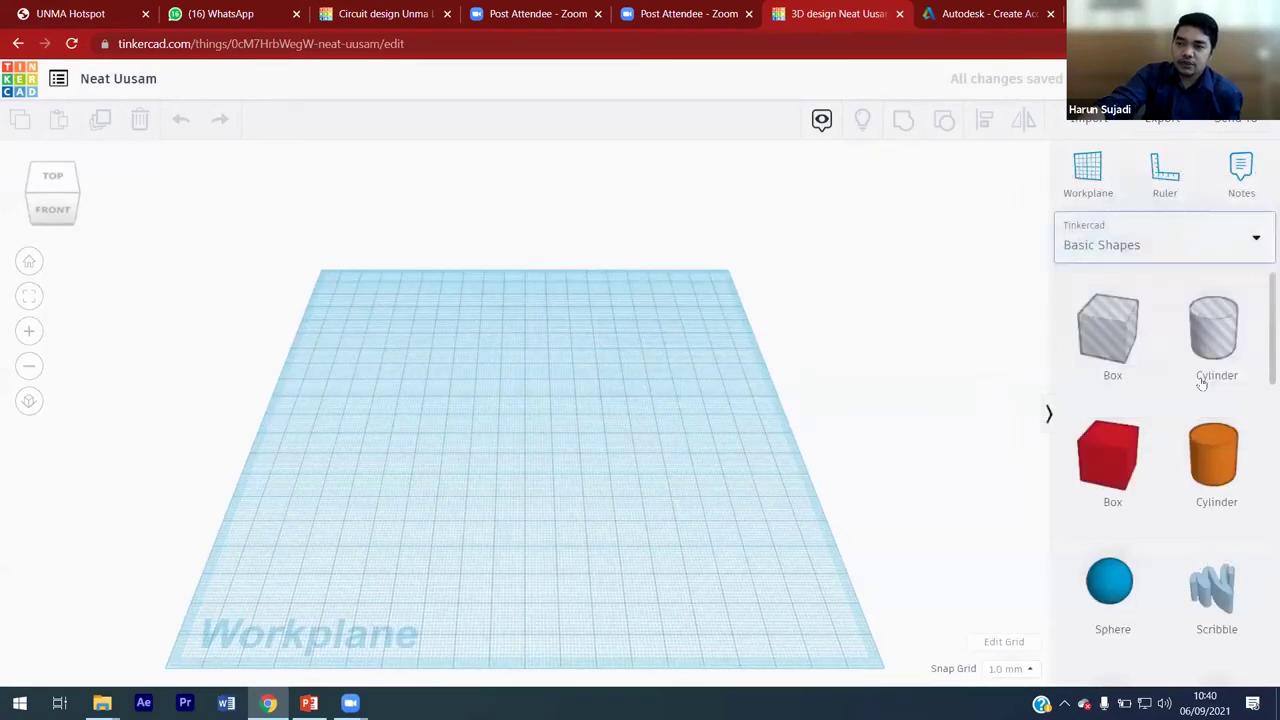
scroll(1200, 395, down, 1)
scroll(1205, 390, down, 4)
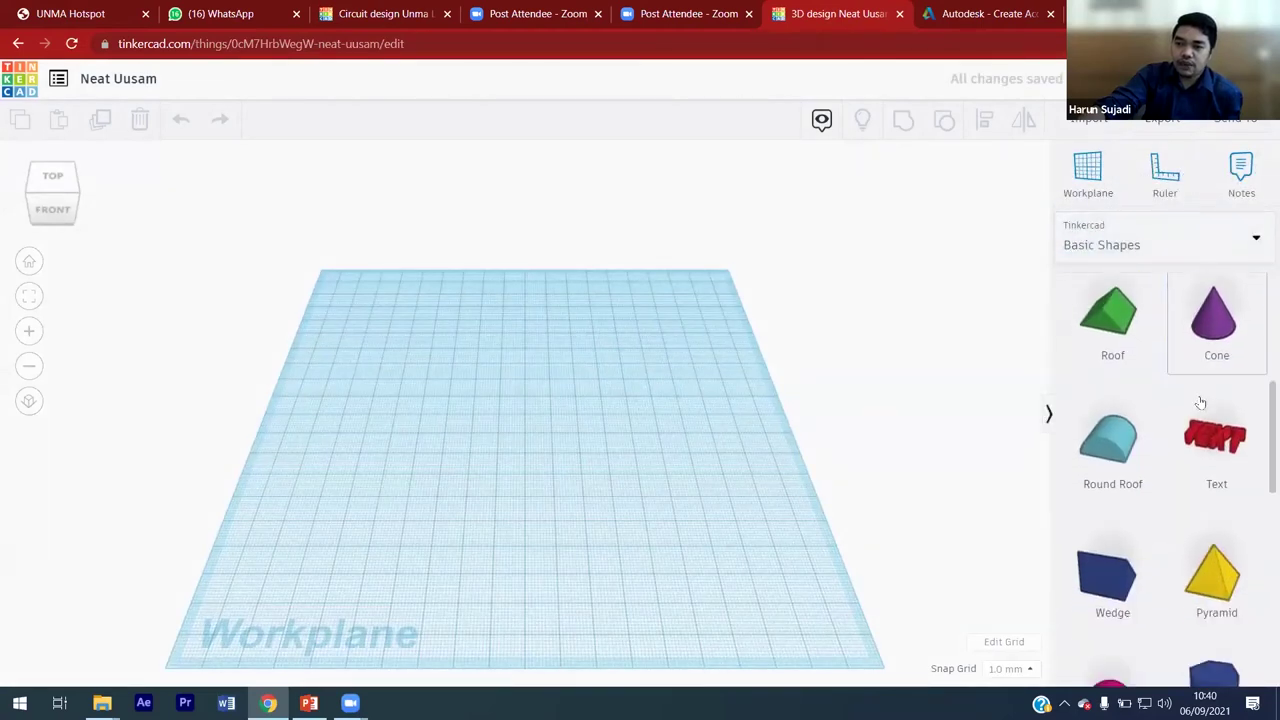
scroll(1118, 368, up, 5)
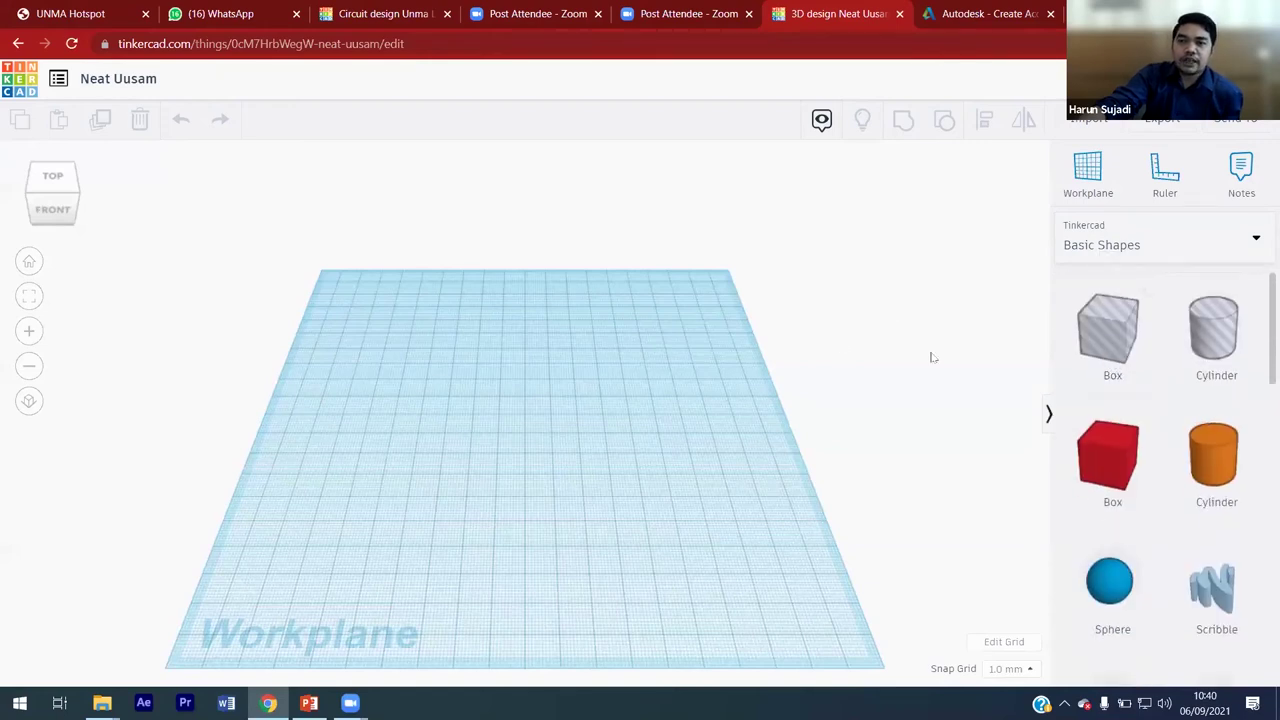
Step: Go back to the dashboard, show the Circuits collection, and look through the saved circuit designs
click(18, 43)
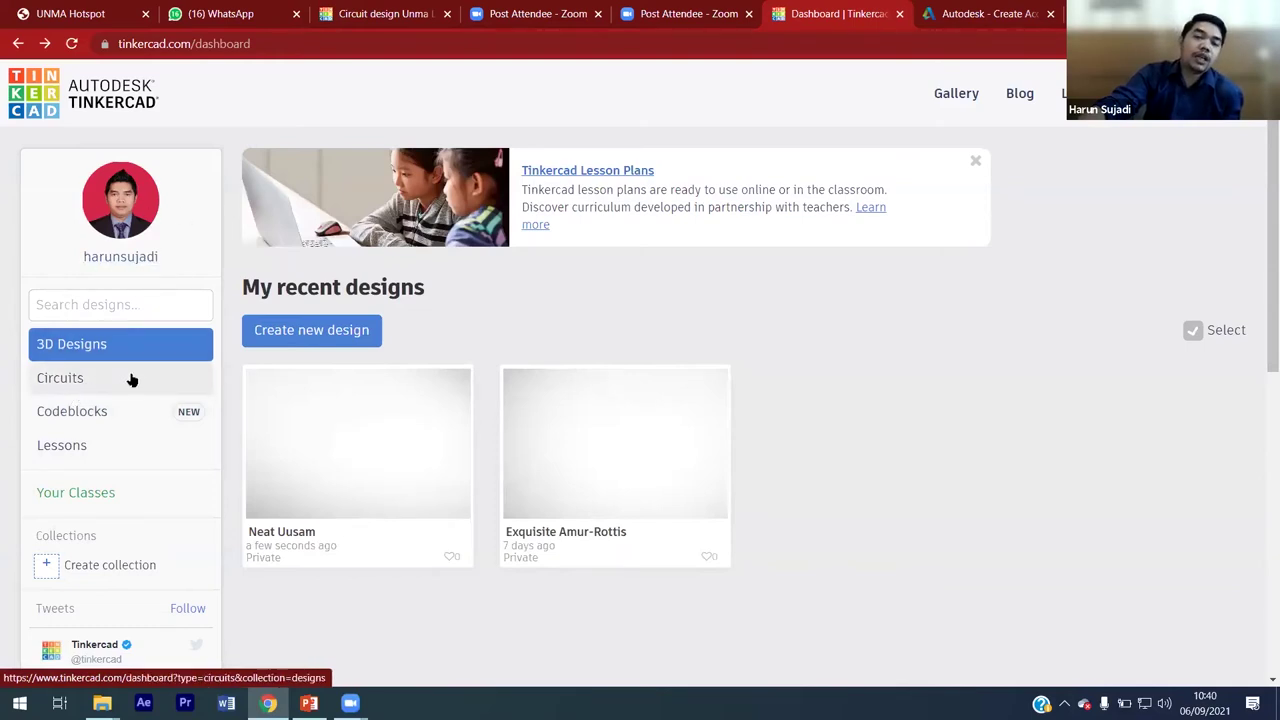
click(58, 388)
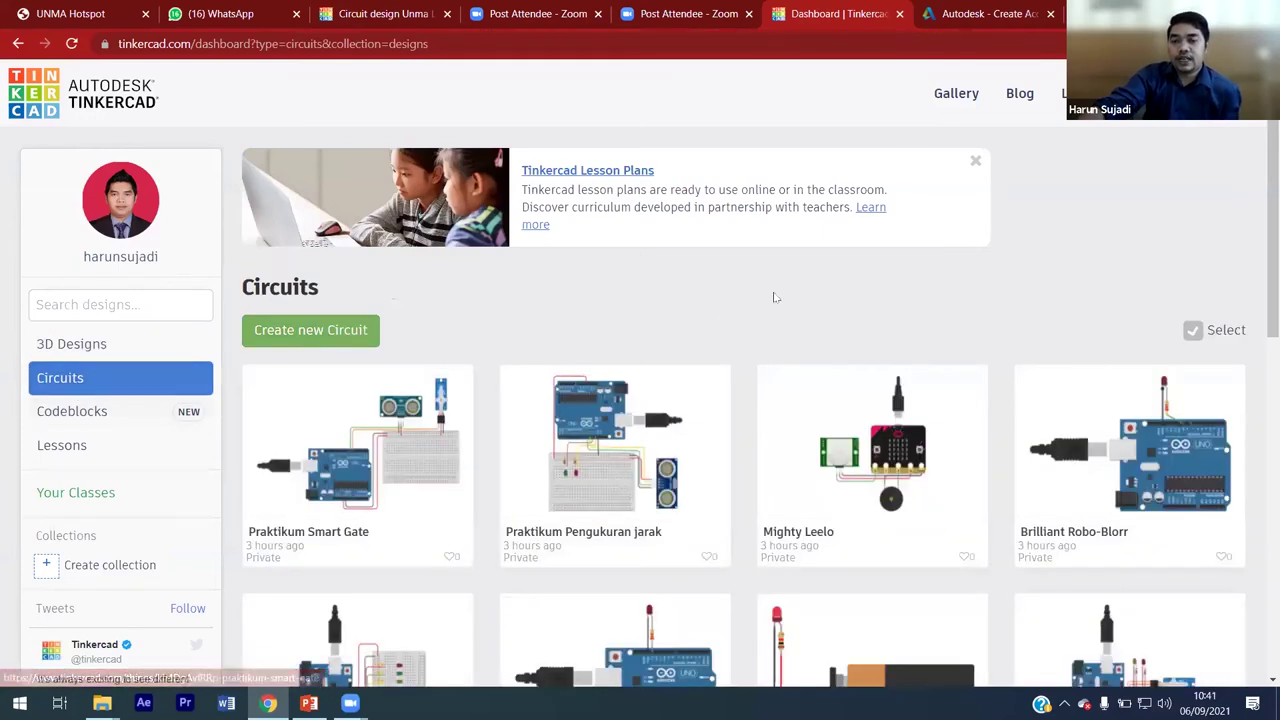
scroll(883, 287, down, 2)
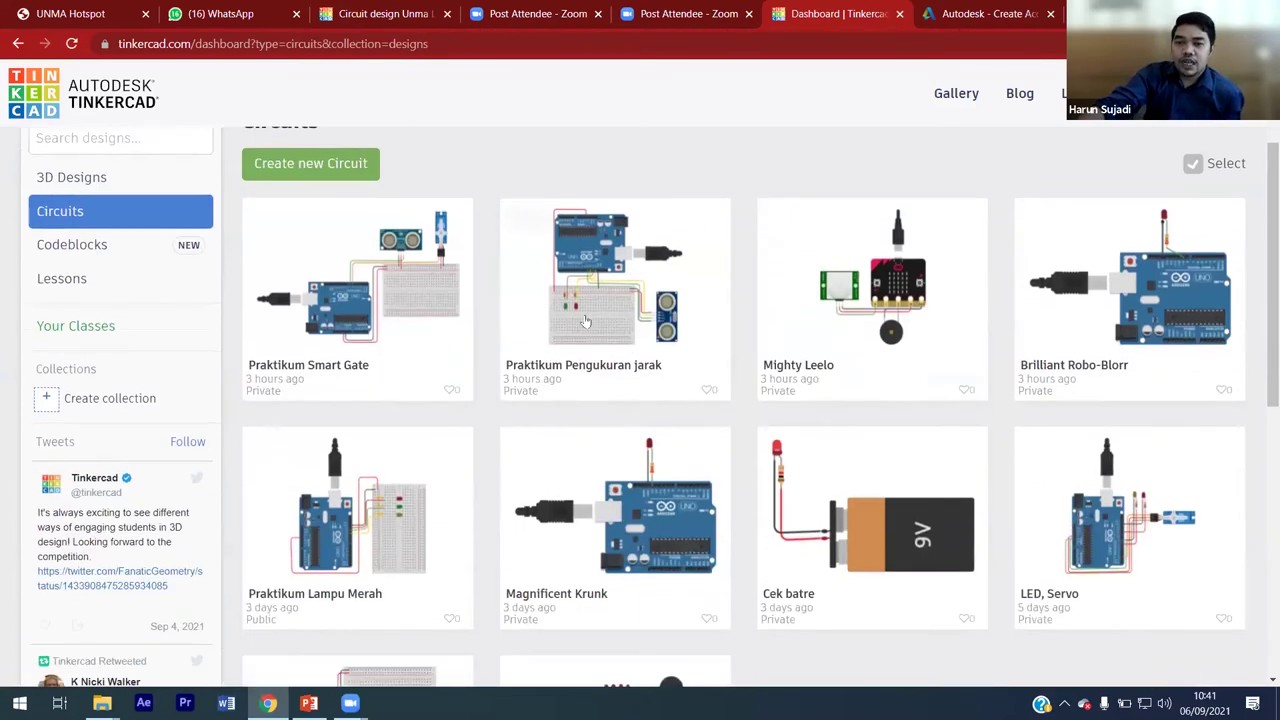
scroll(580, 332, down, 3)
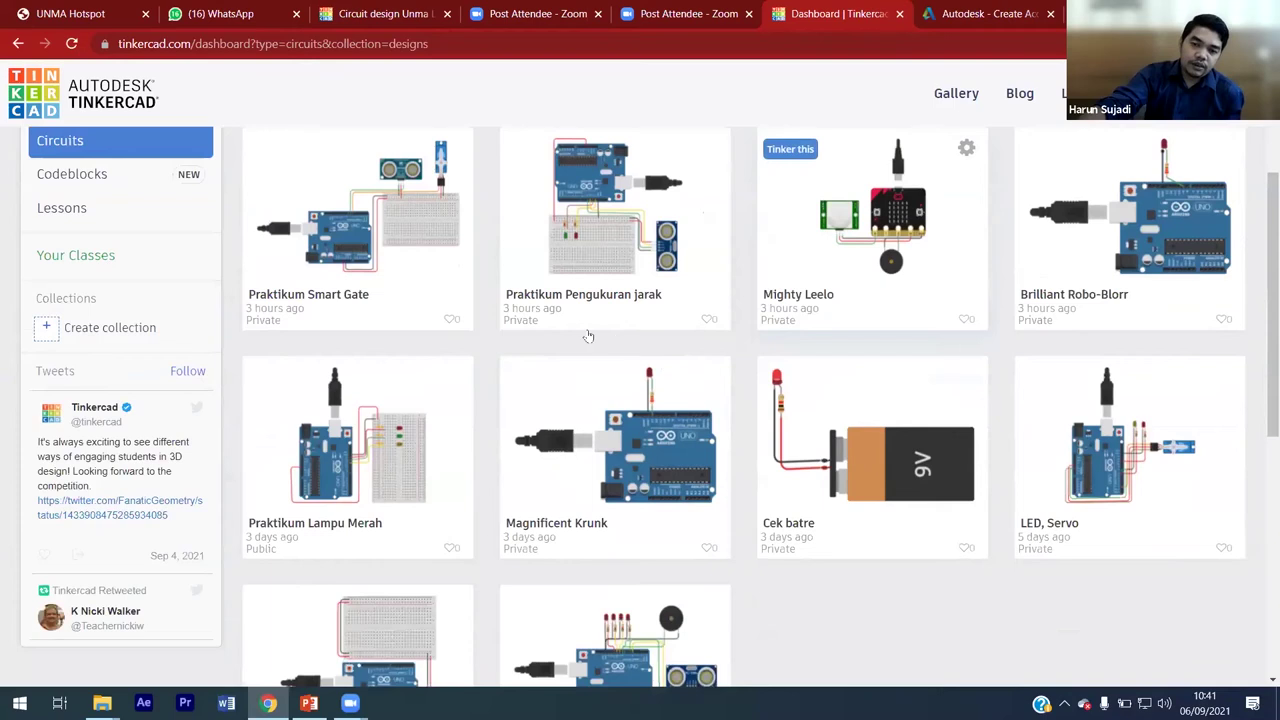
scroll(575, 330, up, 3)
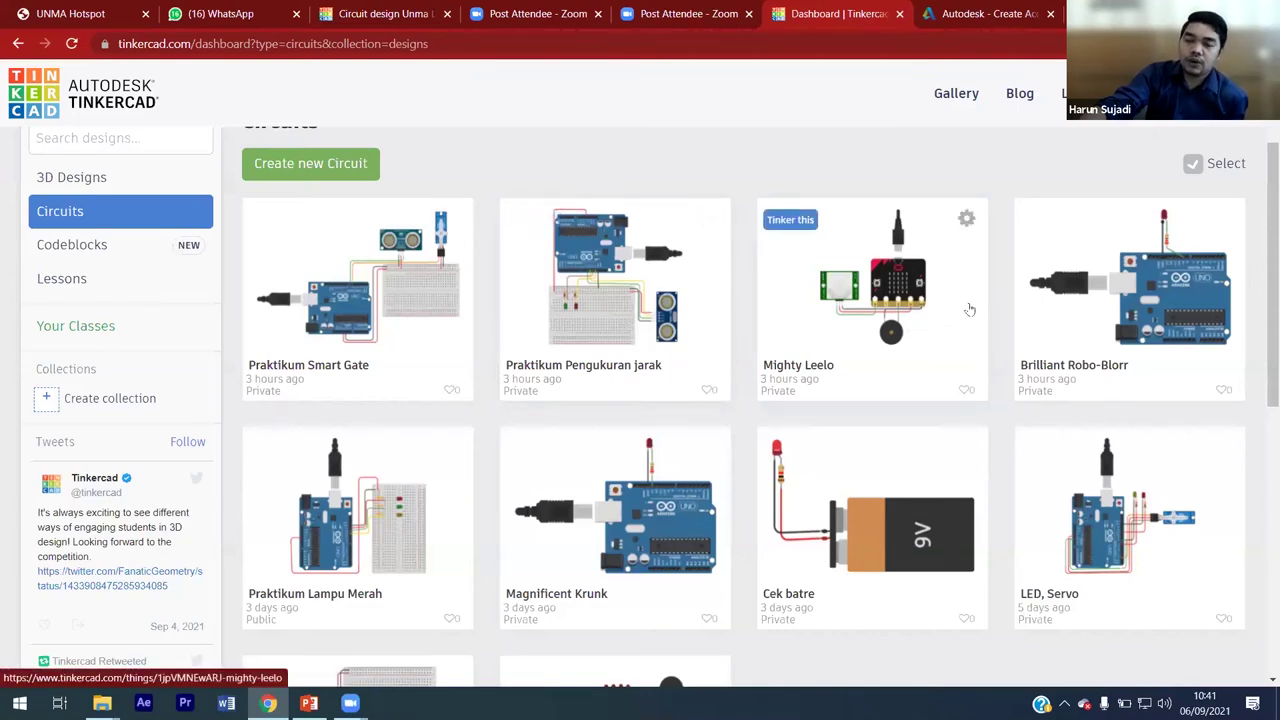
scroll(900, 370, down, 1)
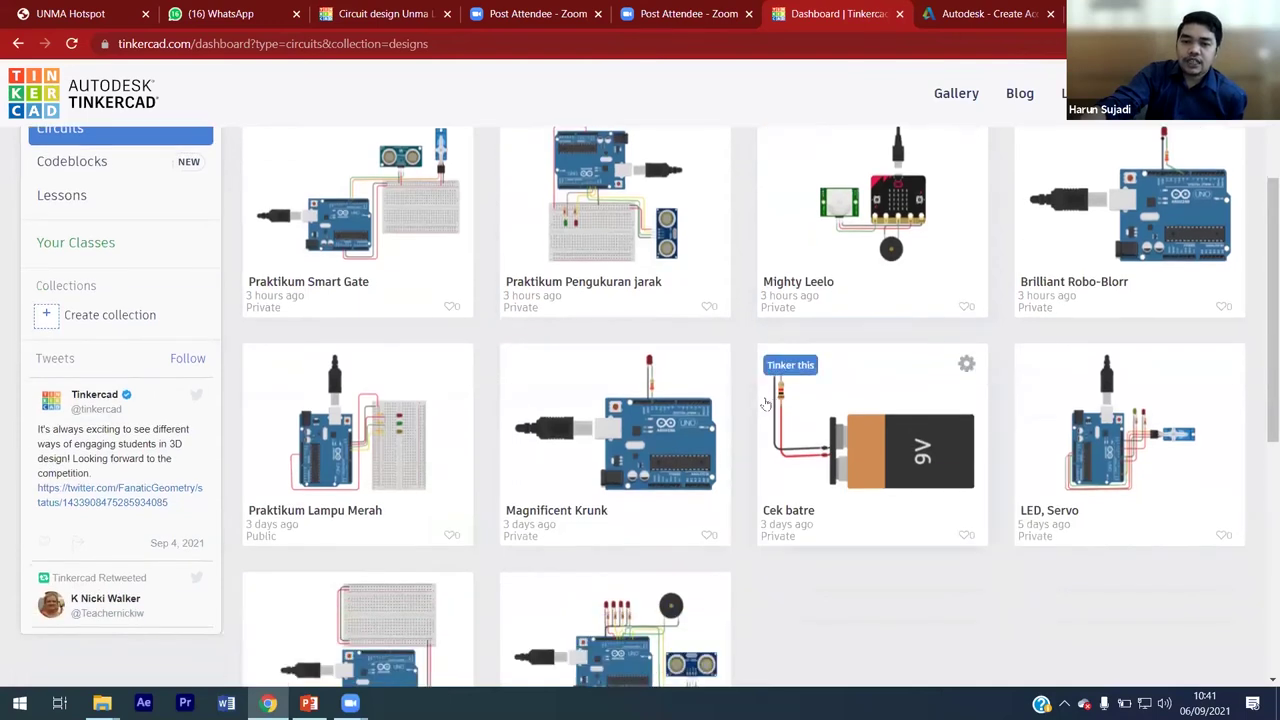
scroll(1005, 450, up, 2)
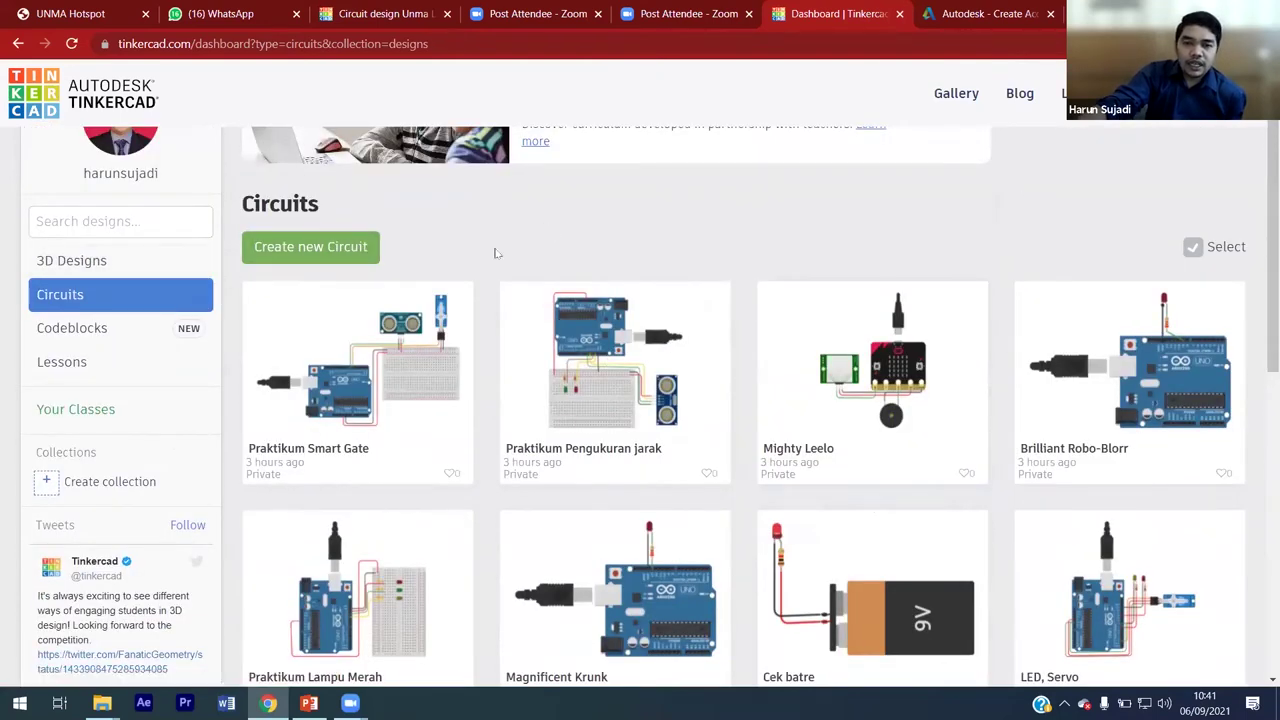
Step: Create a new circuit, dismiss the micro:bit tip, and review the available component categories, keeping Basic components
click(340, 252)
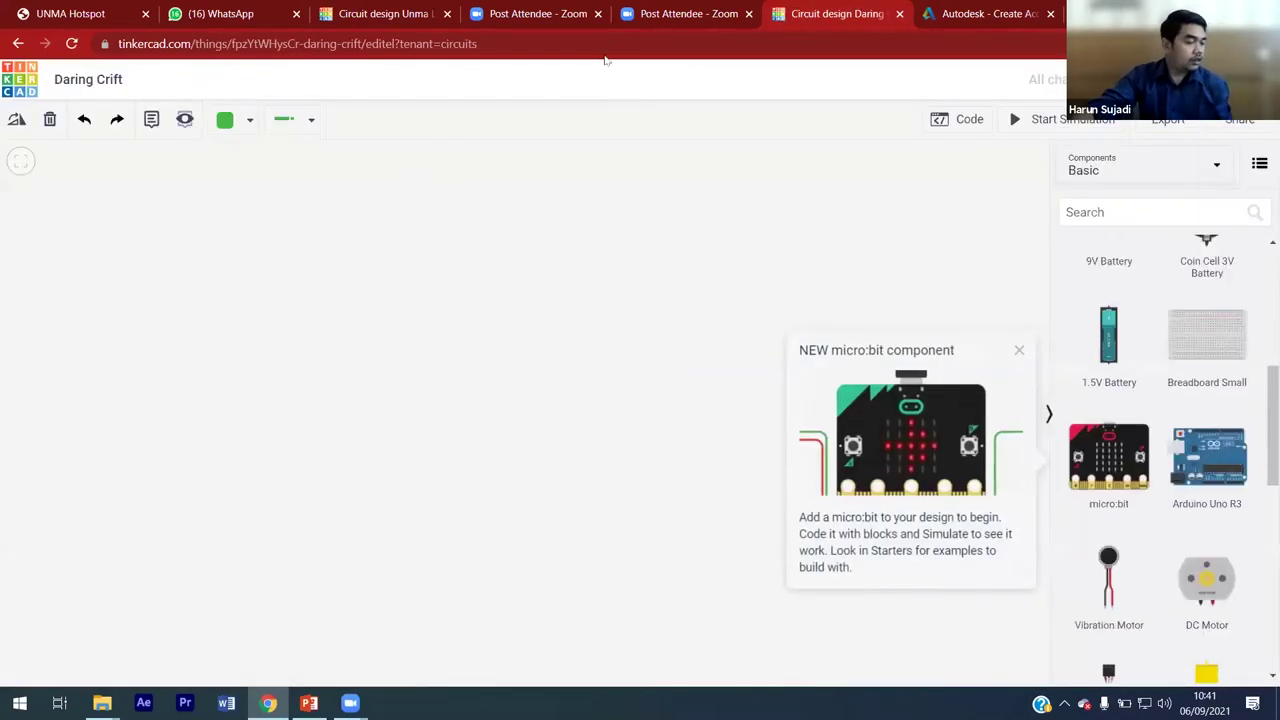
click(1020, 352)
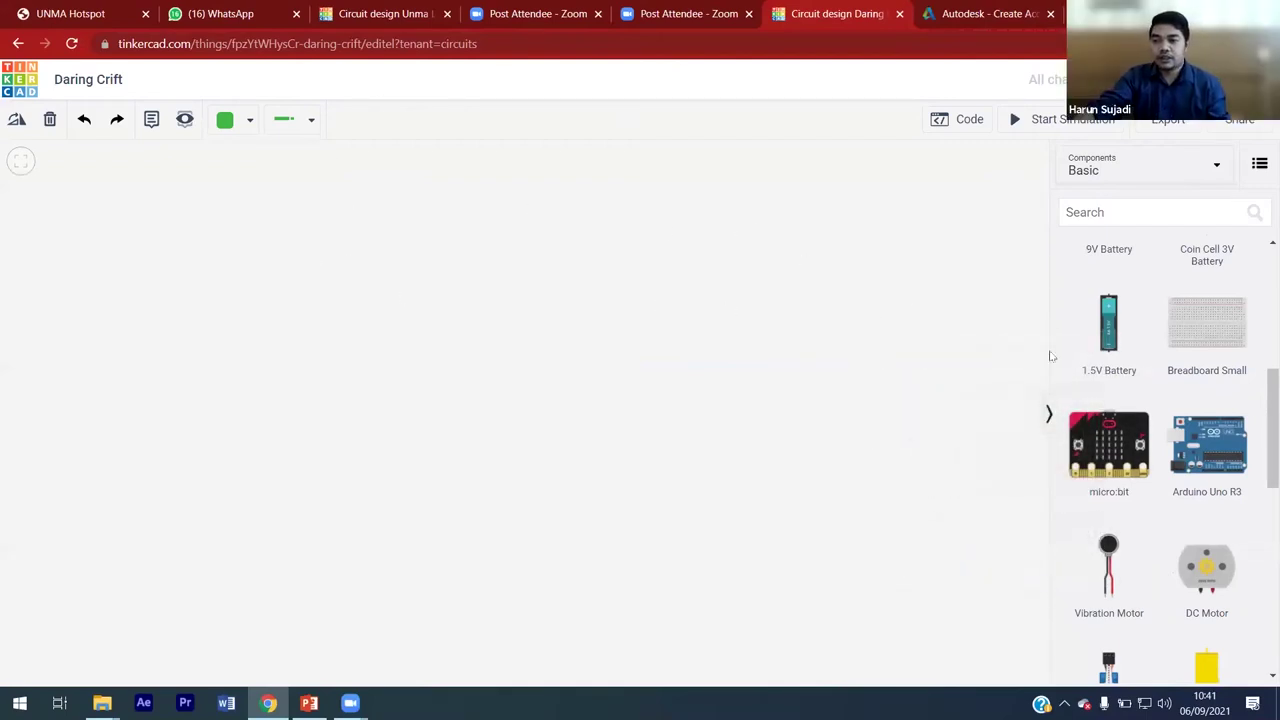
drag(1260, 423, 1262, 268)
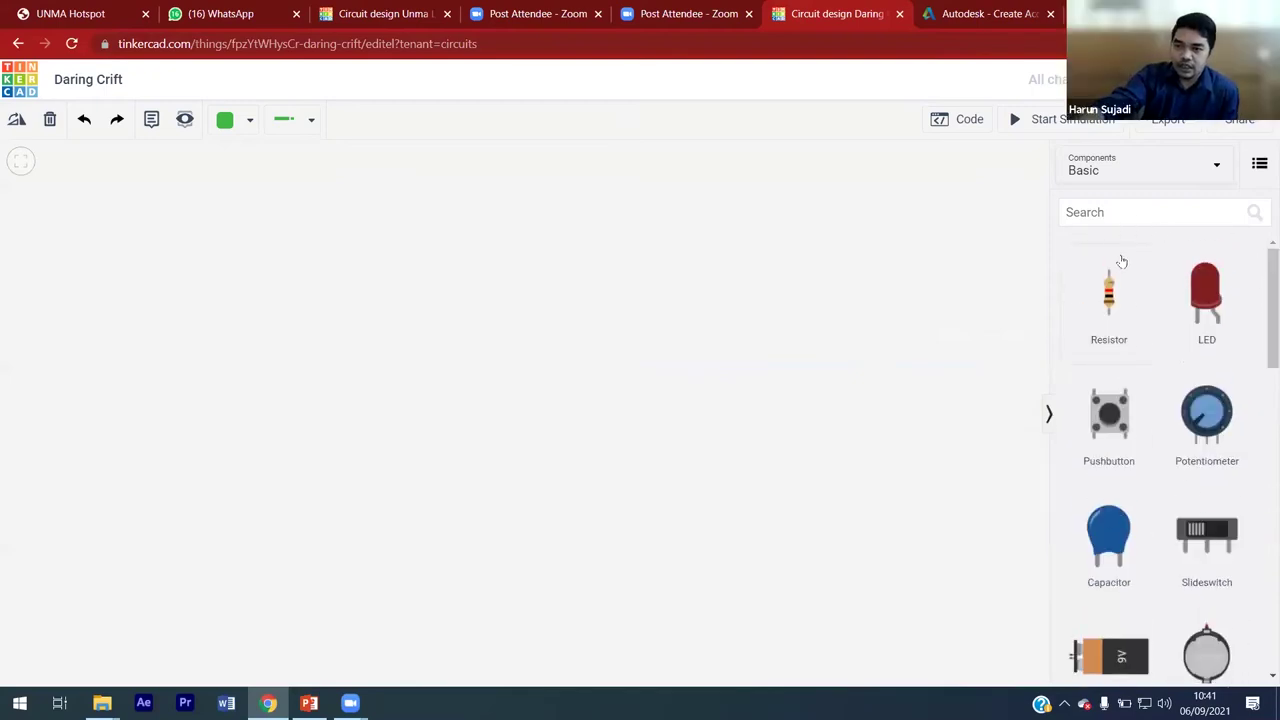
click(1146, 171)
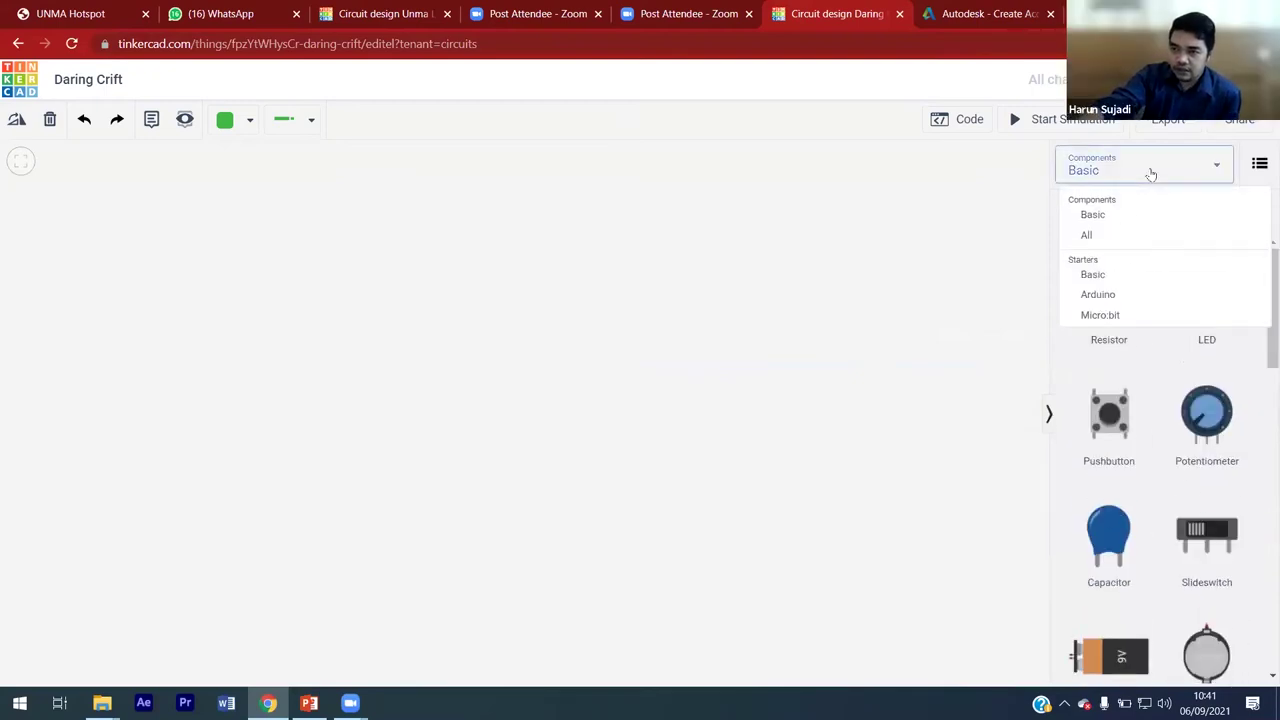
click(925, 343)
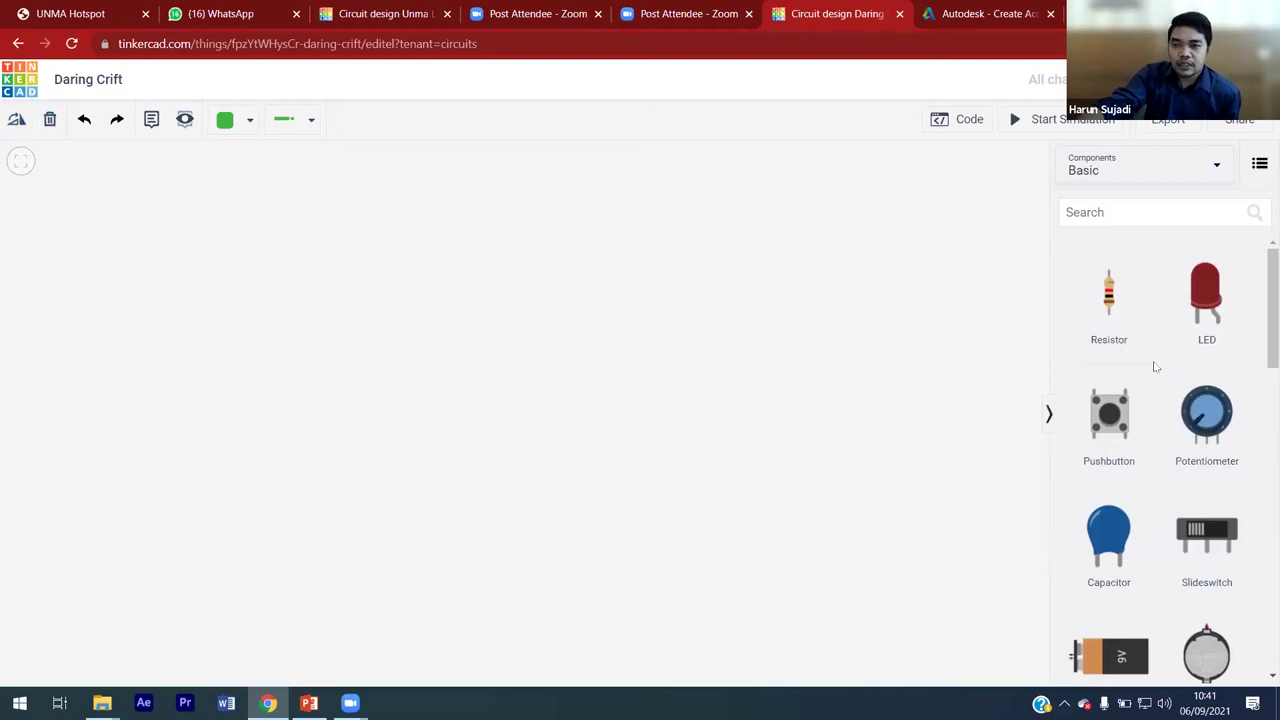
Step: Place a resistor in the upper middle of the empty circuit workspace and set its resistance to 220 Ω
drag(1116, 314, 590, 295)
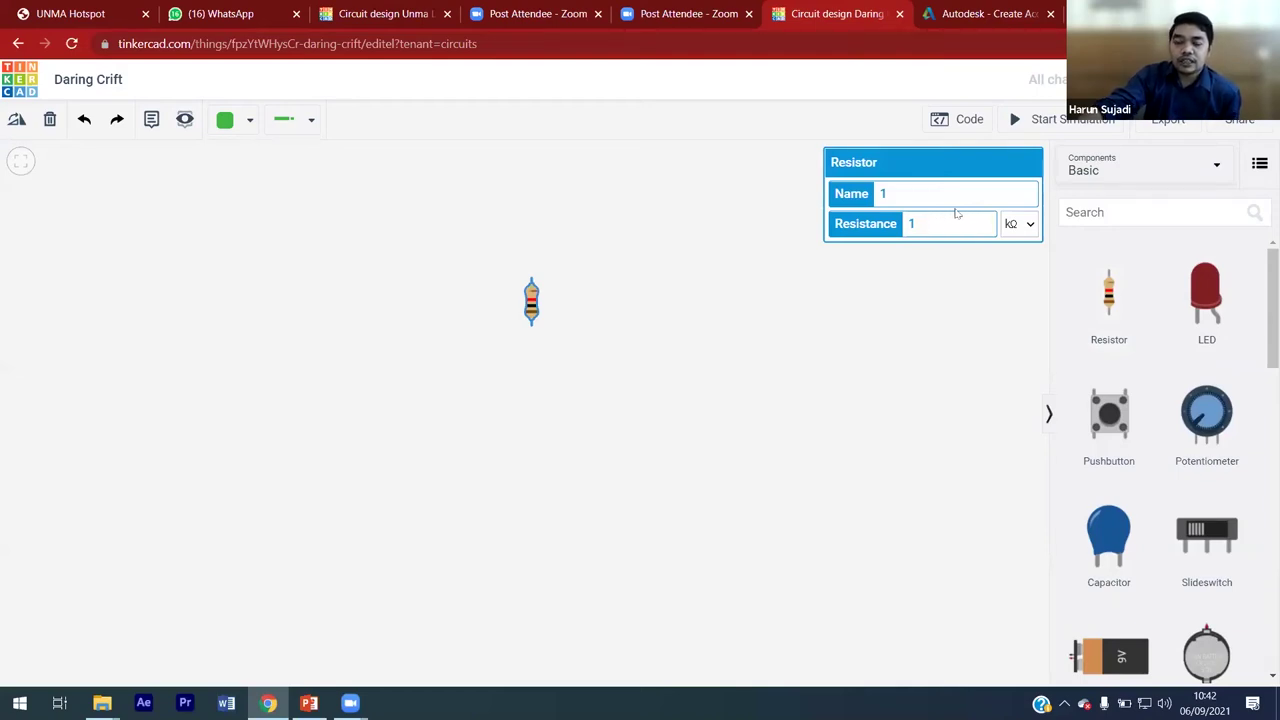
key(BackSpace)
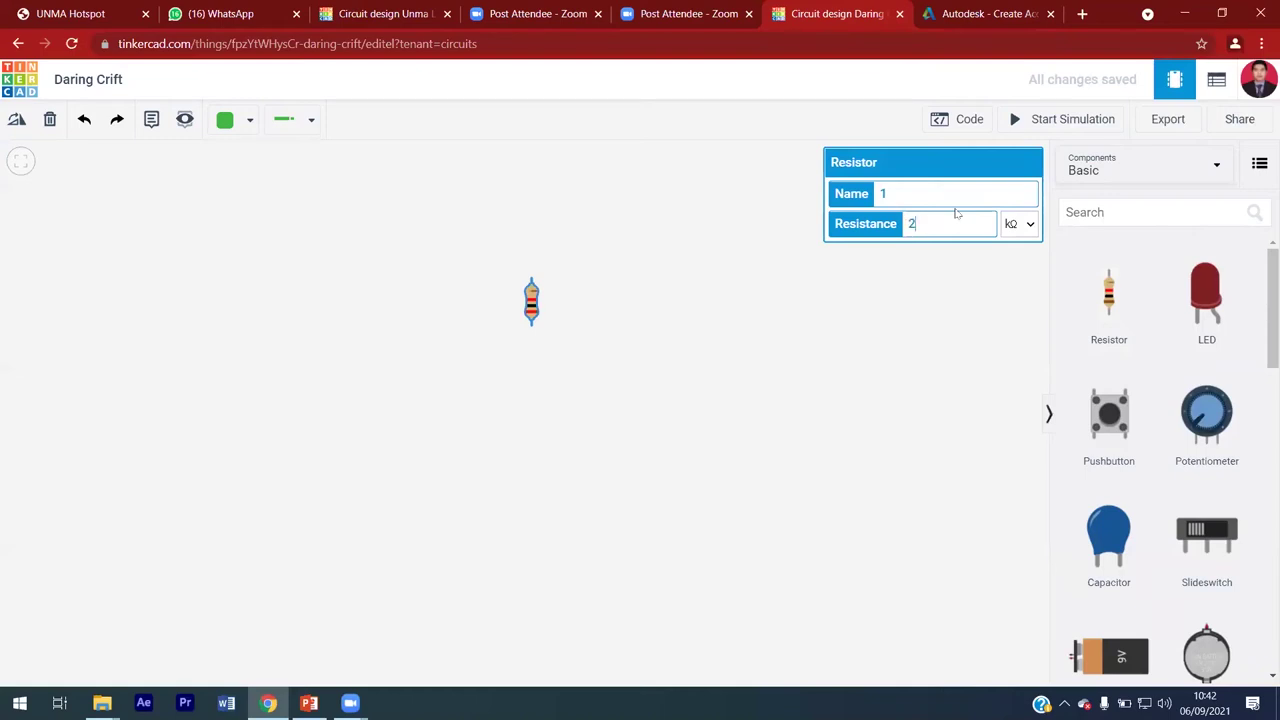
text(220)
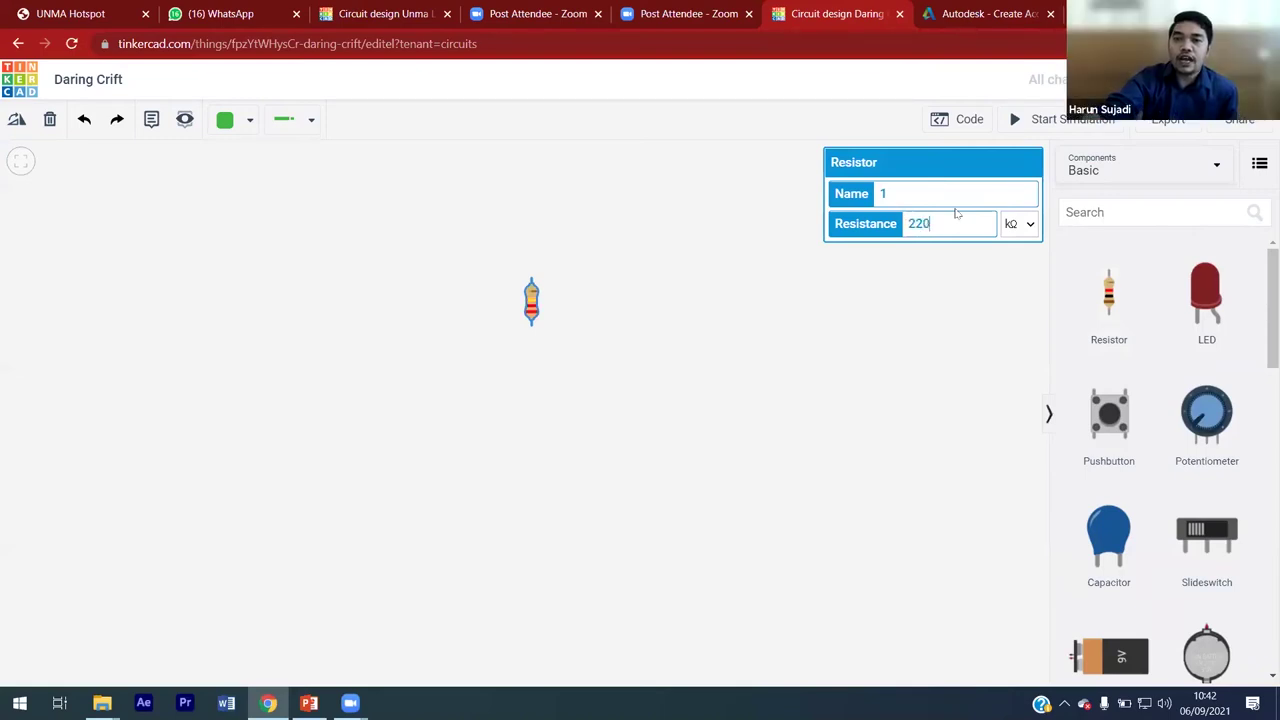
click(1032, 228)
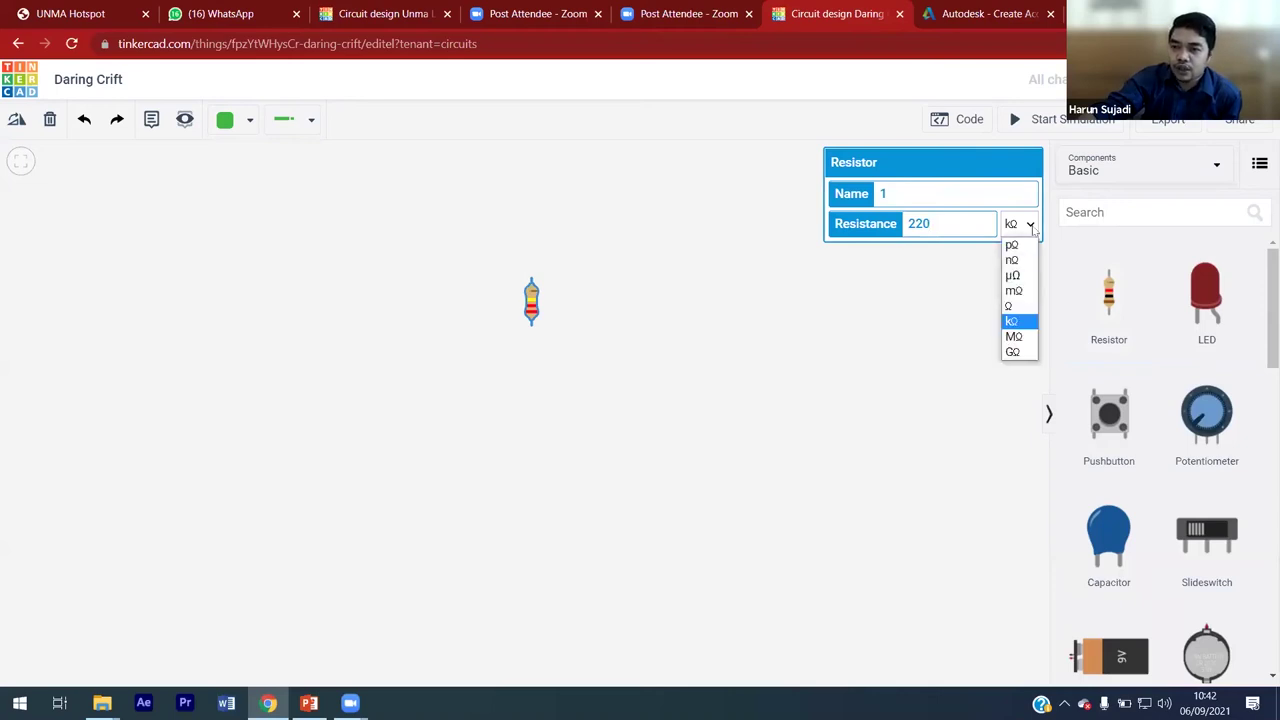
click(1030, 306)
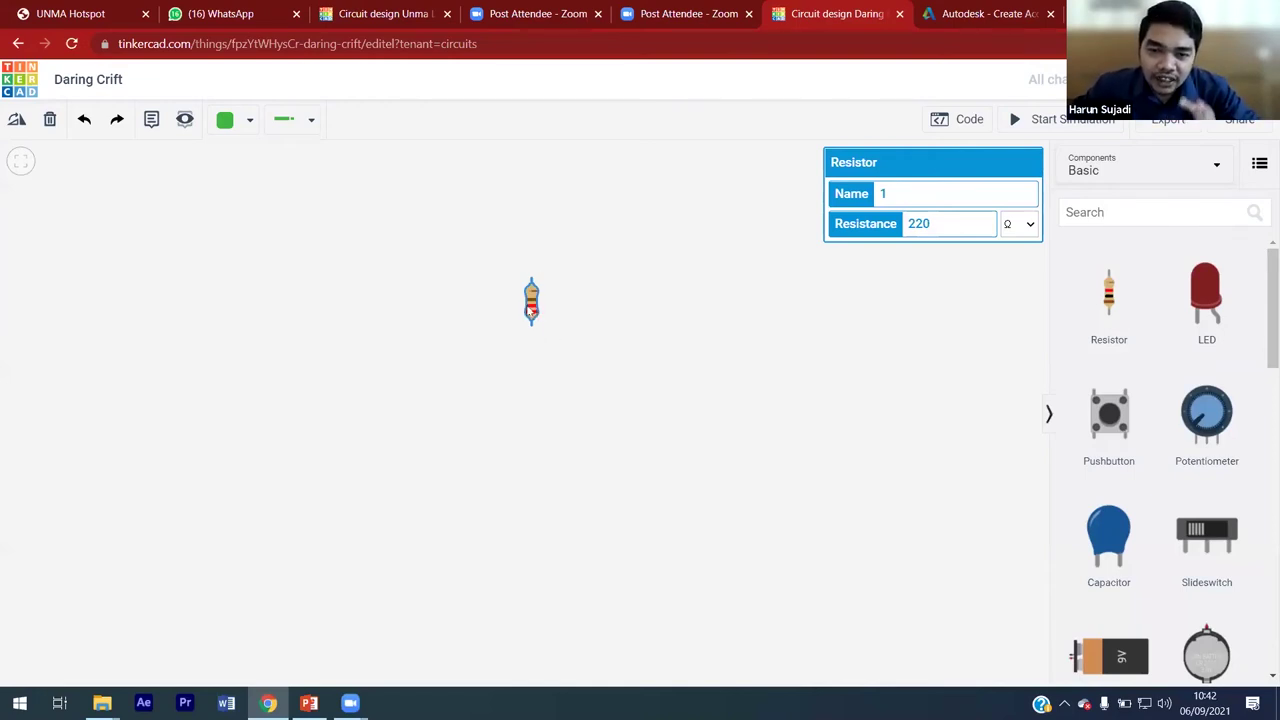
Step: Inspect the resistor's colour bands up close and set its resistance to 330 Ω
scroll(537, 314, up, 5)
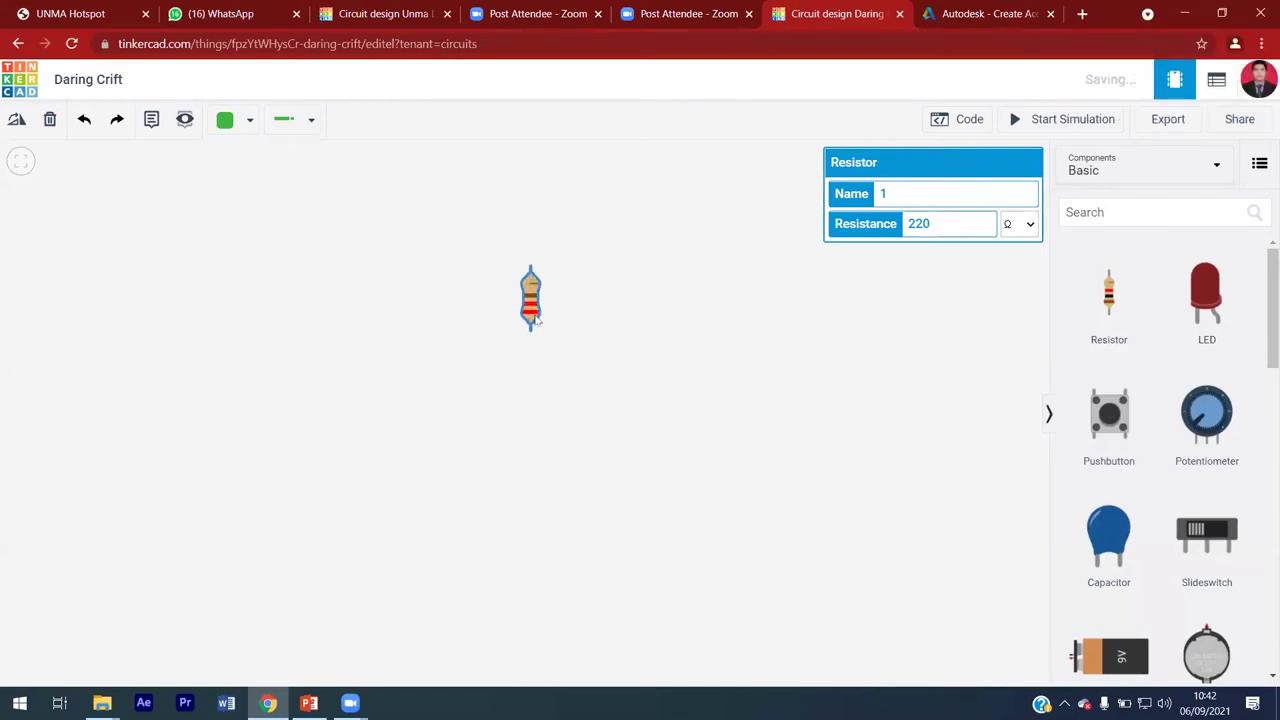
scroll(537, 314, up, 2)
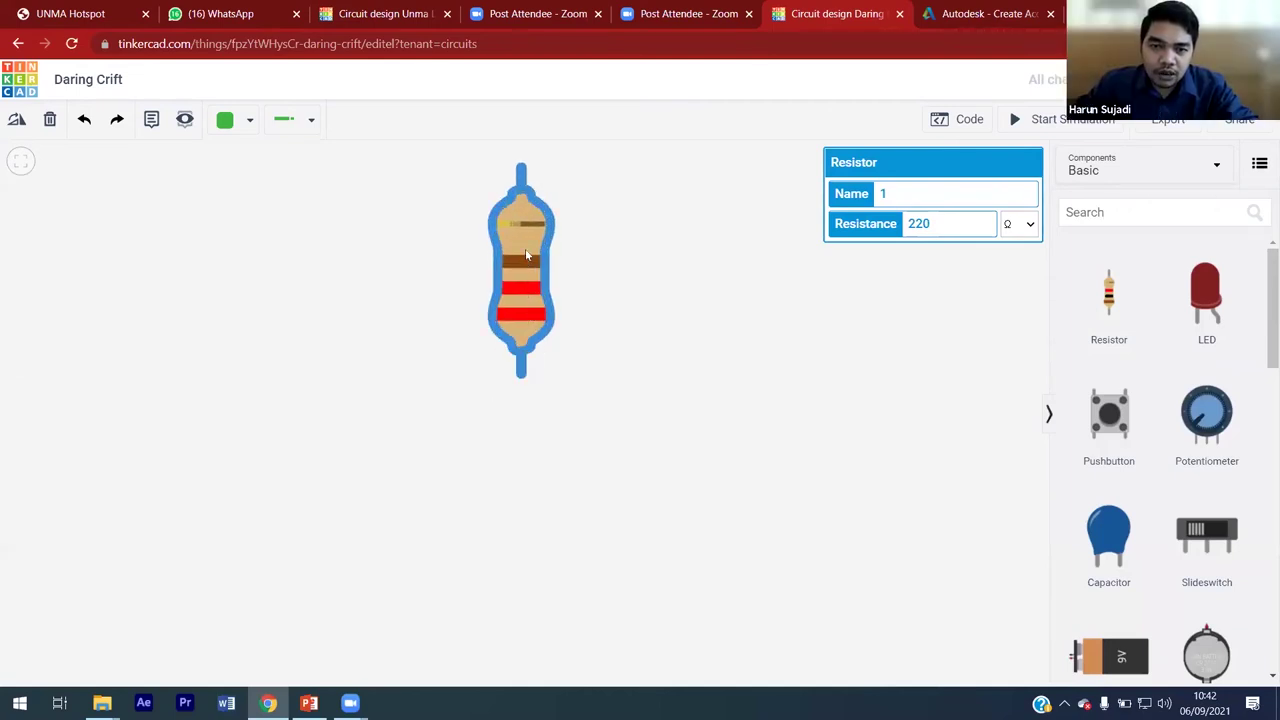
drag(940, 222, 900, 222)
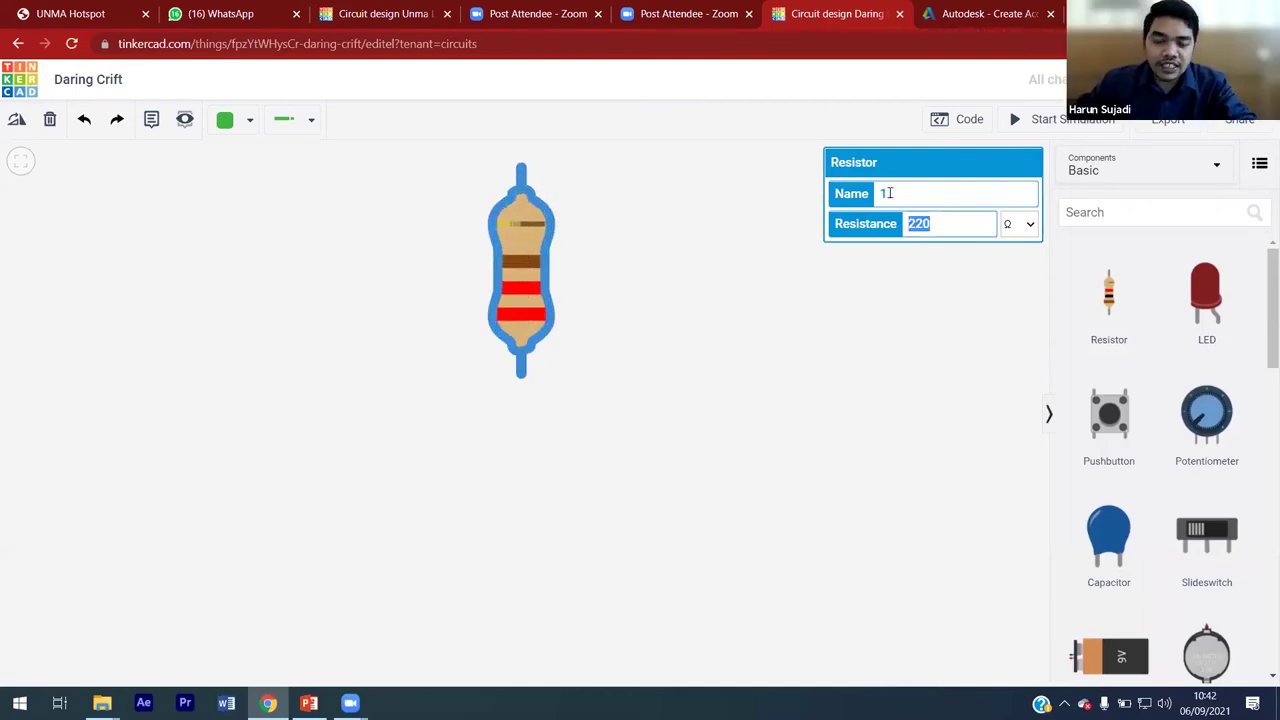
text(330)
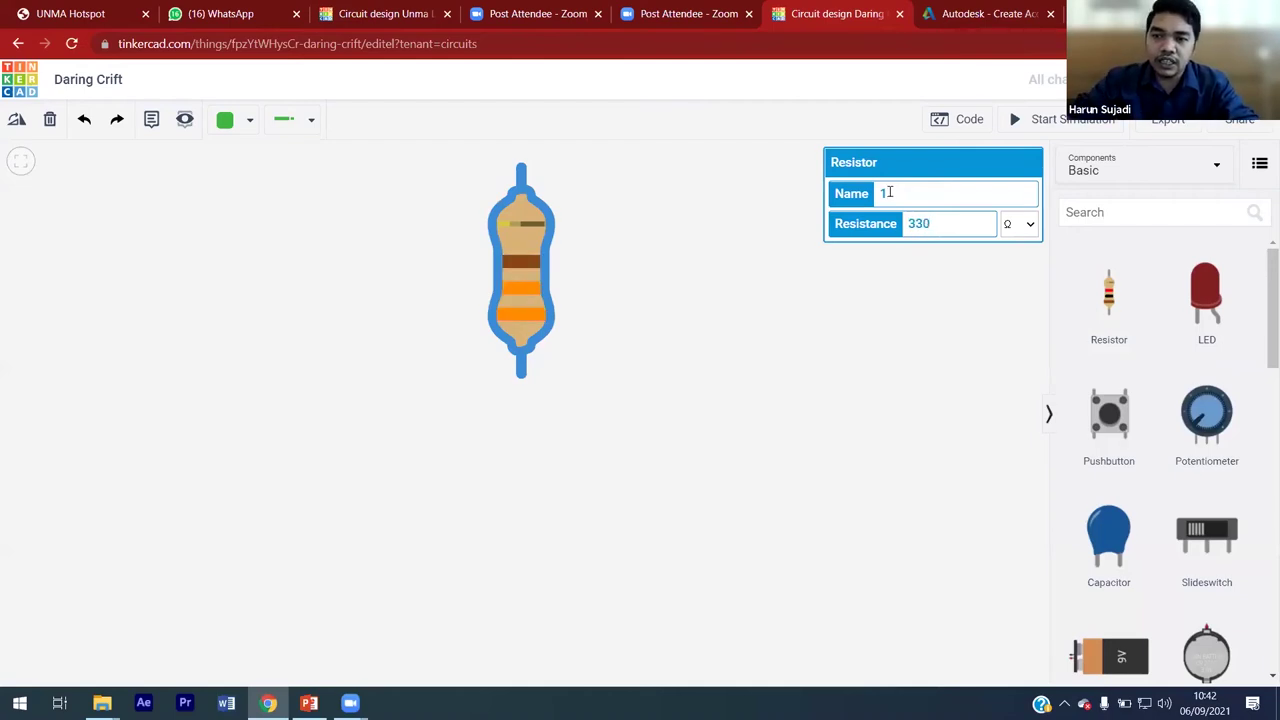
Step: Set the resistor's resistance to 1 Ω
click(965, 332)
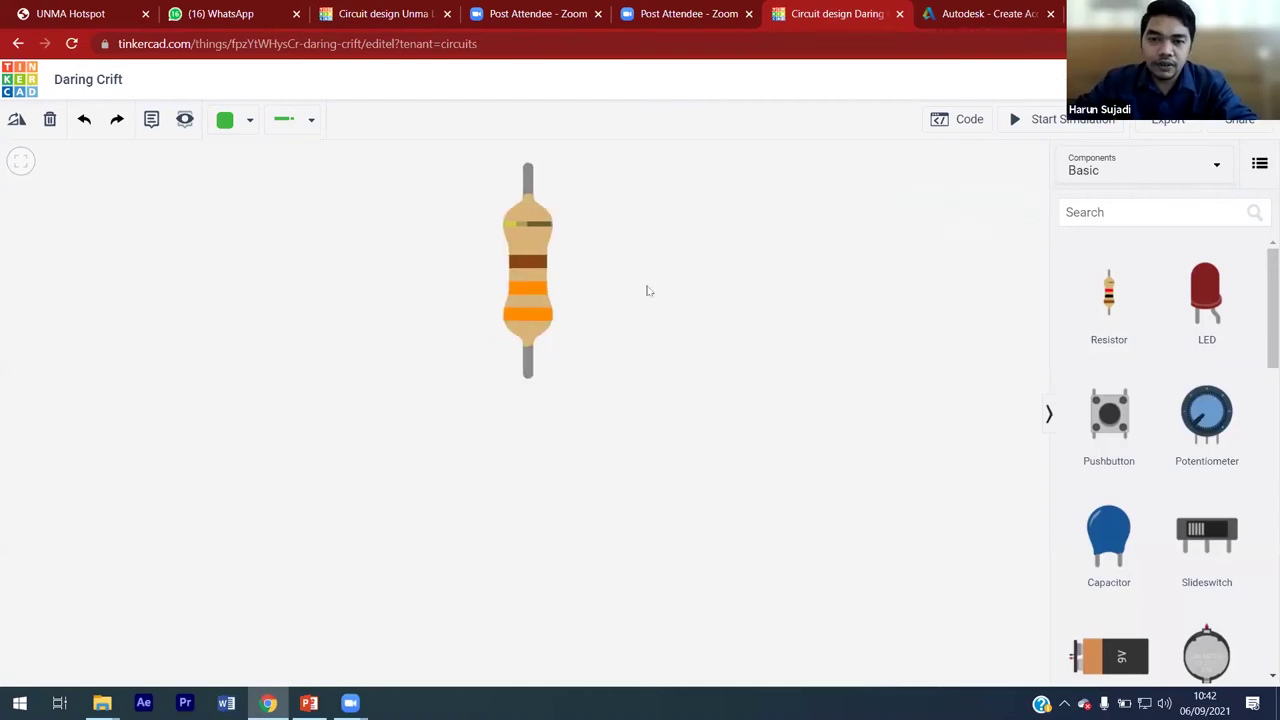
click(535, 290)
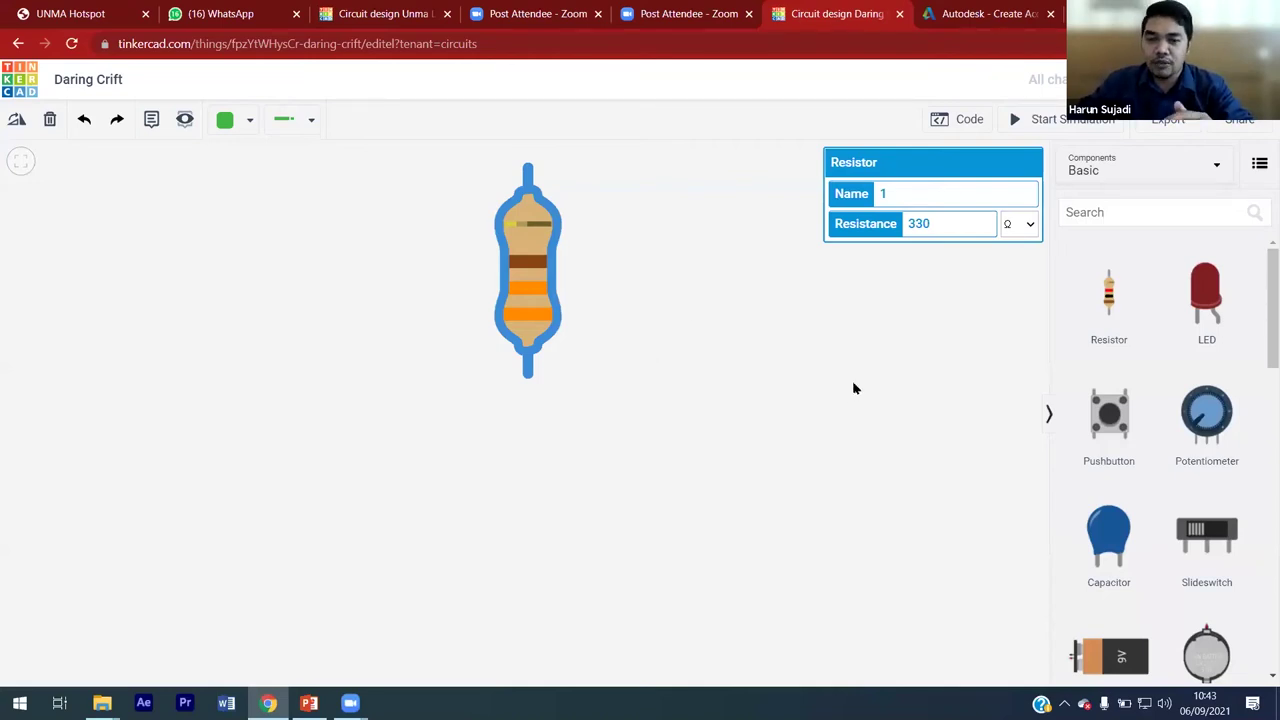
drag(943, 222, 836, 224)
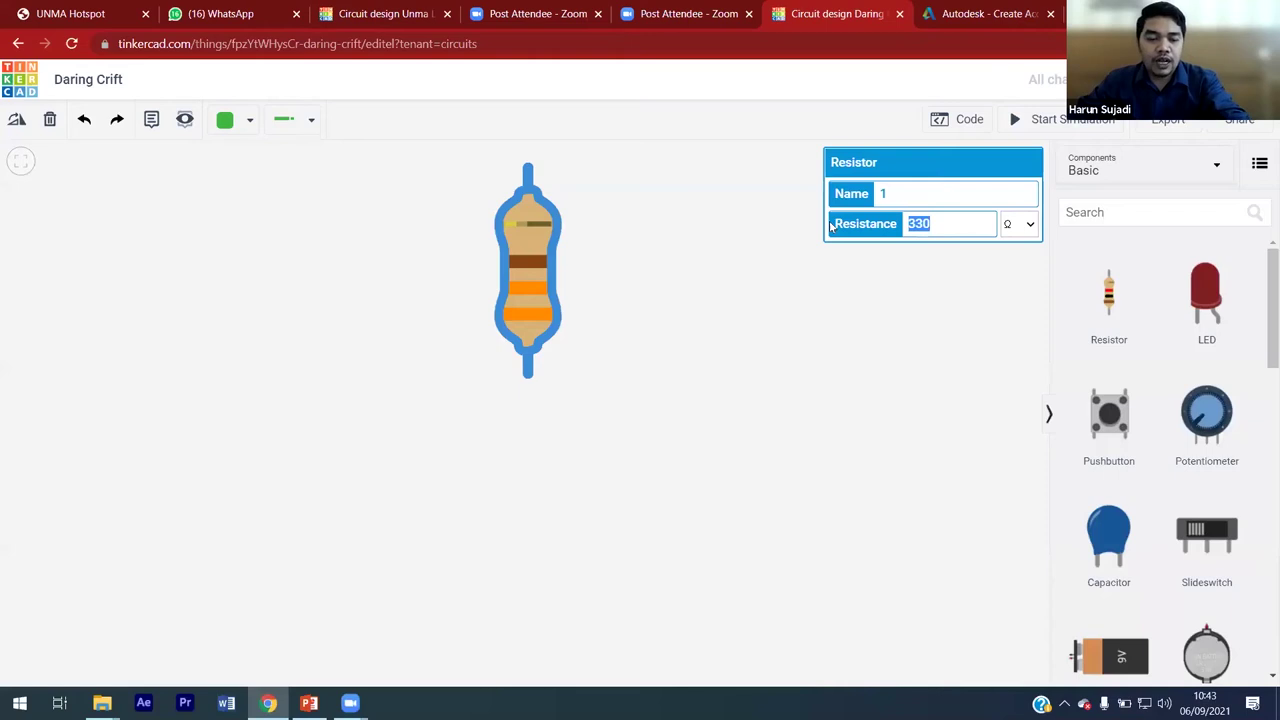
text(1)
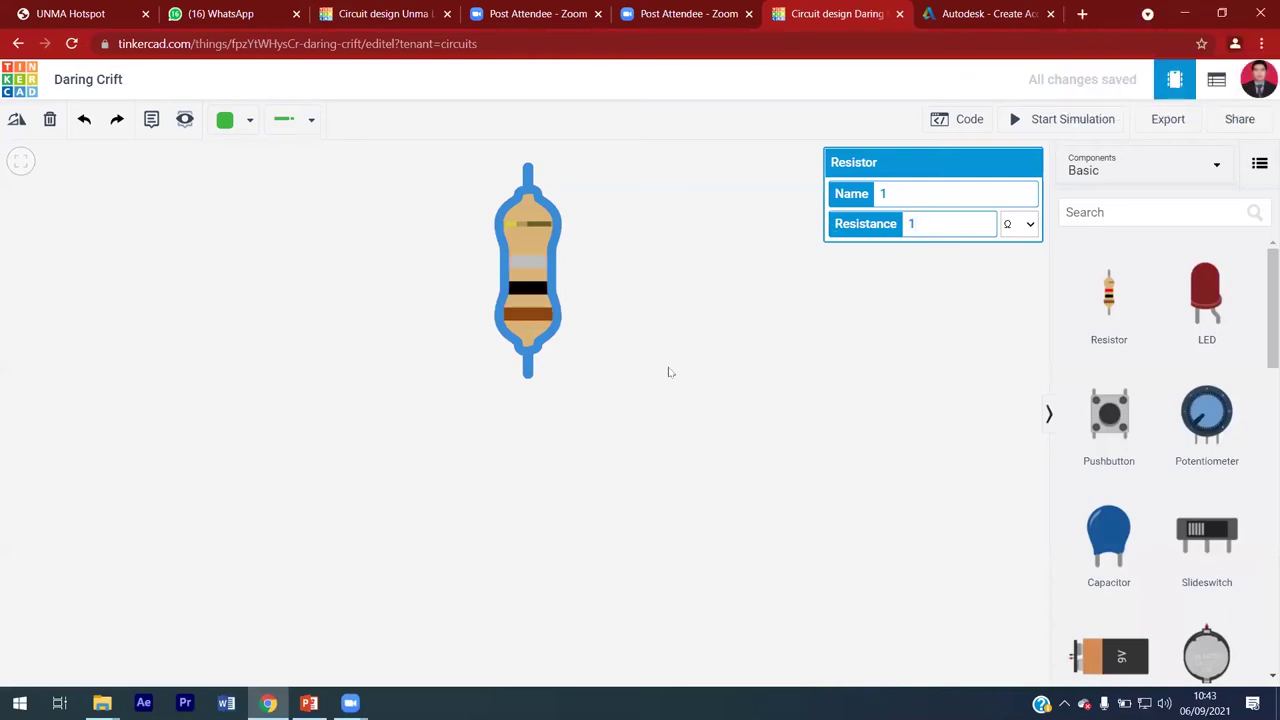
Step: Set the resistor's resistance to 220 Ω
drag(930, 226, 866, 222)
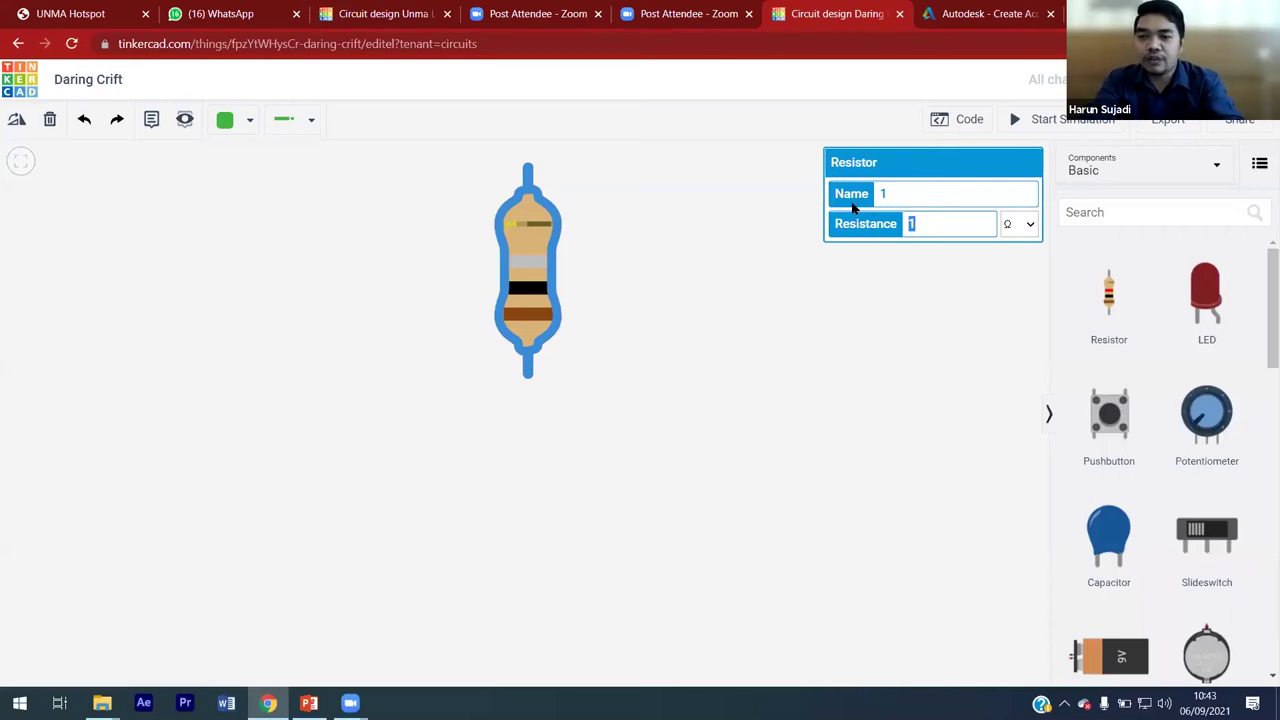
text(220)
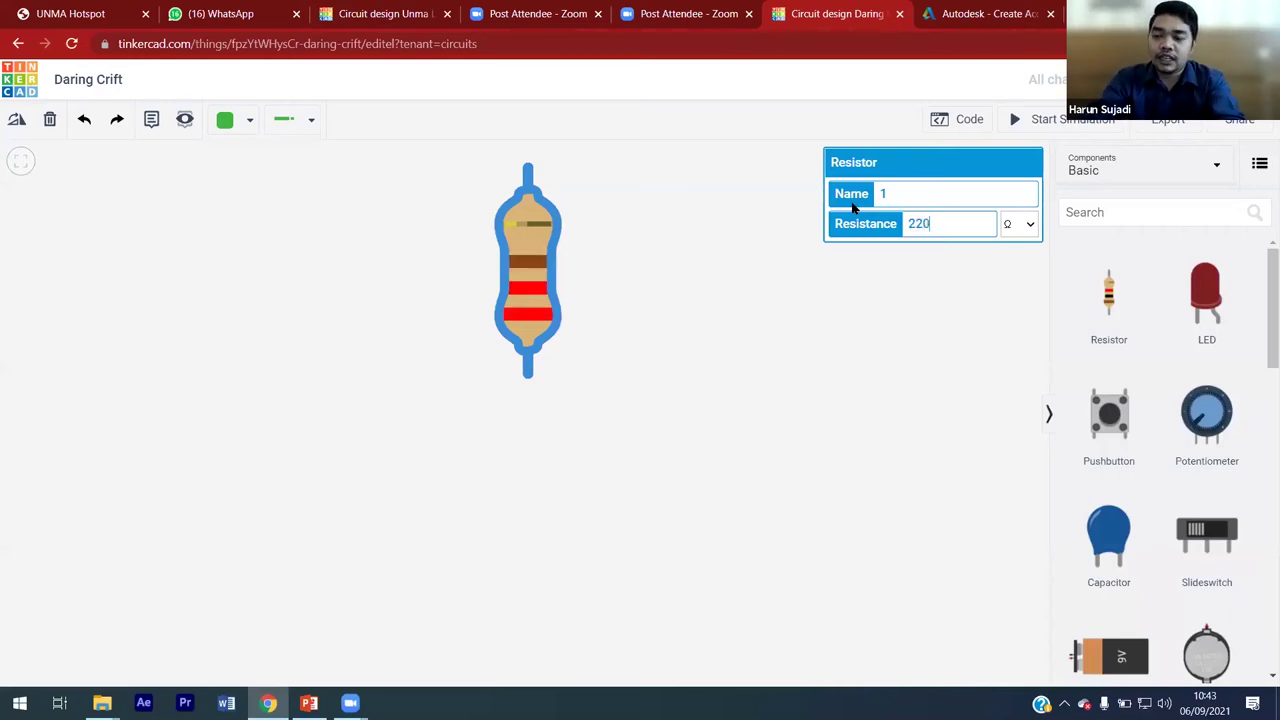
click(660, 342)
Step: Rename the resistor to "Resistor"
click(532, 248)
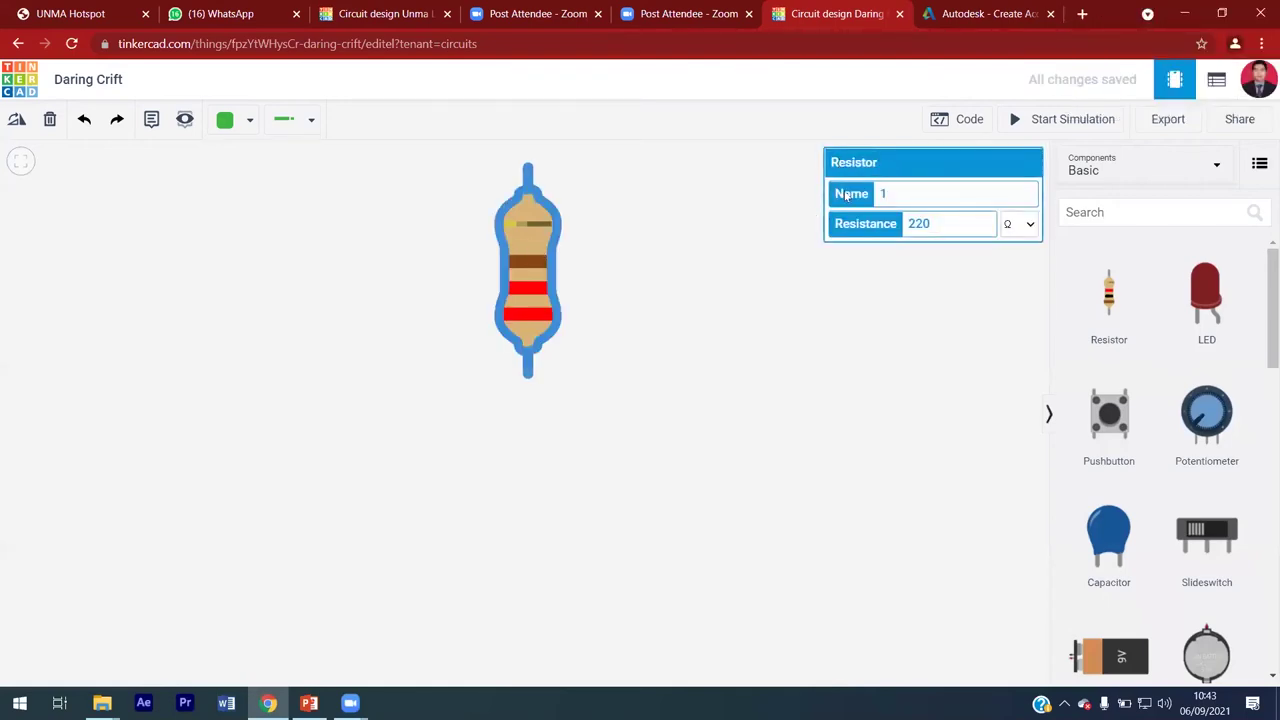
double_click(897, 194)
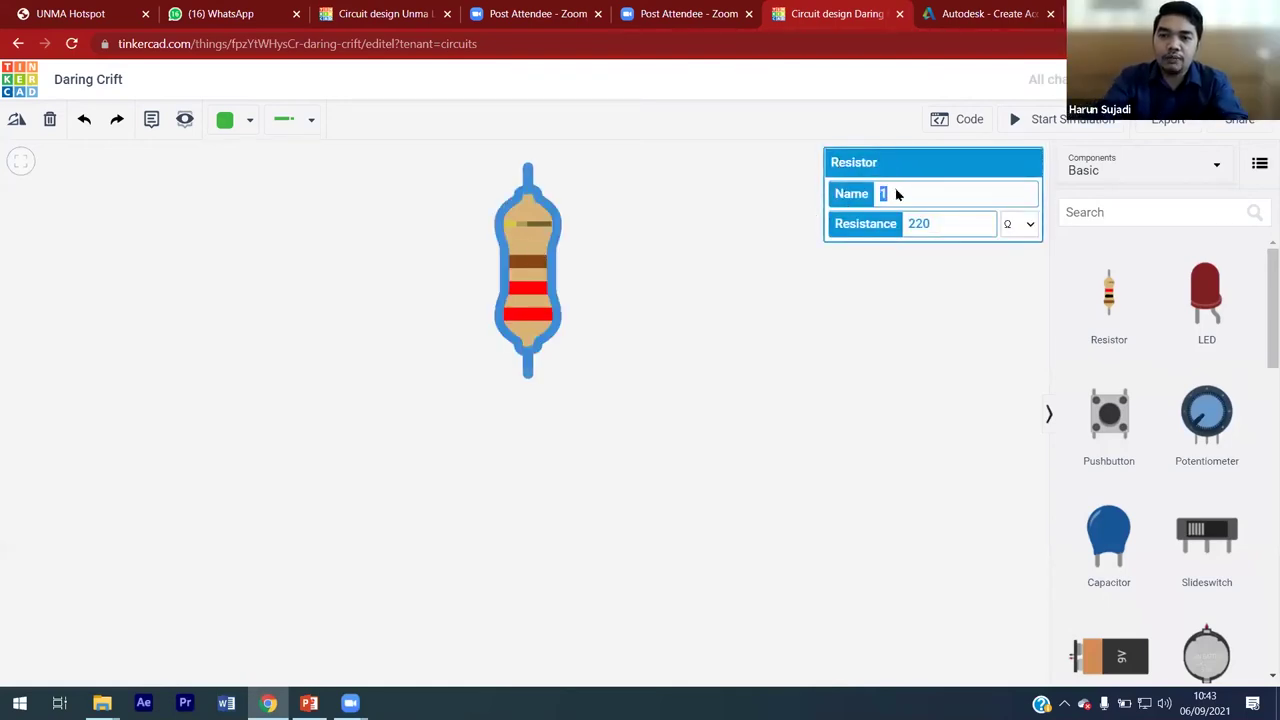
text(Re)
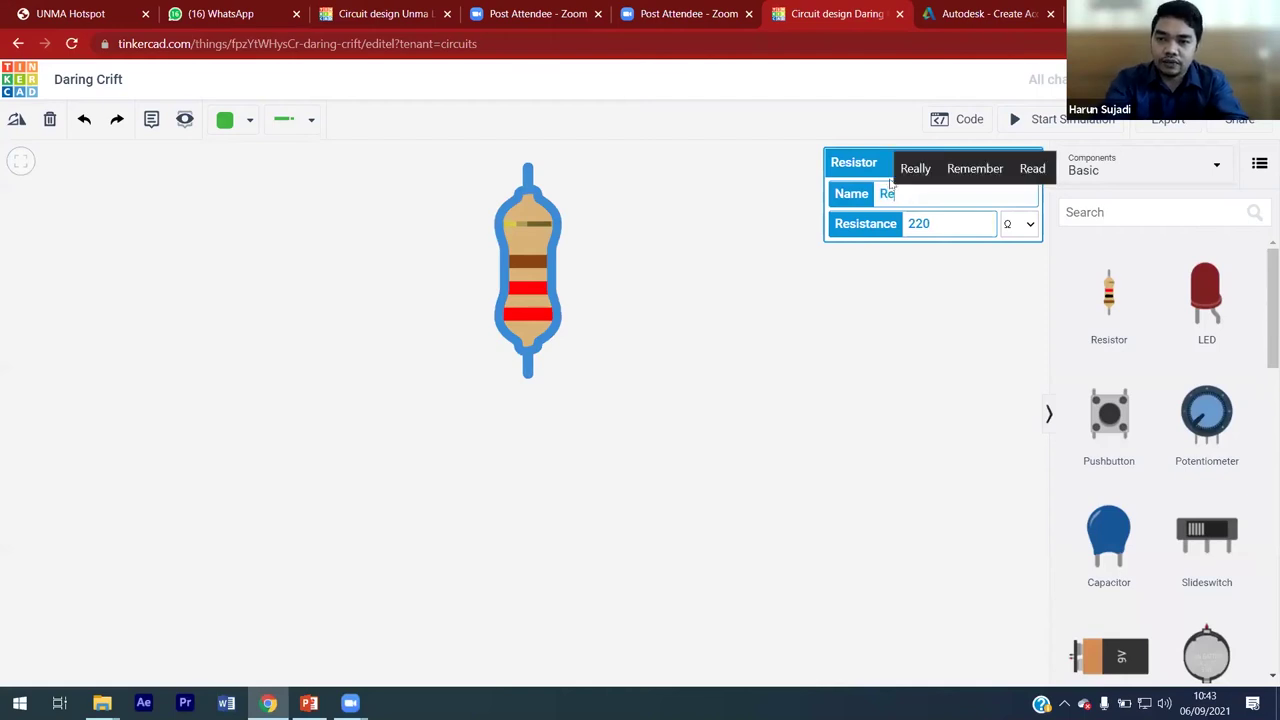
text(sistor)
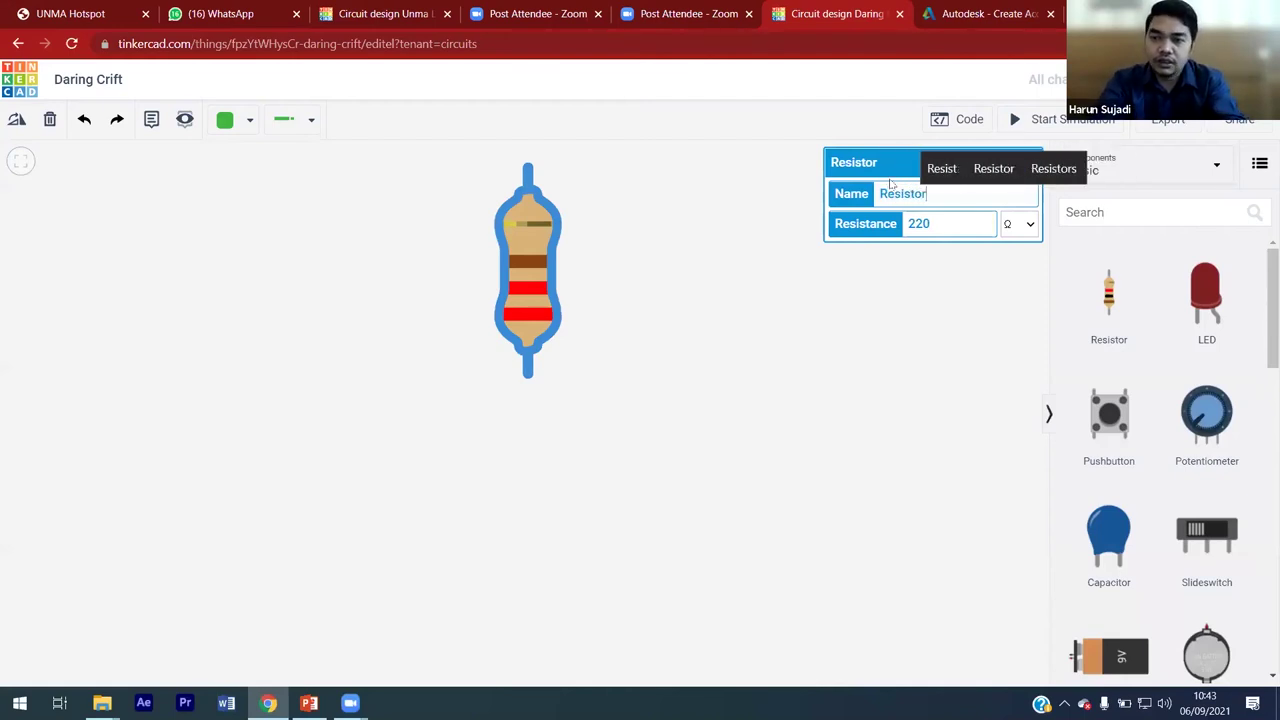
click(729, 275)
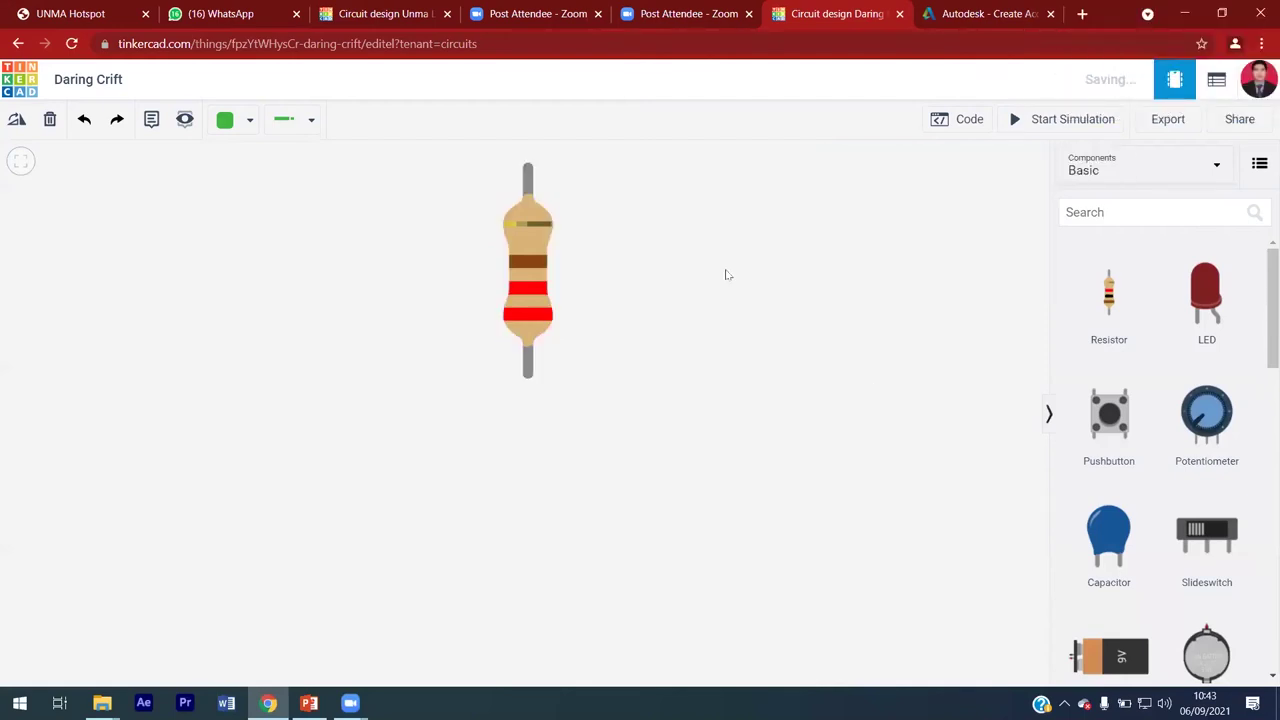
Step: Rotate the selected resistor repeatedly through more than one full turn
click(553, 260)
click(930, 194)
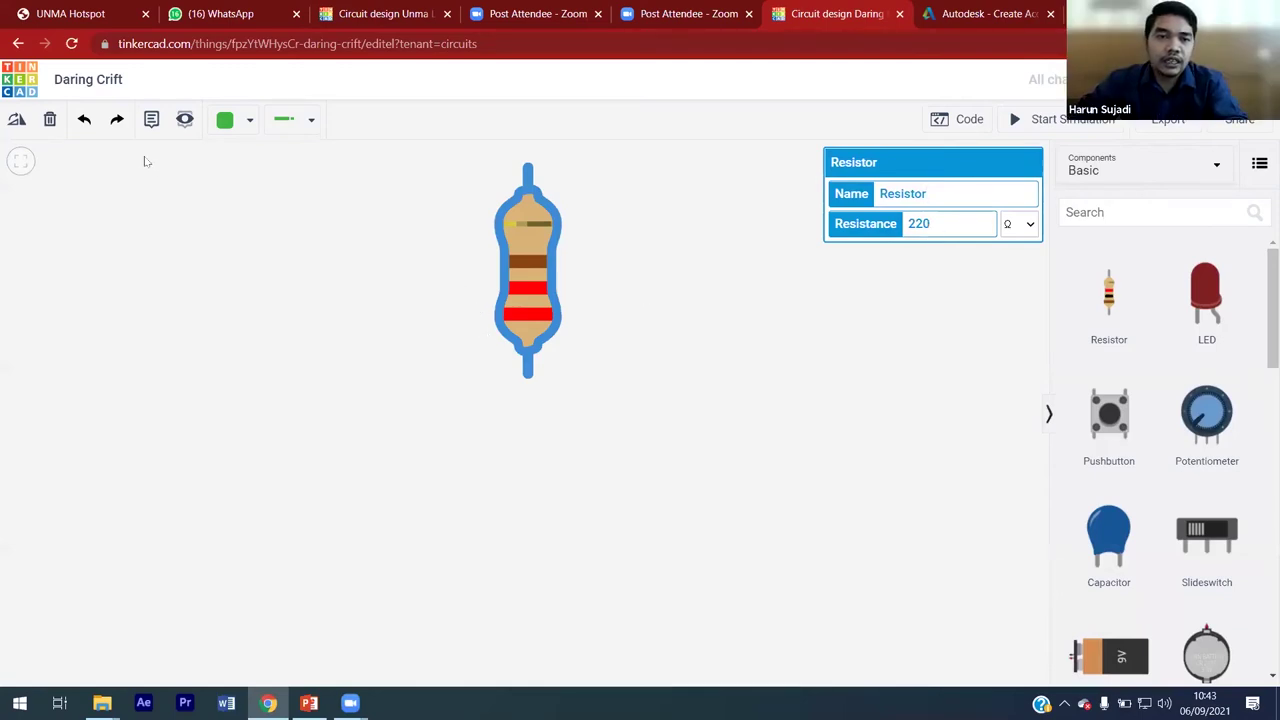
click(17, 120)
click(17, 120)
click(17, 120)
click(17, 120)
click(17, 120)
click(17, 120)
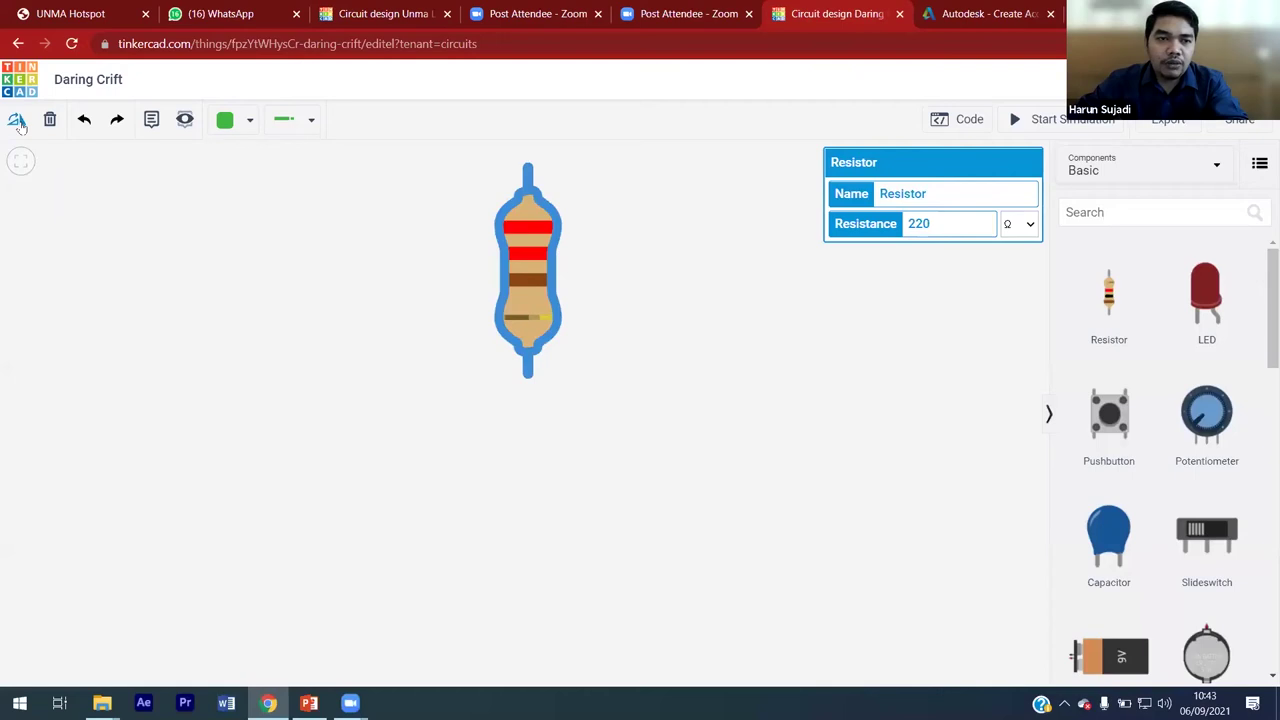
click(17, 120)
click(17, 120)
click(17, 120)
click(17, 120)
click(17, 120)
click(17, 120)
click(17, 120)
click(17, 120)
click(17, 120)
click(17, 120)
click(17, 120)
click(17, 120)
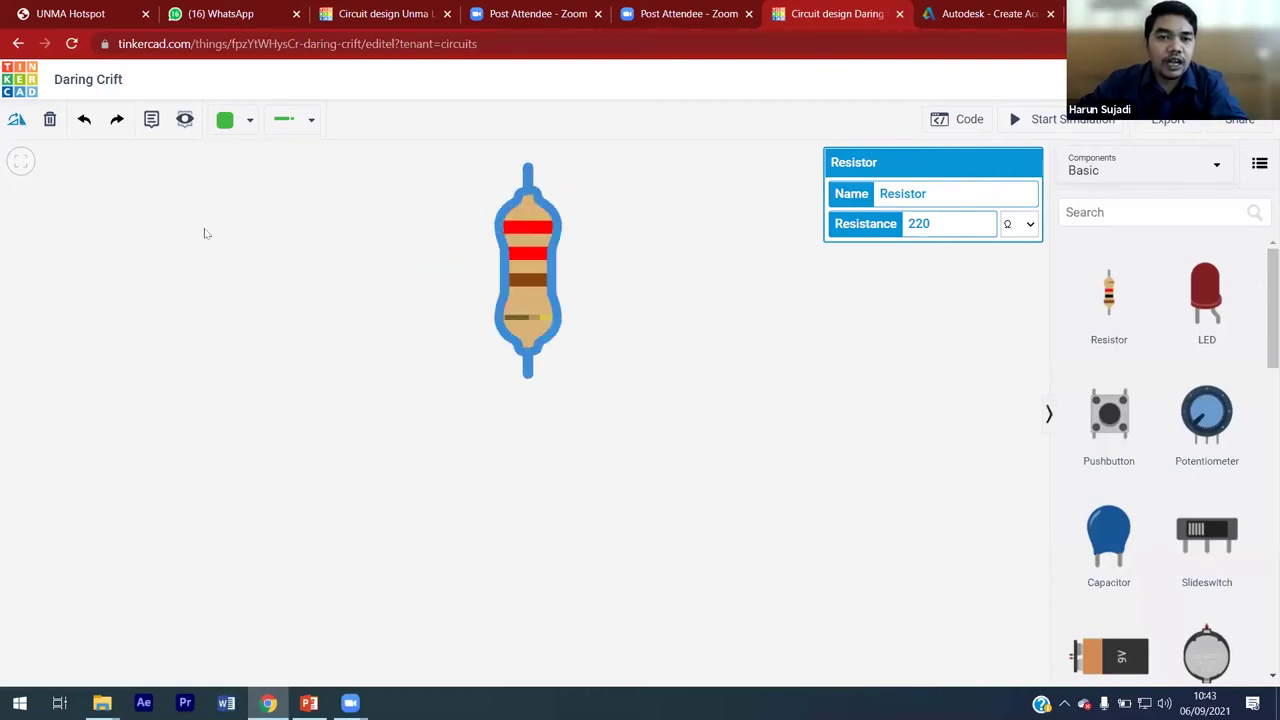
Step: Delete the tilted resistor from the workspace and undo the deletion
click(87, 130)
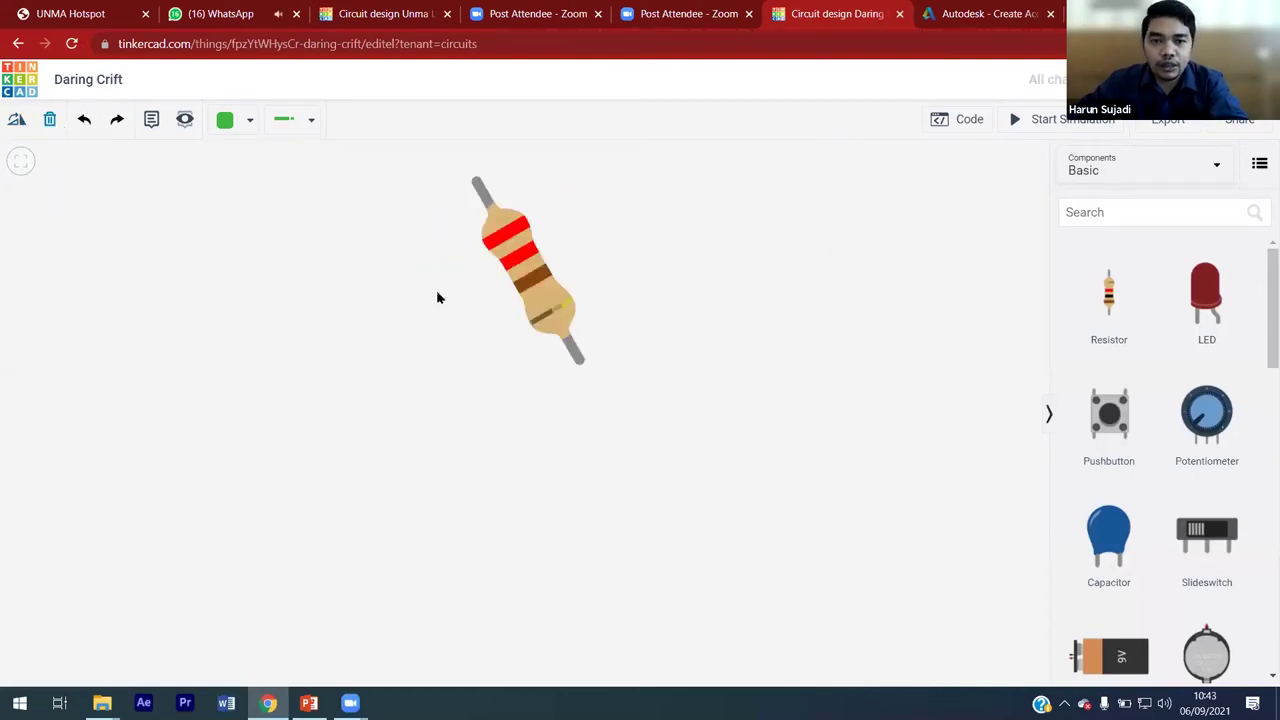
click(545, 300)
click(55, 120)
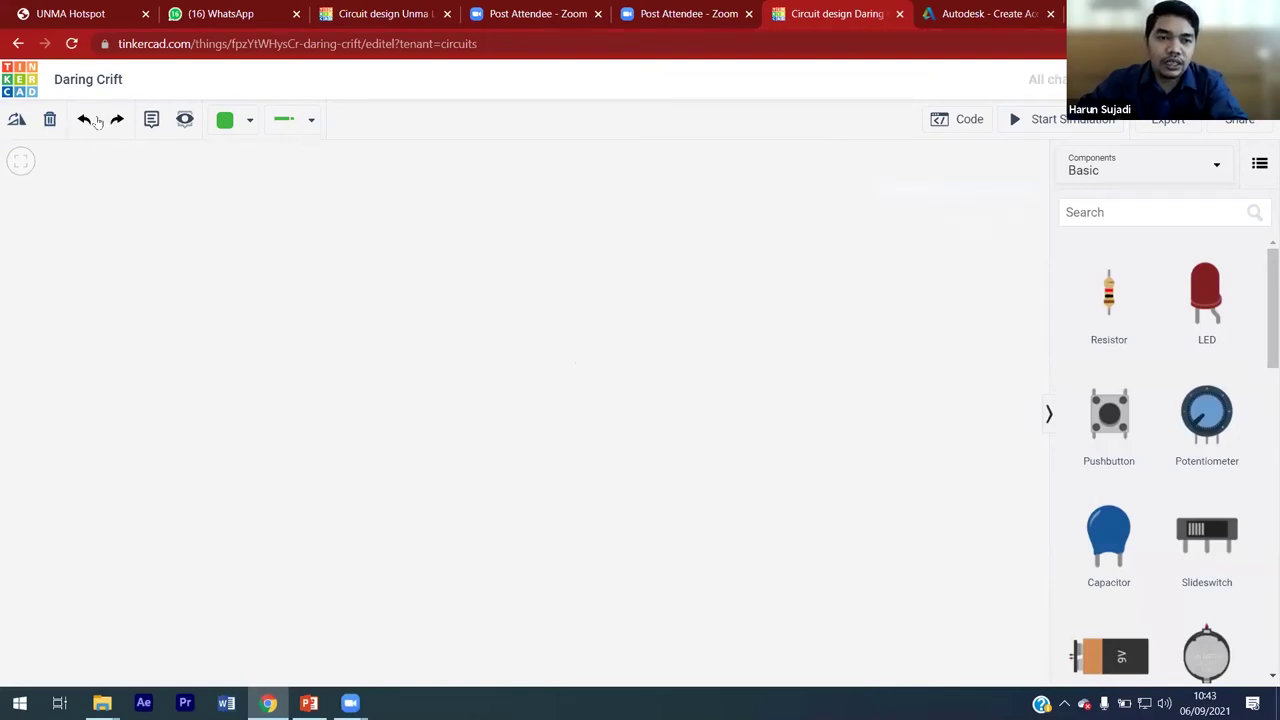
click(85, 120)
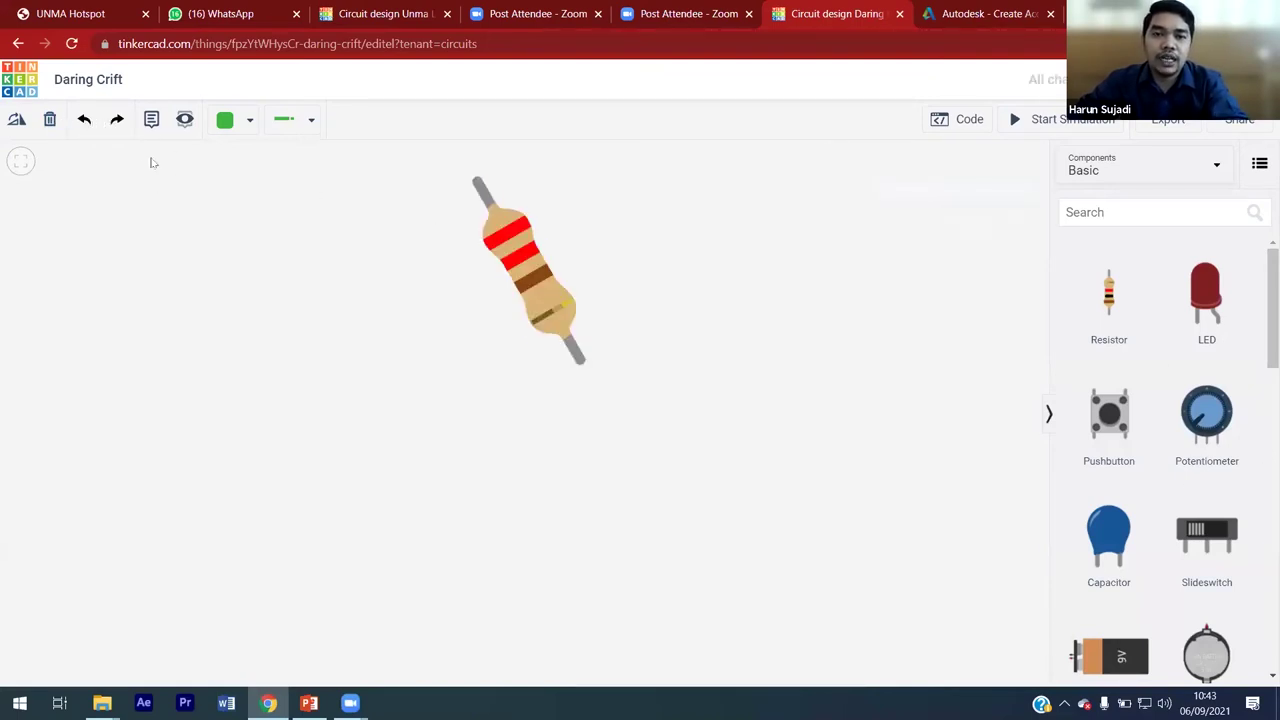
Step: Place a note at the resistor's upper end and begin its text with "Resist"
click(151, 119)
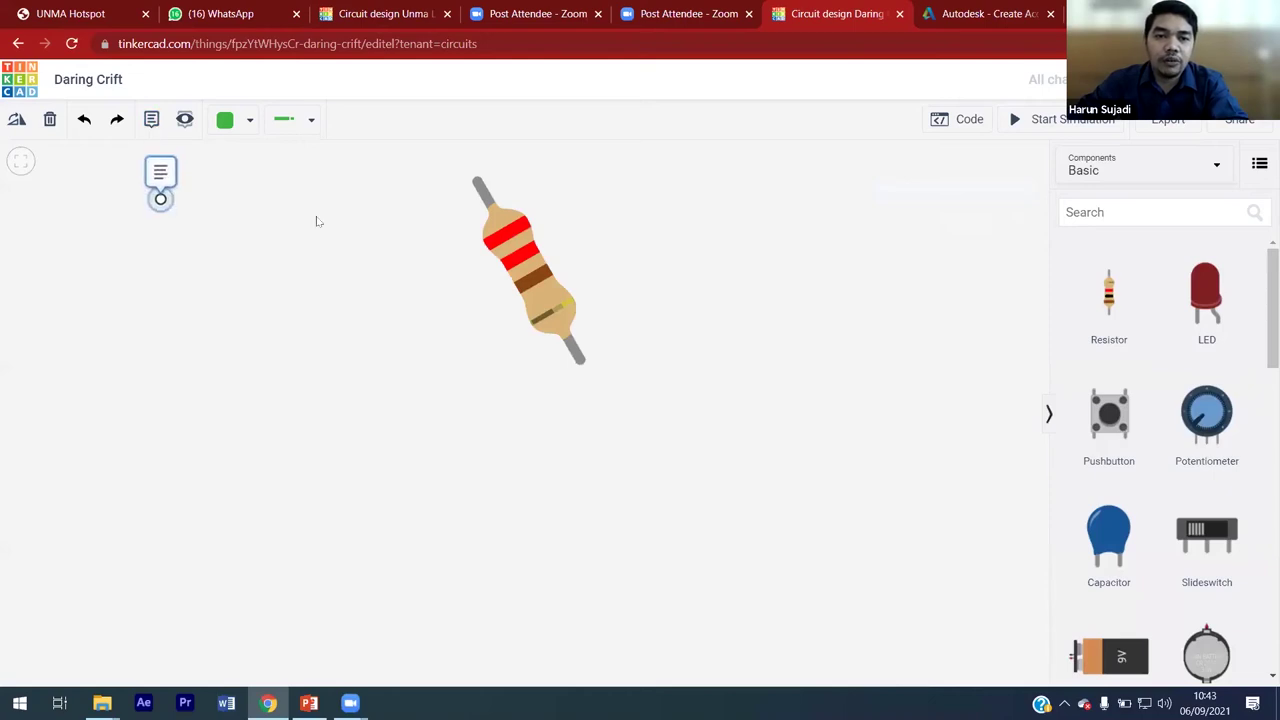
click(544, 187)
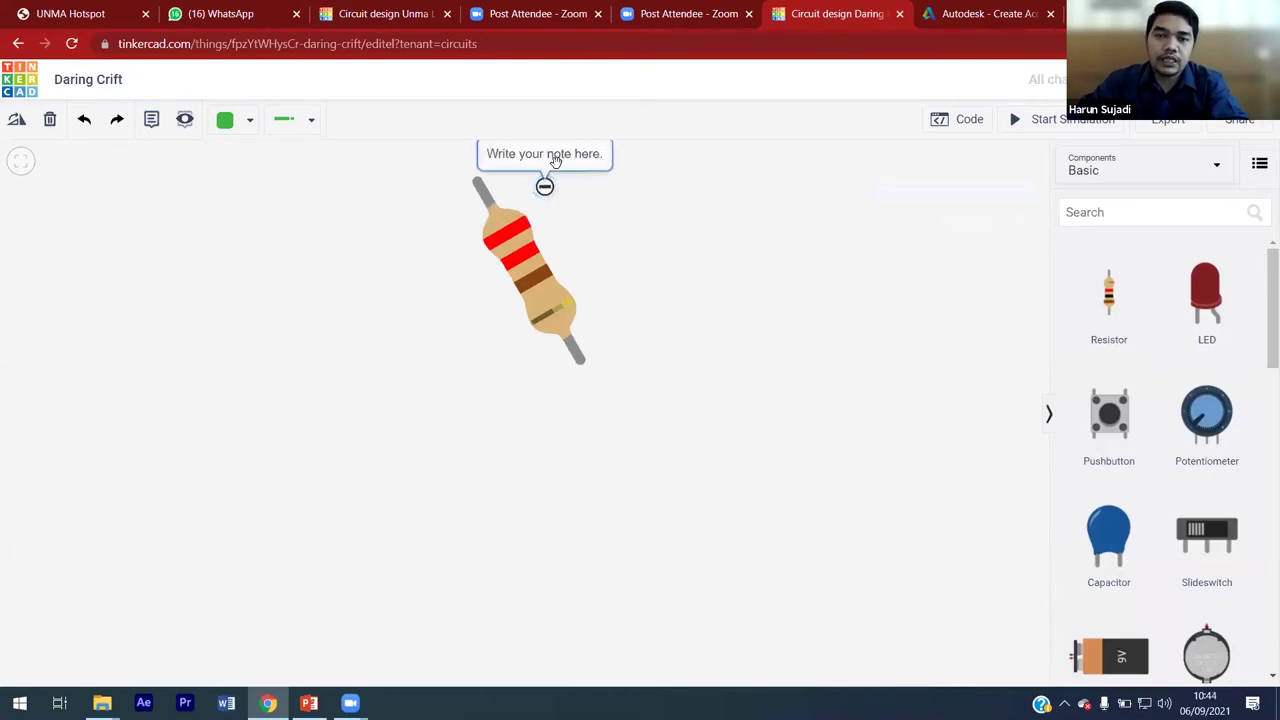
click(561, 156)
text(Re)
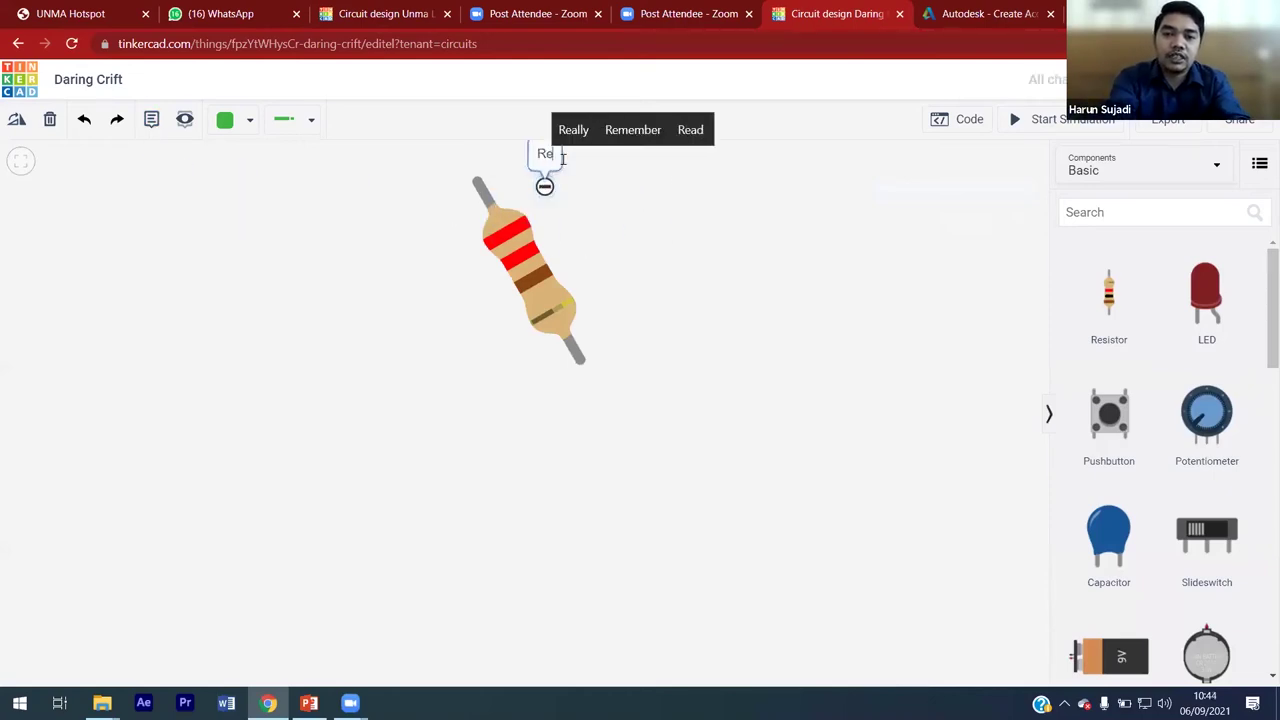
text(sistrto)
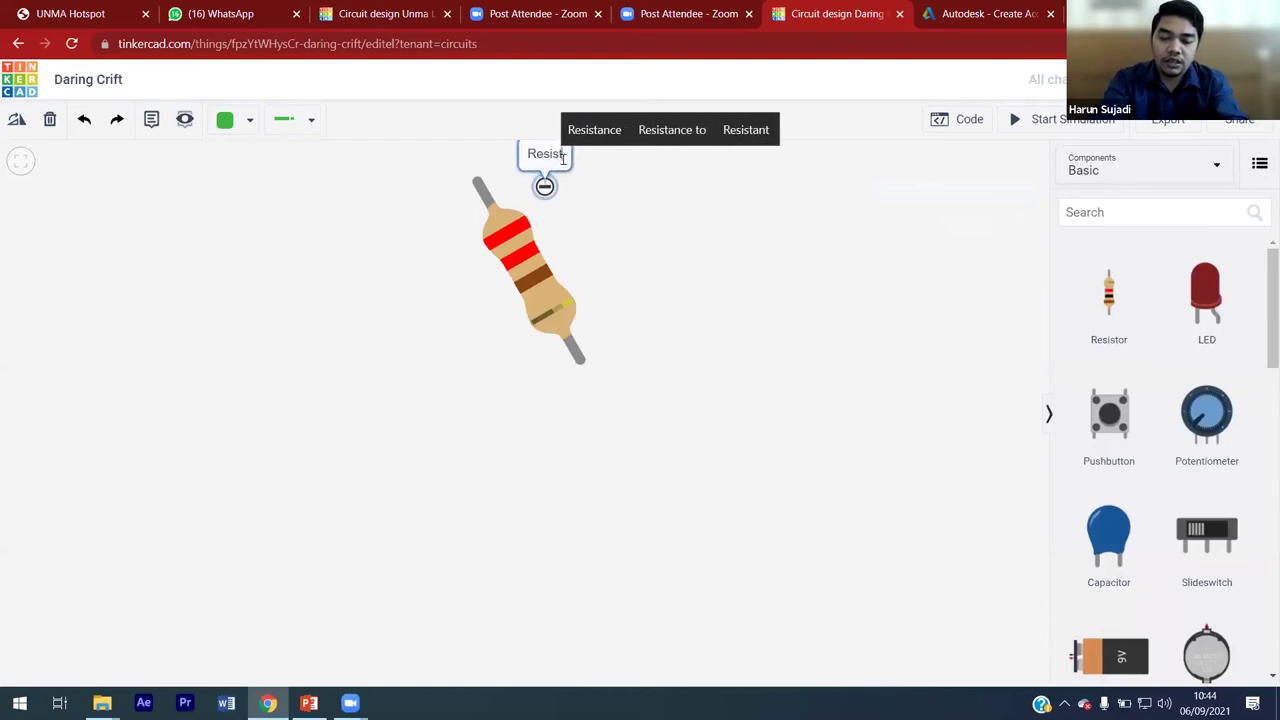
click(600, 180)
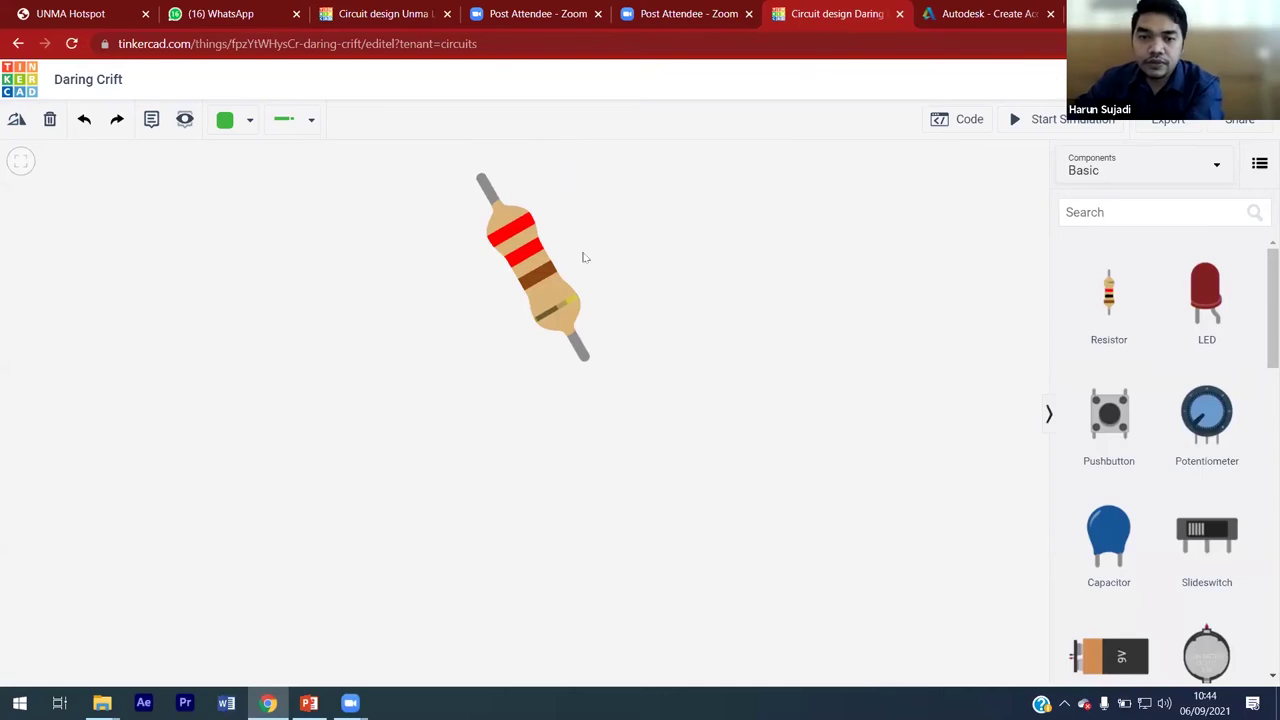
Step: Delete the resistor so that the circuit workspace is empty
click(555, 277)
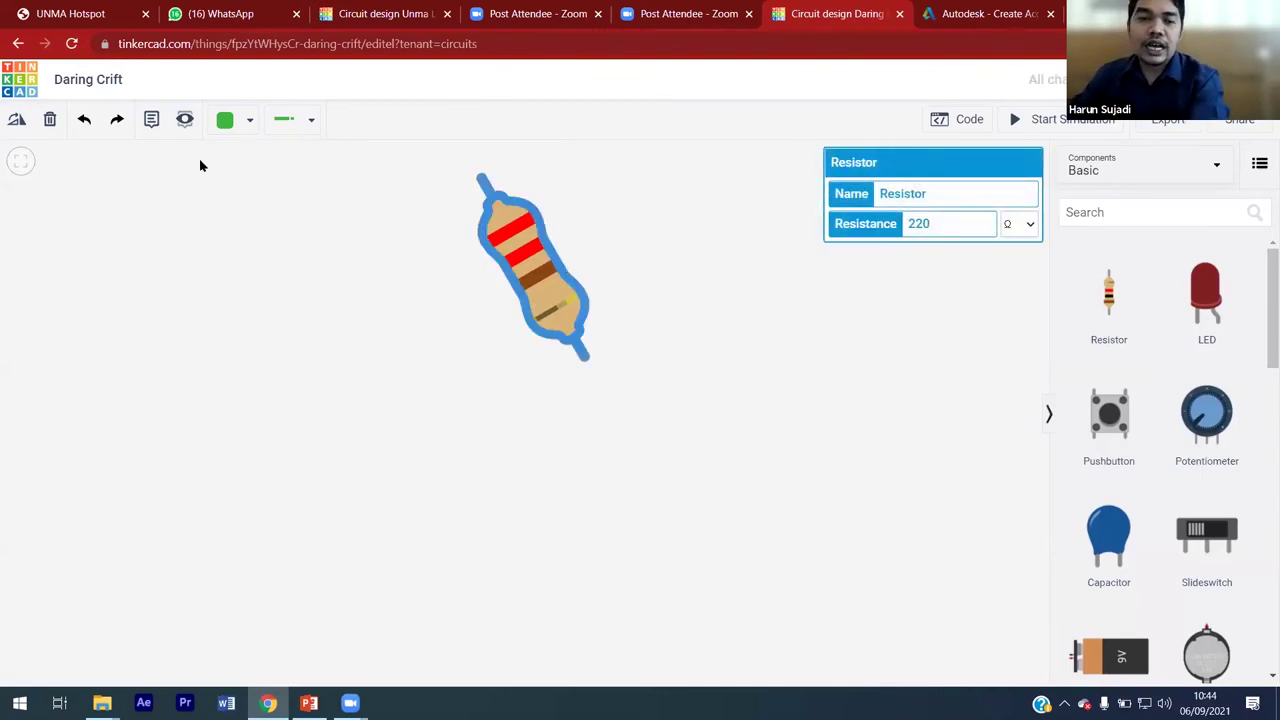
click(49, 120)
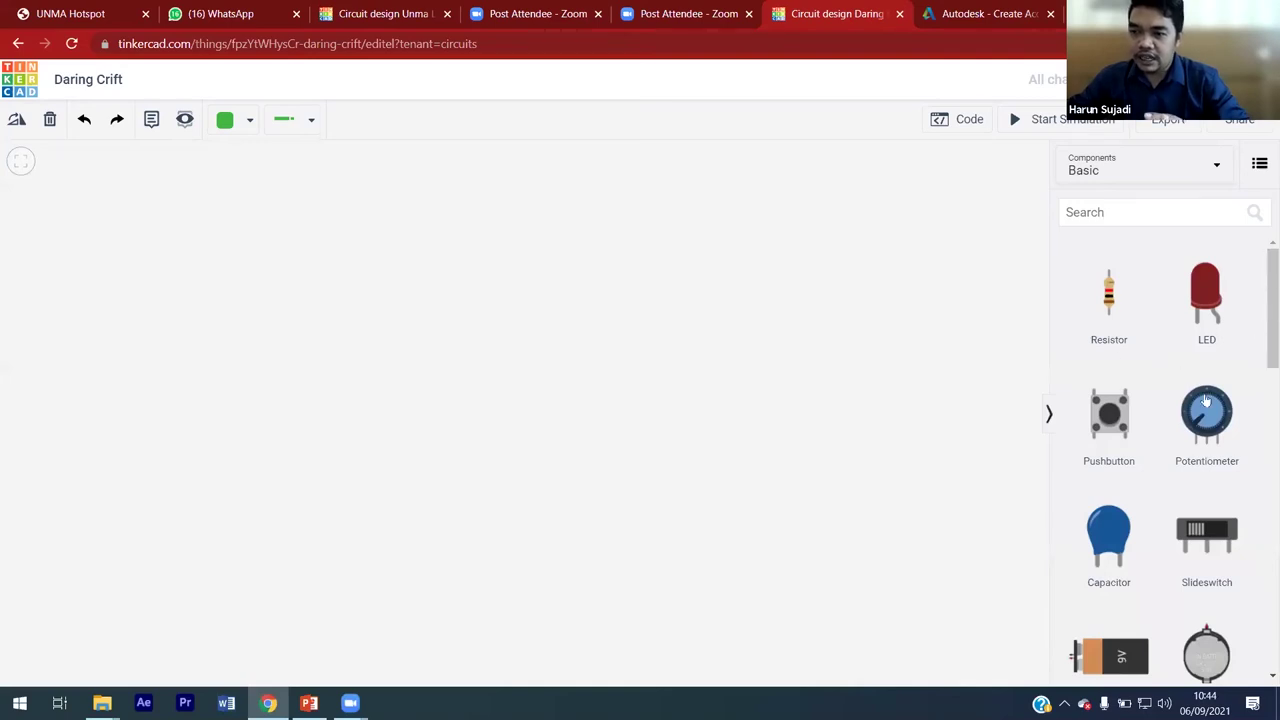
Step: Look through the Basic components, from the batteries and boards to the motors, sensors and multimeter
scroll(1167, 407, down, 3)
scroll(1176, 350, up, 2)
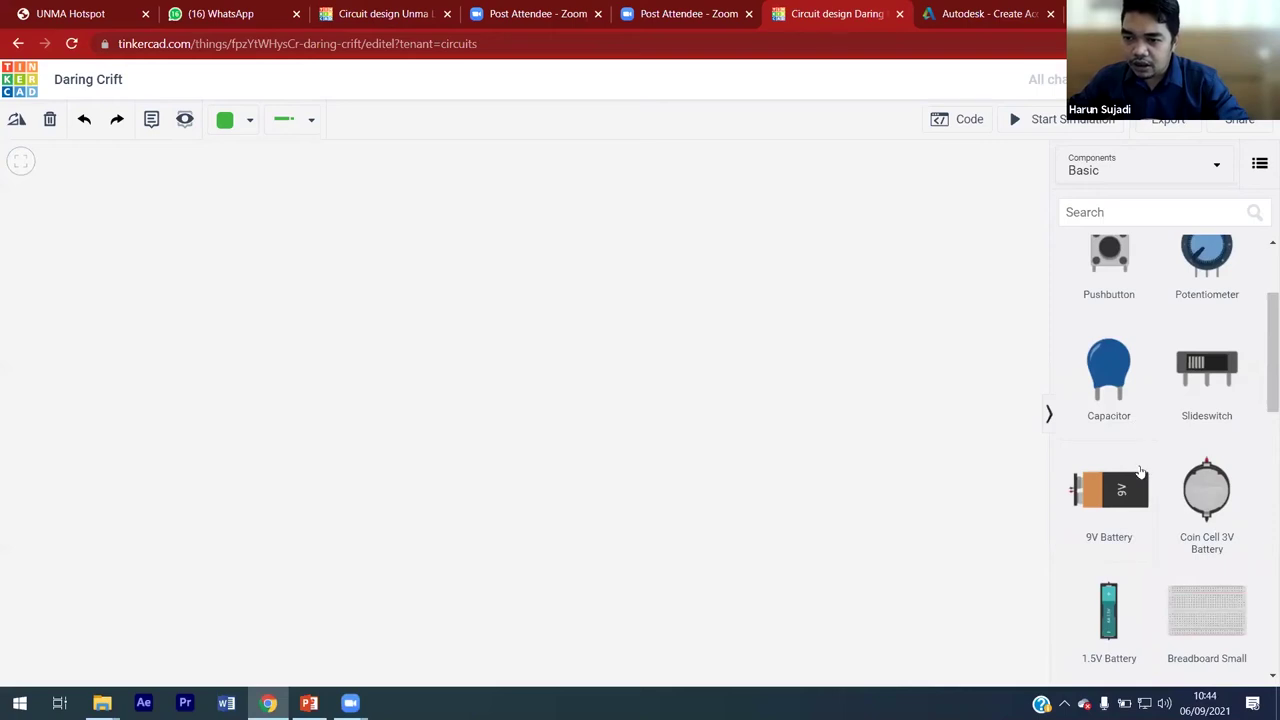
scroll(1140, 455, down, 2)
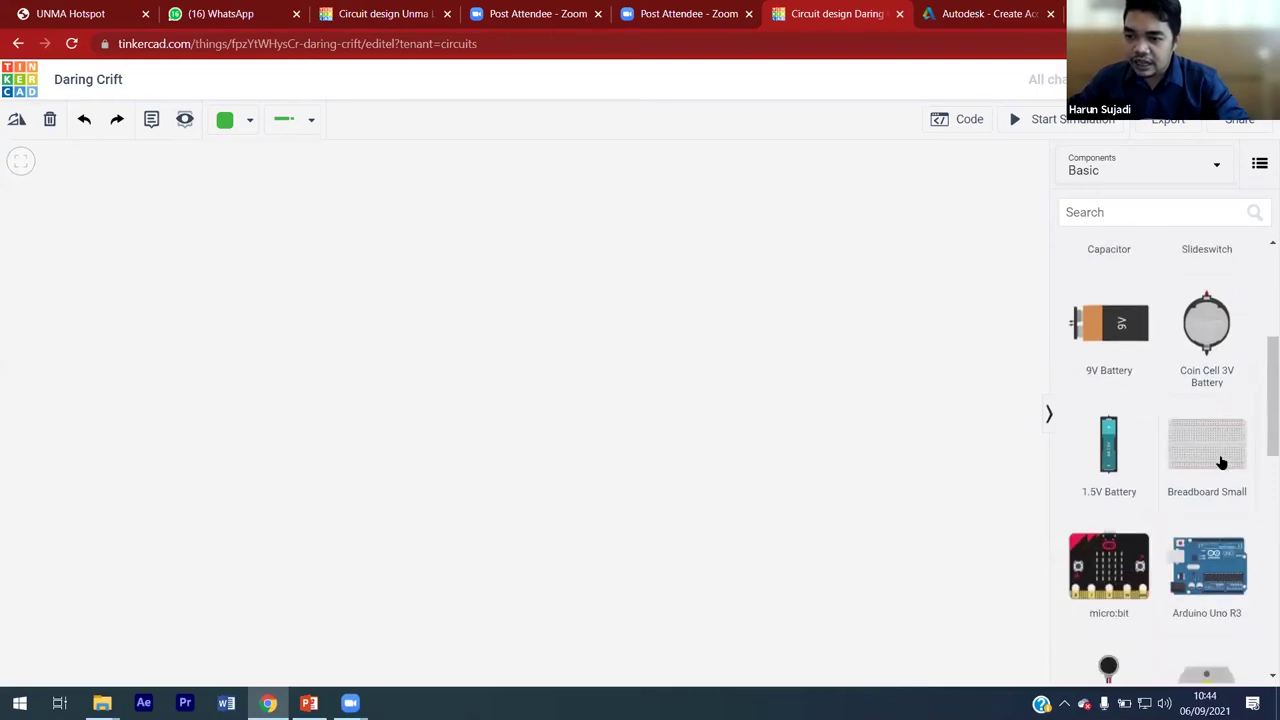
scroll(1218, 455, down, 1)
scroll(1207, 497, down, 3)
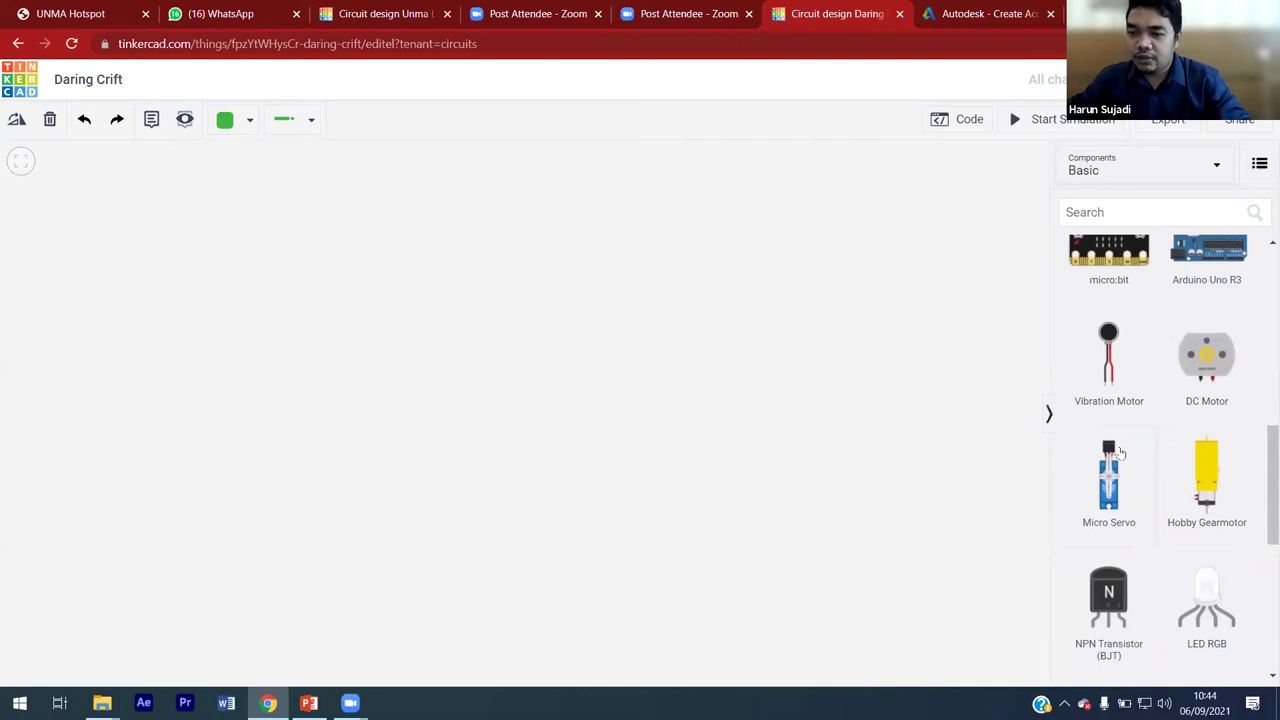
scroll(1117, 455, down, 5)
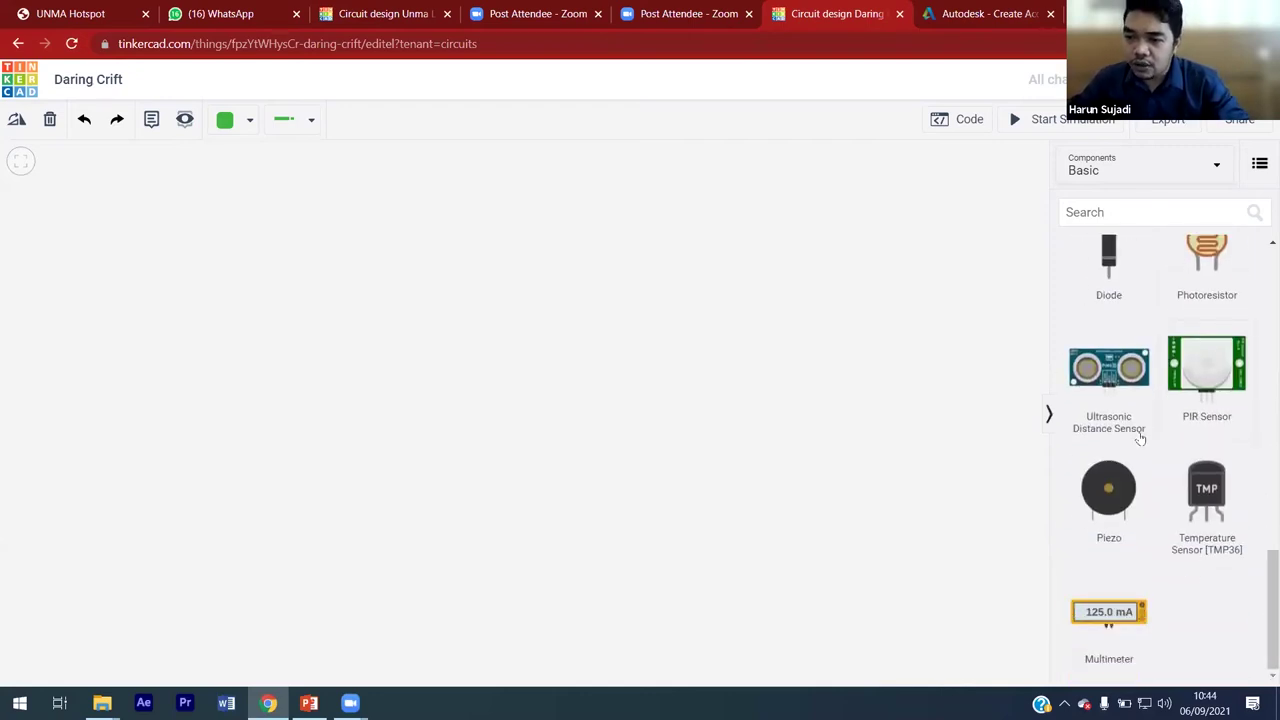
scroll(1150, 412, up, 1)
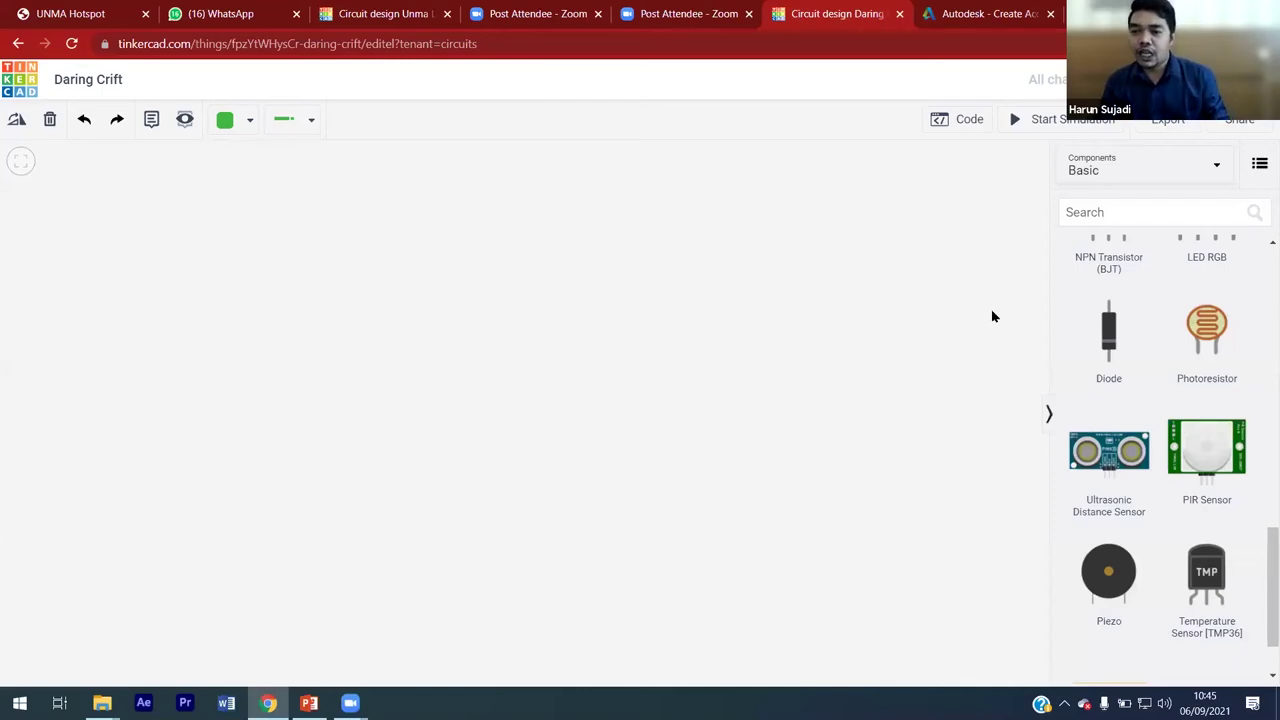
Step: Place an LED from the Basic components near the middle of the empty workspace
scroll(1254, 427, up, 3)
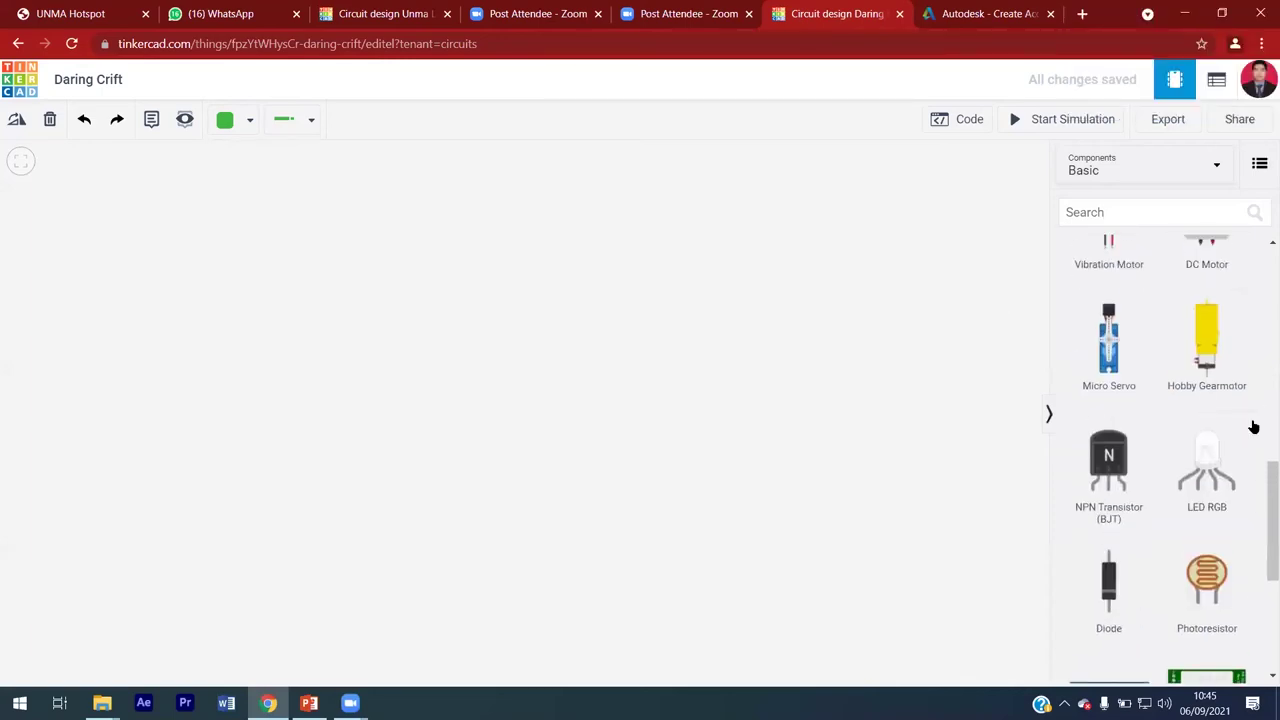
scroll(1254, 427, up, 10)
drag(1207, 293, 625, 331)
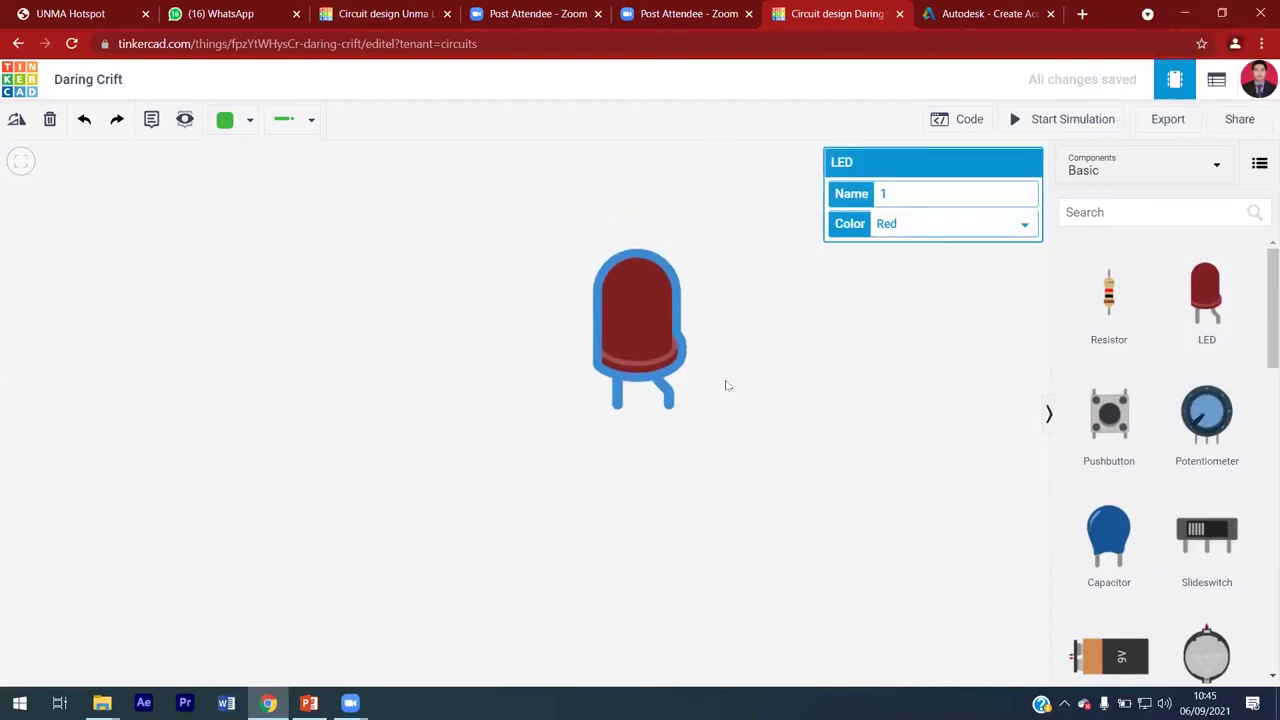
Step: Try green, yellow and orange as the LED's color and set it to blue
click(906, 225)
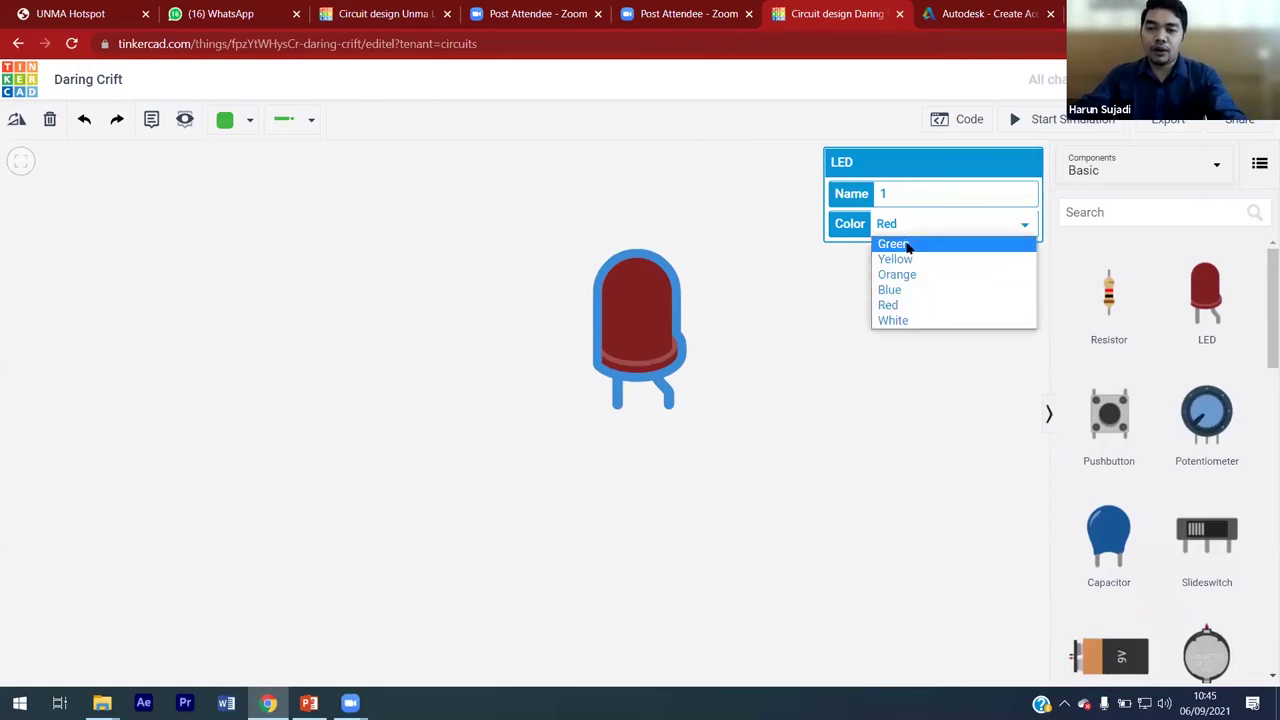
click(912, 243)
click(908, 232)
click(911, 260)
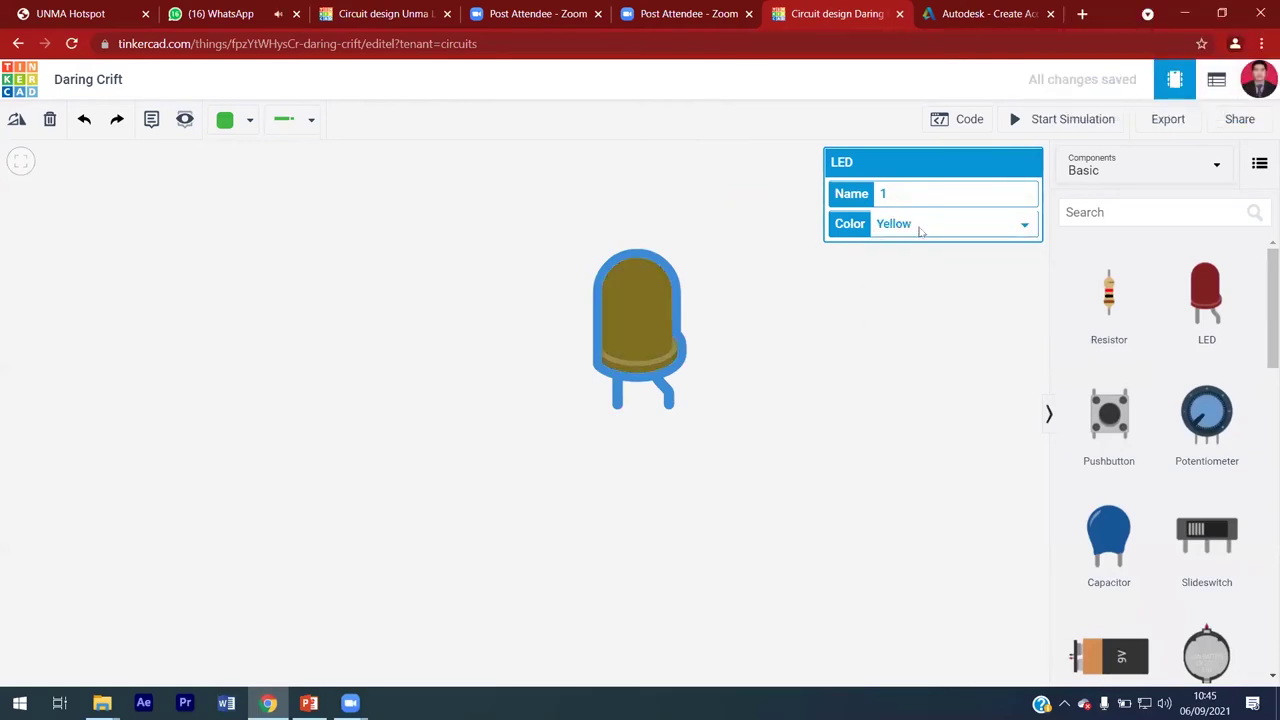
click(916, 229)
click(909, 275)
click(916, 229)
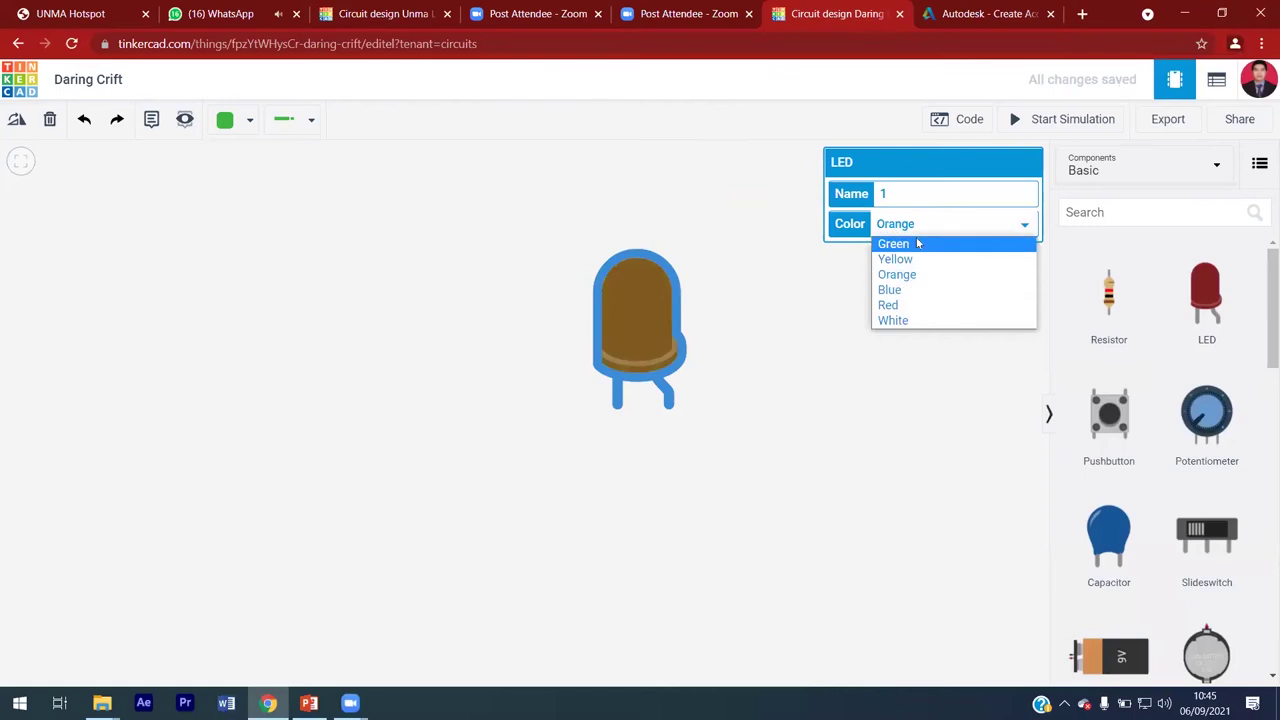
click(909, 290)
click(906, 232)
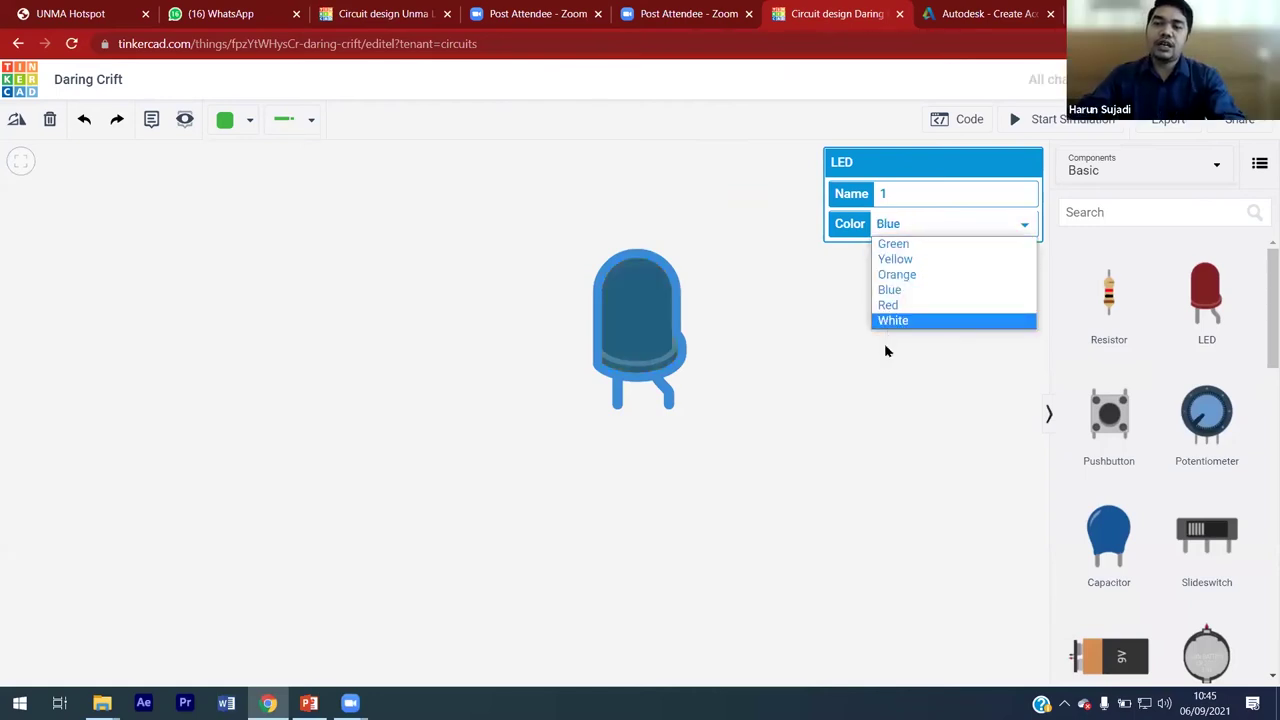
click(886, 345)
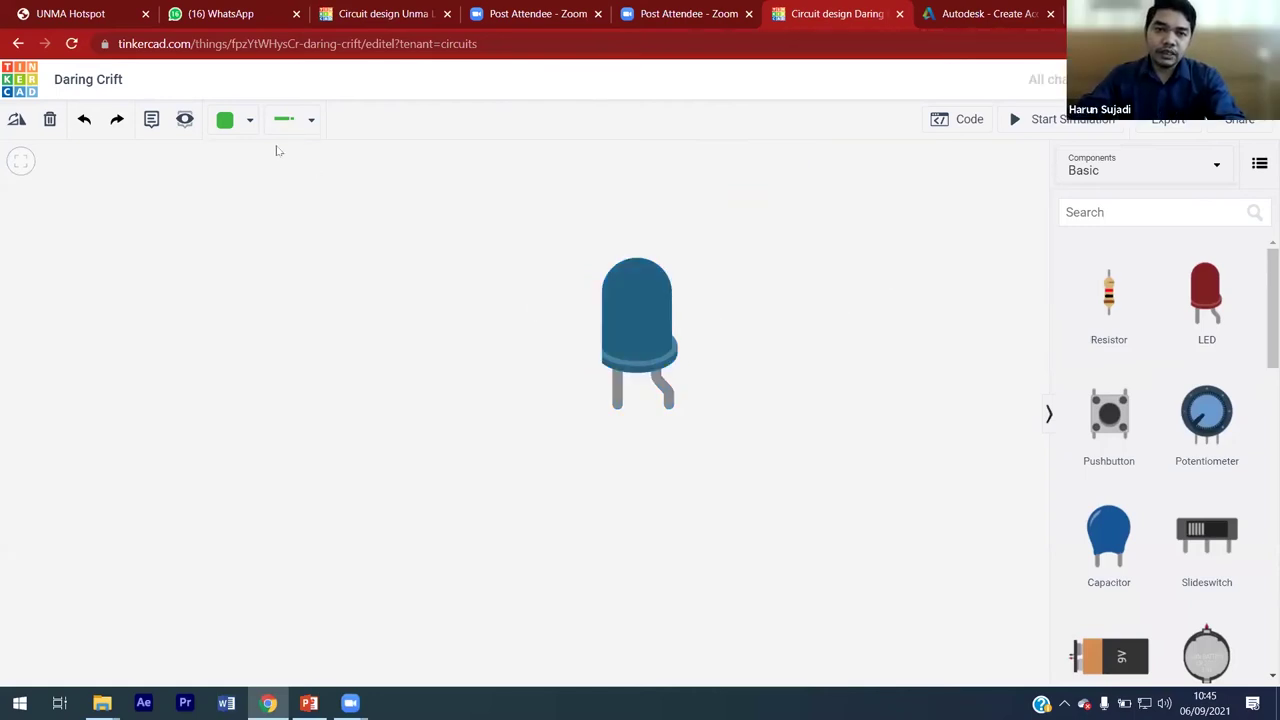
Step: Set the wire color to black and look at the selected LED's color options
click(249, 120)
click(629, 297)
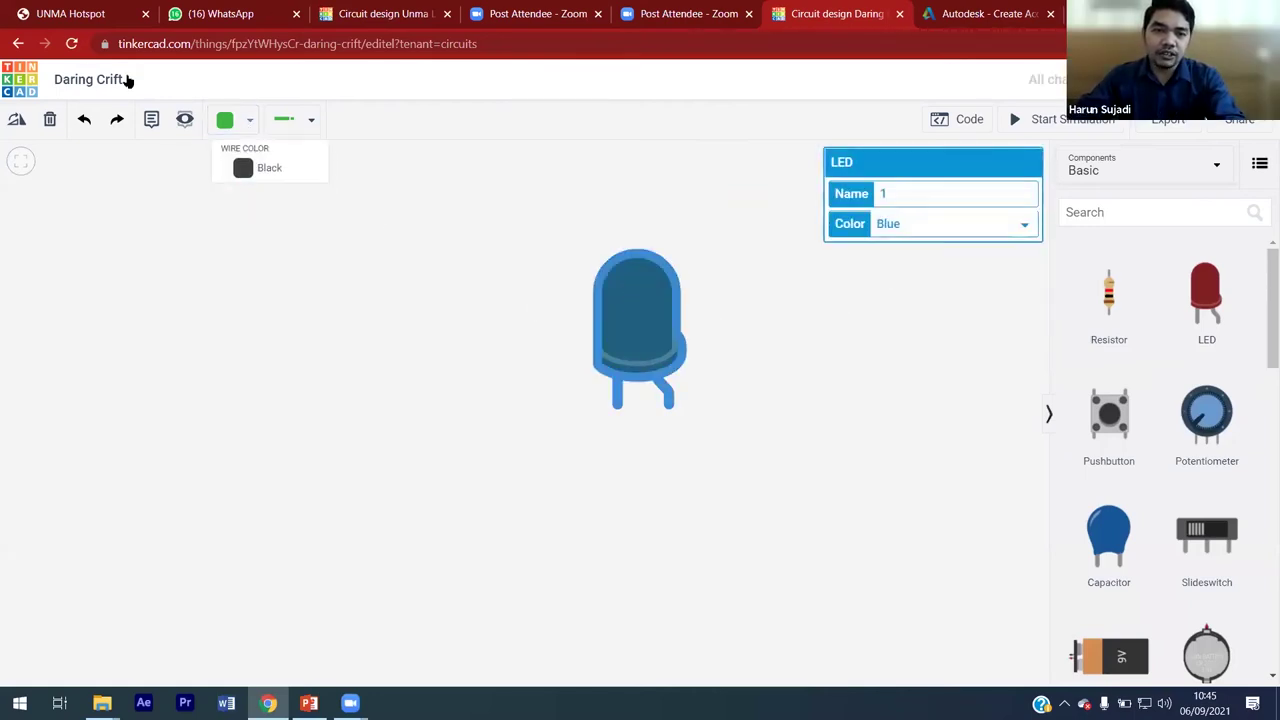
click(249, 120)
click(270, 184)
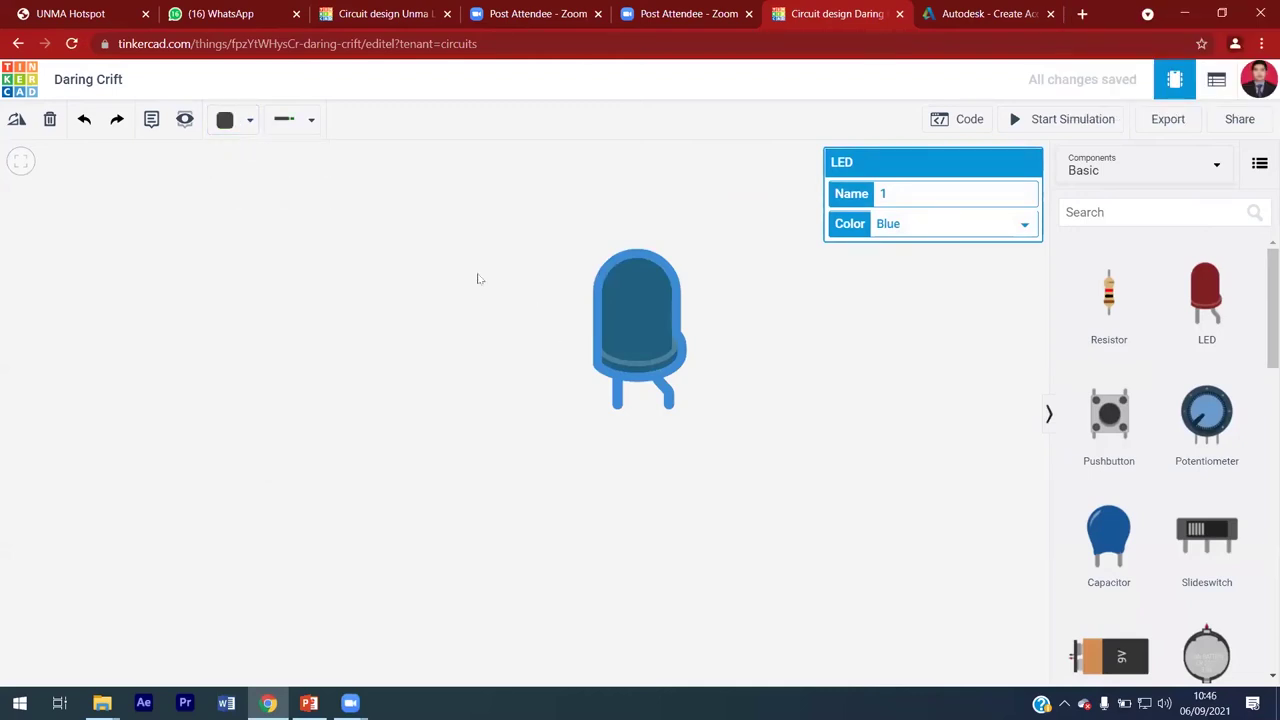
click(898, 224)
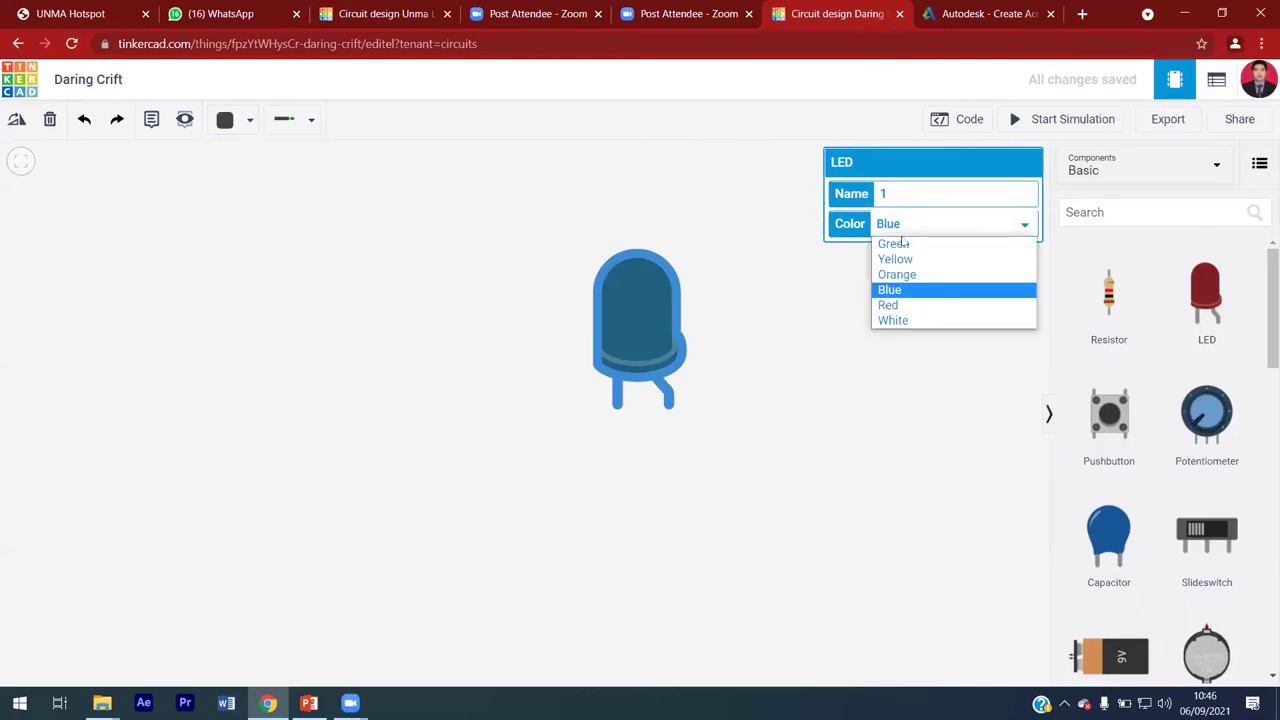
click(786, 340)
click(786, 340)
Step: Rotate the LED until its legs point straight up, and delete it from the workspace
click(655, 342)
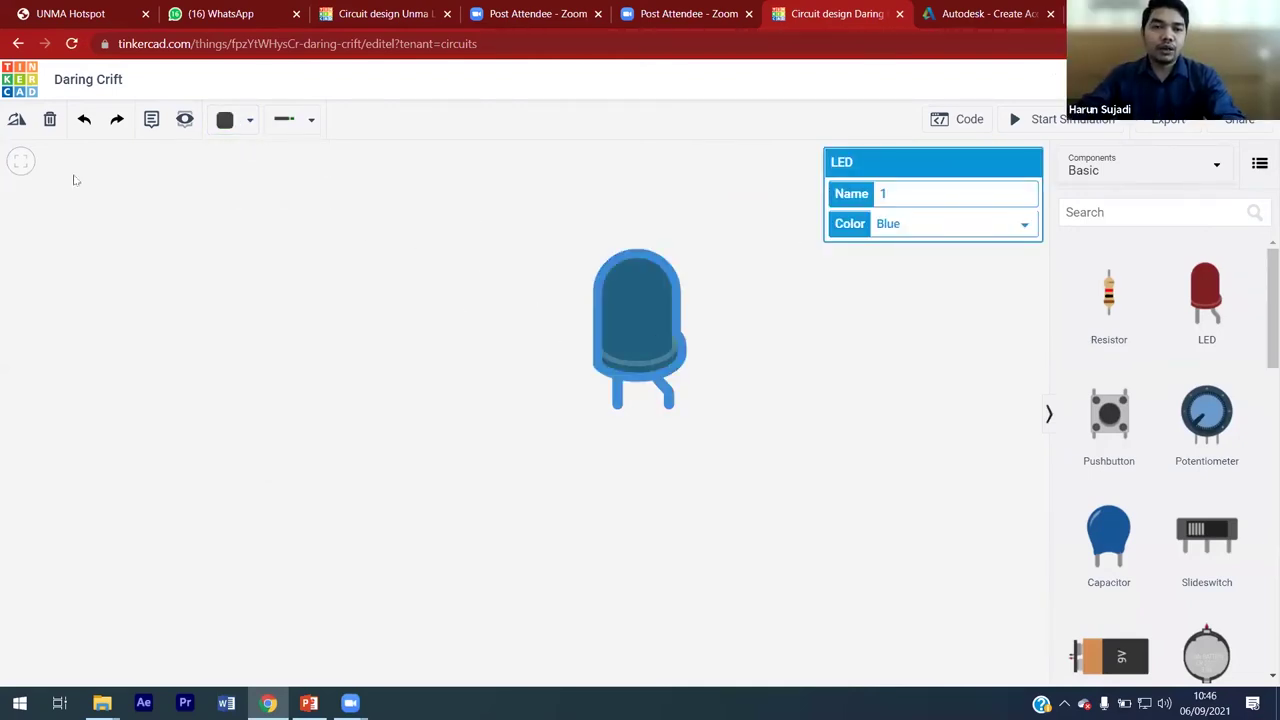
click(16, 120)
click(16, 120)
click(16, 120)
click(16, 120)
click(16, 120)
click(16, 120)
click(16, 120)
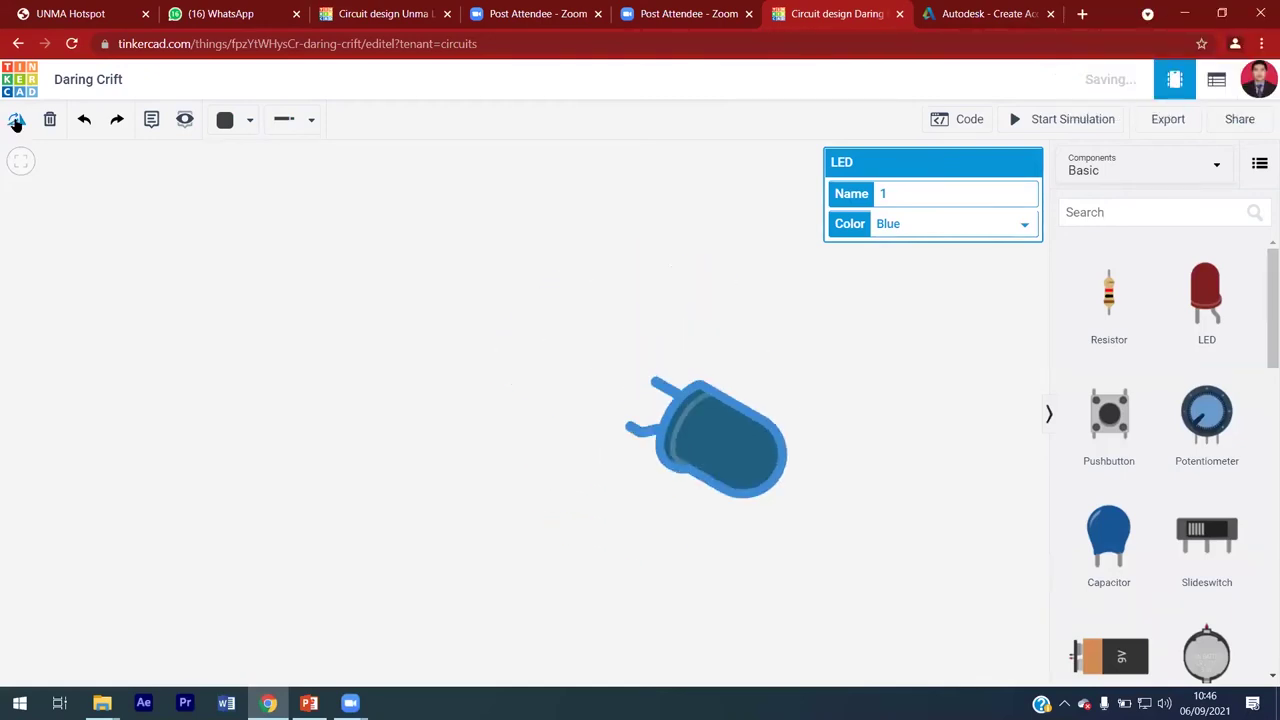
click(16, 120)
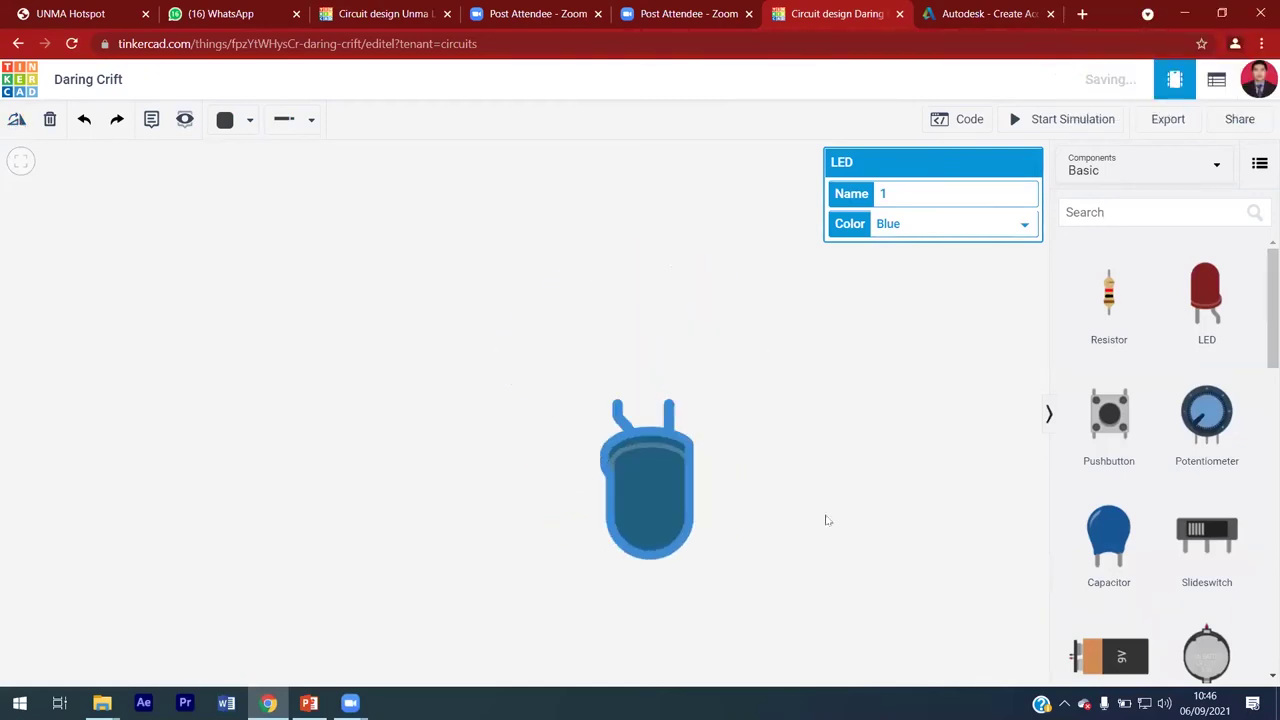
click(49, 119)
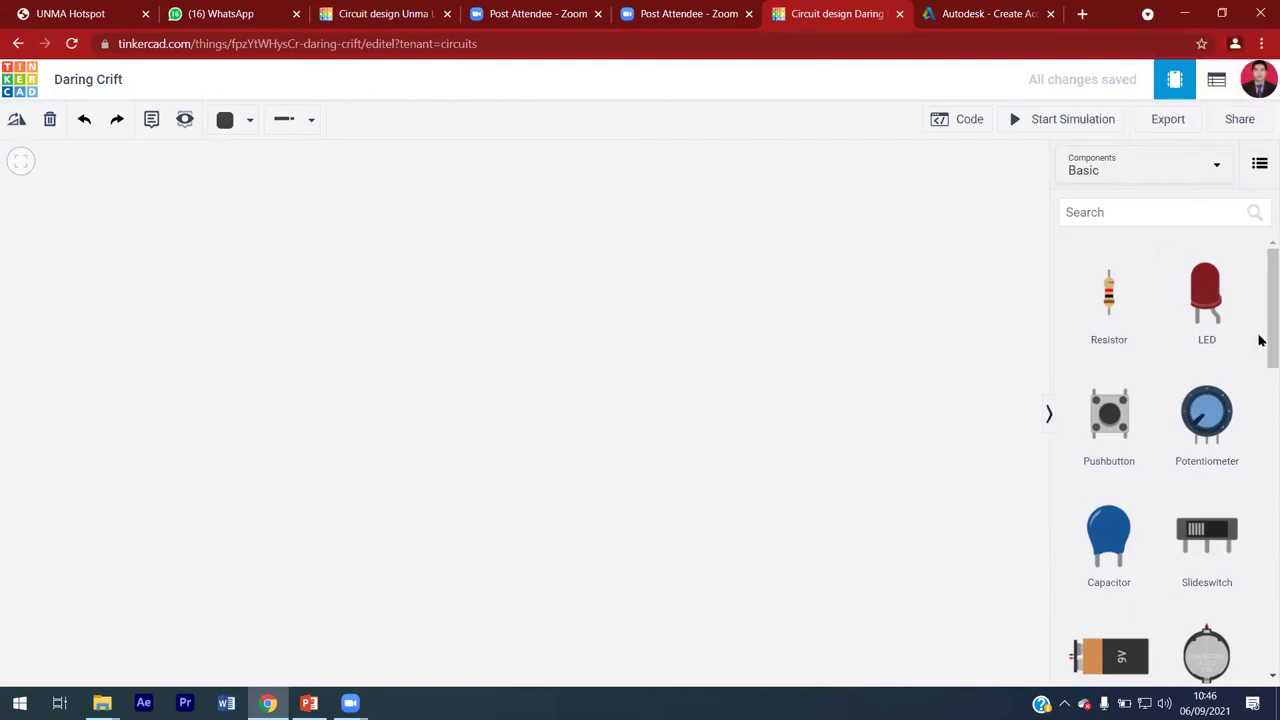
Step: Check the component categories, search the components for "arduino" and look through the matching components and starter circuits
click(1066, 172)
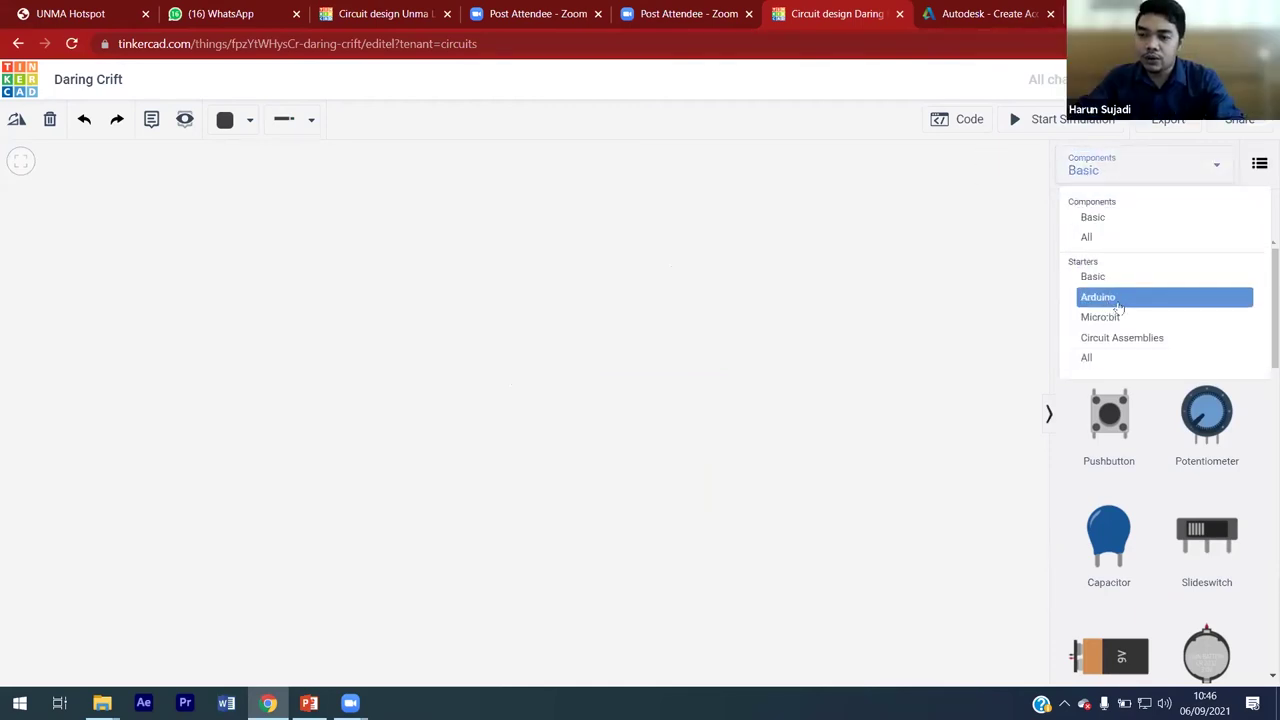
click(889, 266)
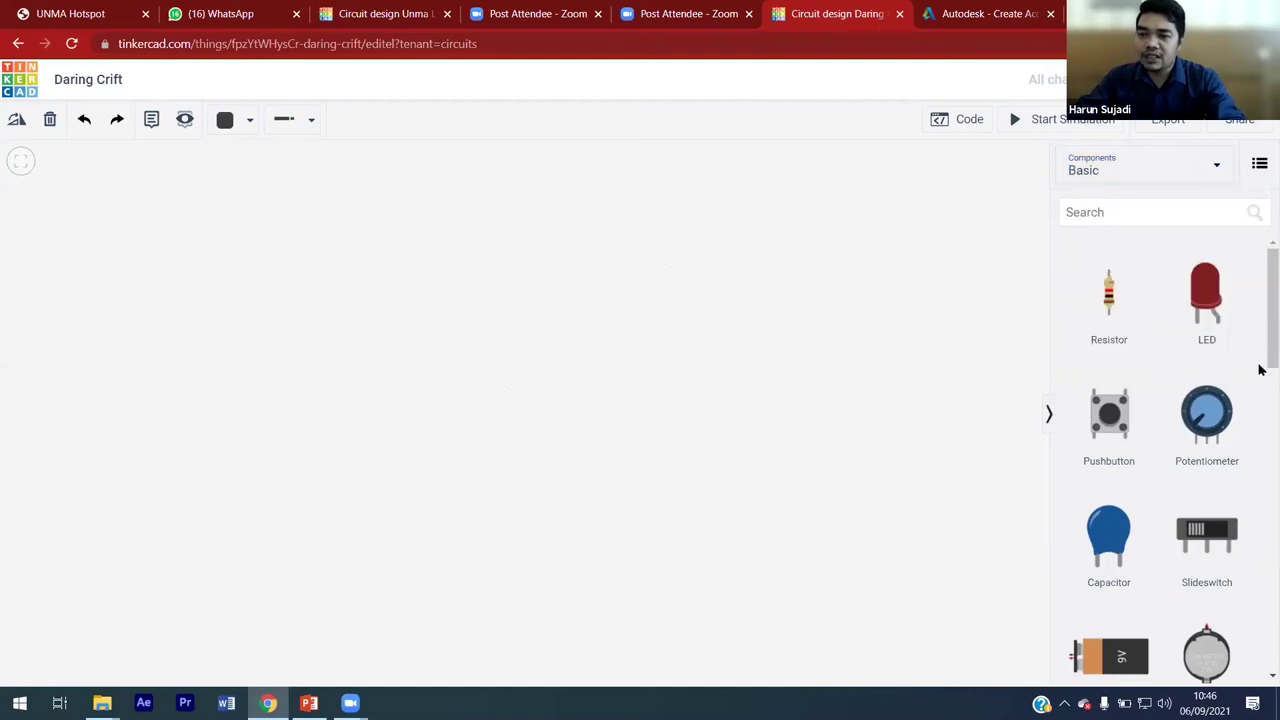
click(1137, 207)
text(ardio)
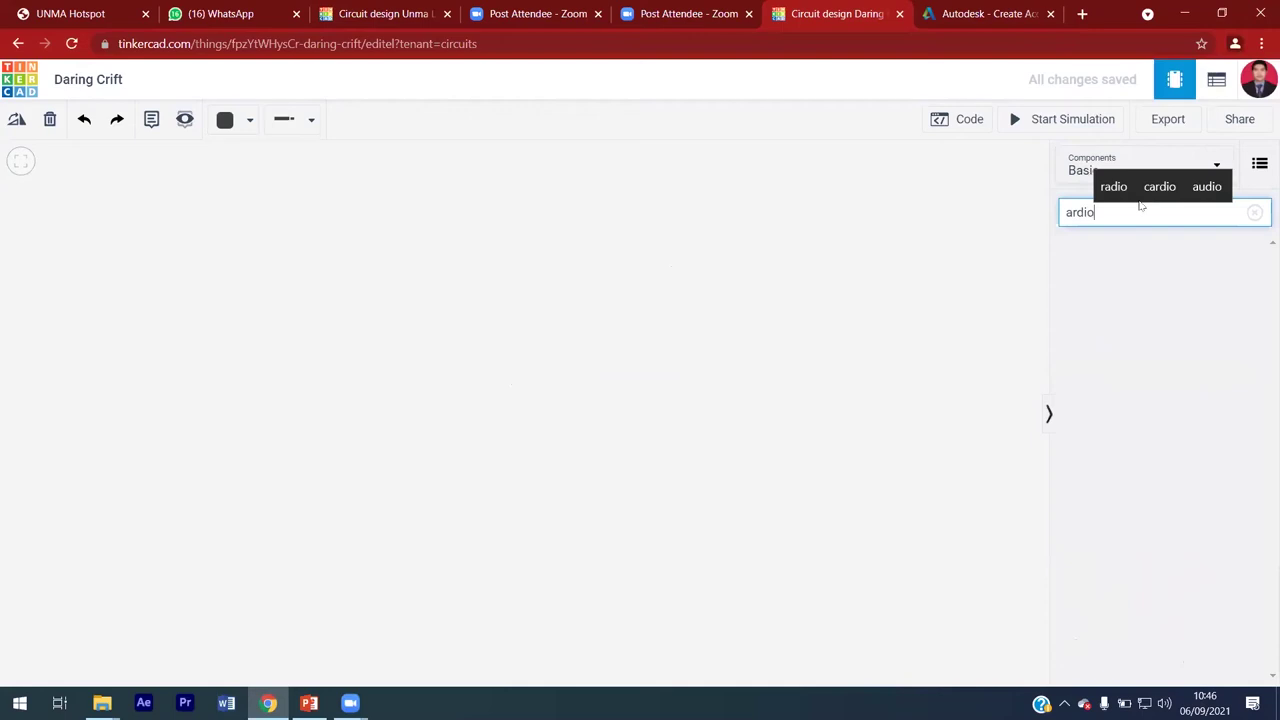
key(BackSpace)
key(BackSpace)
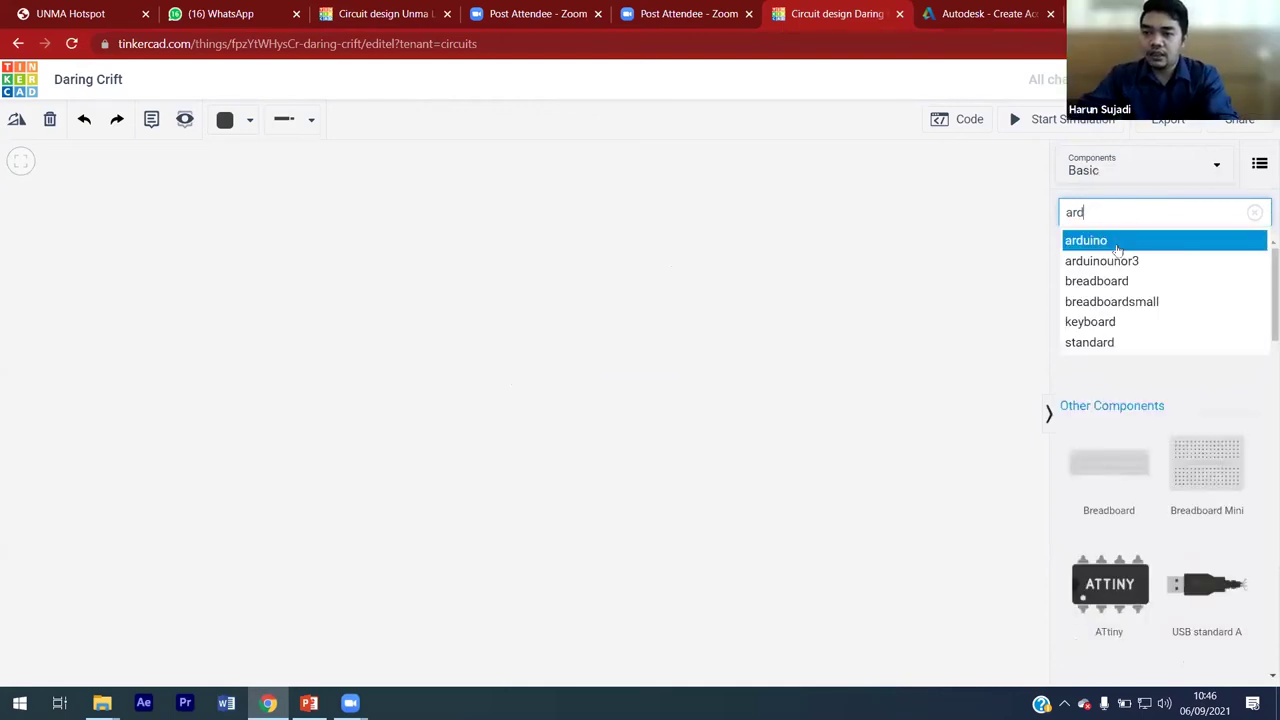
click(1140, 240)
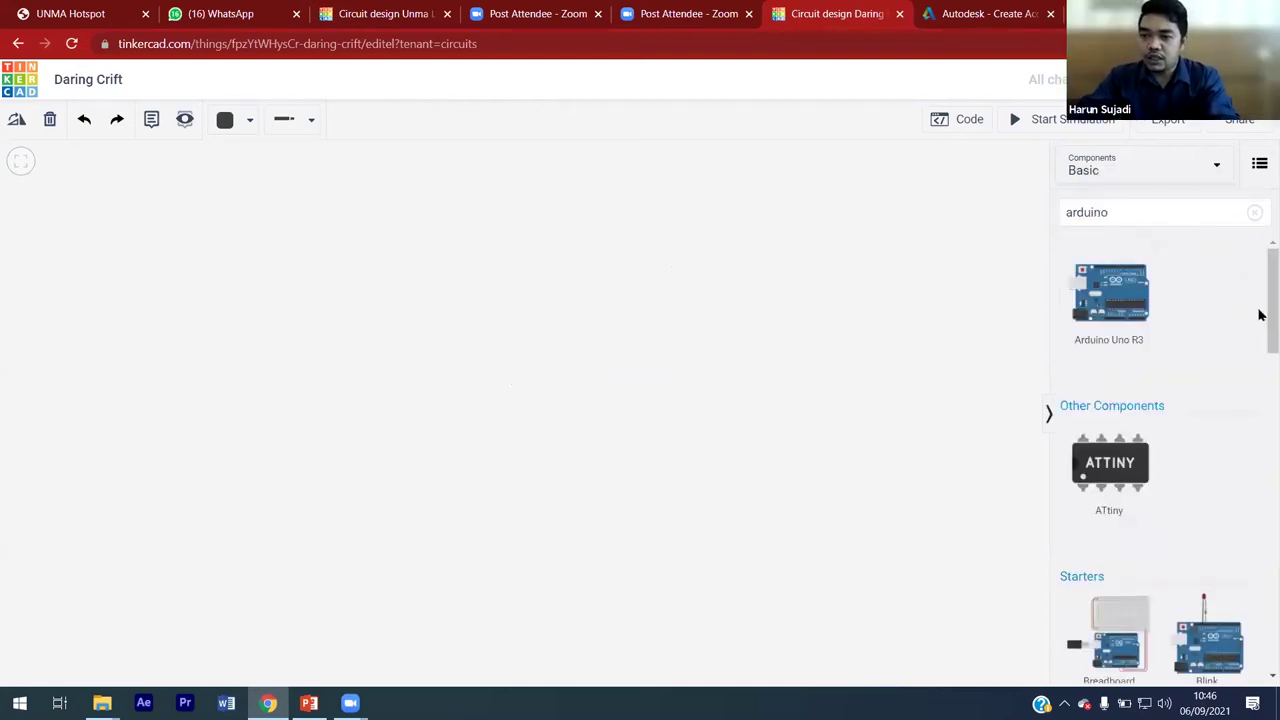
scroll(1257, 403, down, 3)
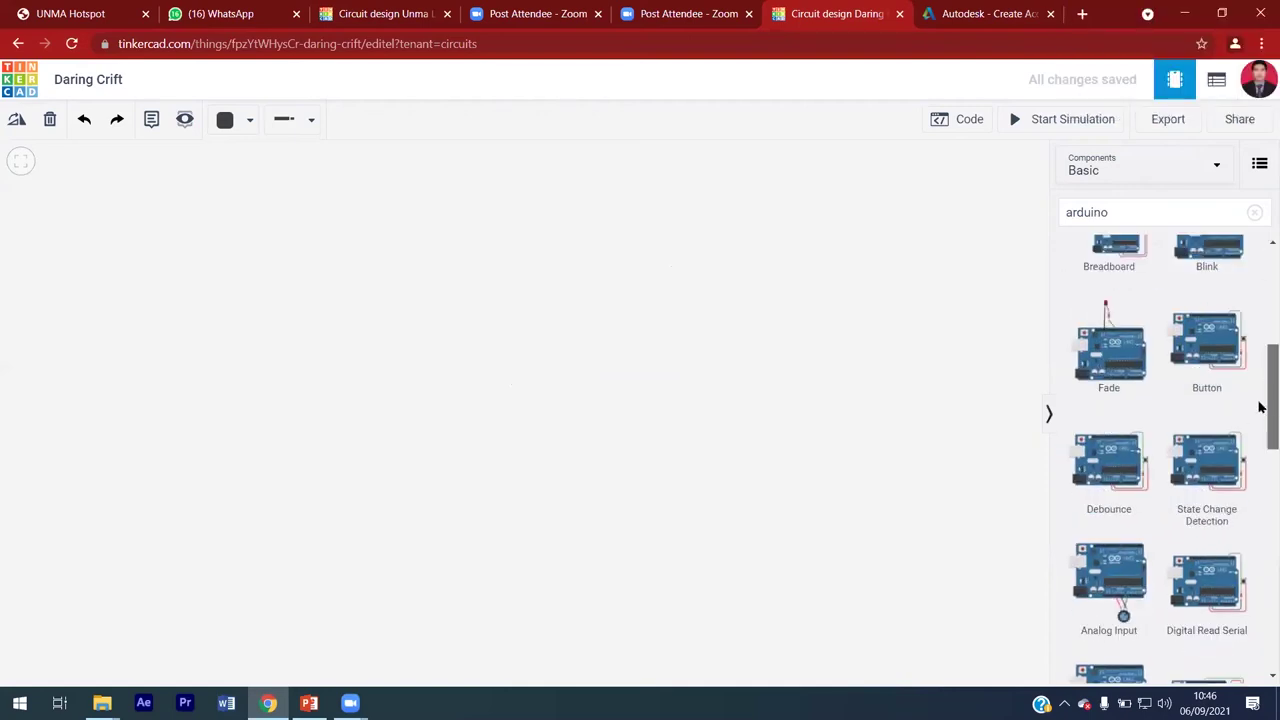
scroll(1260, 349, up, 2)
scroll(1266, 343, down, 2)
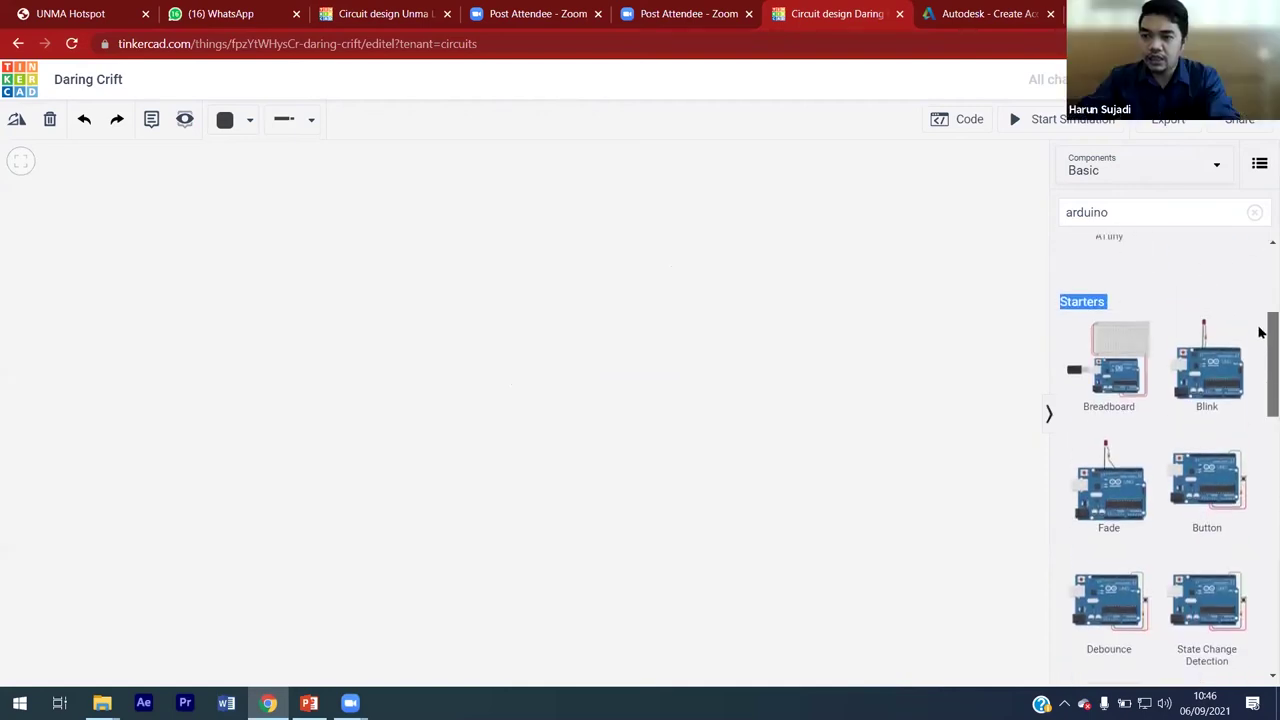
scroll(1263, 334, up, 3)
Step: Replace the component search with "breadboard" and look through the matching boards and starter circuits
click(1131, 213)
key(BackSpace)
key(BackSpace)
key(BackSpace)
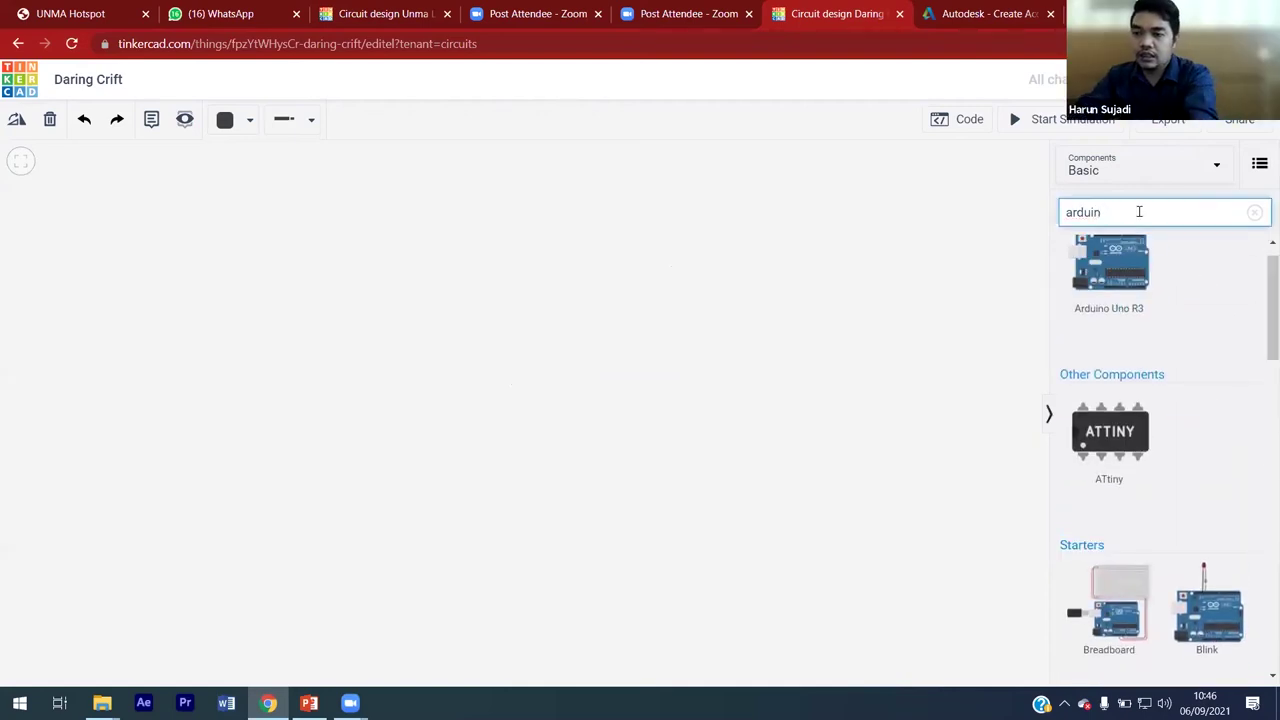
key(BackSpace)
key(BackSpace)
key(BackSpace)
key(BackSpace)
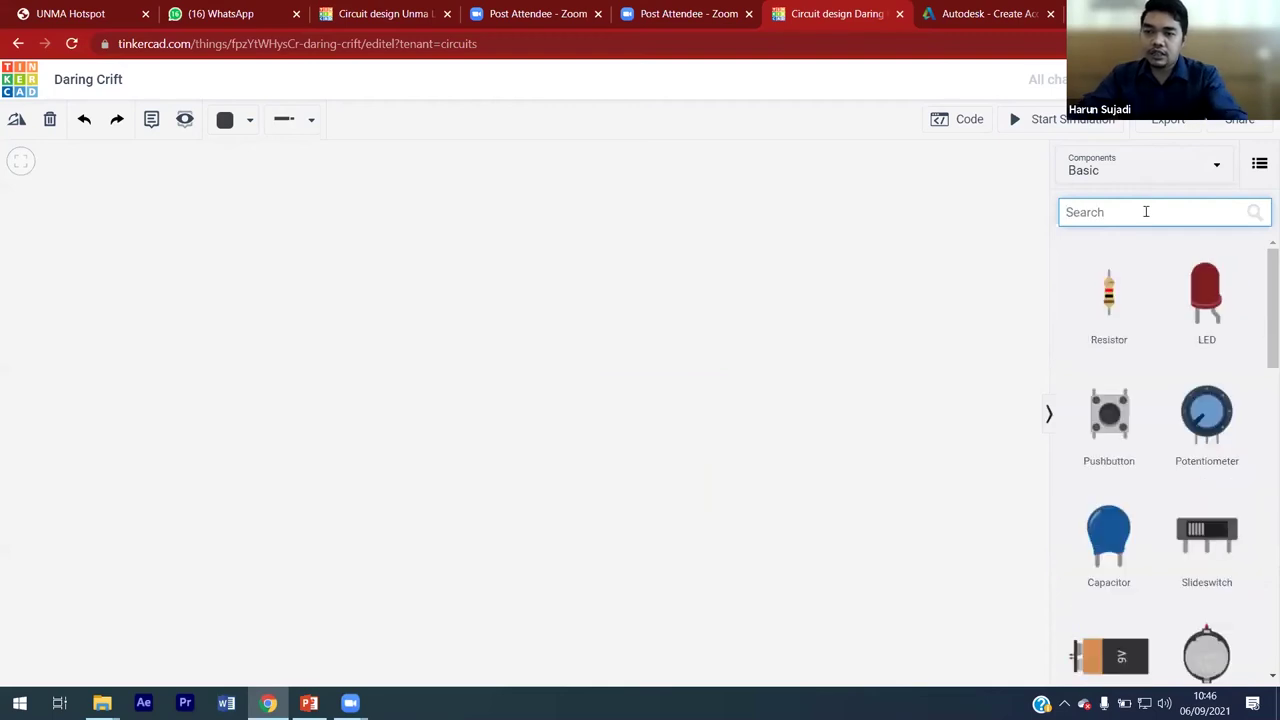
text(re)
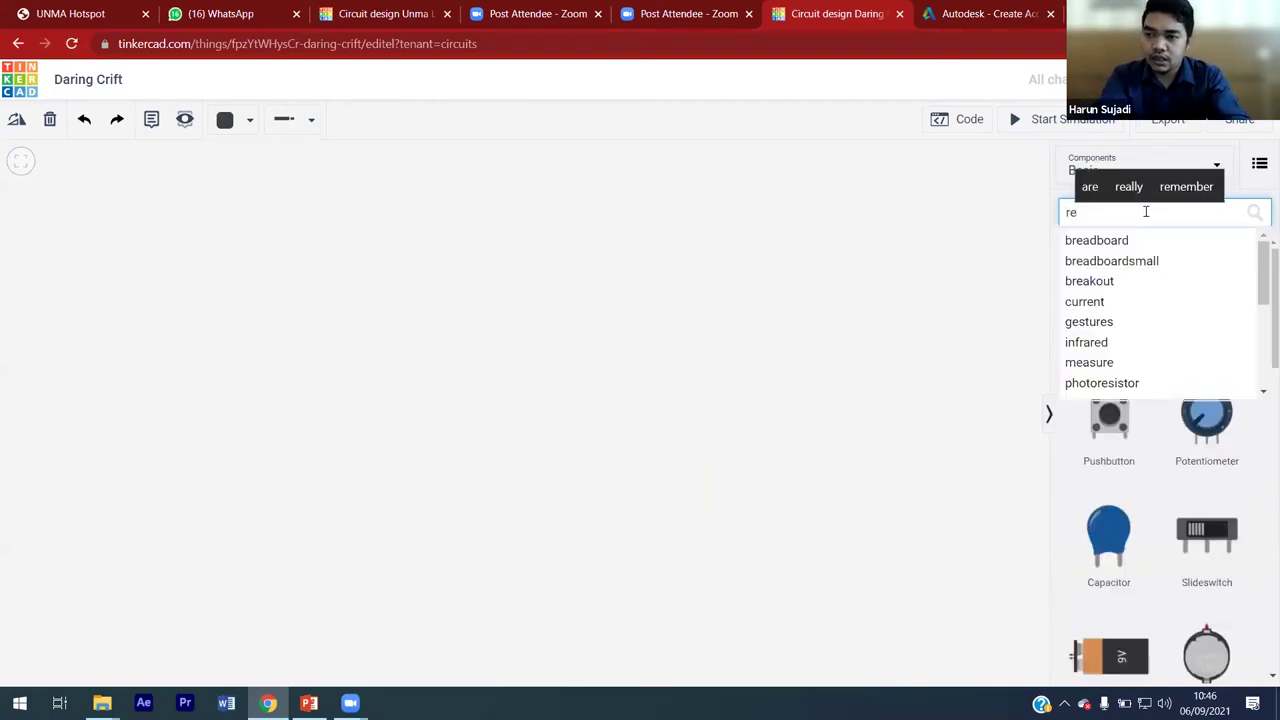
click(1086, 249)
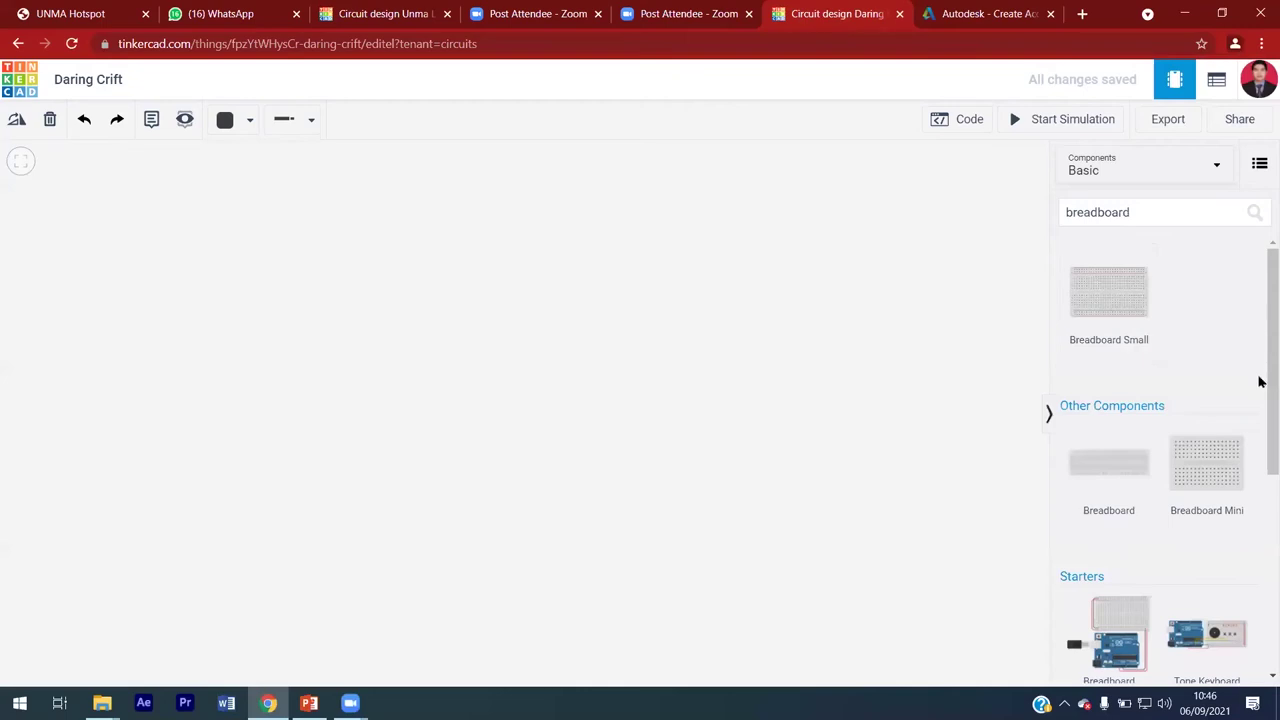
scroll(1257, 480, down, 2)
scroll(1259, 430, up, 1)
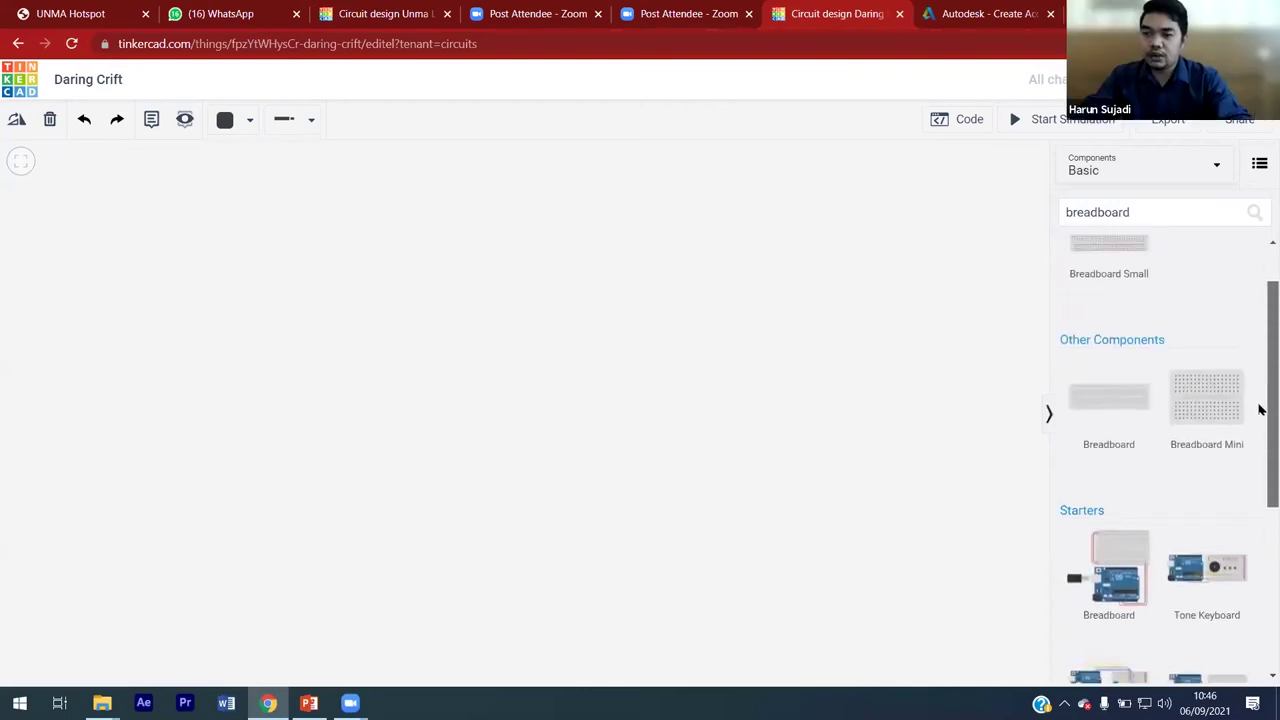
scroll(1259, 400, up, 1)
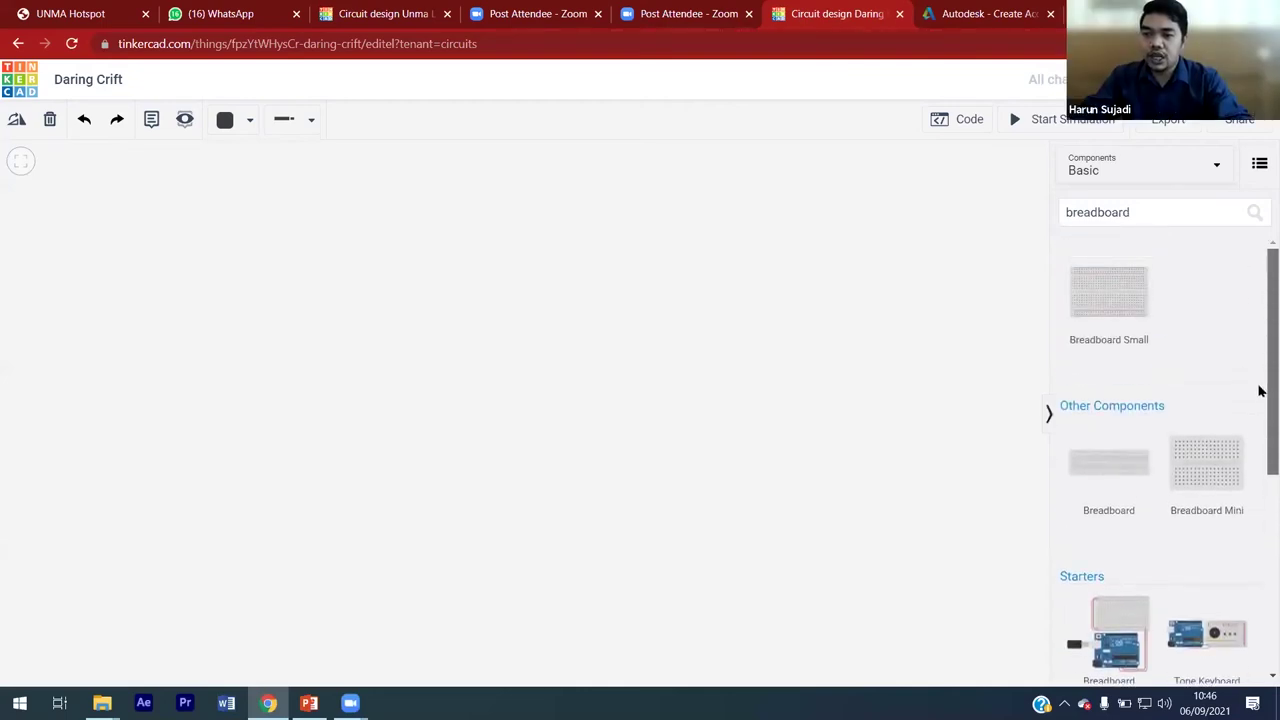
click(1160, 214)
double_click(1160, 214)
click(792, 180)
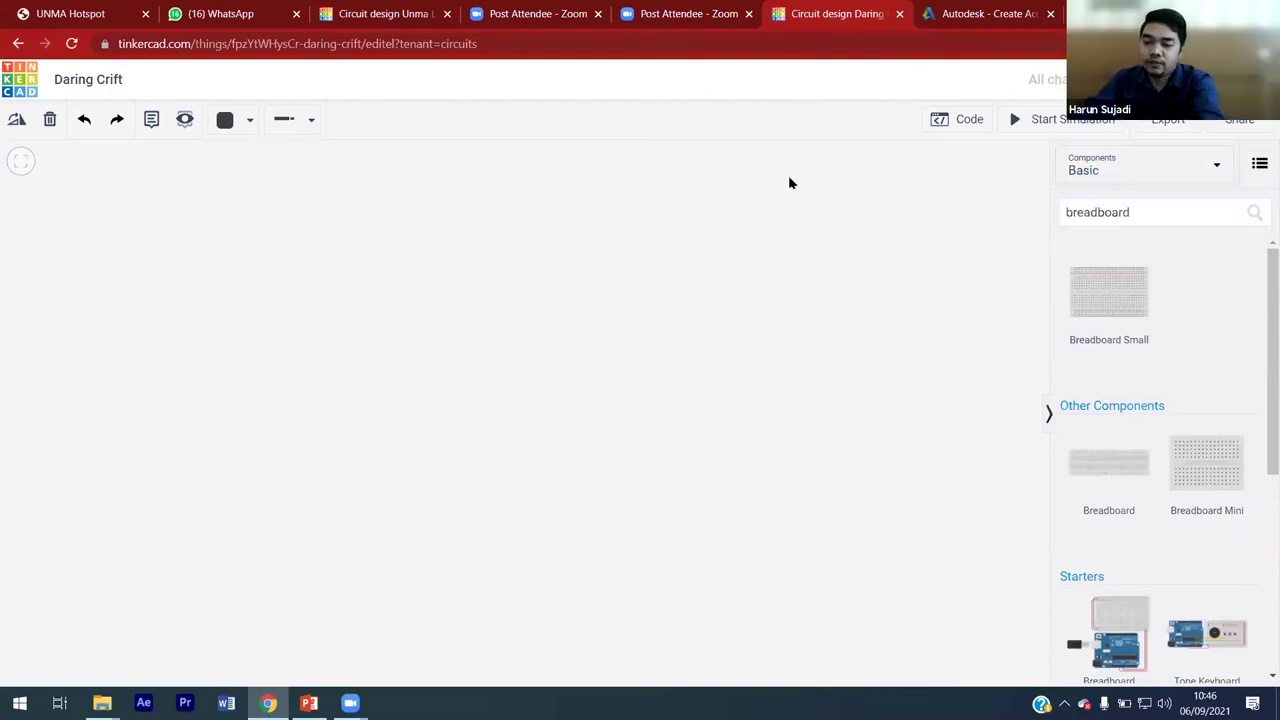
click(1171, 209)
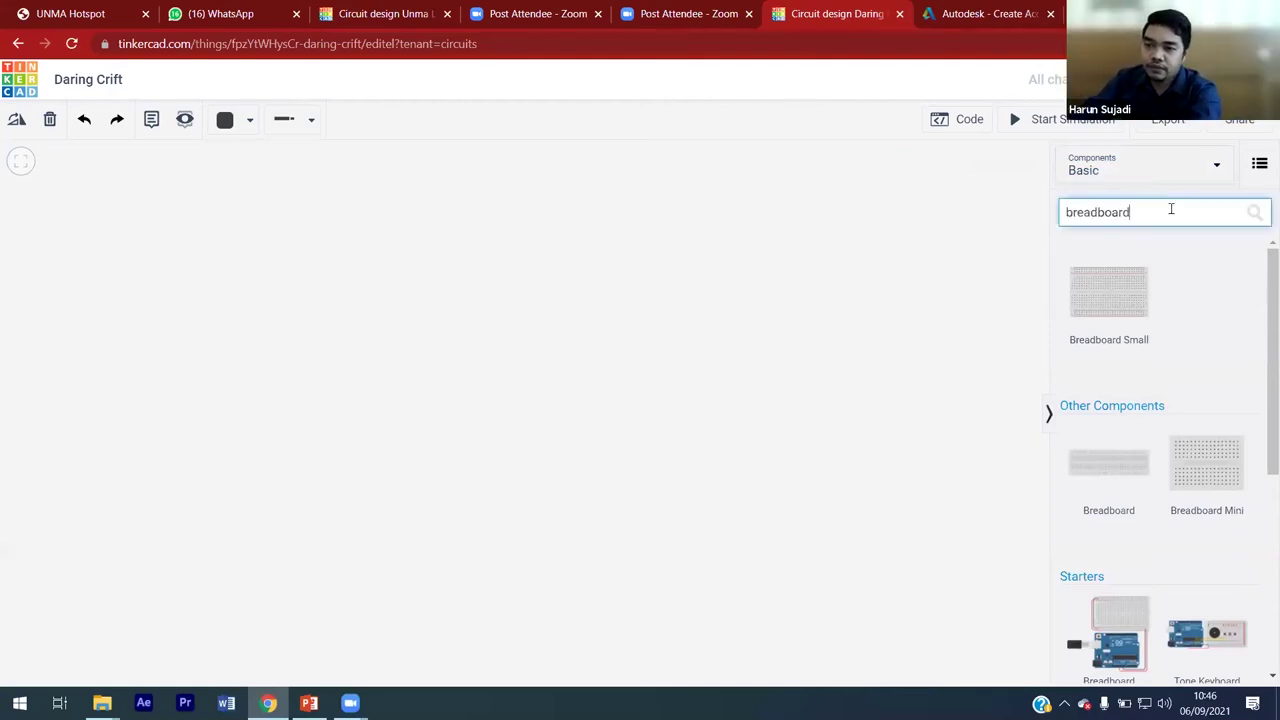
drag(1159, 207, 1042, 195)
click(1044, 192)
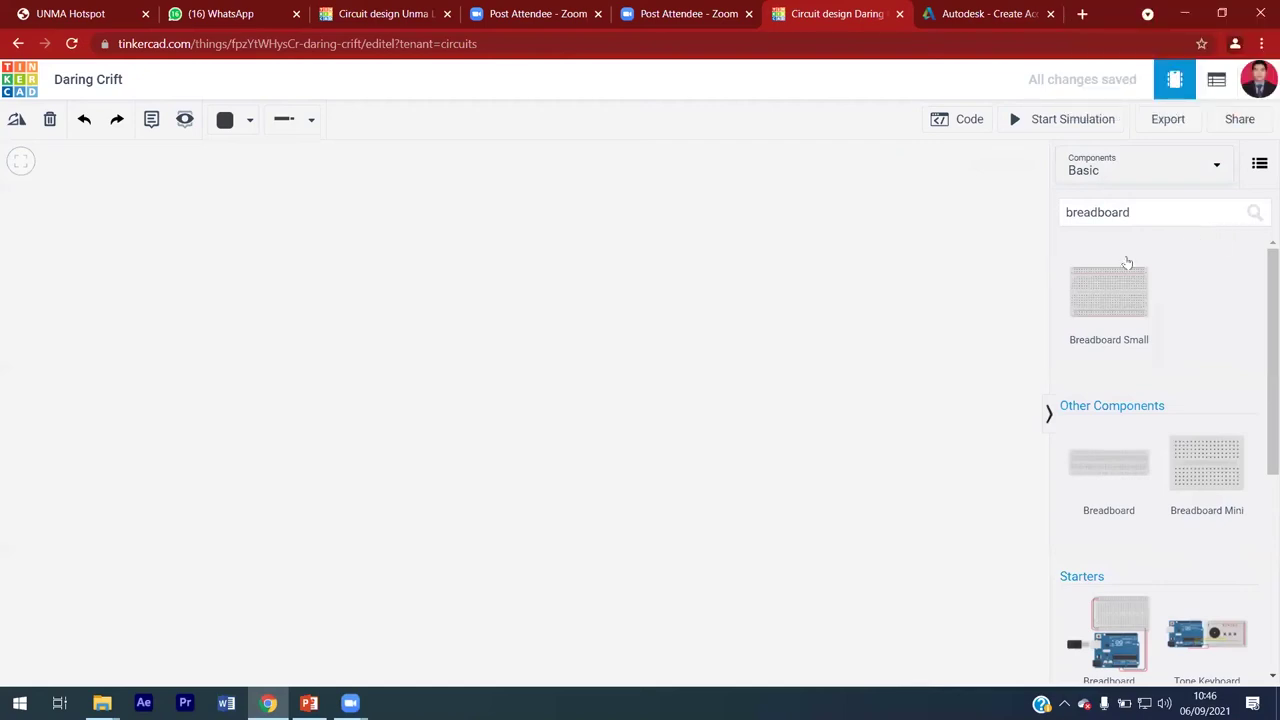
Step: Place a Breadboard Small in the empty workspace, view it as a whole and delete it
click(1126, 171)
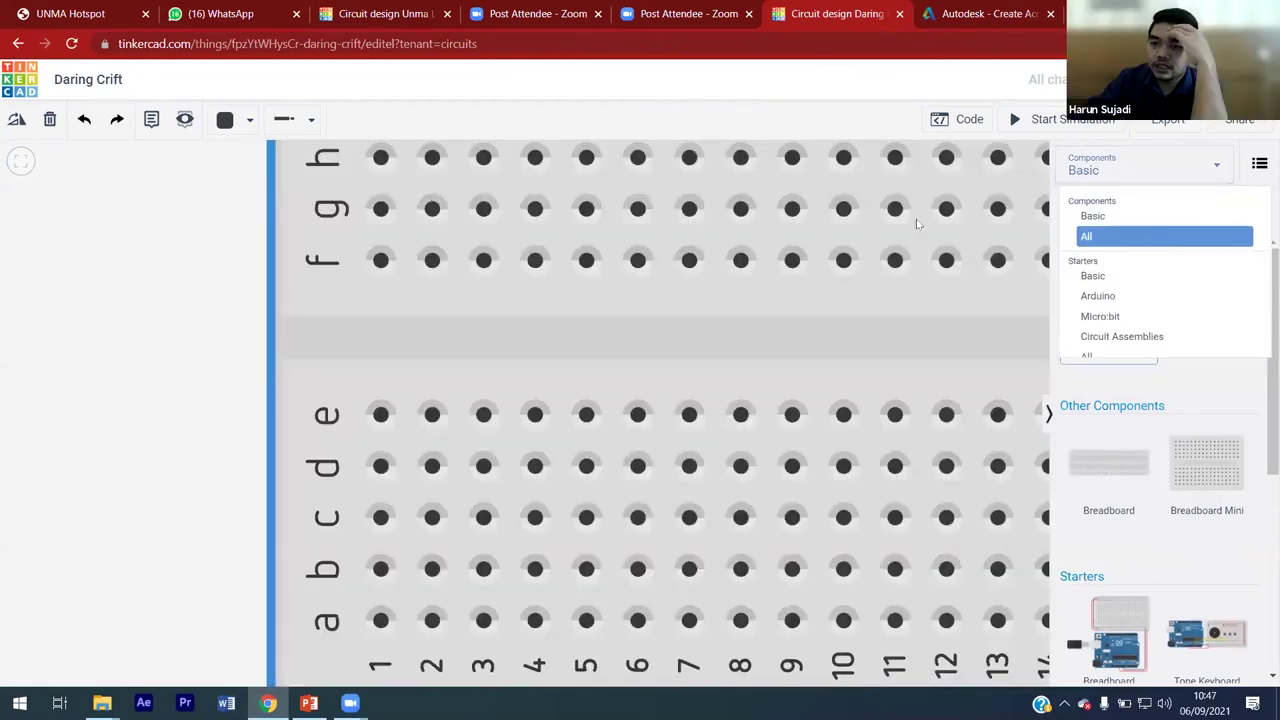
scroll(643, 336, down, 5)
click(640, 325)
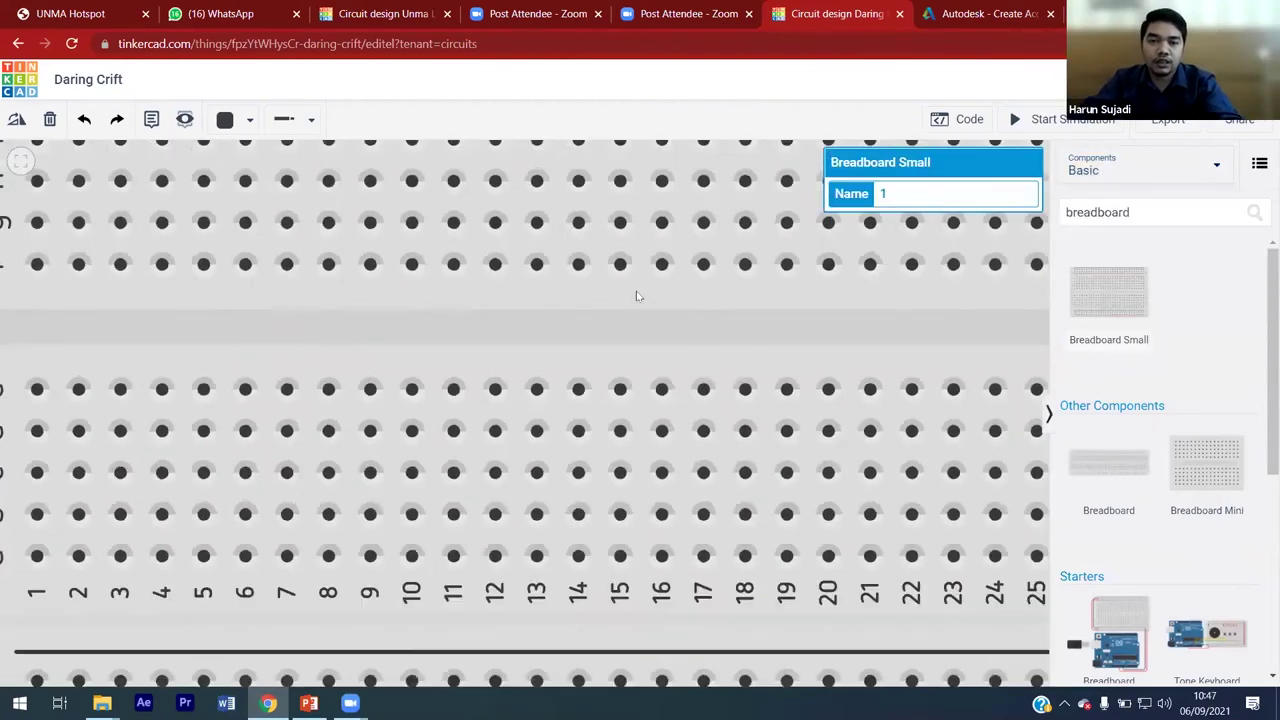
scroll(577, 278, down, 2)
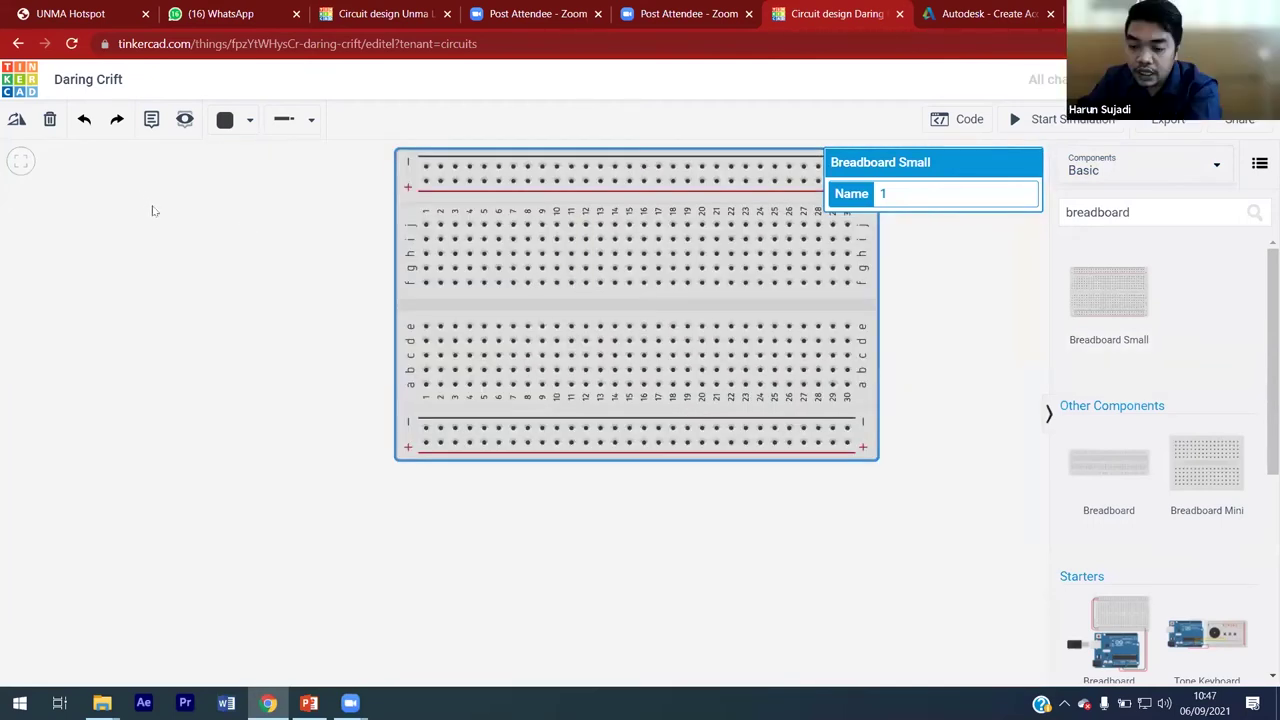
key(Delete)
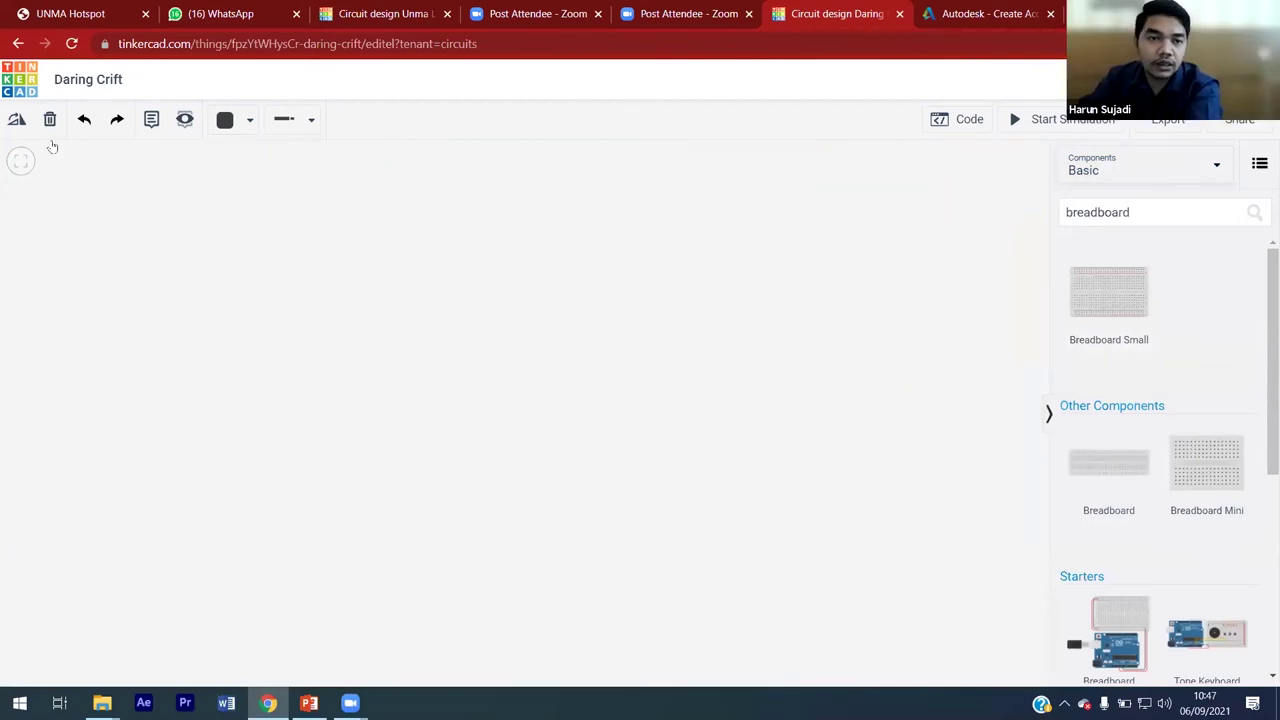
Step: Clear the "breadboard" search so the basic components are listed again
click(1216, 208)
key(BackSpace)
key(BackSpace)
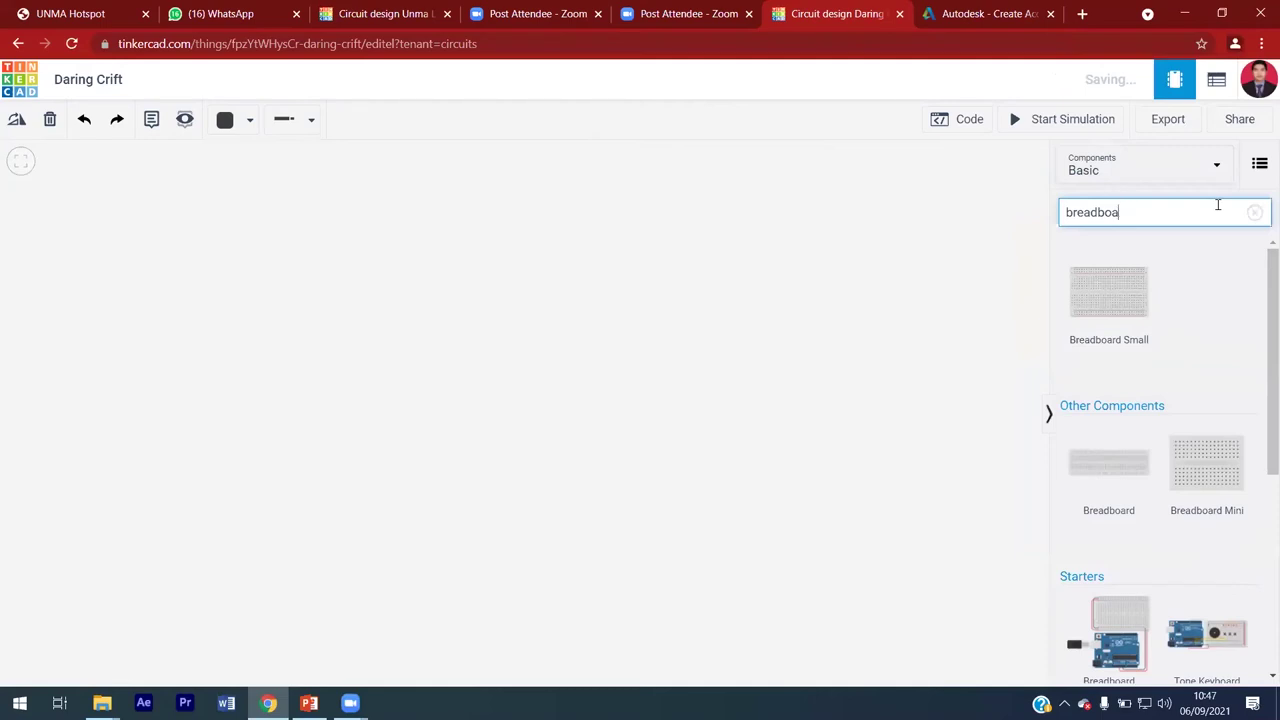
key(BackSpace)
key(BackSpace)
key(BackSpace)
key(BackSpace)
key(BackSpace)
key(BackSpace)
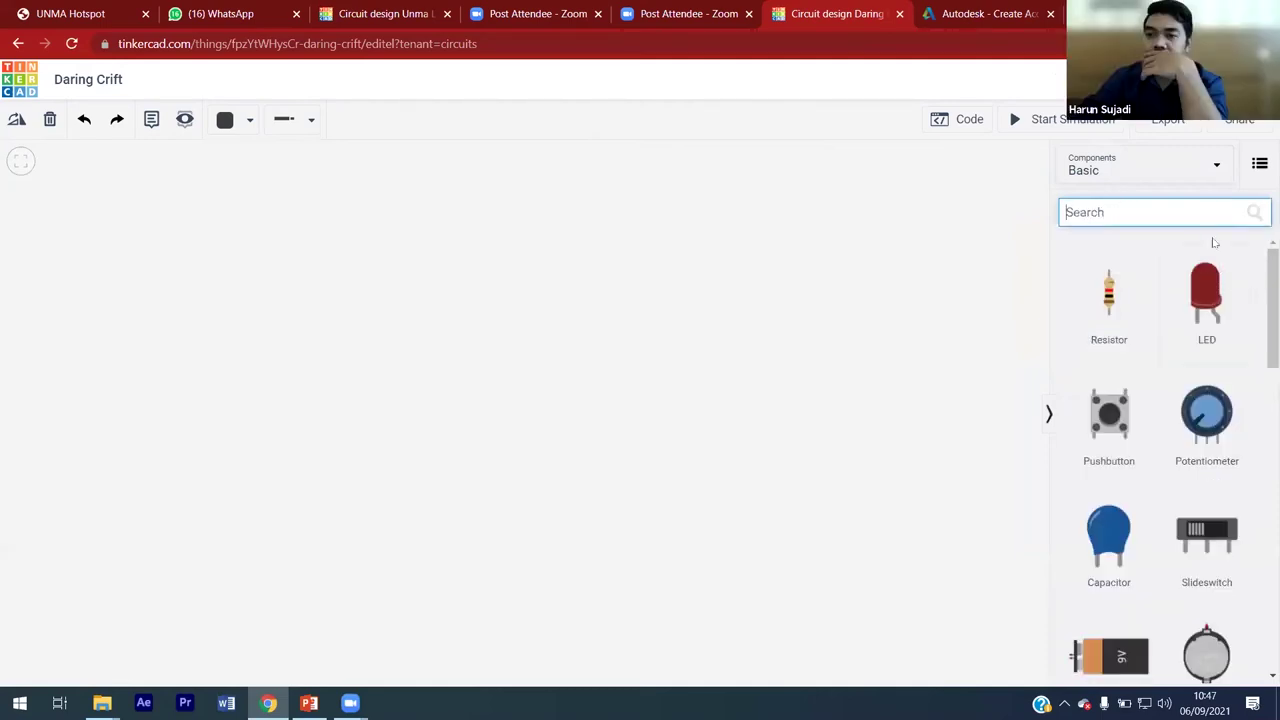
Step: Switch the component list to the Arduino starters and look through the available starter circuits
click(1117, 176)
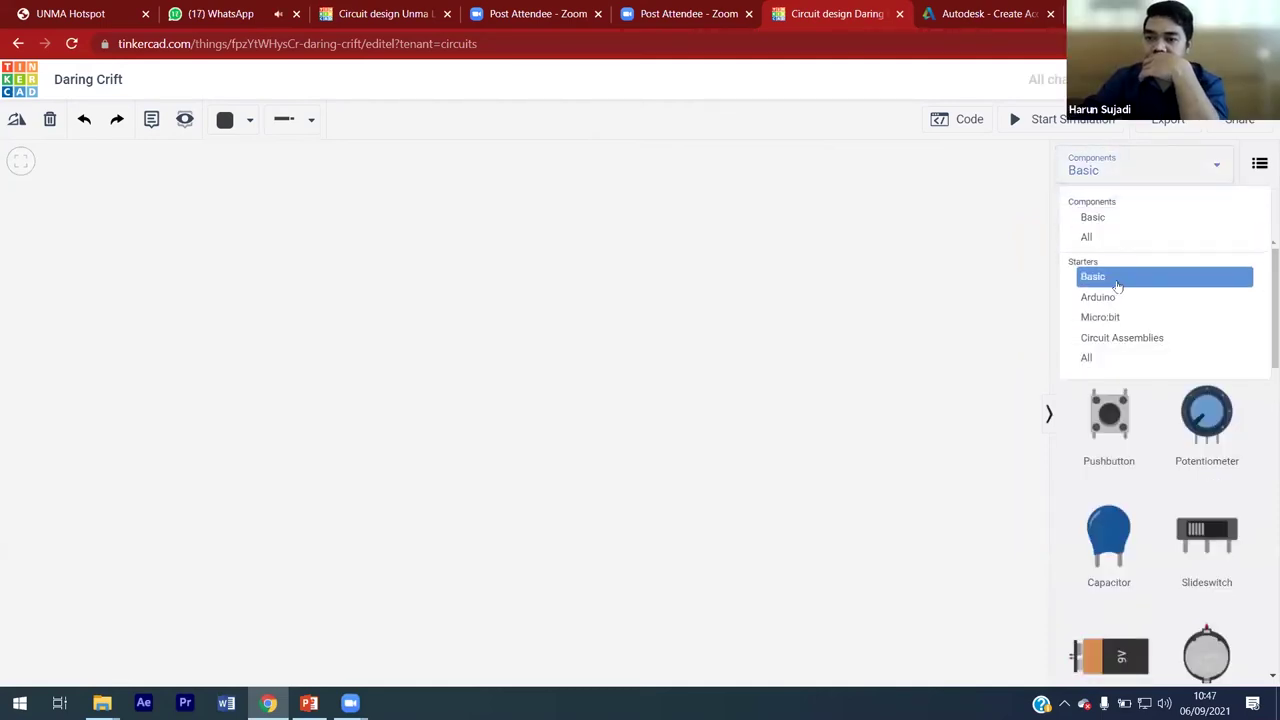
click(1118, 298)
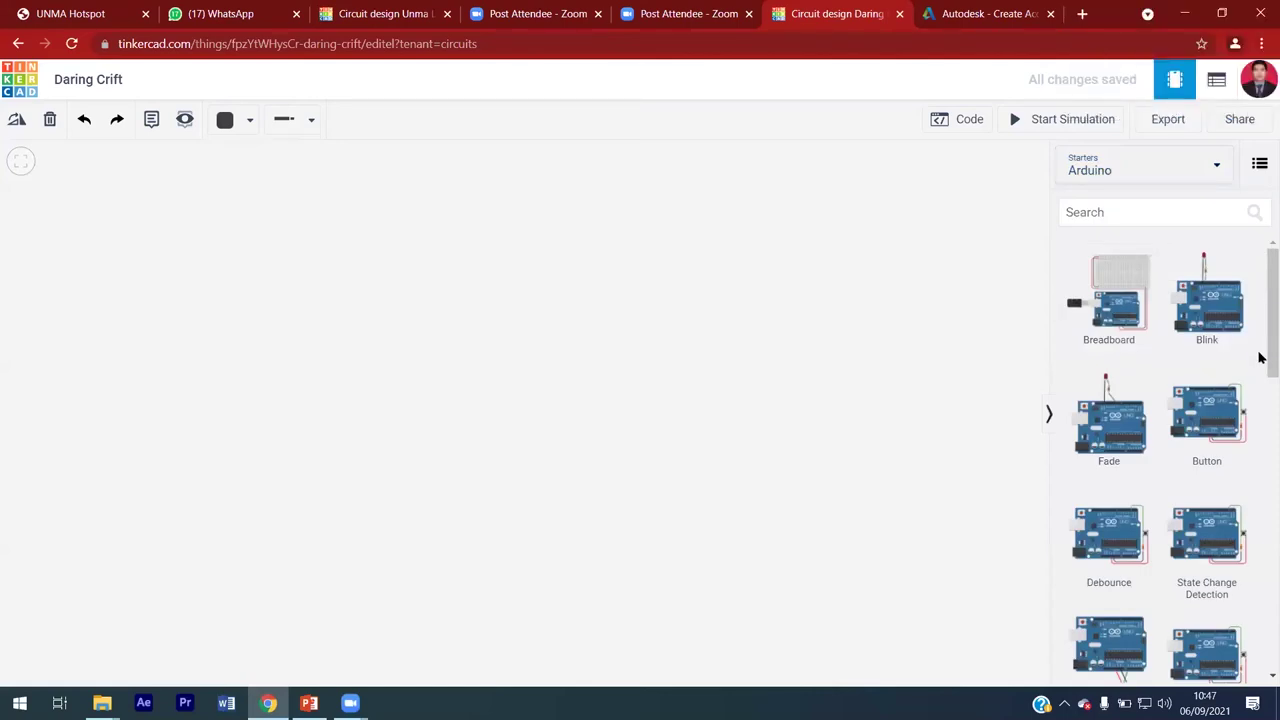
scroll(1260, 330, down, 4)
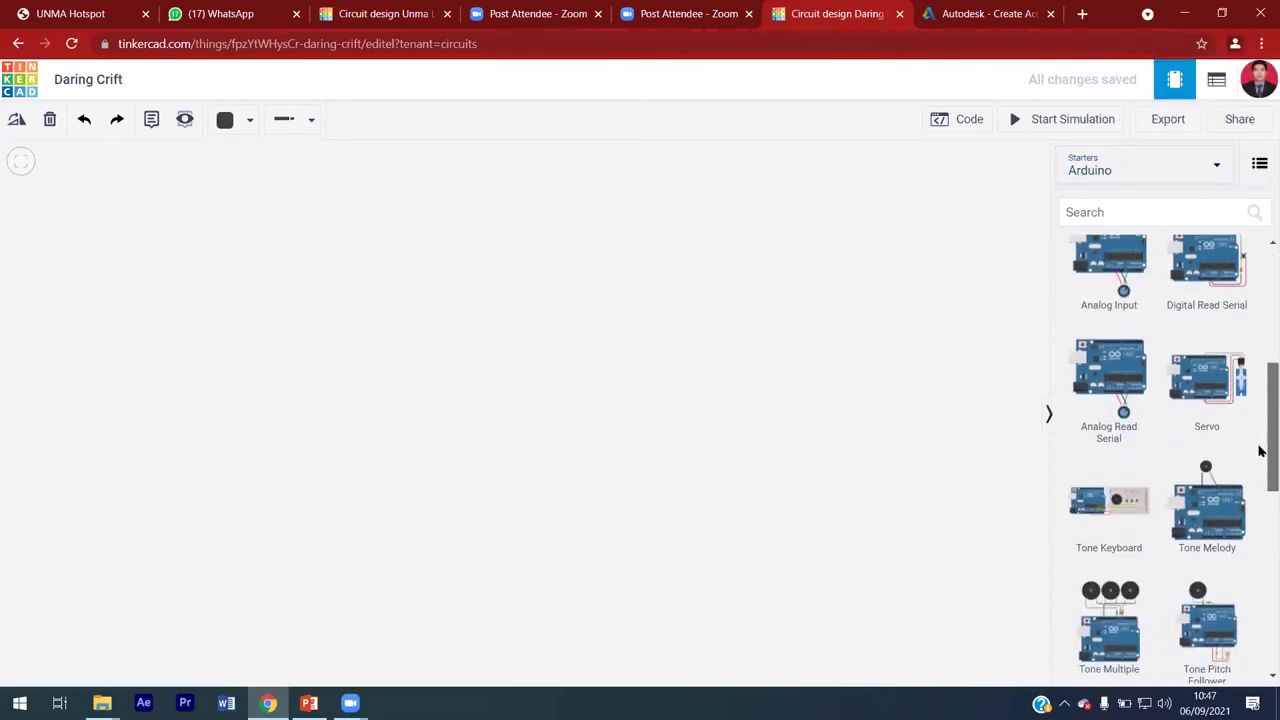
scroll(1260, 451, down, 1)
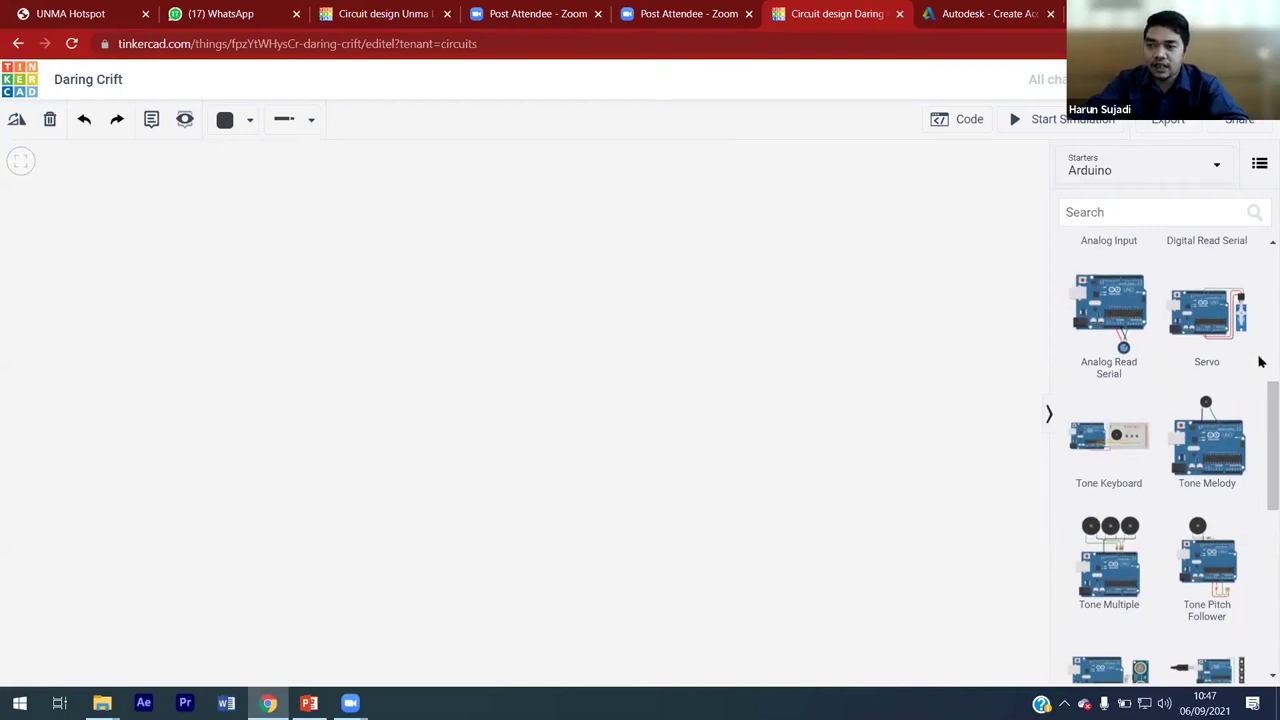
scroll(1260, 303, up, 1)
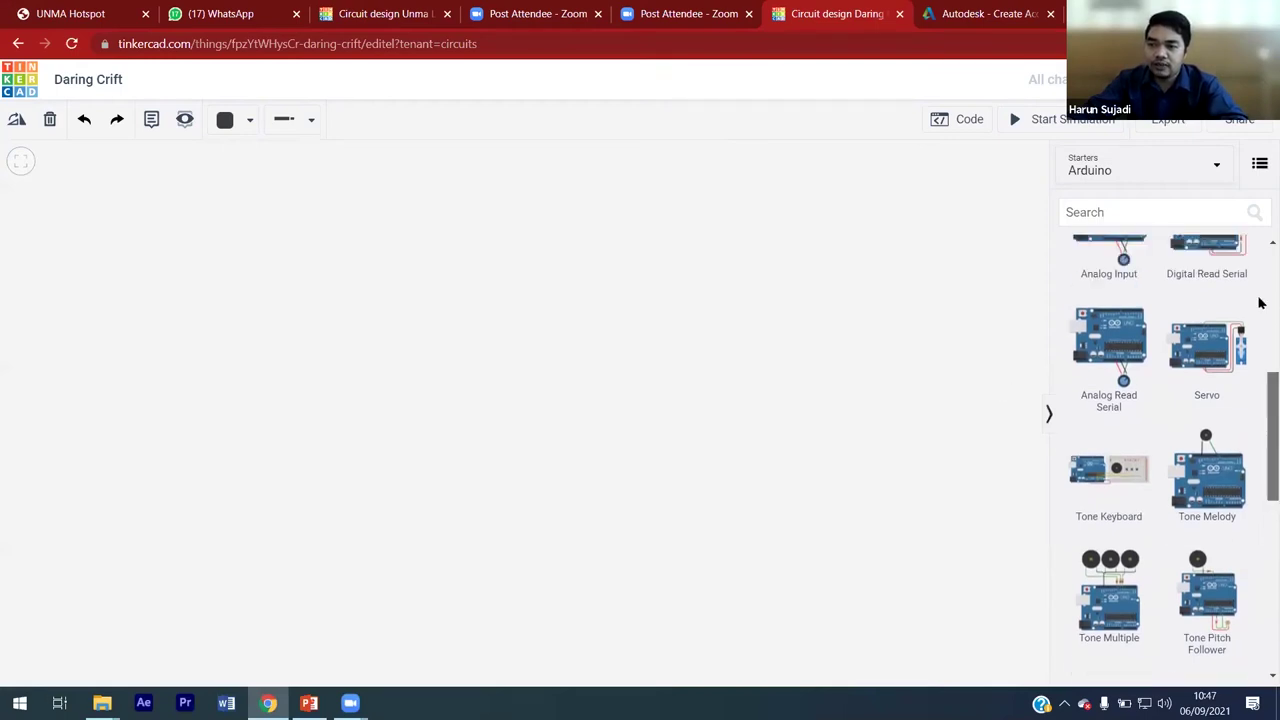
scroll(1260, 290, up, 5)
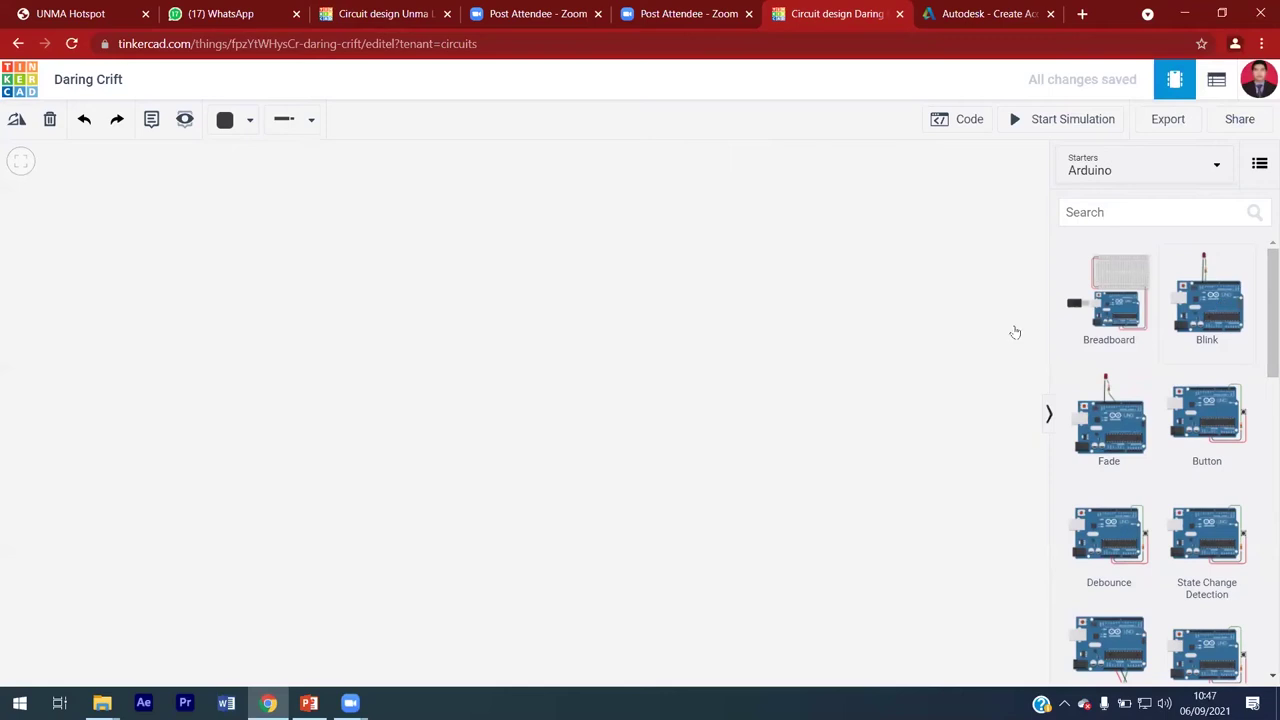
Step: Place the Blink starter circuit in the empty workspace and view it as a whole
key(ctrl+z)
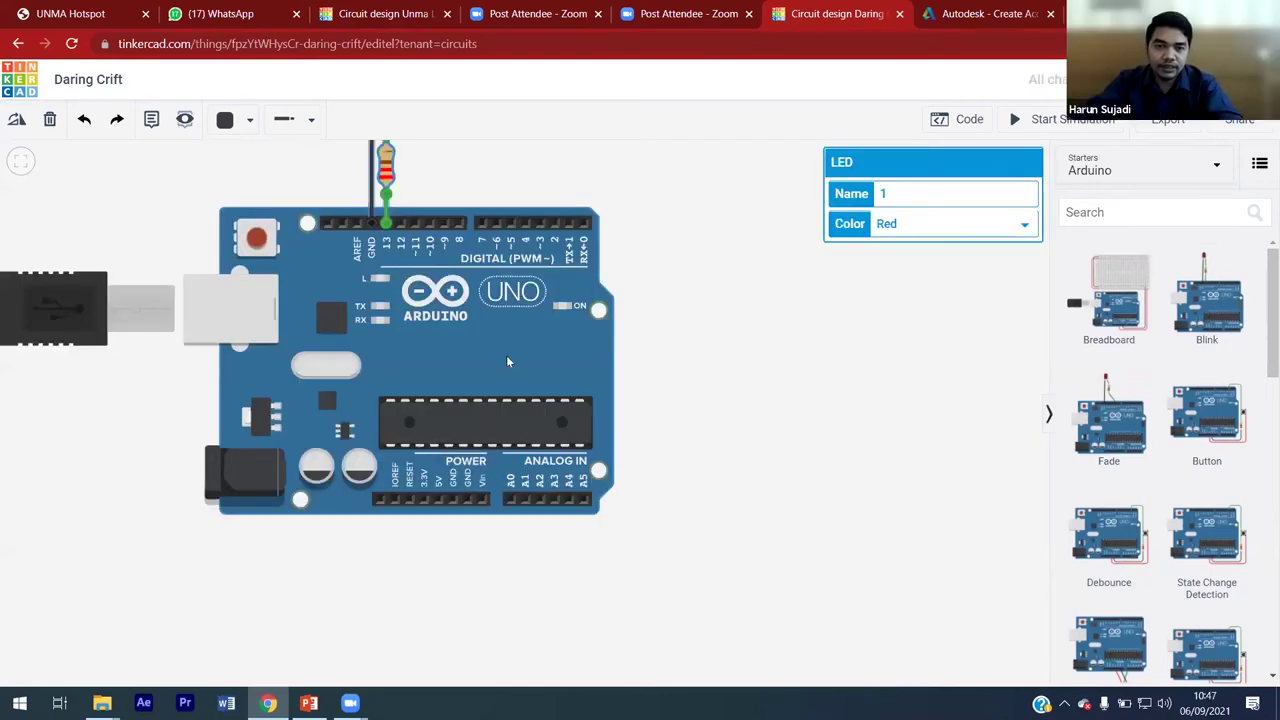
scroll(506, 355, up, 2)
scroll(506, 346, down, 3)
drag(492, 353, 603, 412)
scroll(602, 406, up, 1)
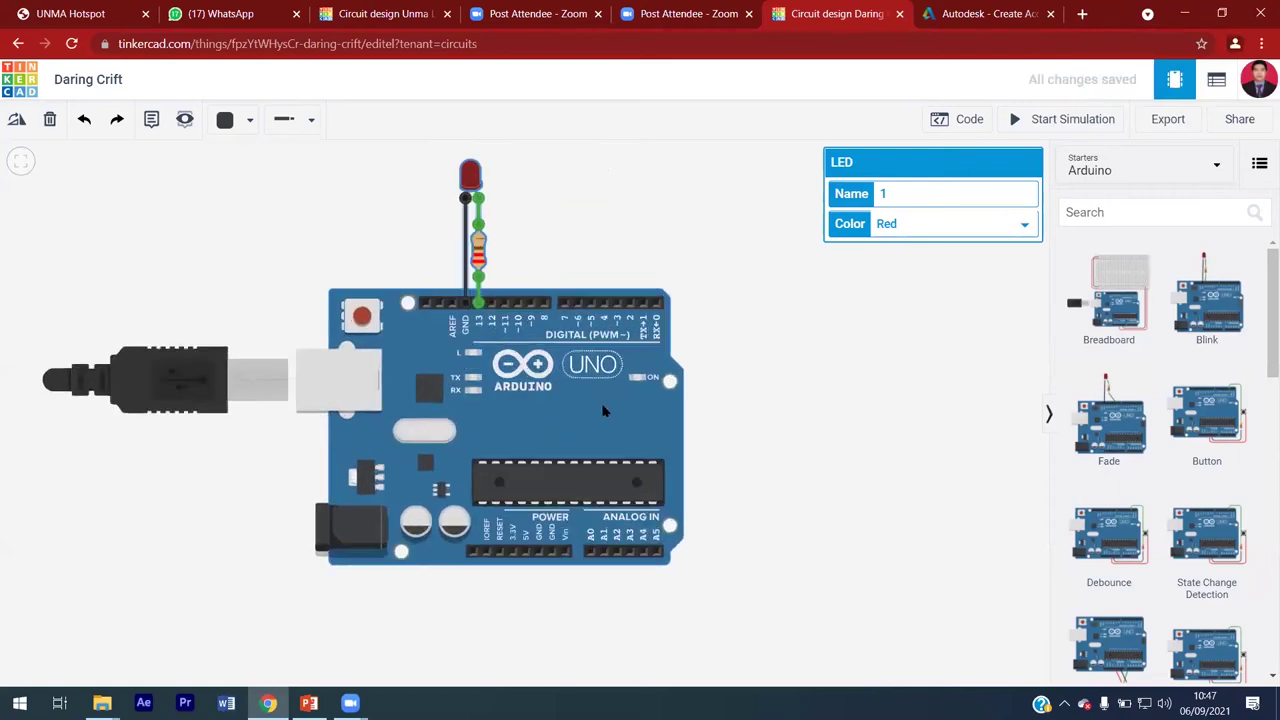
Step: Examine the Arduino Uno's digital, power and analog pins and how the LED and resistor connect to the board
scroll(582, 407, up, 2)
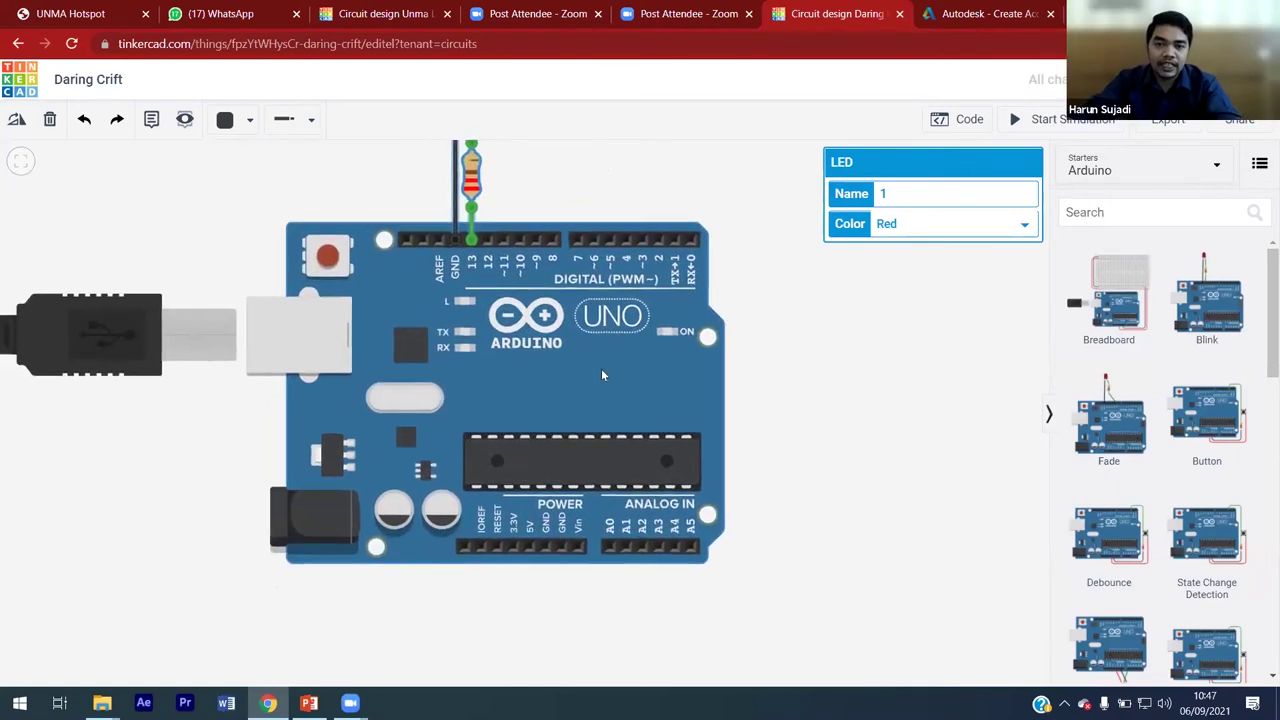
scroll(645, 370, down, 1)
scroll(638, 362, up, 2)
scroll(636, 368, up, 1)
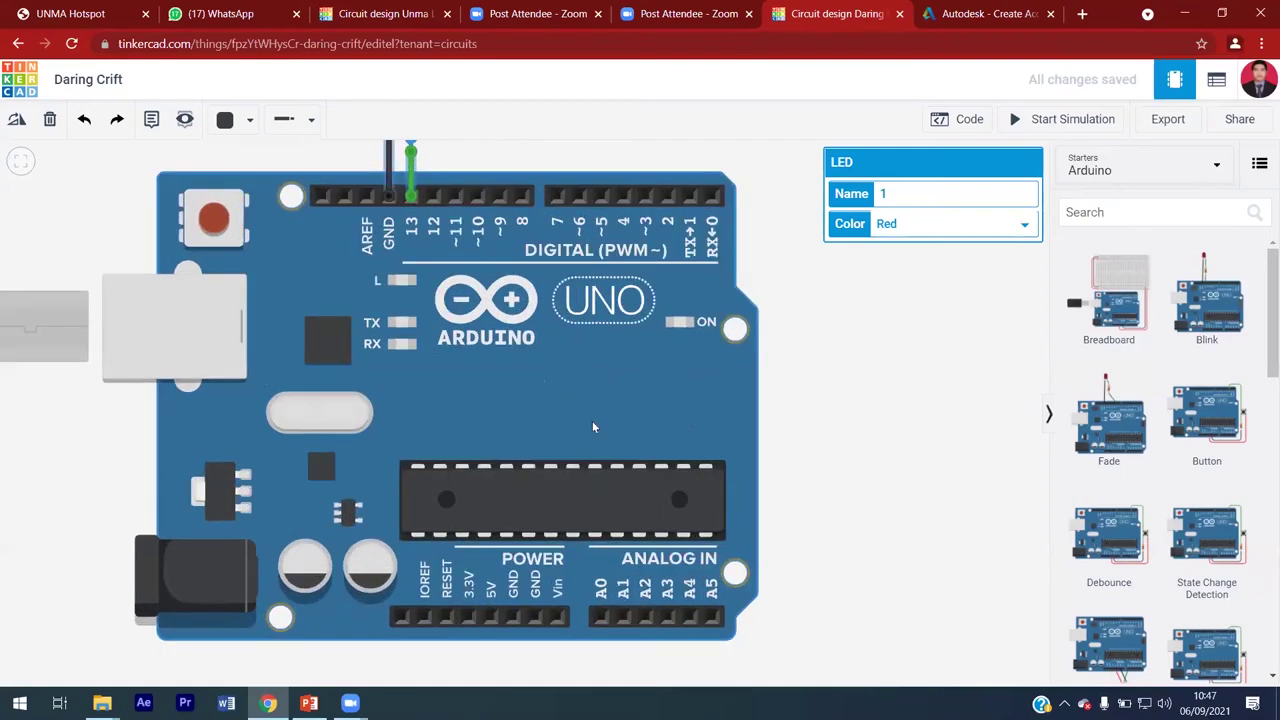
scroll(600, 344, down, 2)
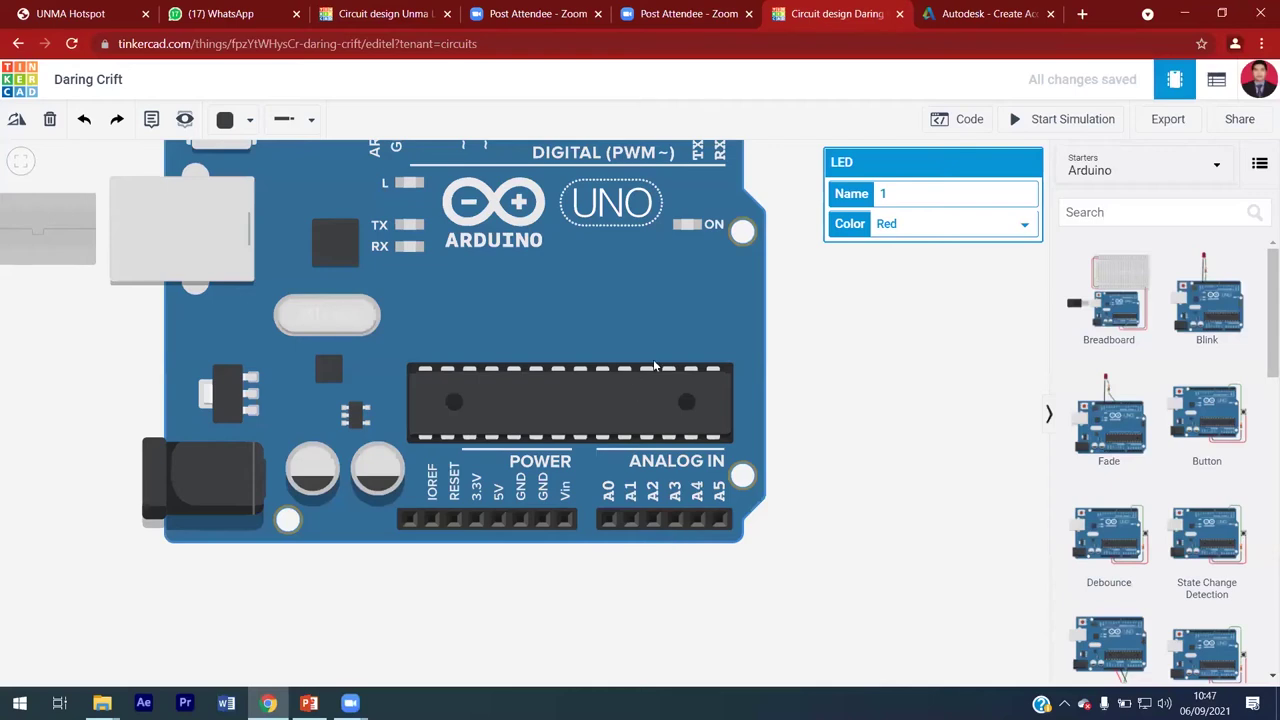
scroll(650, 340, up, 3)
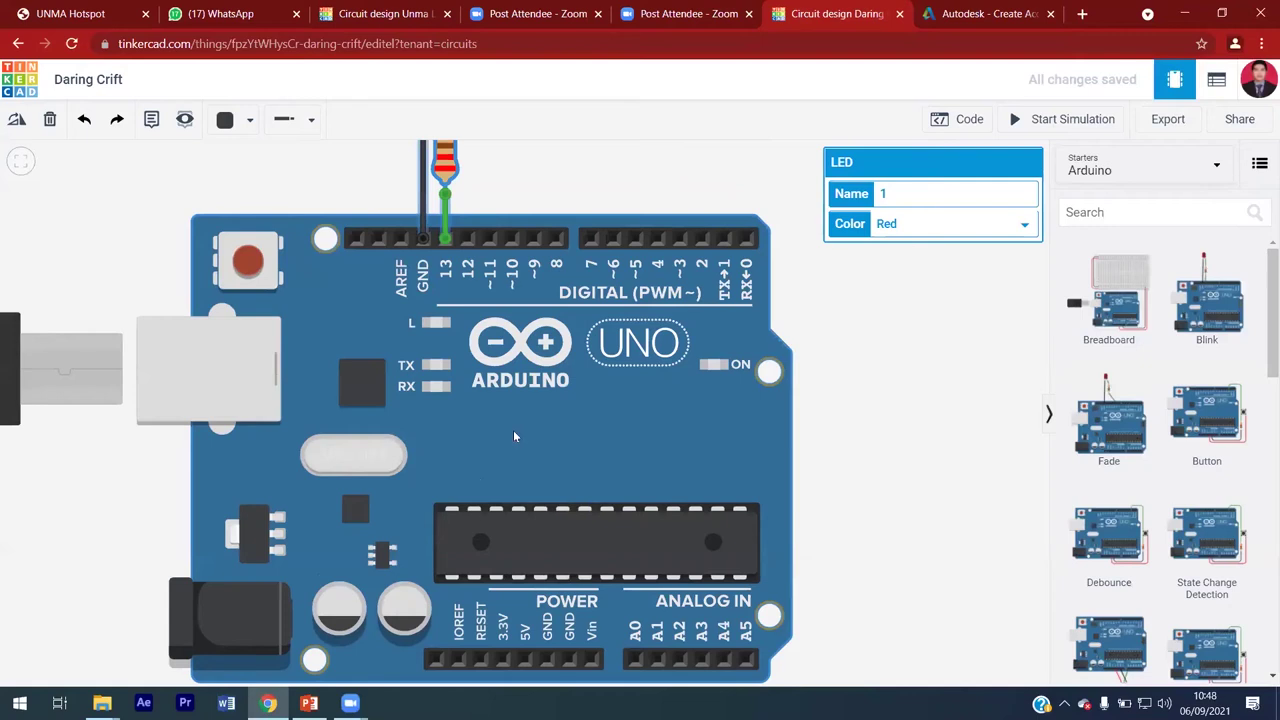
scroll(541, 412, down, 2)
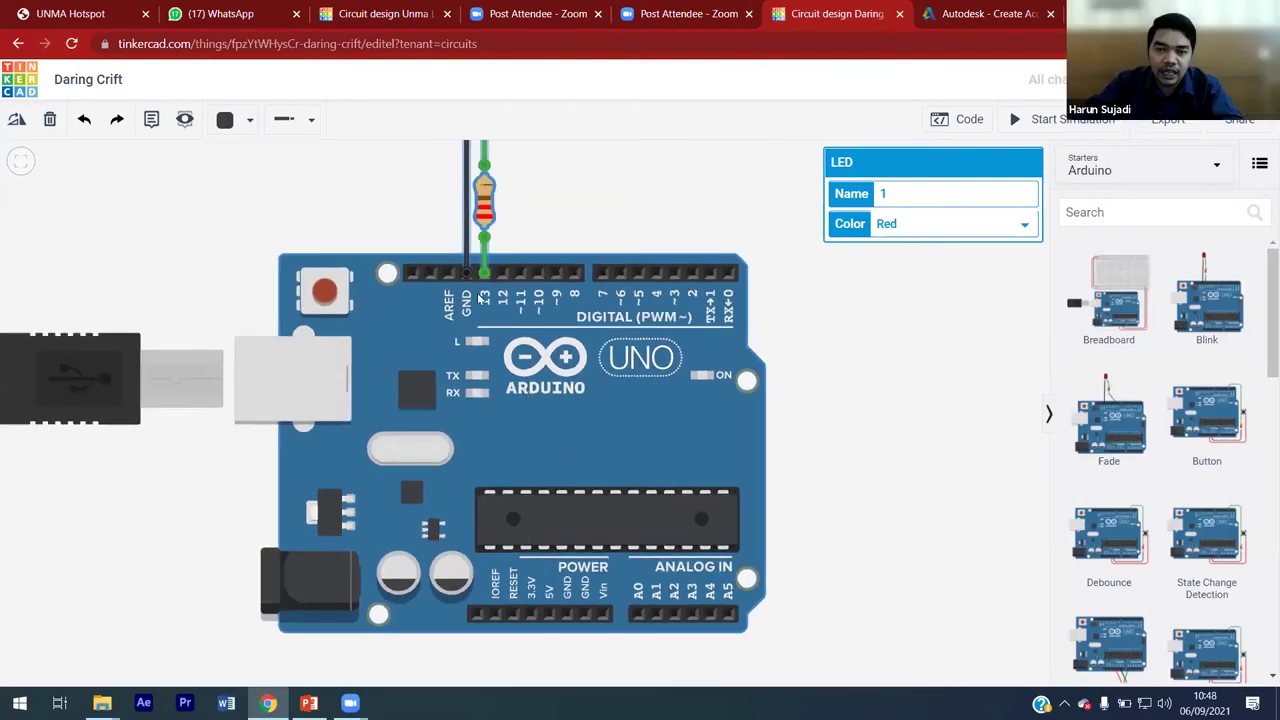
scroll(486, 342, down, 1)
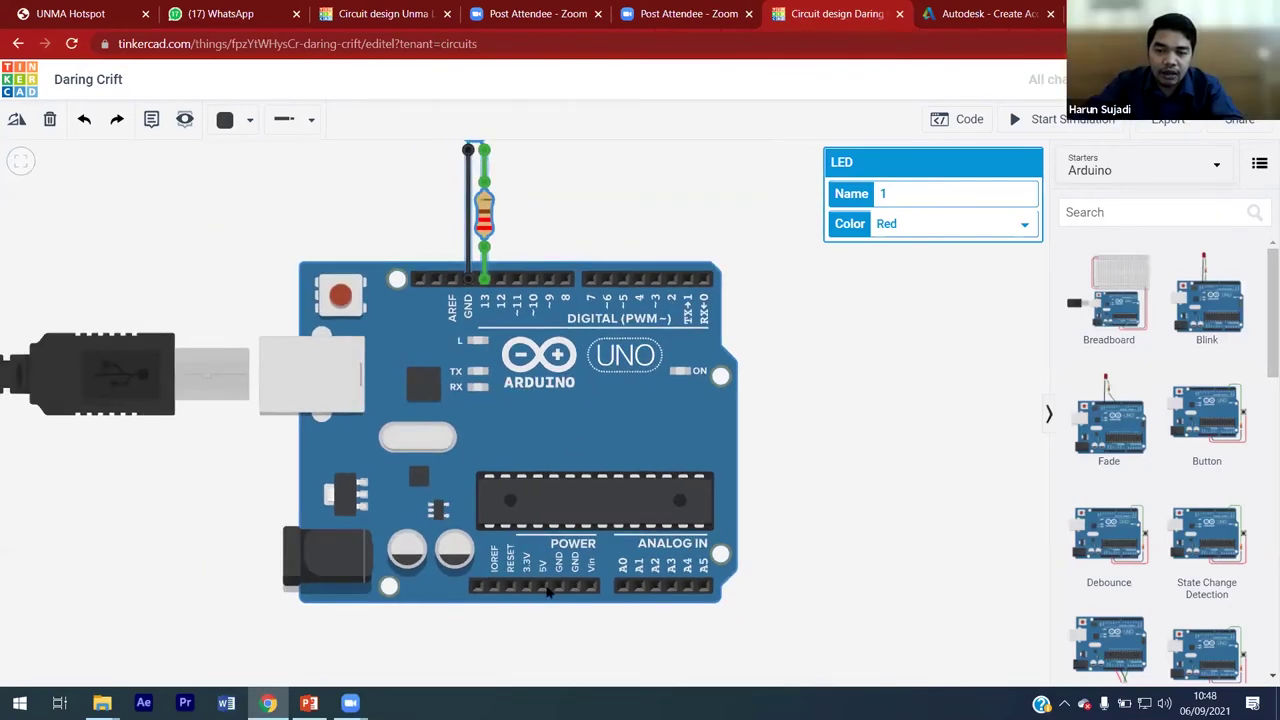
drag(616, 397, 635, 443)
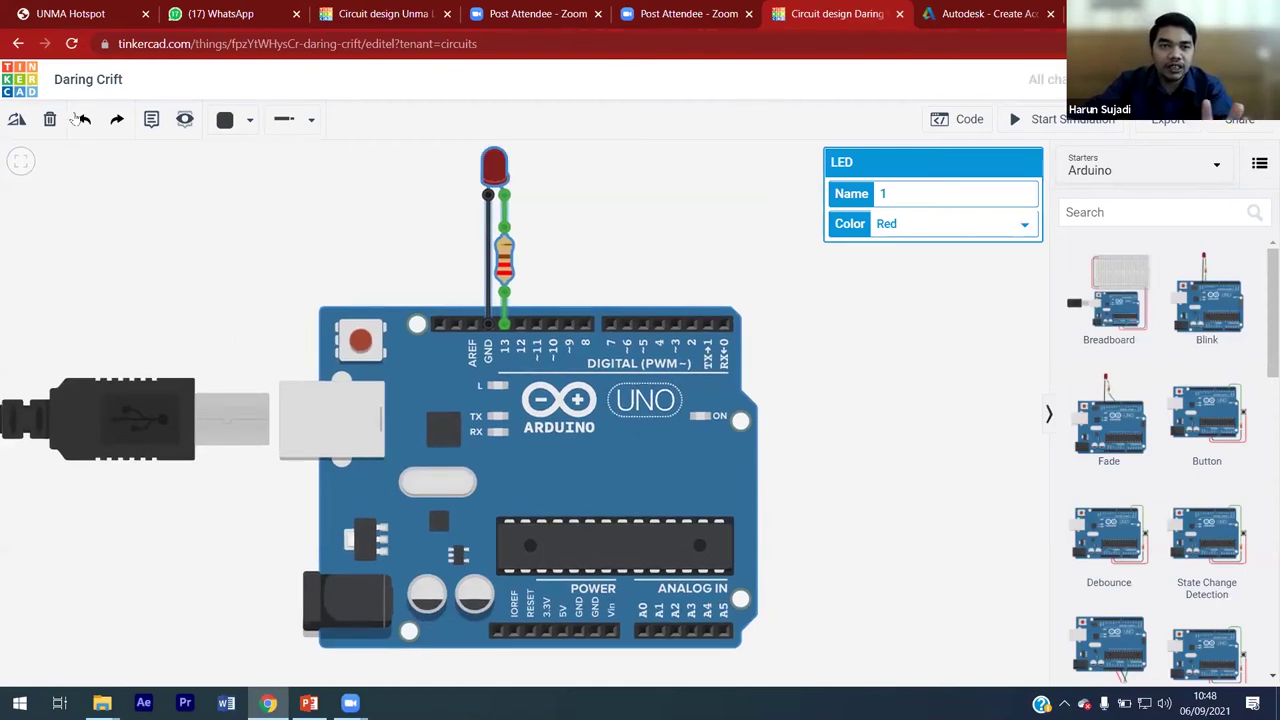
Step: Inspect the properties of the red LED and of the Arduino Uno board
click(850, 321)
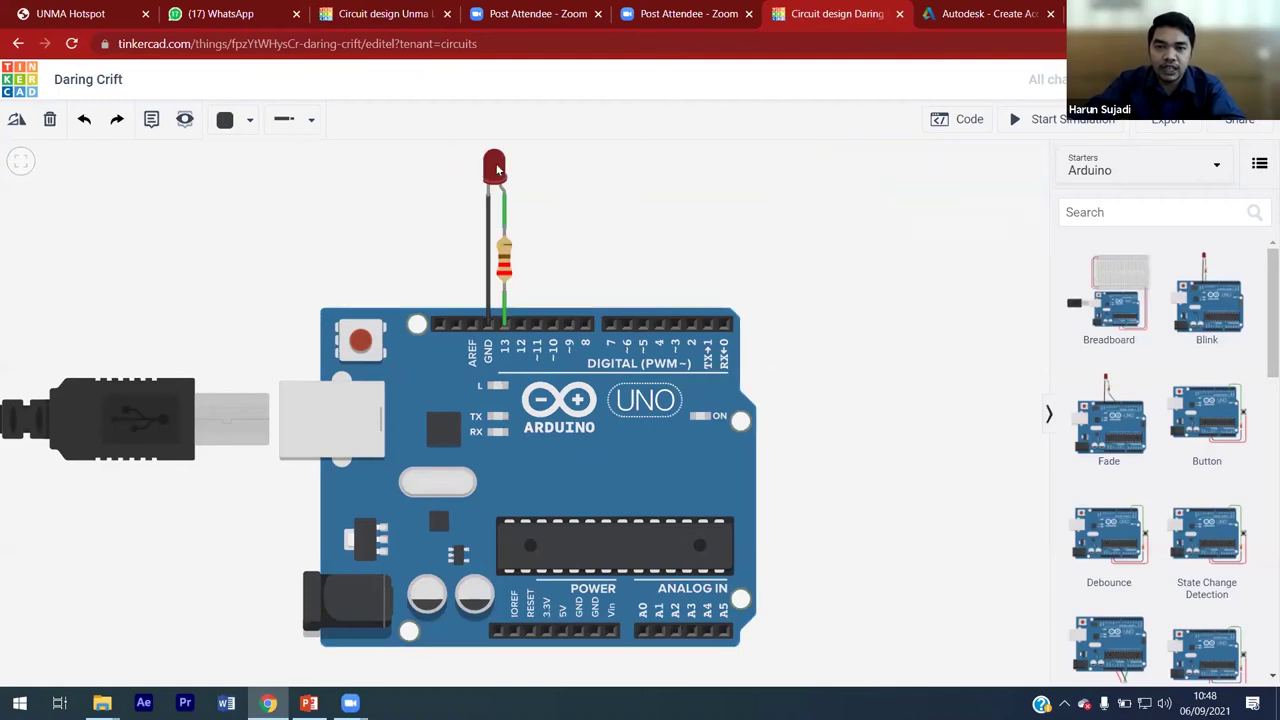
click(495, 168)
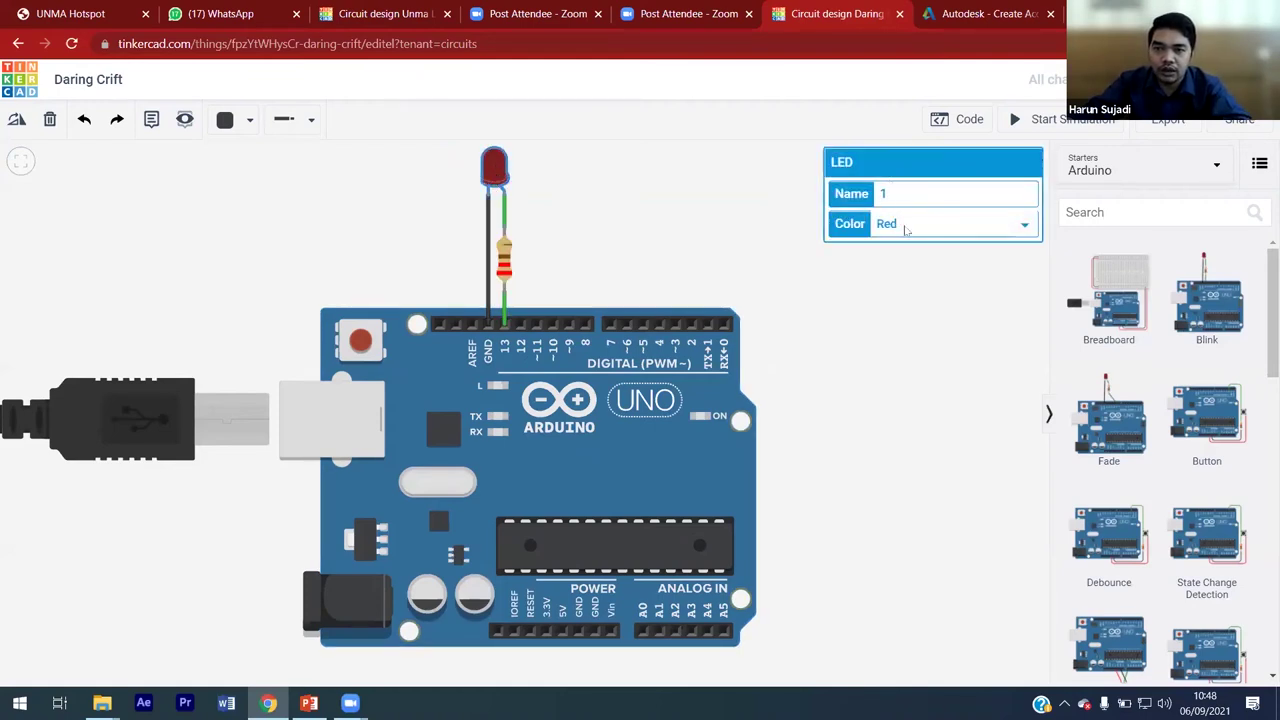
click(677, 456)
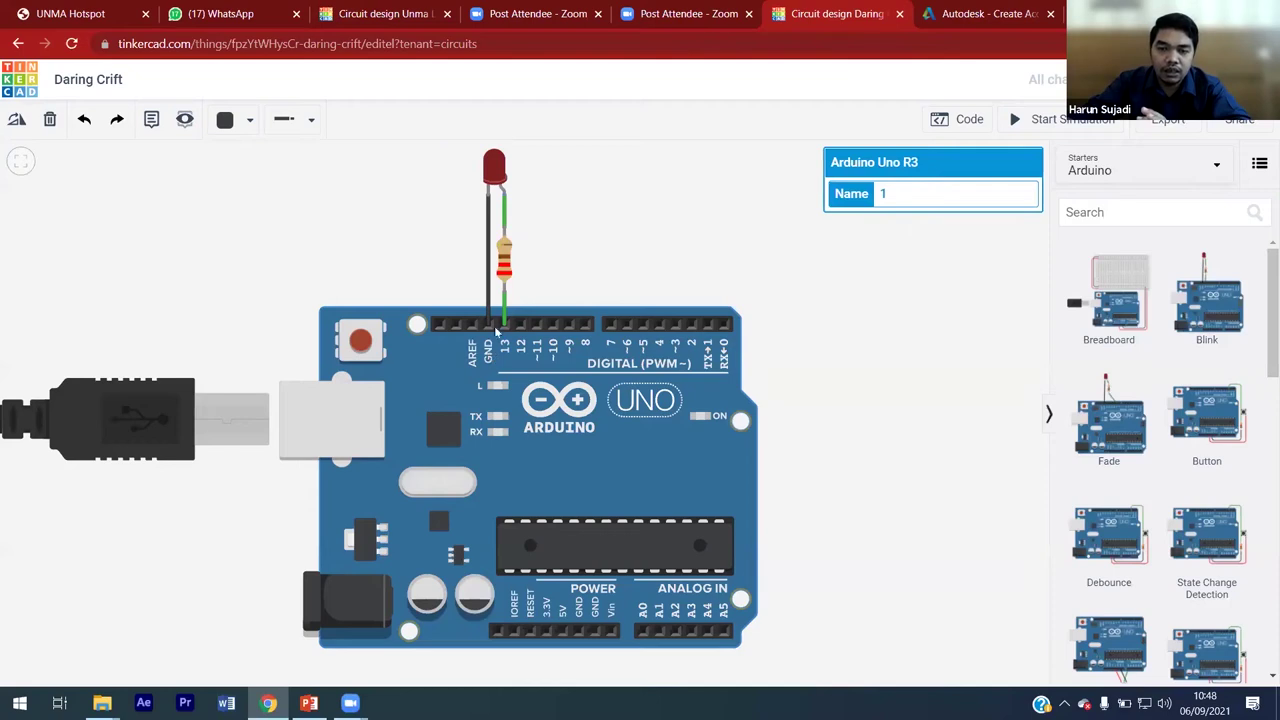
Step: Run the simulation of the Blink circuit to watch the LED, and stop it
click(829, 365)
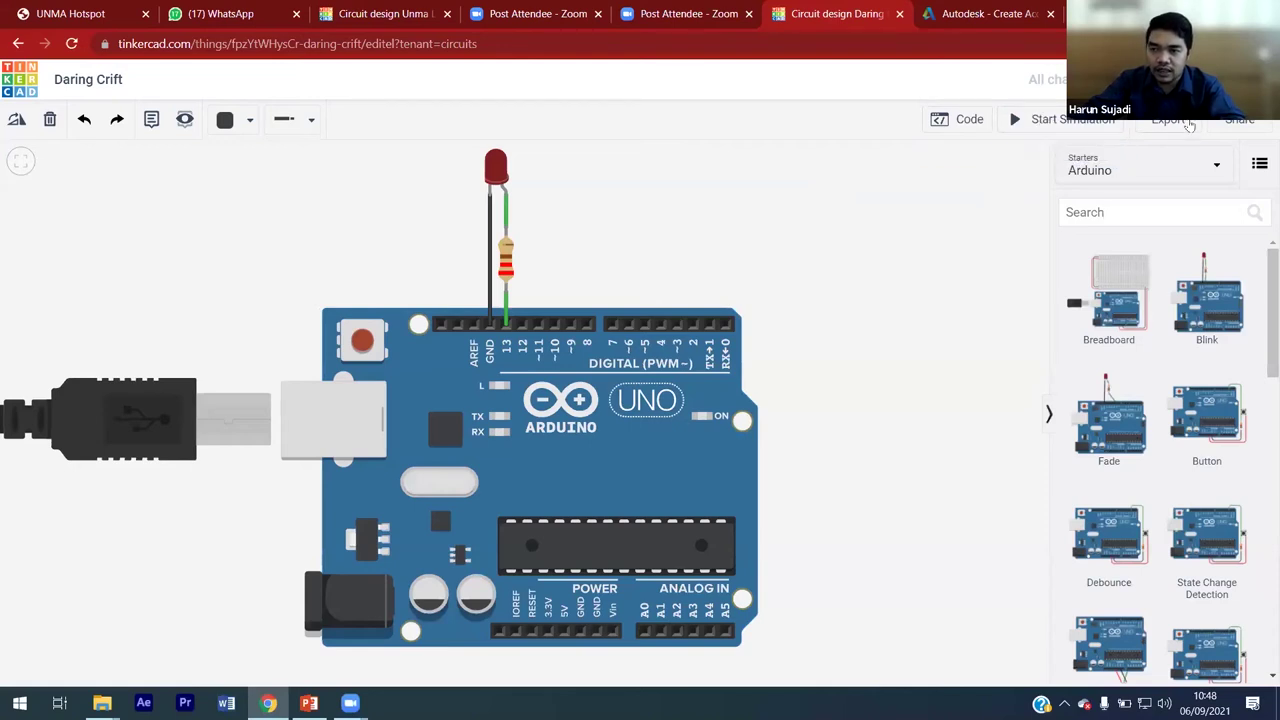
click(1064, 122)
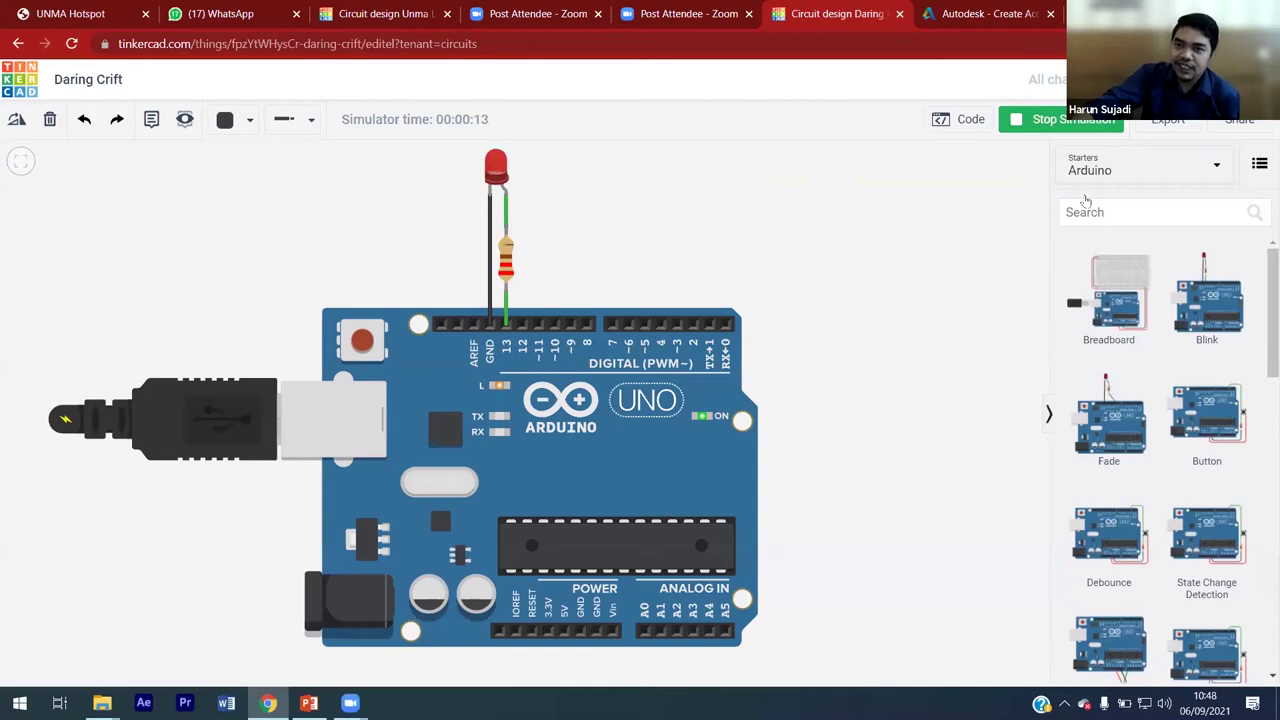
click(1047, 127)
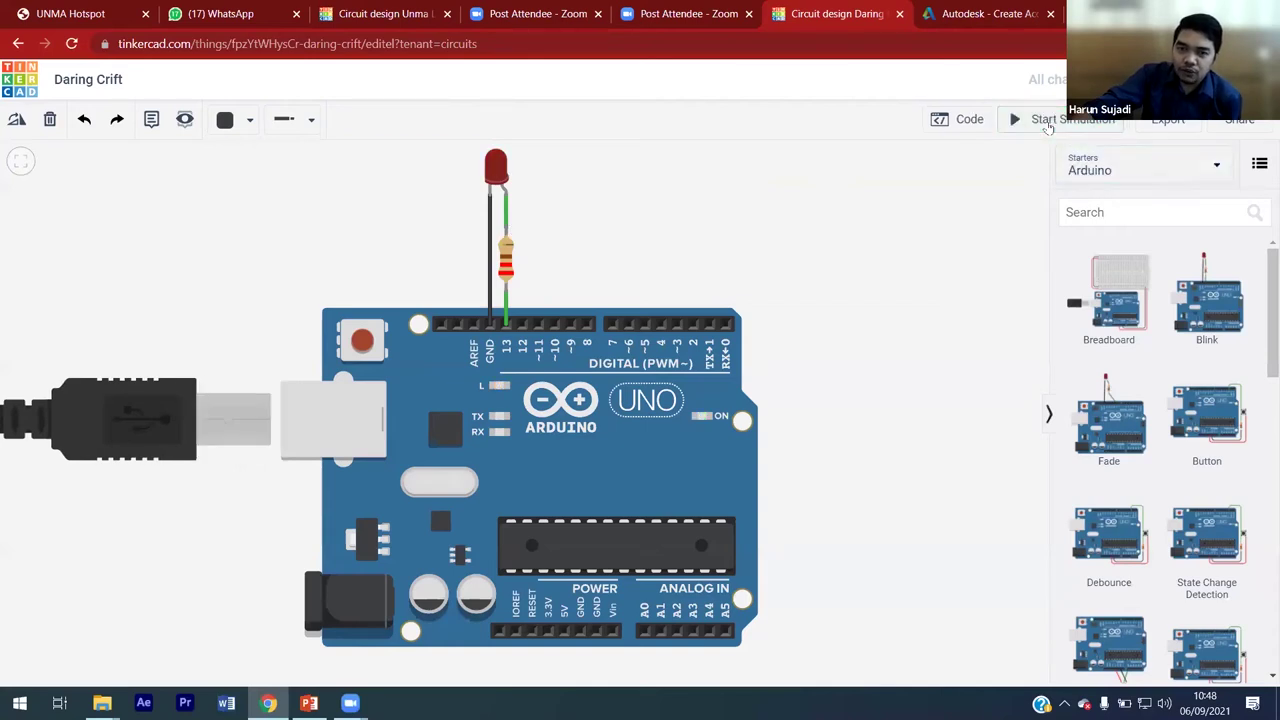
Step: Show the board's program, view it as Blocks + Text, and convert it to Text only, accepting the loss of the blocks
click(966, 132)
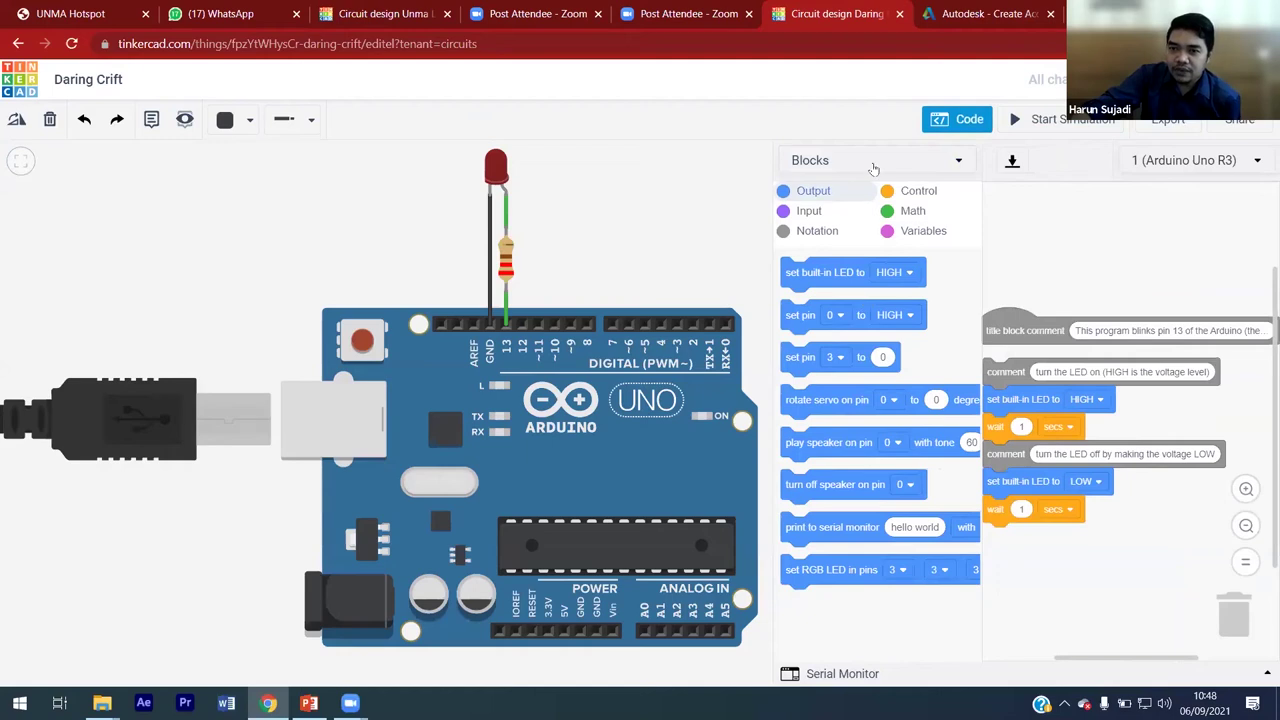
click(874, 165)
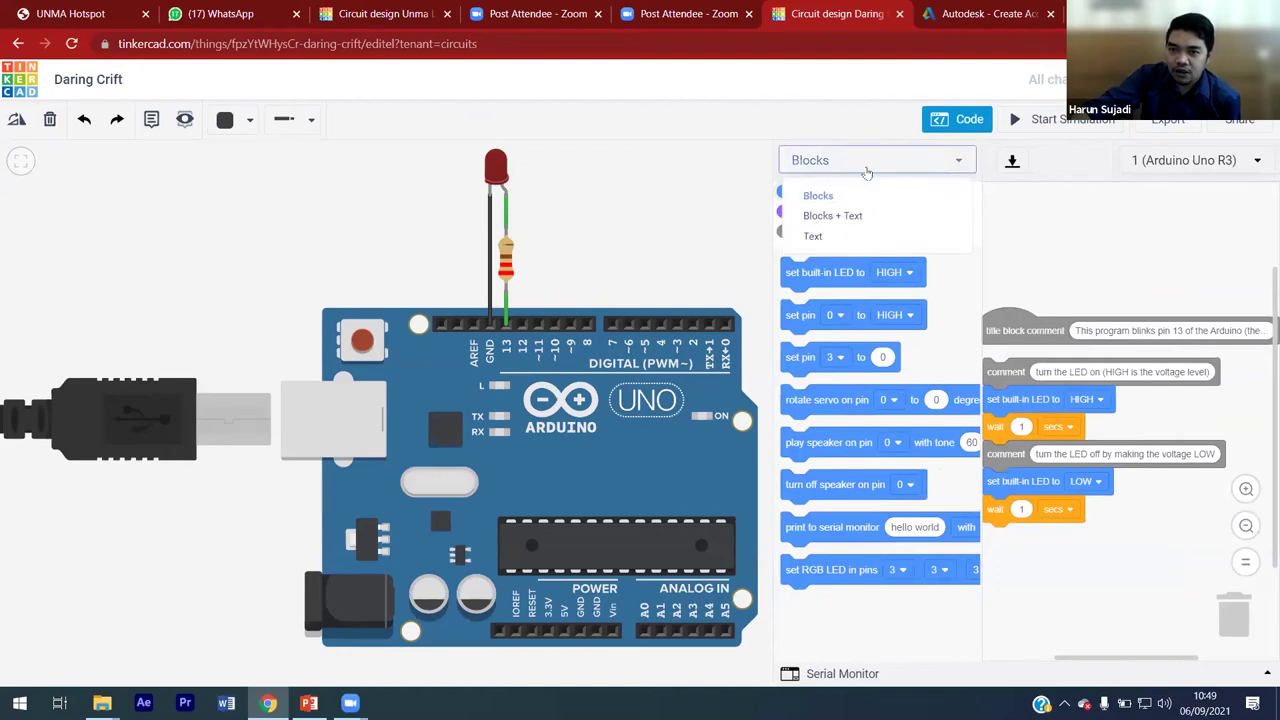
click(857, 218)
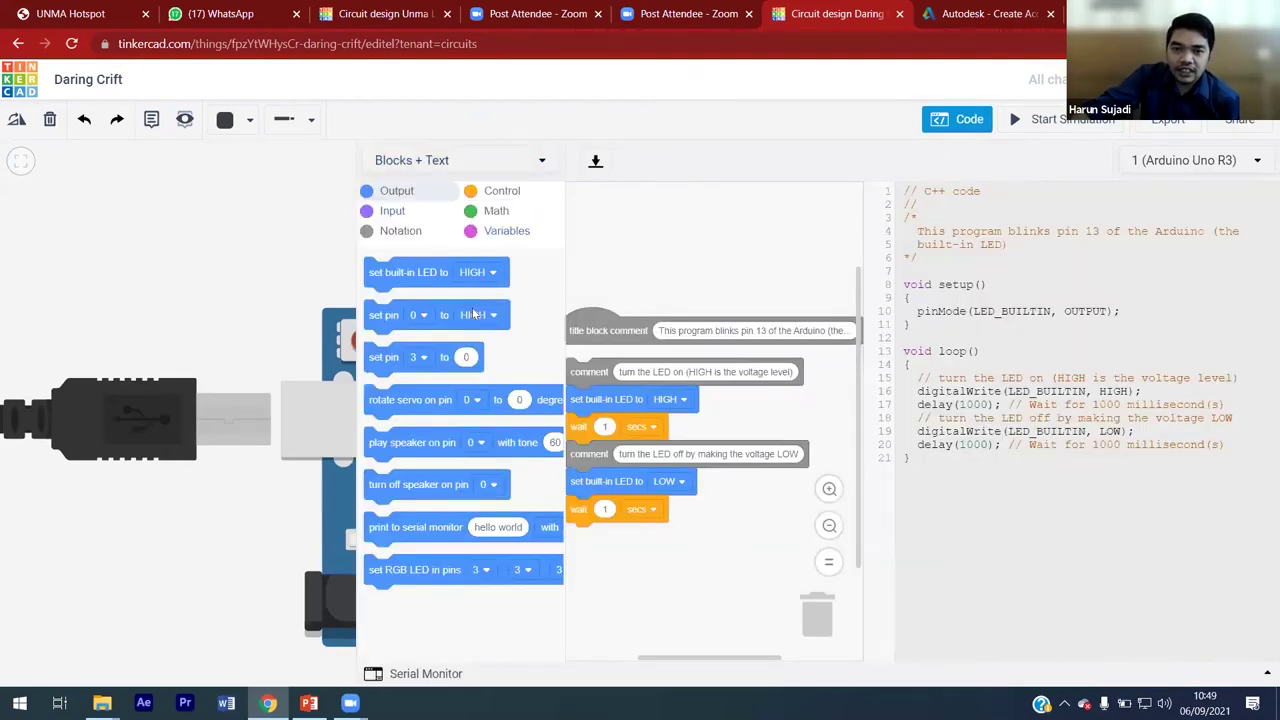
click(459, 168)
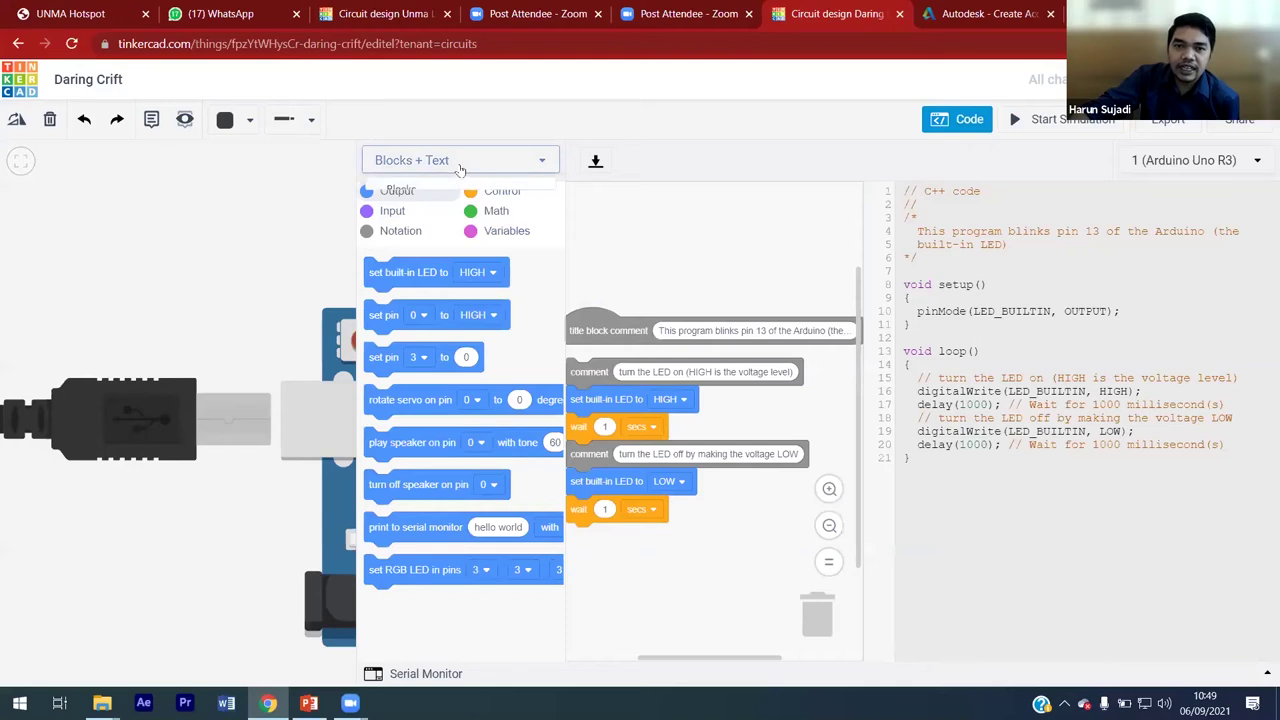
click(415, 234)
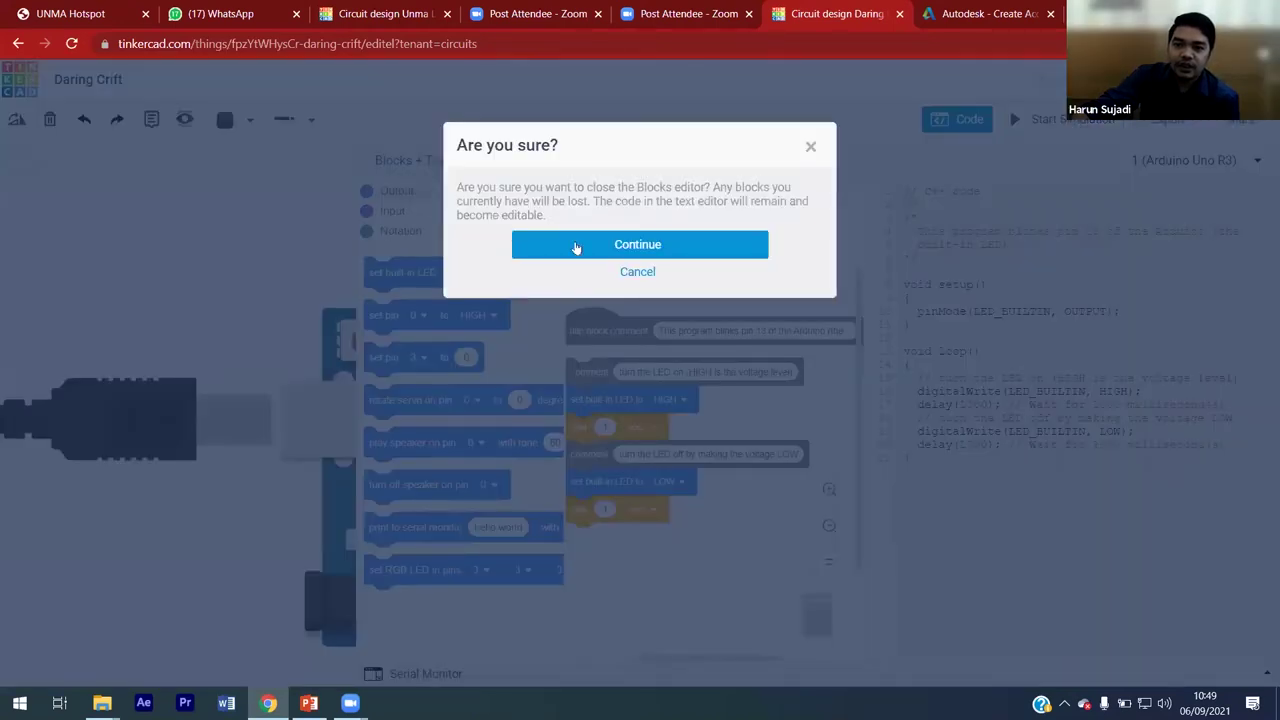
click(576, 246)
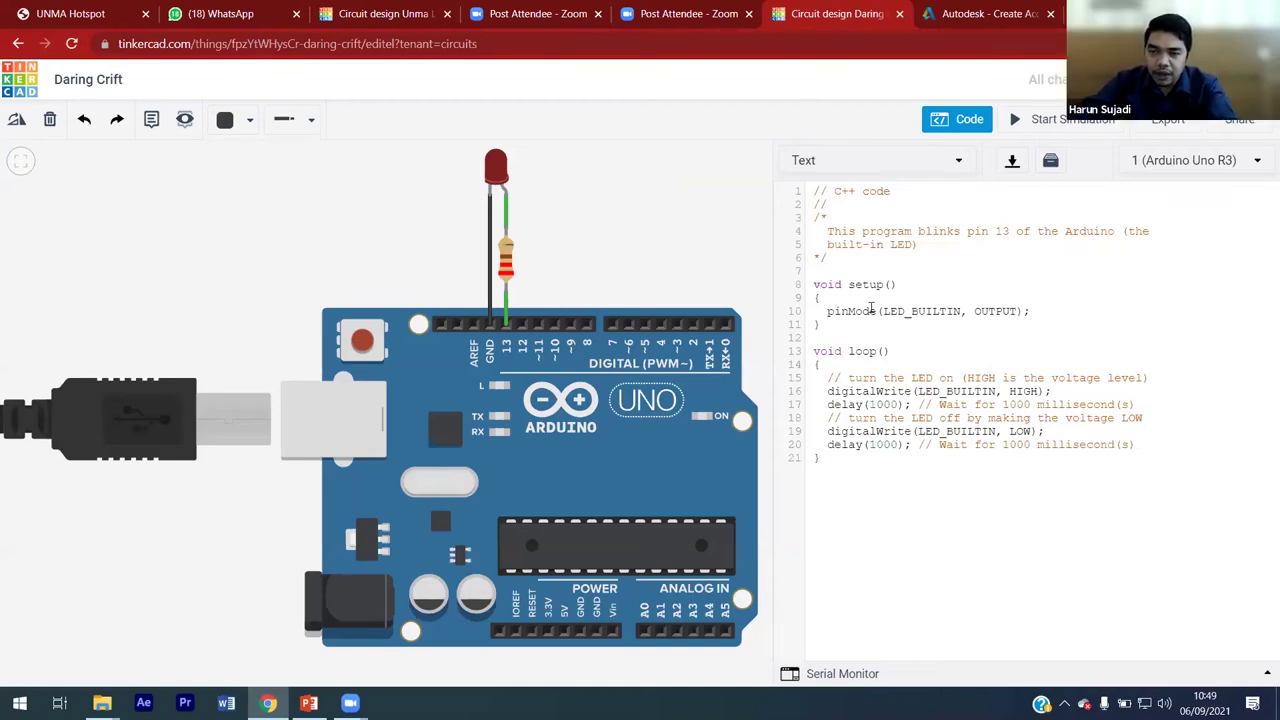
Step: Highlight the void setup() and void loop() lines and the opening comments to examine the program's structure, and close the code editor
drag(912, 284, 812, 285)
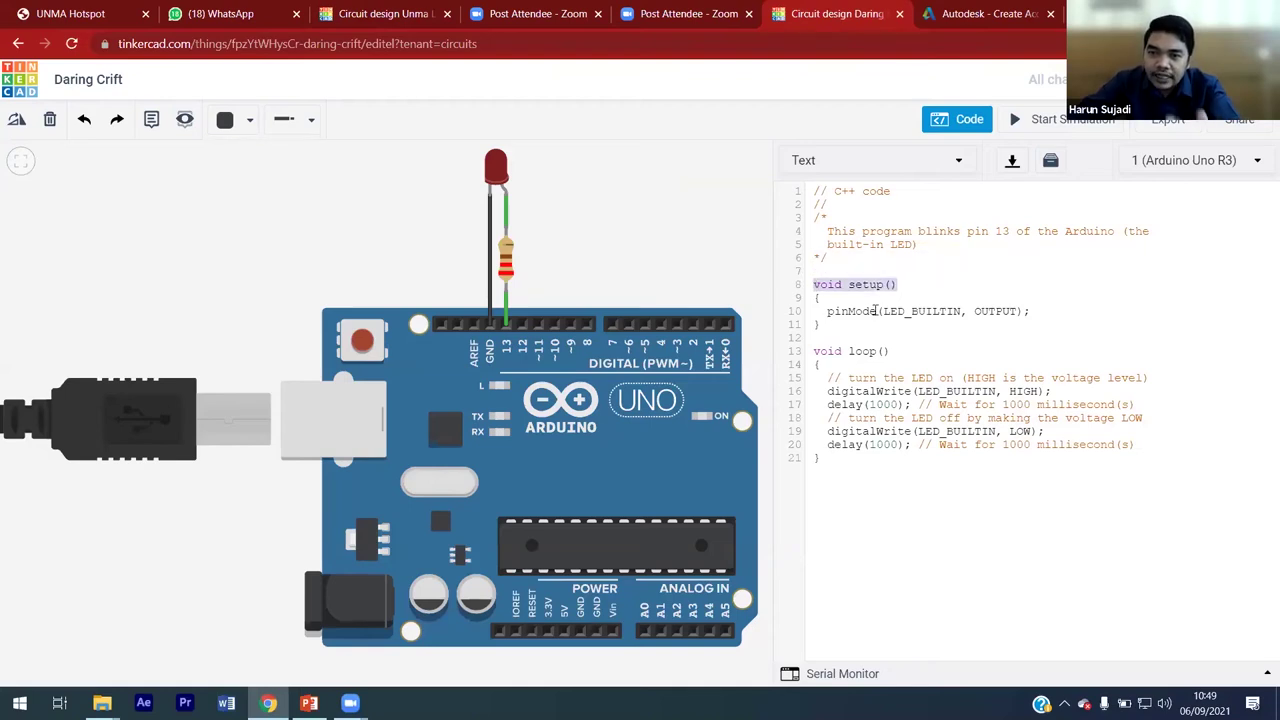
drag(895, 352, 816, 351)
drag(844, 265, 812, 191)
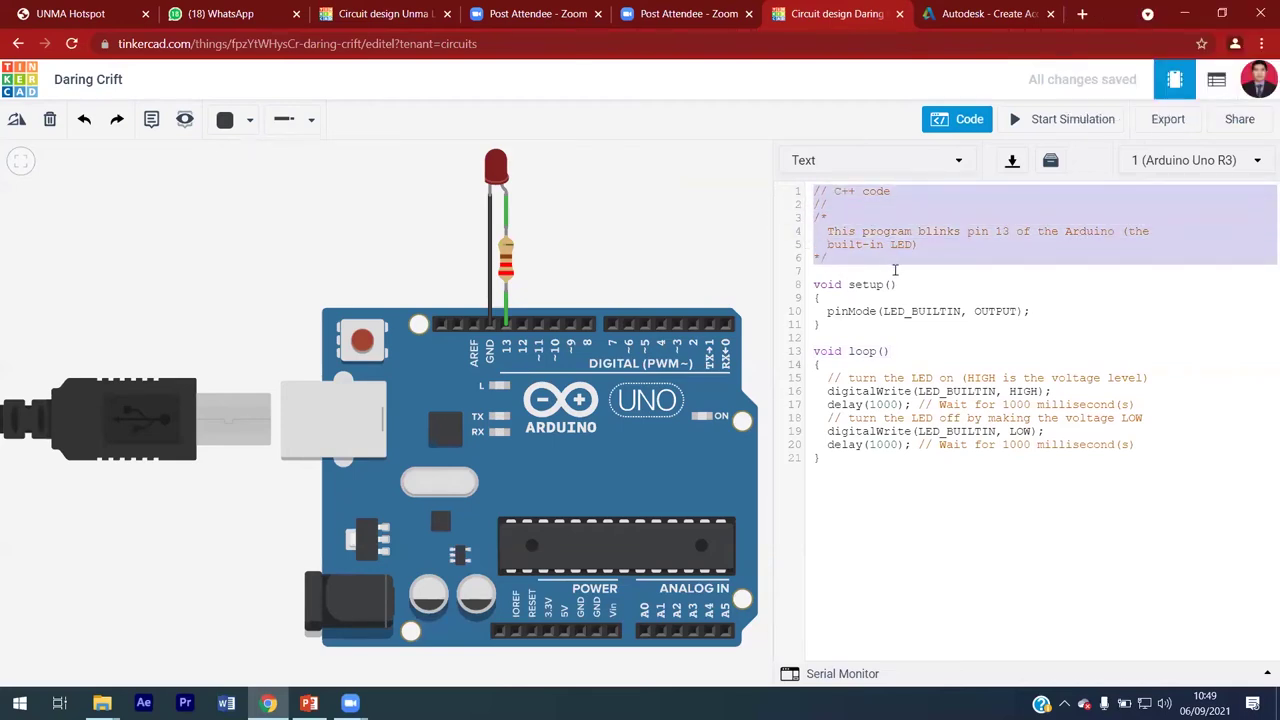
click(914, 244)
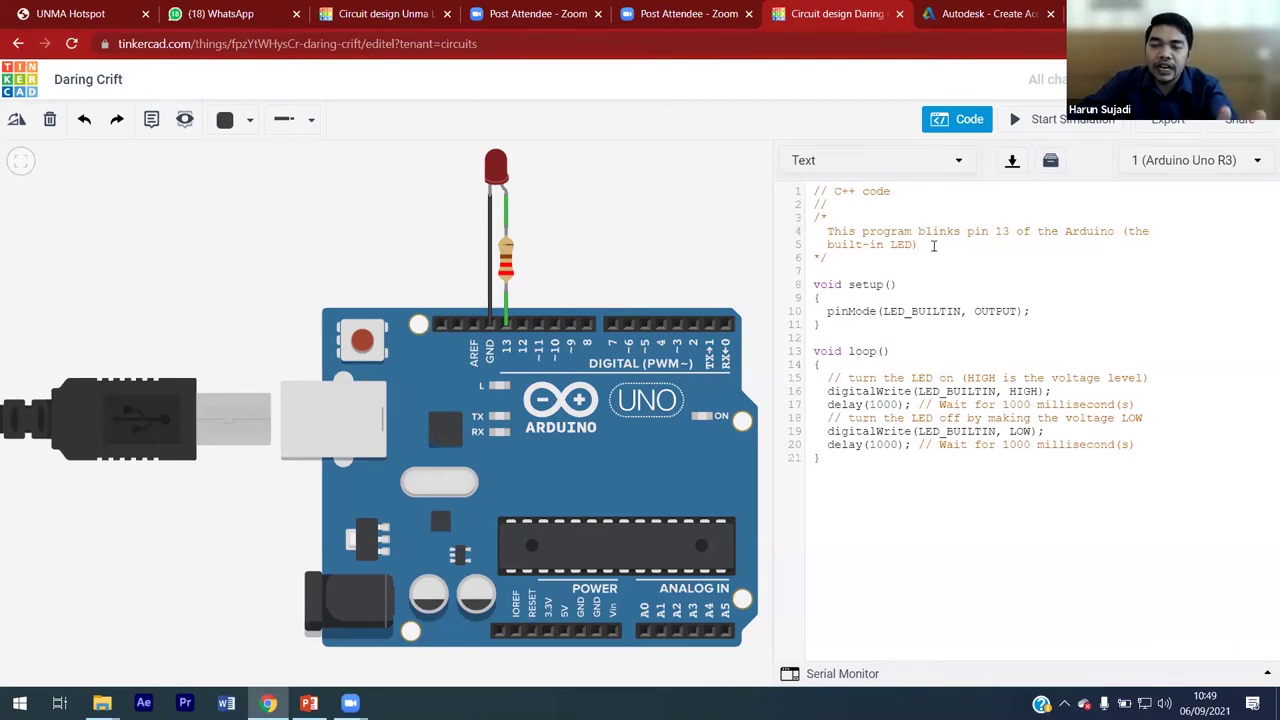
drag(898, 246, 830, 222)
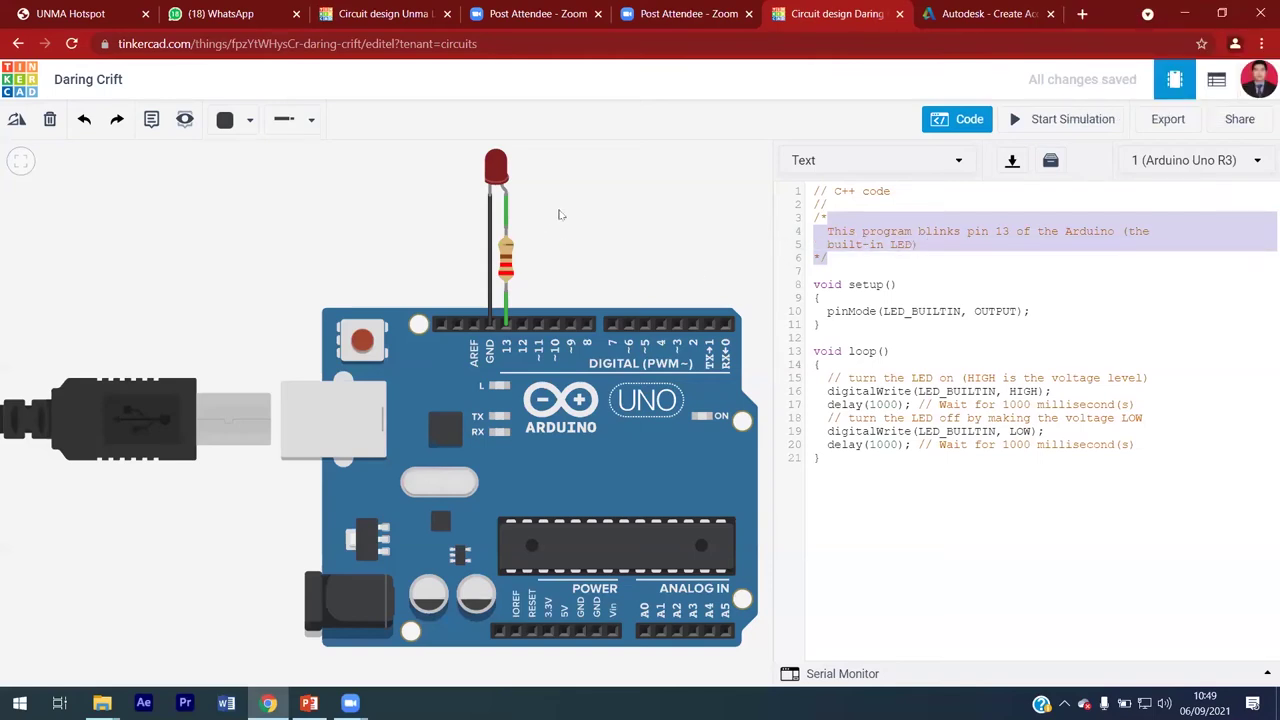
click(994, 264)
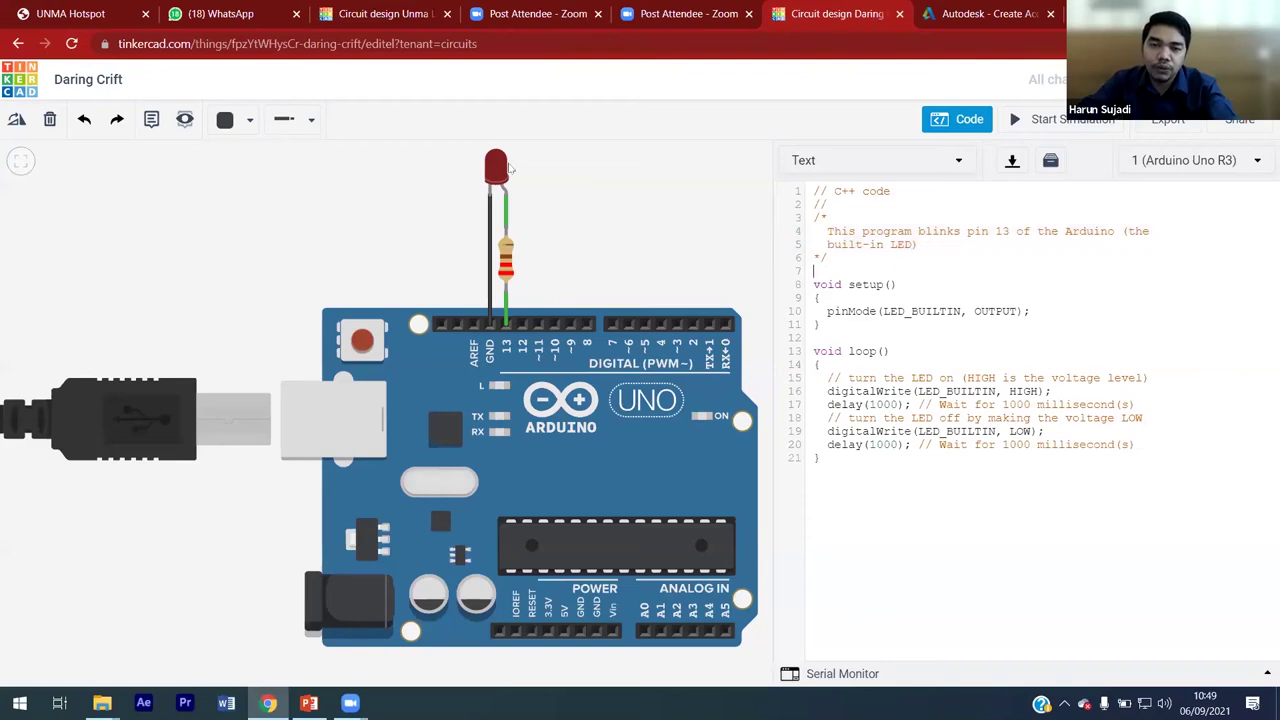
click(985, 121)
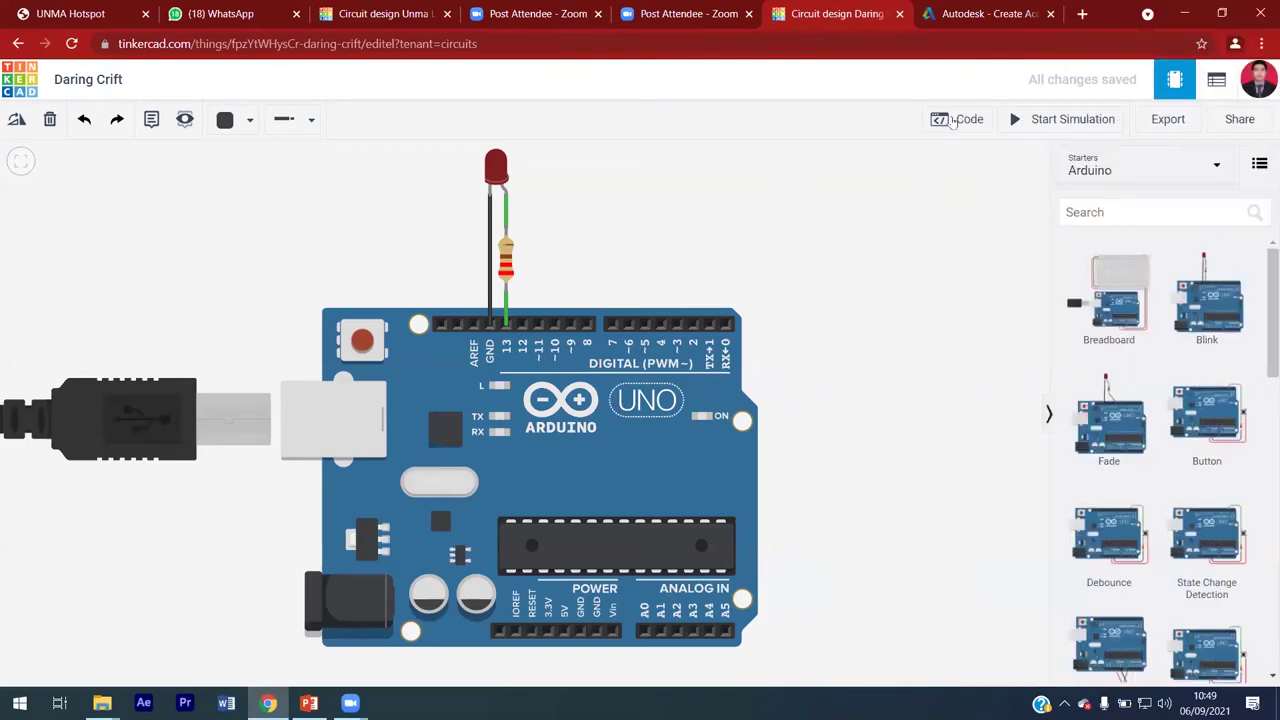
Step: Show the board's program and switch its view from Text to Blocks + Text, accepting the change
click(963, 120)
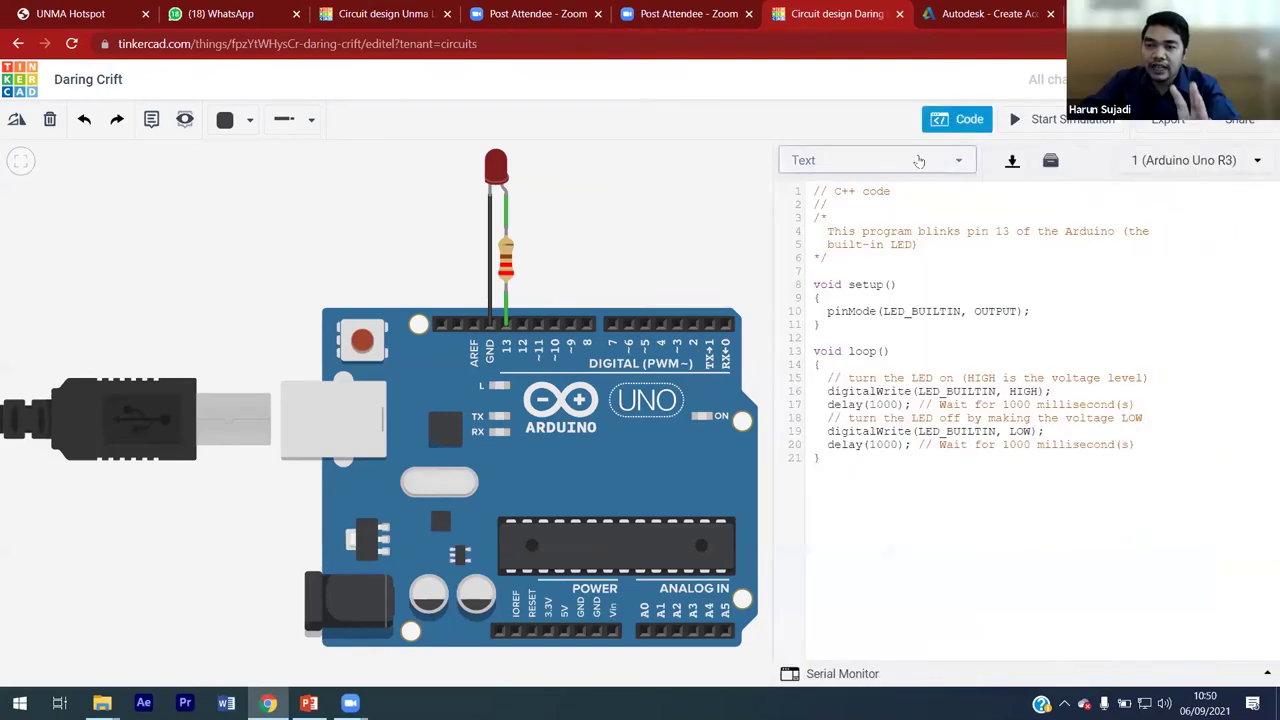
click(919, 161)
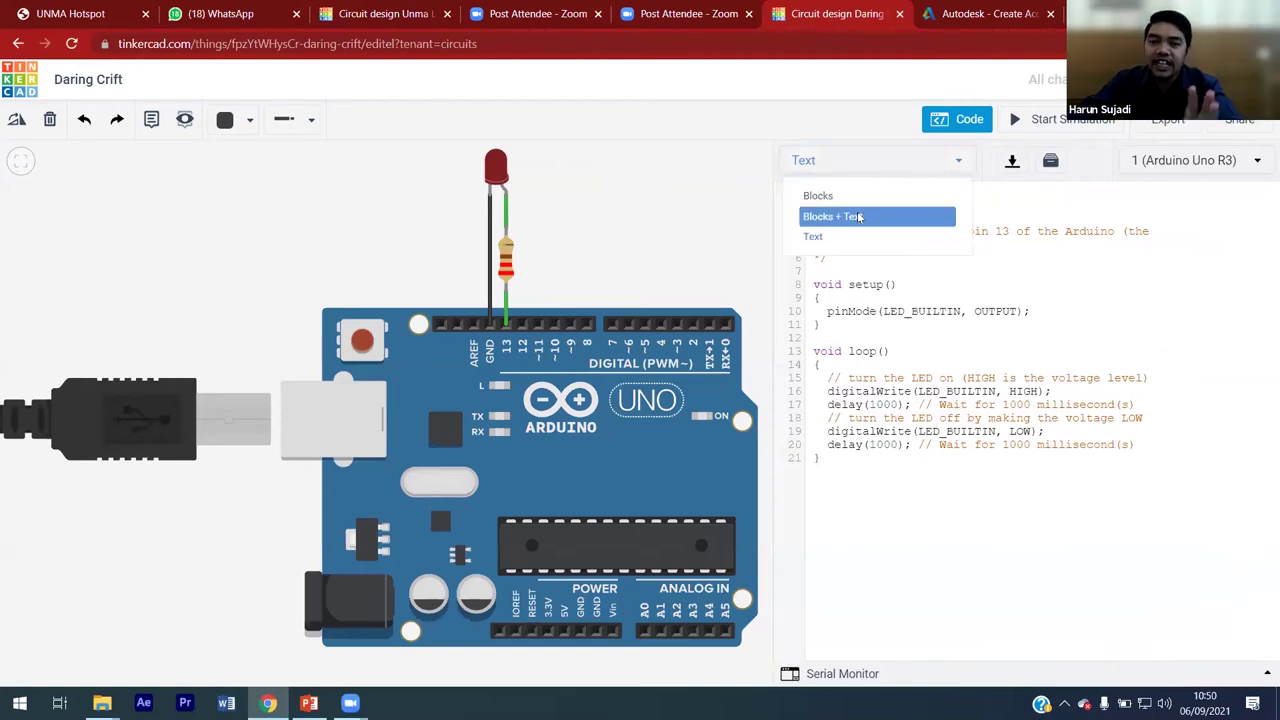
click(857, 217)
click(708, 228)
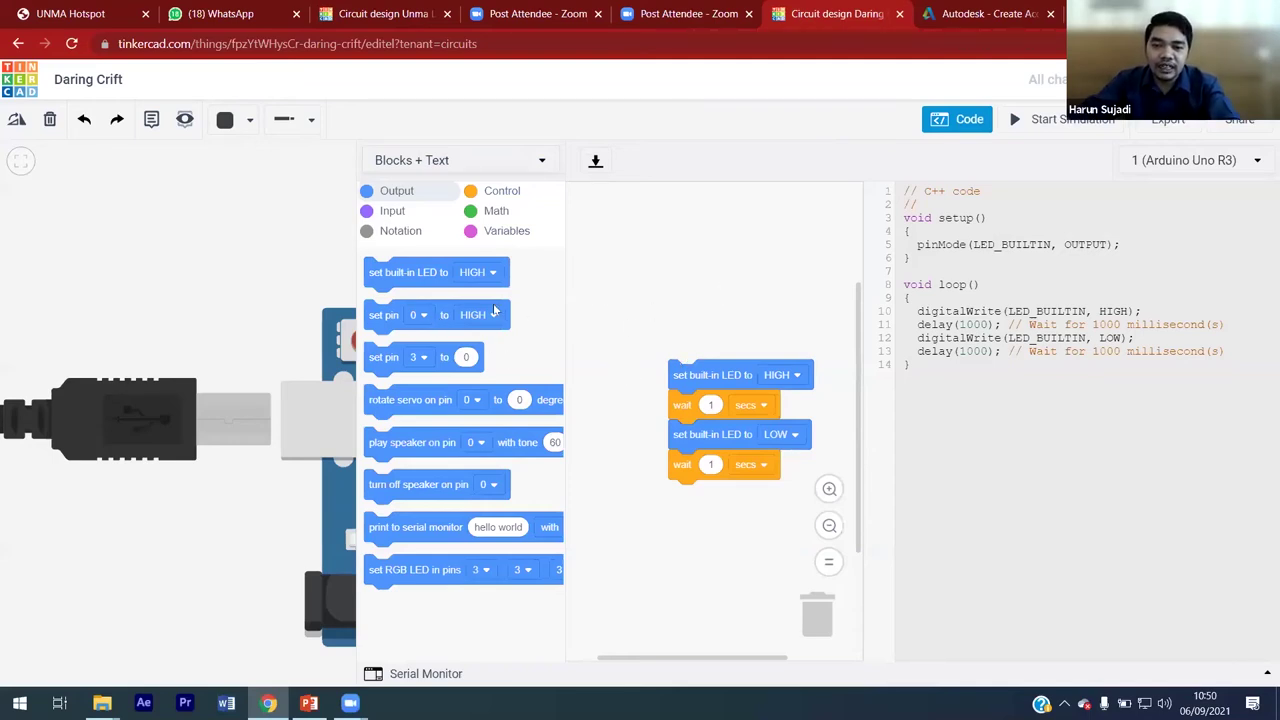
Step: Delete the "set built-in LED to HIGH" block from the program and look through the Control blocks
right_click(729, 376)
click(789, 414)
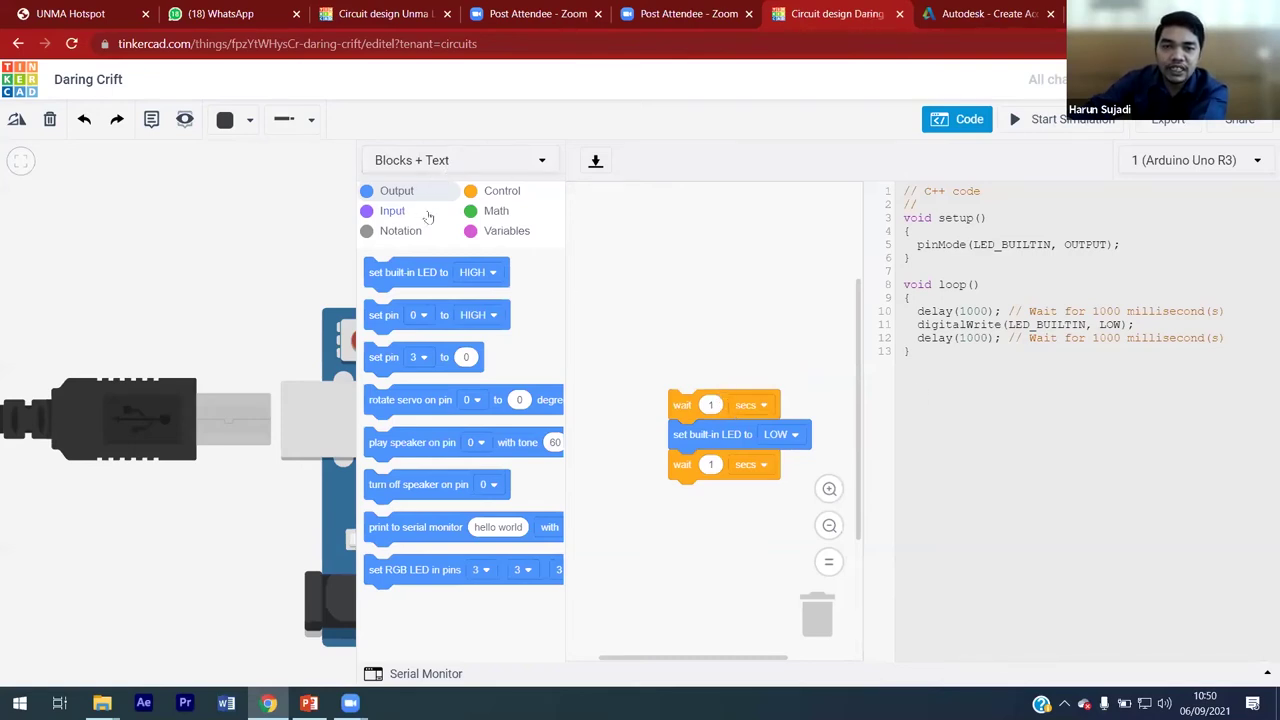
click(491, 192)
scroll(424, 442, down, 1)
scroll(424, 442, up, 1)
click(420, 191)
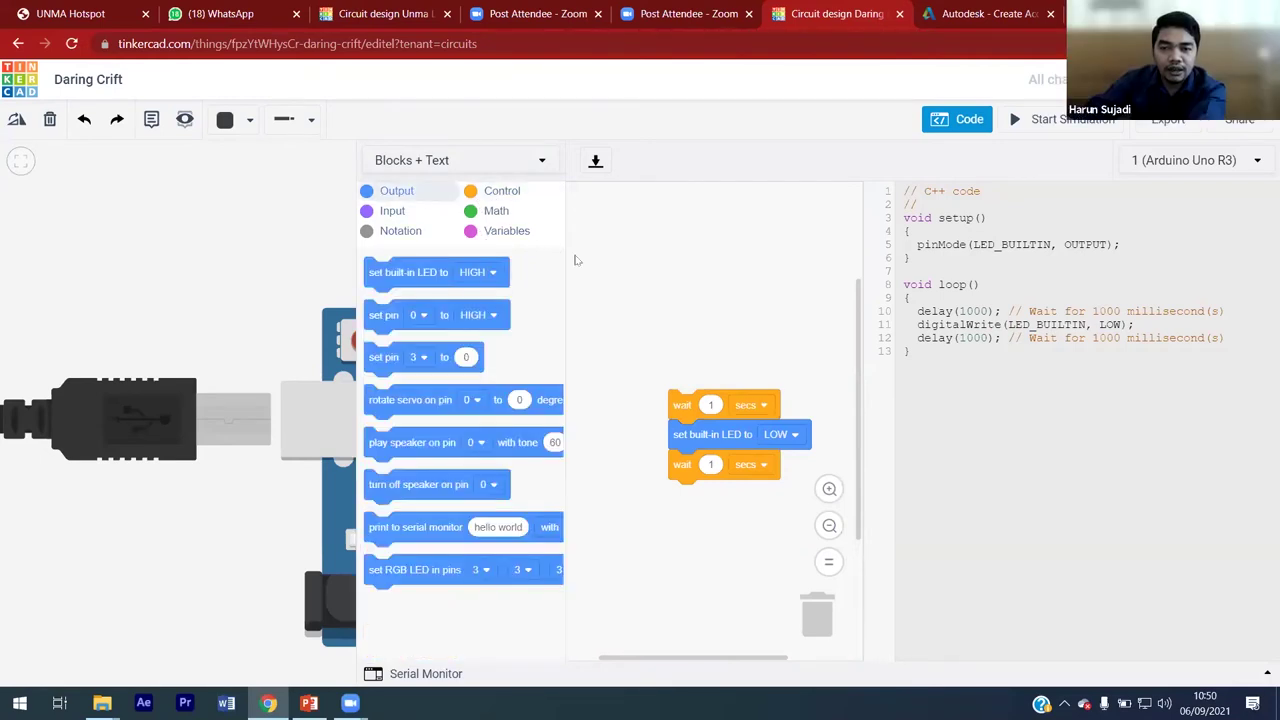
Step: Delete the remaining wait, "set built-in LED to LOW" and wait blocks, and examine the emptied setup and loop code
right_click(722, 407)
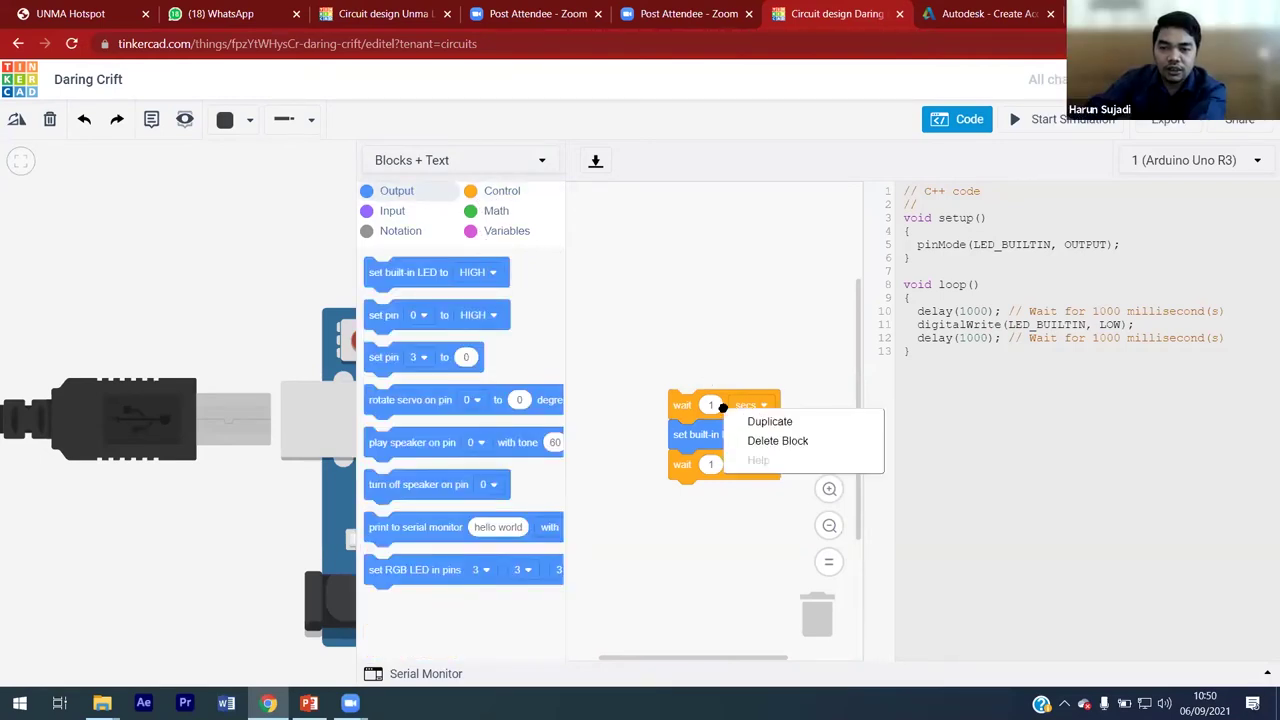
click(762, 440)
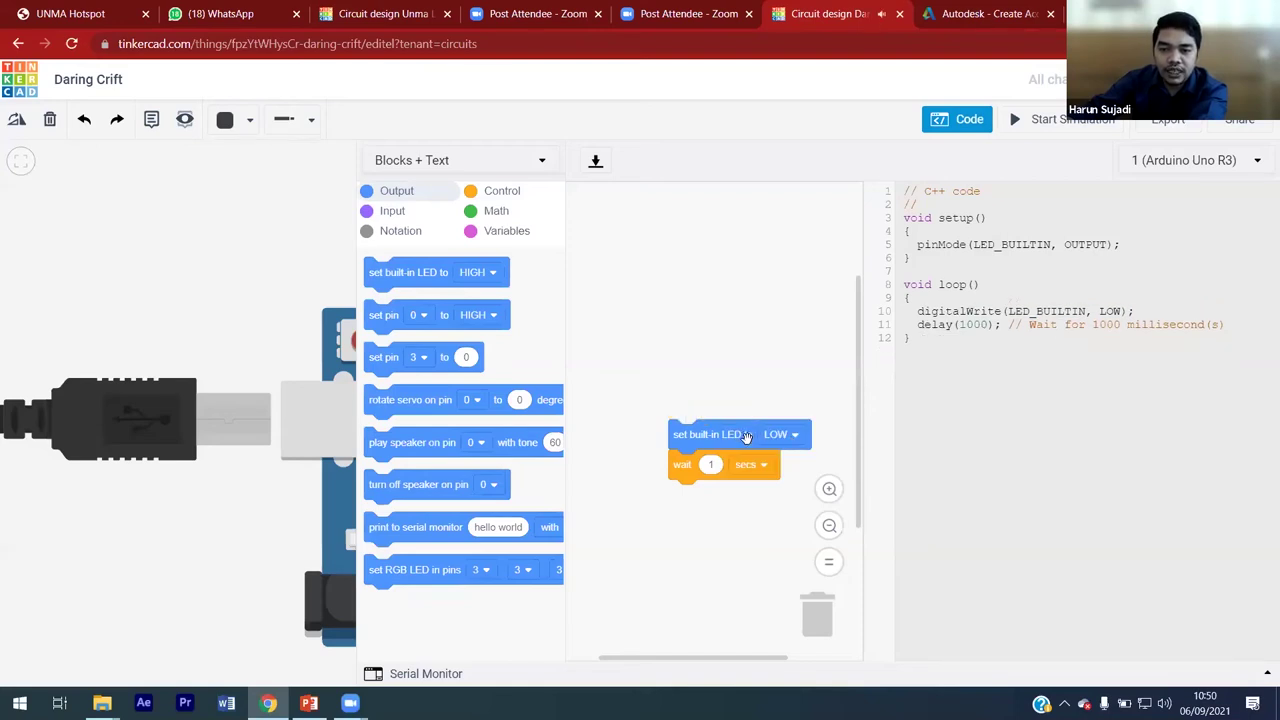
right_click(752, 442)
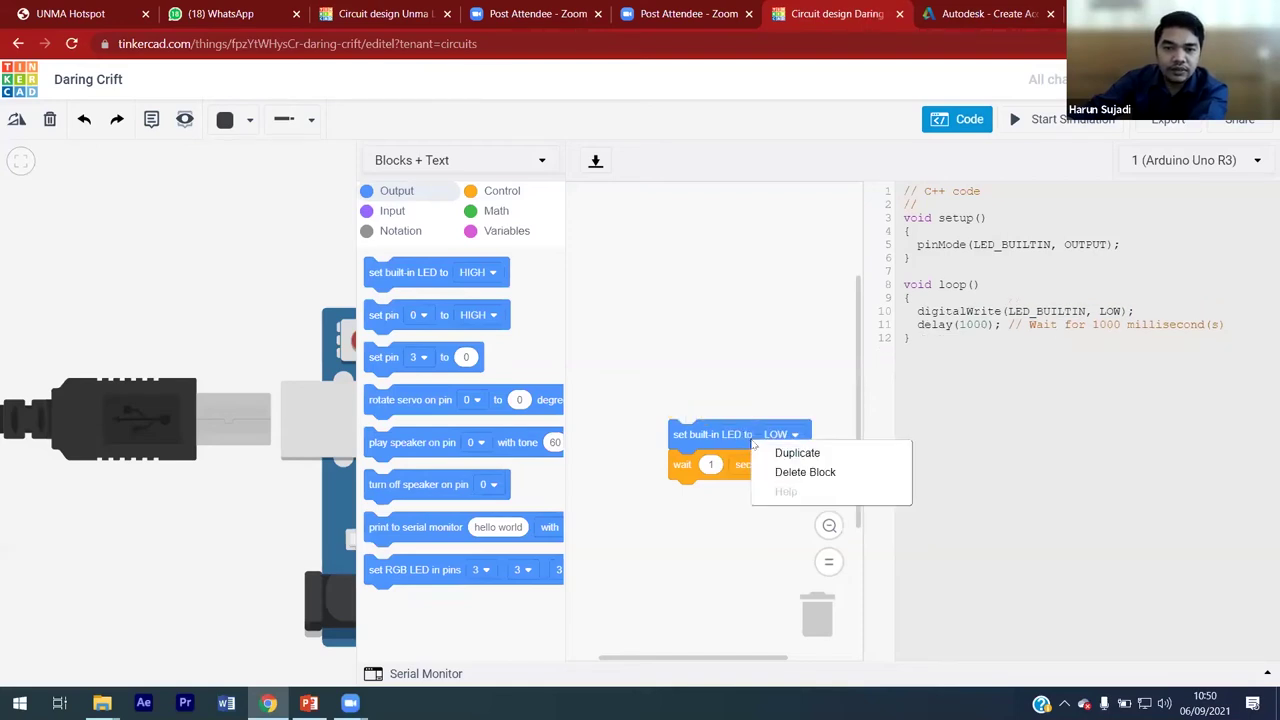
click(805, 472)
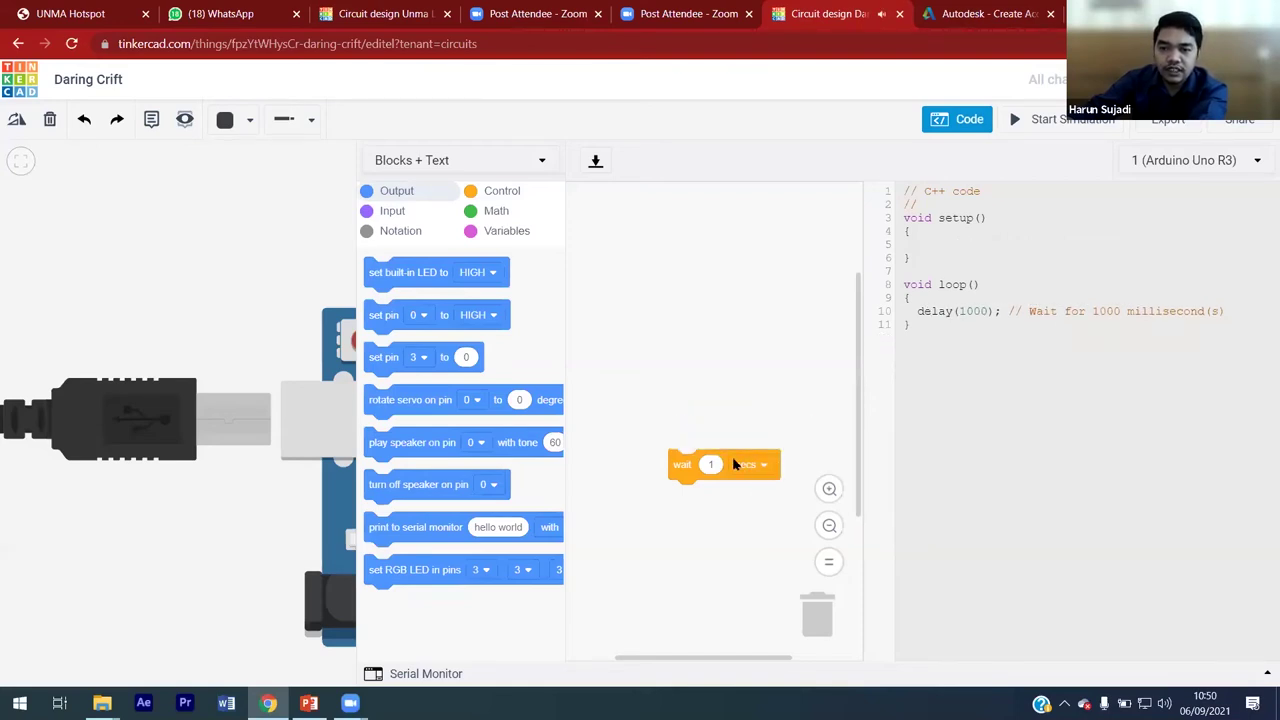
right_click(735, 464)
click(769, 492)
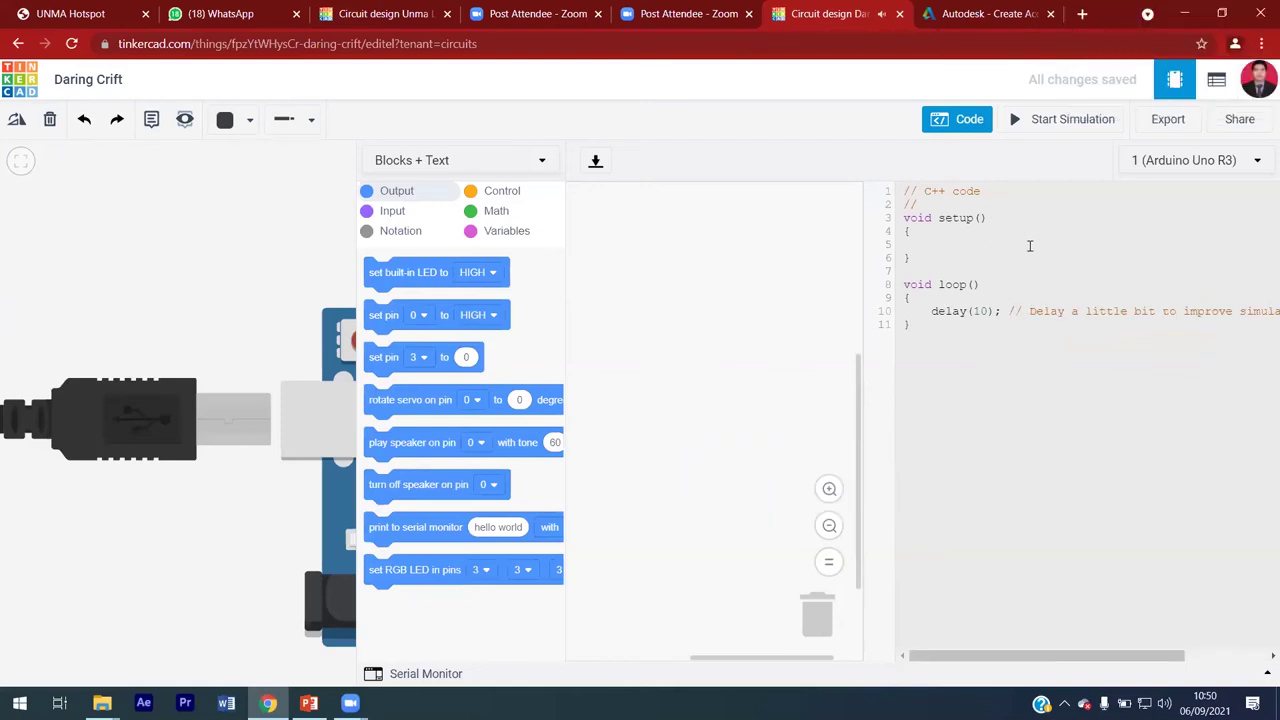
drag(944, 344, 901, 218)
click(945, 389)
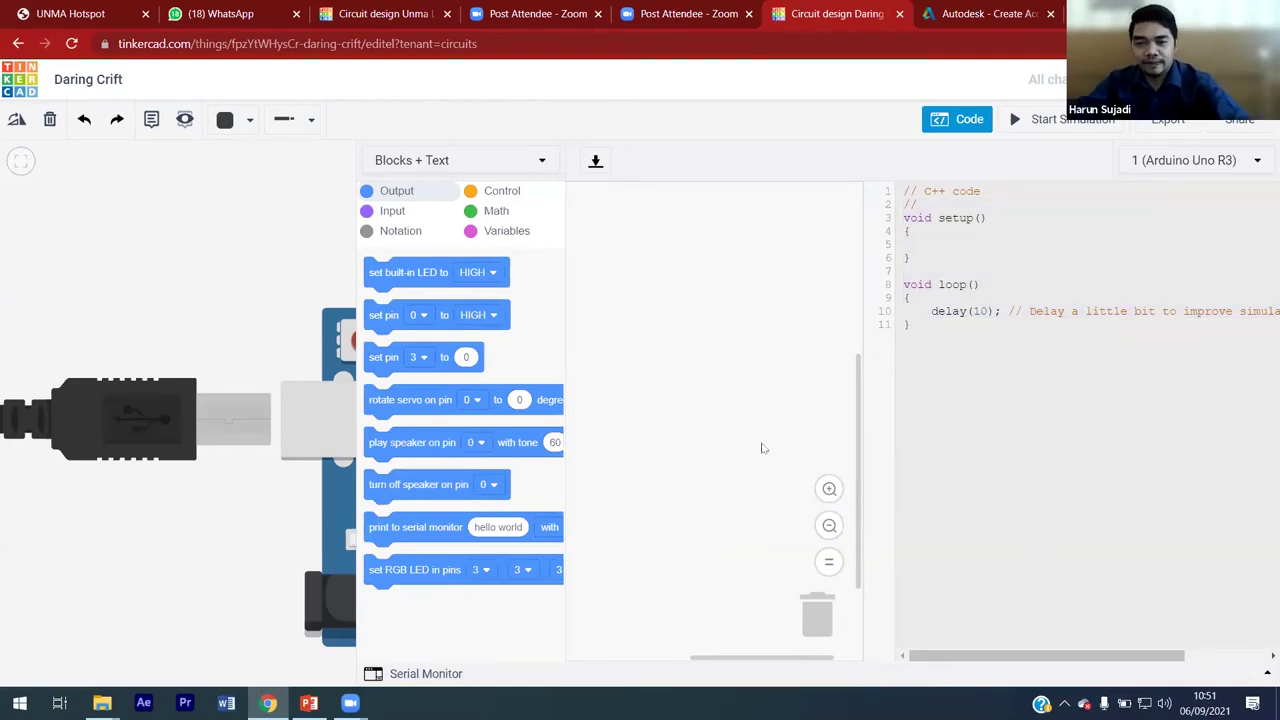
Step: Start a new block program with "set built-in LED to HIGH" followed by a "wait 1 secs" block
drag(412, 277, 703, 330)
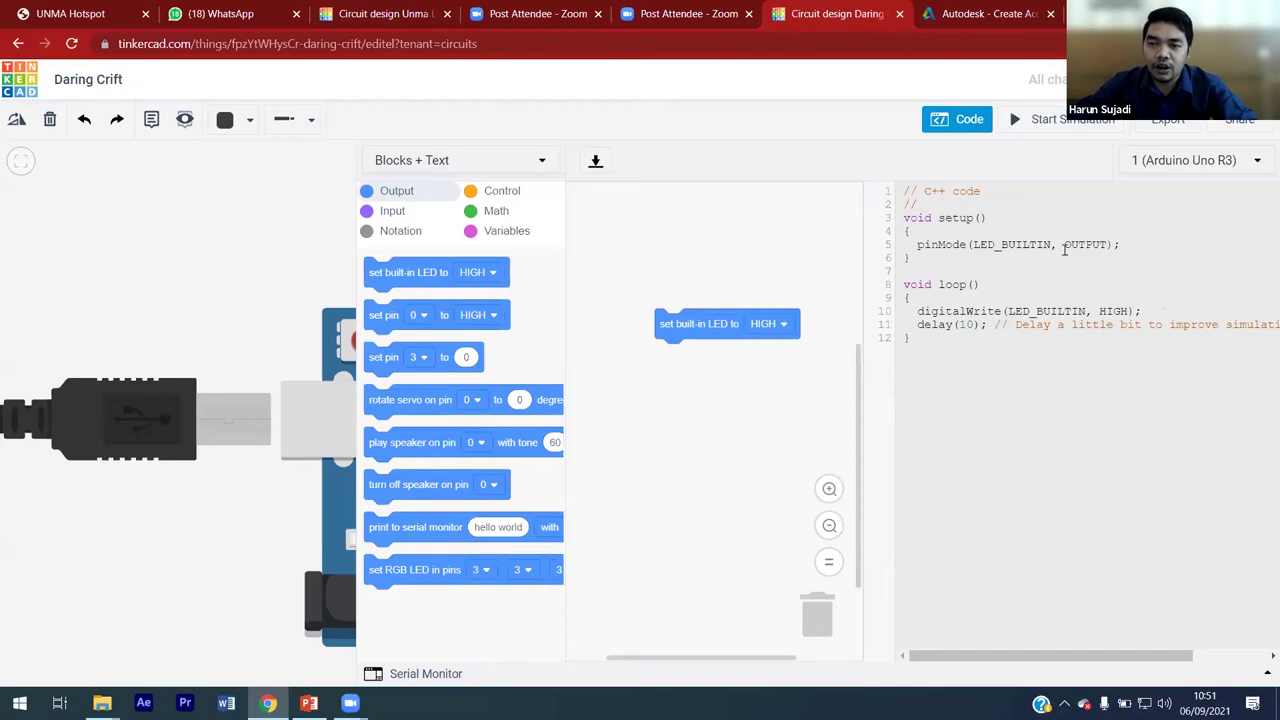
click(493, 193)
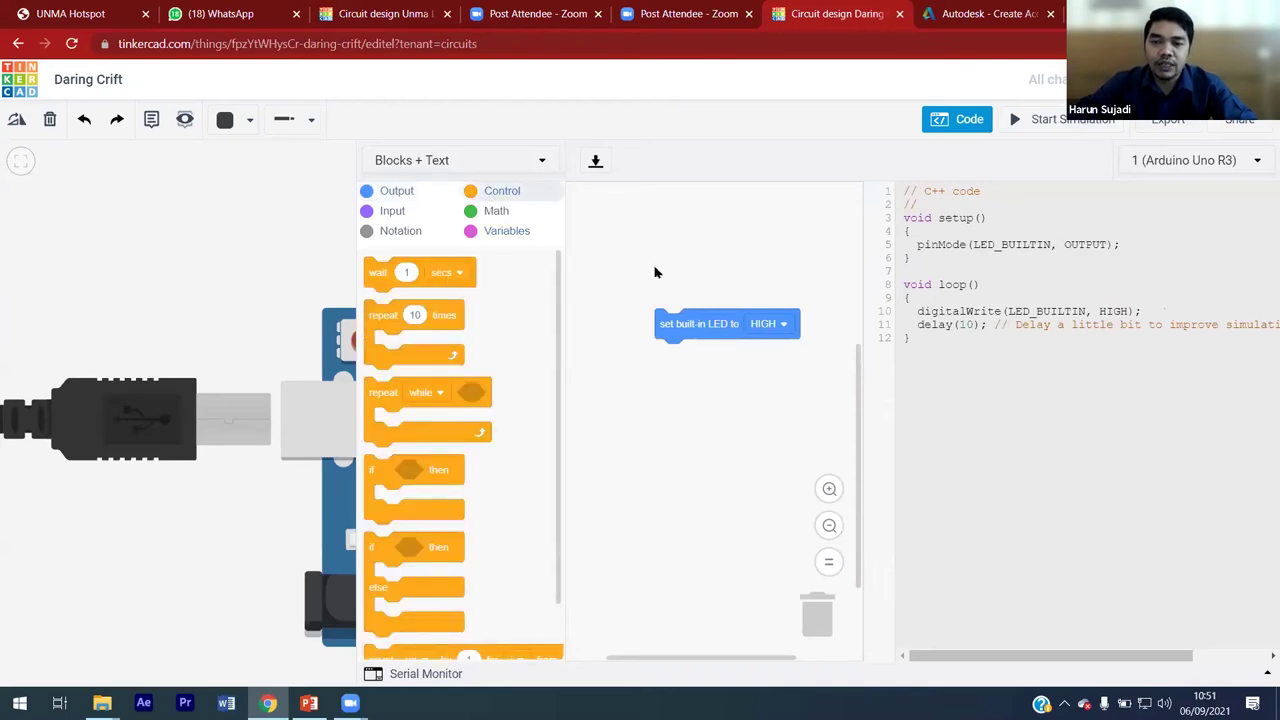
drag(376, 272, 676, 363)
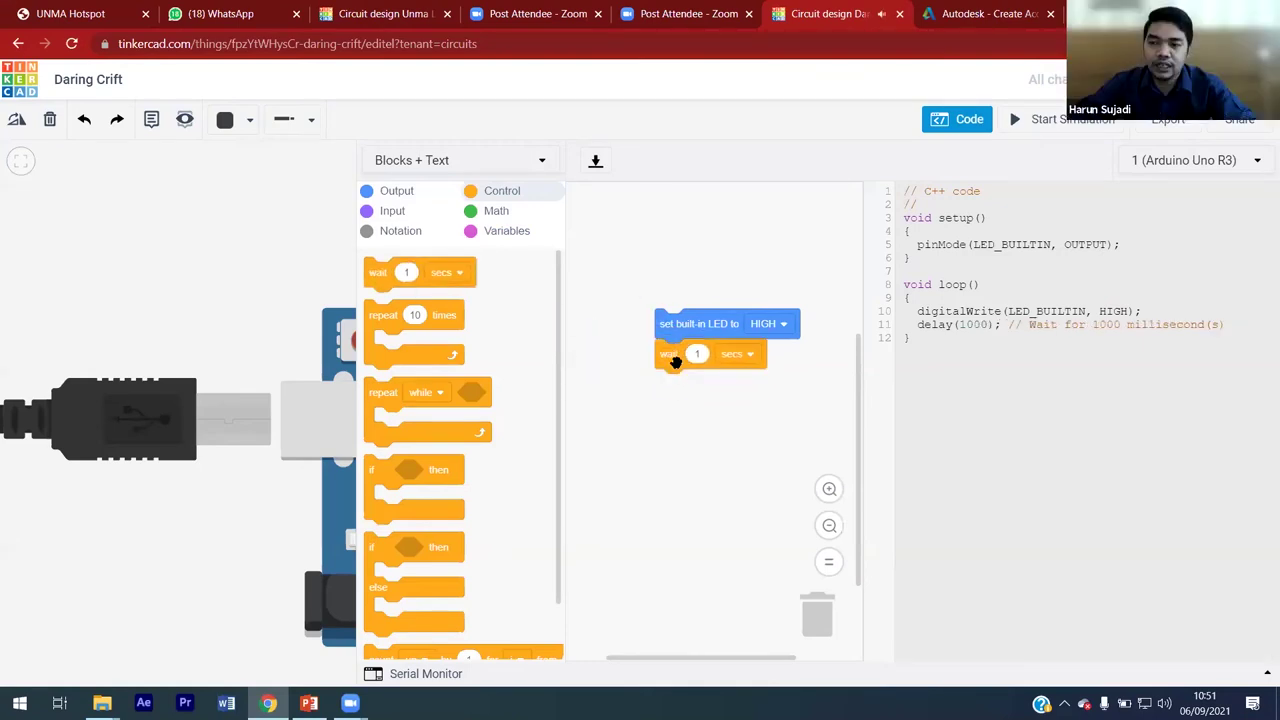
Step: Append a second "set built-in LED" block set to LOW, followed by another "wait 1 secs" block
click(394, 195)
drag(418, 275, 703, 389)
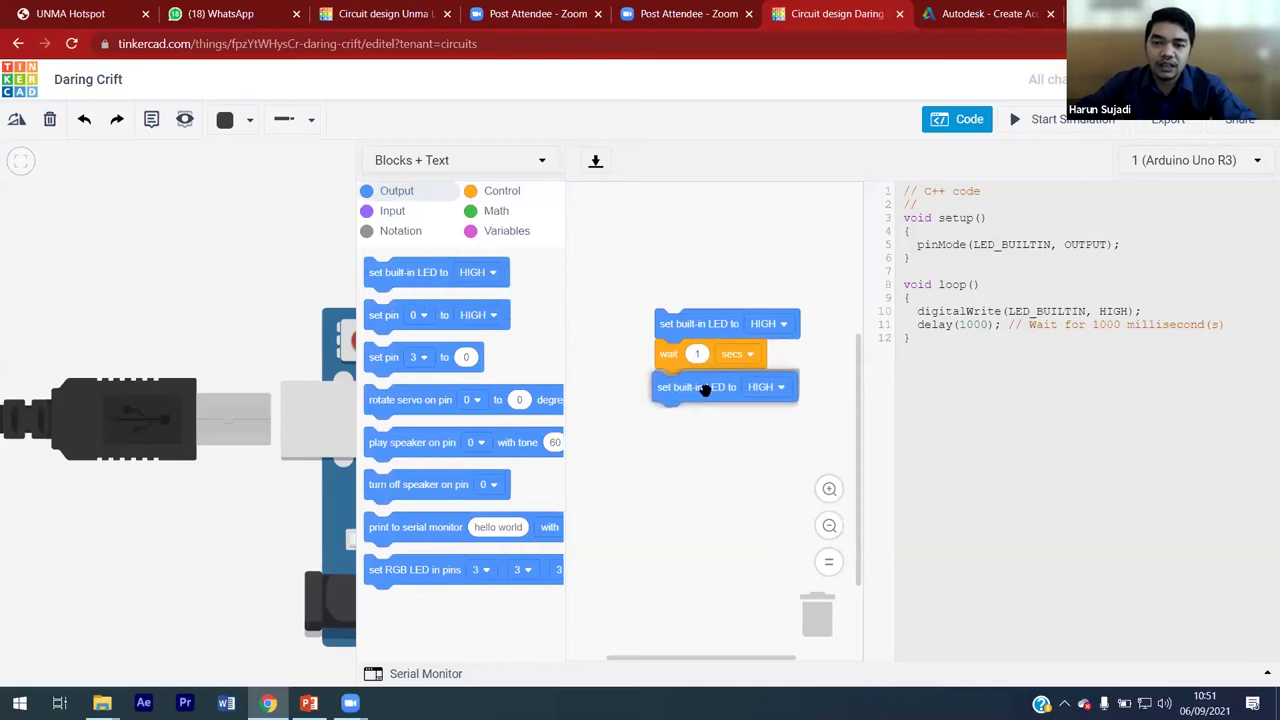
click(784, 325)
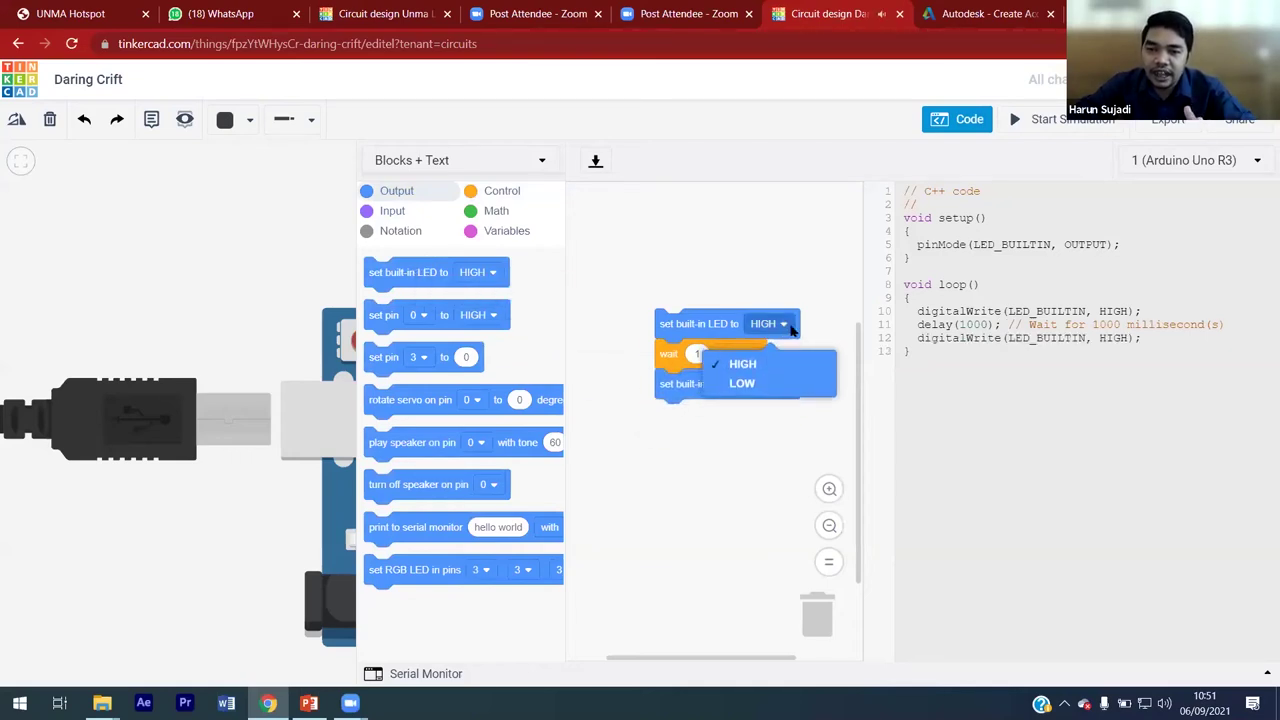
click(806, 300)
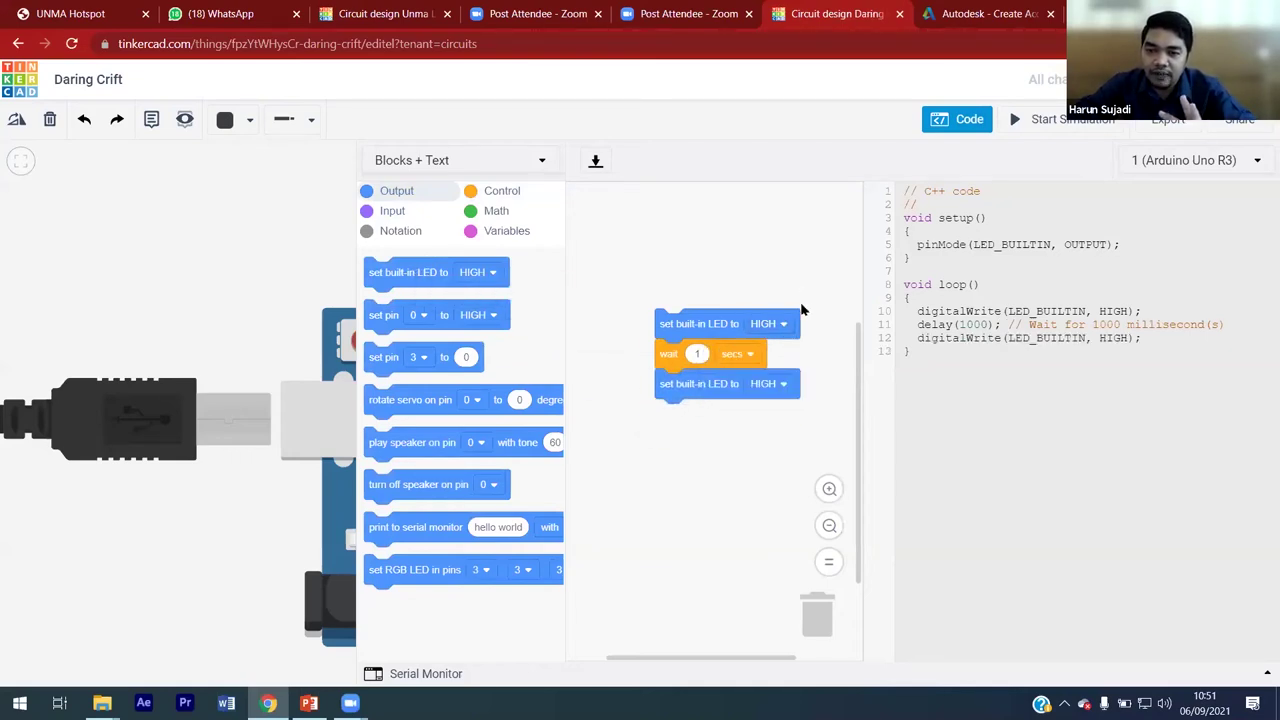
click(785, 384)
click(763, 445)
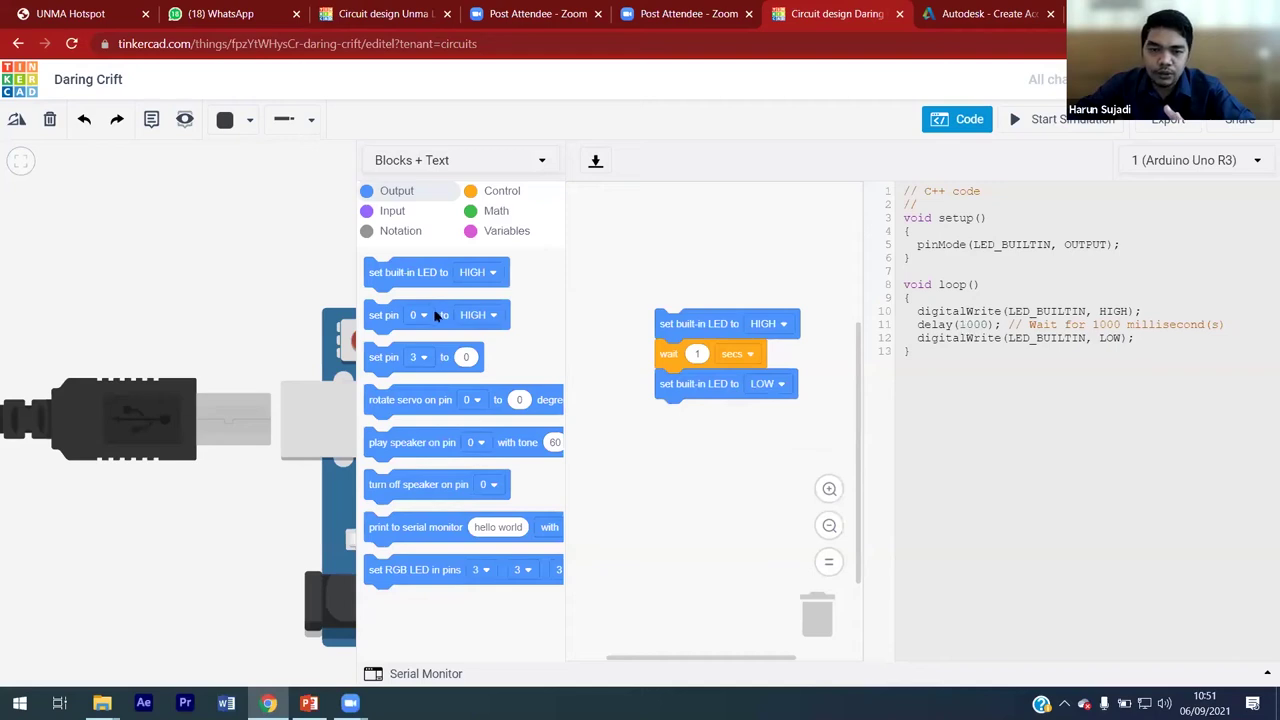
click(500, 192)
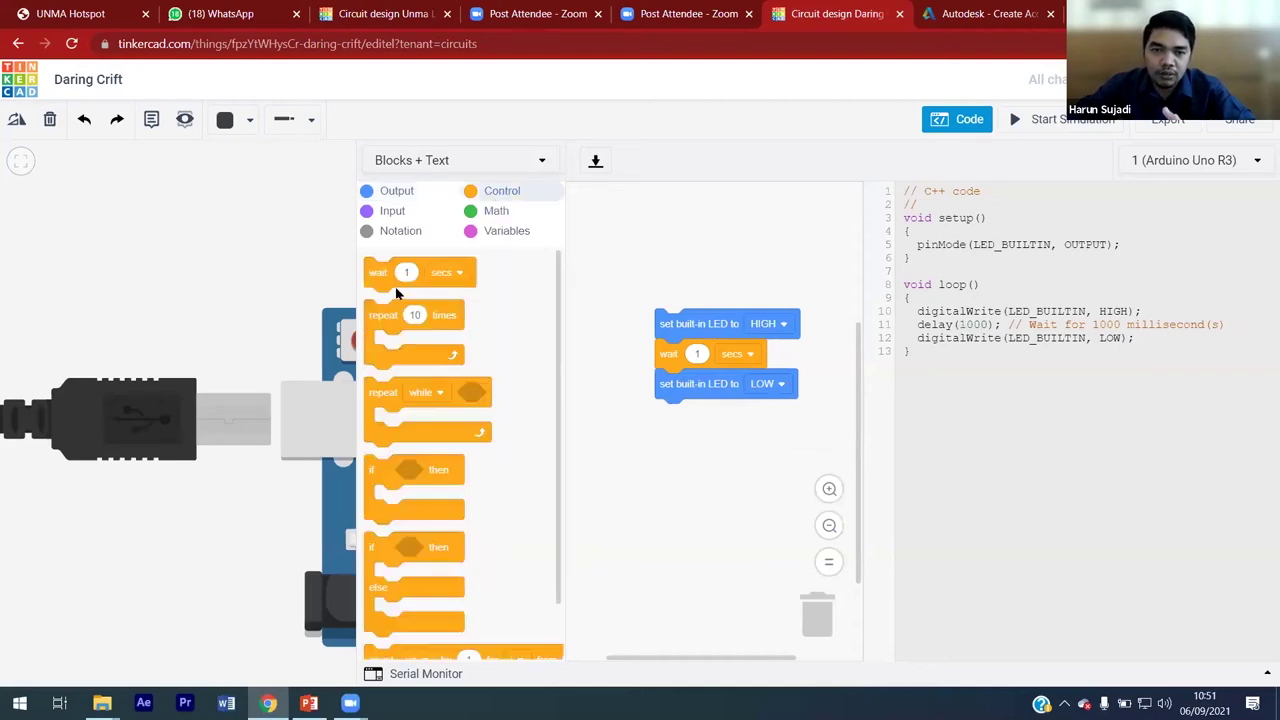
drag(378, 280, 677, 420)
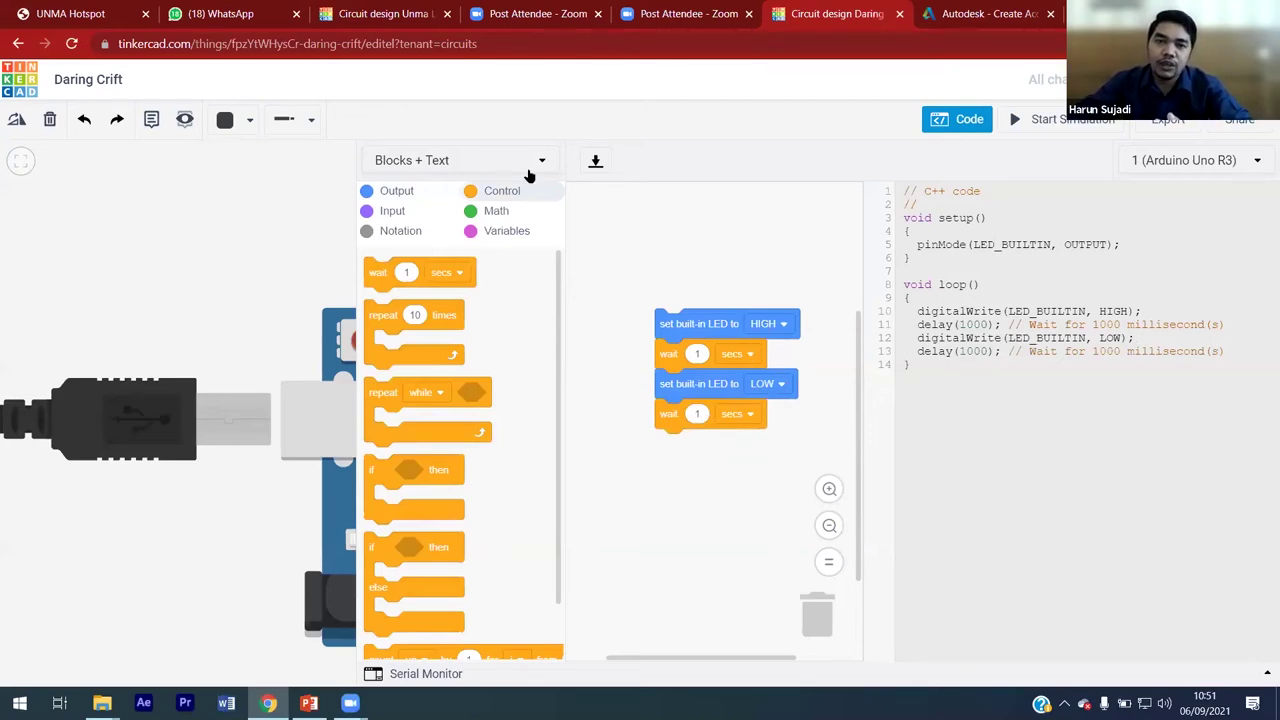
Step: Hide the program, start the simulation, set the resistor's resistance to 600 Ω while it runs, and stop it
click(965, 120)
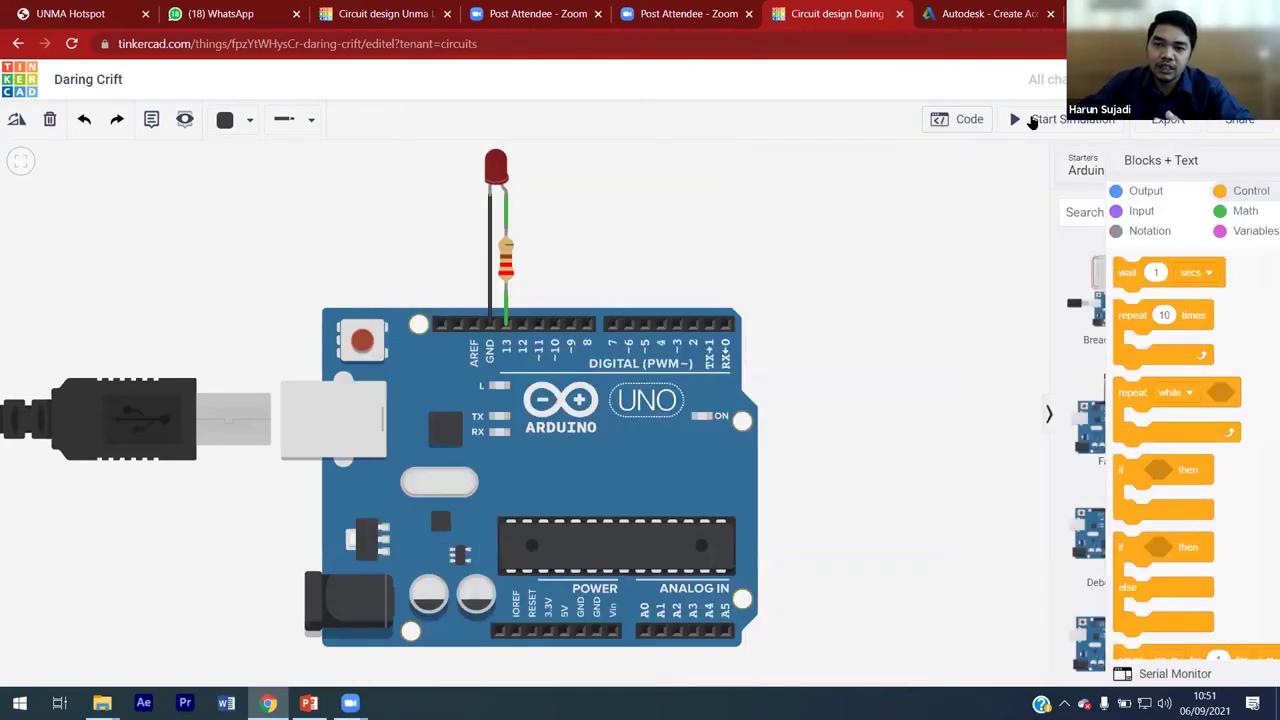
click(1022, 122)
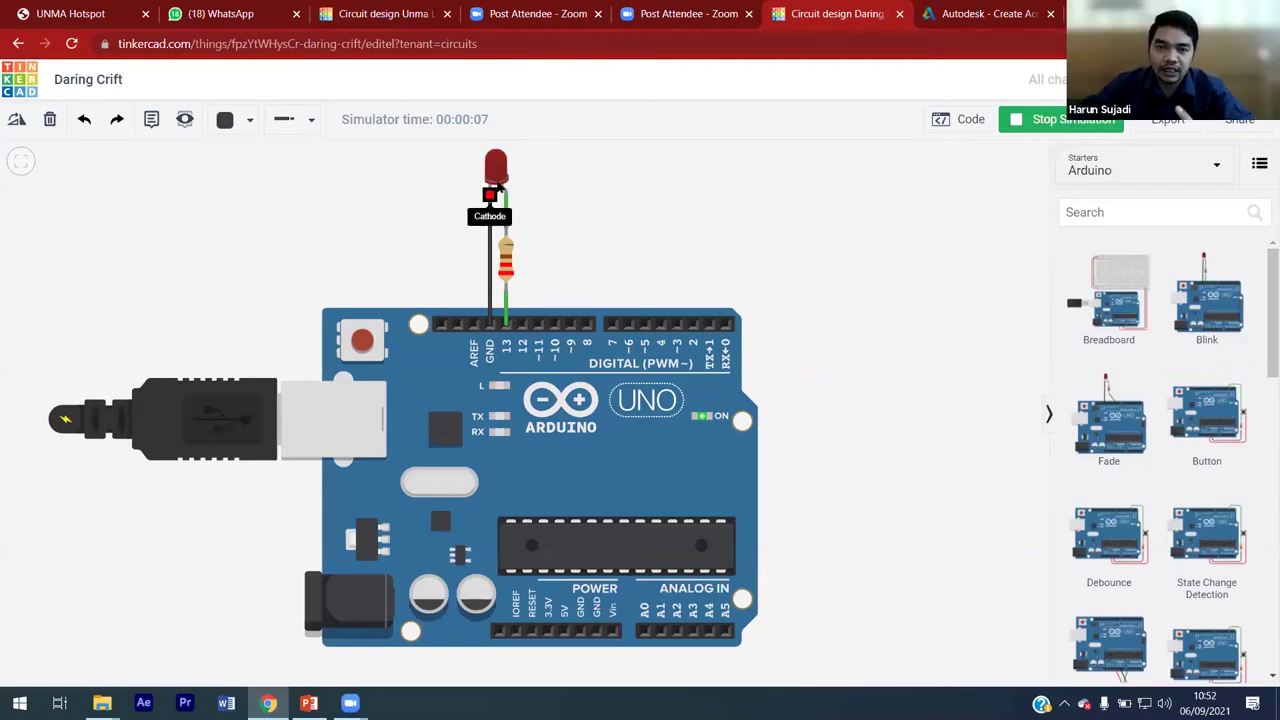
click(507, 272)
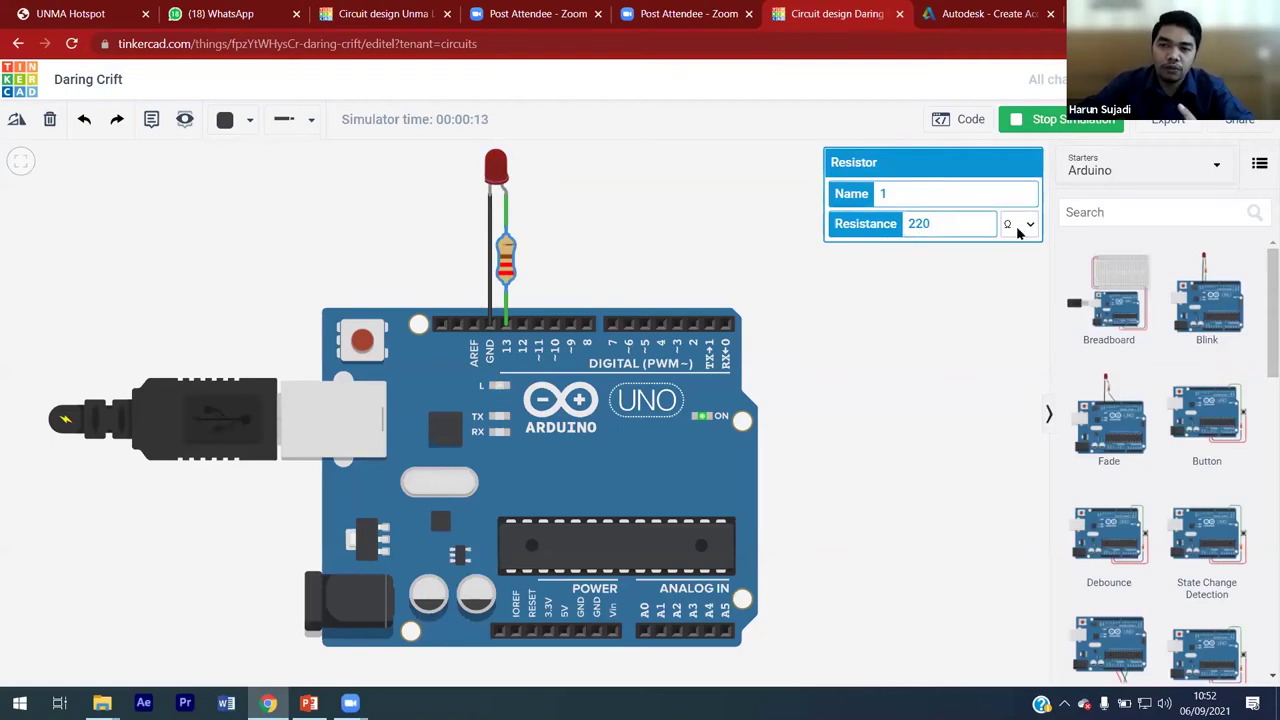
drag(966, 222, 875, 218)
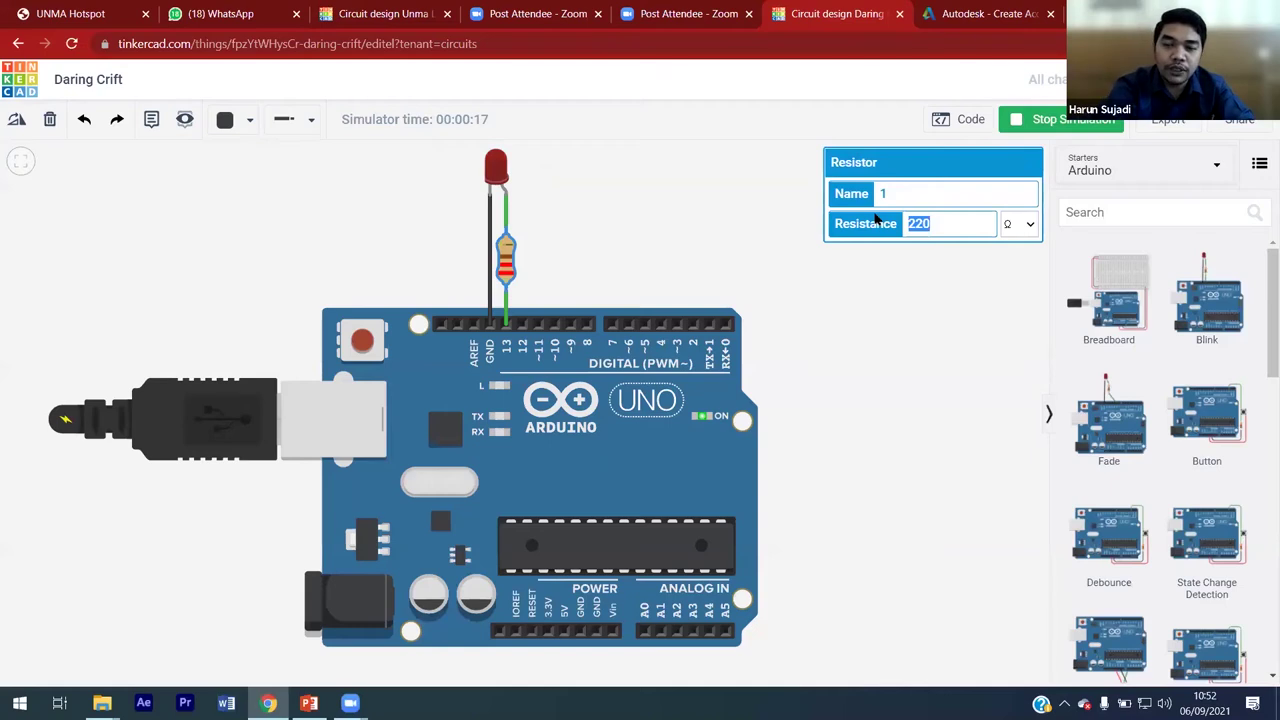
text(6)
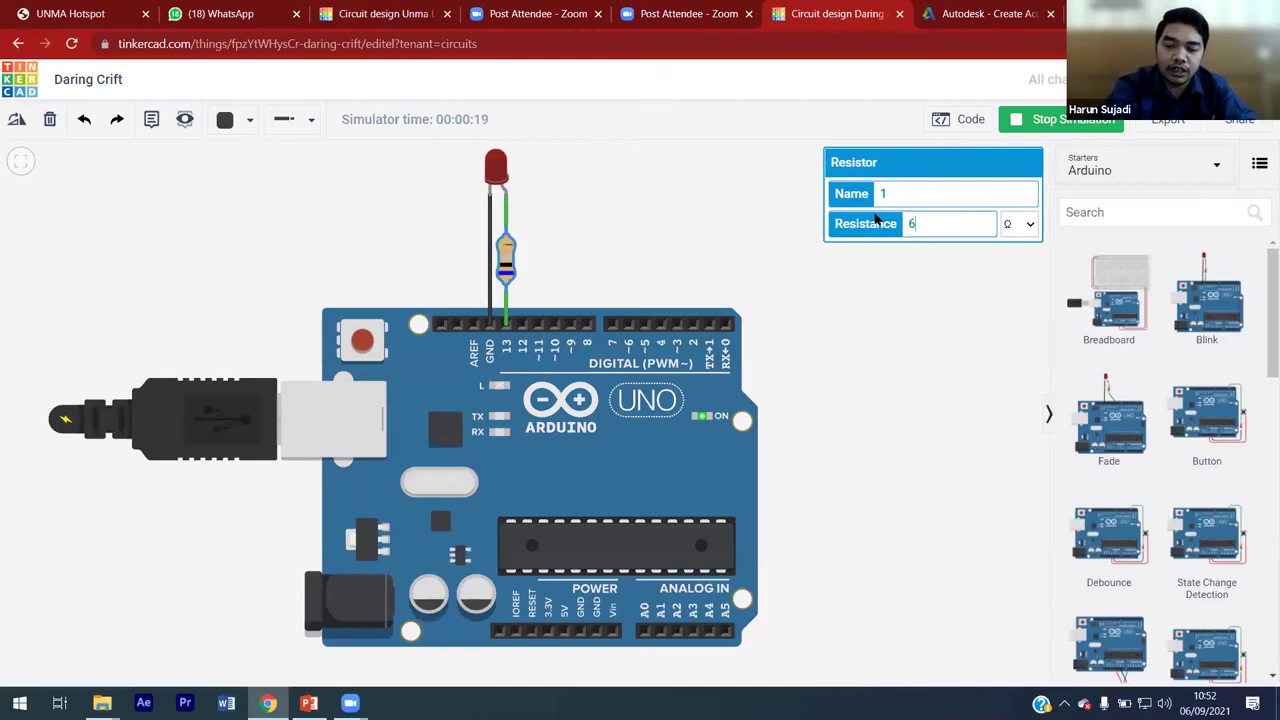
text(00)
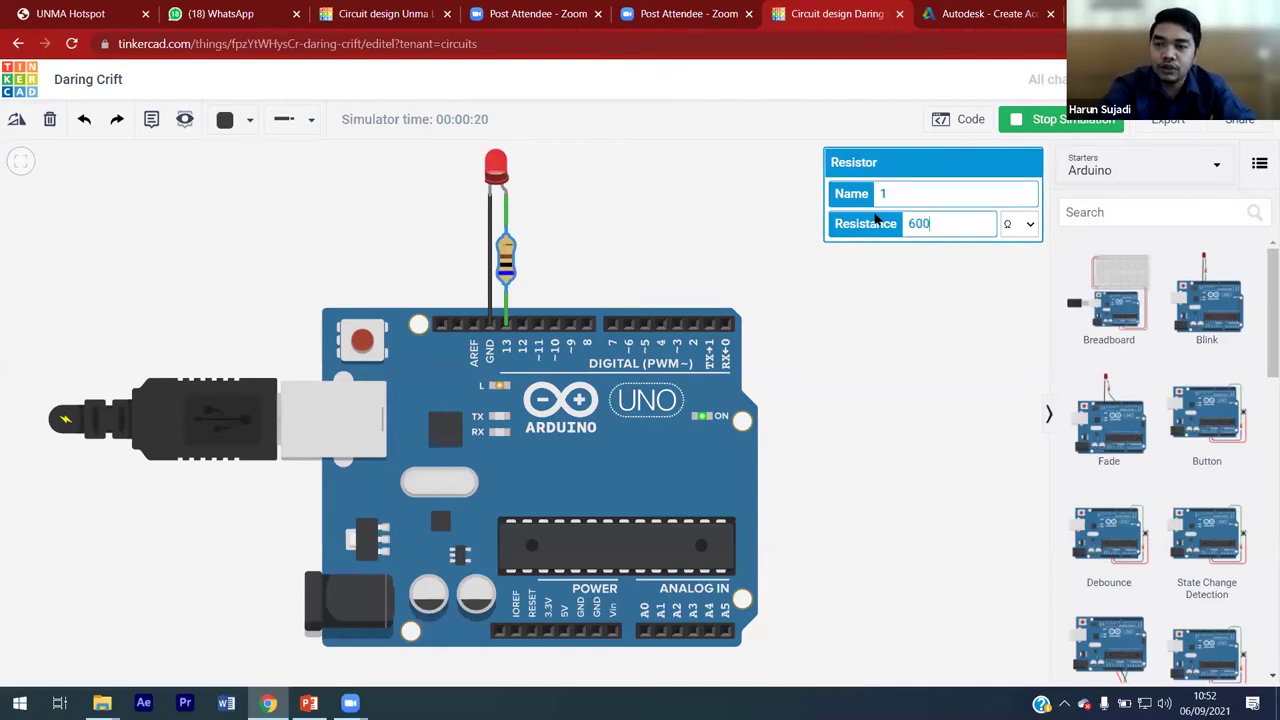
click(970, 258)
click(1060, 120)
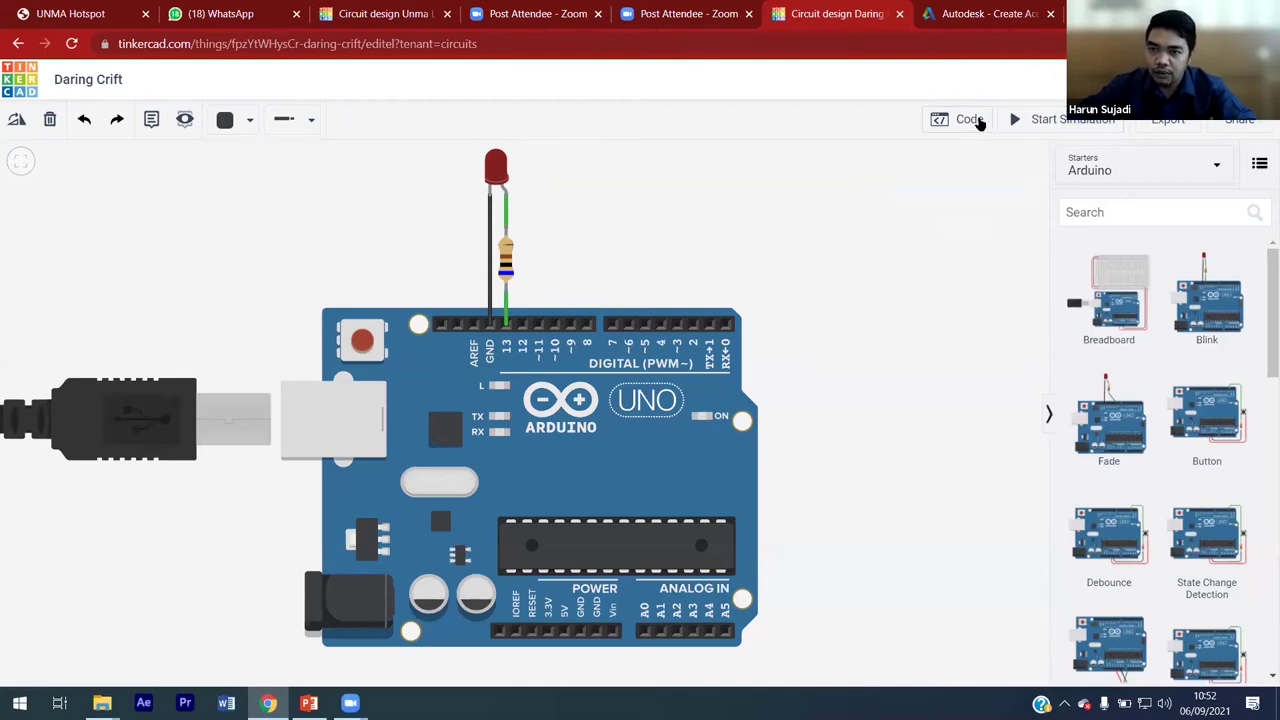
Step: Check the resistor's properties and rerun the simulation to watch the LED, and stop it
click(508, 253)
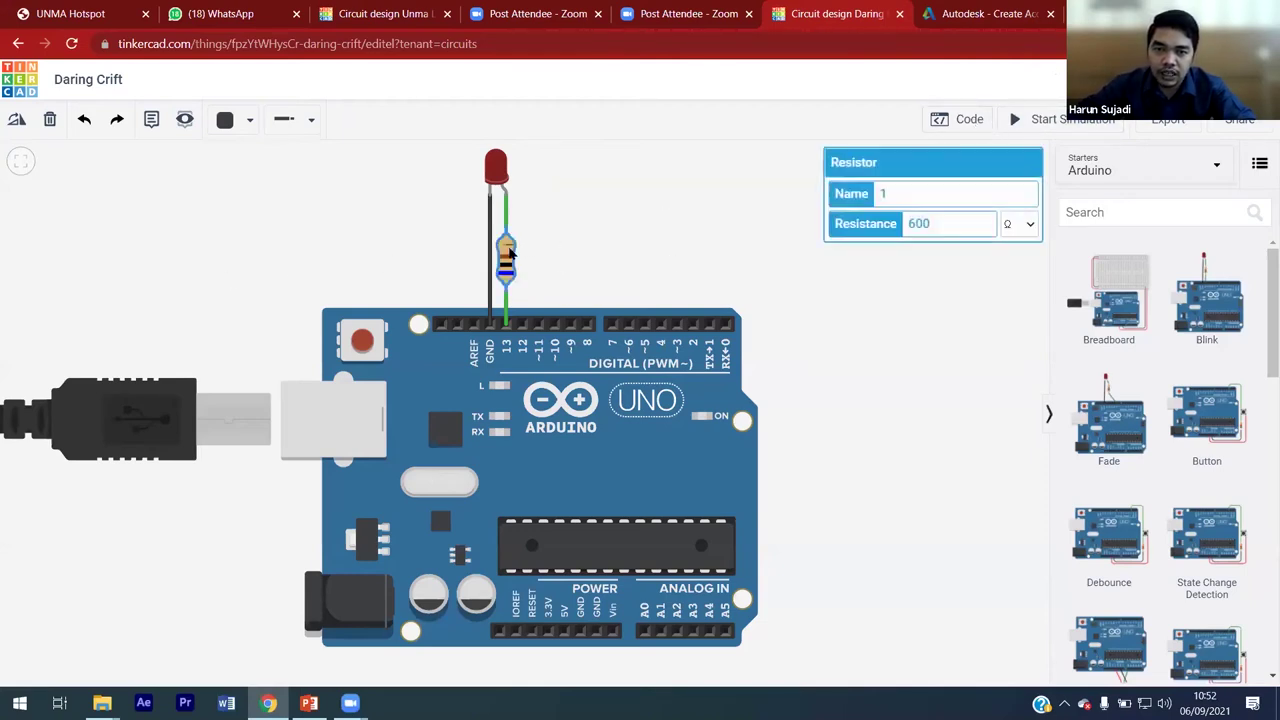
click(905, 305)
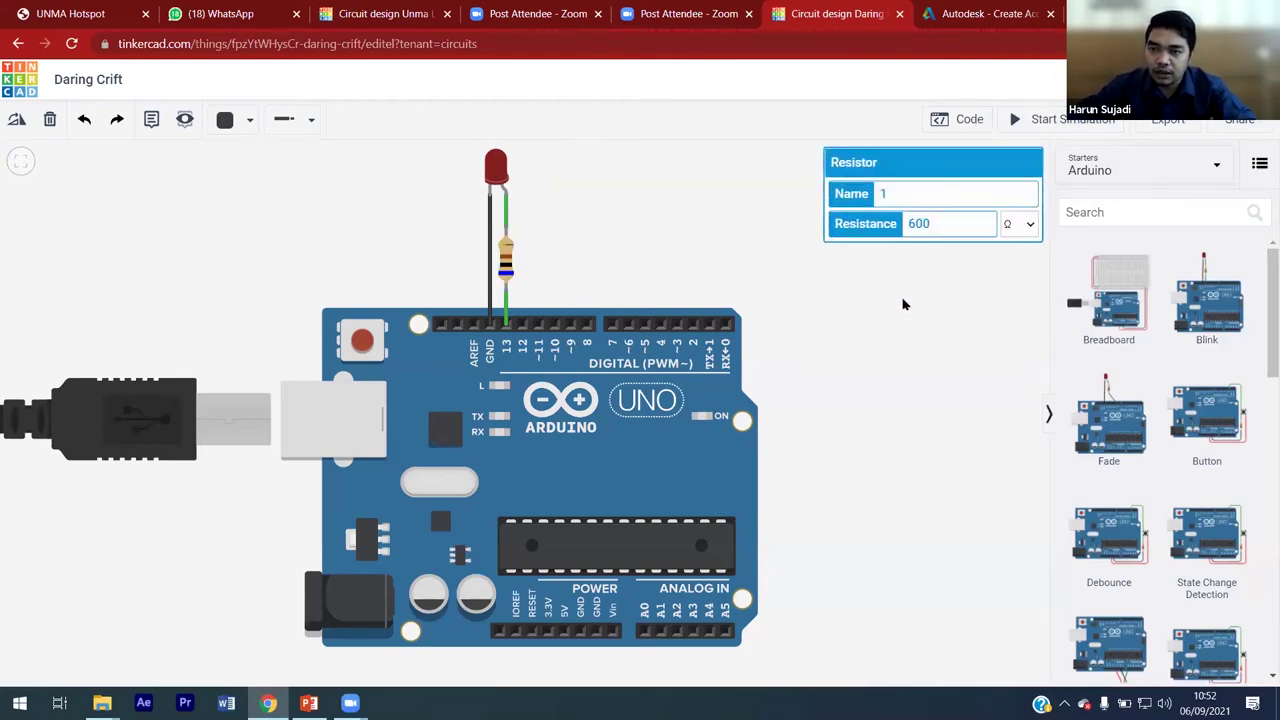
click(1033, 130)
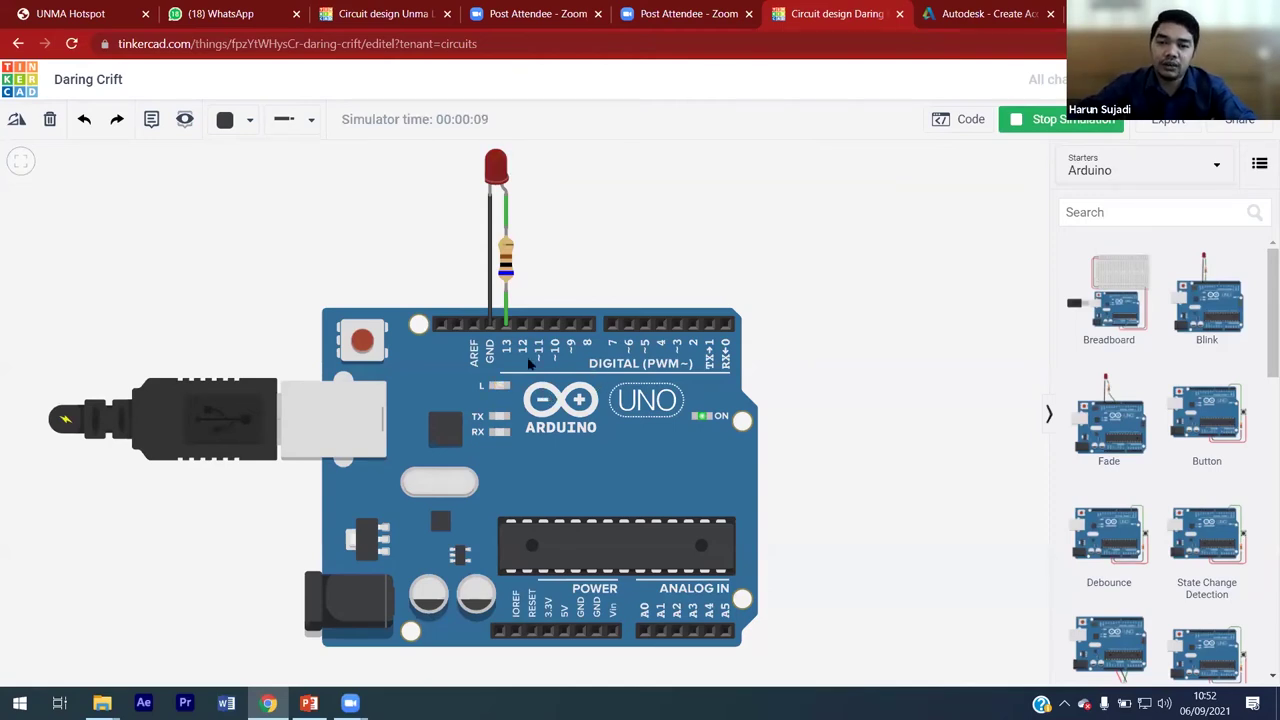
click(1022, 119)
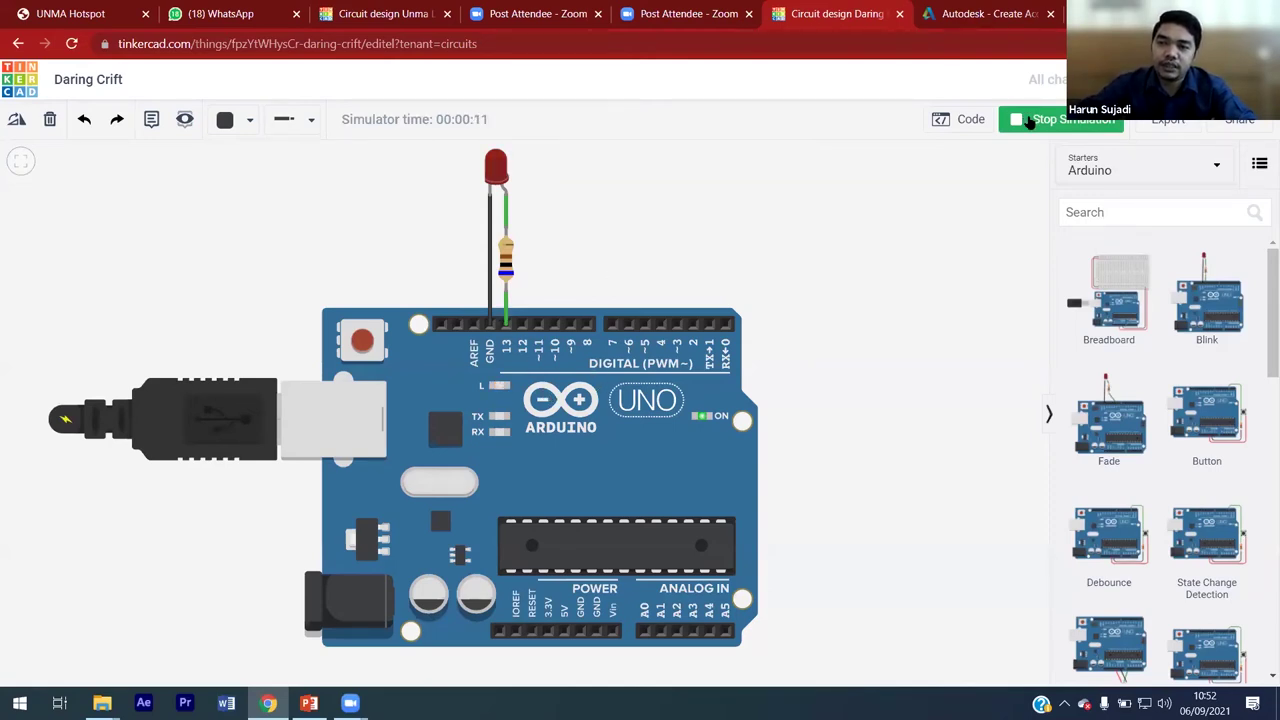
Step: Briefly view the block program, and set the resistor's resistance to 220 Ω
click(958, 119)
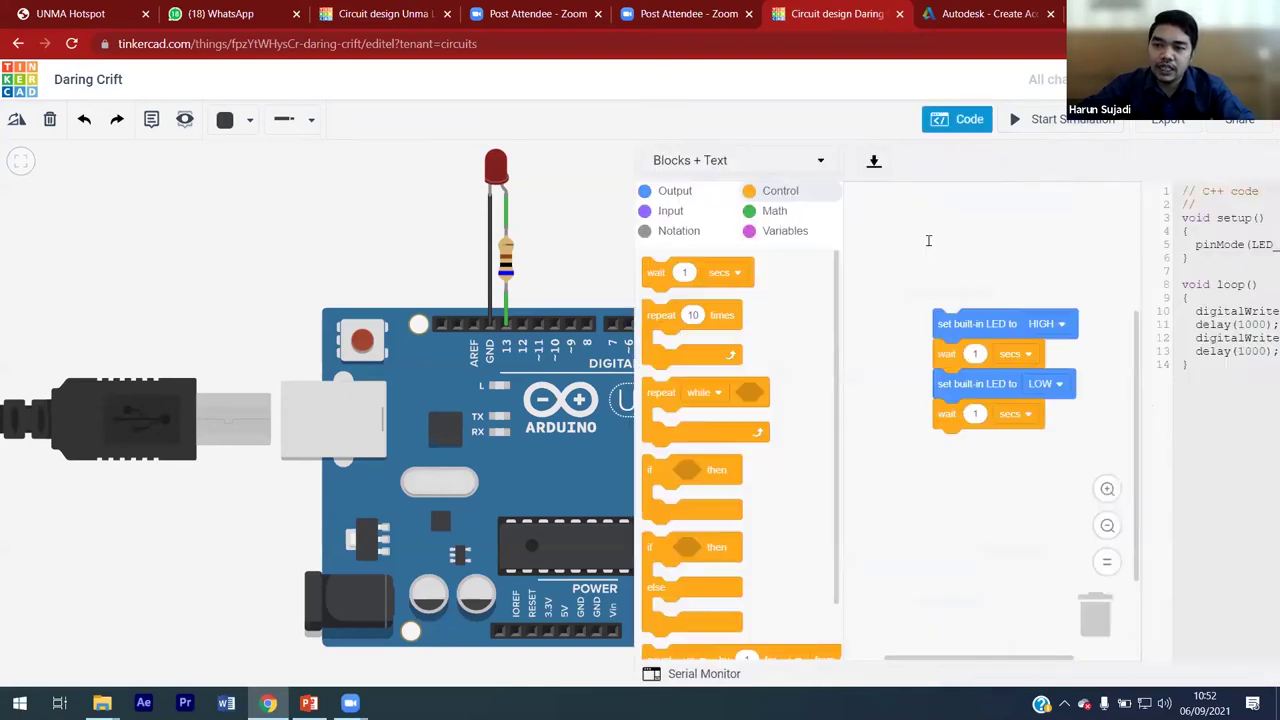
click(963, 117)
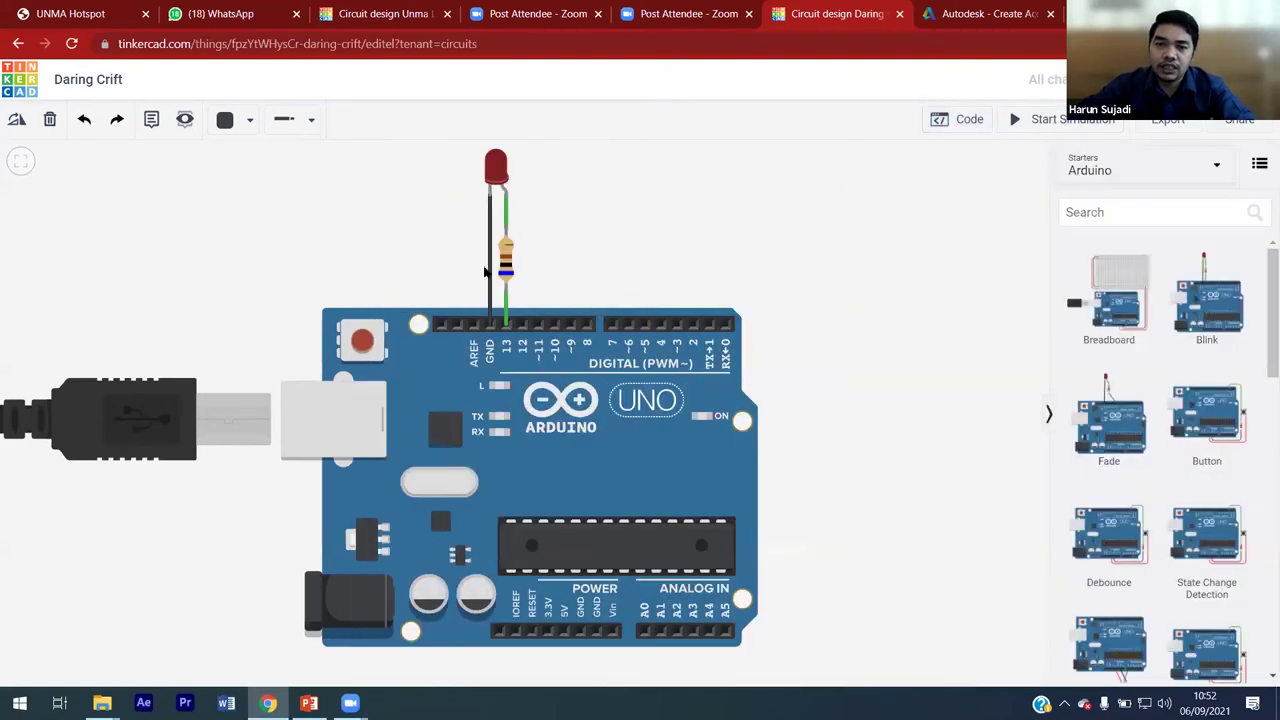
key(Tab)
text(2)
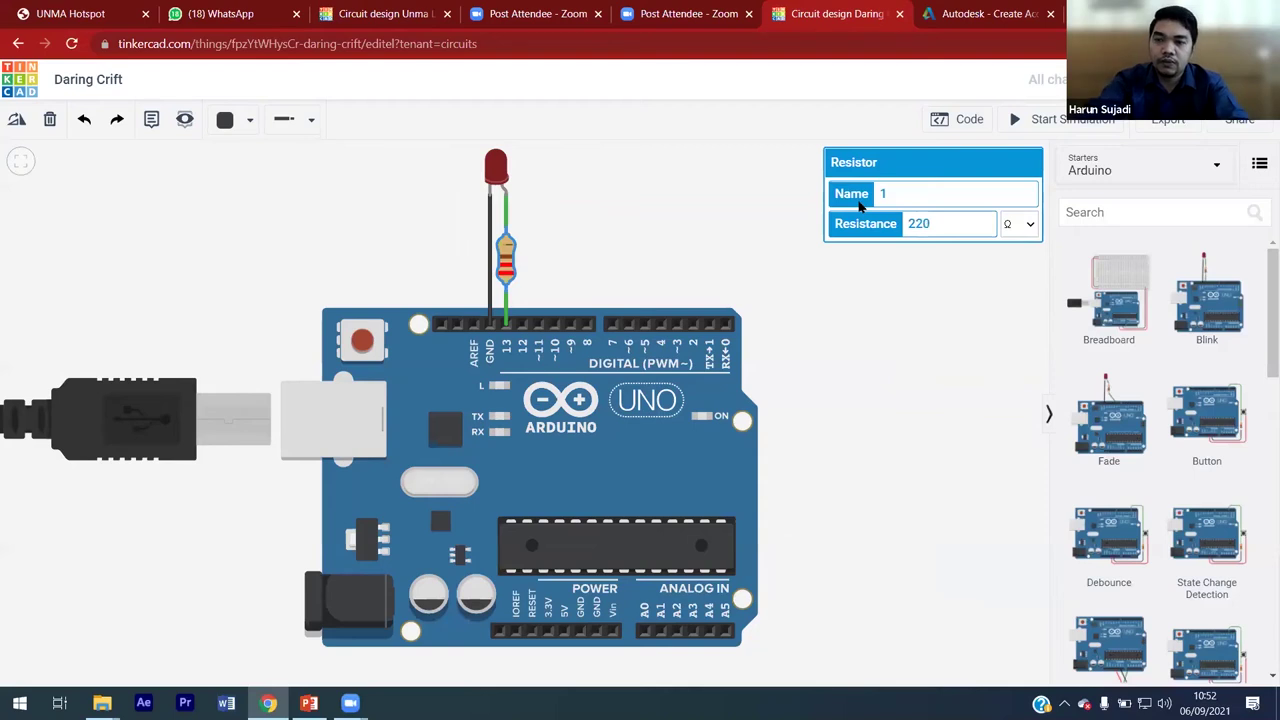
click(890, 255)
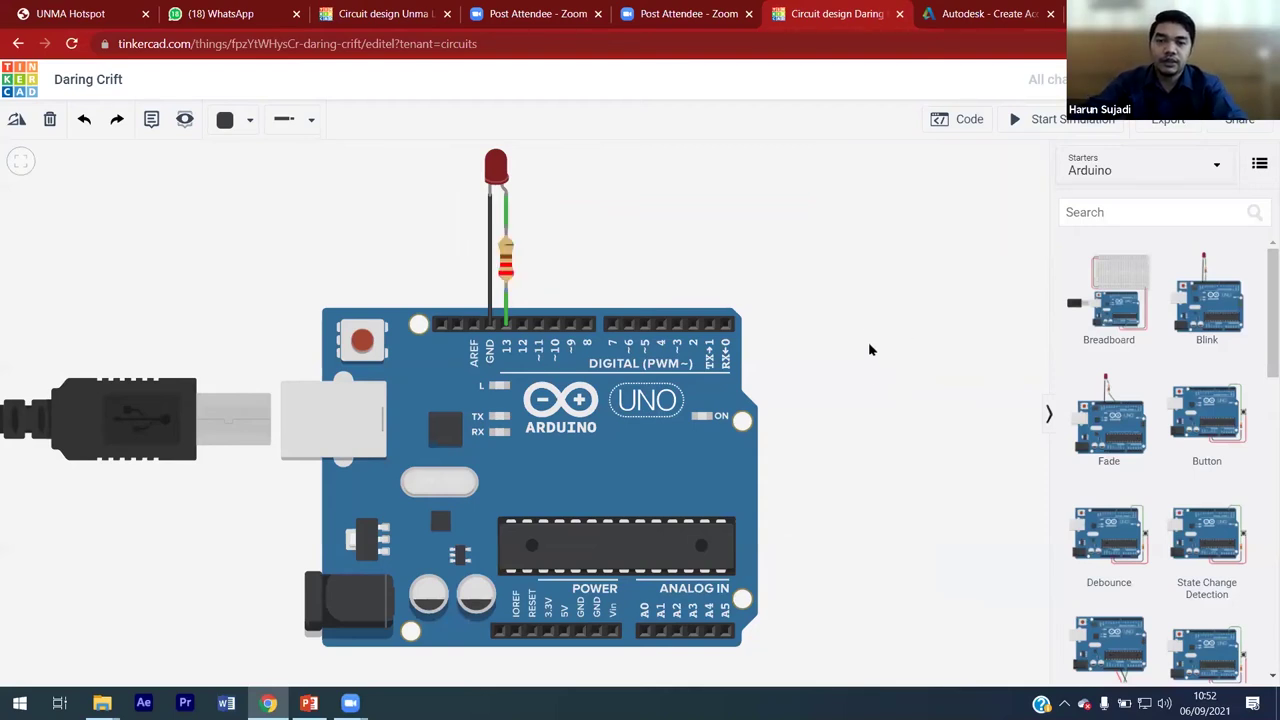
Step: Set the resistance of the resistor wired to the LED to 500 kΩ
click(505, 263)
drag(950, 229, 867, 216)
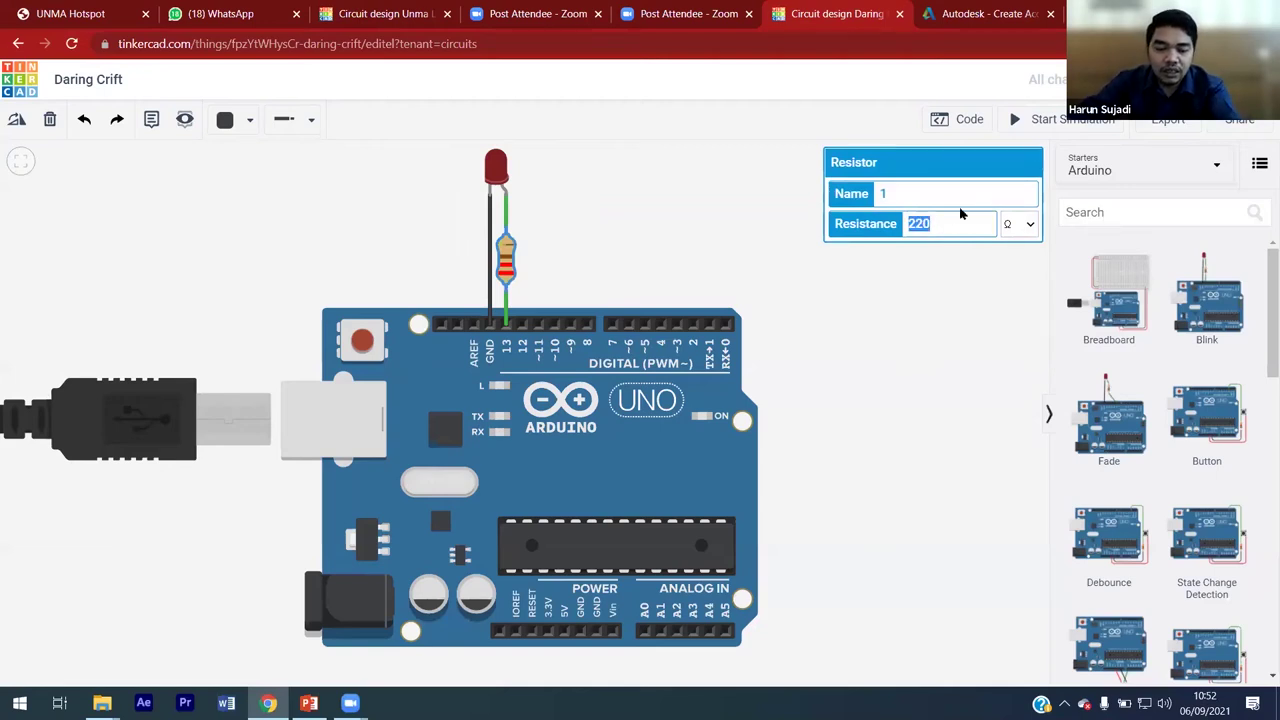
text(500-)
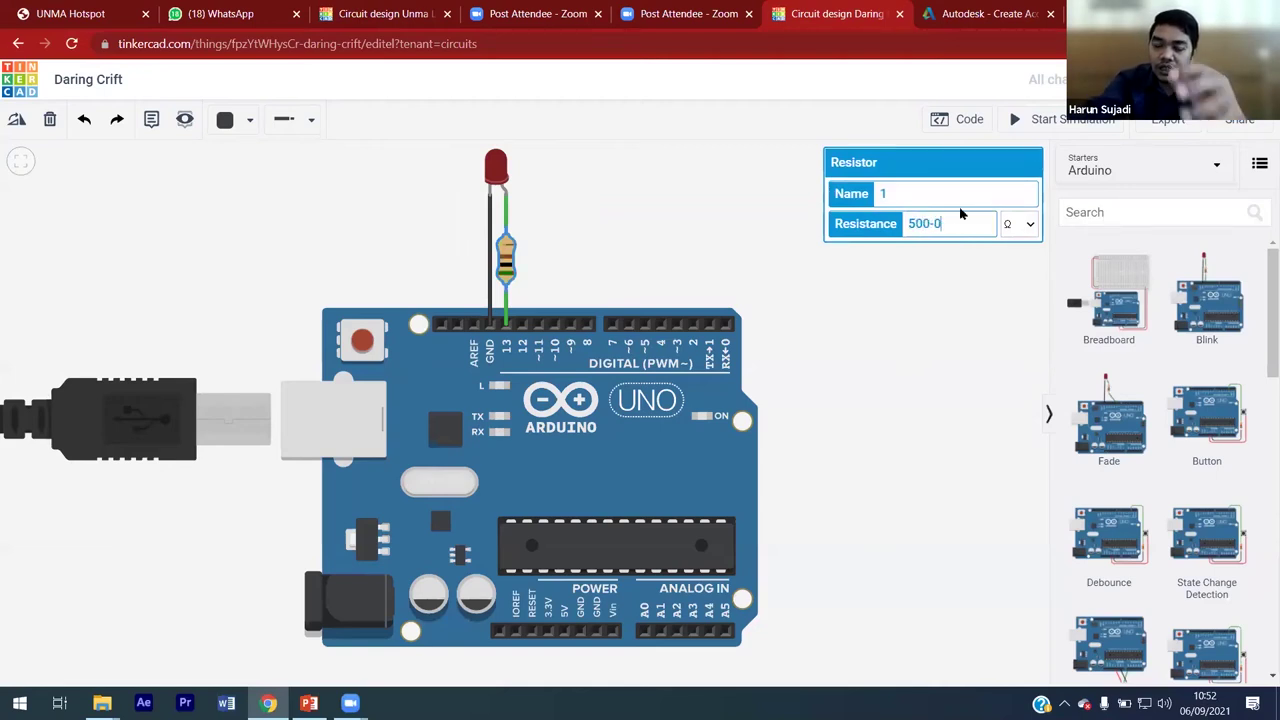
click(1031, 224)
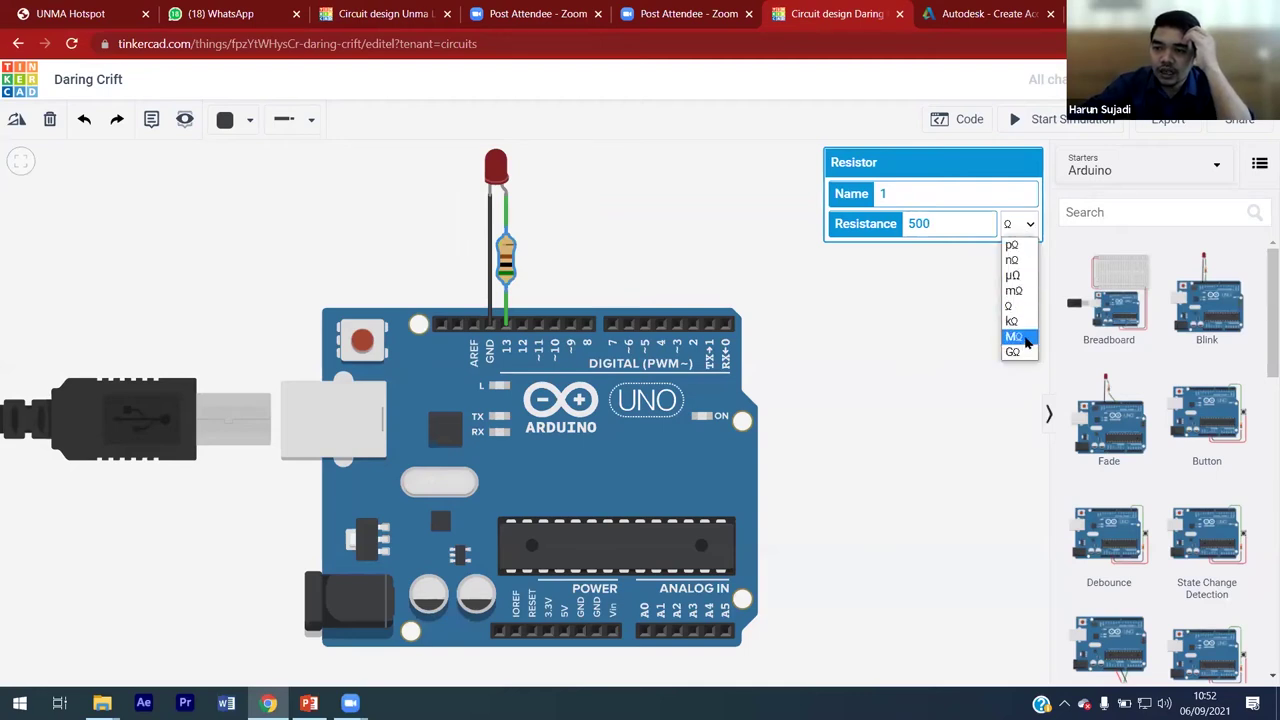
click(985, 334)
Step: Run the simulation to watch the LED, briefly view the block program, and stop the simulation
click(1062, 121)
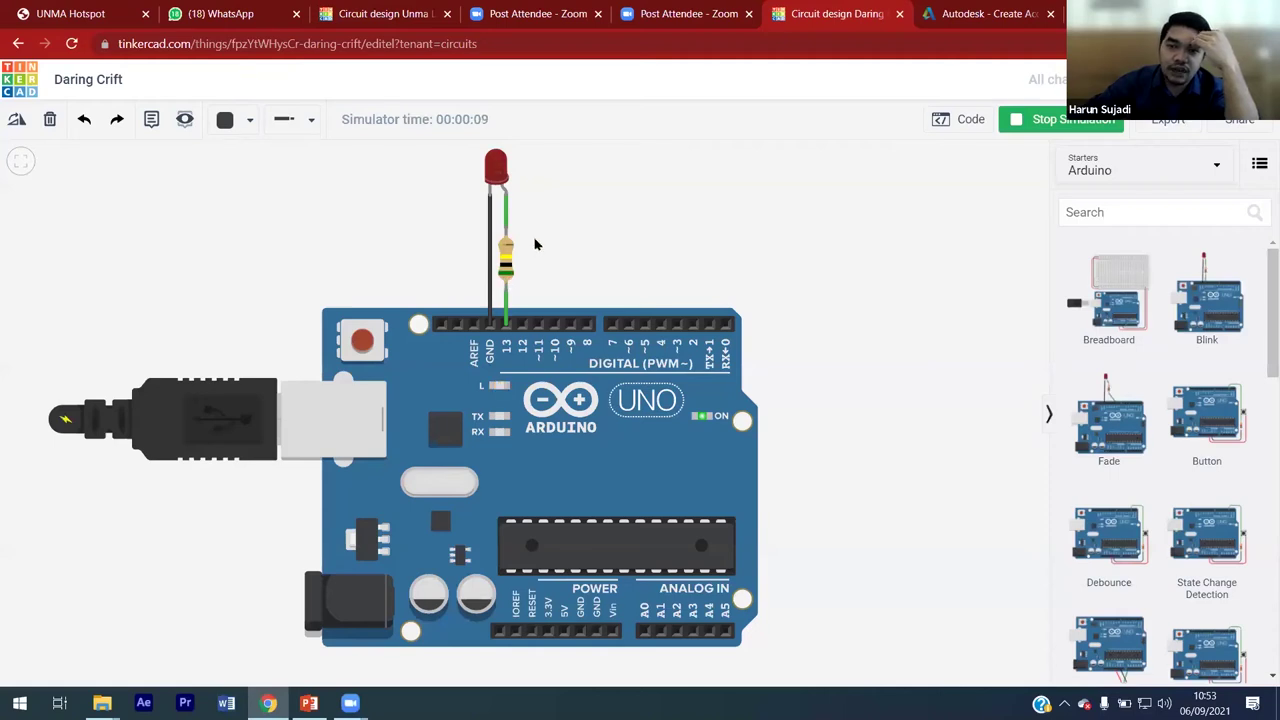
click(976, 120)
click(1028, 120)
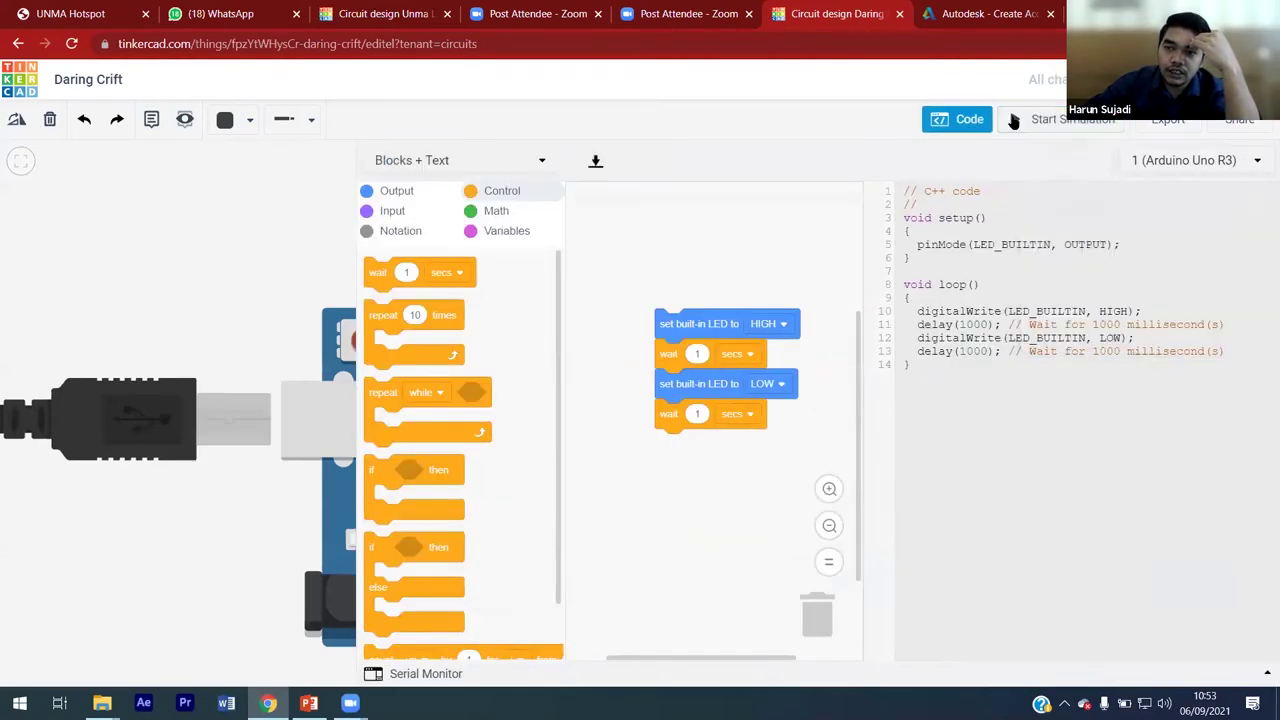
click(942, 120)
Step: Set the resistor's resistance to 220 Ω, and run the simulation to watch the LED before stopping it
click(506, 265)
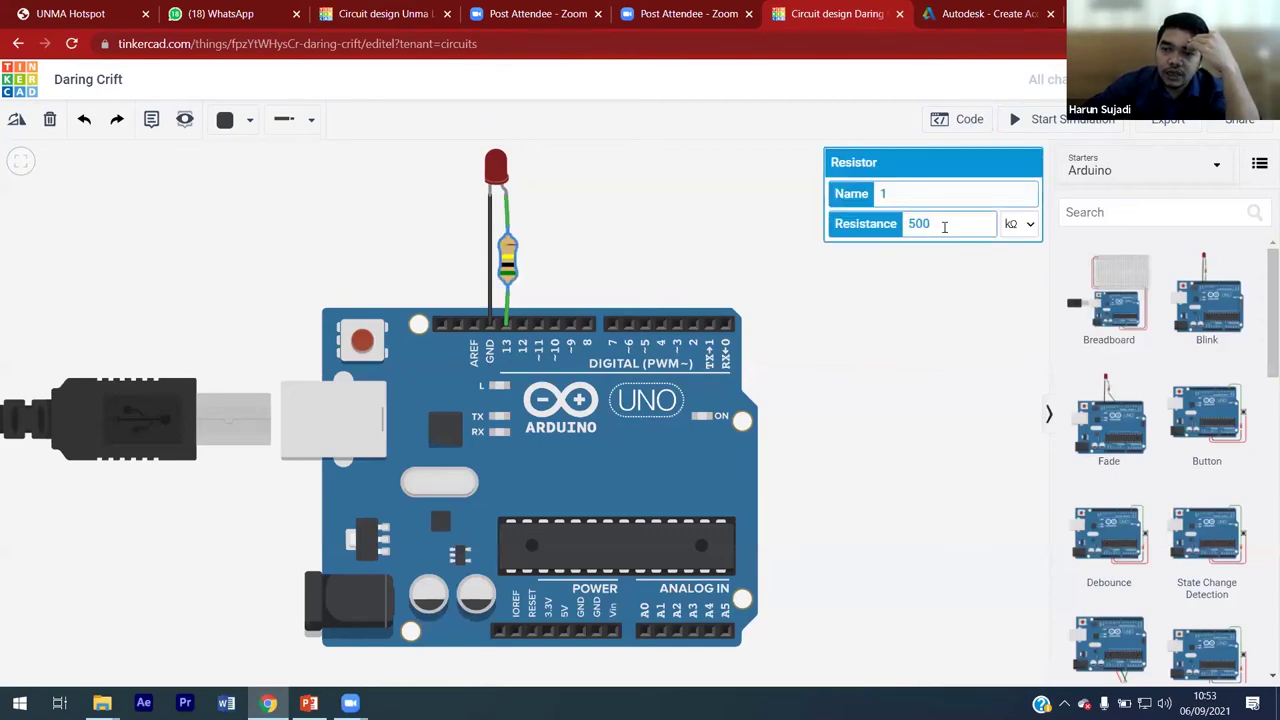
click(1030, 229)
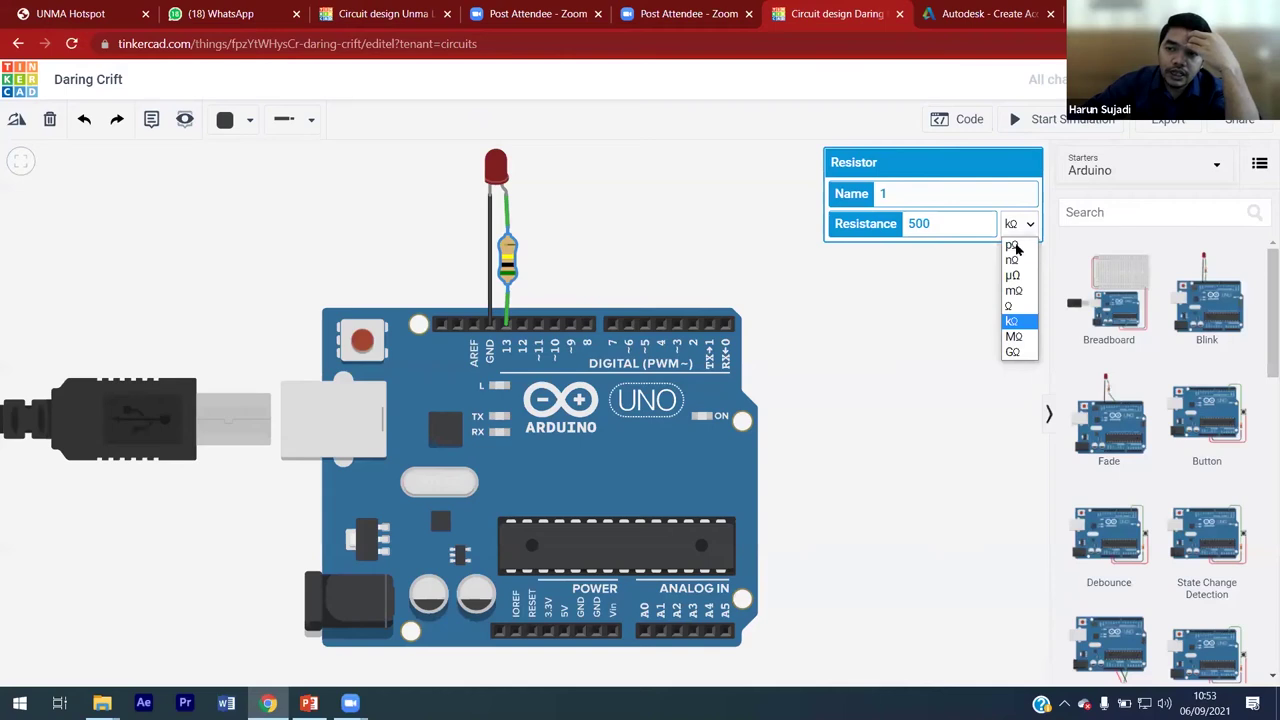
click(1020, 310)
drag(948, 231, 878, 220)
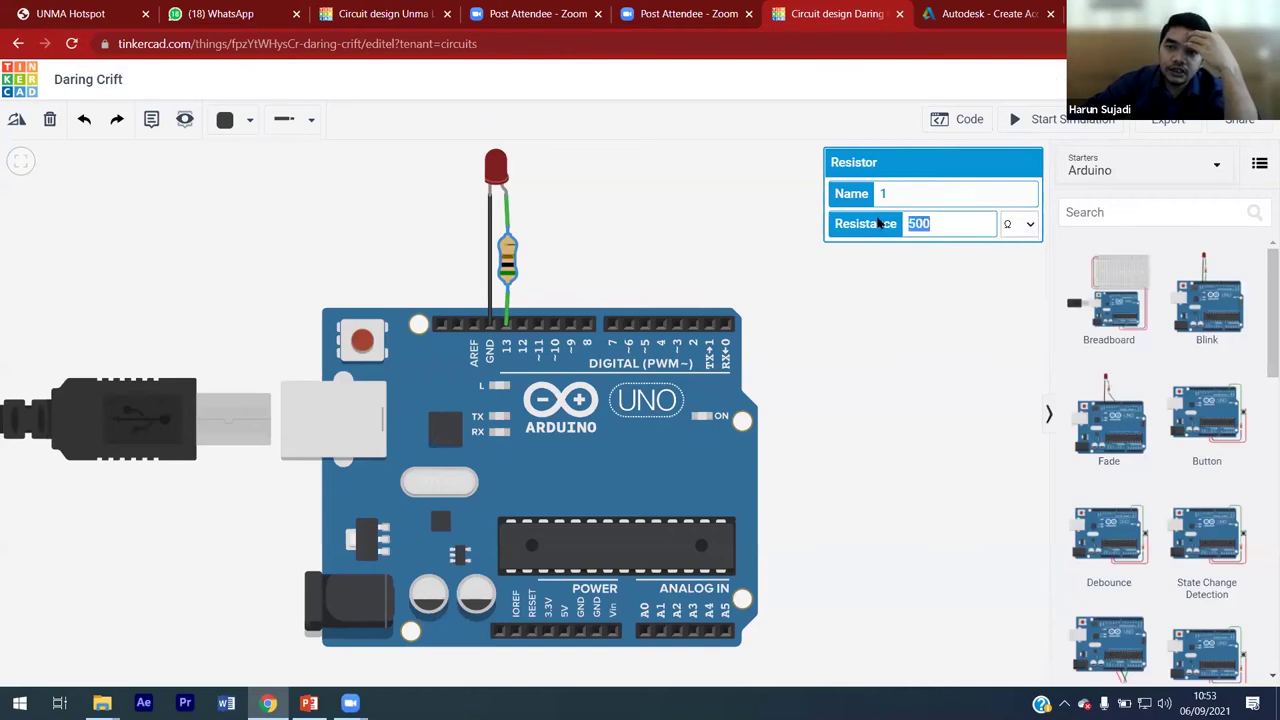
text(220)
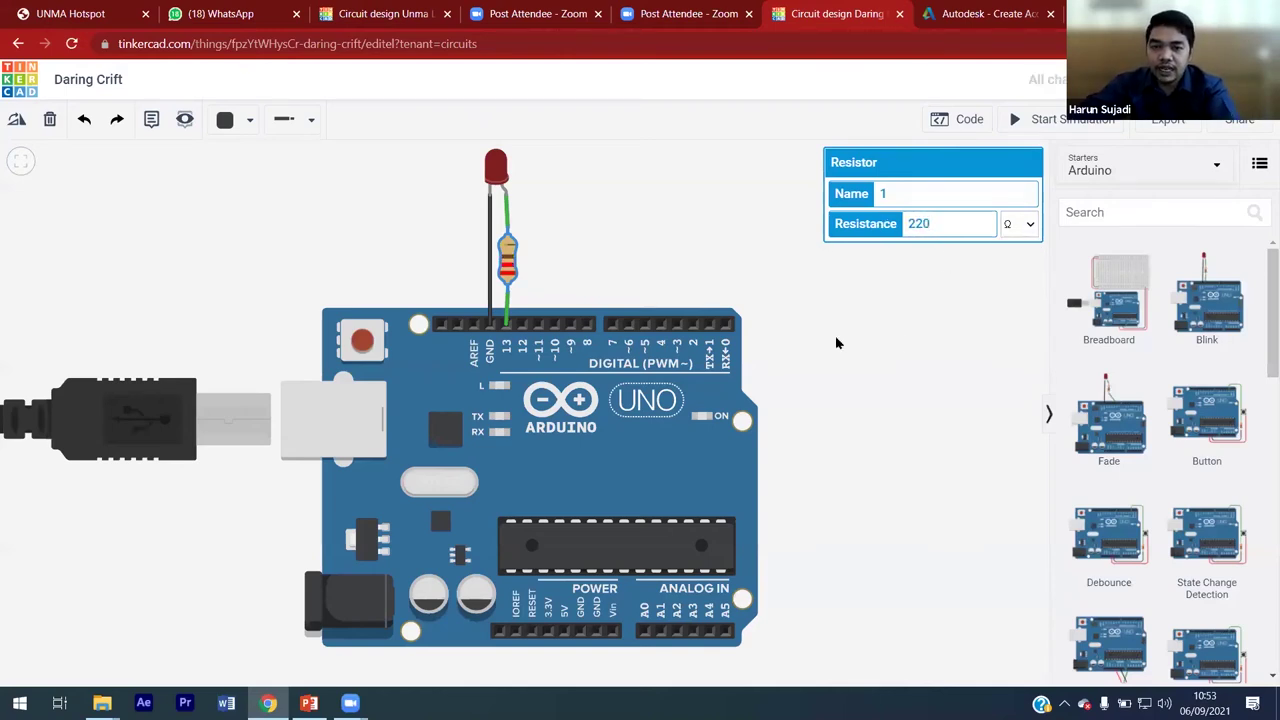
click(908, 334)
click(1077, 127)
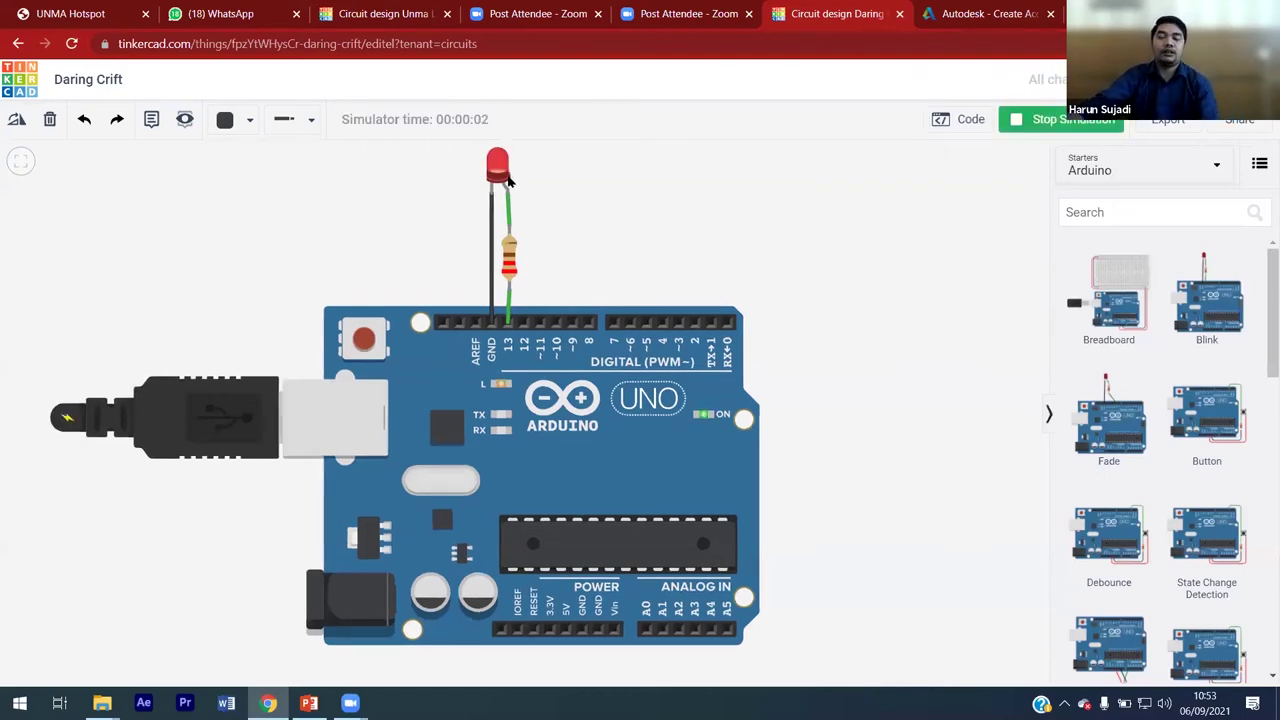
click(1032, 126)
Step: Delete the Arduino Uno board along with its code, and delete the LED
scroll(768, 253, down, 1)
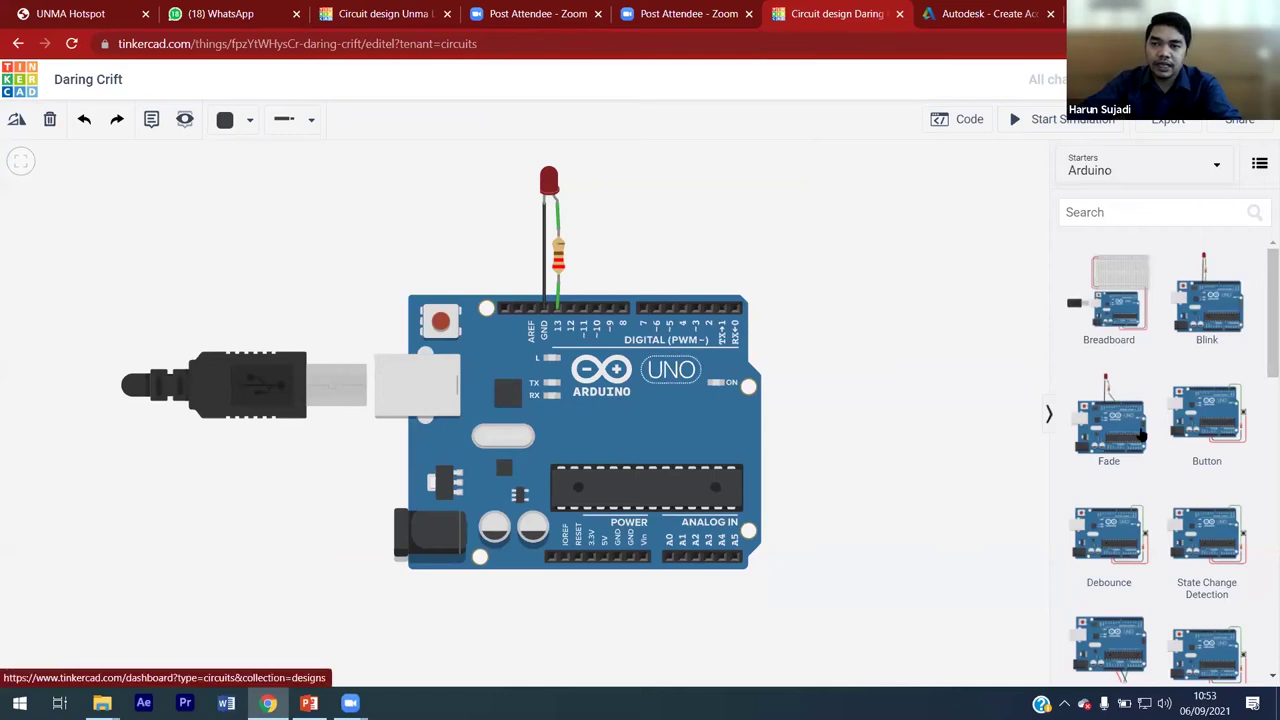
click(701, 392)
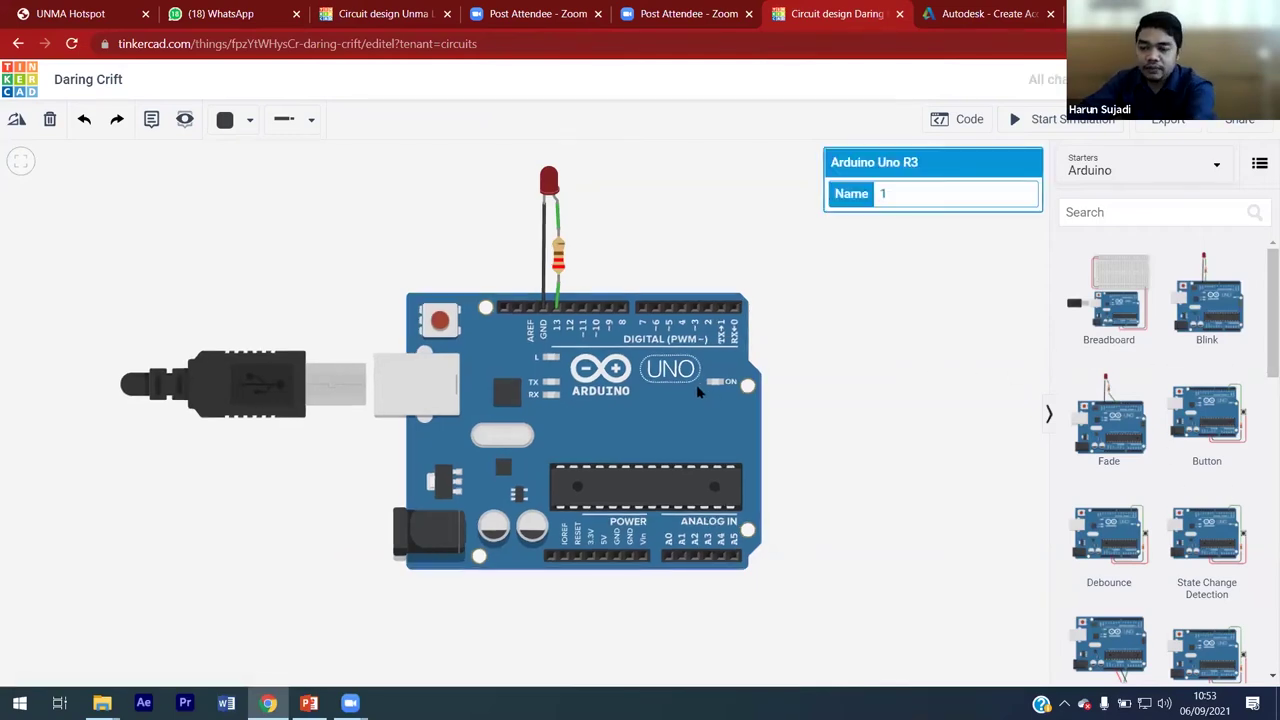
key(Delete)
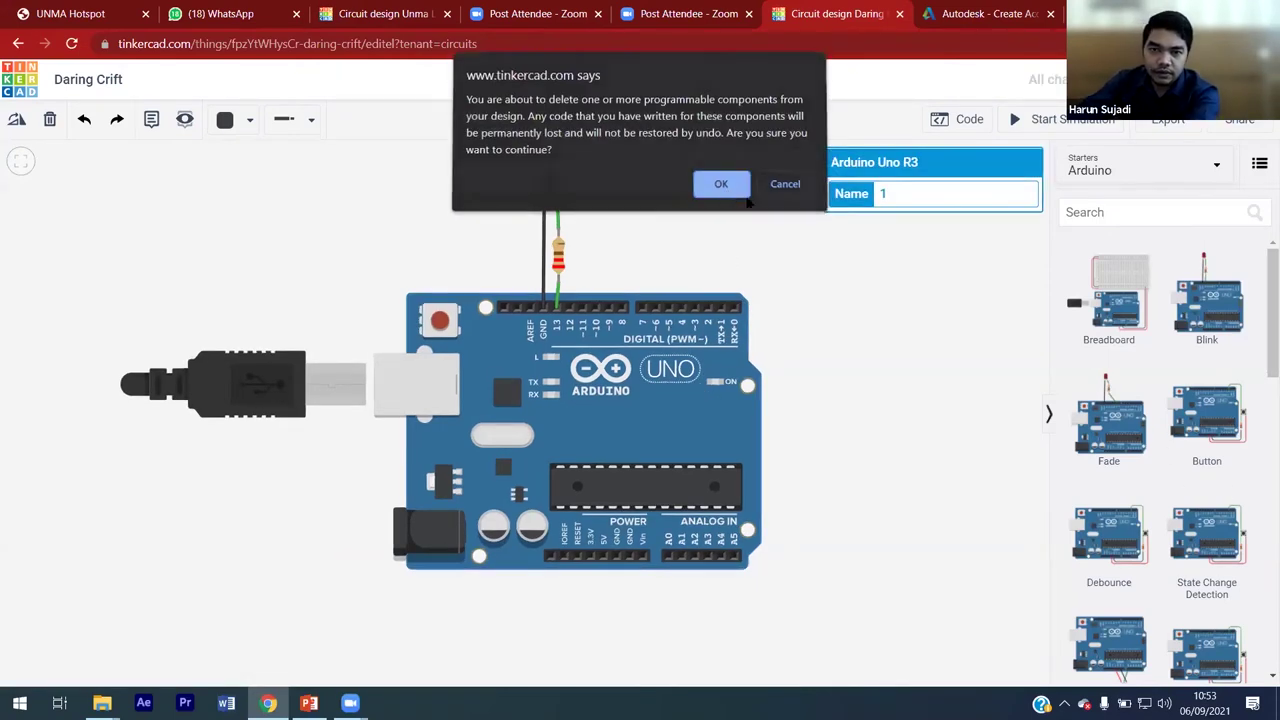
click(722, 185)
drag(494, 160, 606, 310)
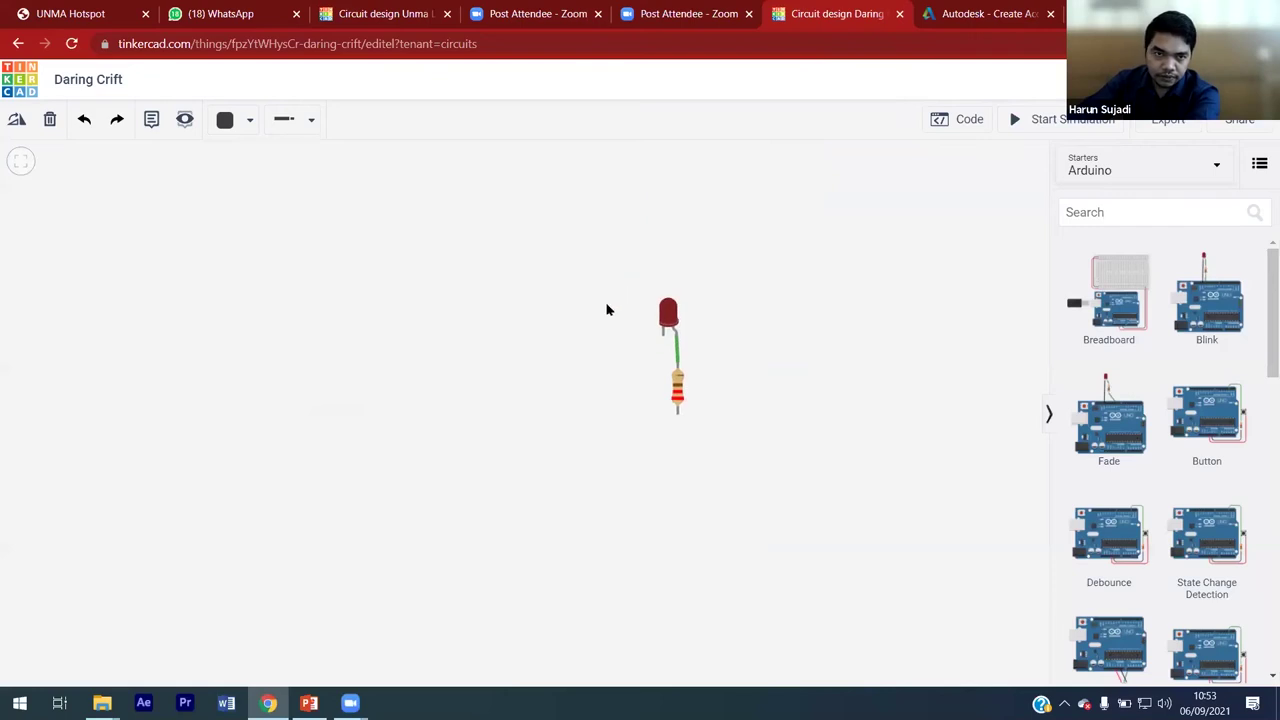
click(674, 316)
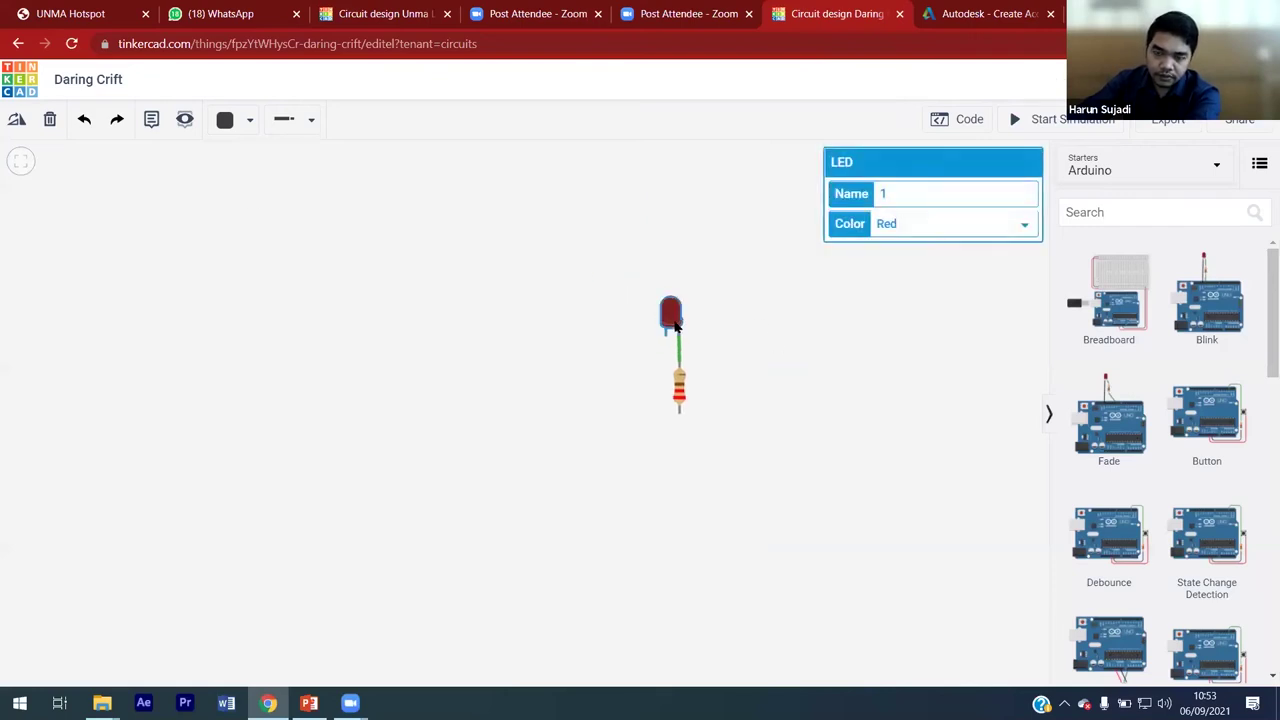
key(Delete)
Step: Discard the stray wire started at the resistor's end, and delete the remaining resistor to empty the workspace
click(679, 361)
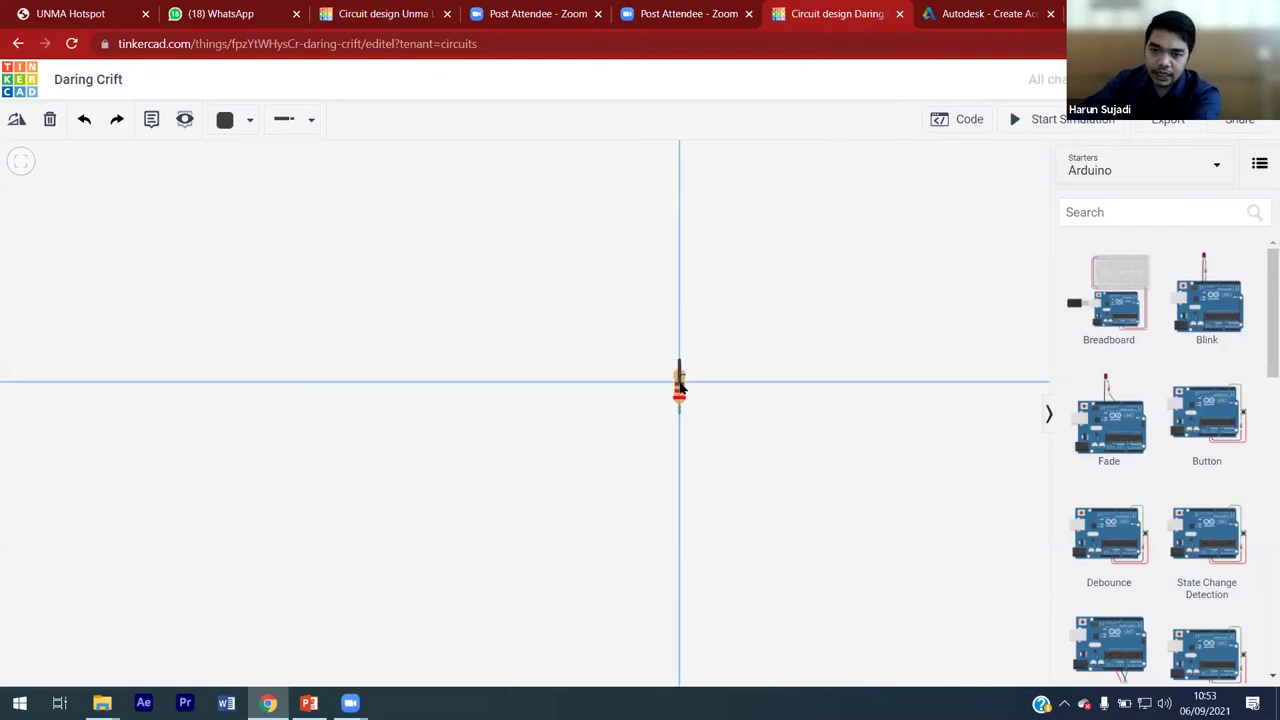
click(703, 442)
click(656, 356)
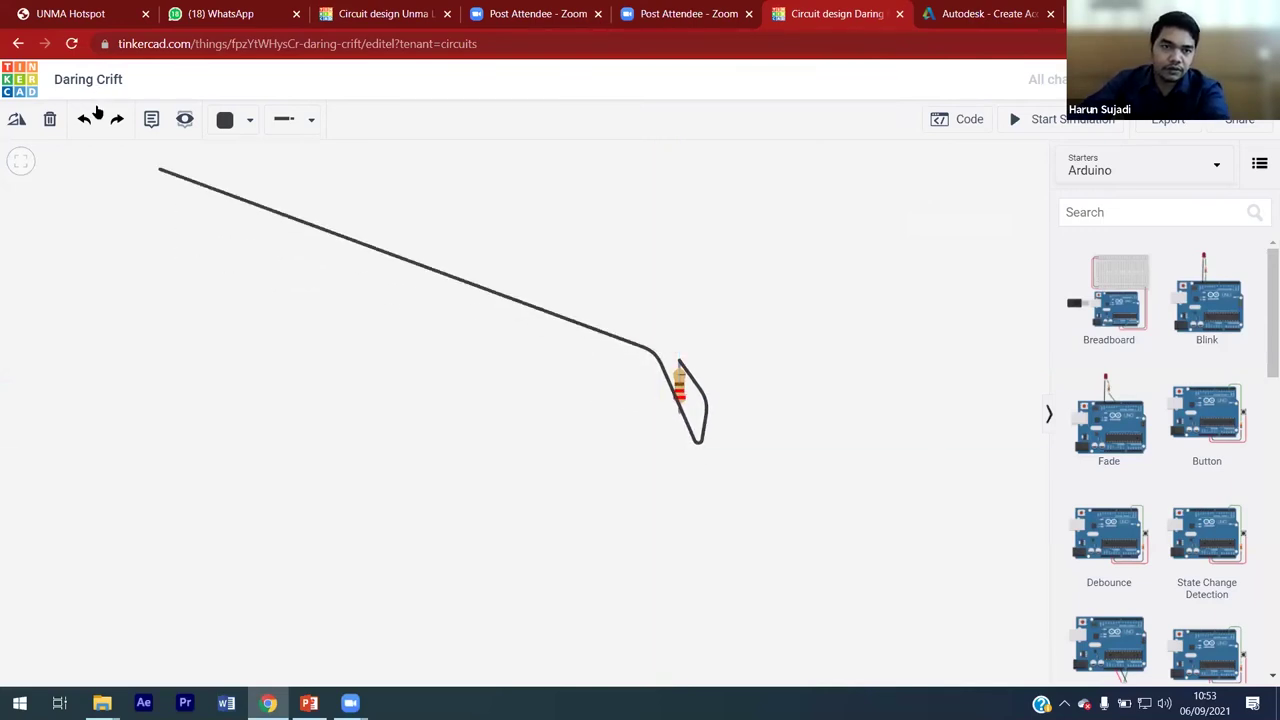
click(50, 120)
click(680, 384)
click(50, 120)
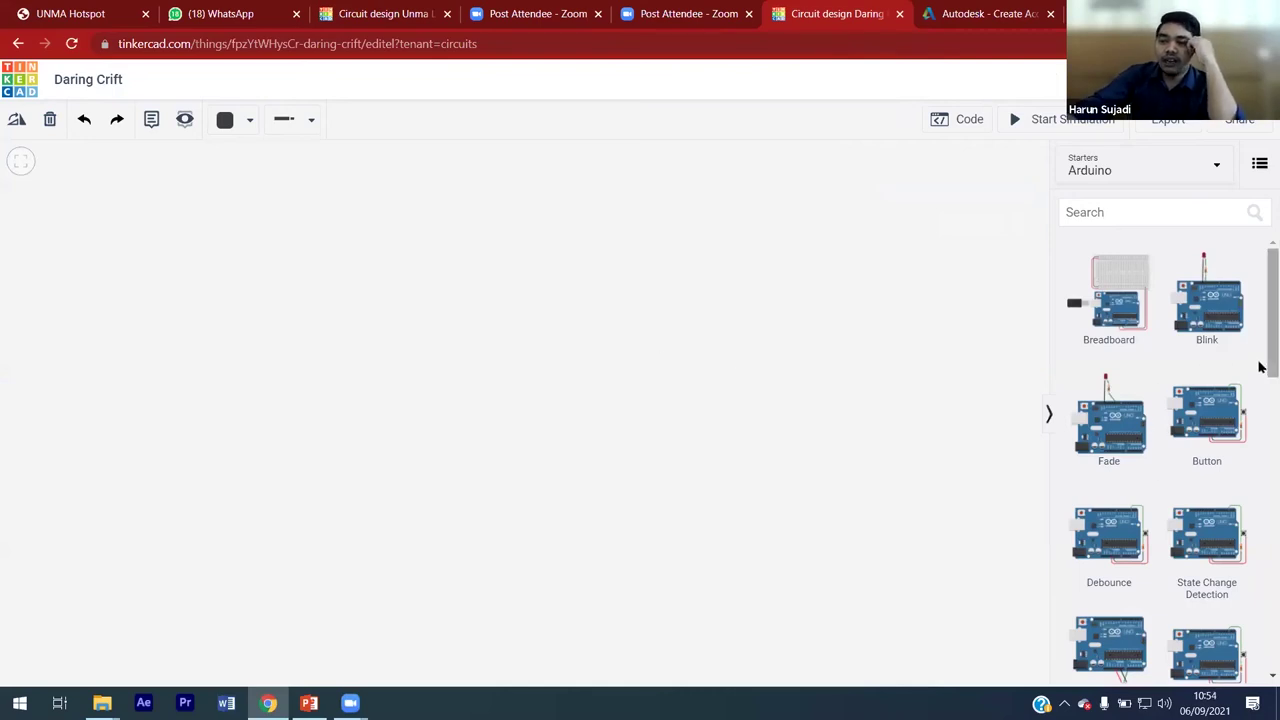
Step: Open the "Praktikum Lampu Merah" circuit from the dashboard for editing, and check its component list
drag(1260, 363, 1260, 314)
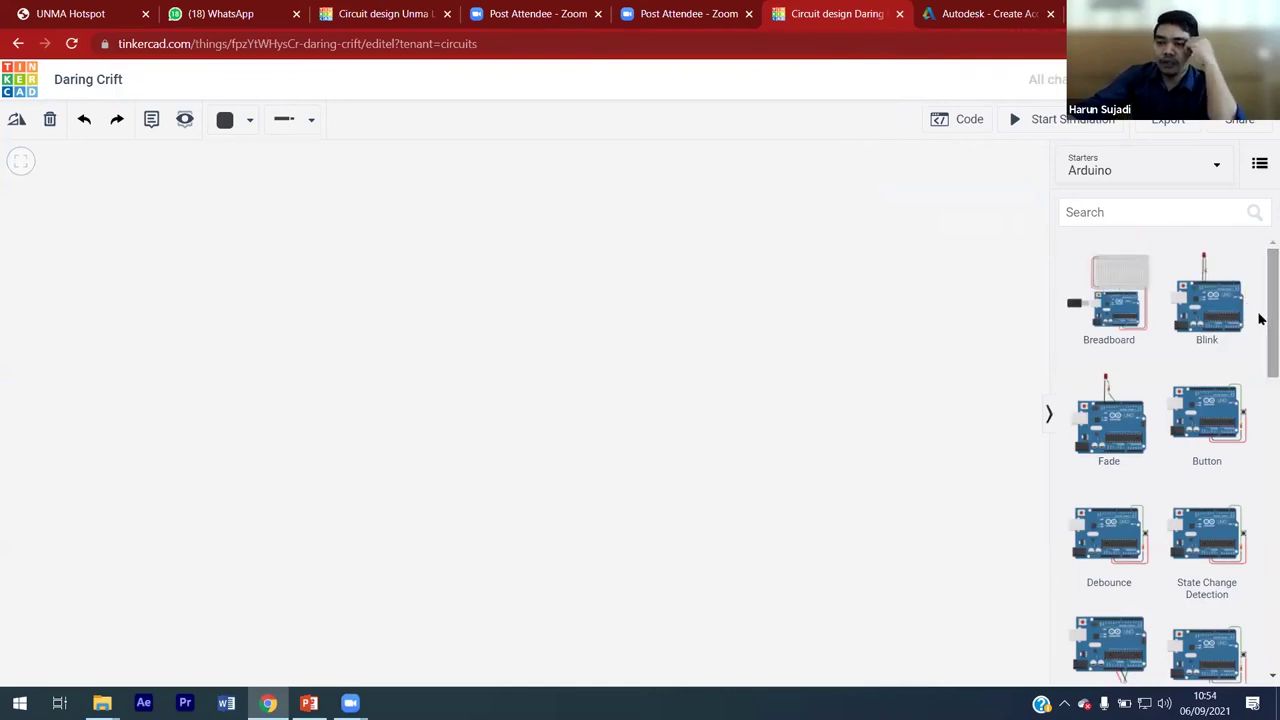
click(8, 78)
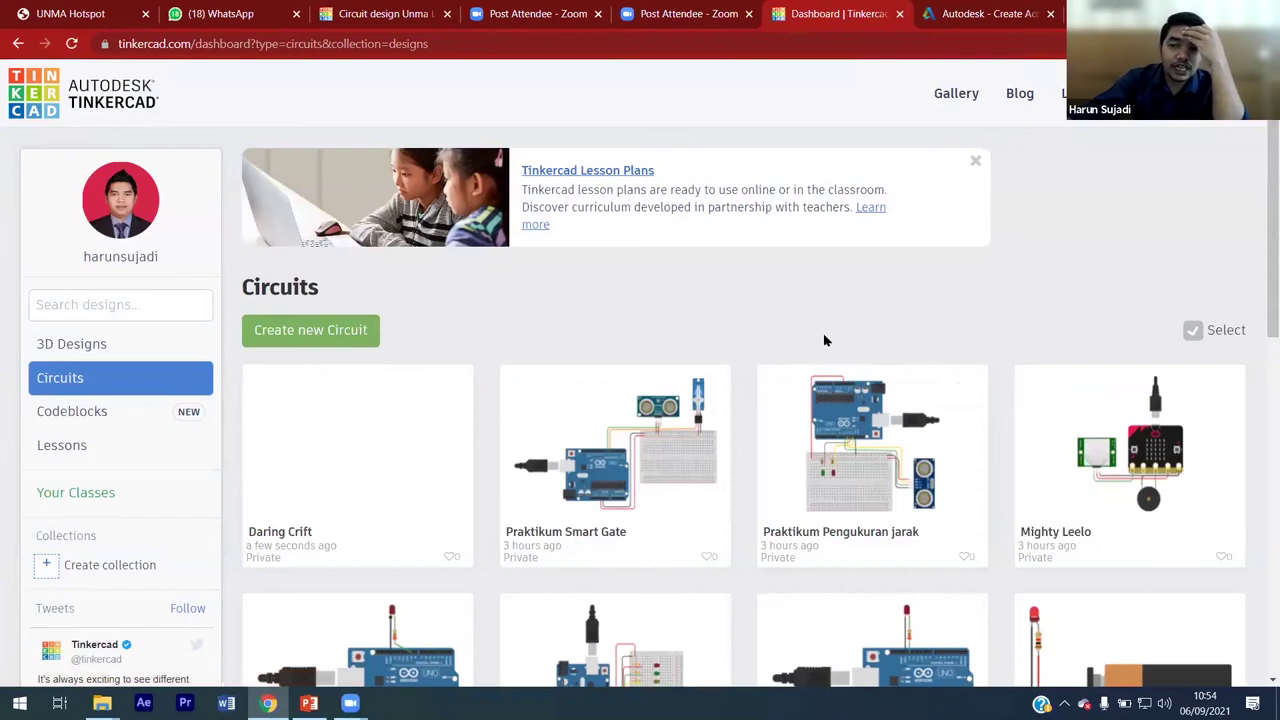
scroll(823, 338, down, 2)
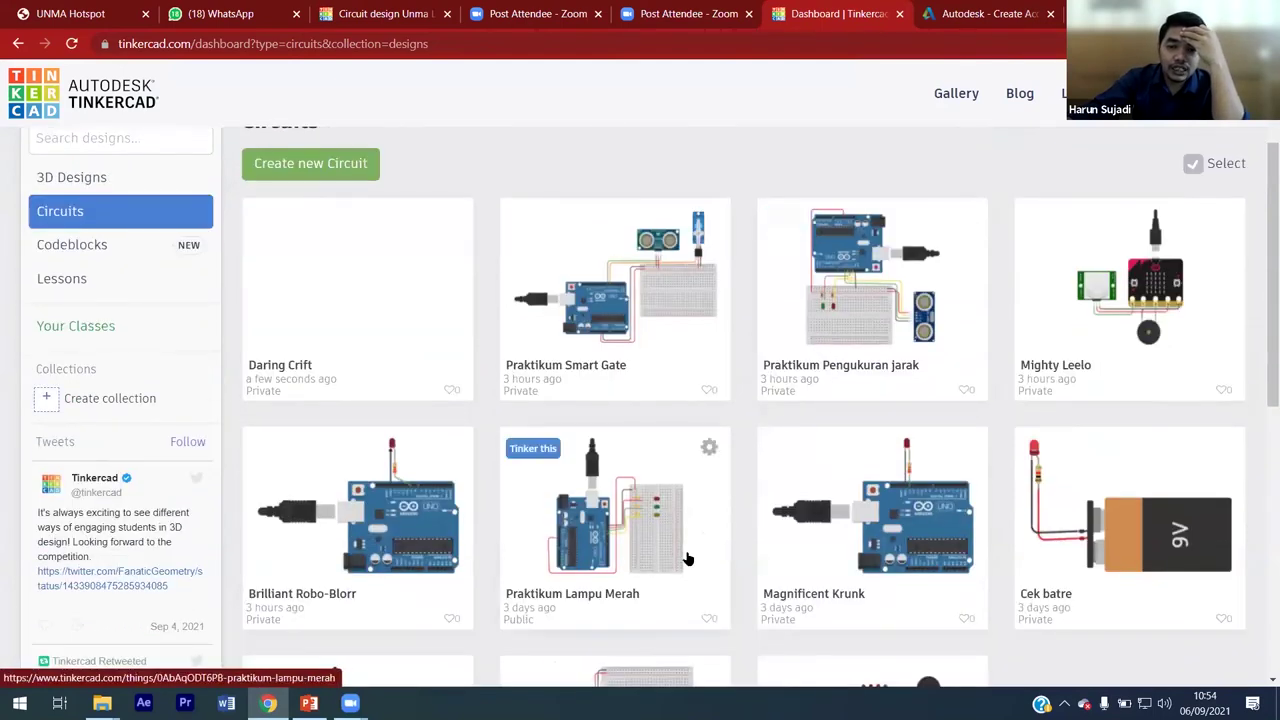
click(687, 558)
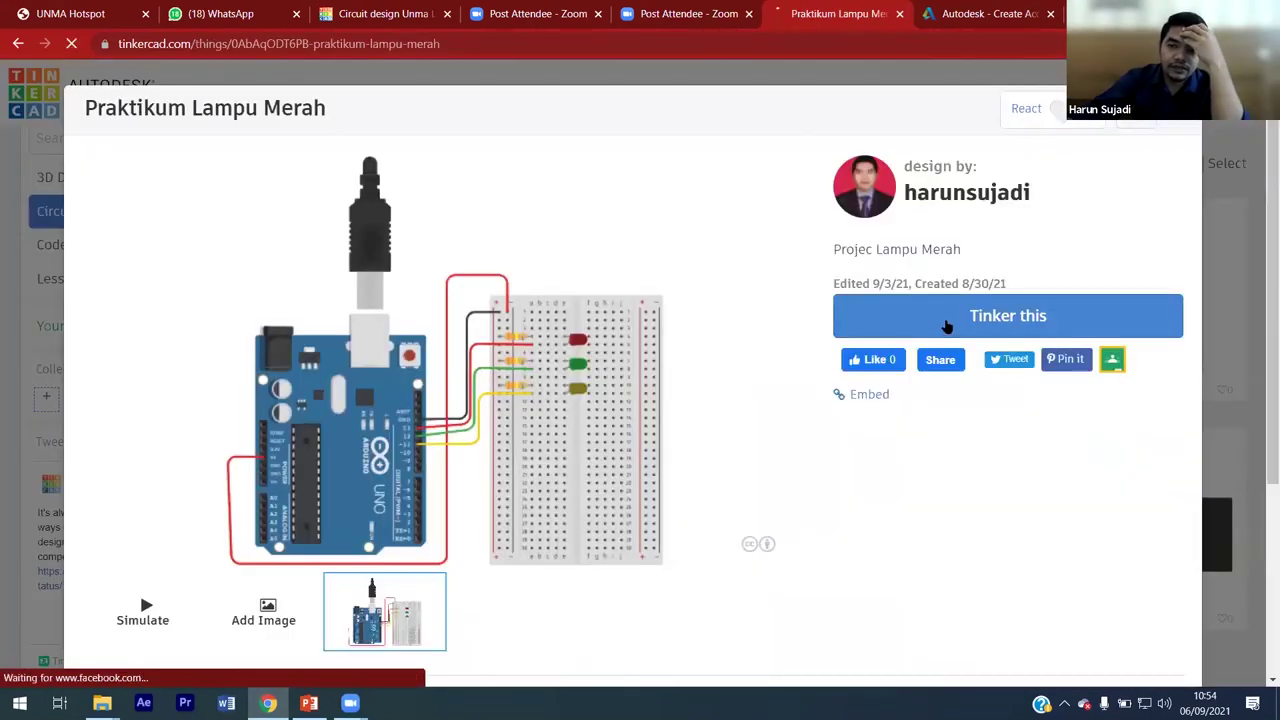
click(947, 320)
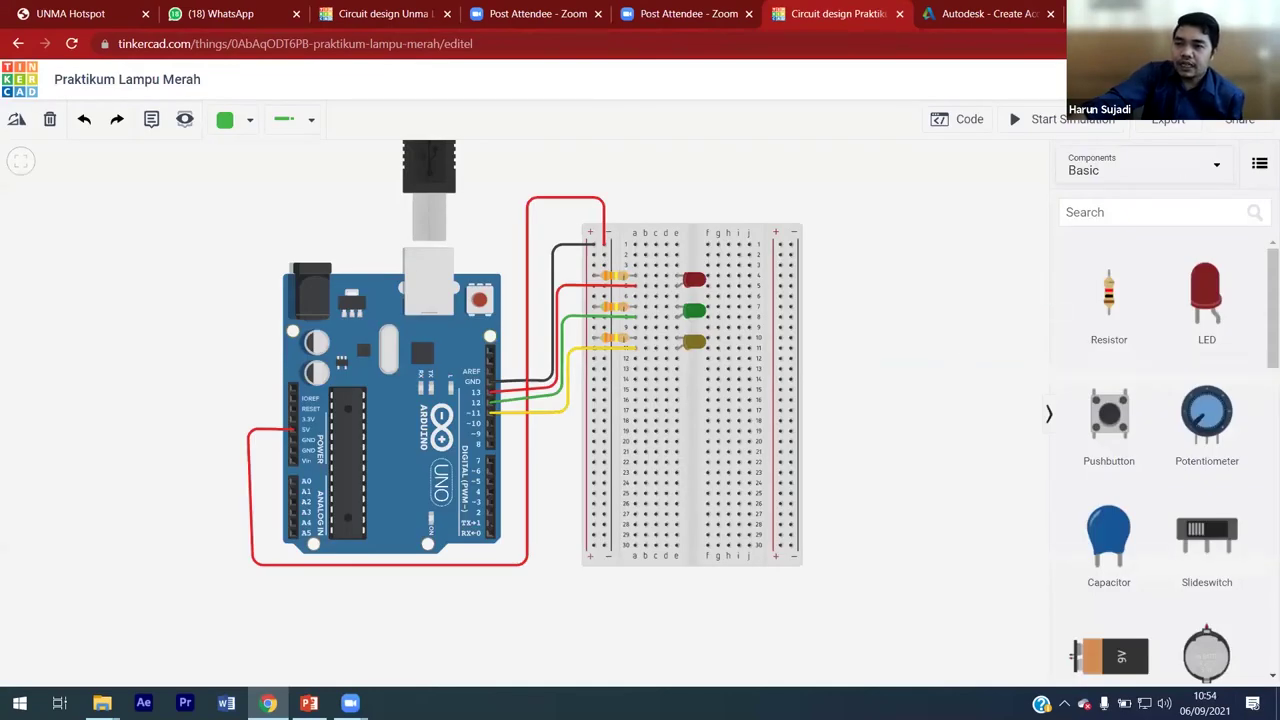
click(1192, 120)
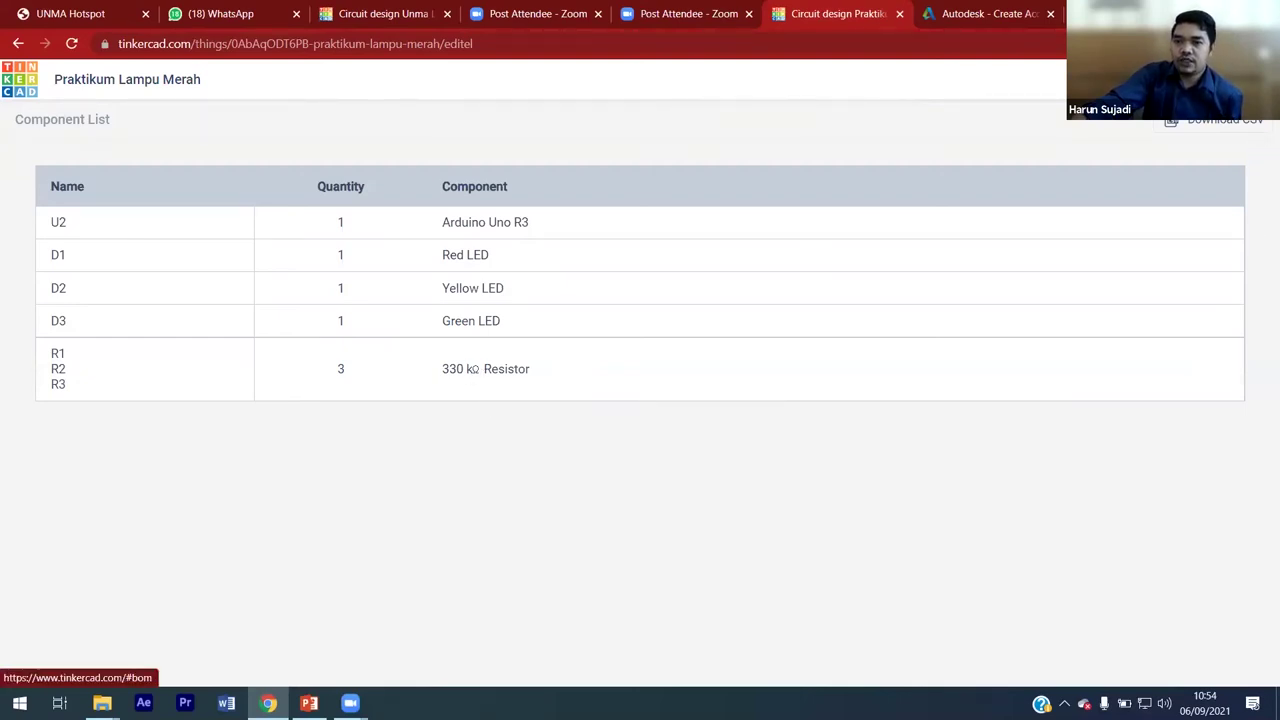
click(1100, 80)
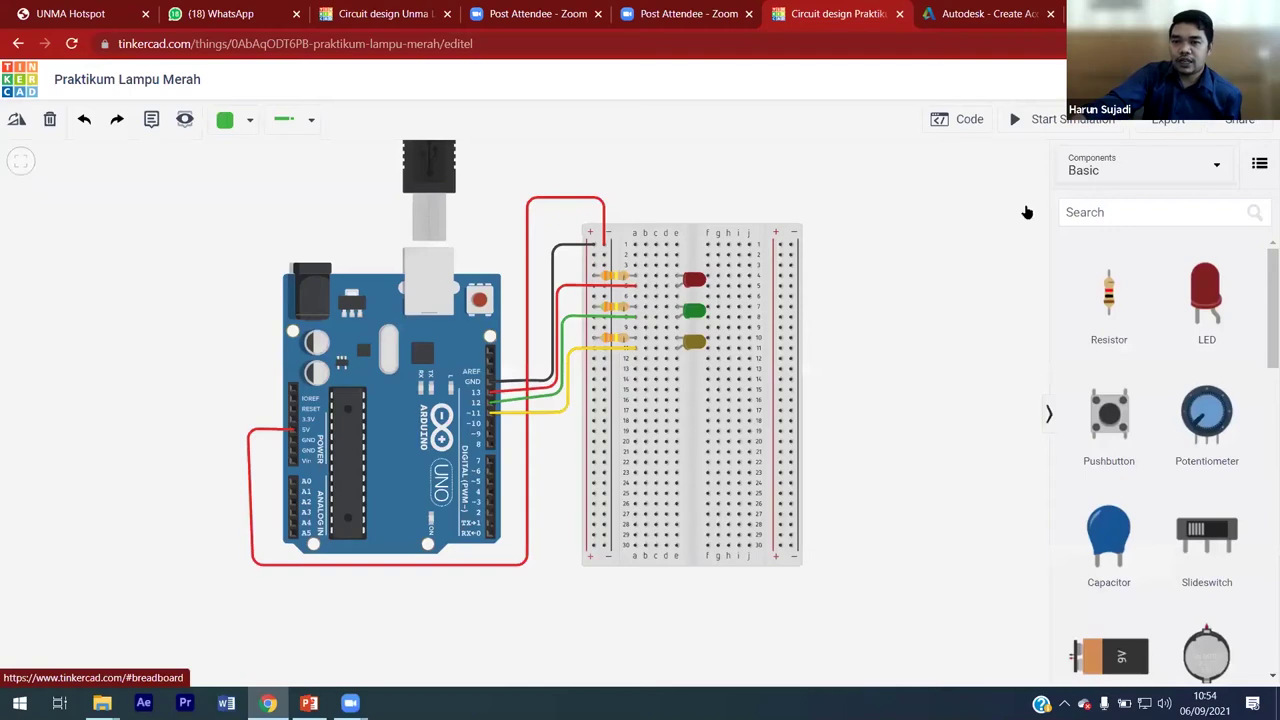
Step: Change the resistance unit of all three breadboard resistors to Ω, giving each 330 Ω
click(620, 282)
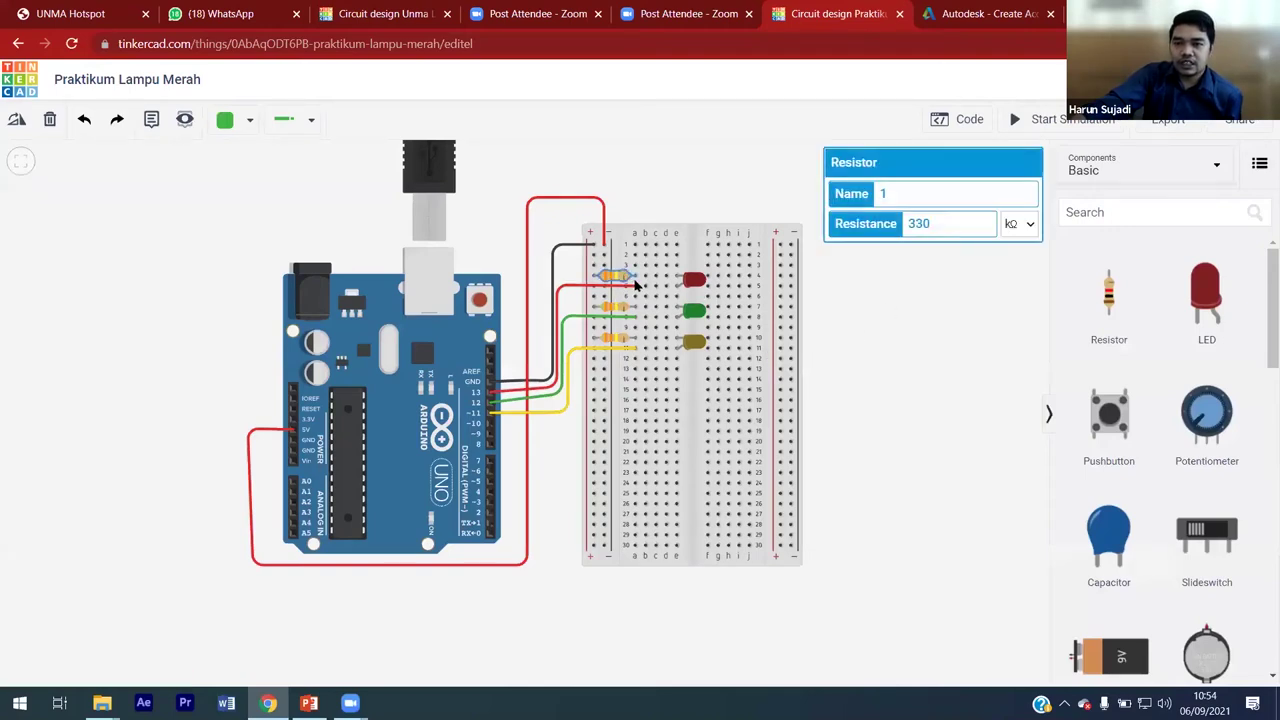
click(1031, 225)
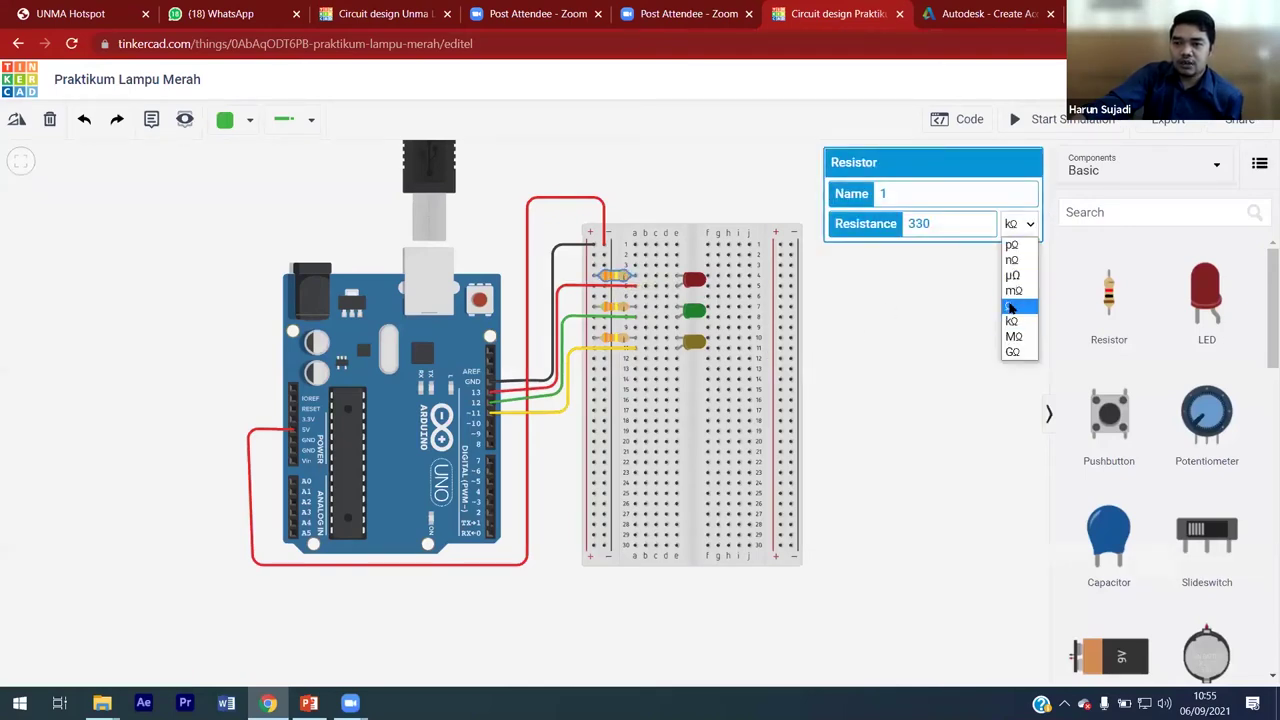
click(1008, 291)
click(617, 307)
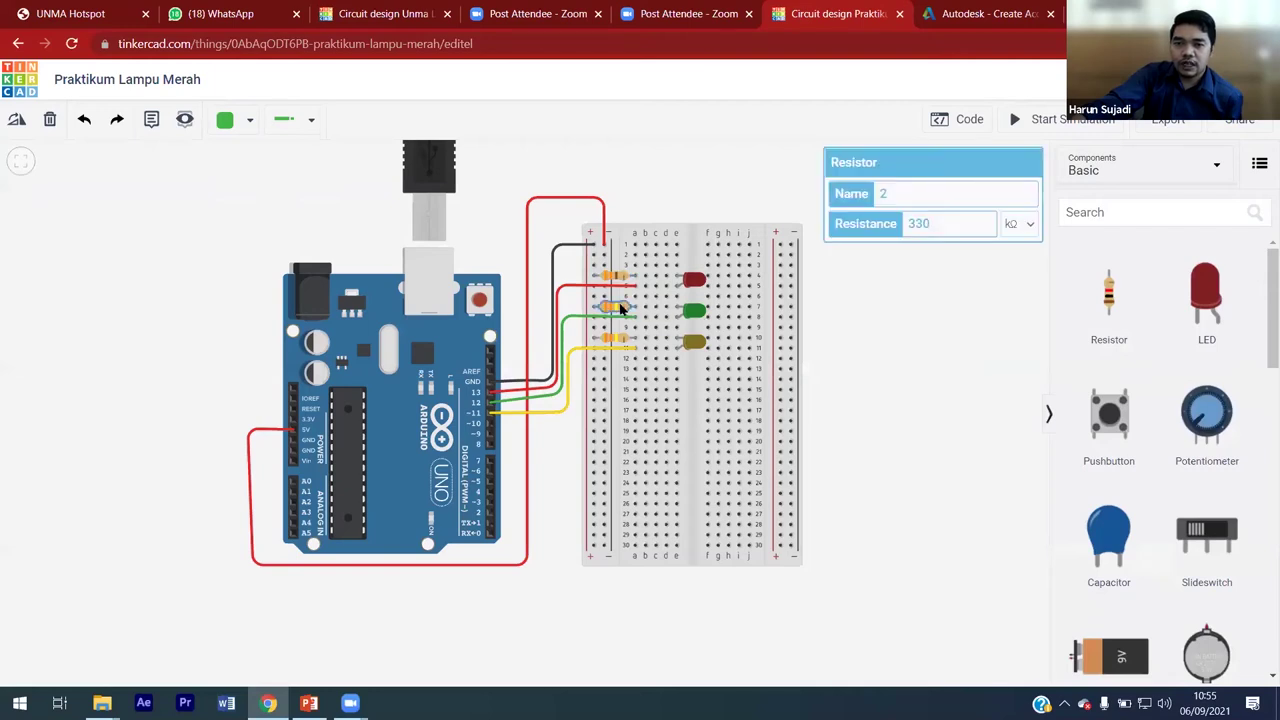
click(1031, 226)
click(1015, 308)
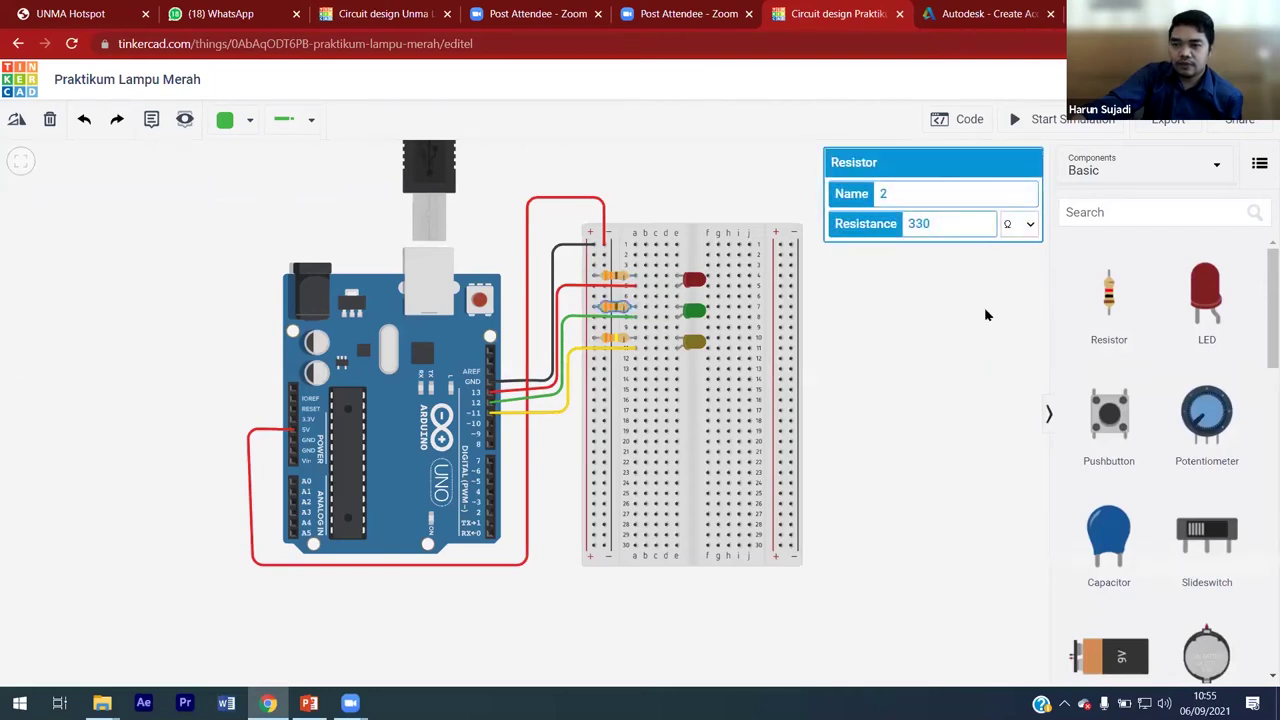
click(617, 338)
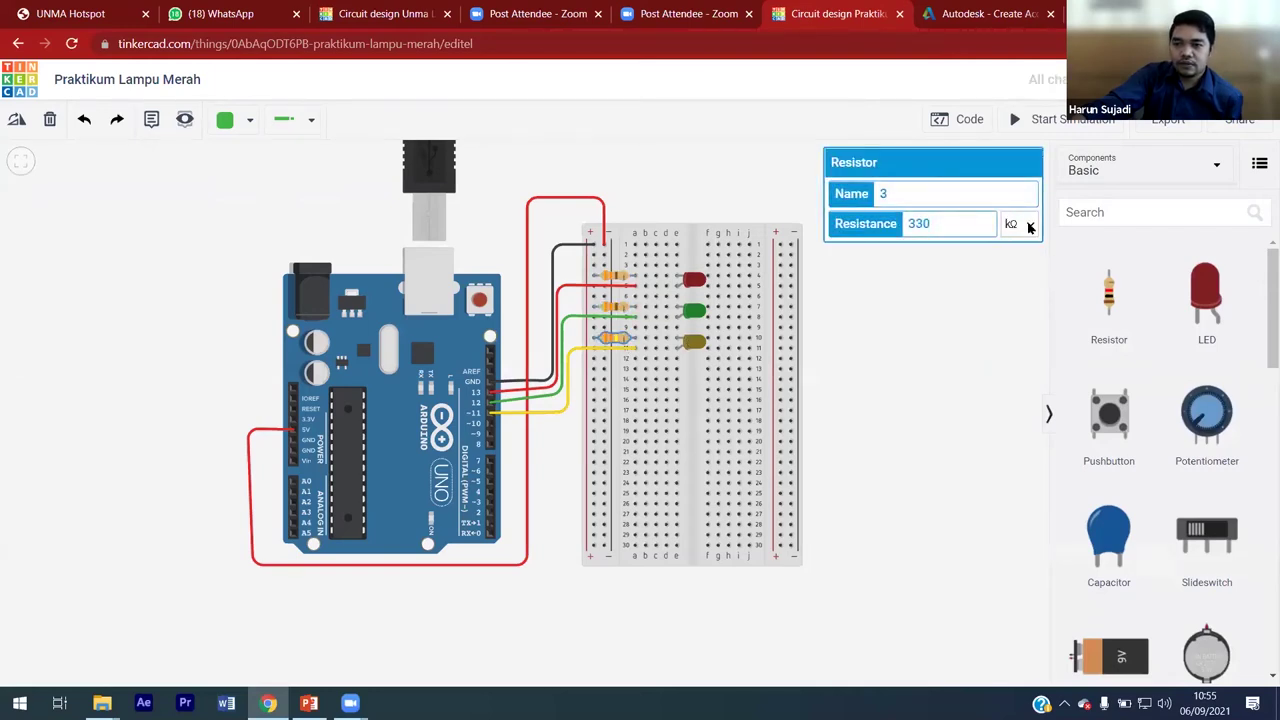
click(1031, 225)
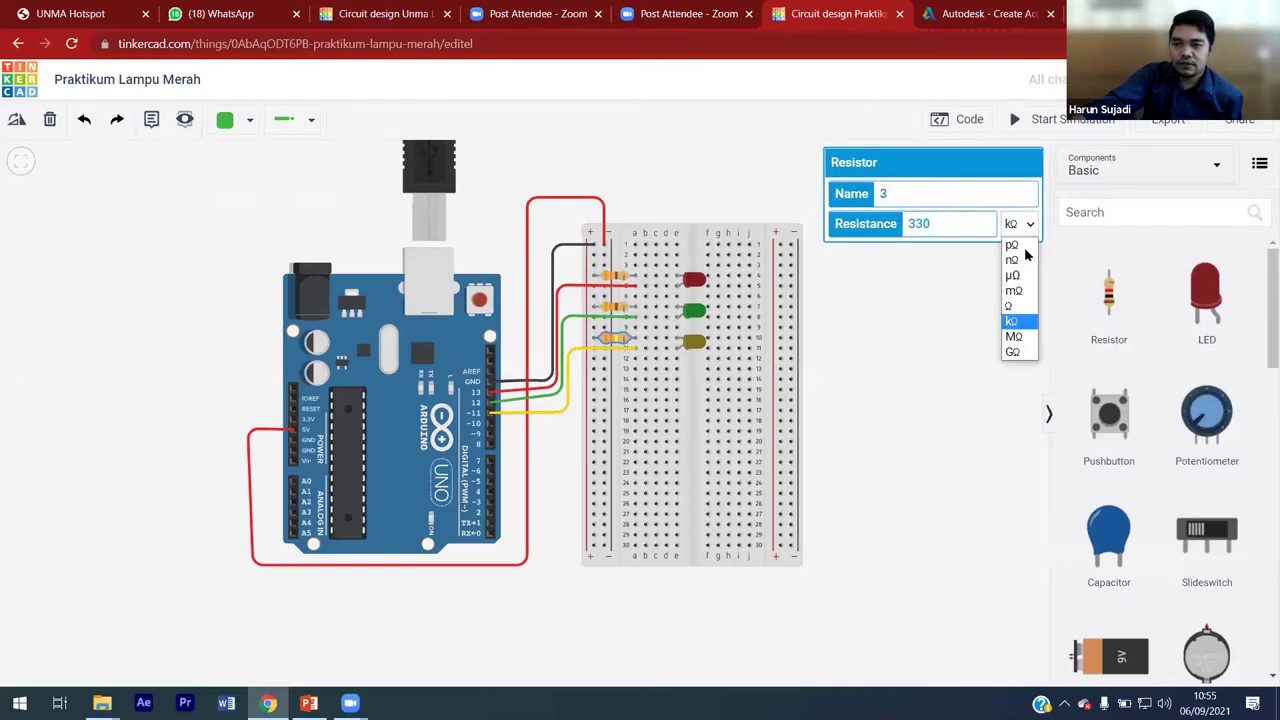
click(1012, 306)
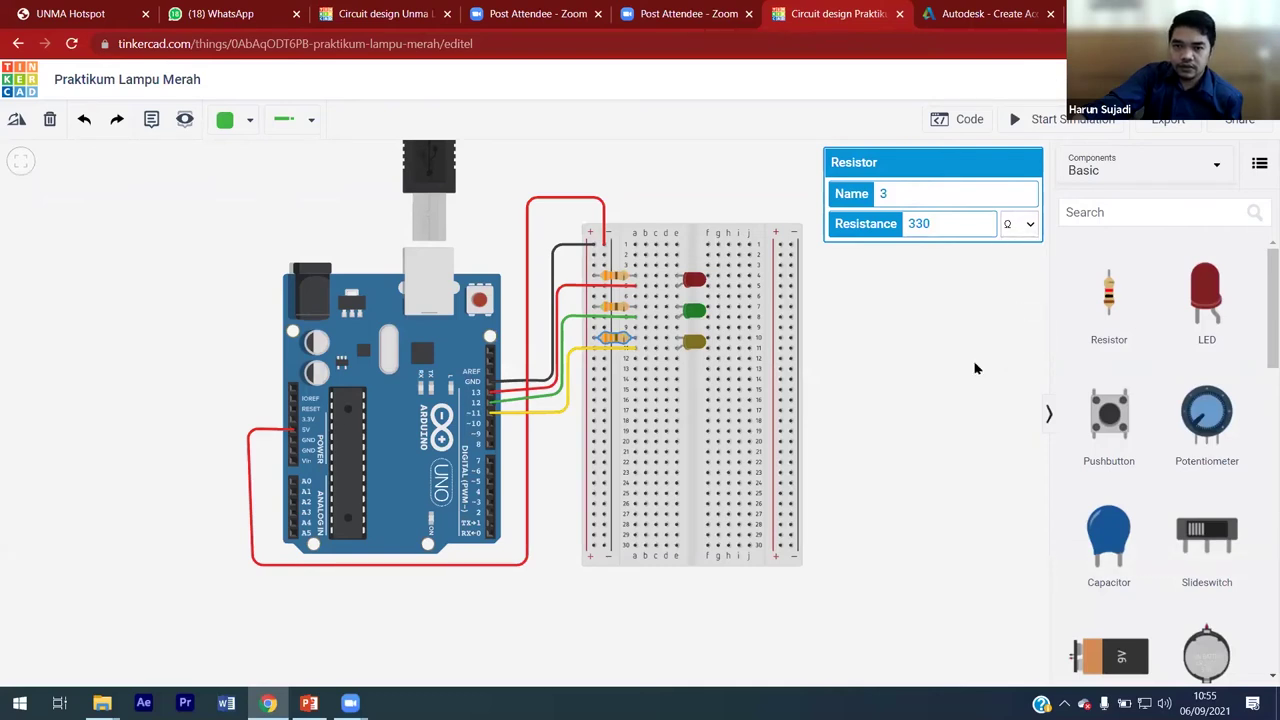
click(955, 230)
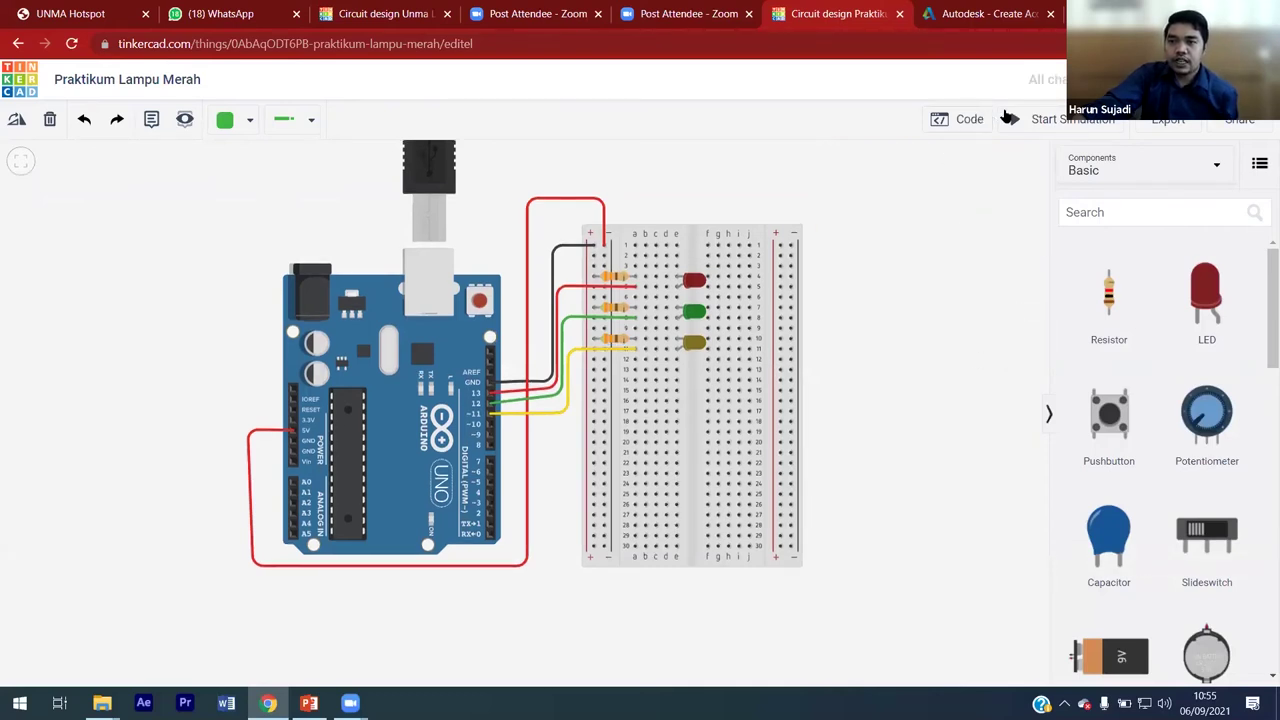
Step: Show the traffic light circuit's program in Blocks + Text view
click(975, 120)
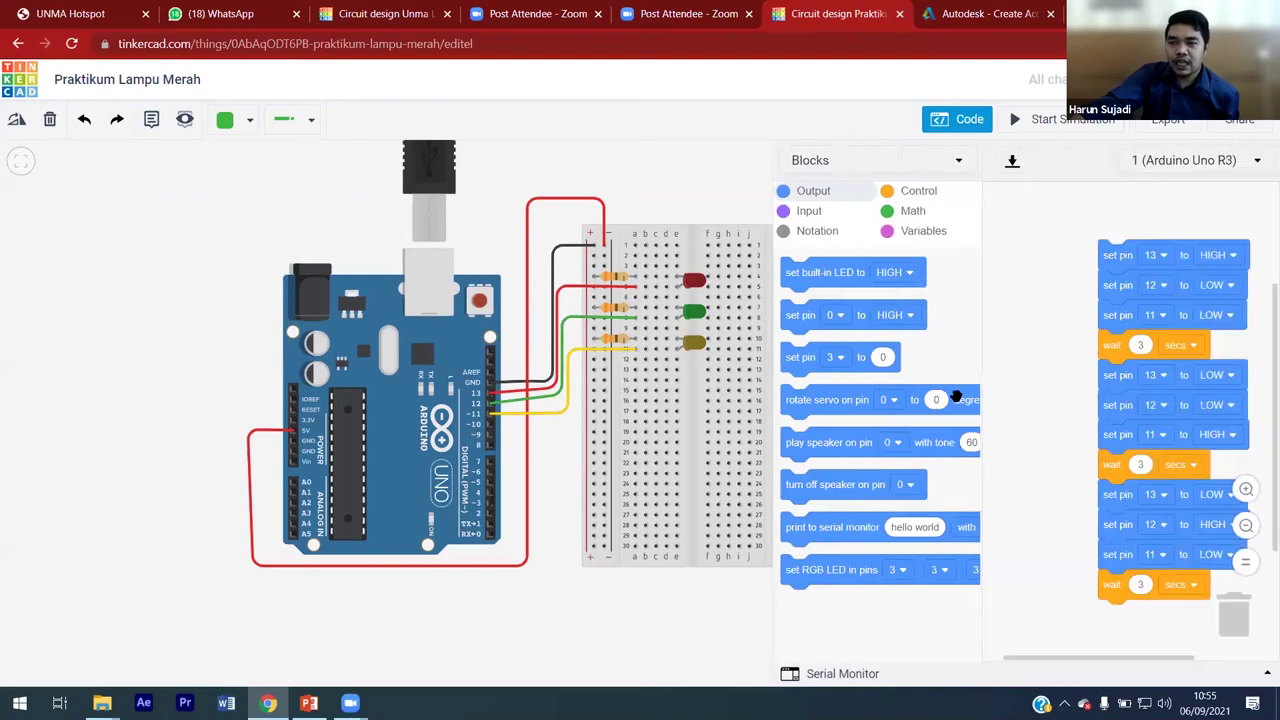
click(897, 162)
click(855, 218)
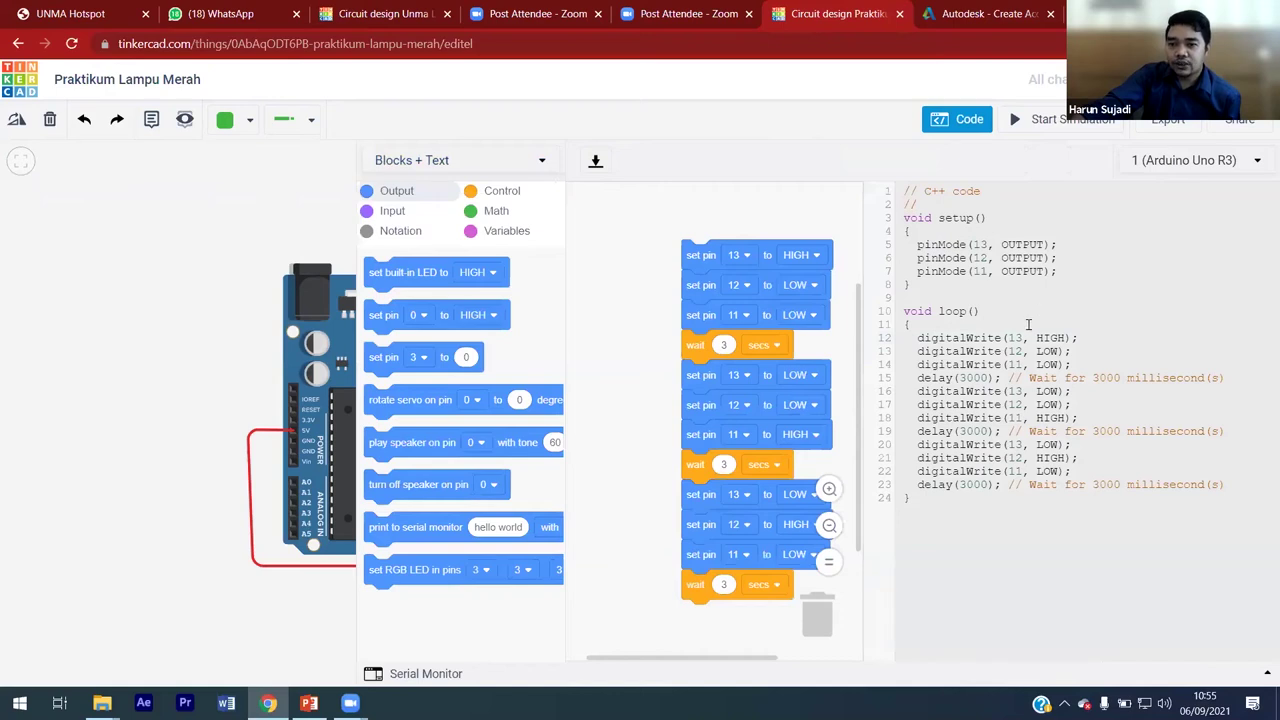
Step: Examine the blocks and the setup and loop sections of the traffic light program, and close the code view
scroll(800, 350, down, 1)
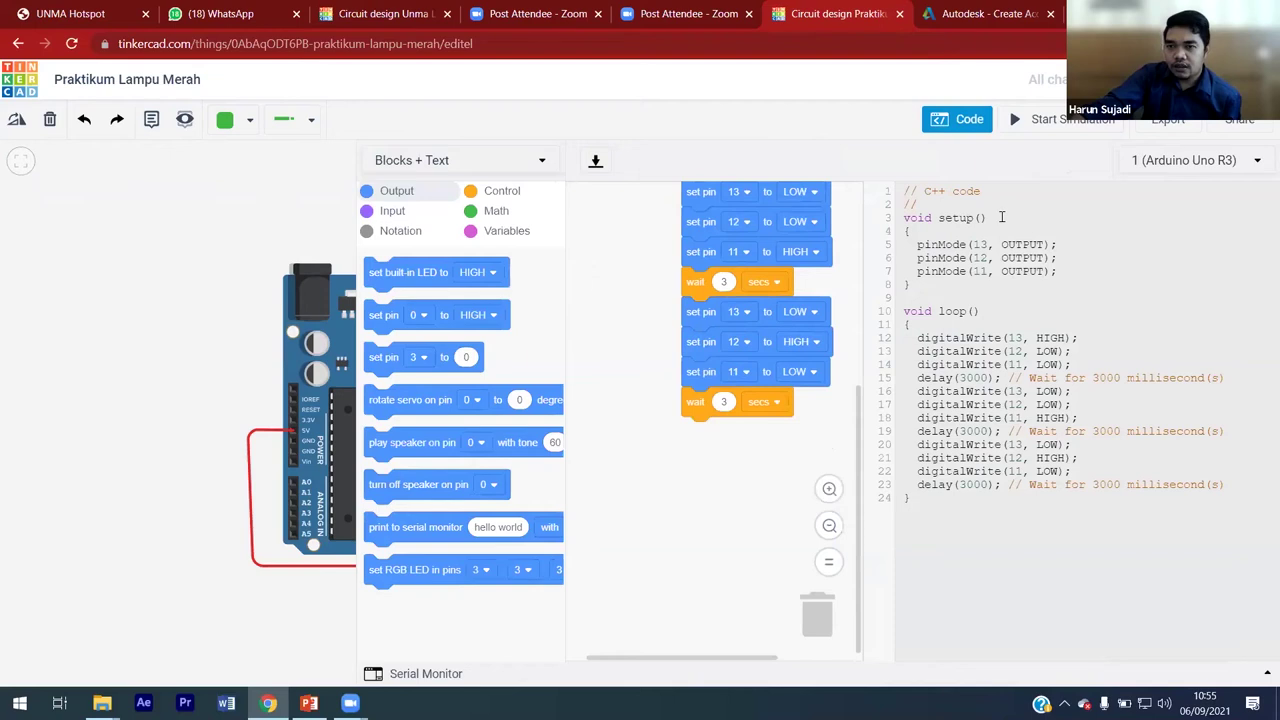
drag(950, 292, 901, 312)
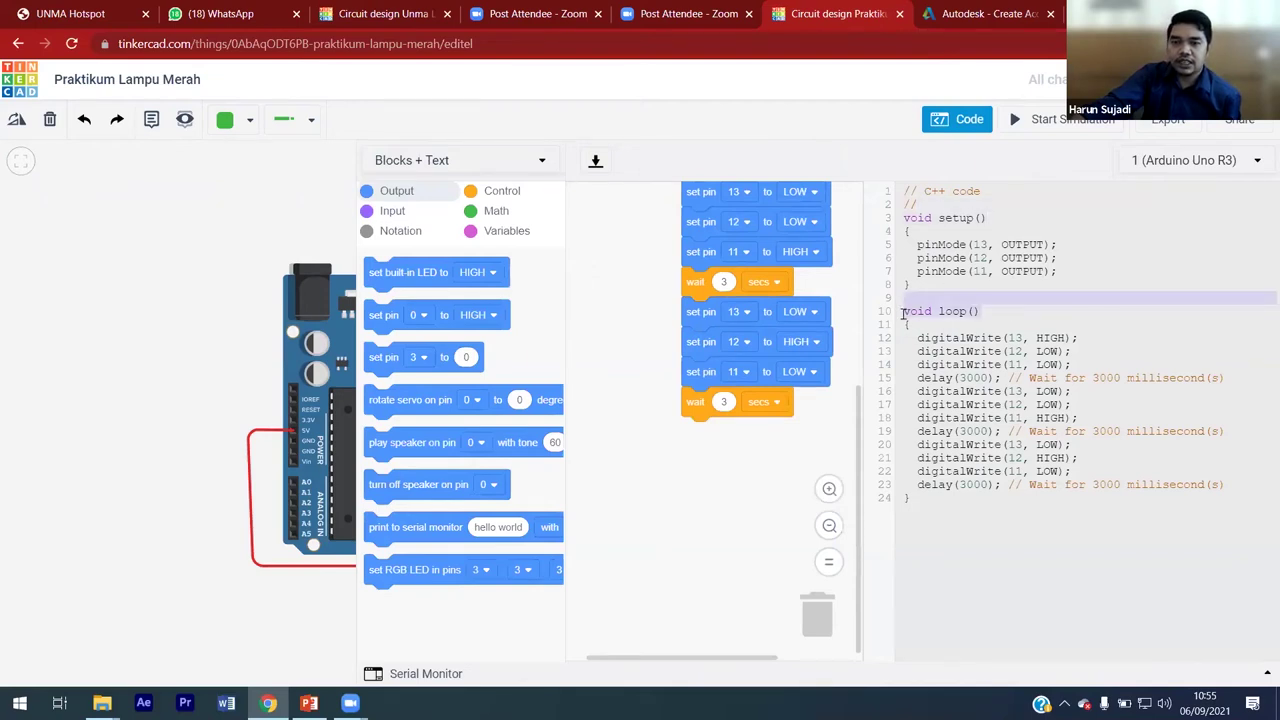
click(968, 120)
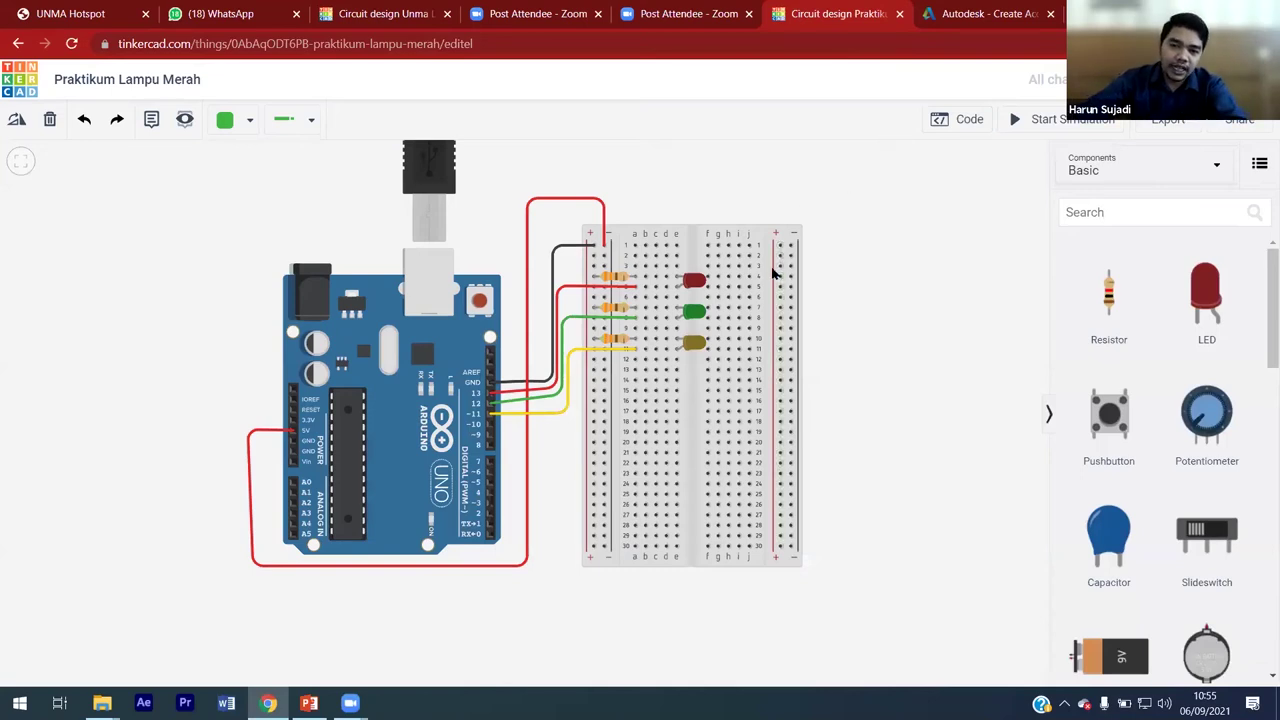
click(590, 200)
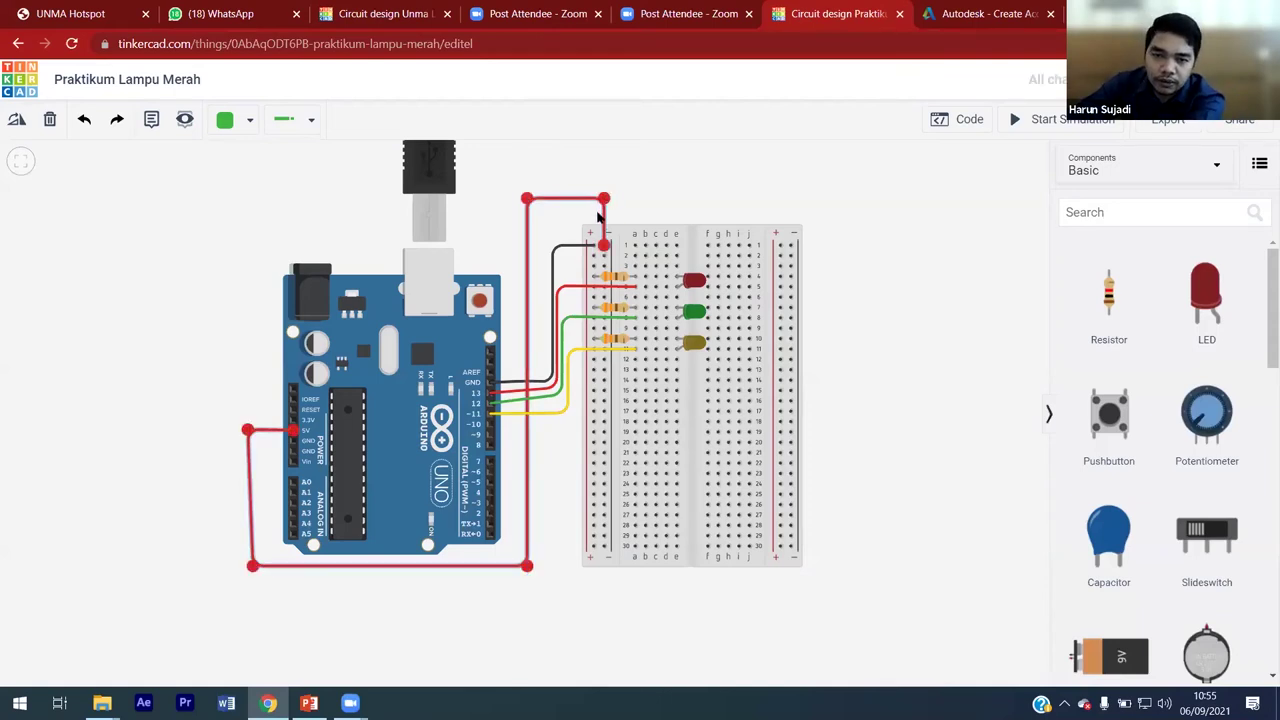
key(Delete)
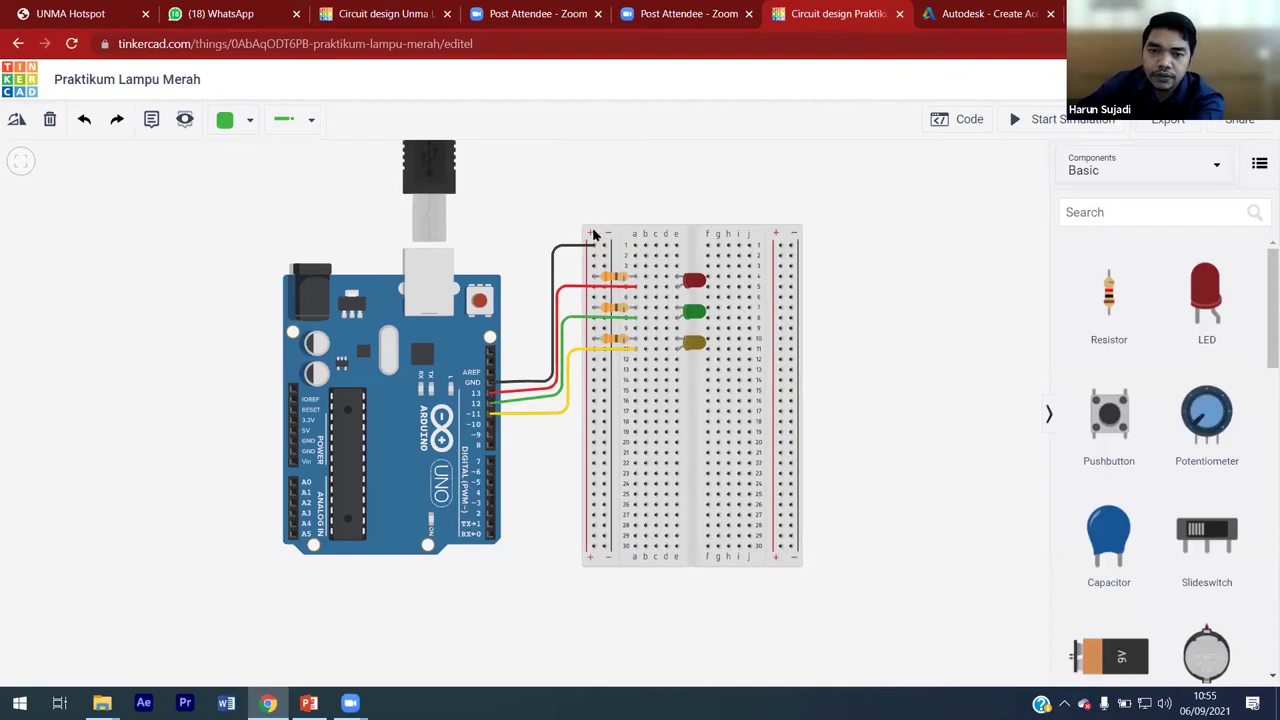
key(ctrl+z)
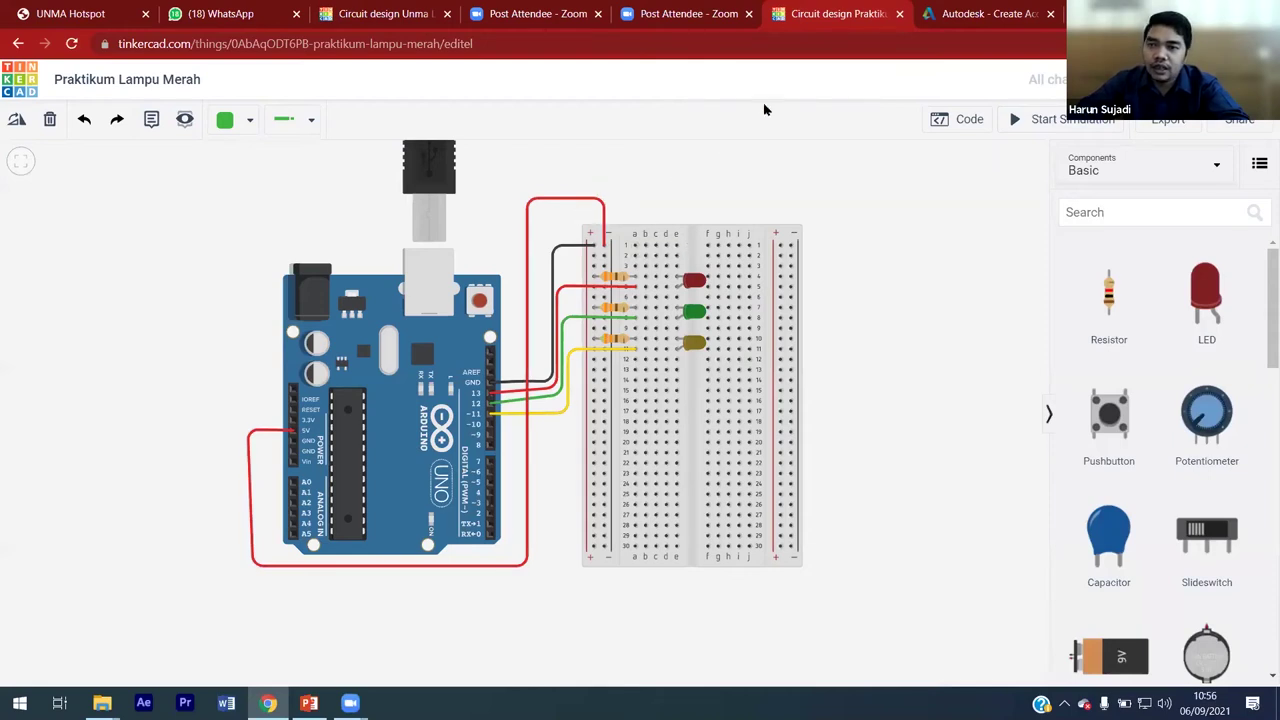
Step: Create a new circuit from the dashboard and place an Arduino Uno R3 in the empty workspace
click(17, 77)
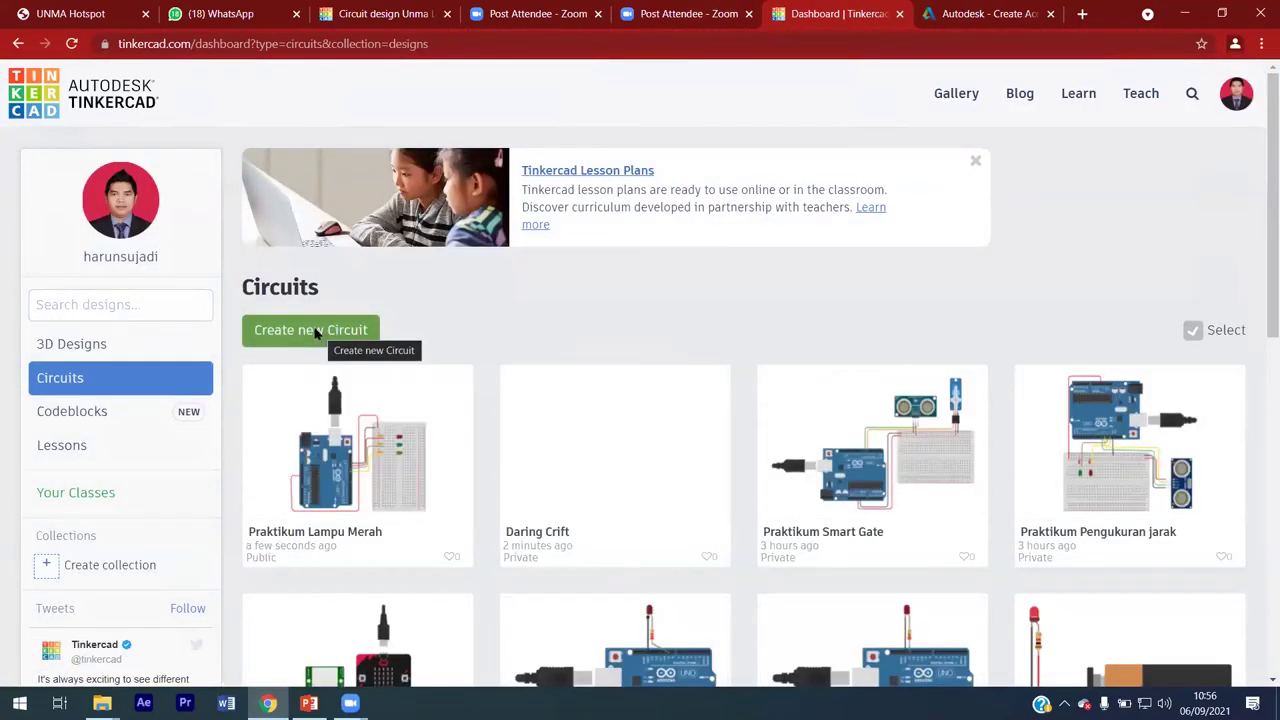
click(316, 333)
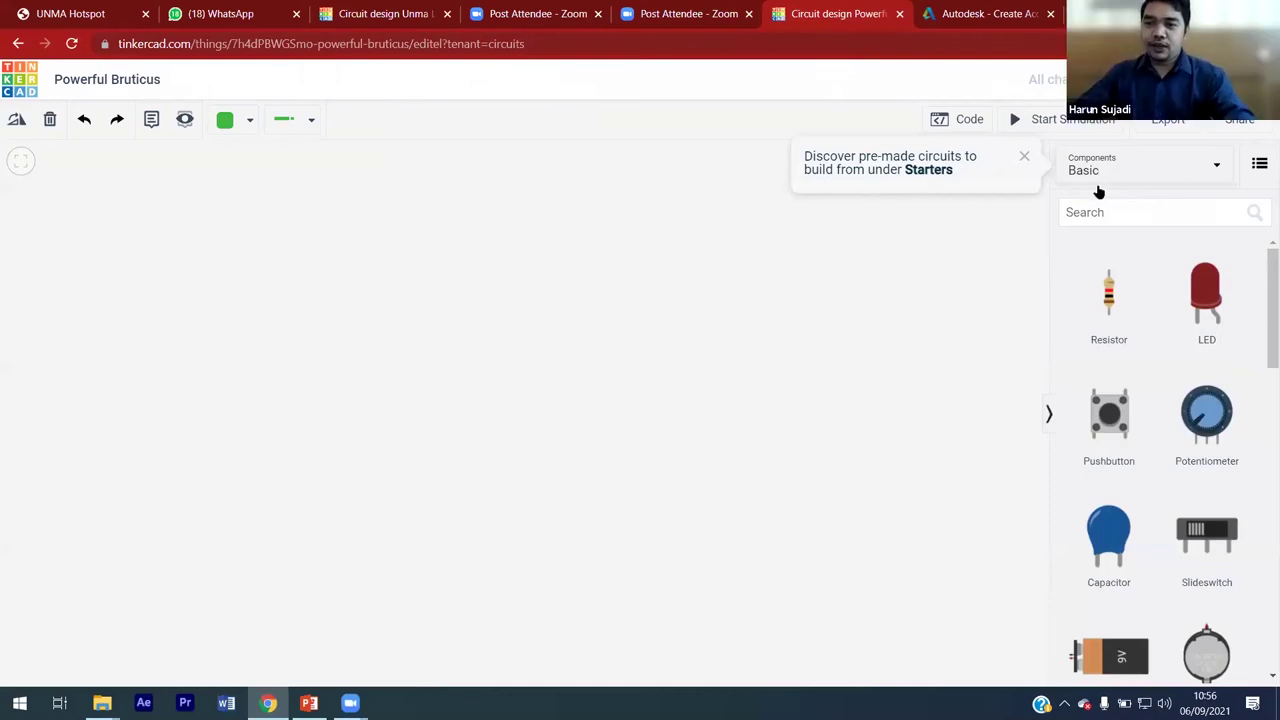
drag(1260, 257, 1260, 390)
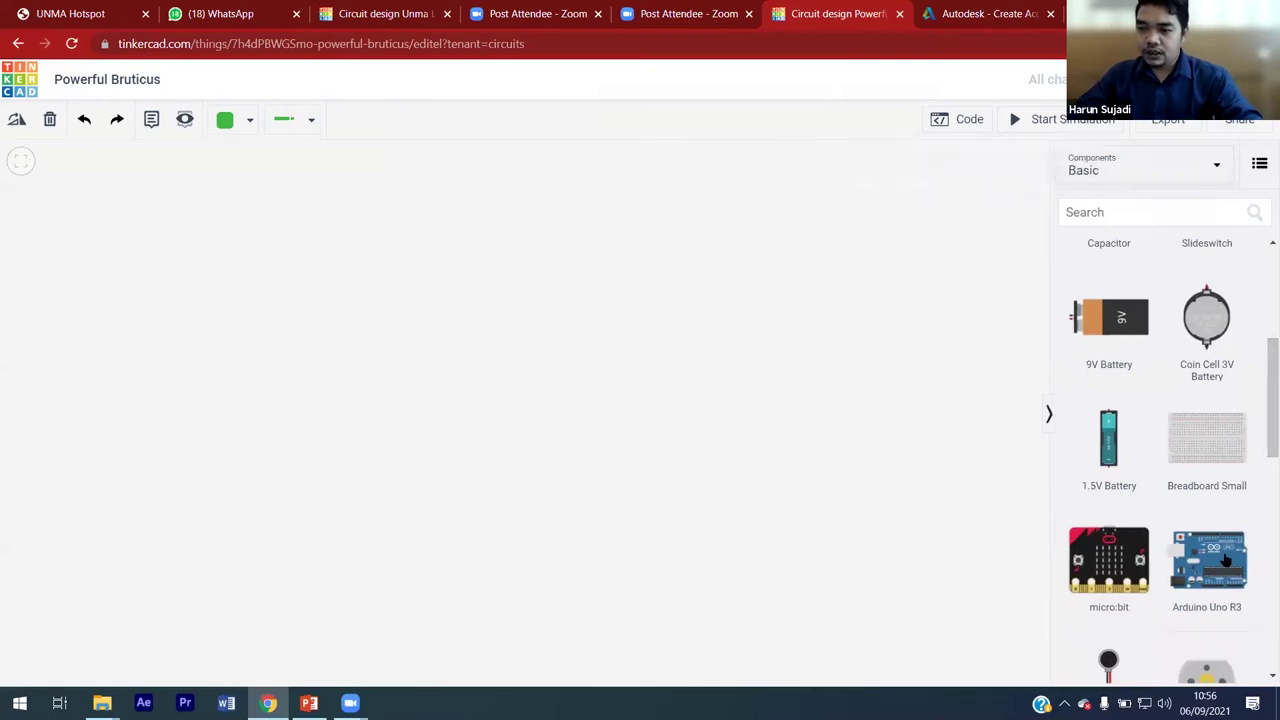
drag(1230, 556, 492, 487)
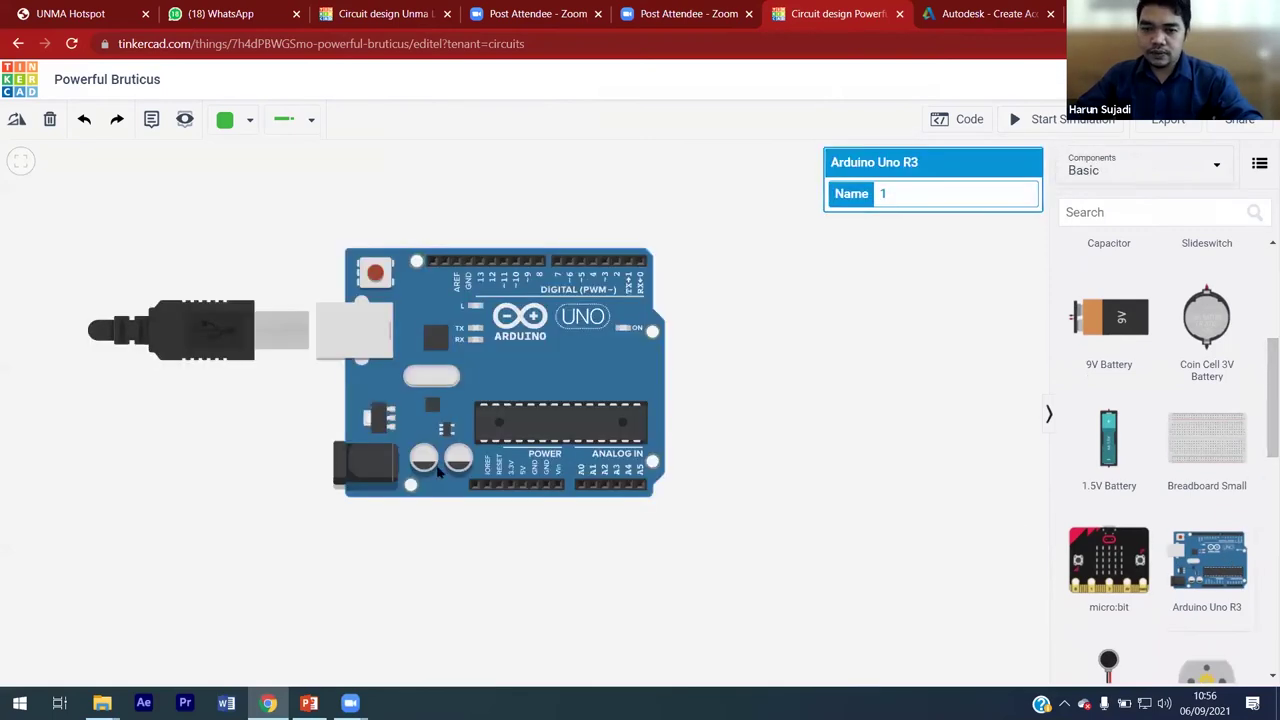
drag(543, 386, 448, 391)
Step: Place a small breadboard beside the Arduino Uno's analog side edge, leaving a small gap between the two boards
drag(726, 380, 751, 374)
click(736, 342)
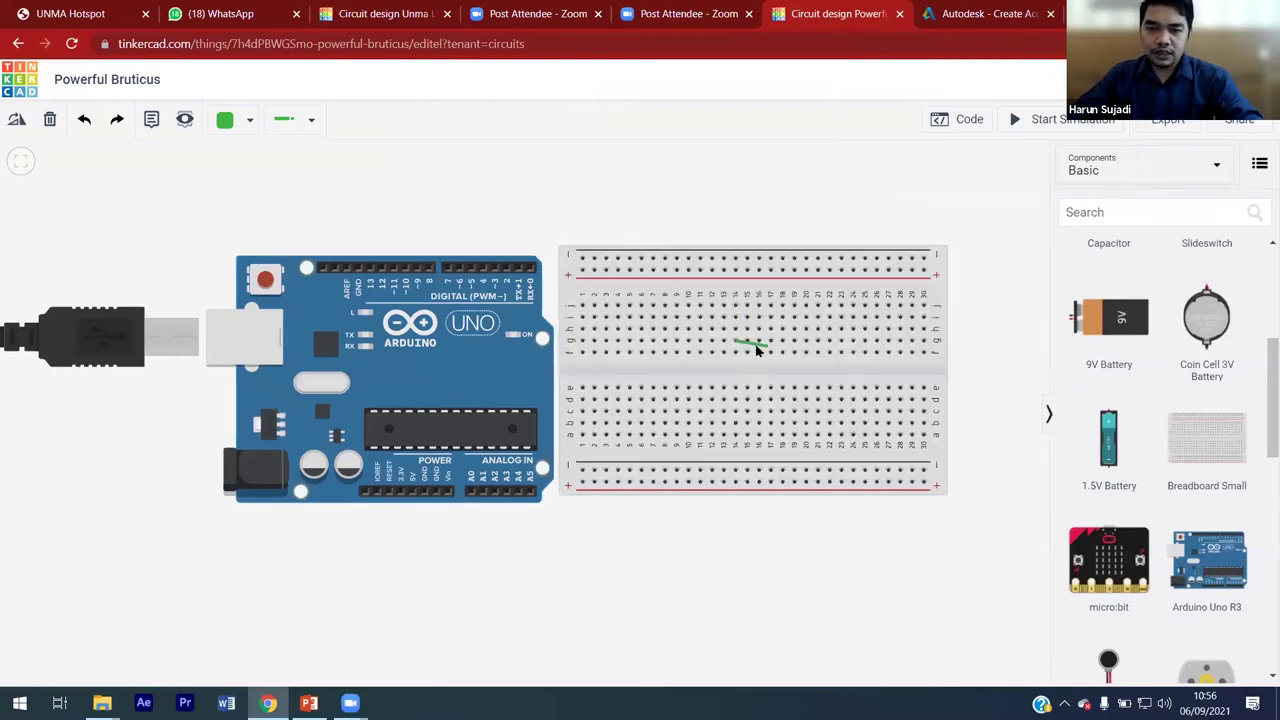
key(Escape)
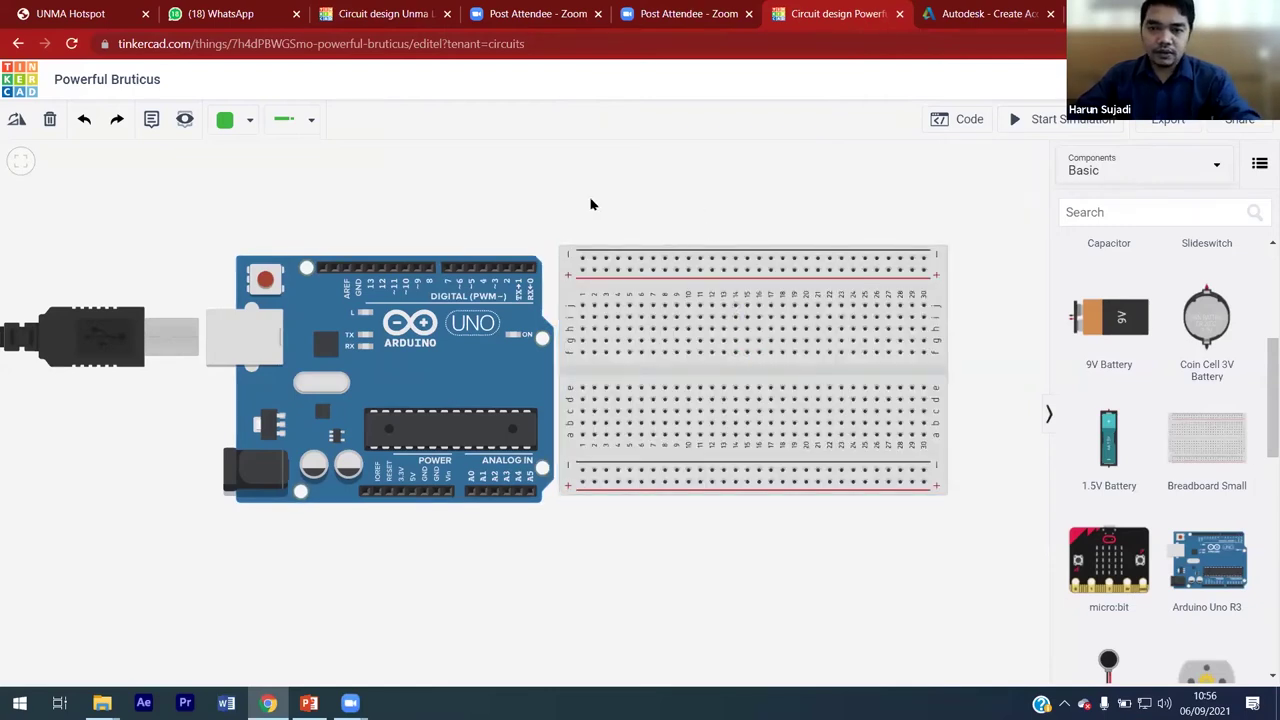
scroll(563, 171, up, 3)
scroll(560, 189, down, 3)
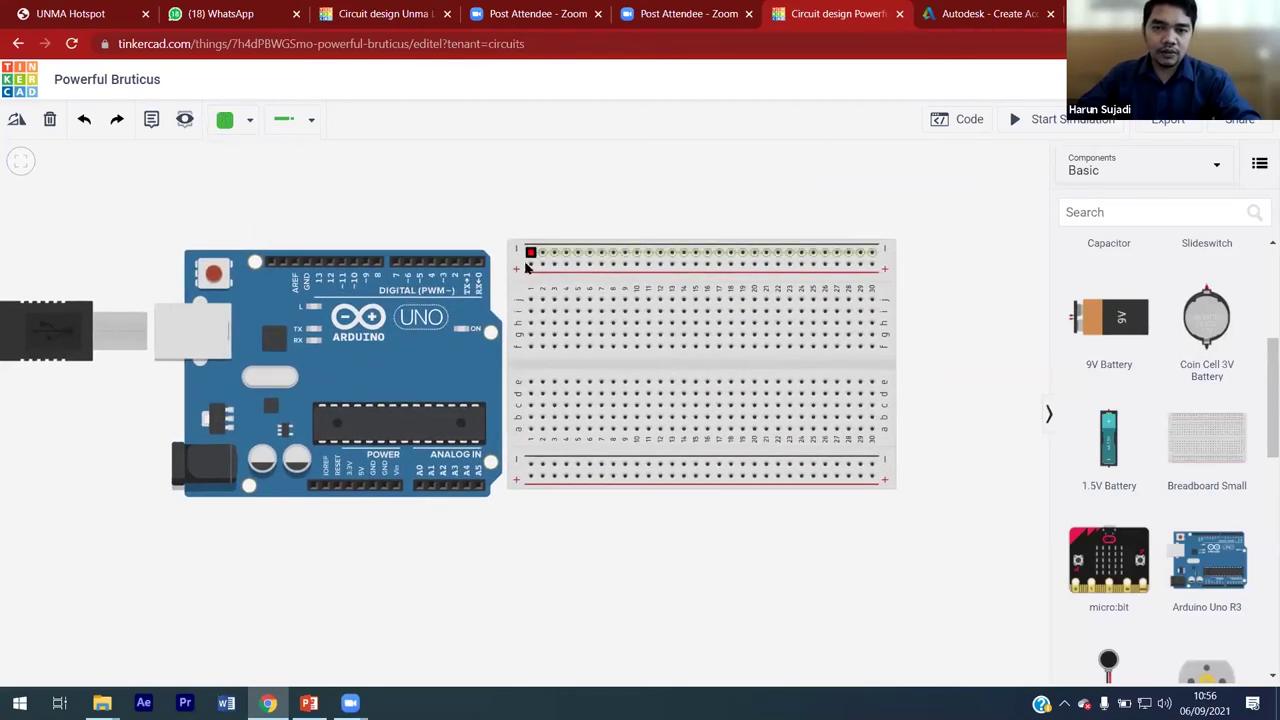
drag(508, 266, 548, 274)
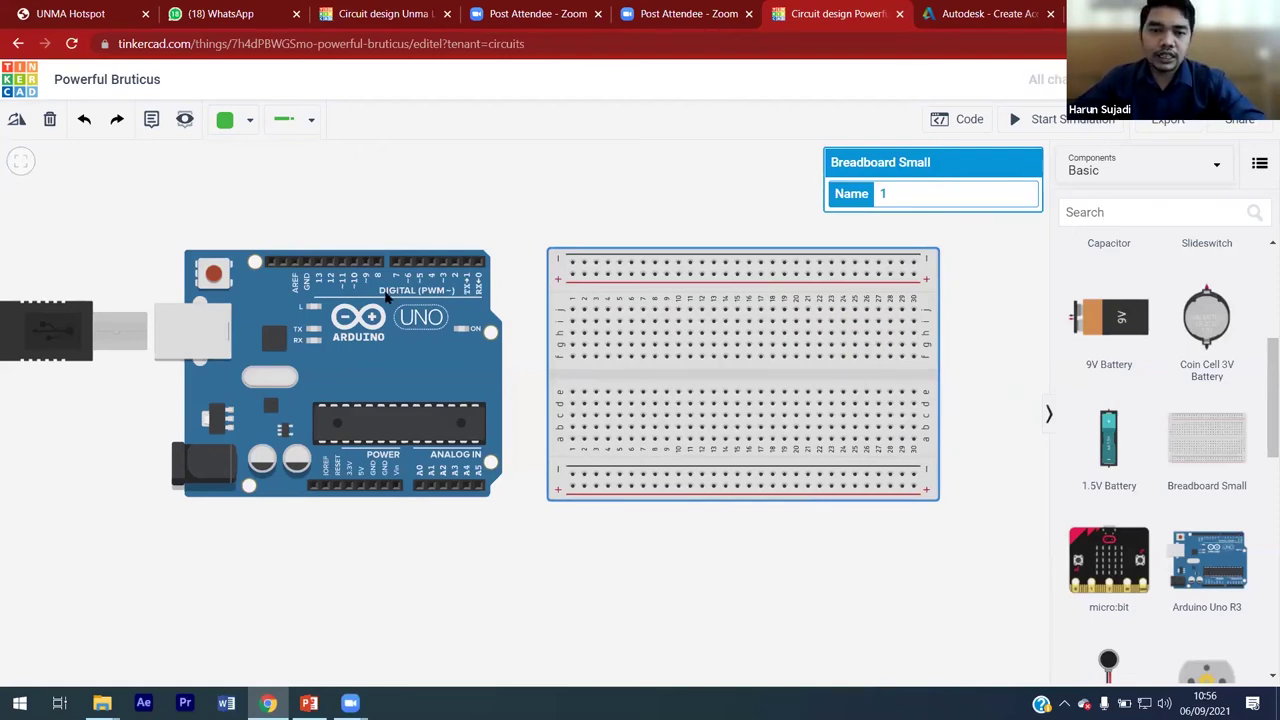
click(415, 343)
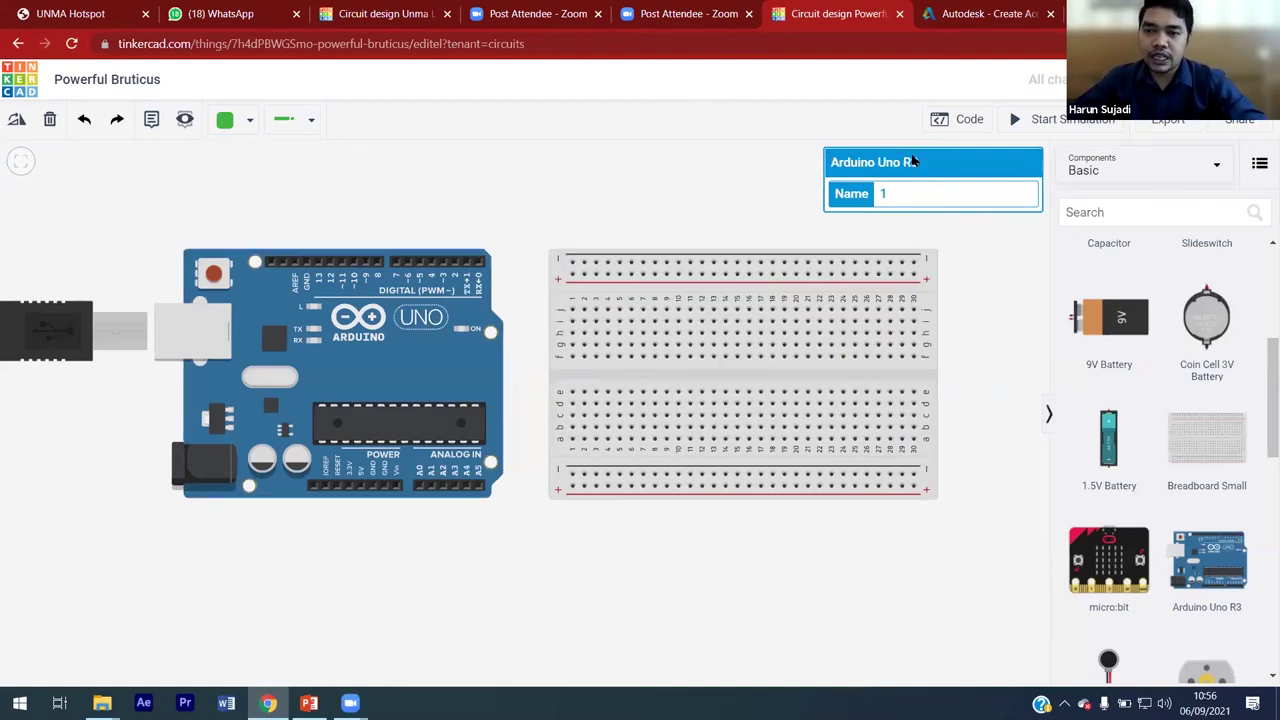
click(700, 294)
click(991, 302)
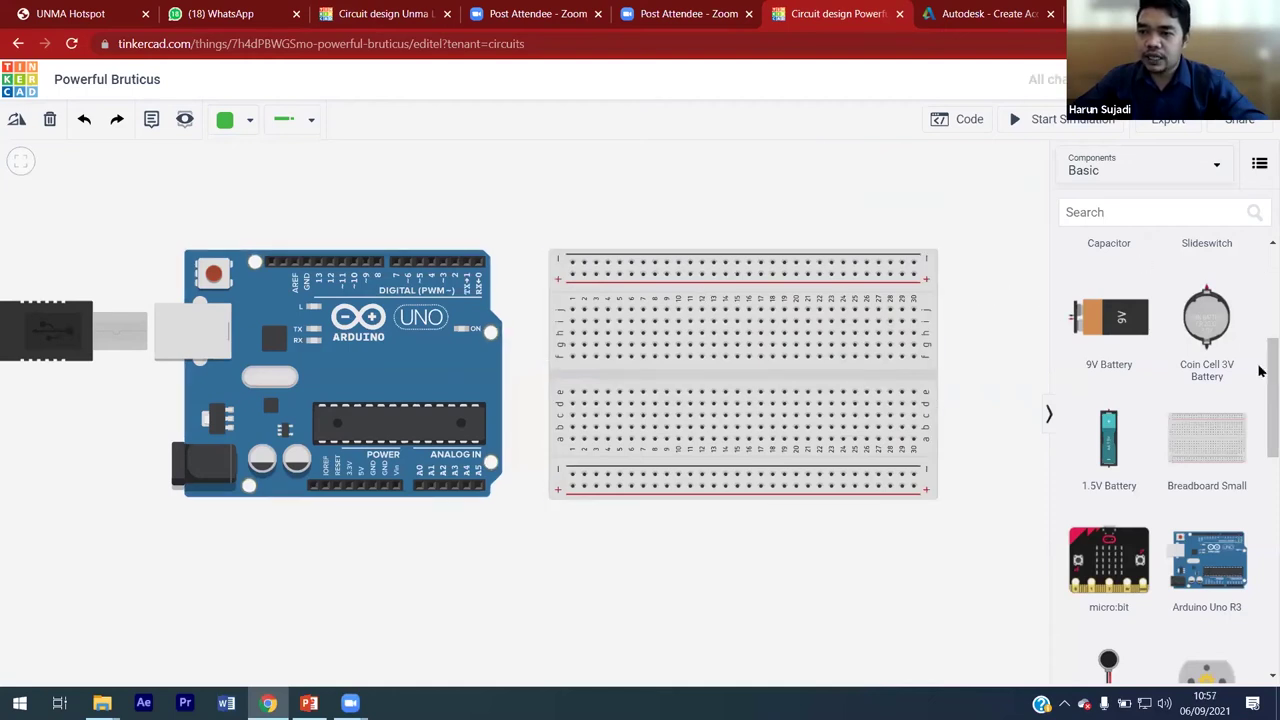
Step: Place three LEDs in a row above the breadboard
drag(1268, 362, 645, 208)
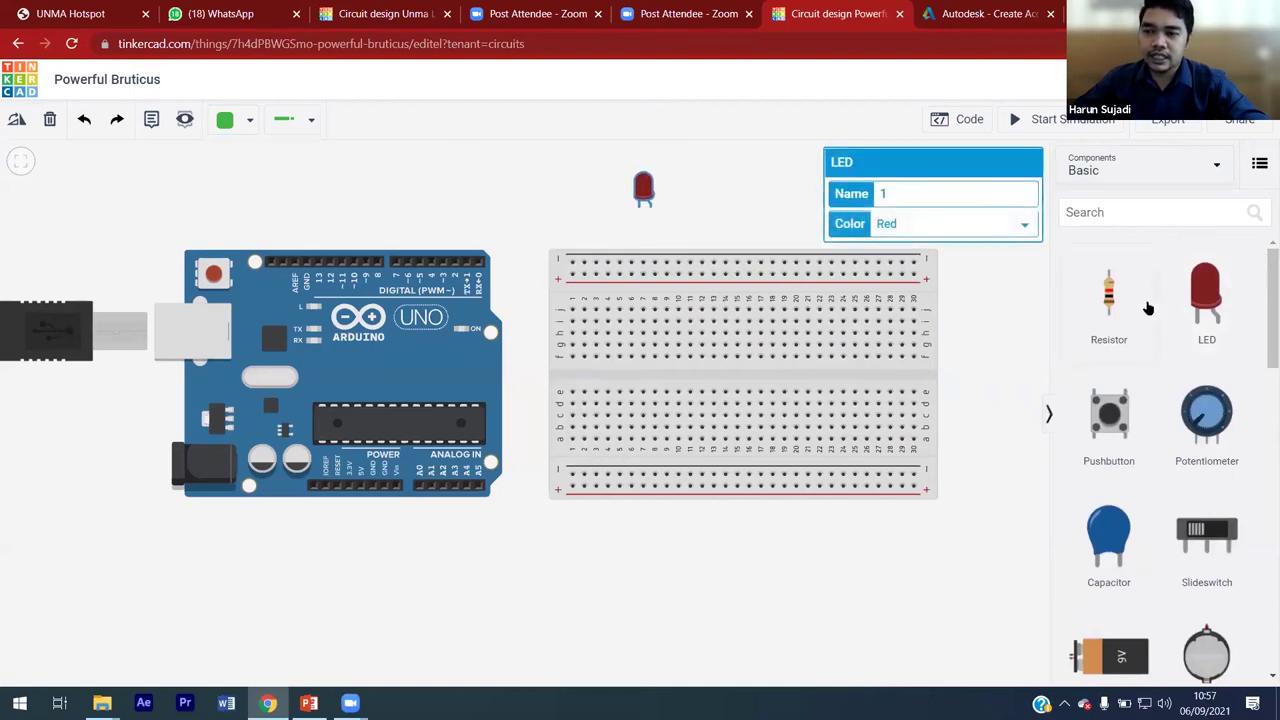
drag(1207, 295, 703, 199)
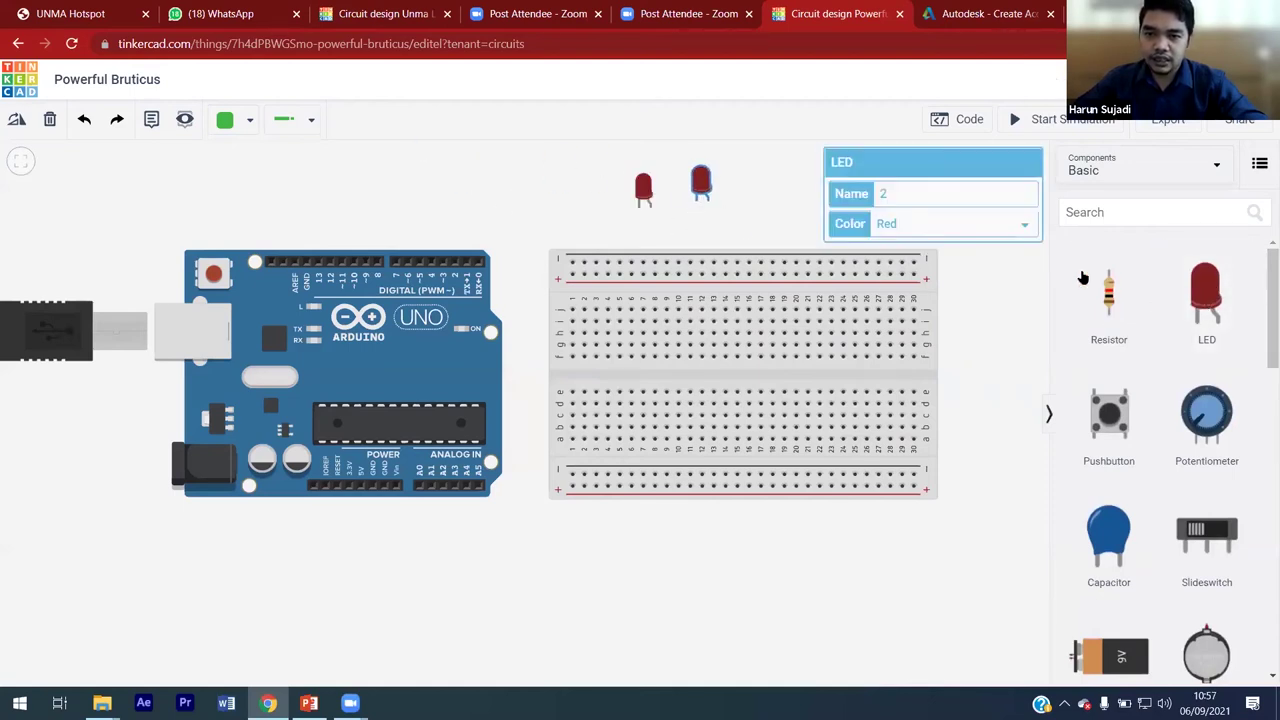
drag(1207, 295, 687, 200)
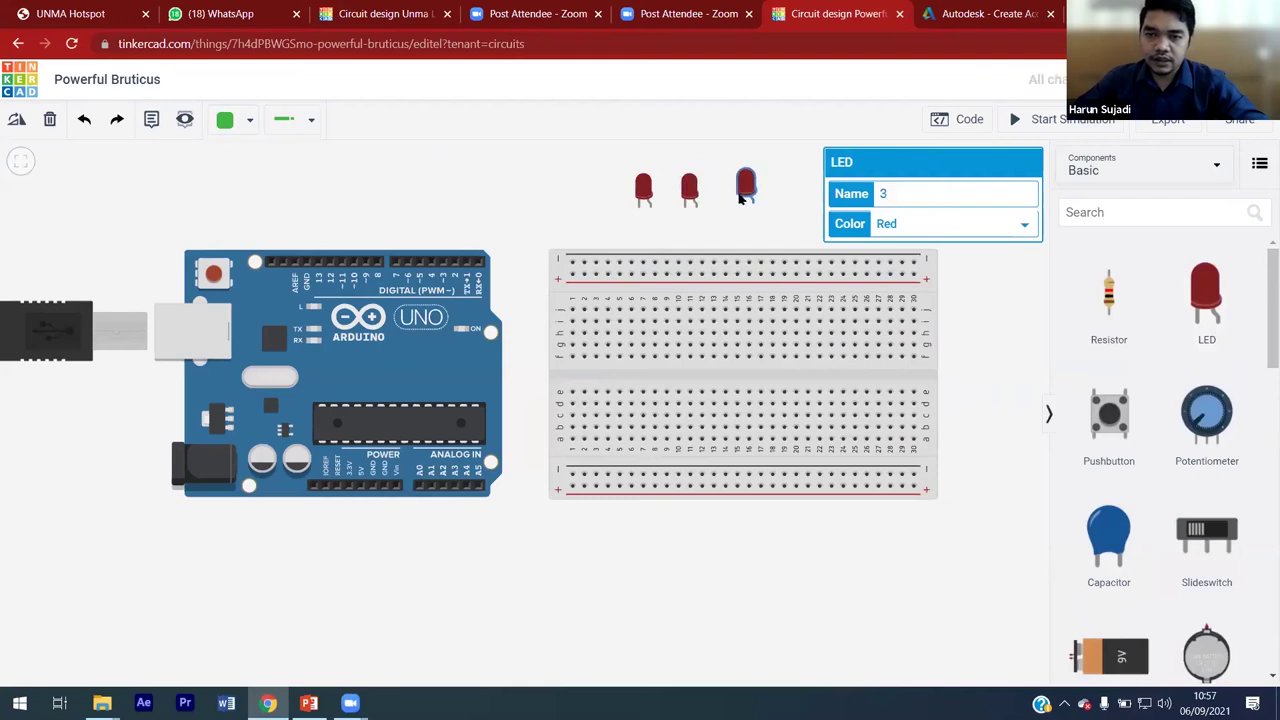
click(670, 198)
Step: Set the color of the middle LED to Yellow
click(644, 190)
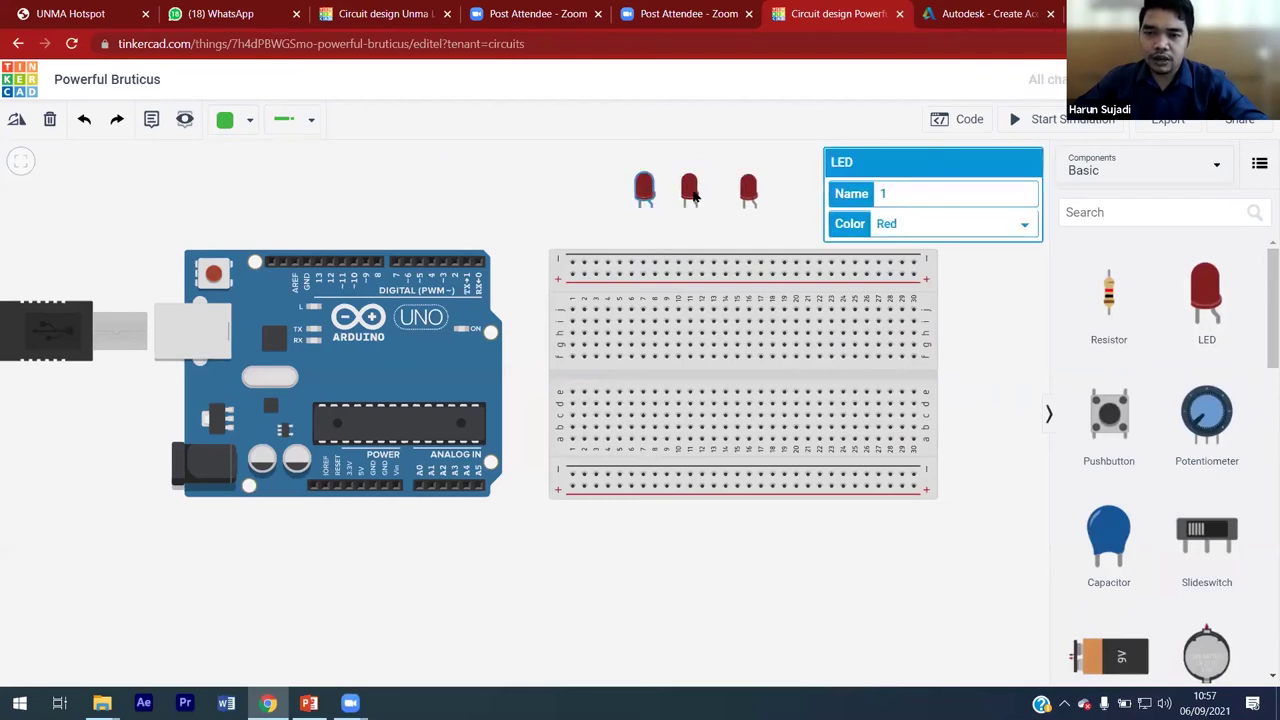
click(692, 195)
click(896, 226)
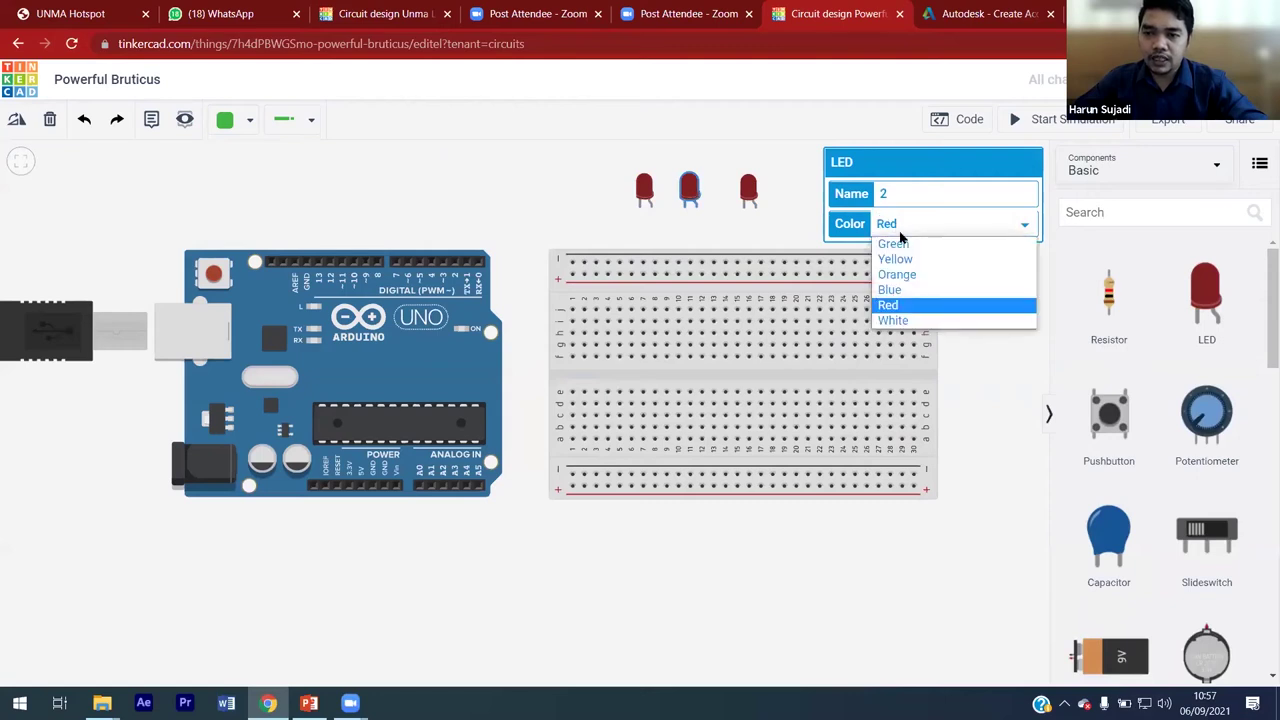
click(888, 255)
click(746, 192)
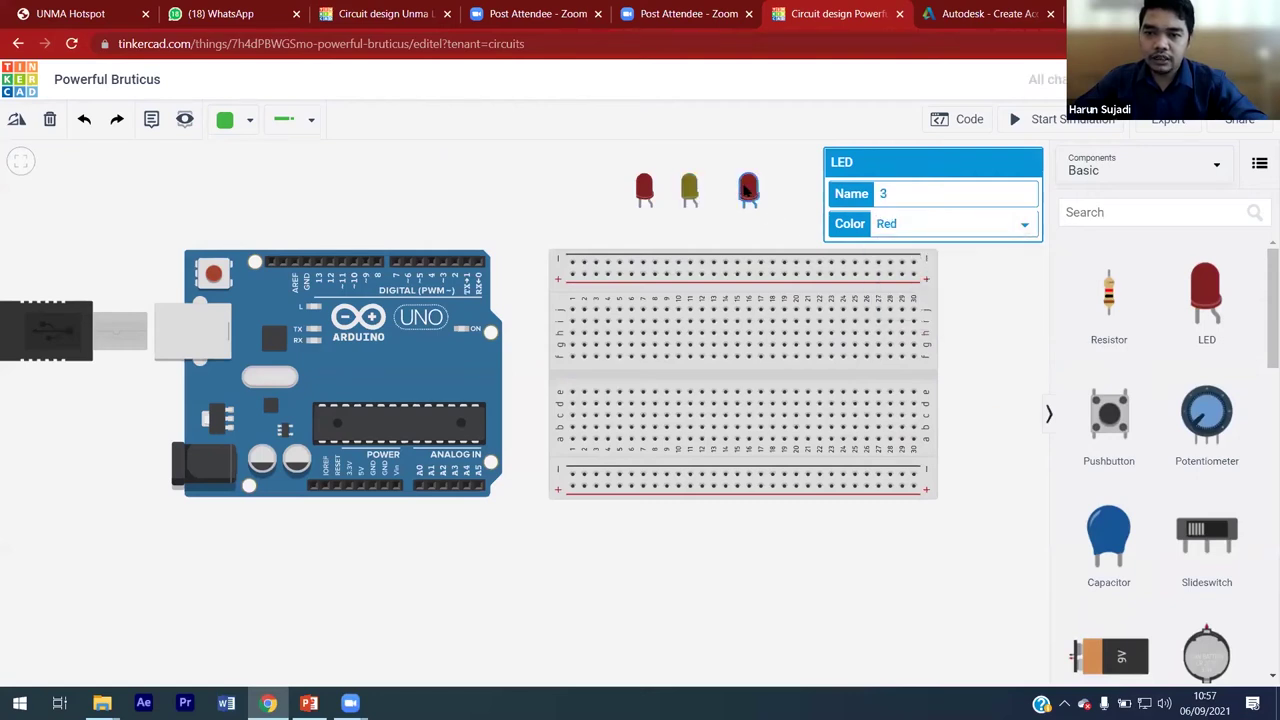
click(916, 225)
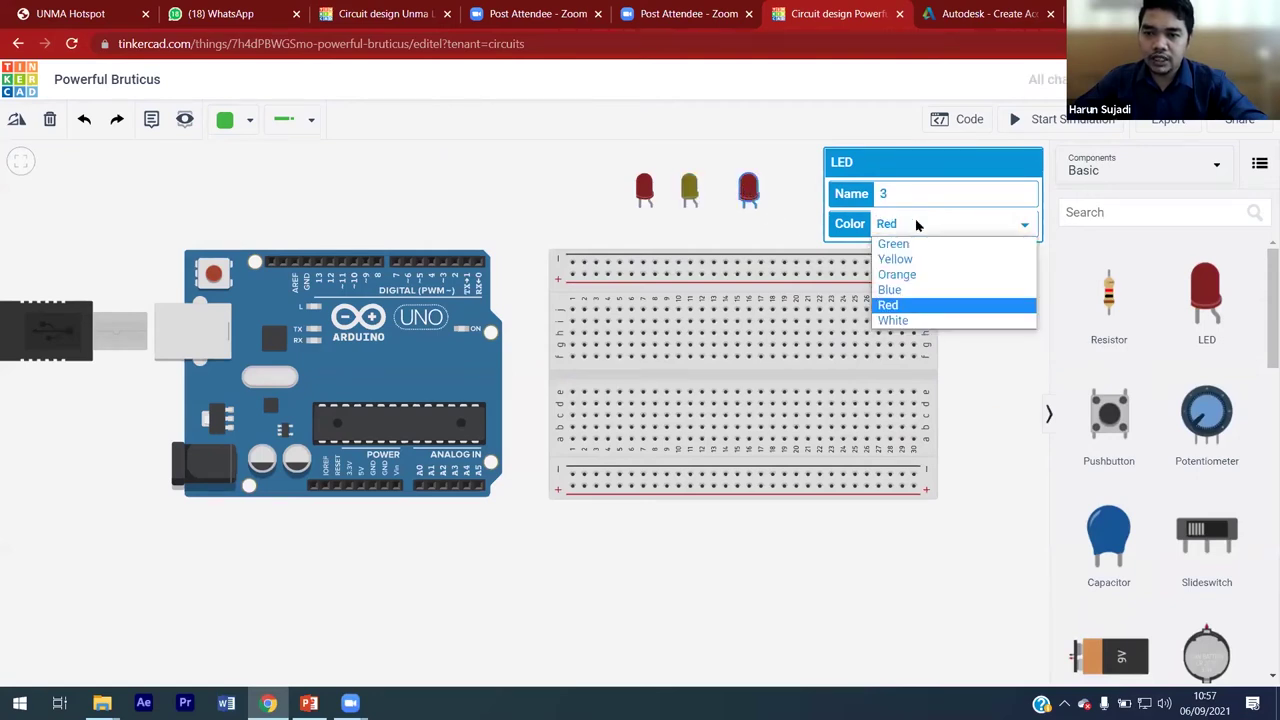
click(913, 288)
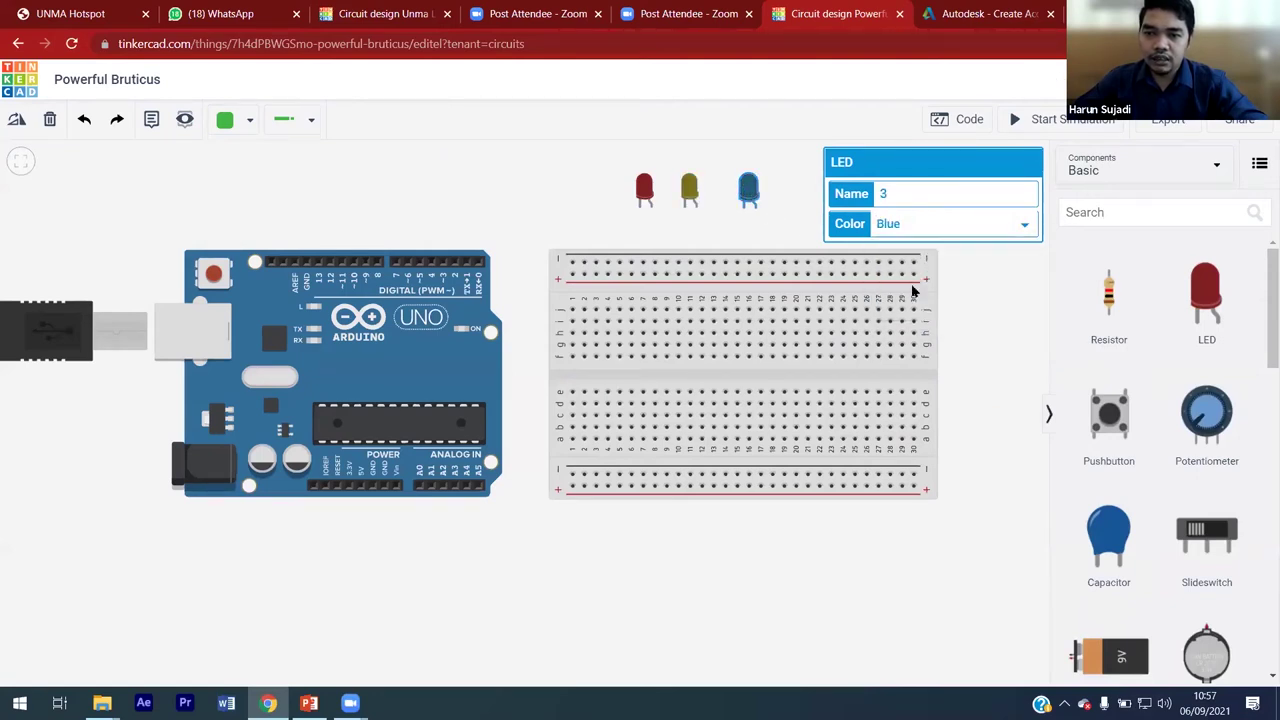
click(805, 214)
Step: Set the third LED's color to Green, and move the yellow LED so the three are evenly spaced
click(762, 204)
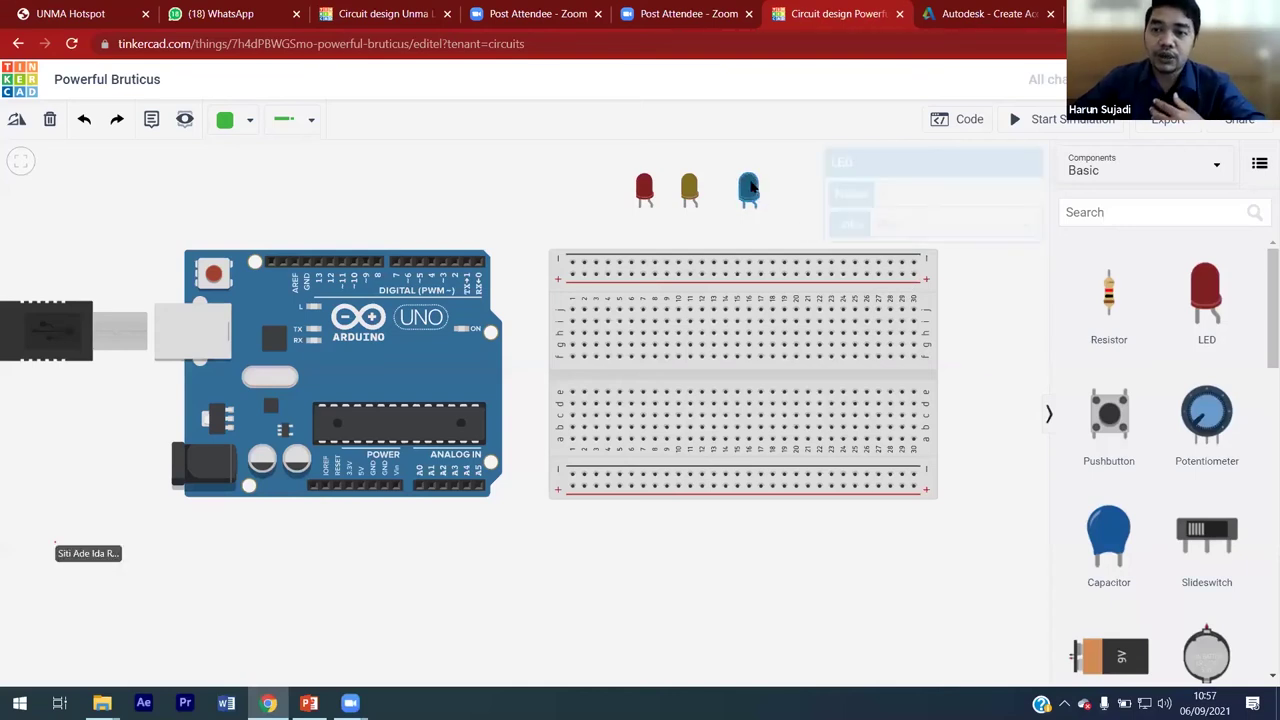
click(943, 224)
click(942, 243)
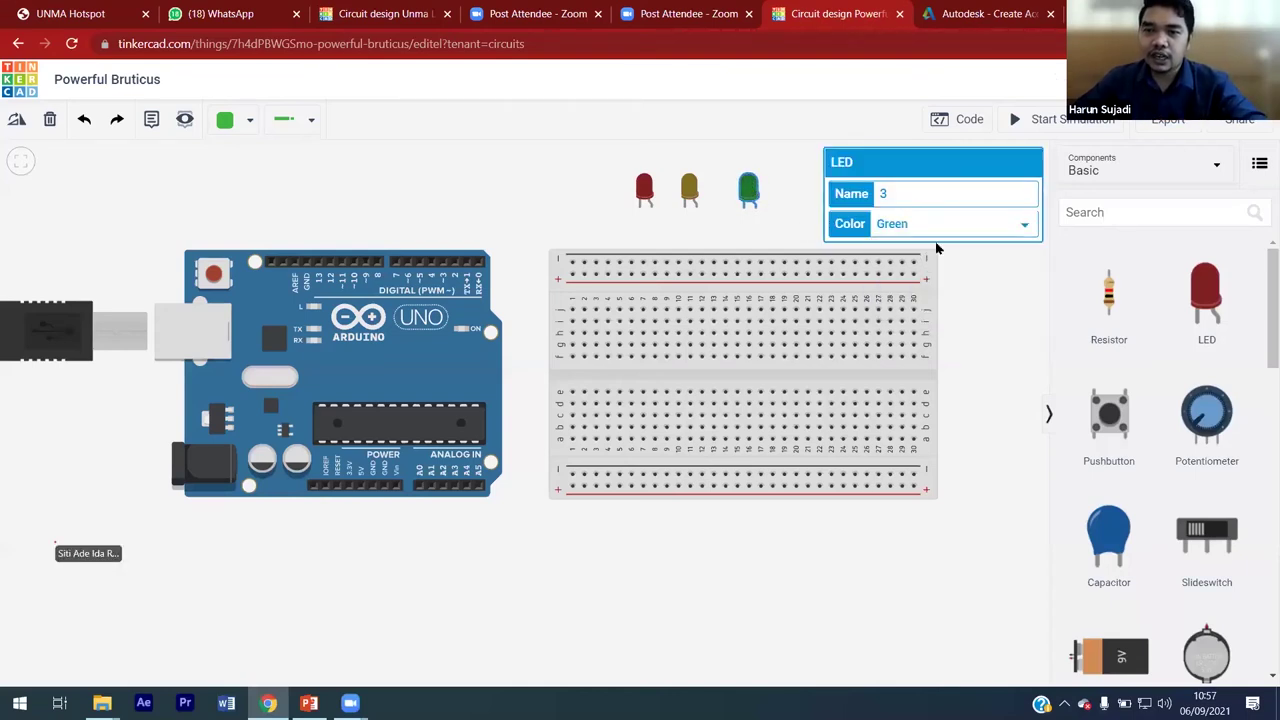
click(796, 224)
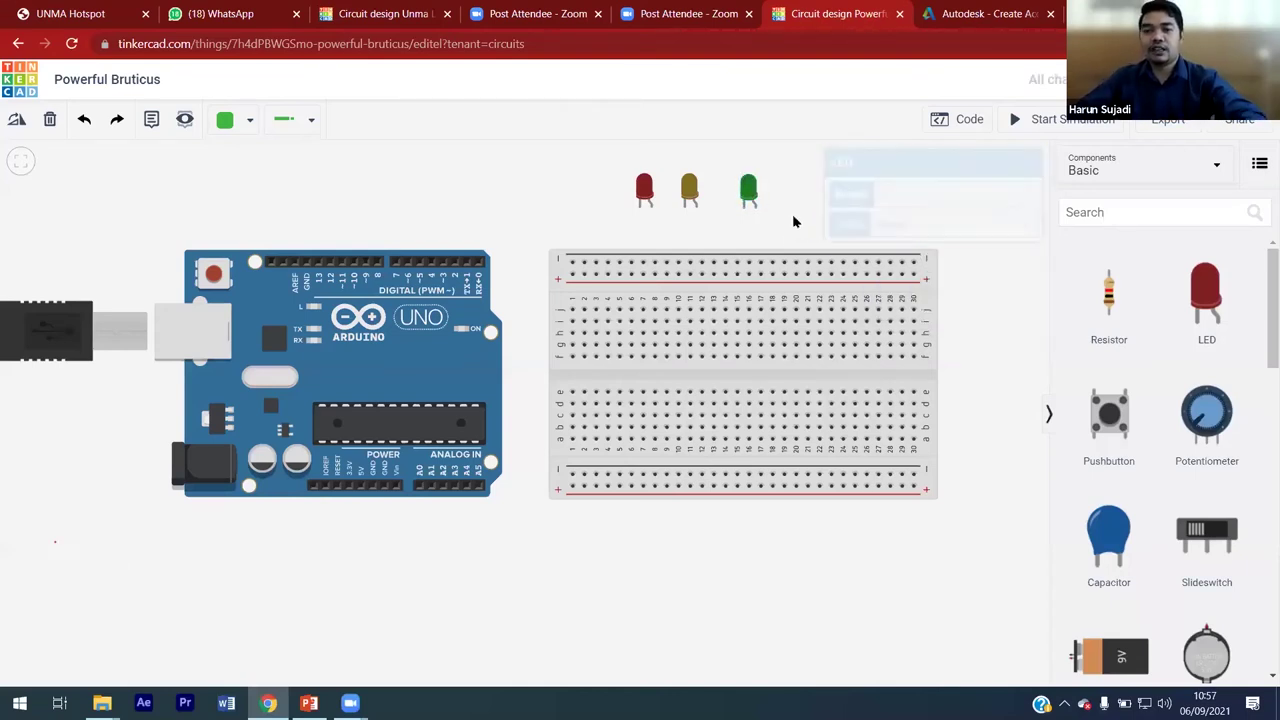
click(694, 193)
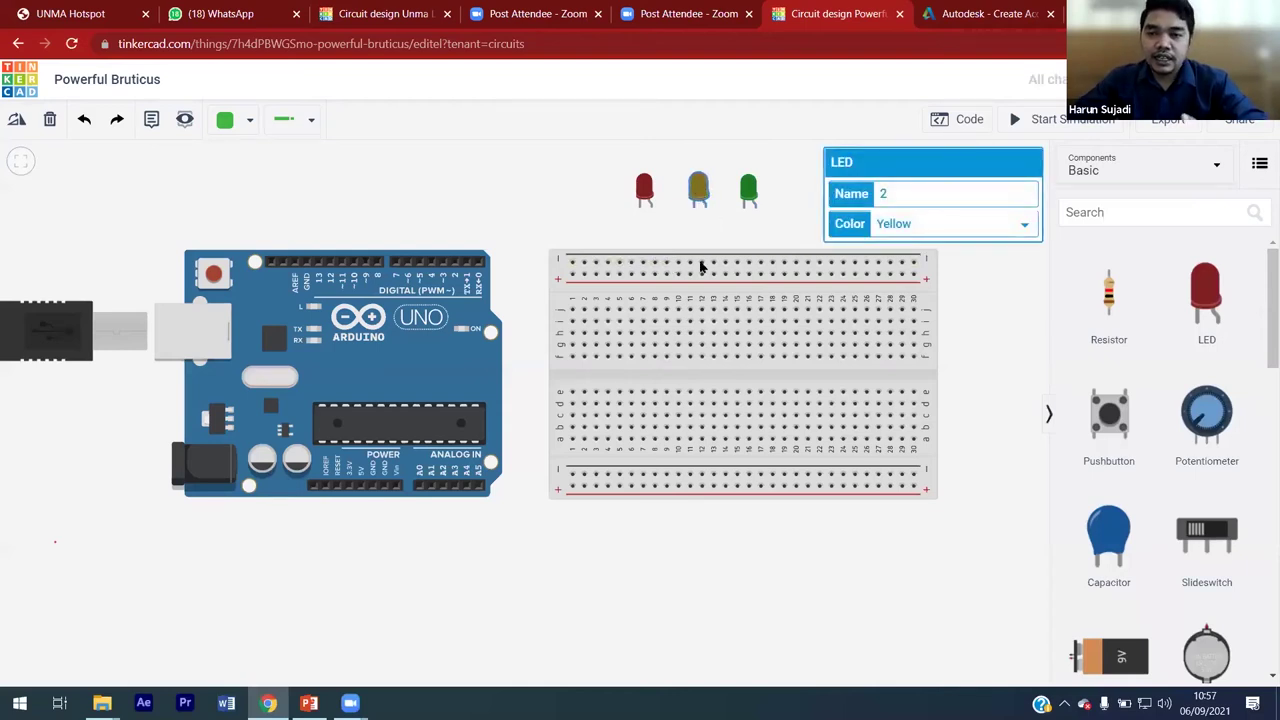
click(988, 337)
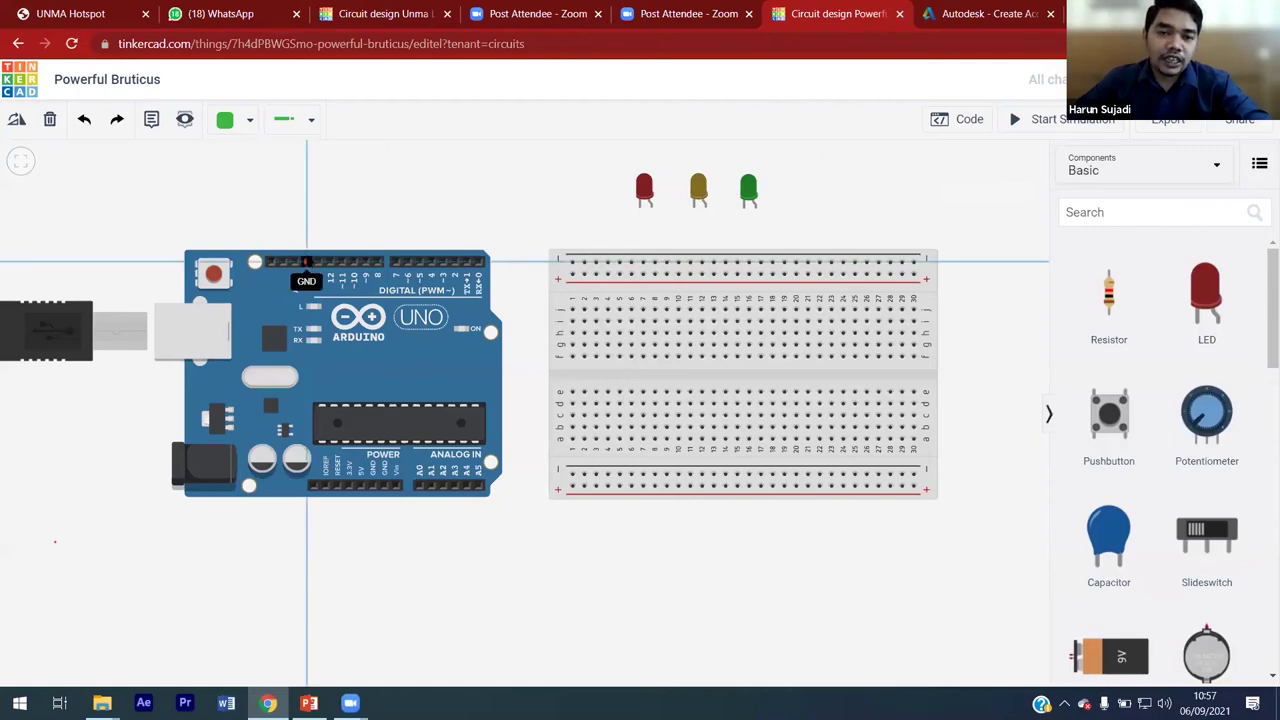
Step: Wire the Arduino's GND pin beside pin 13 to the first hole of the breadboard's upper negative rail, and straighten the wire's bend
click(306, 262)
click(307, 216)
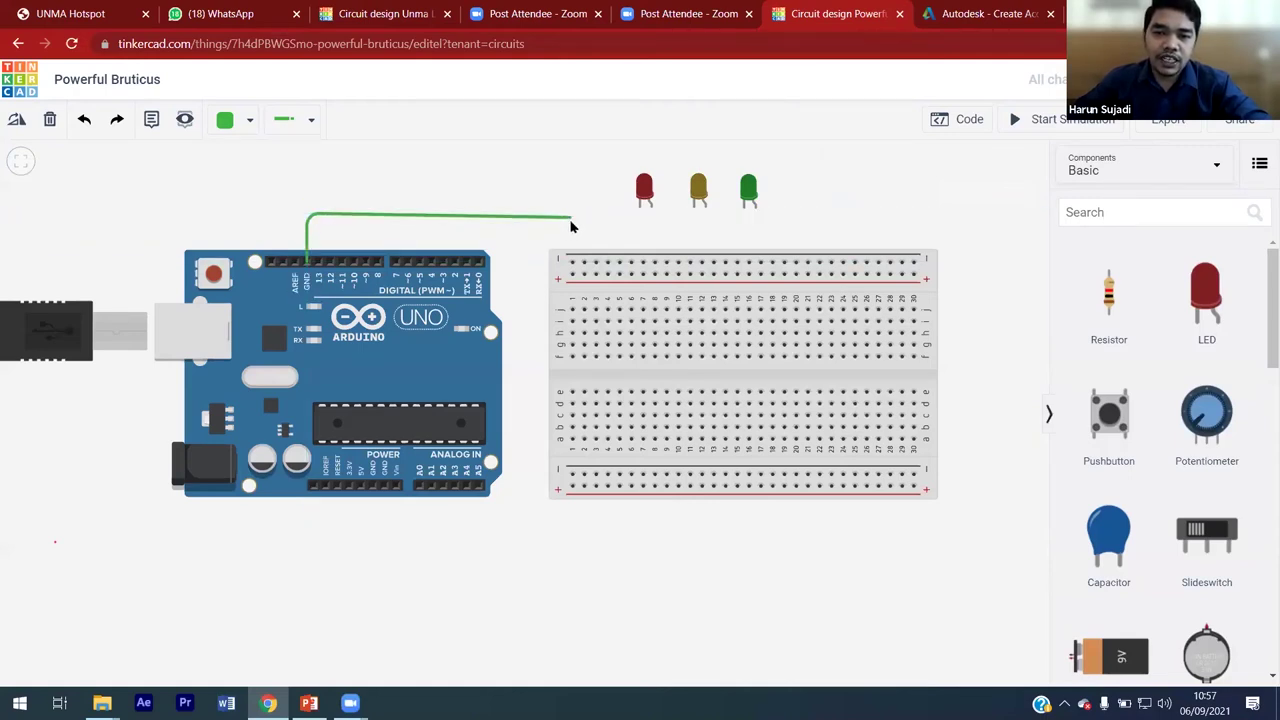
click(570, 217)
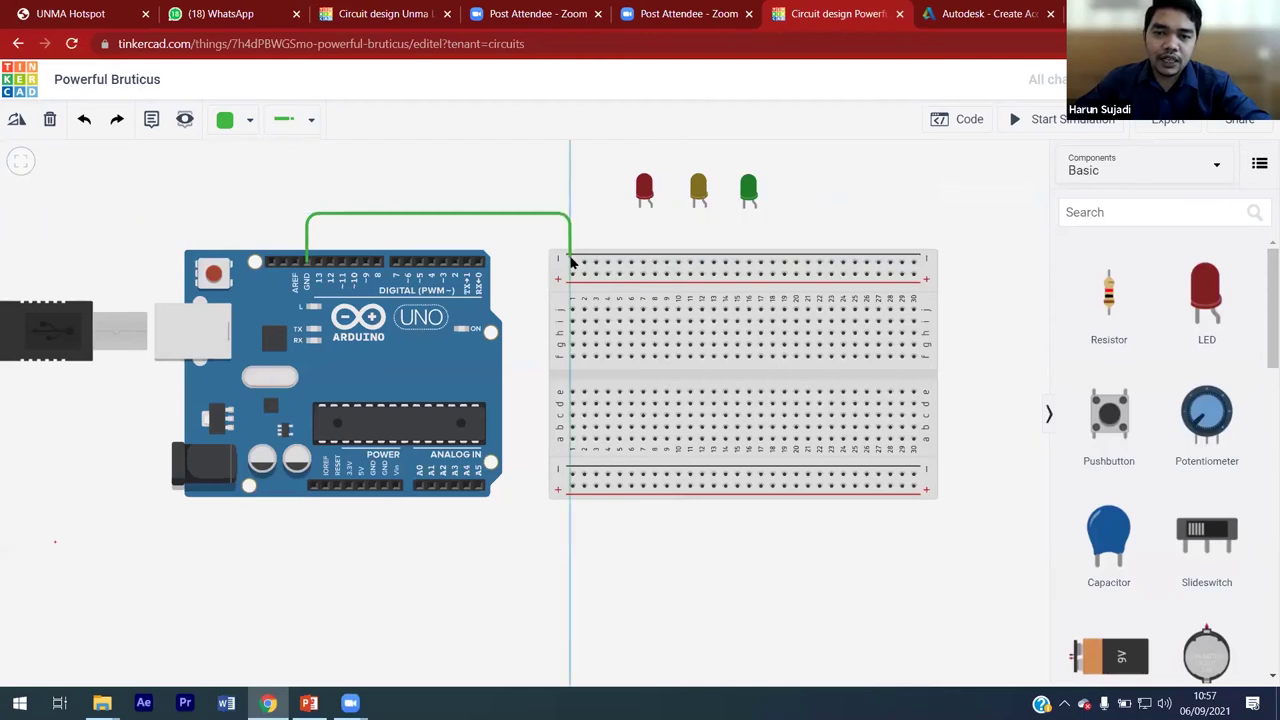
click(571, 262)
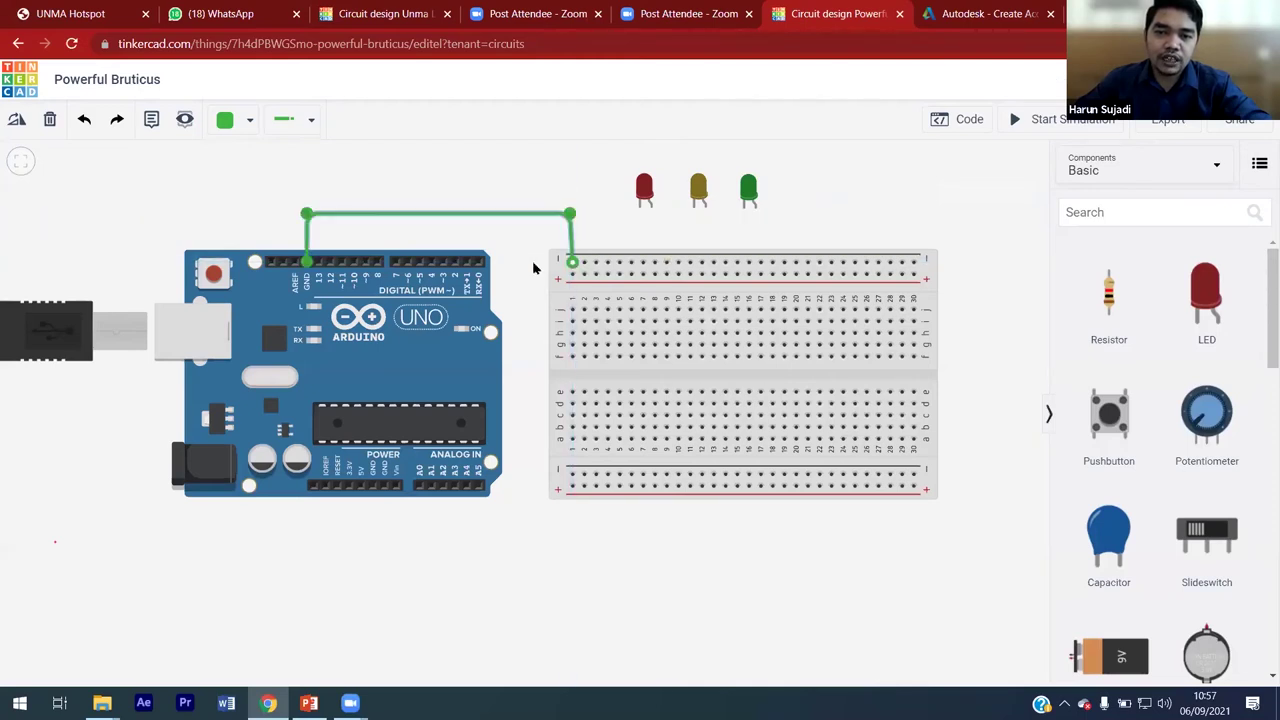
drag(572, 217, 572, 217)
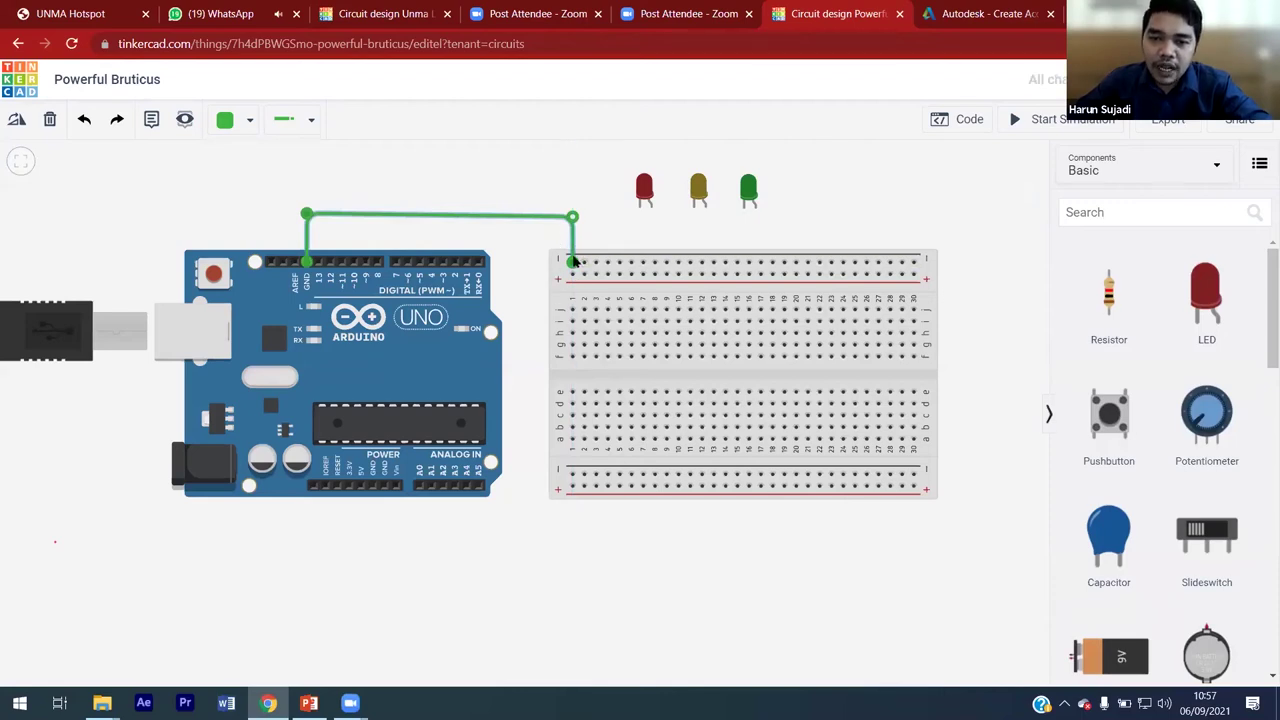
Step: Change the color of the GND wire to black
click(251, 121)
click(250, 172)
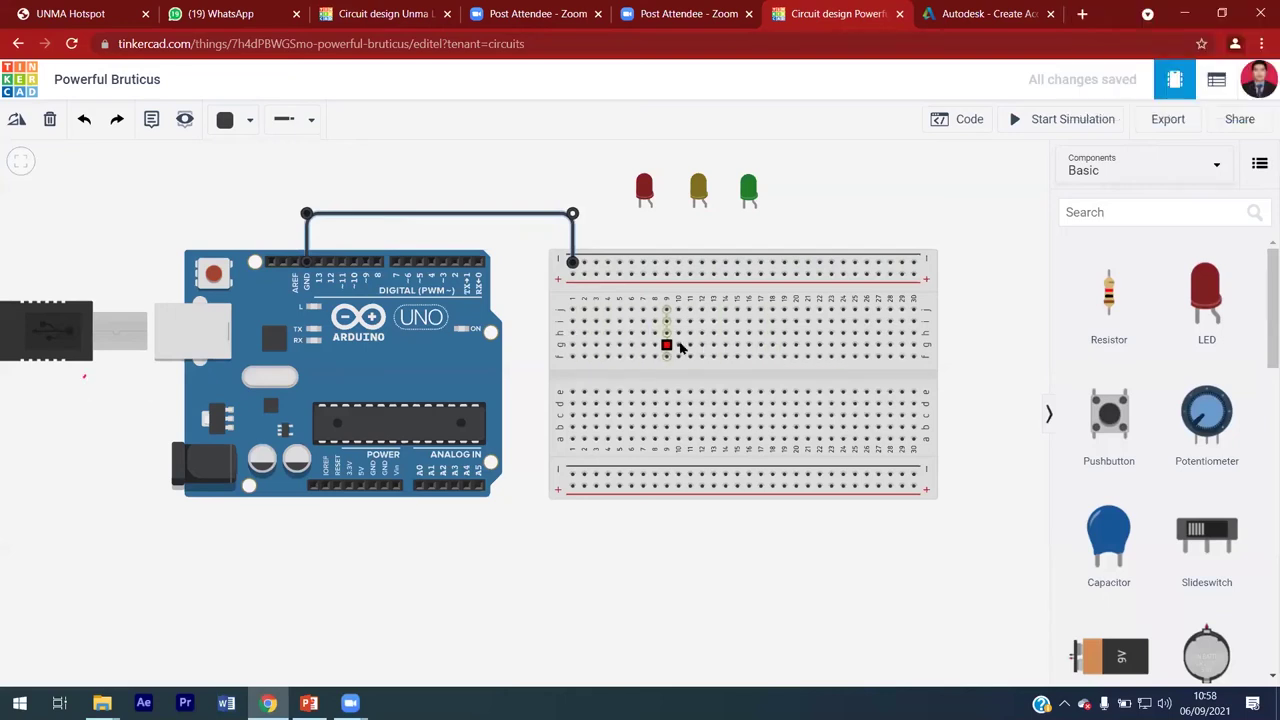
click(488, 232)
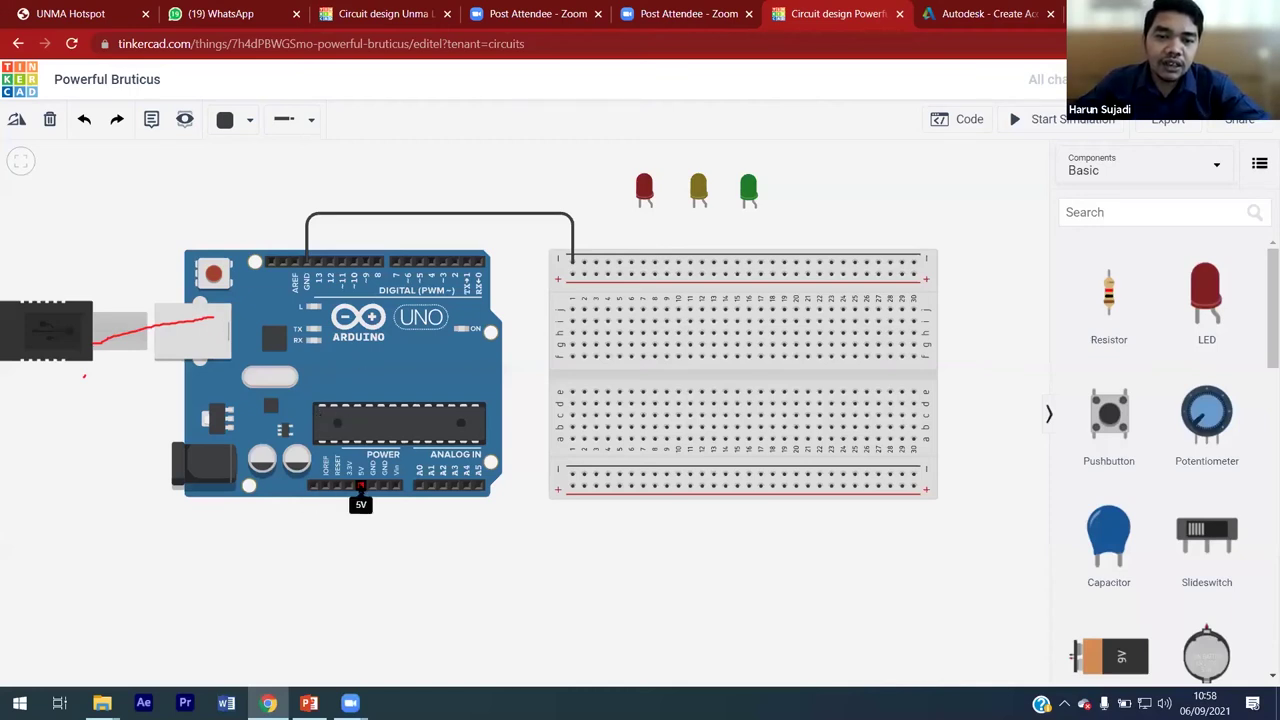
Step: Wire the Arduino's 5V pin to the first hole of the breadboard's upper positive rail, routing it below and around the board's right side
click(361, 487)
click(361, 536)
click(517, 538)
click(514, 270)
click(571, 275)
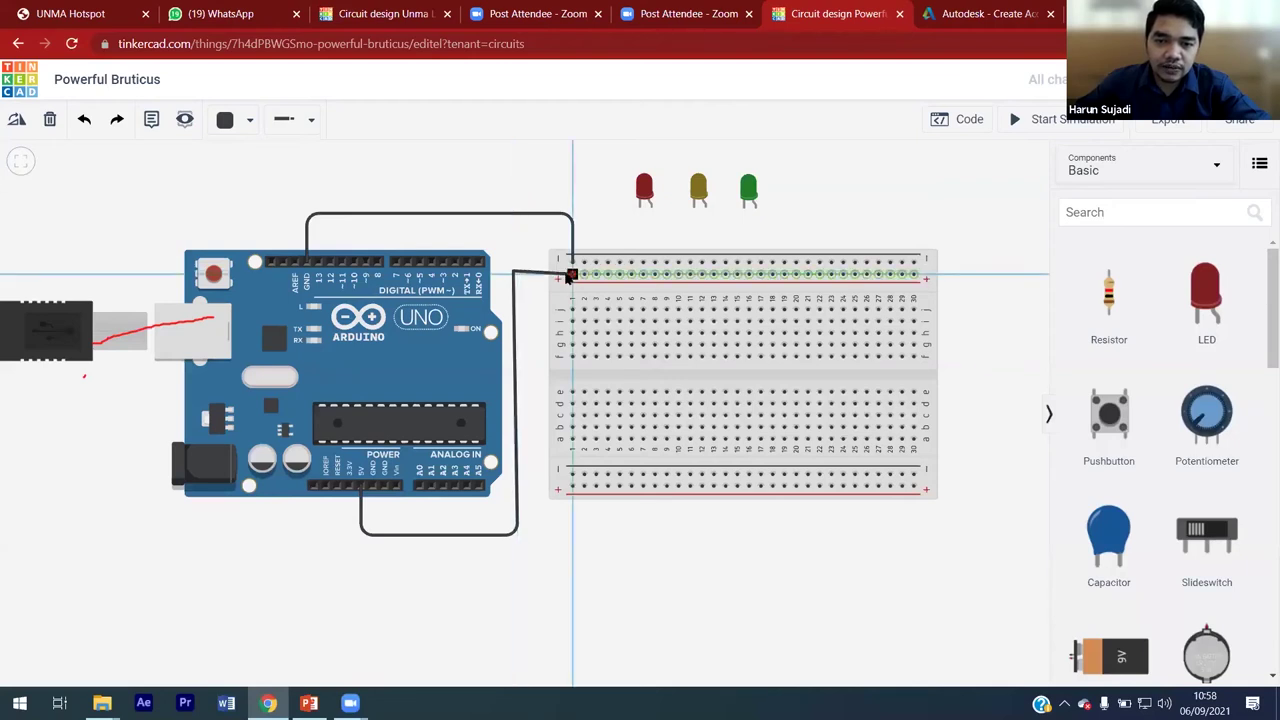
click(517, 281)
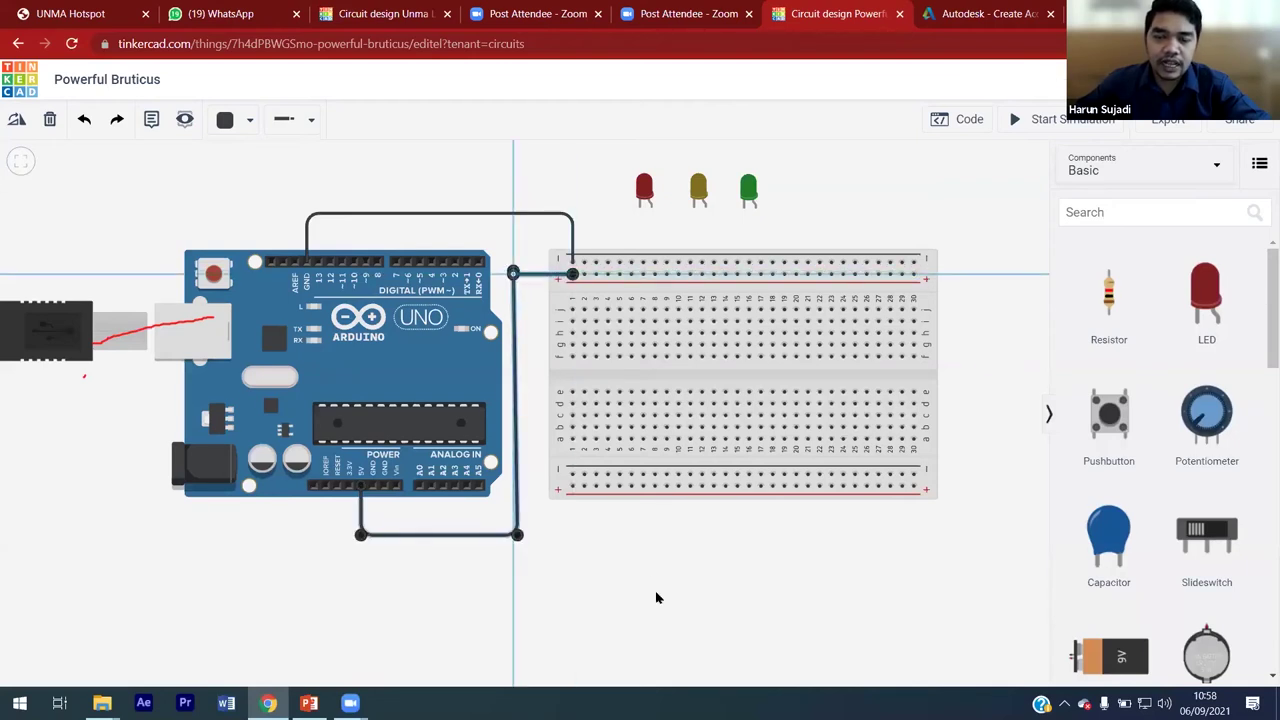
click(665, 552)
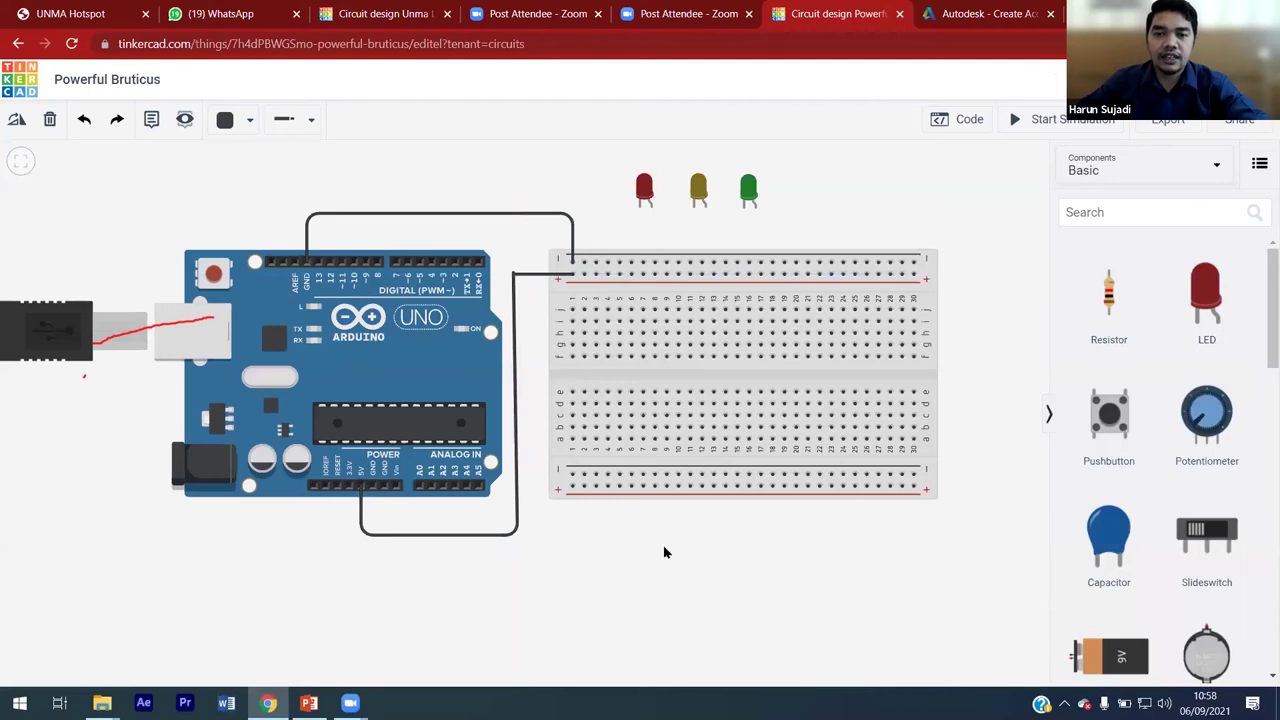
Step: Change the 5V wire's color to red and straighten its upper bend
click(517, 277)
click(249, 121)
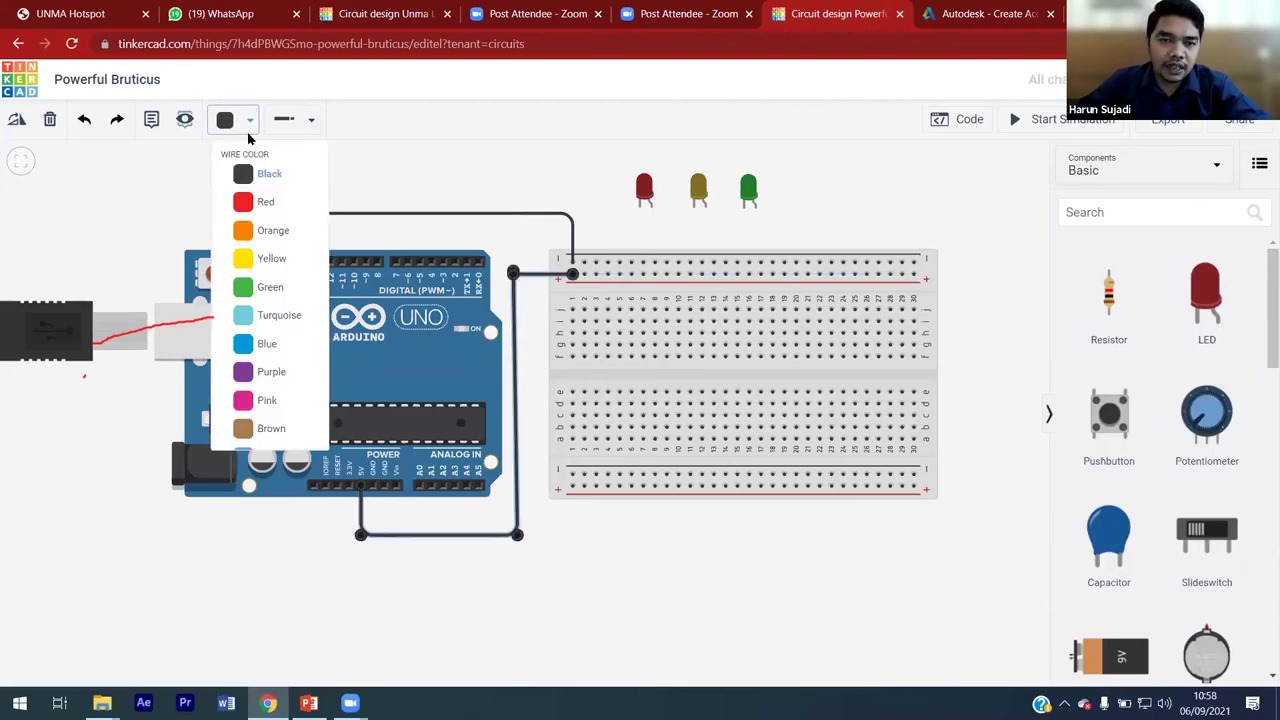
click(262, 201)
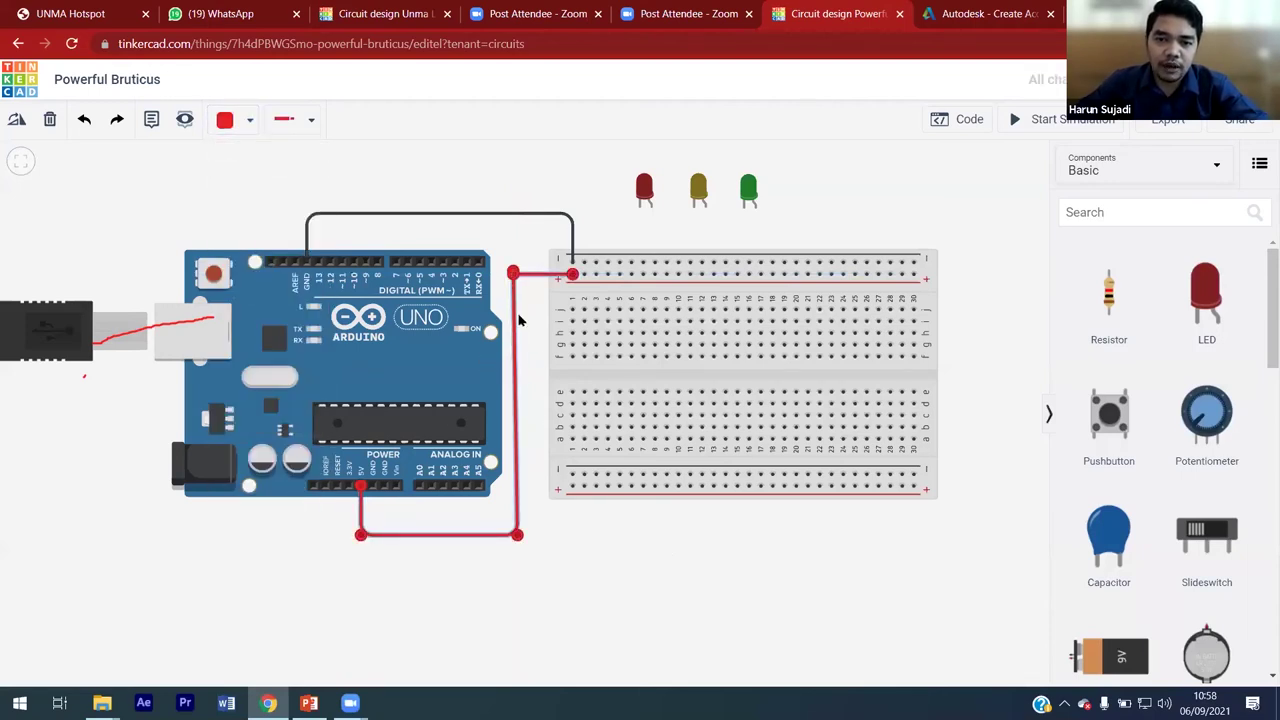
drag(512, 272, 517, 274)
click(672, 604)
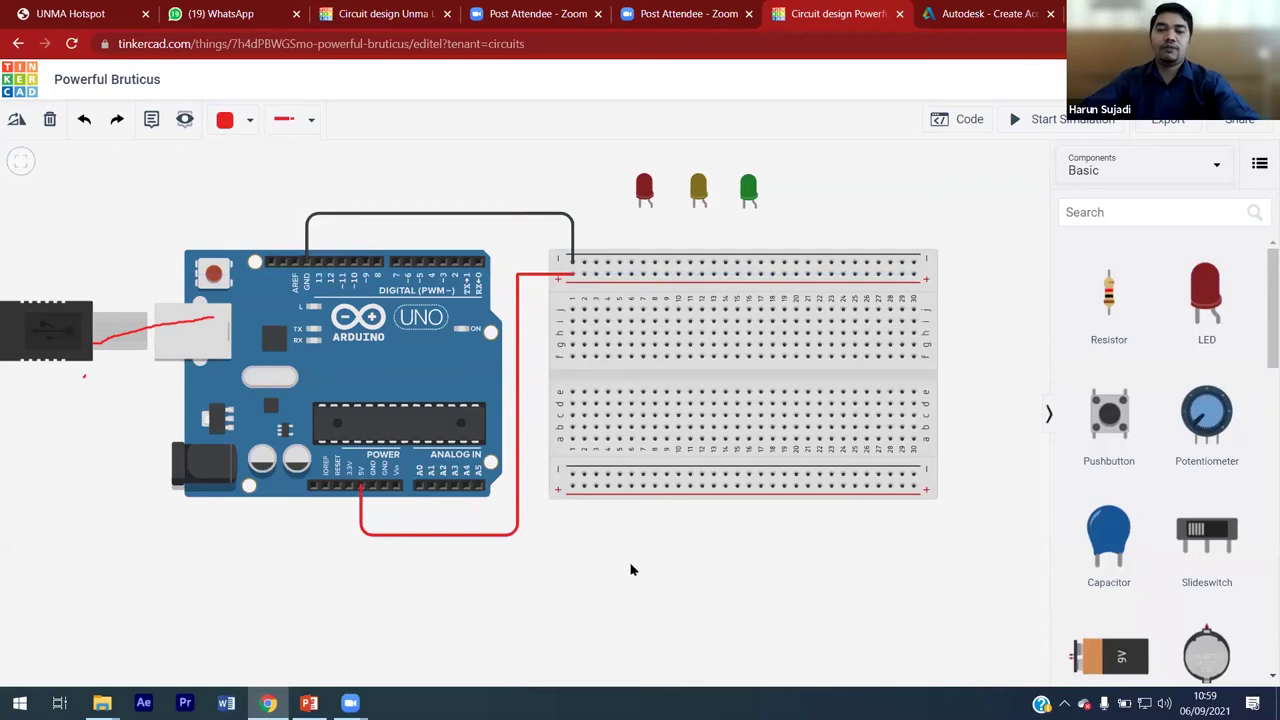
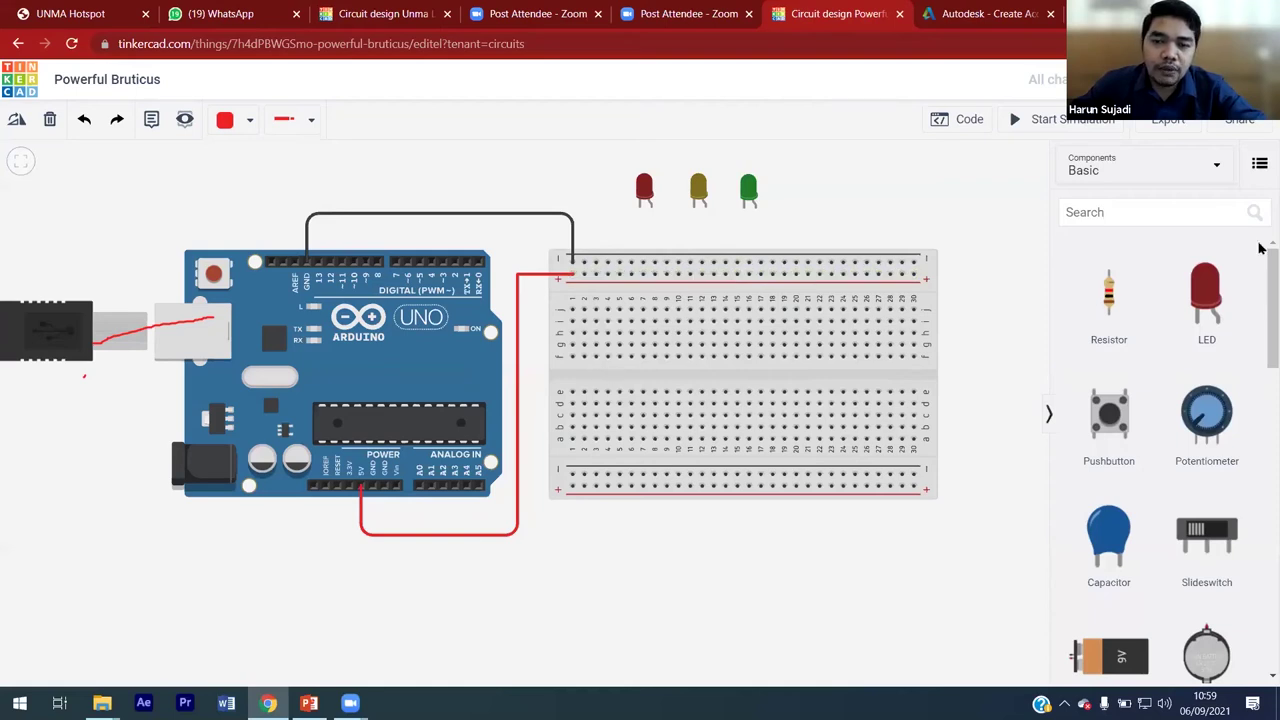
Step: Add three resistors side by side above the breadboard, next to the green LED
drag(1107, 293, 838, 205)
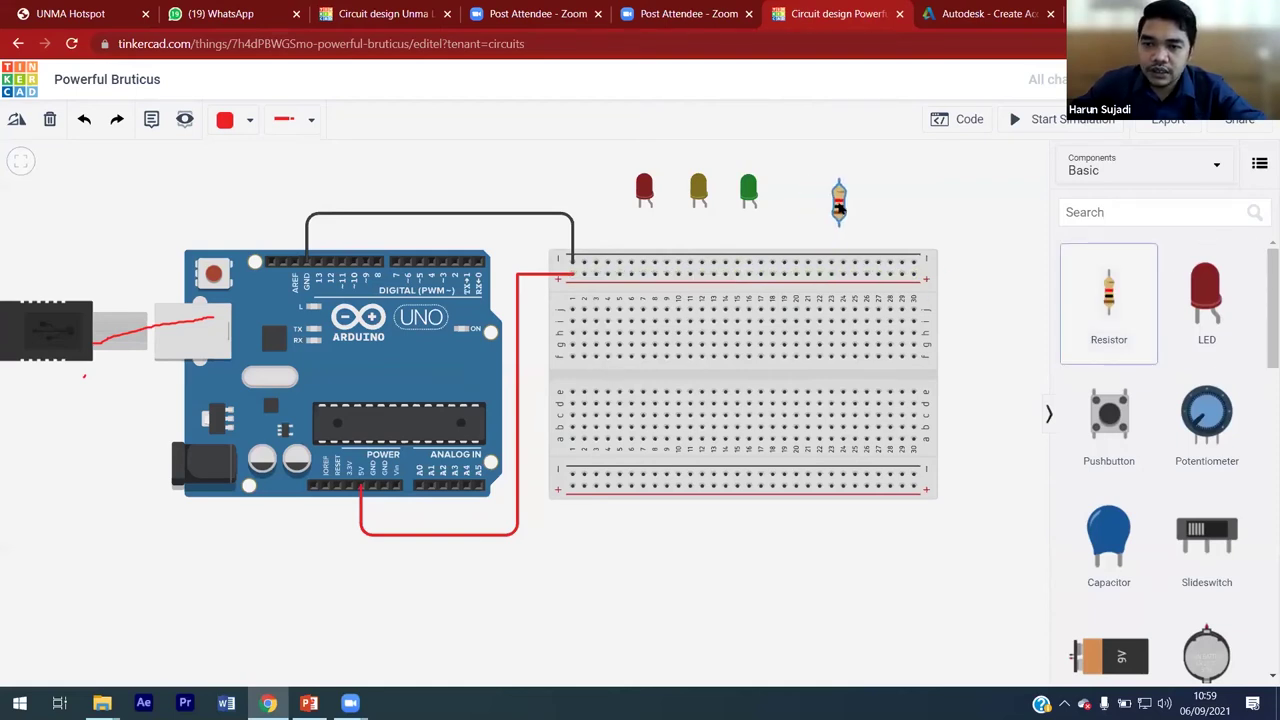
click(953, 288)
drag(1107, 293, 869, 207)
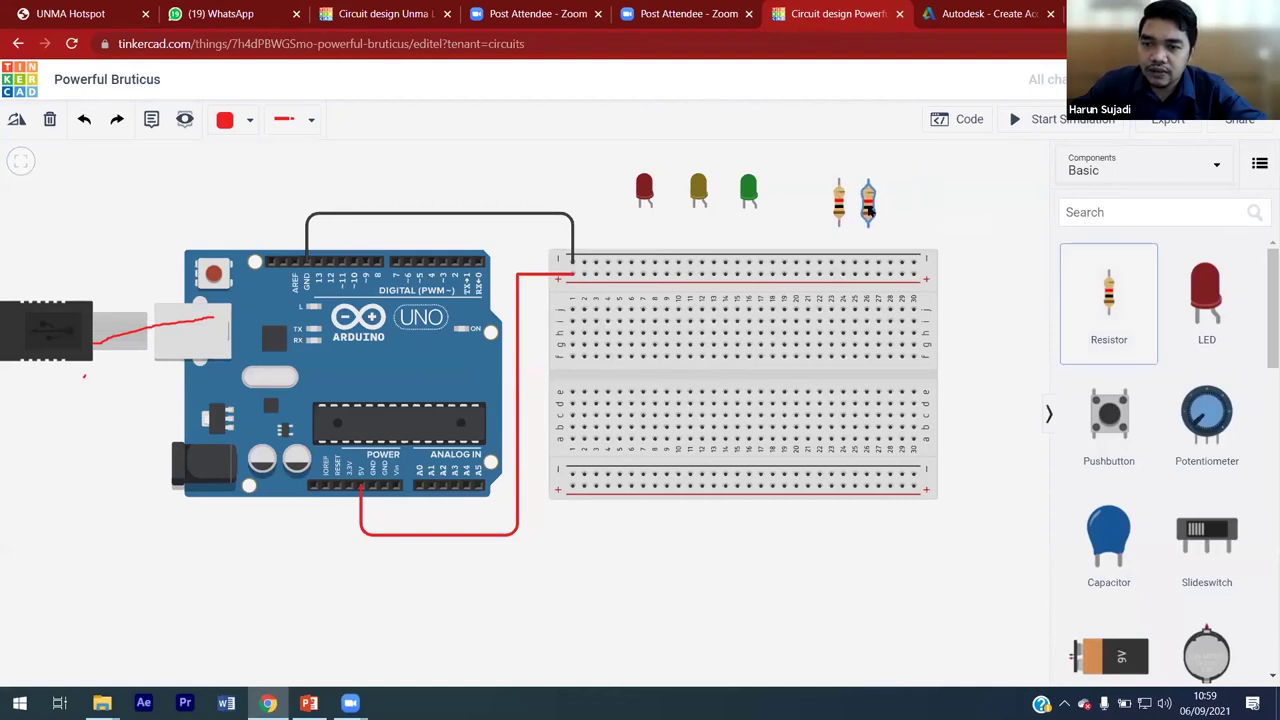
drag(1107, 293, 907, 213)
click(783, 222)
Step: Set the resistance of the first resistor, the one nearest the LEDs, to 220 Ω
click(840, 206)
click(939, 228)
key(BackSpace)
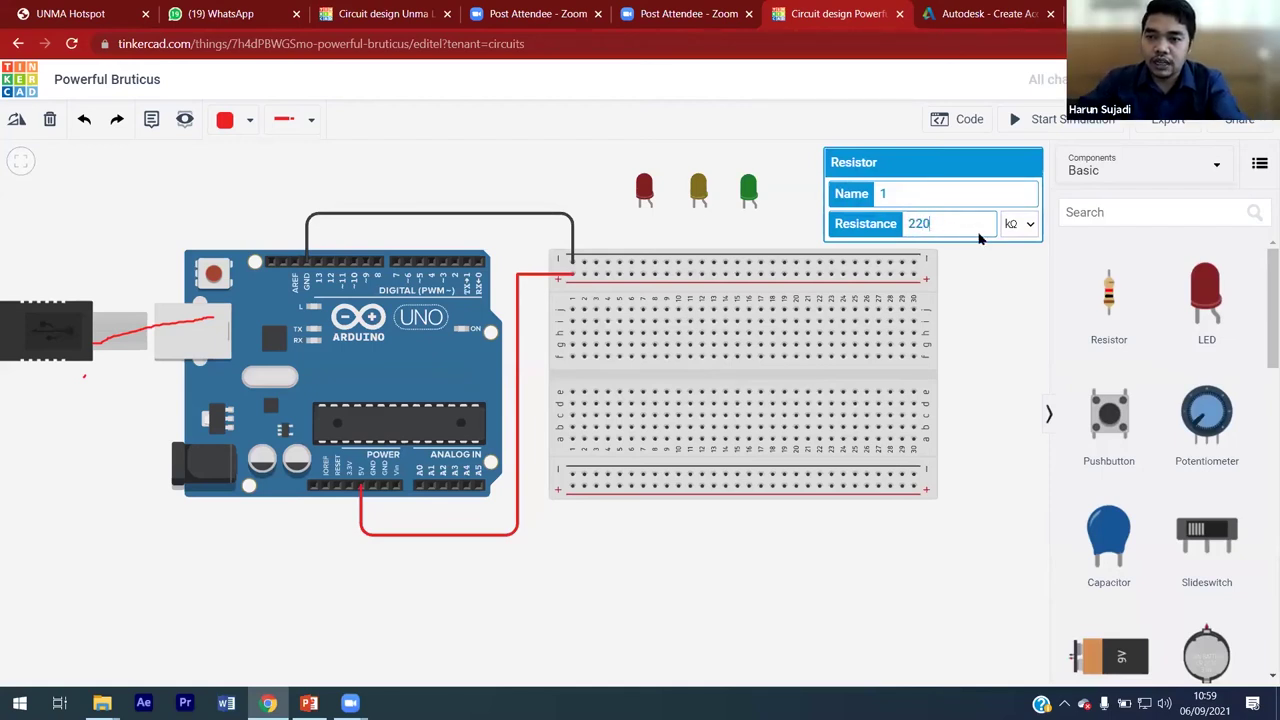
click(1033, 225)
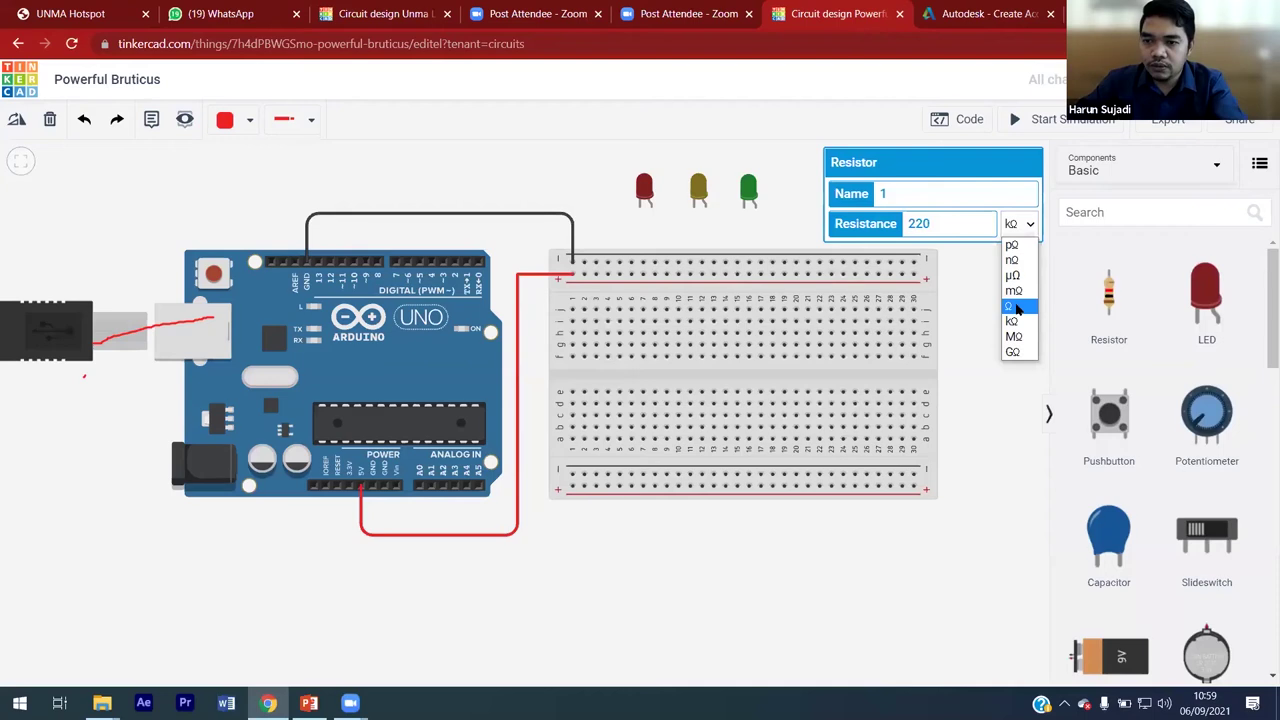
click(1016, 298)
click(1008, 305)
Step: Set the resistance of the middle resistor to 220 Ω
click(866, 201)
double_click(911, 224)
text(220)
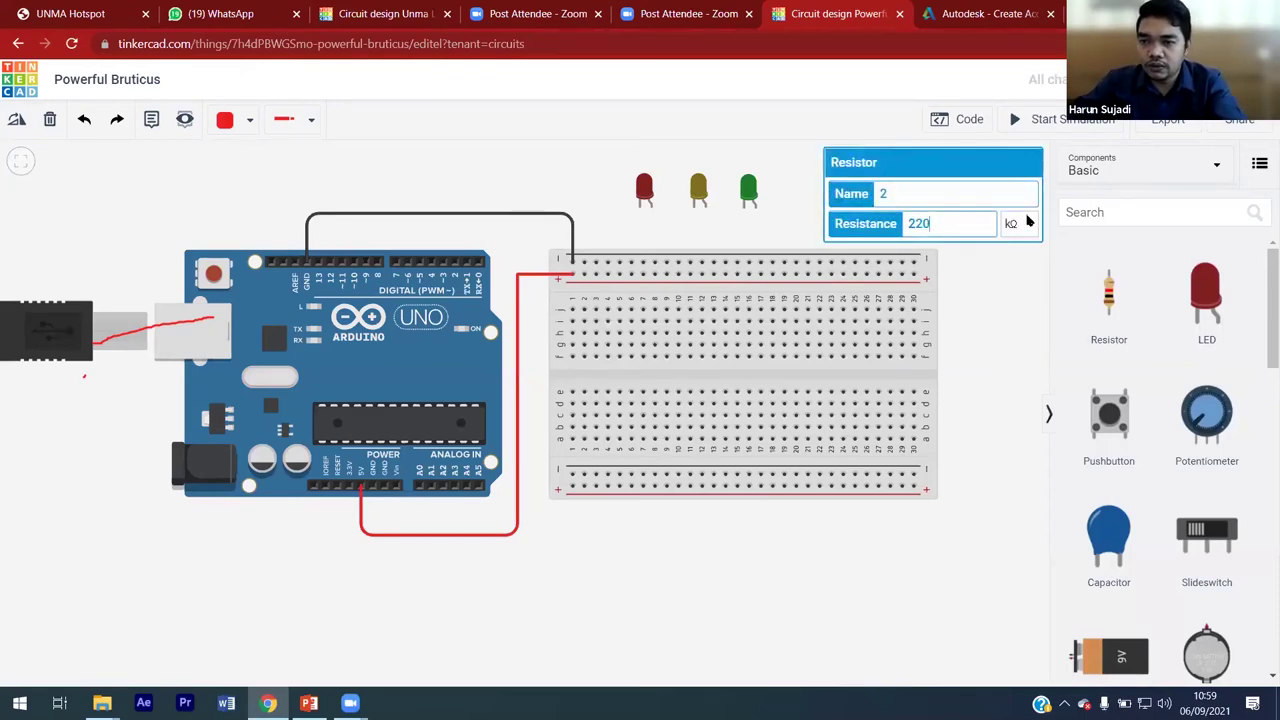
click(1011, 223)
click(1010, 275)
click(932, 211)
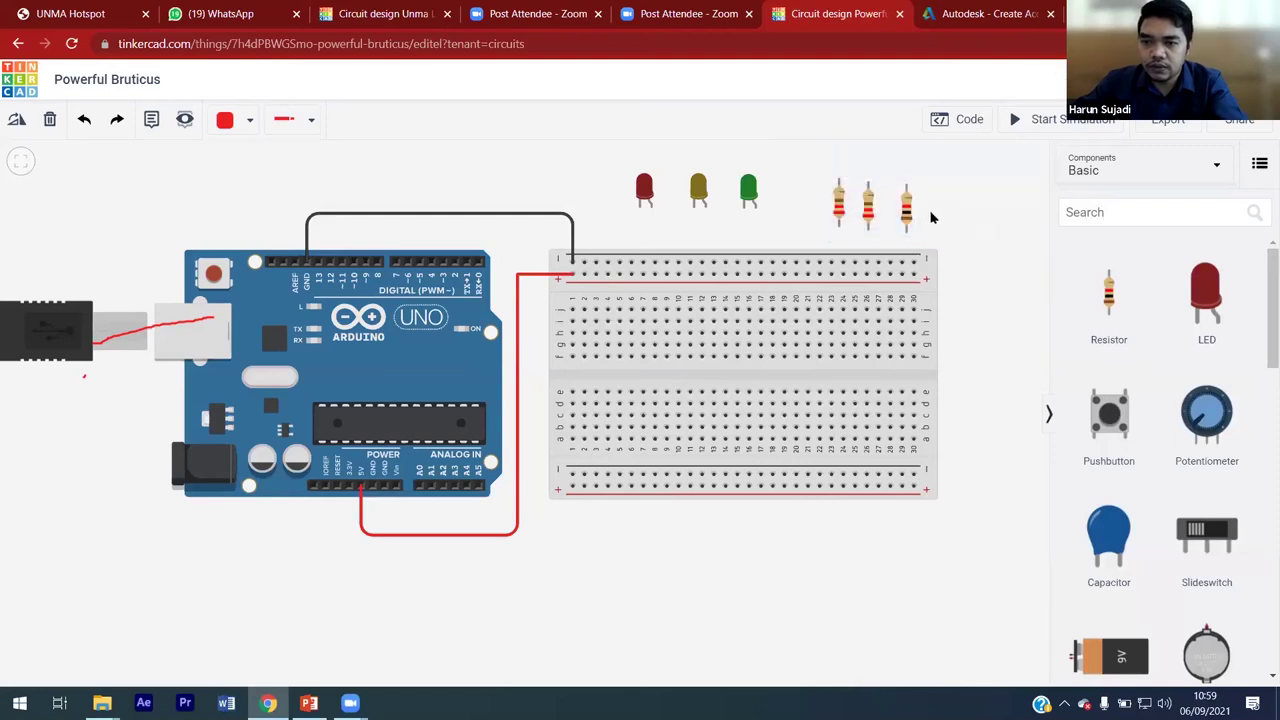
Step: Set the third resistor's resistance to 220 Ω and move the first resistor to the free area beside the breadboard
click(905, 208)
click(950, 244)
click(908, 208)
click(955, 222)
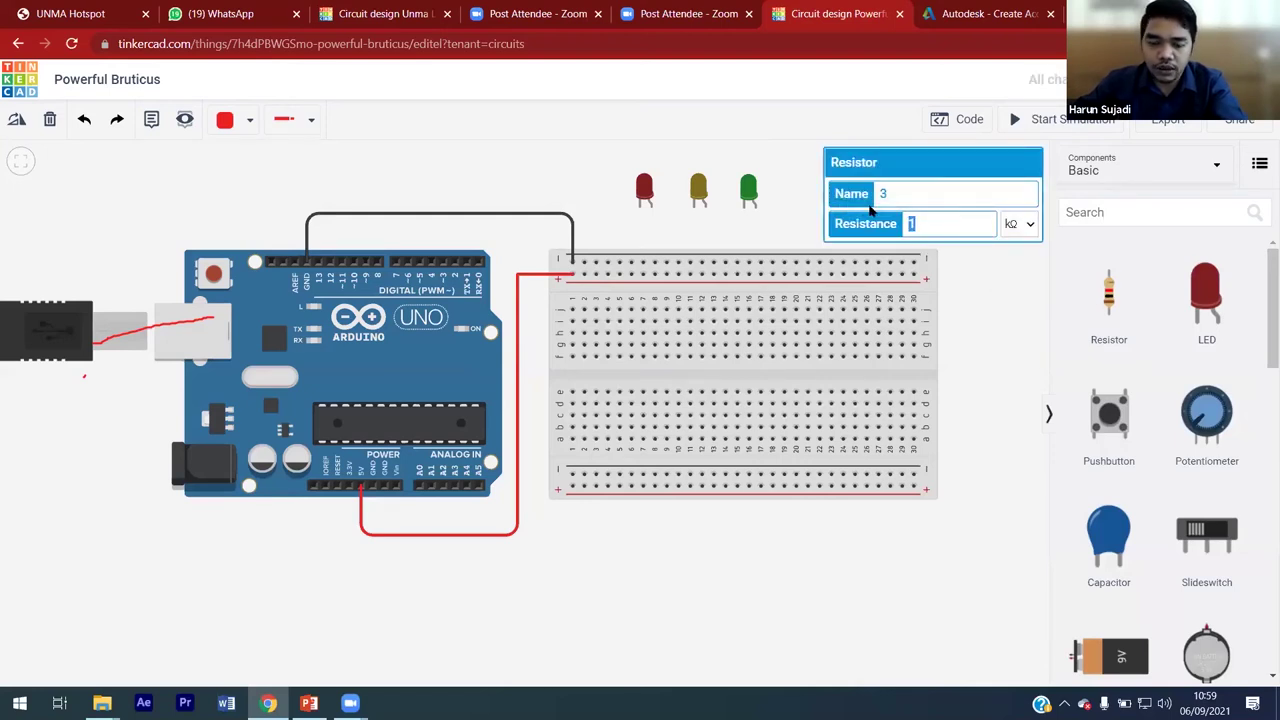
text(220)
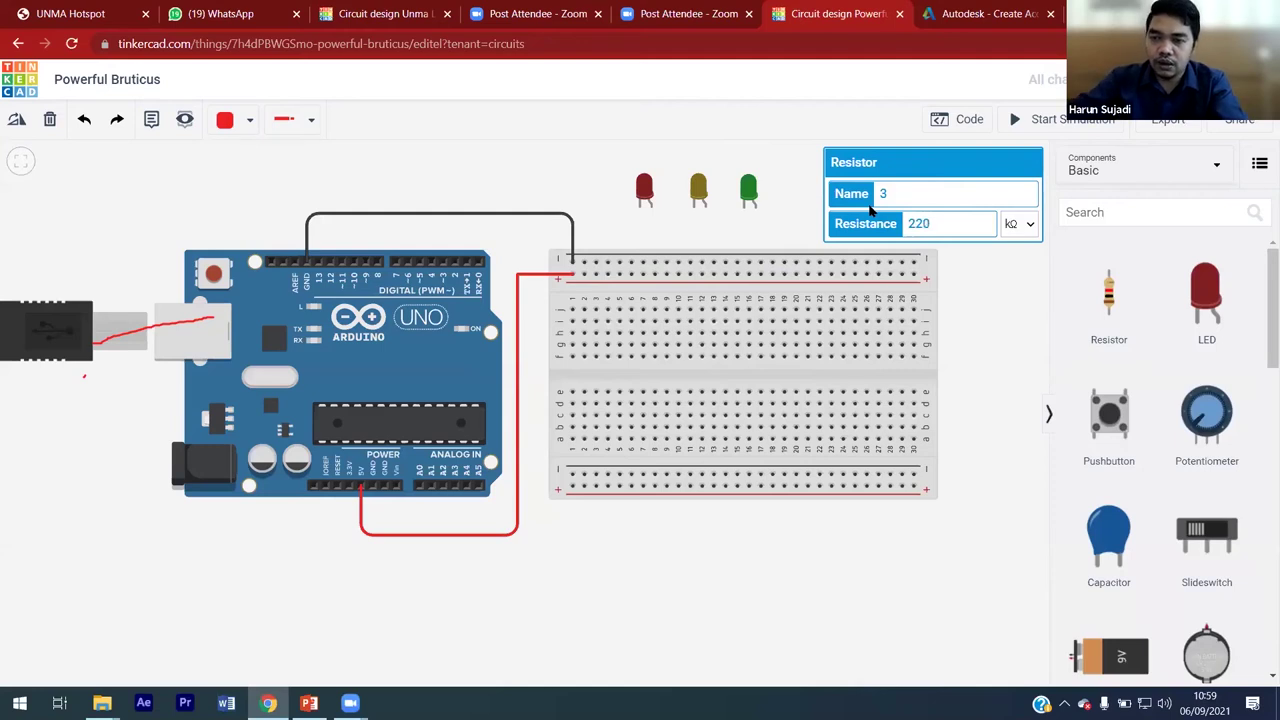
click(1030, 226)
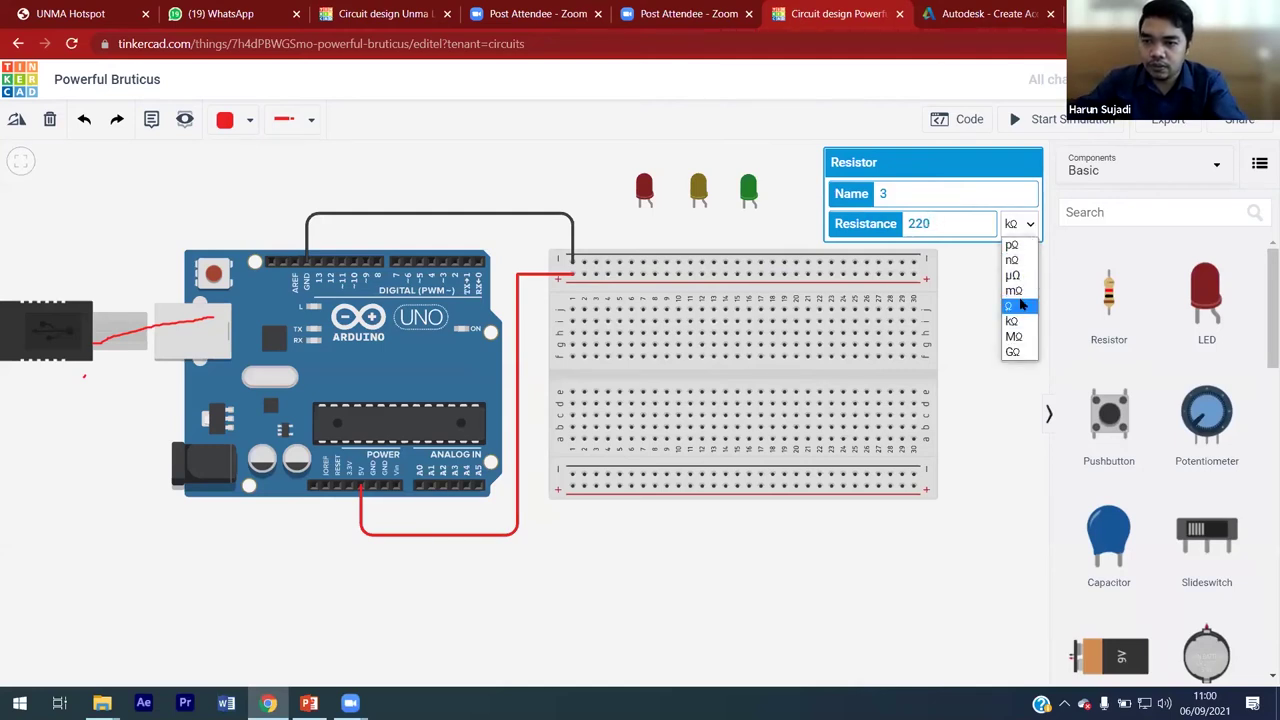
click(1008, 306)
click(1008, 308)
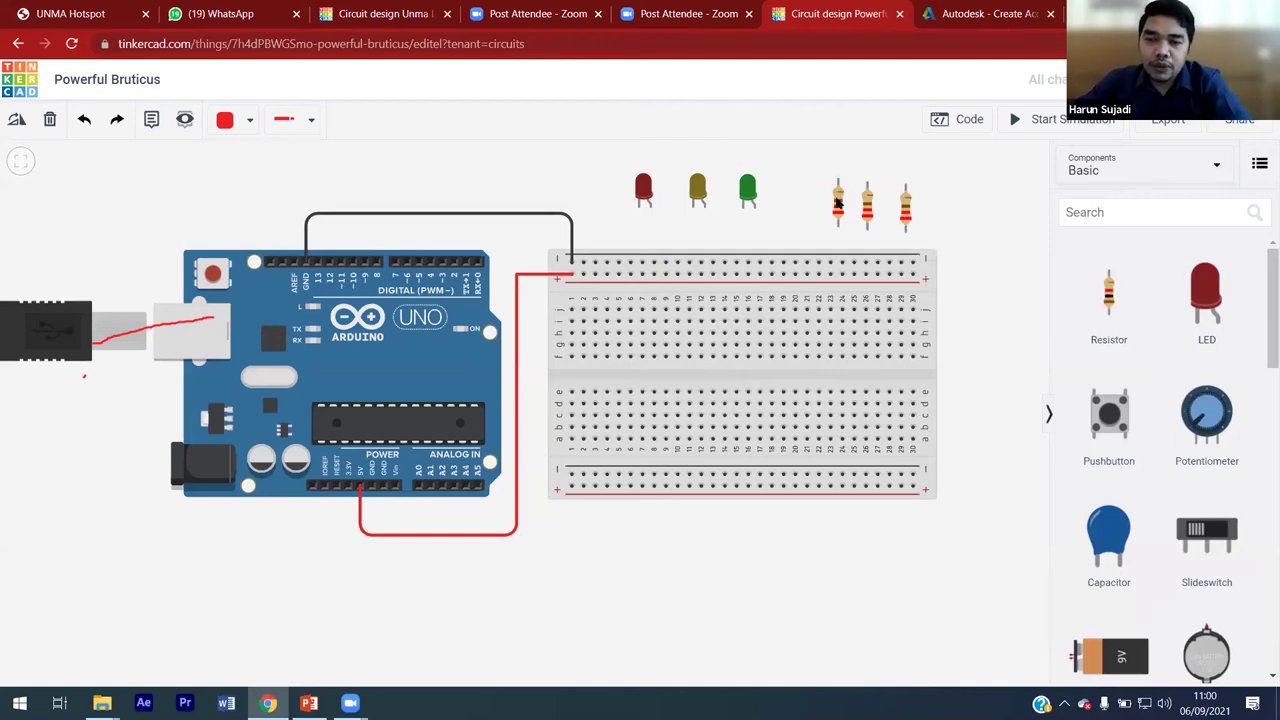
drag(838, 205, 1035, 300)
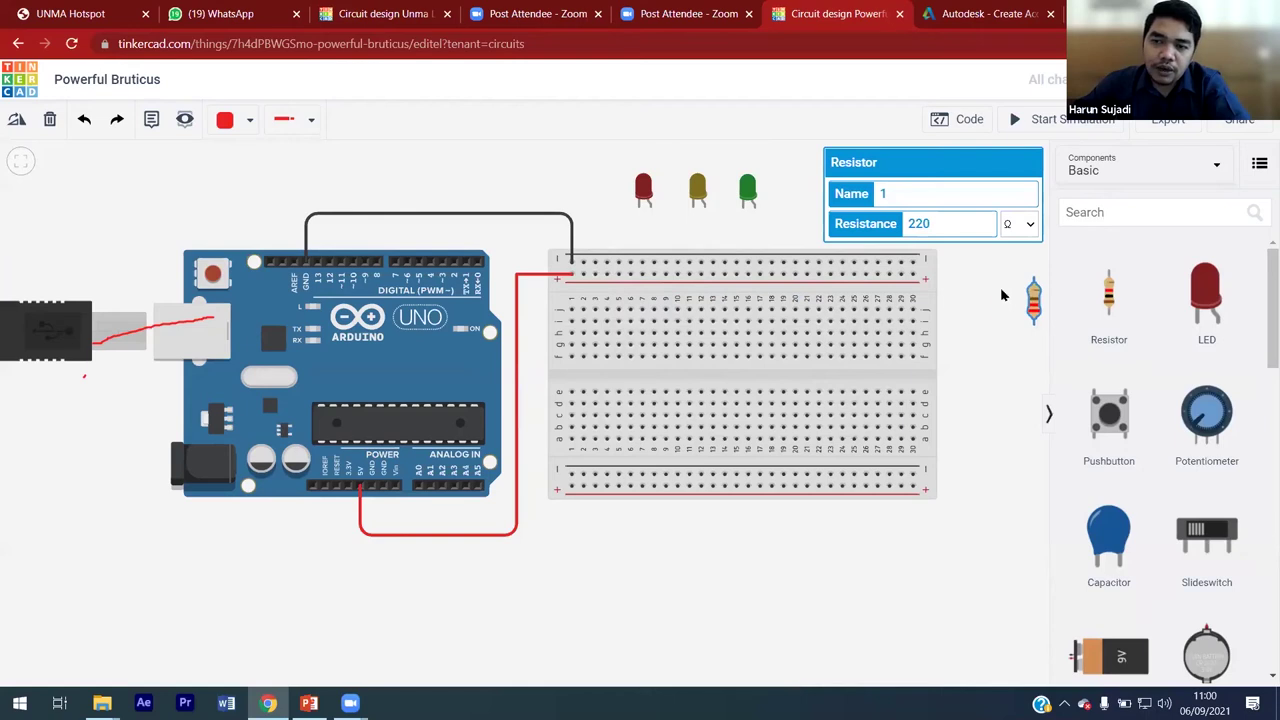
Step: Replace the 5V wire with one running from the Arduino's 3.3V pin to the breadboard's lower positive rail
click(527, 275)
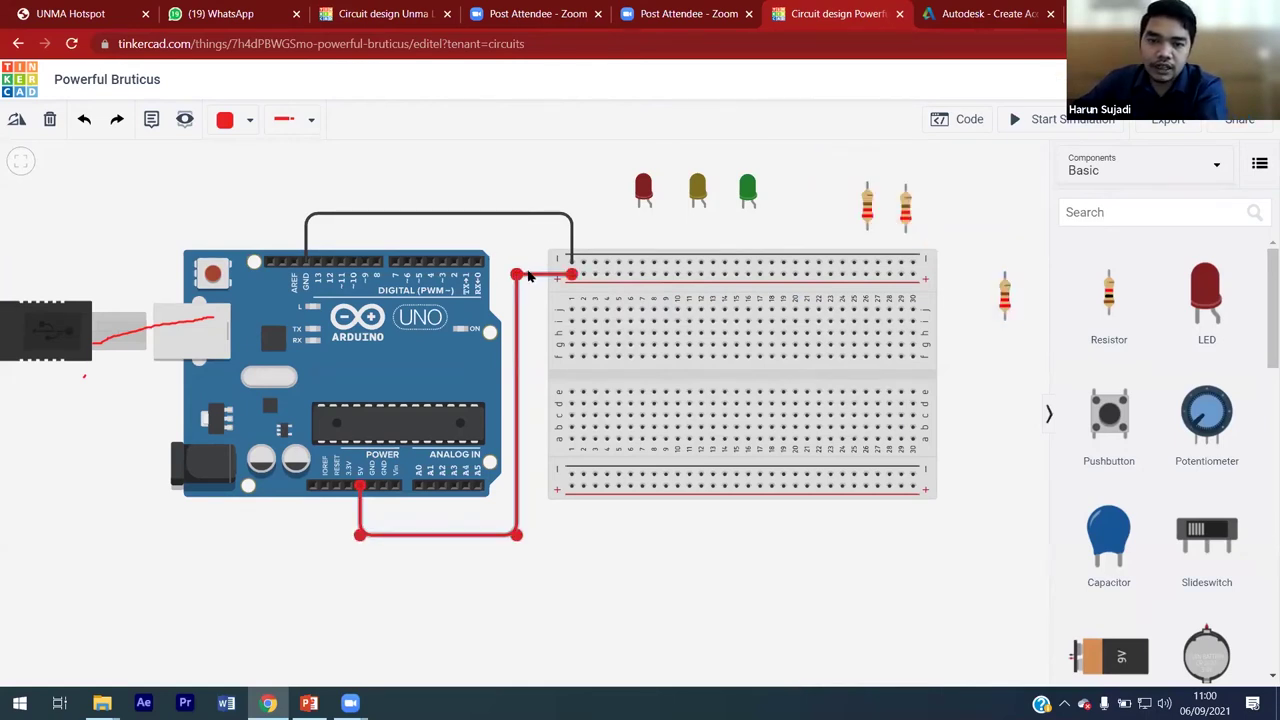
key(Delete)
click(348, 488)
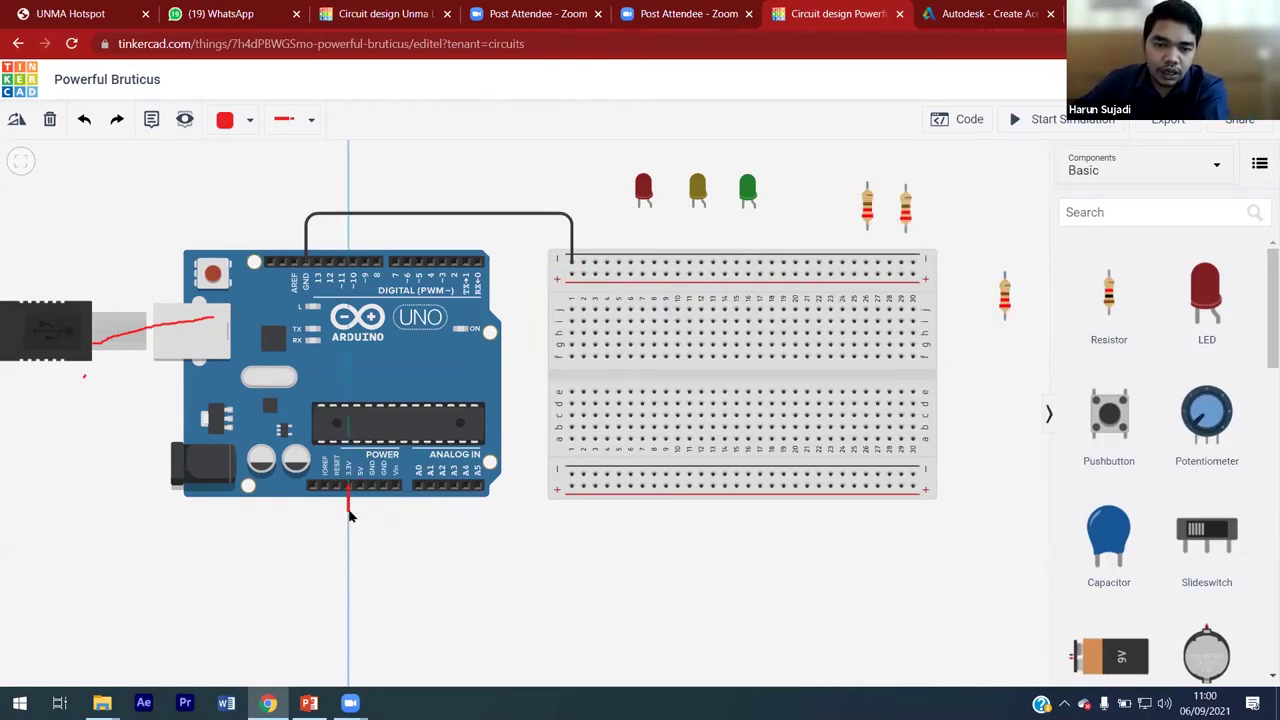
click(349, 521)
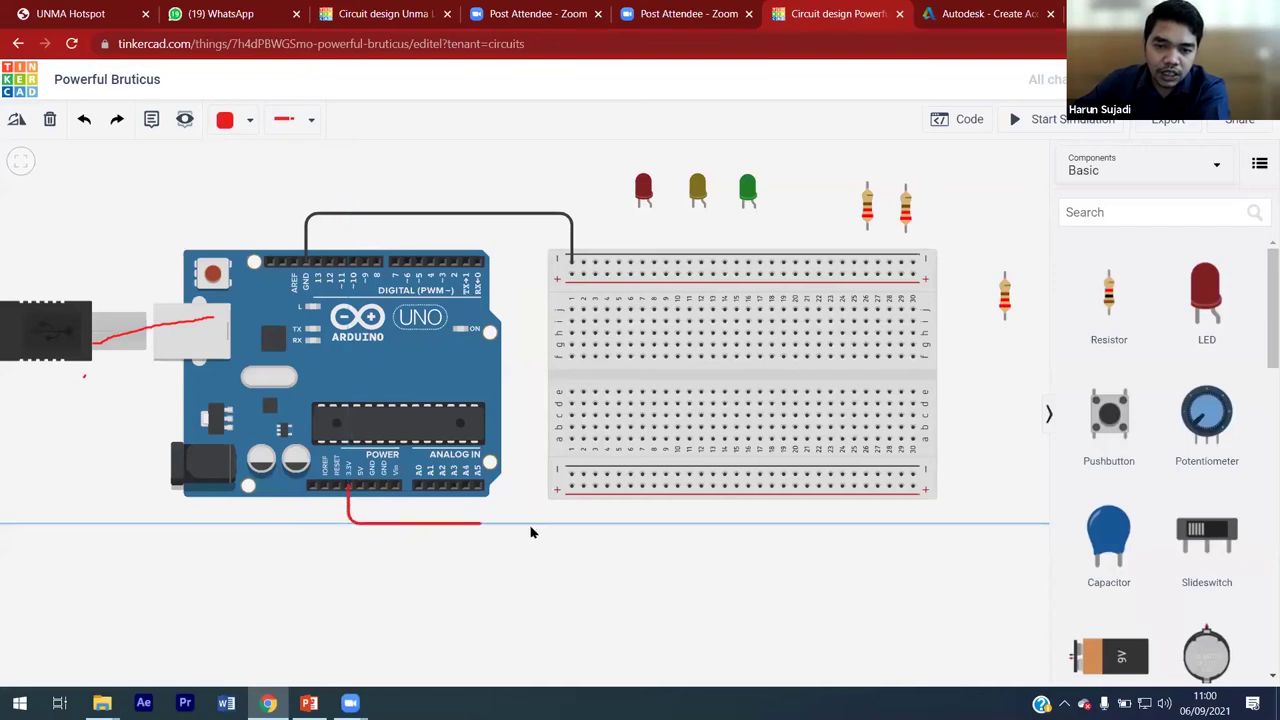
click(571, 524)
click(571, 488)
Step: Replace the black ground wire with one from the Arduino's upper GND pin to the breadboard's lower negative rail
click(548, 214)
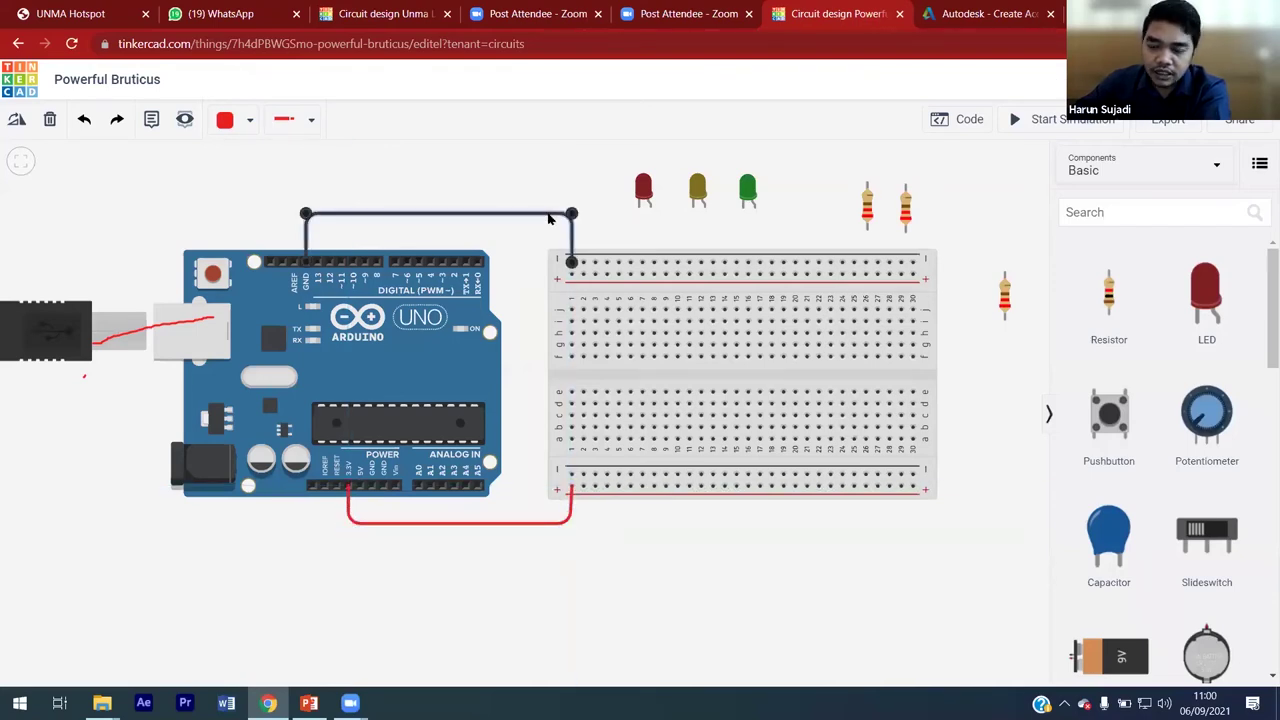
key(Delete)
click(306, 261)
click(307, 230)
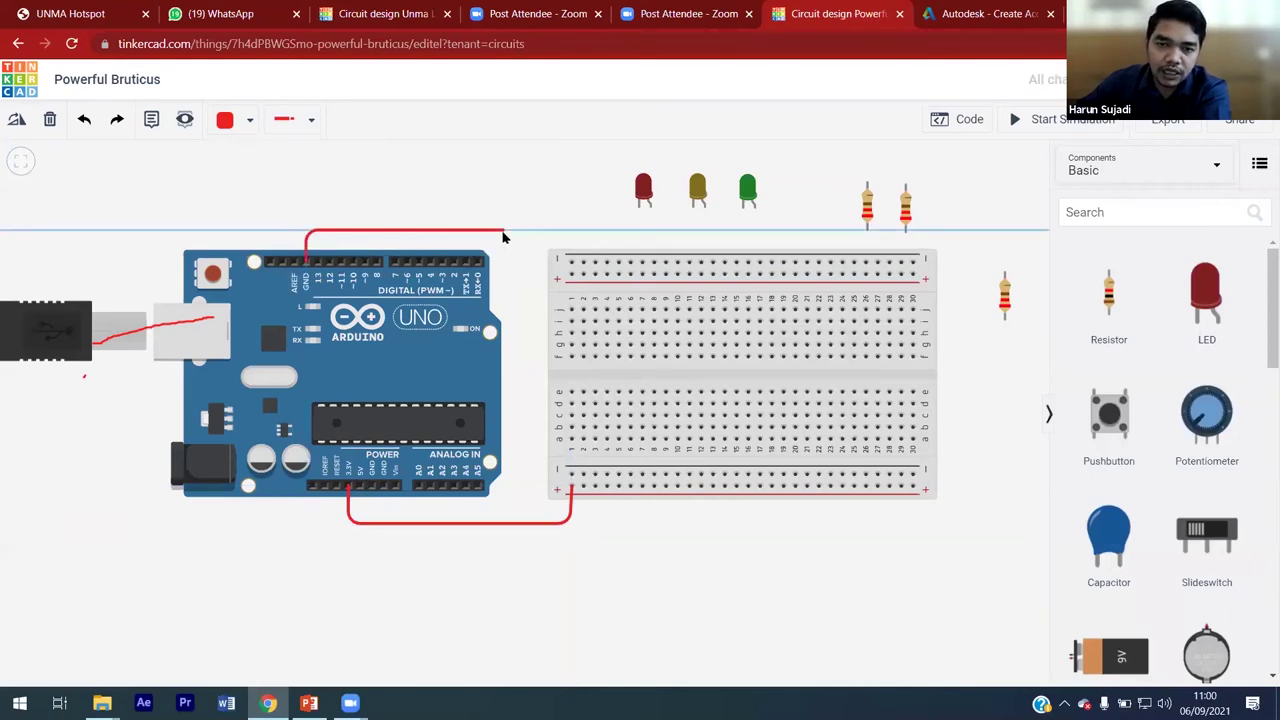
click(507, 234)
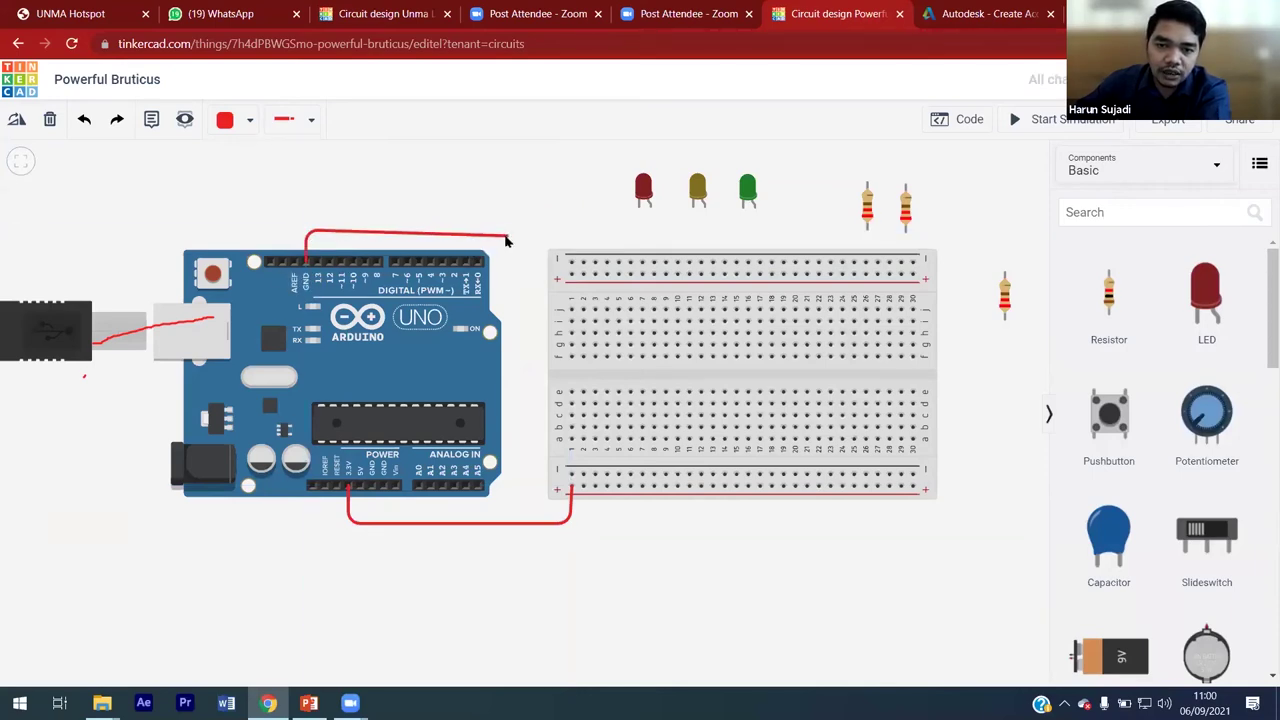
click(541, 475)
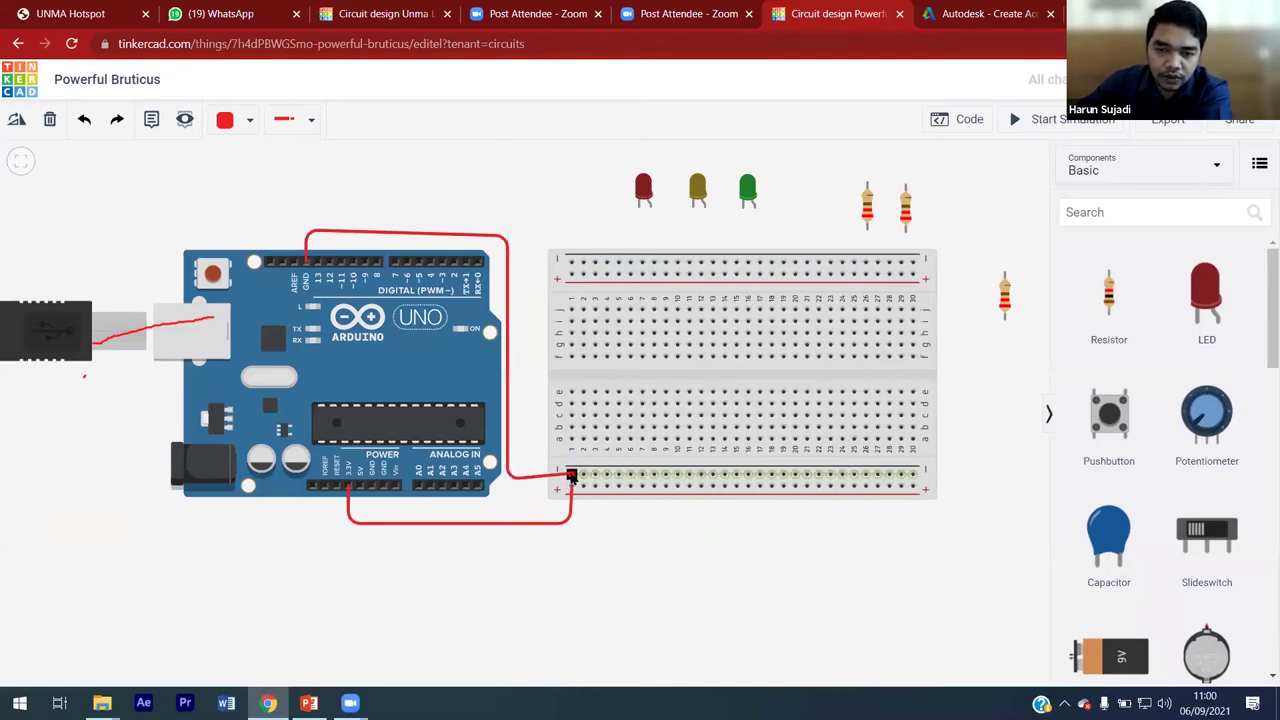
click(571, 476)
click(507, 476)
click(586, 506)
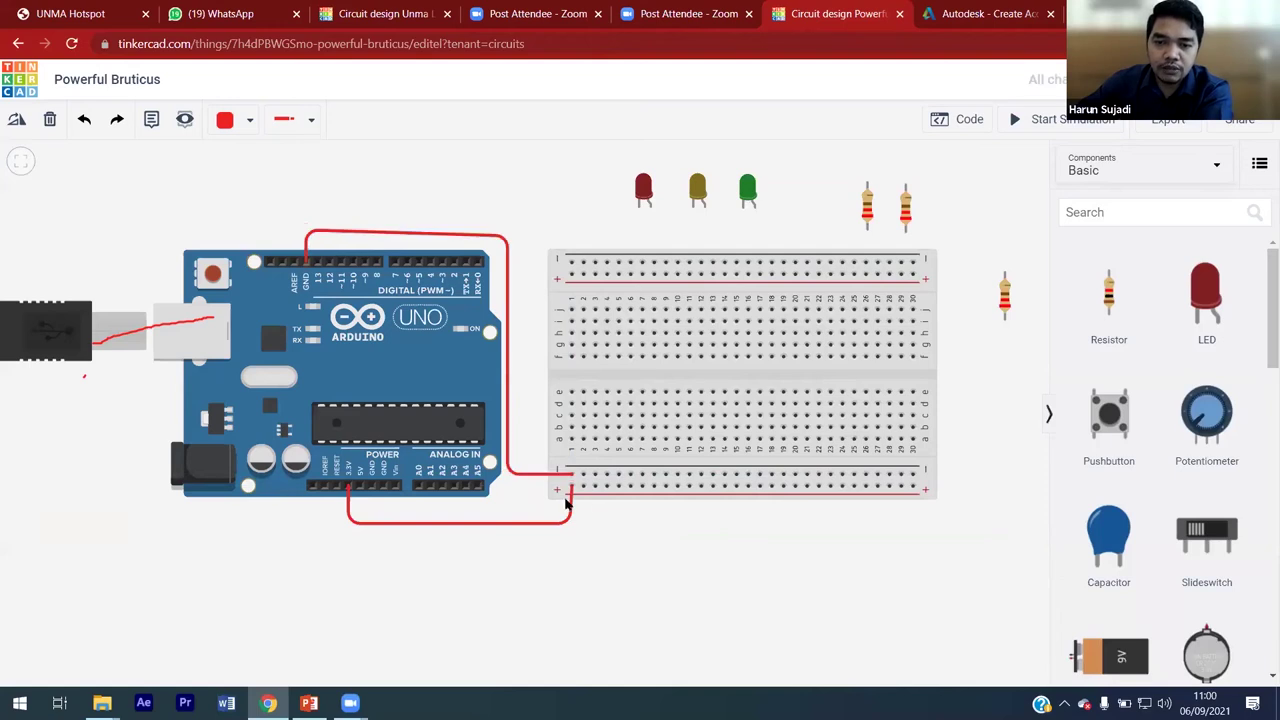
click(868, 205)
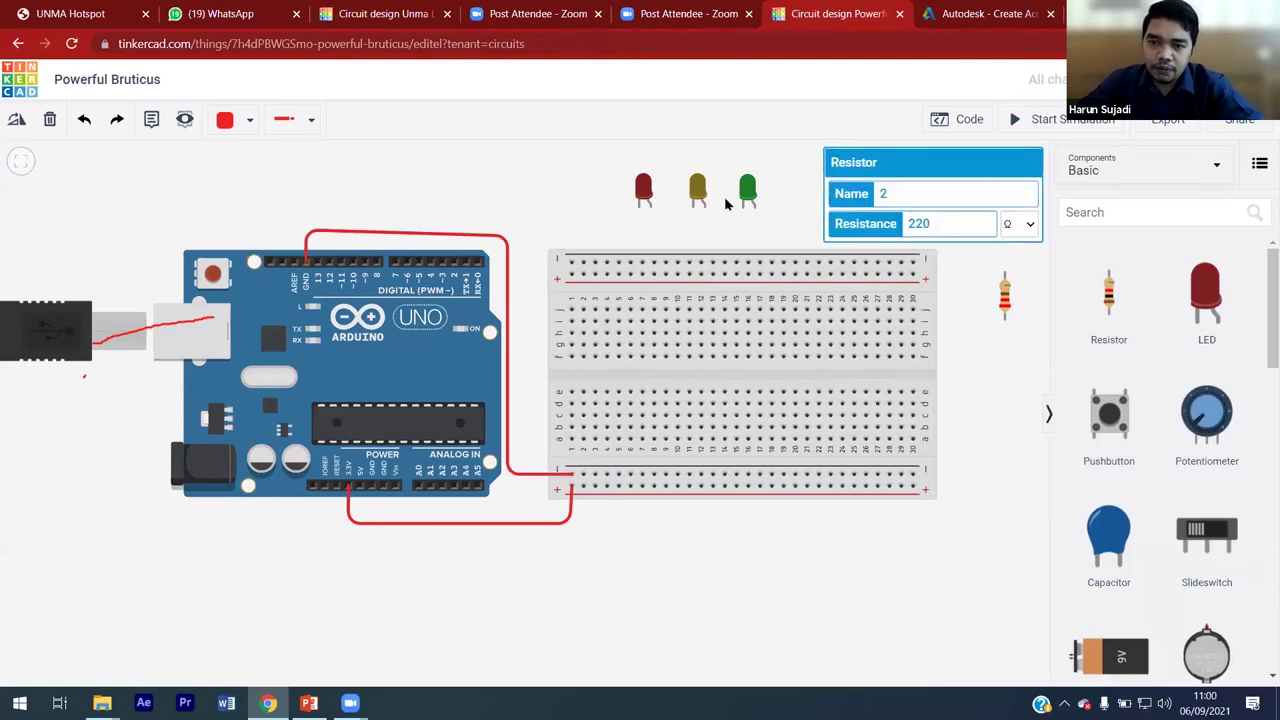
click(795, 210)
click(868, 202)
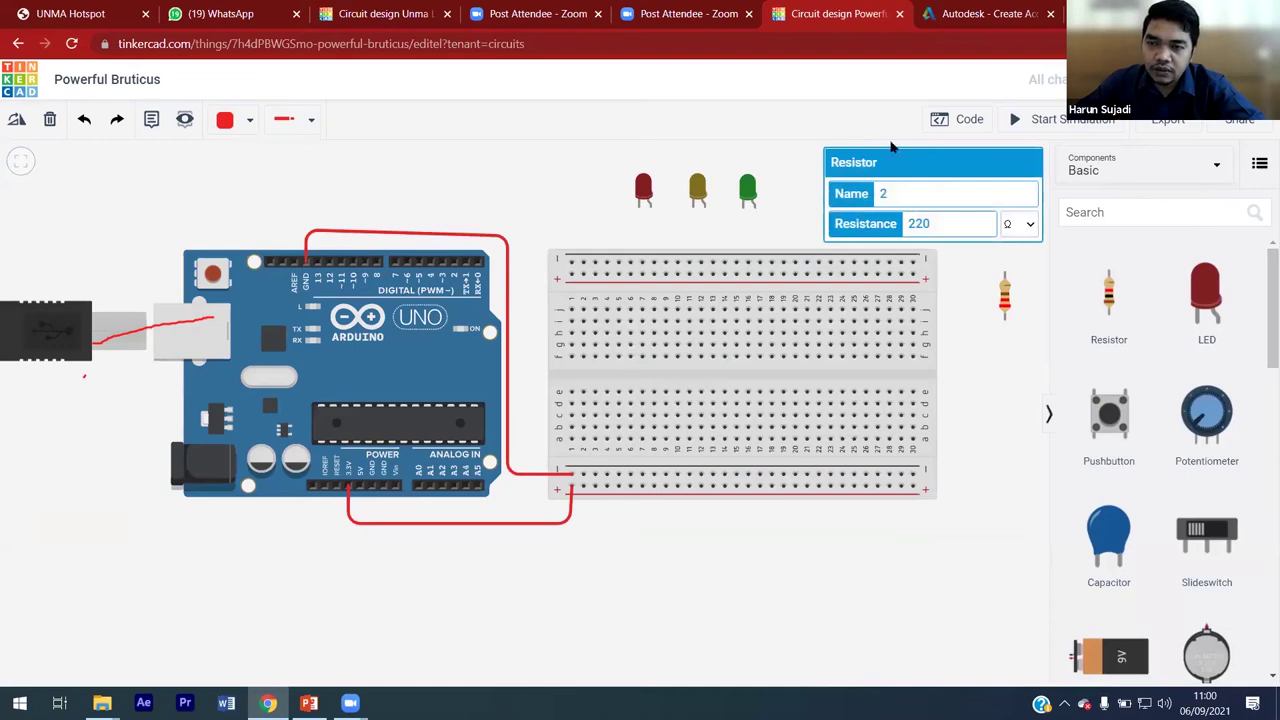
click(980, 240)
click(868, 202)
click(764, 216)
click(848, 206)
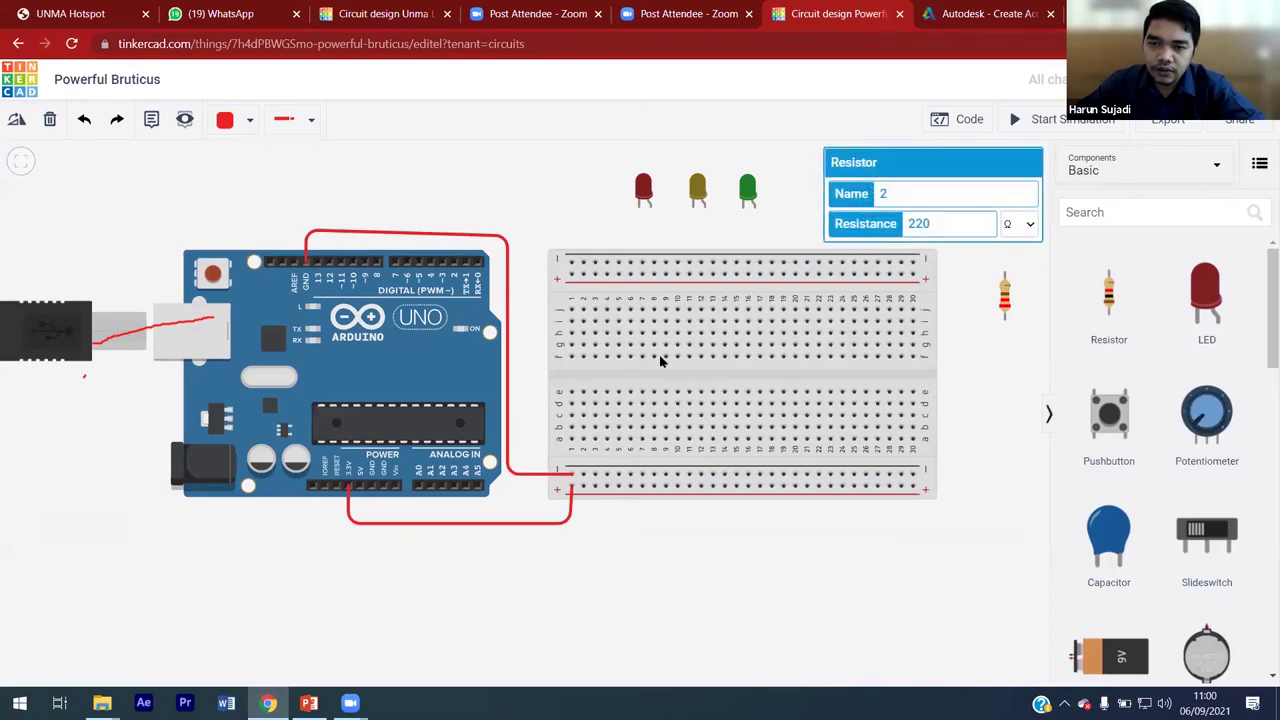
click(772, 188)
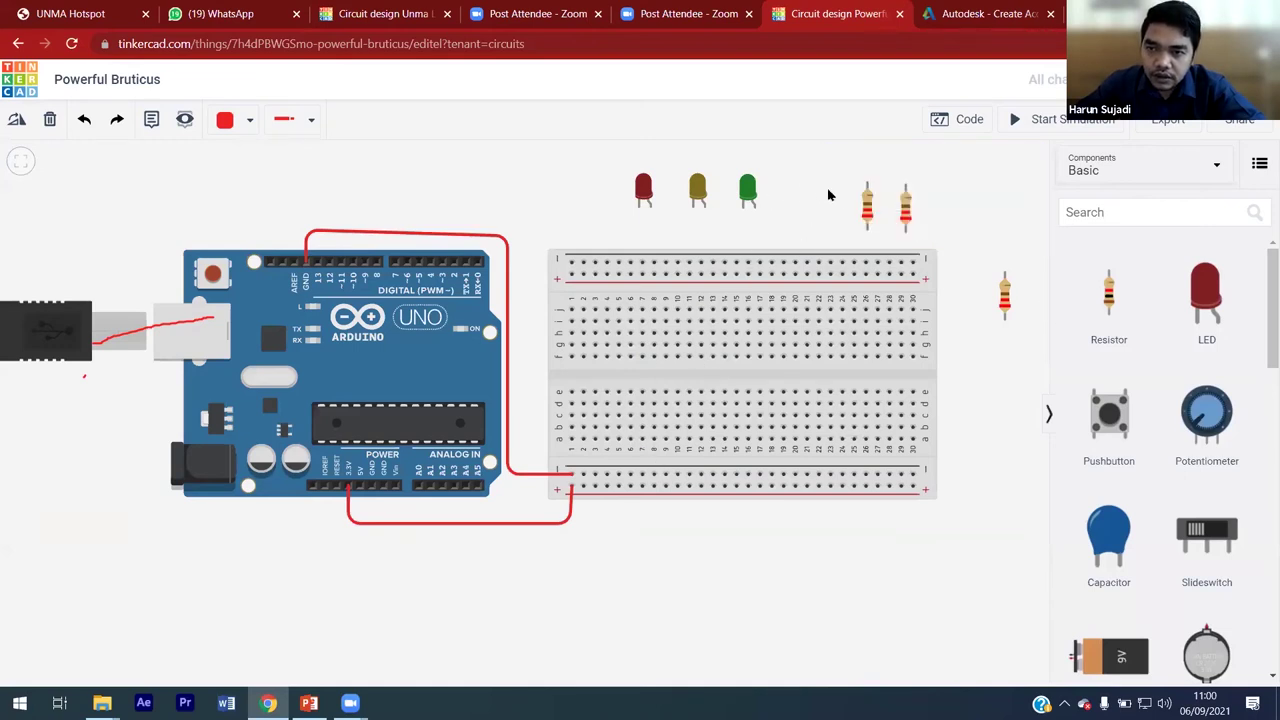
Step: Place the three resistors on the breadboard so they link columns 6, 10 and 14 to the lower negative rail
drag(866, 210, 842, 455)
drag(738, 466, 630, 452)
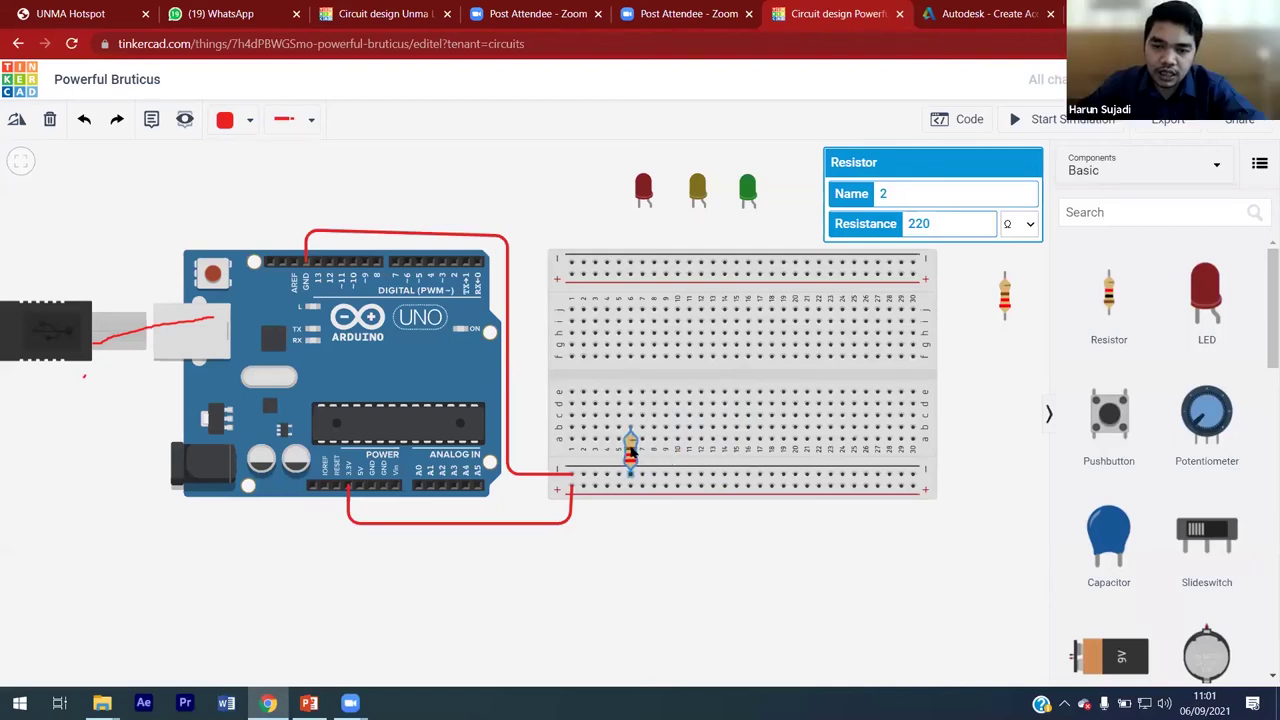
click(975, 265)
click(905, 227)
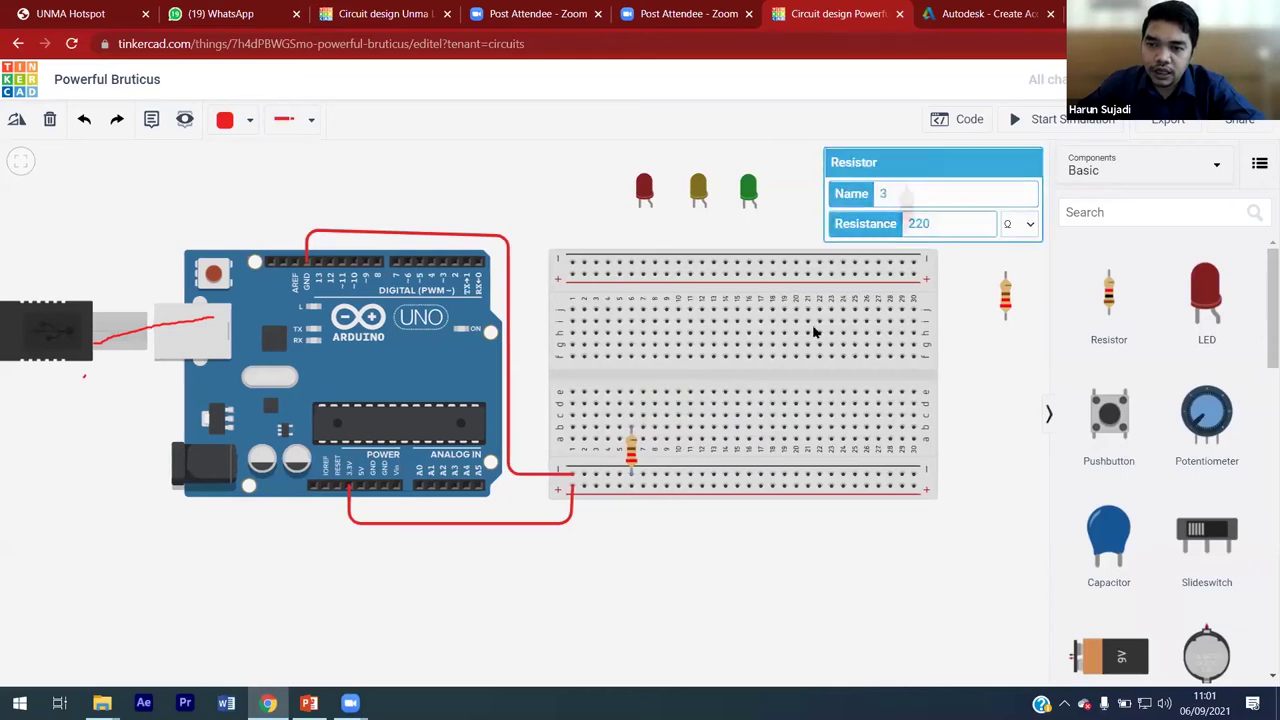
click(855, 232)
drag(905, 220, 676, 465)
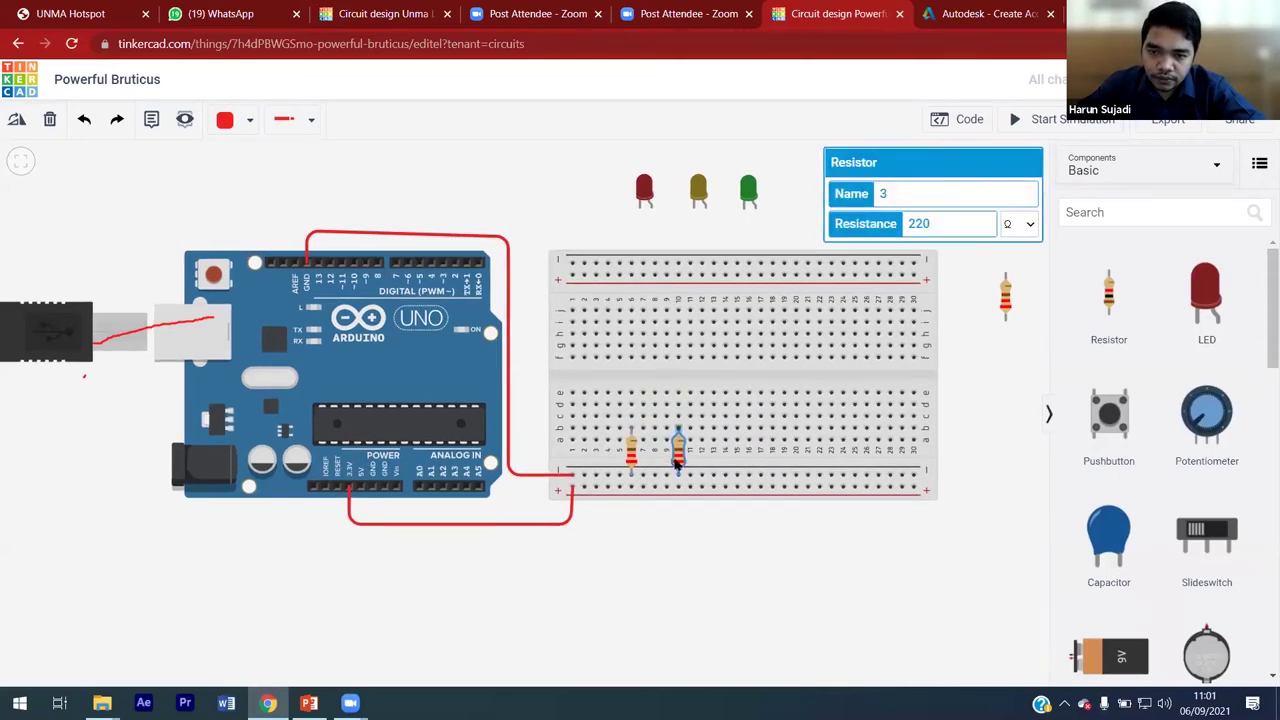
click(1004, 306)
drag(995, 306, 728, 457)
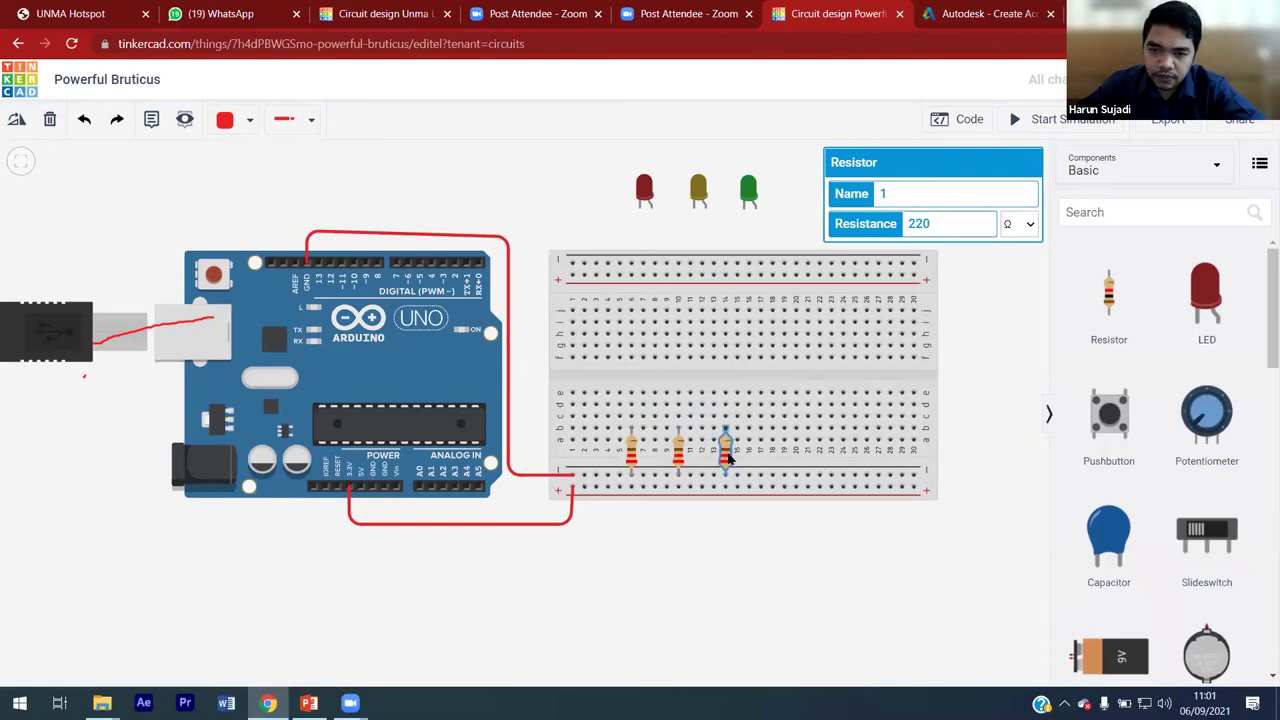
Step: Place the red, yellow and green LEDs above the resistors, with their legs in row e at columns 5–6, 9–10 and 13–14
click(648, 186)
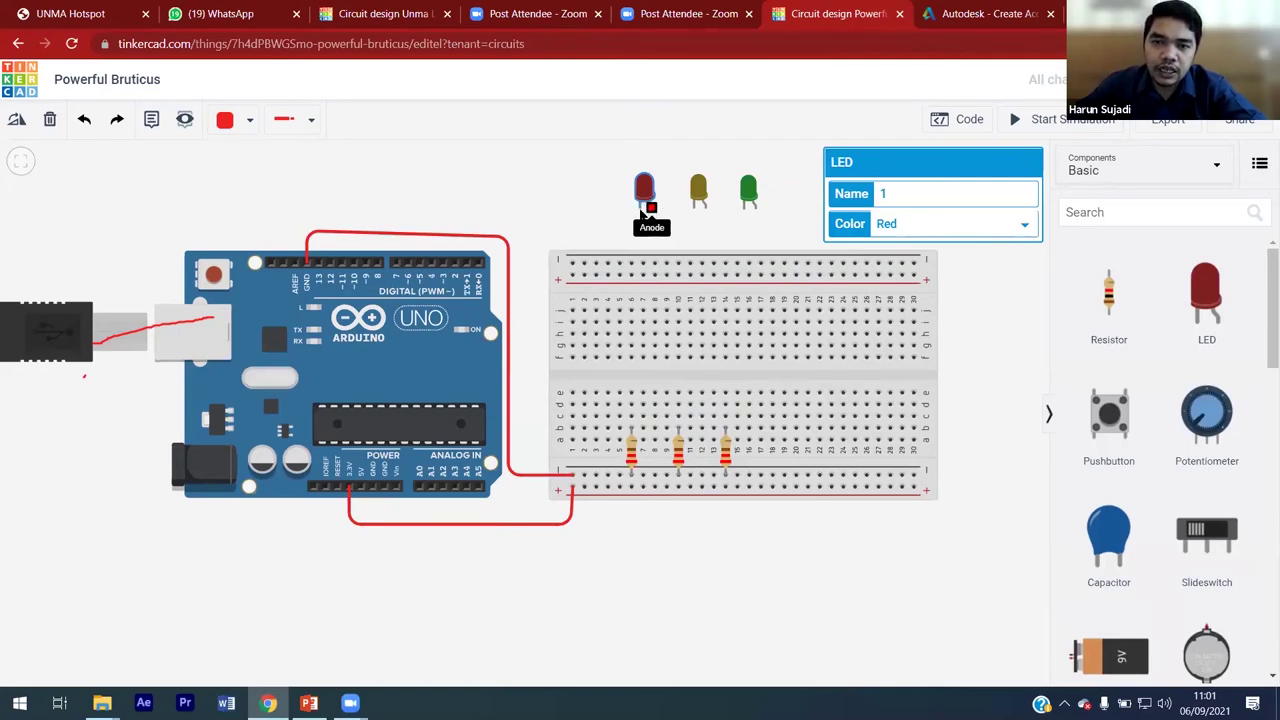
drag(648, 190, 628, 373)
click(631, 428)
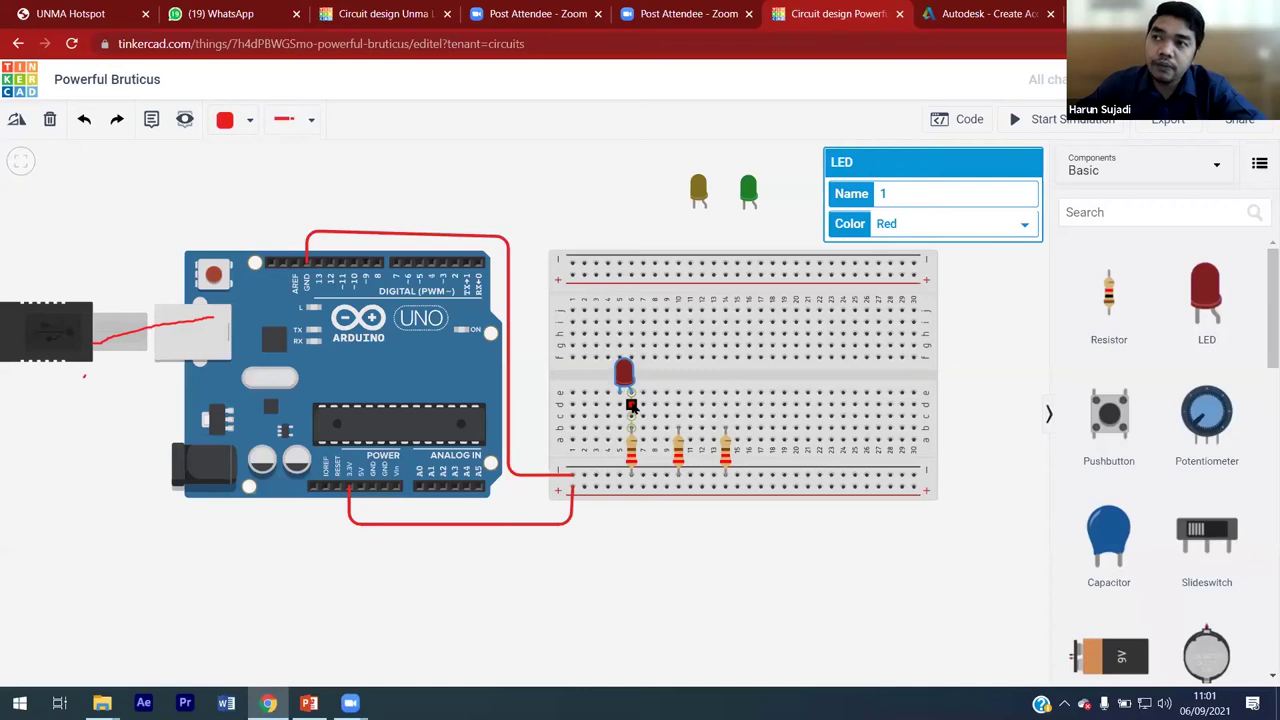
key(Escape)
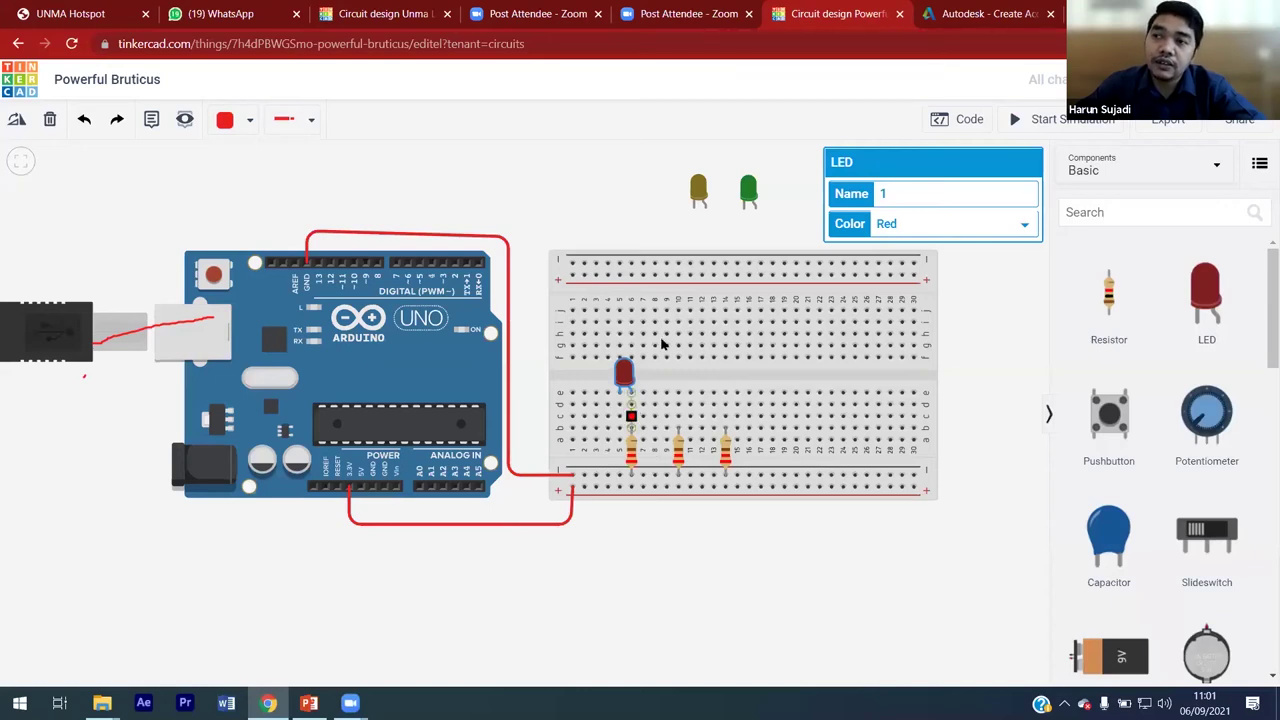
drag(698, 195, 672, 374)
drag(755, 199, 720, 378)
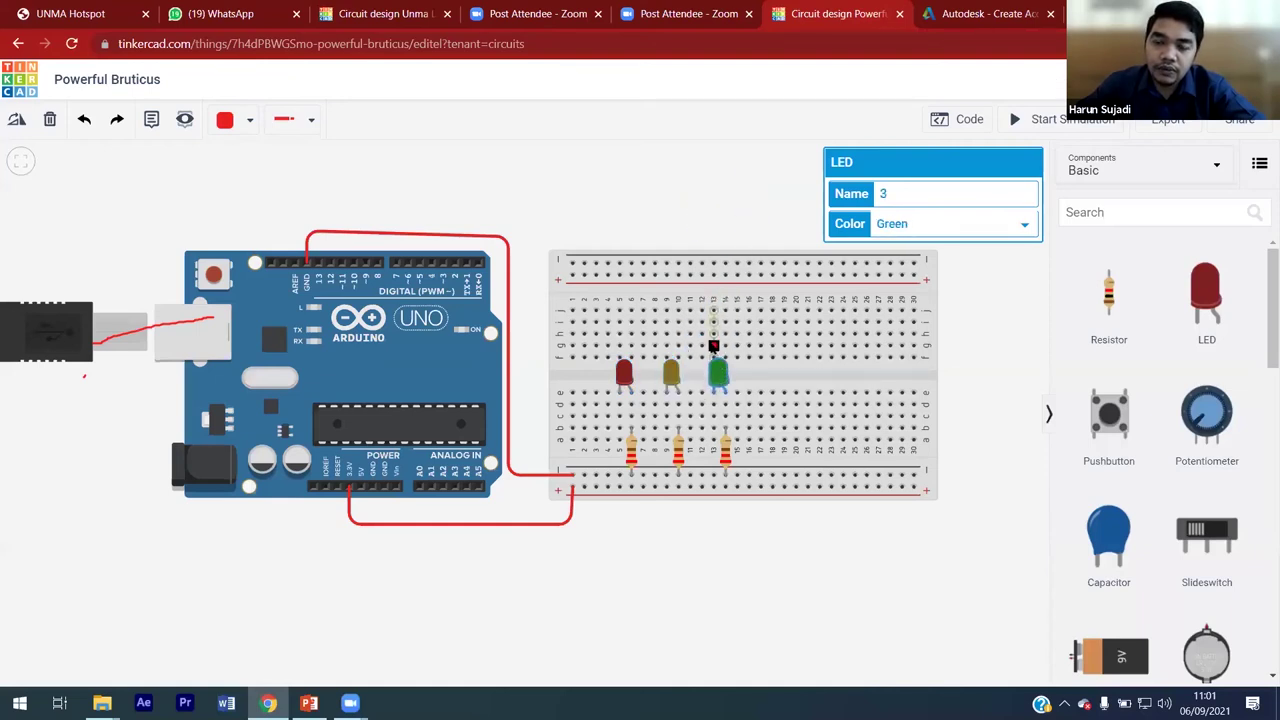
click(695, 177)
Step: Wire Arduino pin D13 to the red LED's column 5 in row b, routing it around the ground wire
click(627, 377)
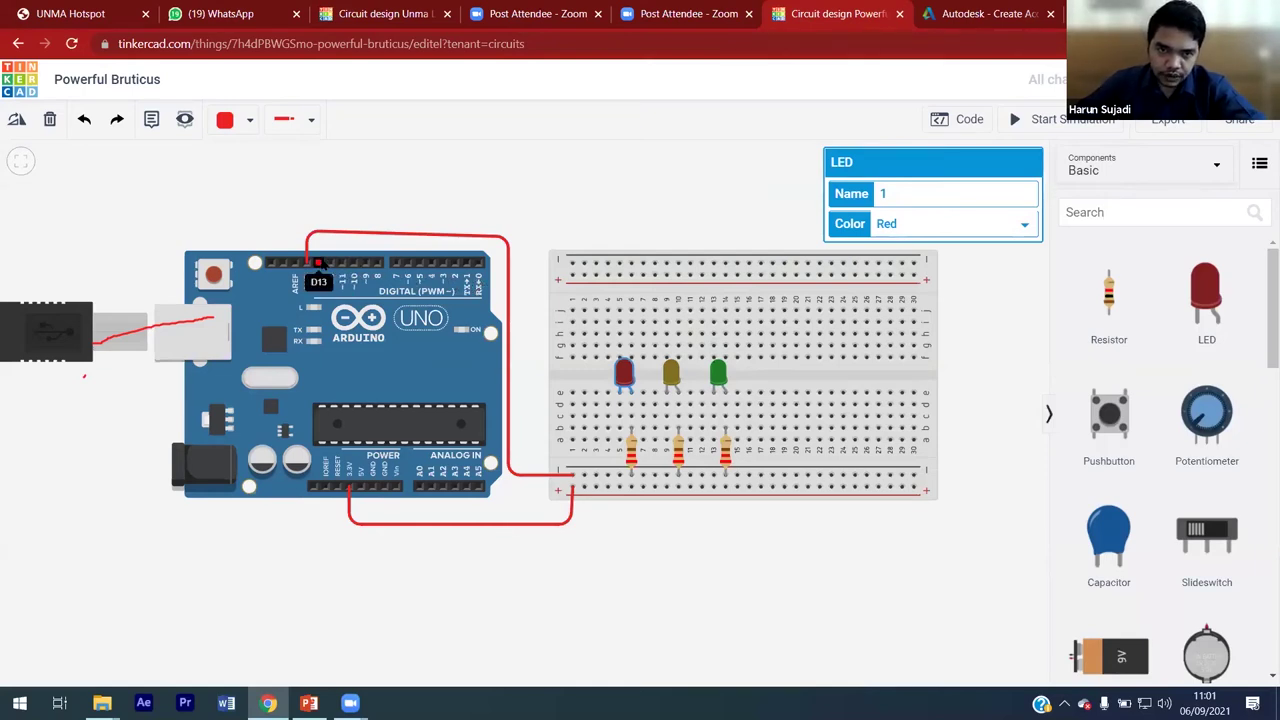
click(318, 263)
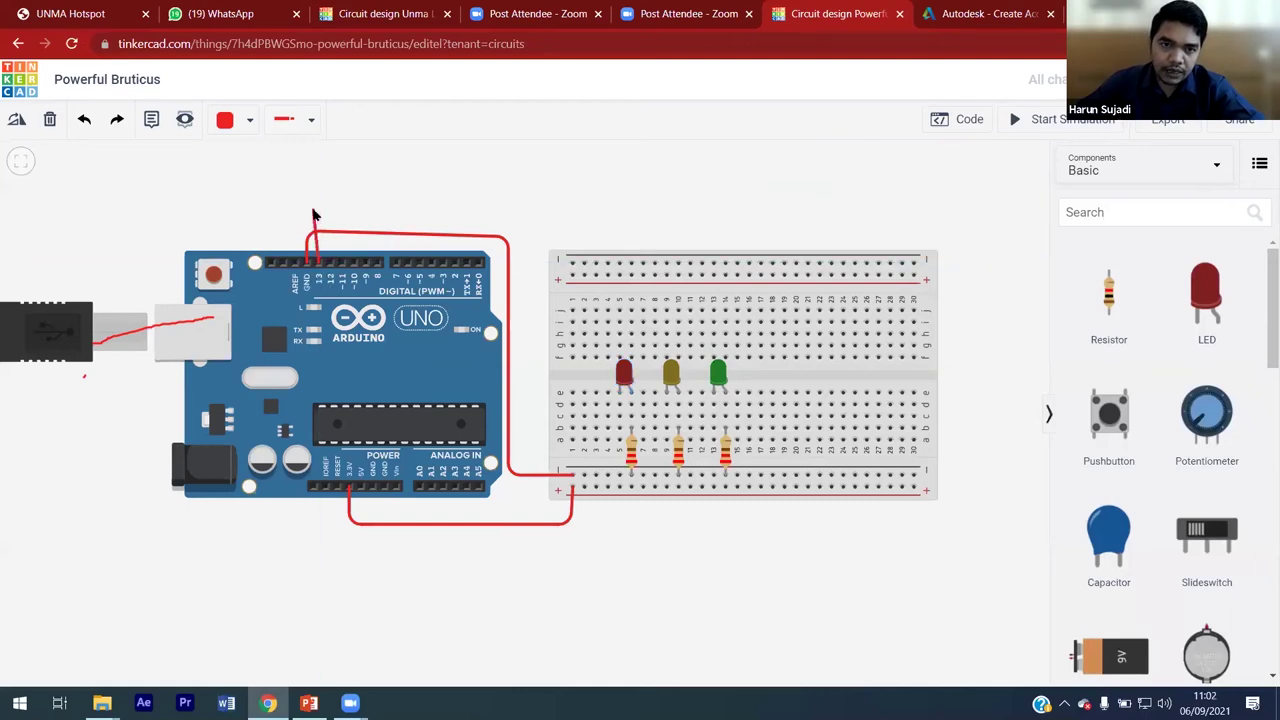
click(357, 212)
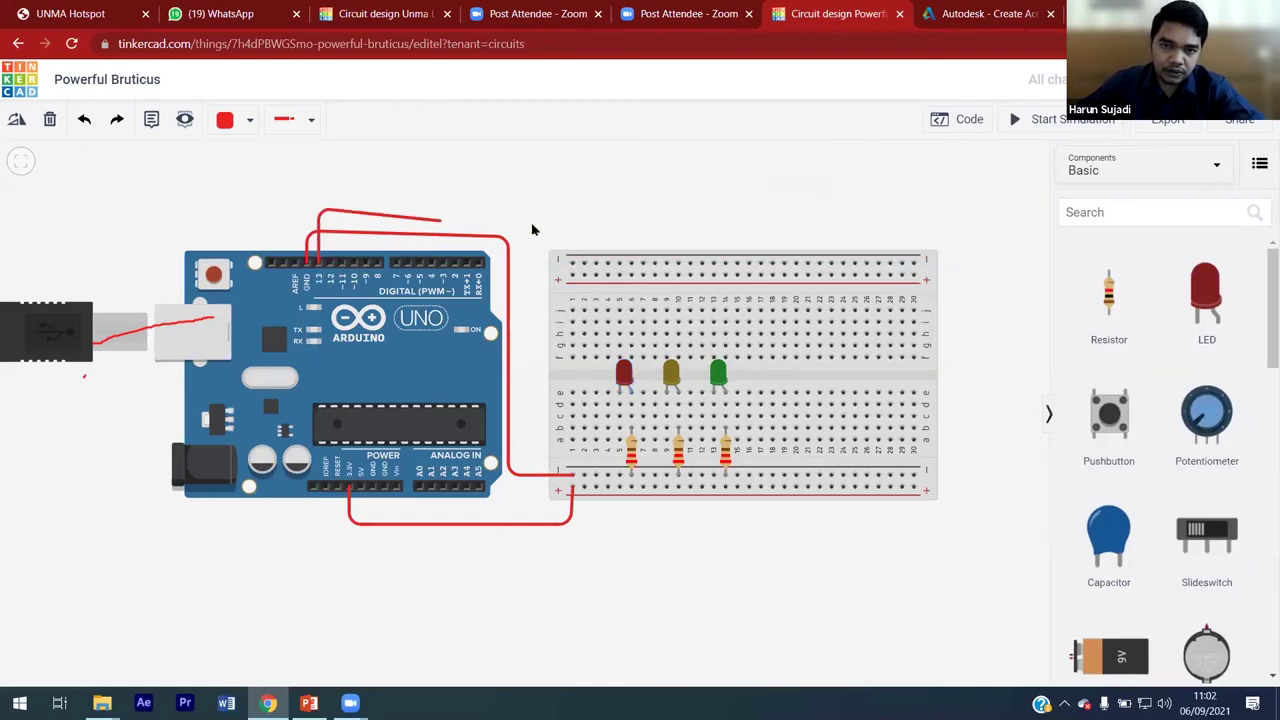
click(516, 213)
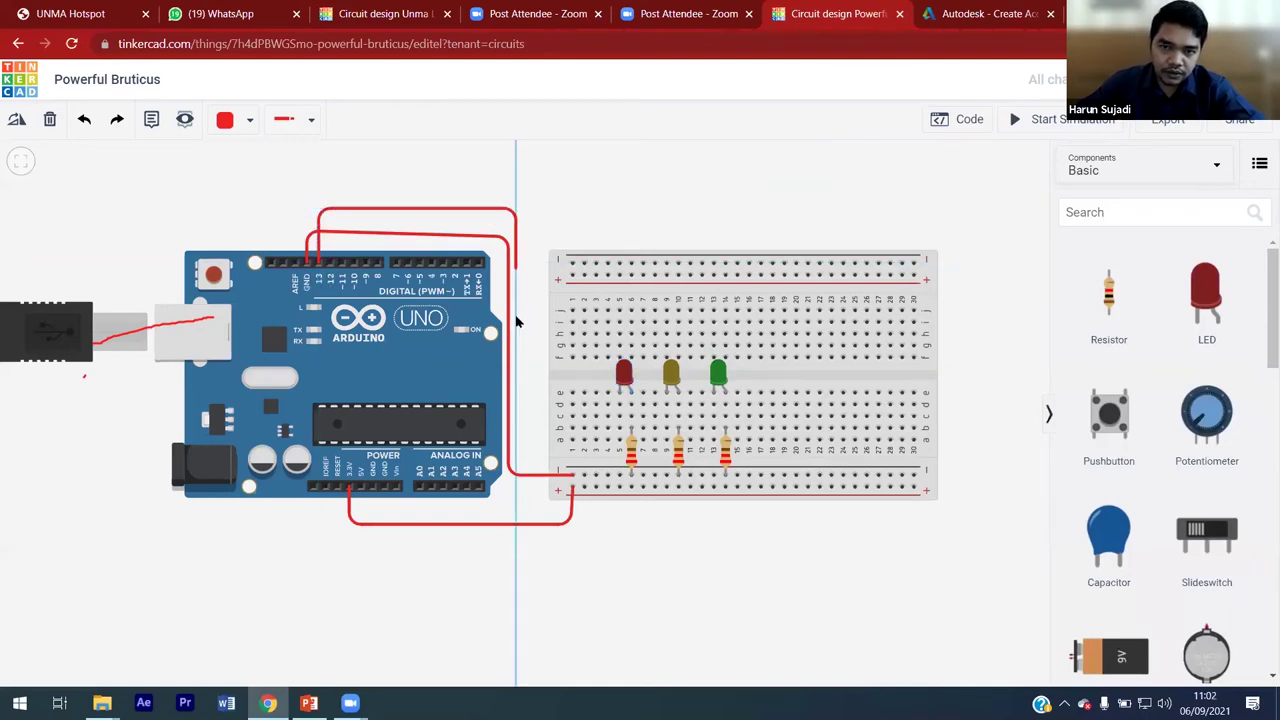
click(519, 427)
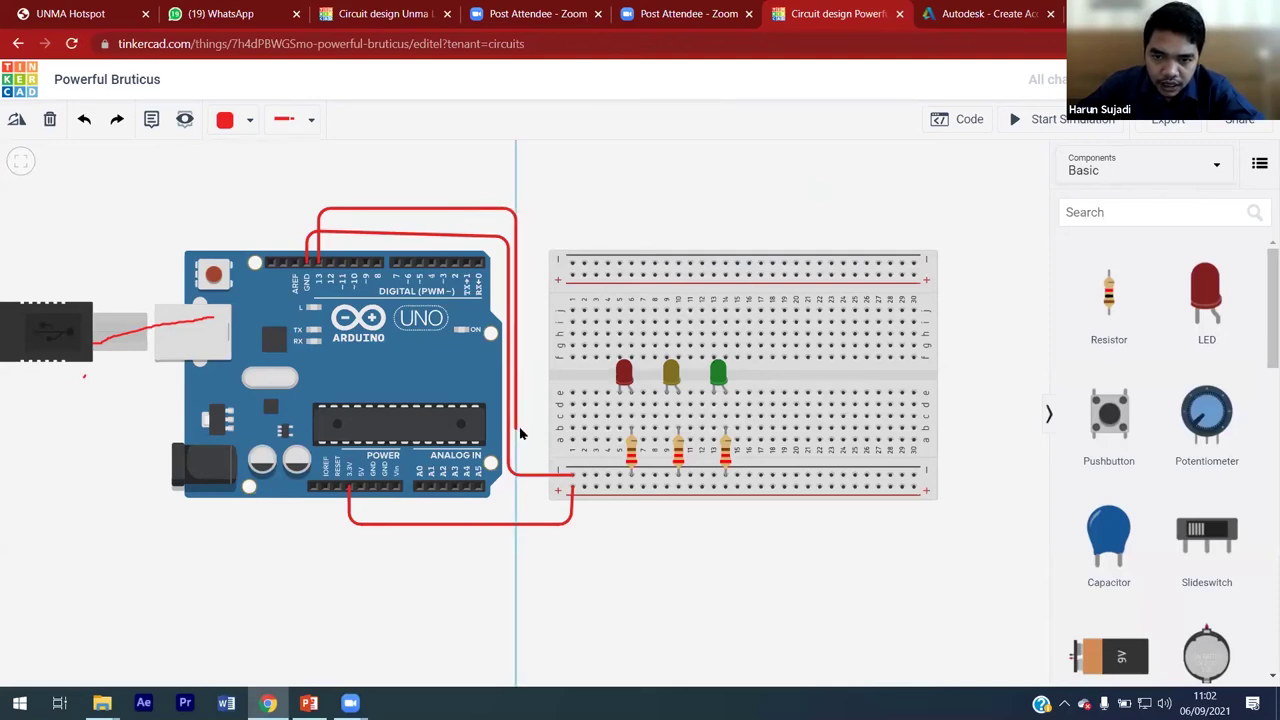
click(620, 428)
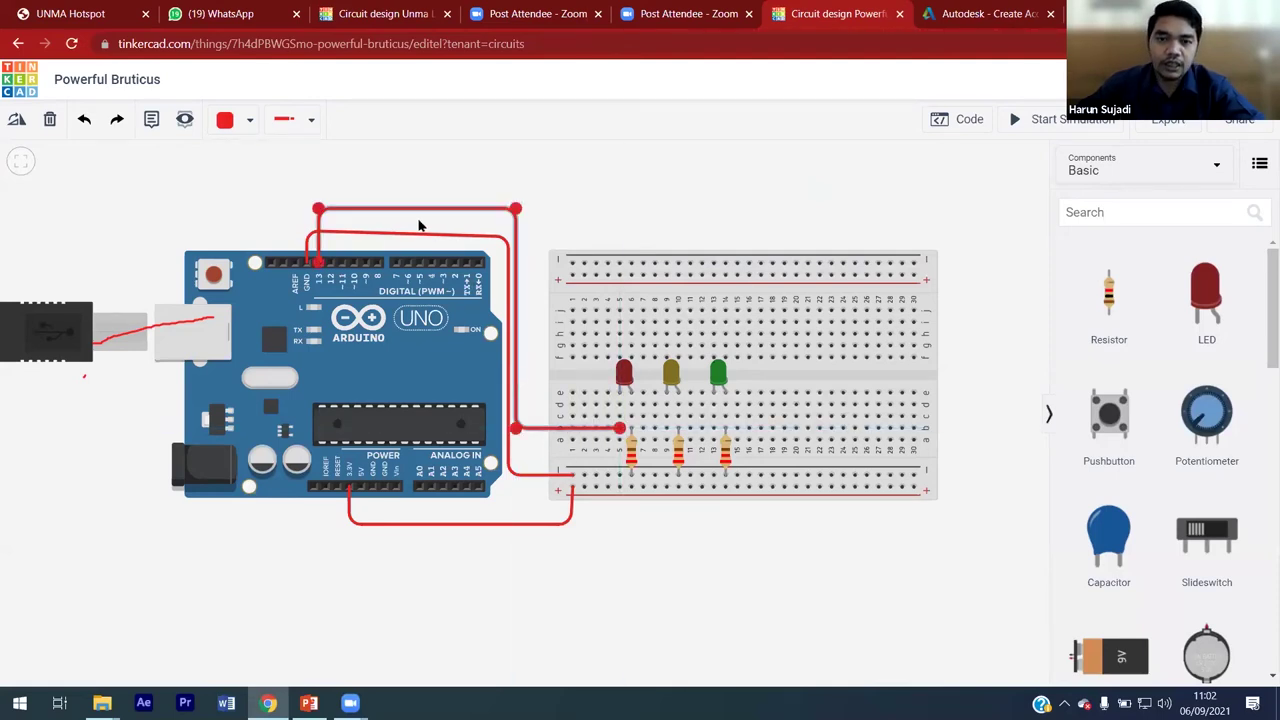
Step: Color the wire from pin D13 green
click(250, 120)
click(270, 288)
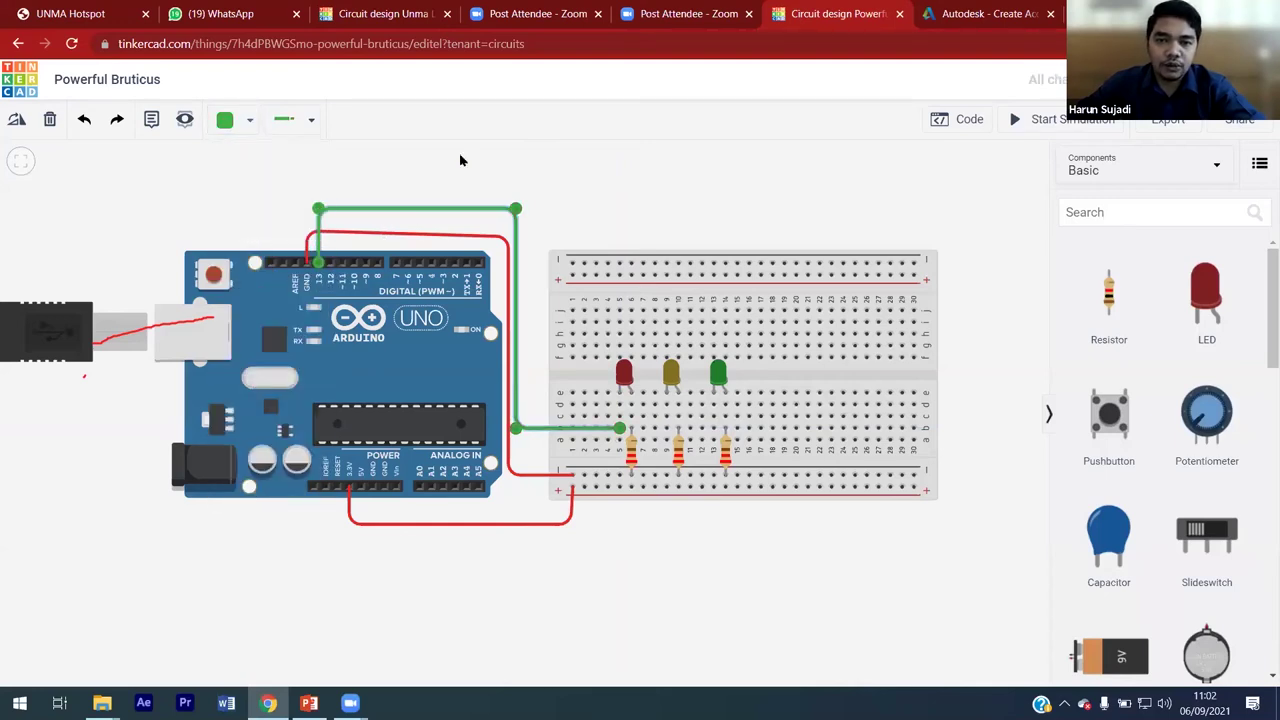
click(574, 237)
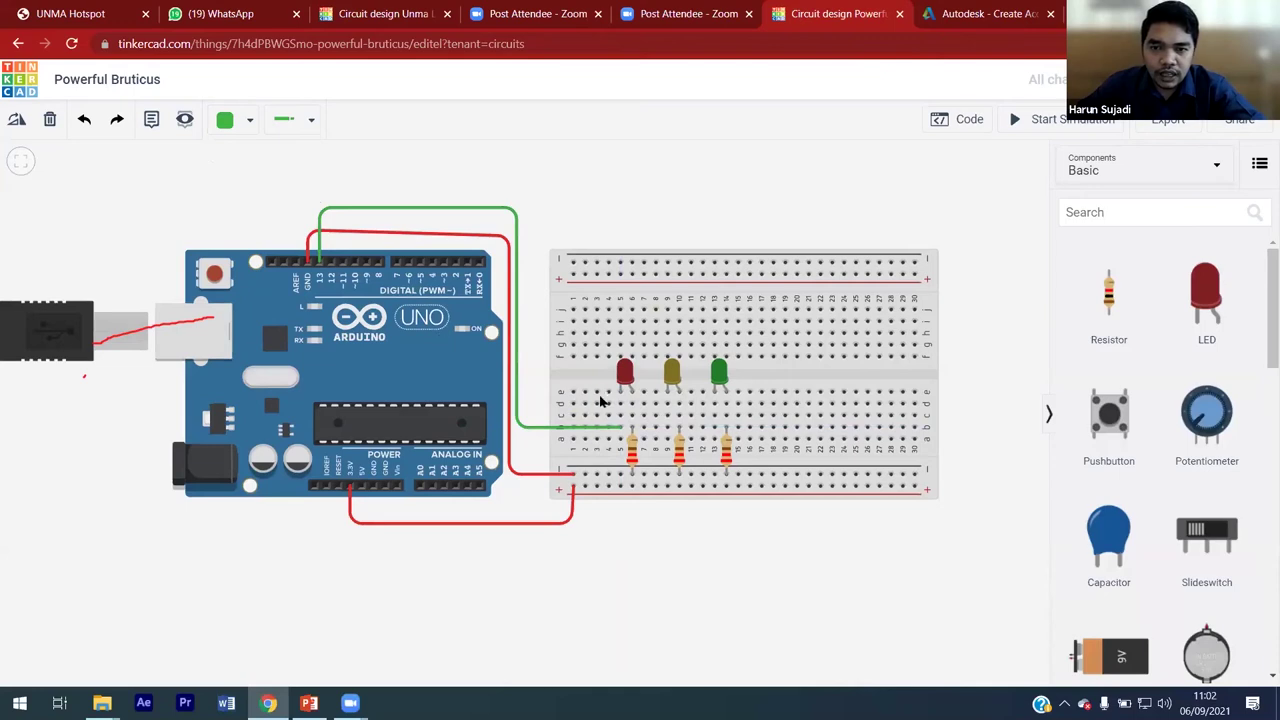
Step: Color the wire from the Arduino's GND pin to the lower negative rail black
click(593, 430)
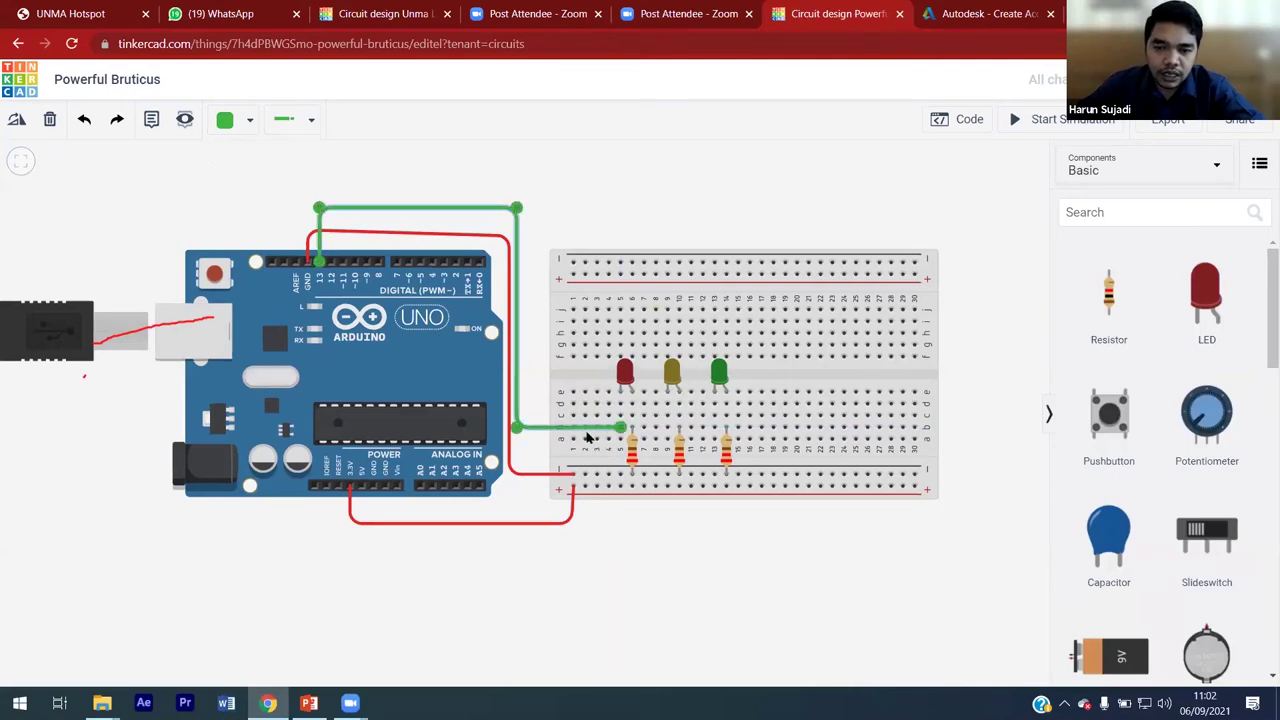
click(541, 476)
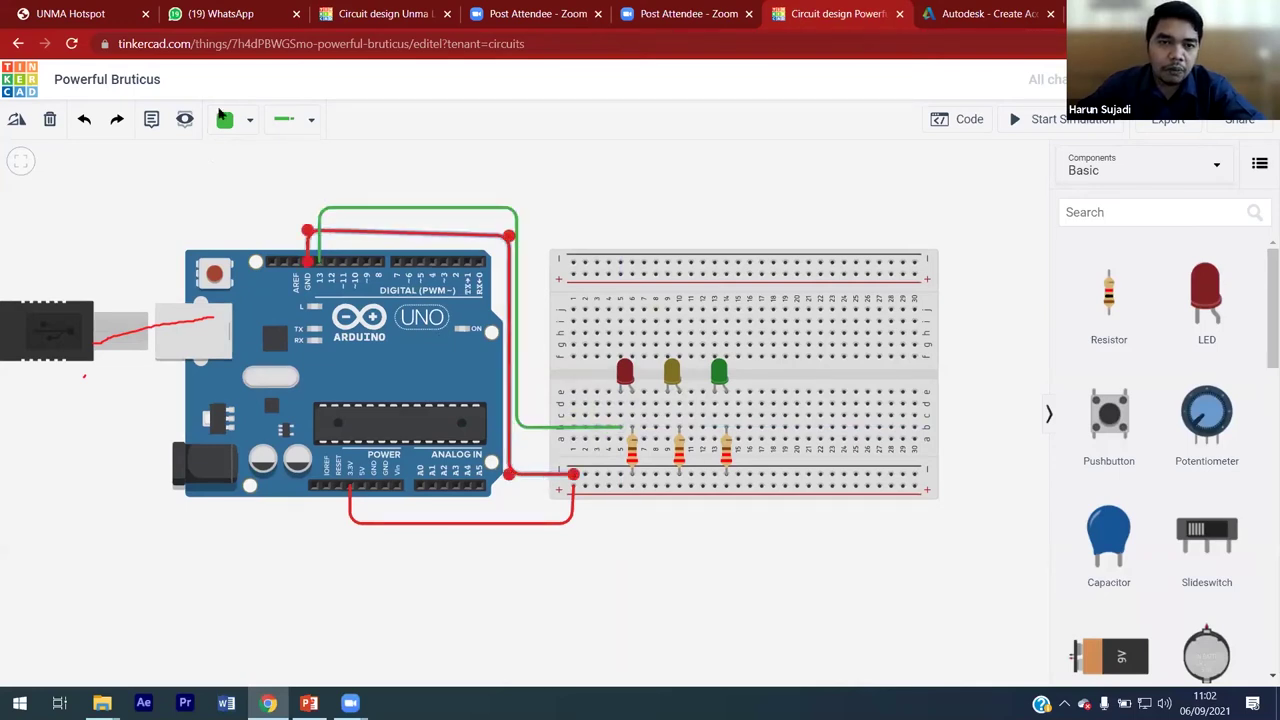
click(249, 119)
click(265, 171)
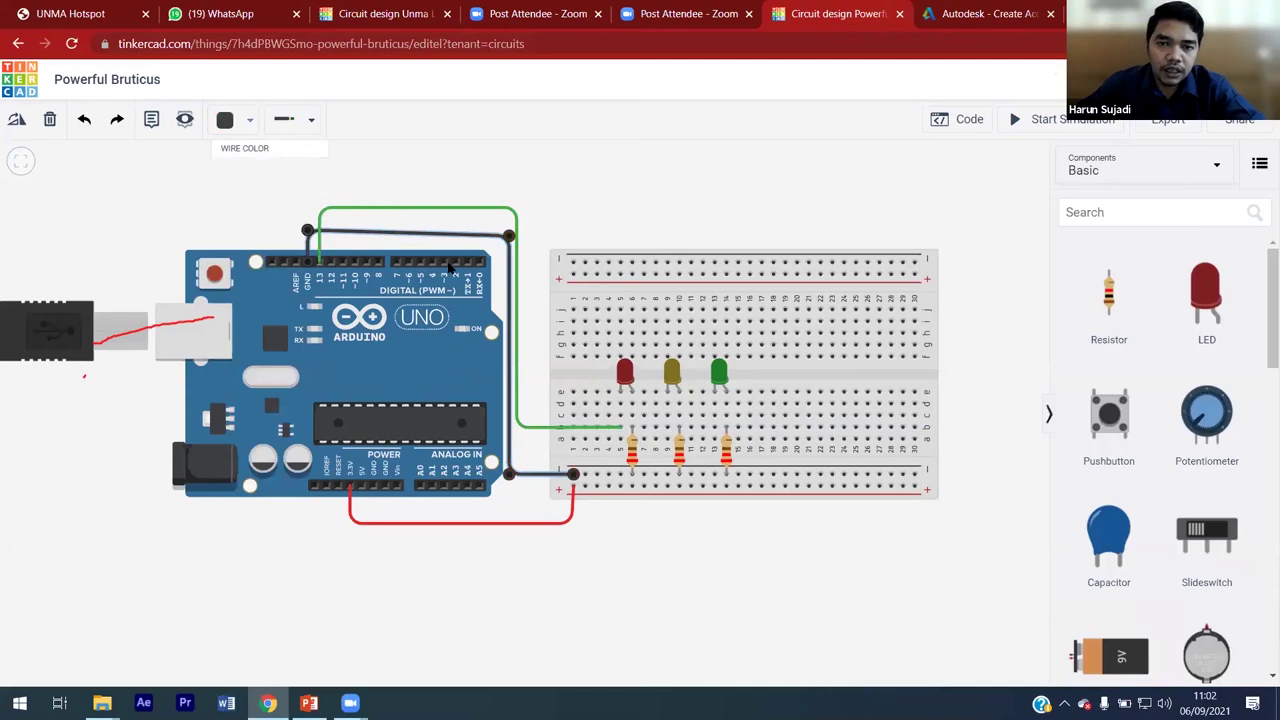
click(526, 432)
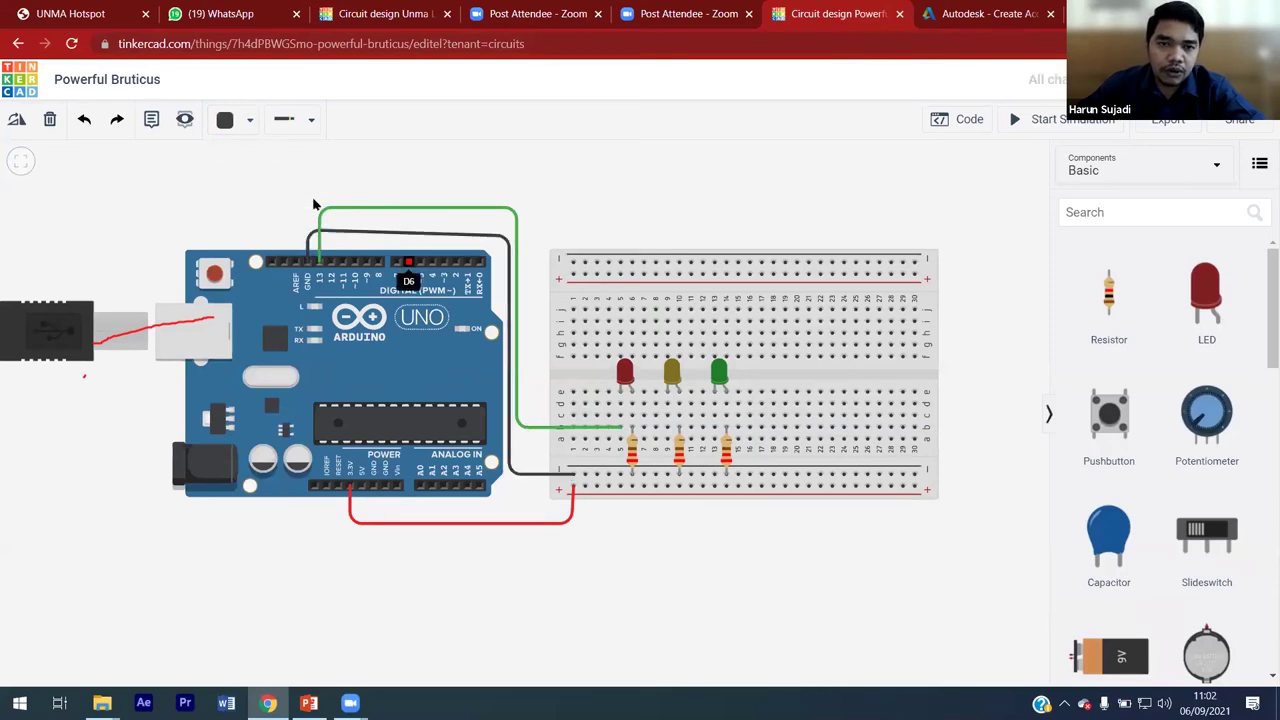
Step: Color the wire between pin D13 and the red LED red
click(502, 209)
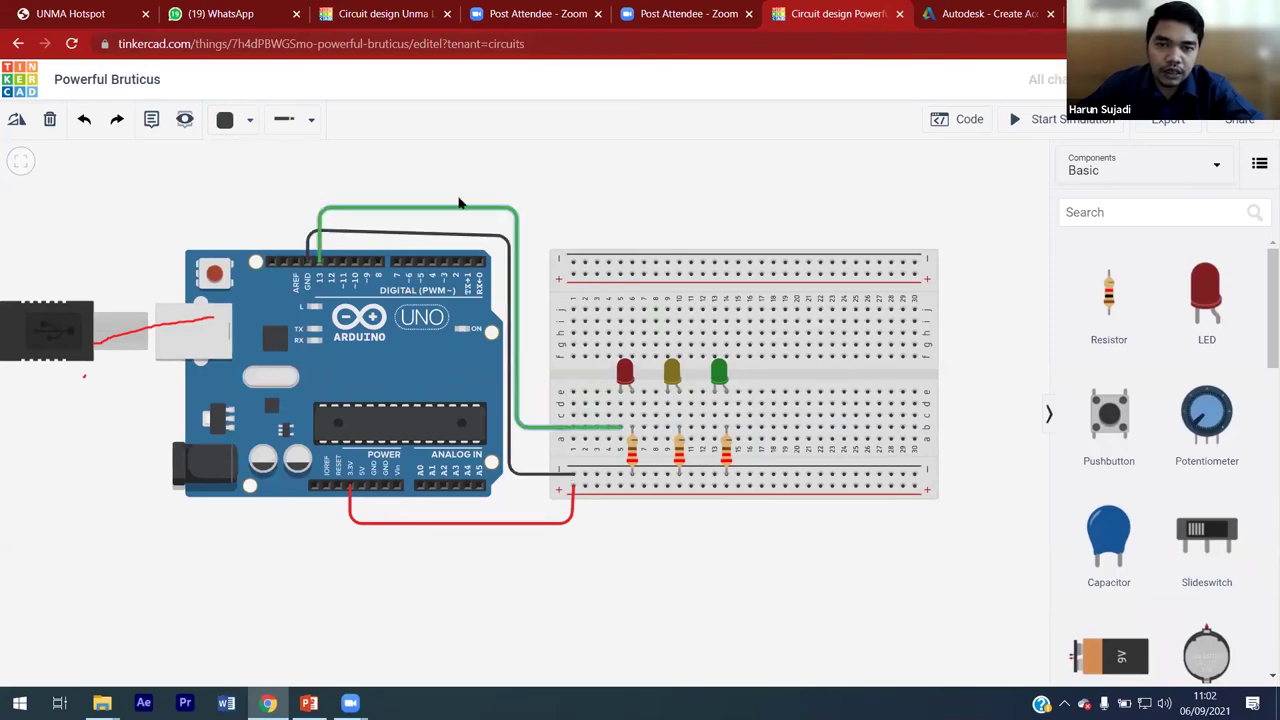
click(249, 121)
click(256, 205)
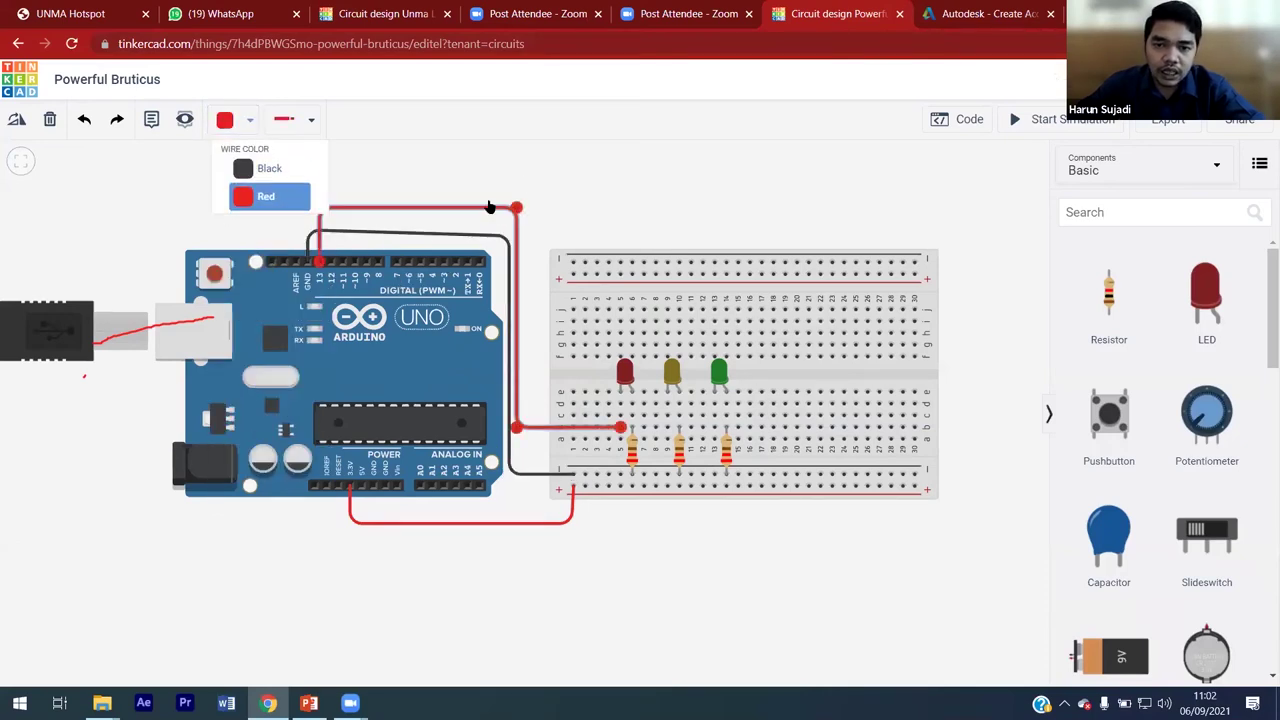
Step: Wire pin D12 to the yellow LED's column 9 in row b, outside the D13 wire, and color it yellow
click(329, 262)
click(331, 191)
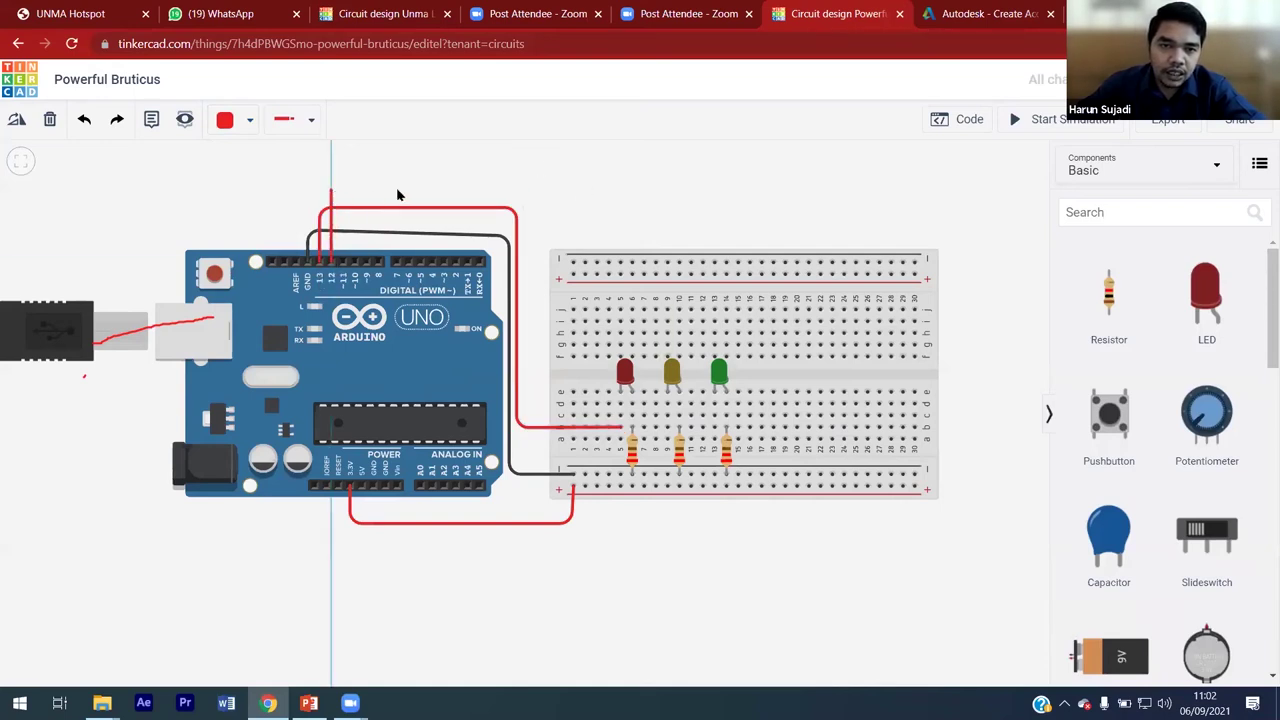
click(521, 191)
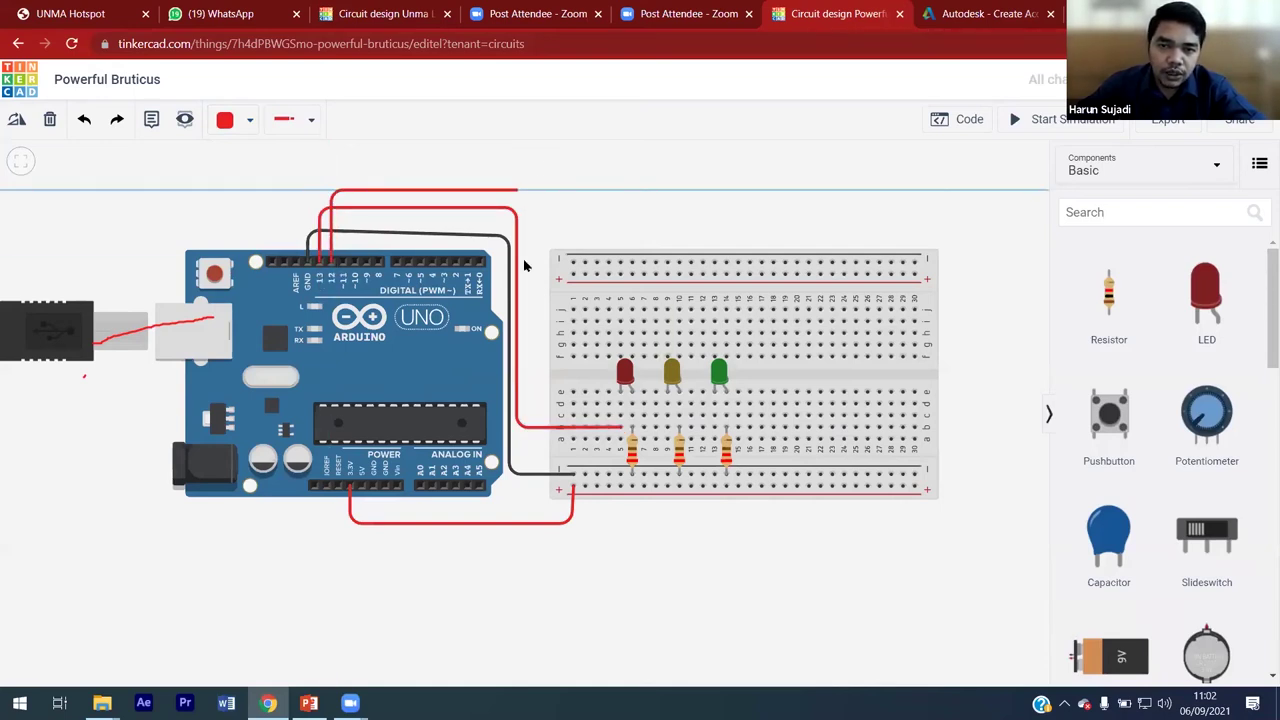
click(530, 418)
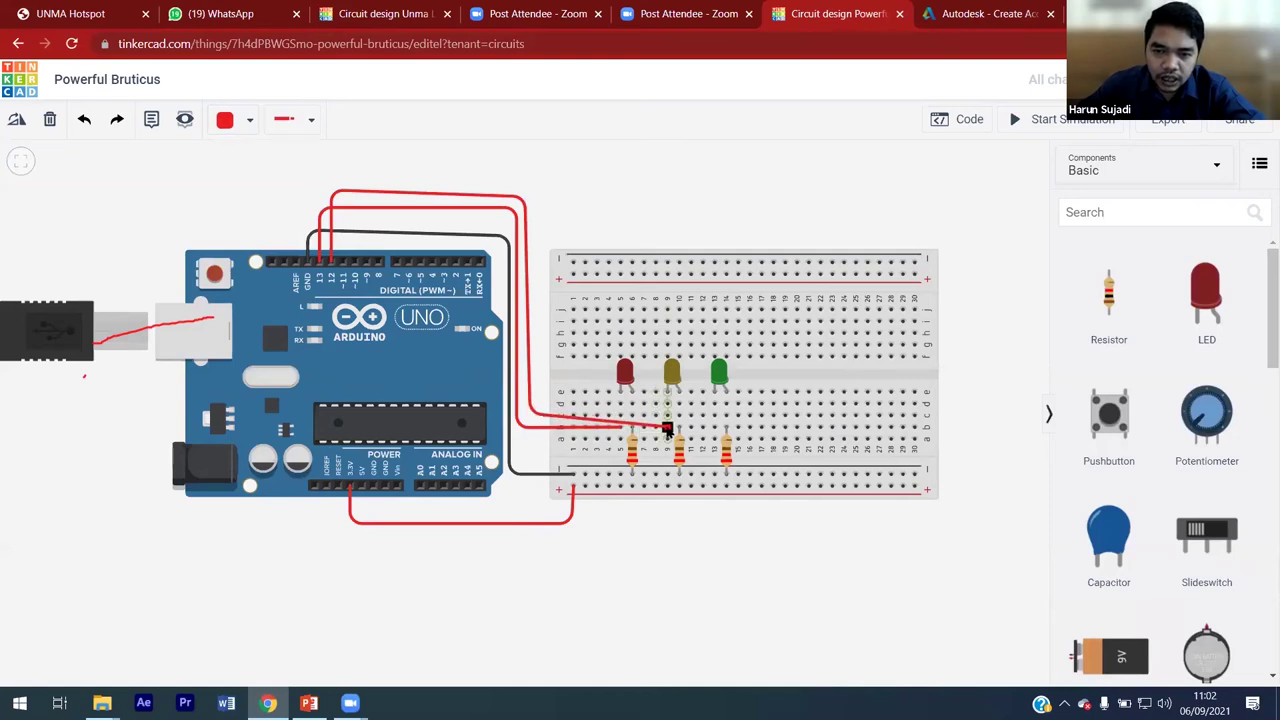
click(667, 428)
click(249, 119)
click(273, 261)
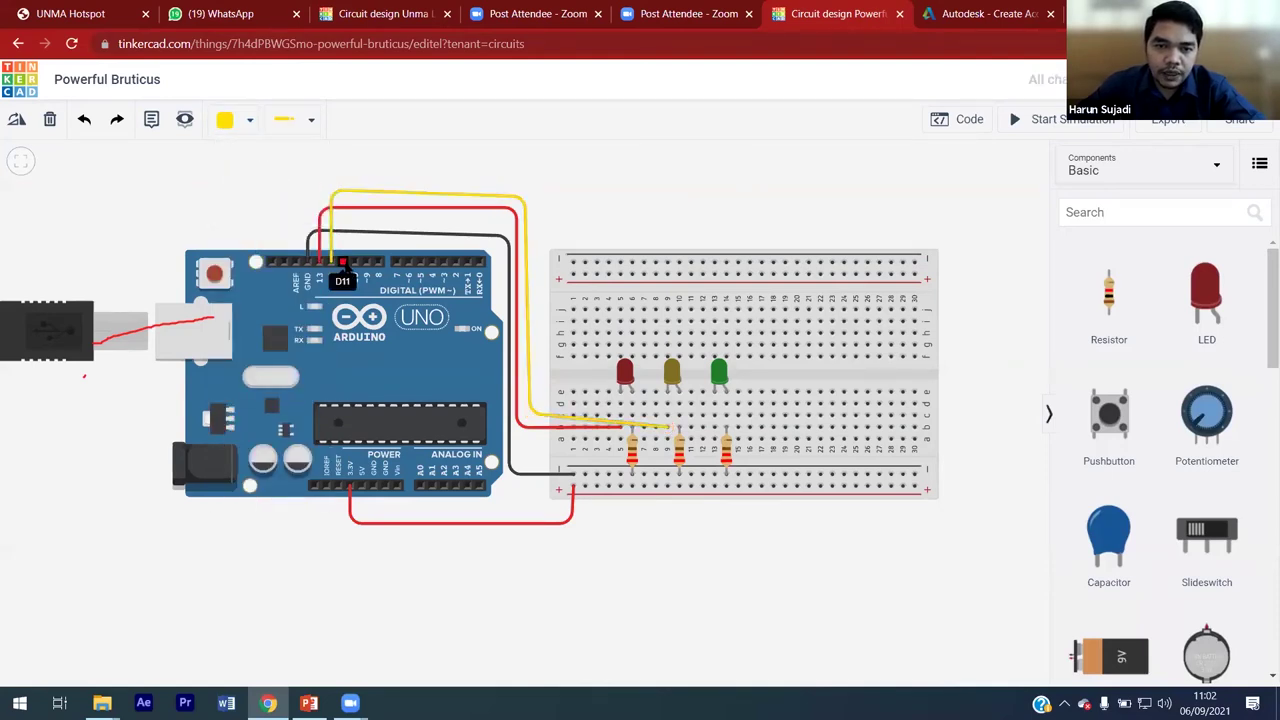
Step: Wire pin D11 to the green LED's column 13 in row b, outside the D12 wire, and color it green
click(342, 262)
click(343, 178)
click(527, 184)
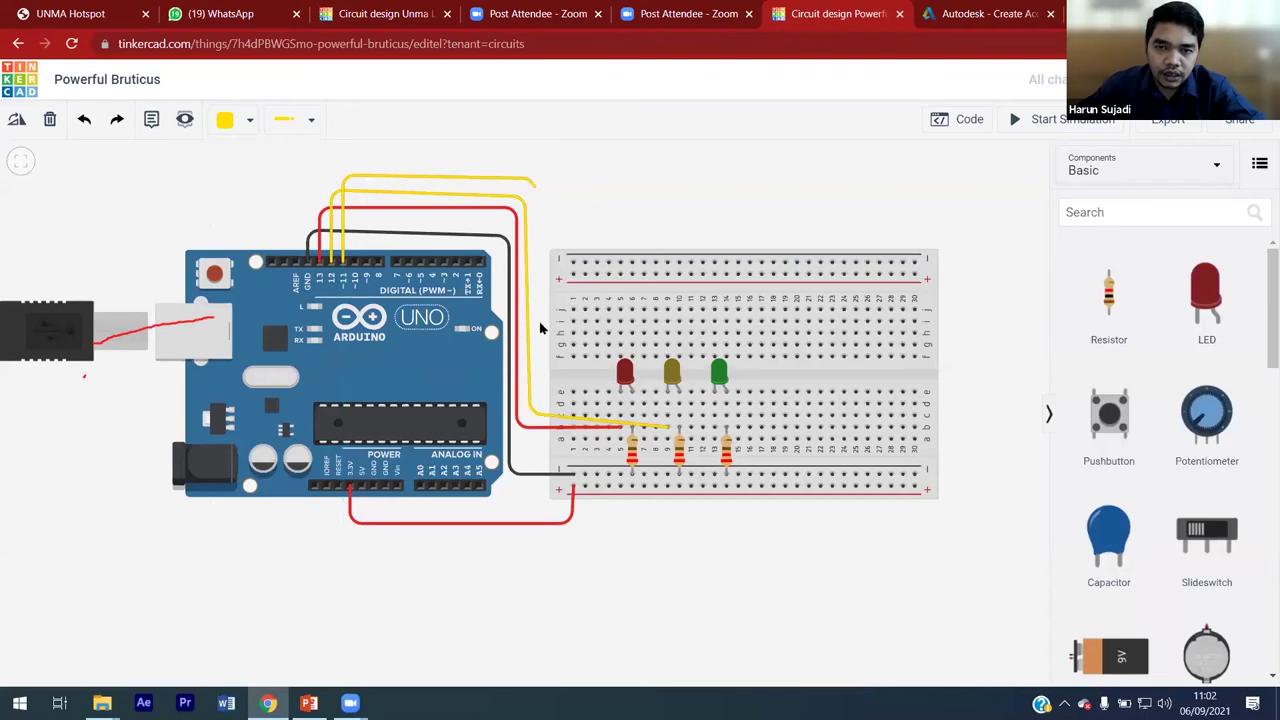
click(536, 386)
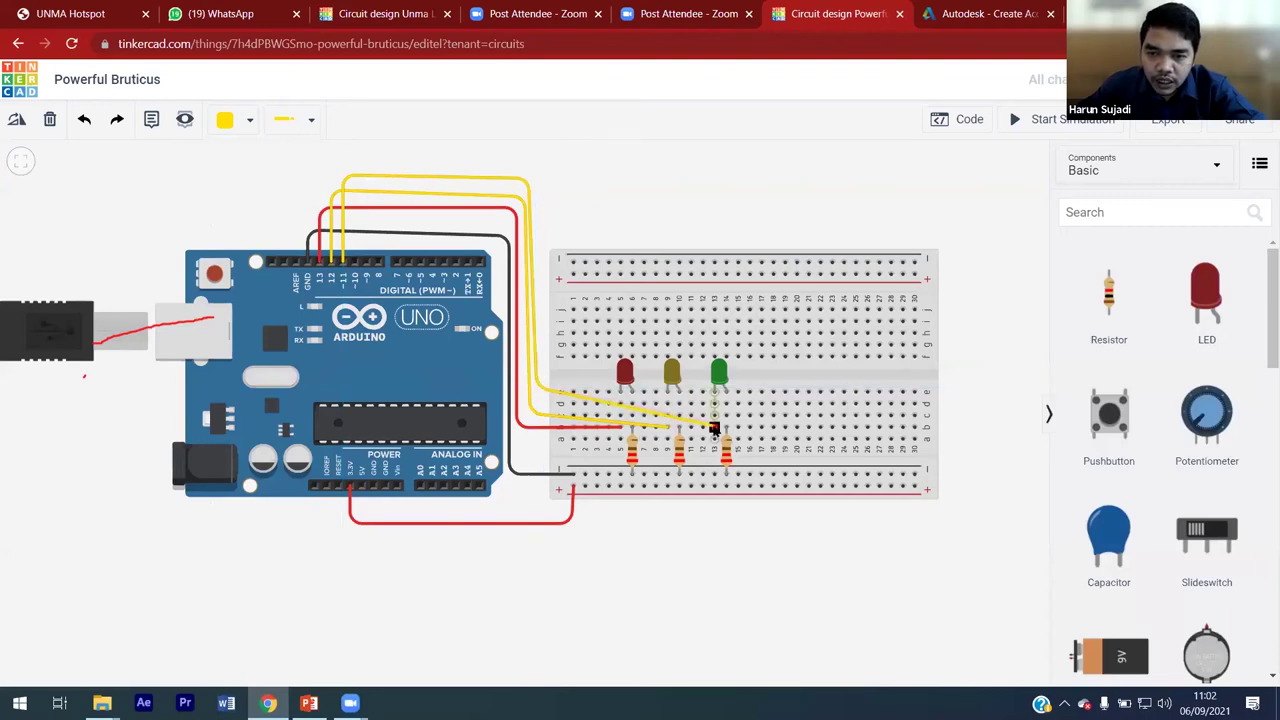
click(713, 428)
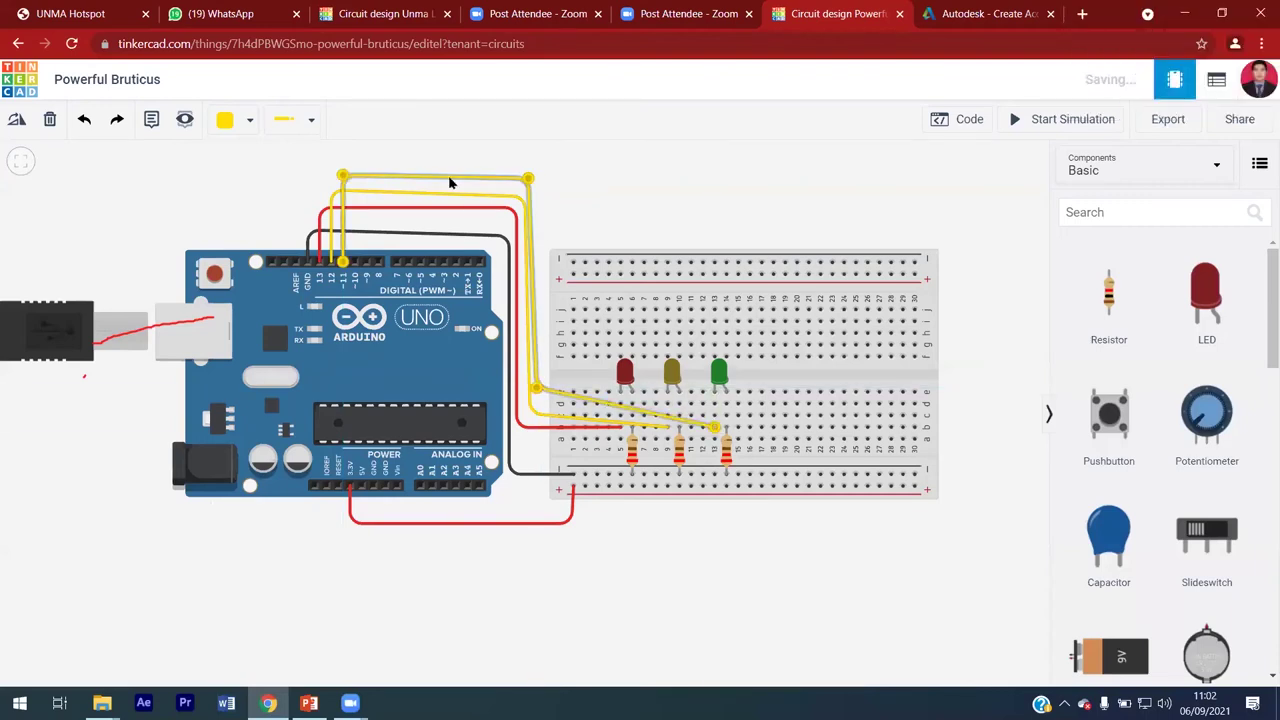
click(250, 120)
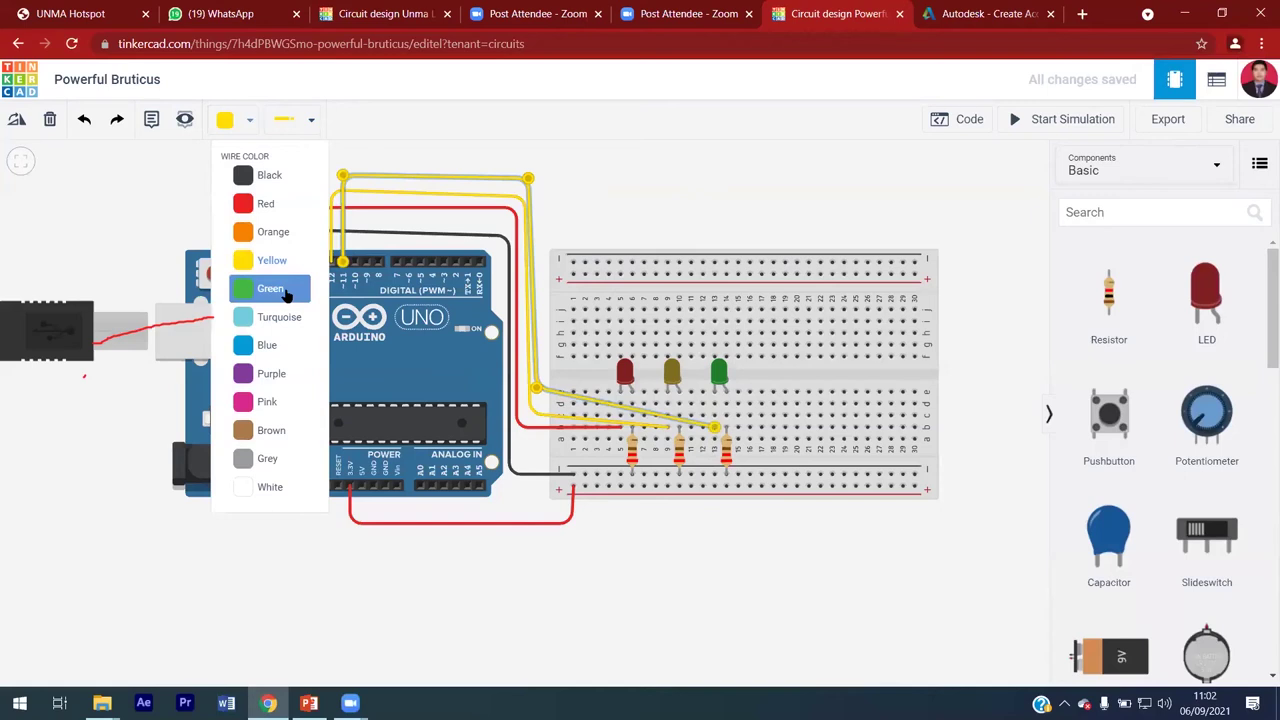
click(262, 289)
click(628, 182)
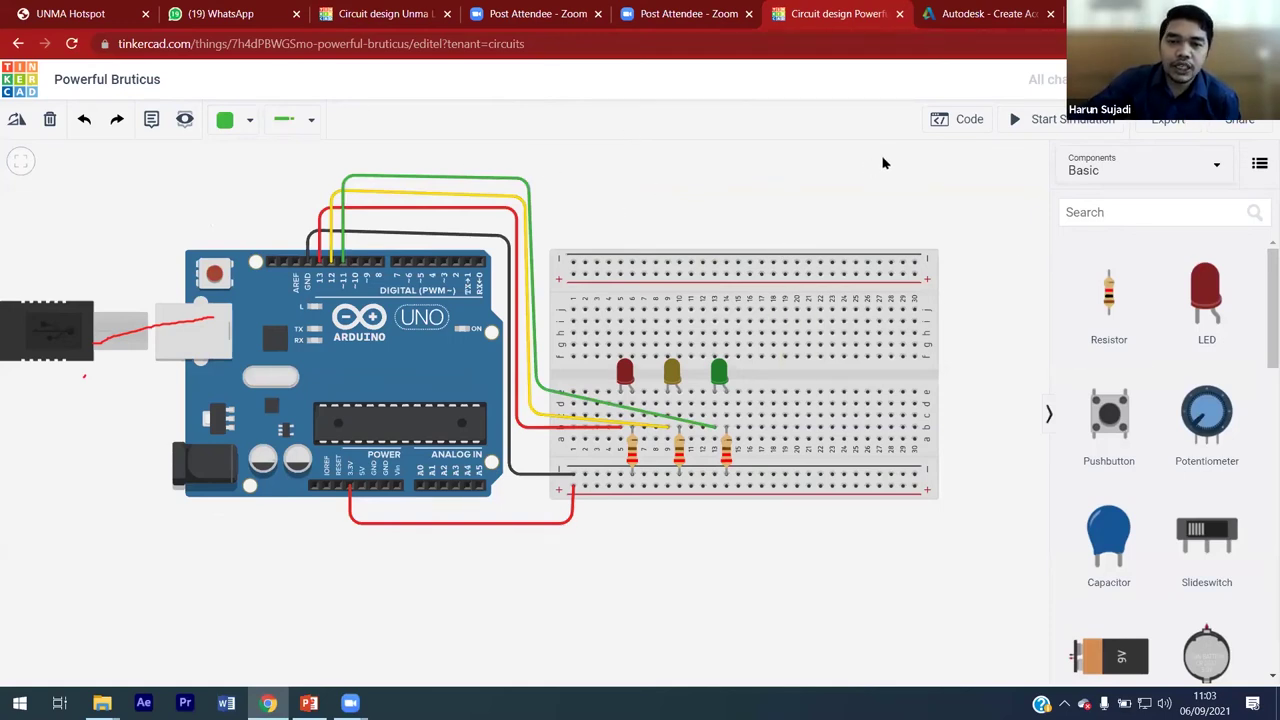
Step: Open the code editor for the Arduino and switch it to the Blocks + Text view
click(973, 119)
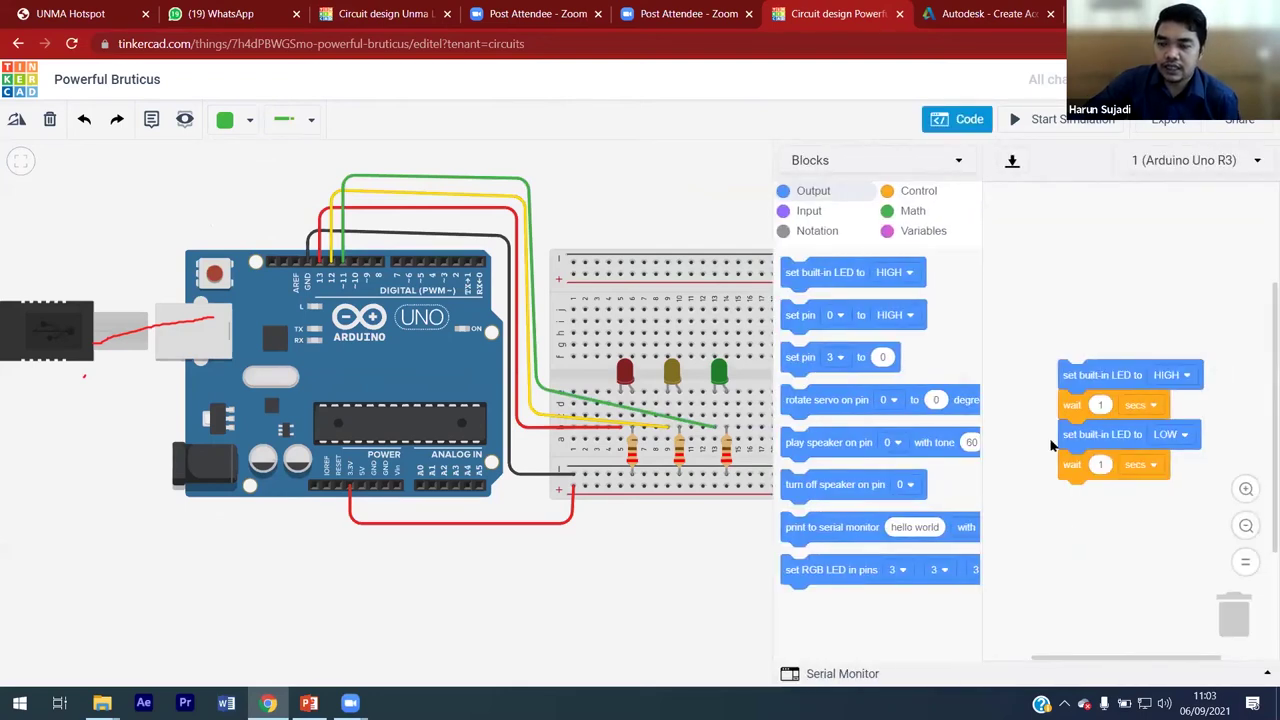
click(908, 166)
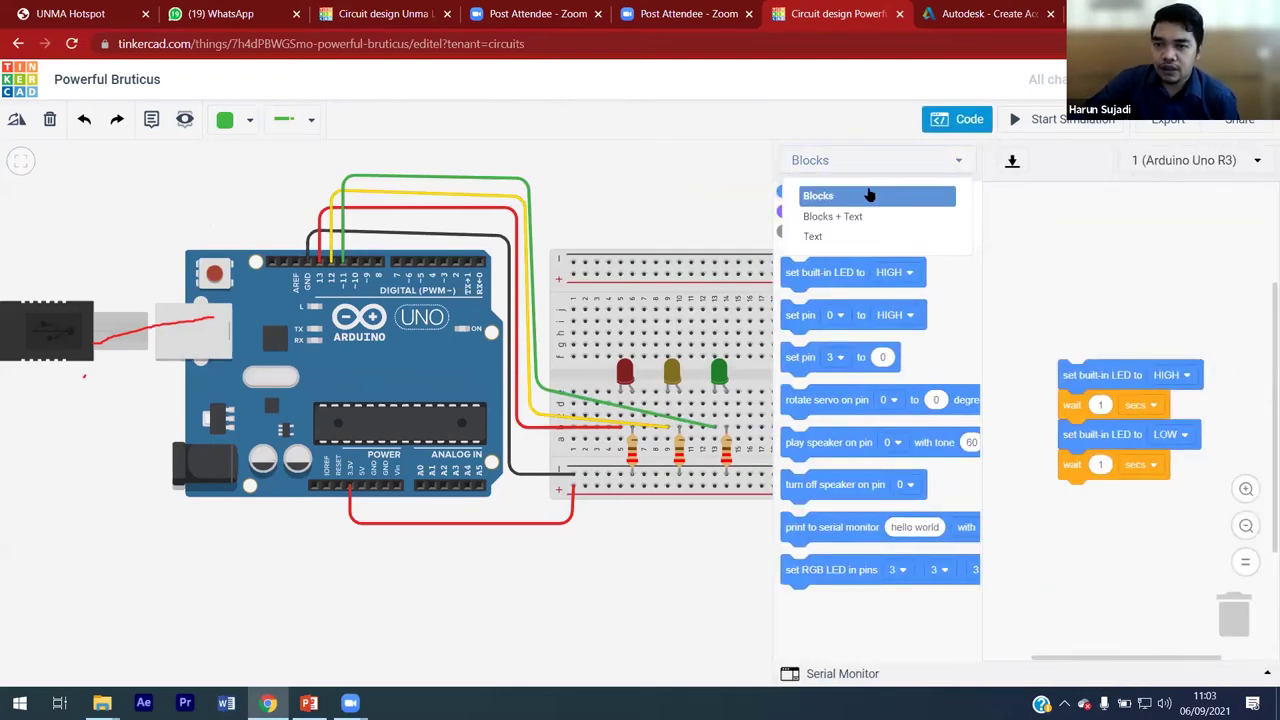
click(955, 120)
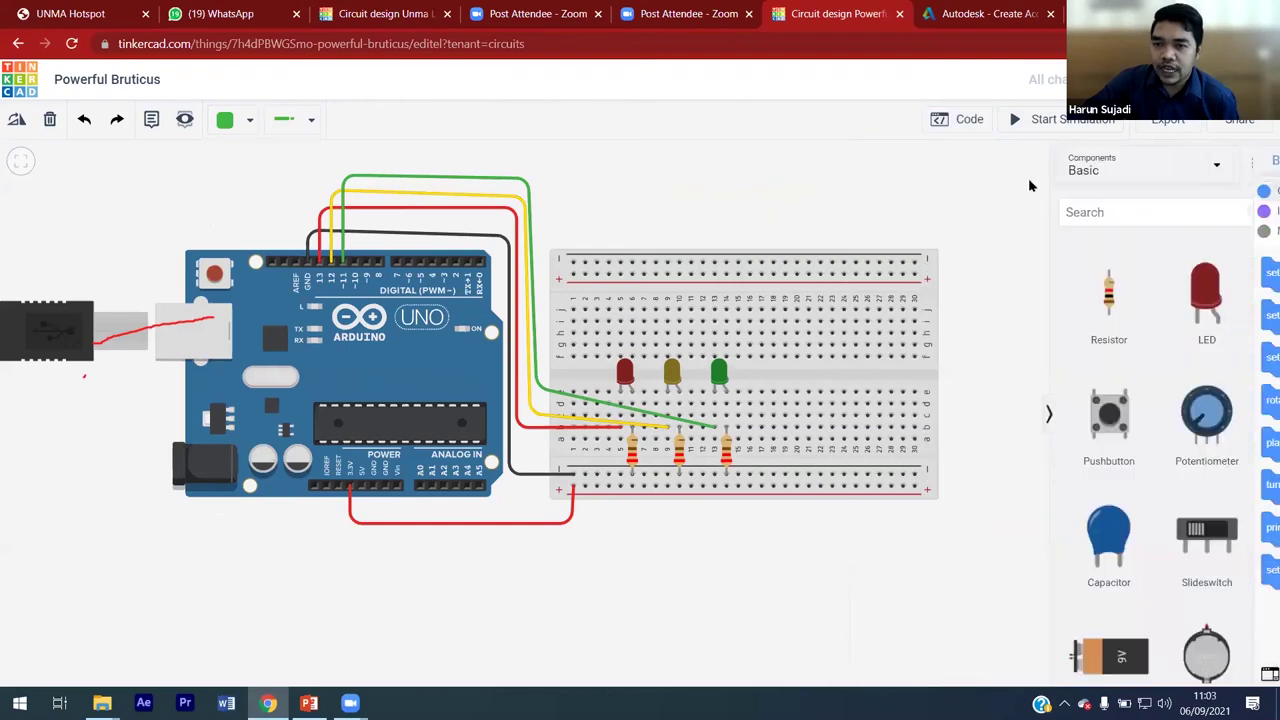
click(952, 122)
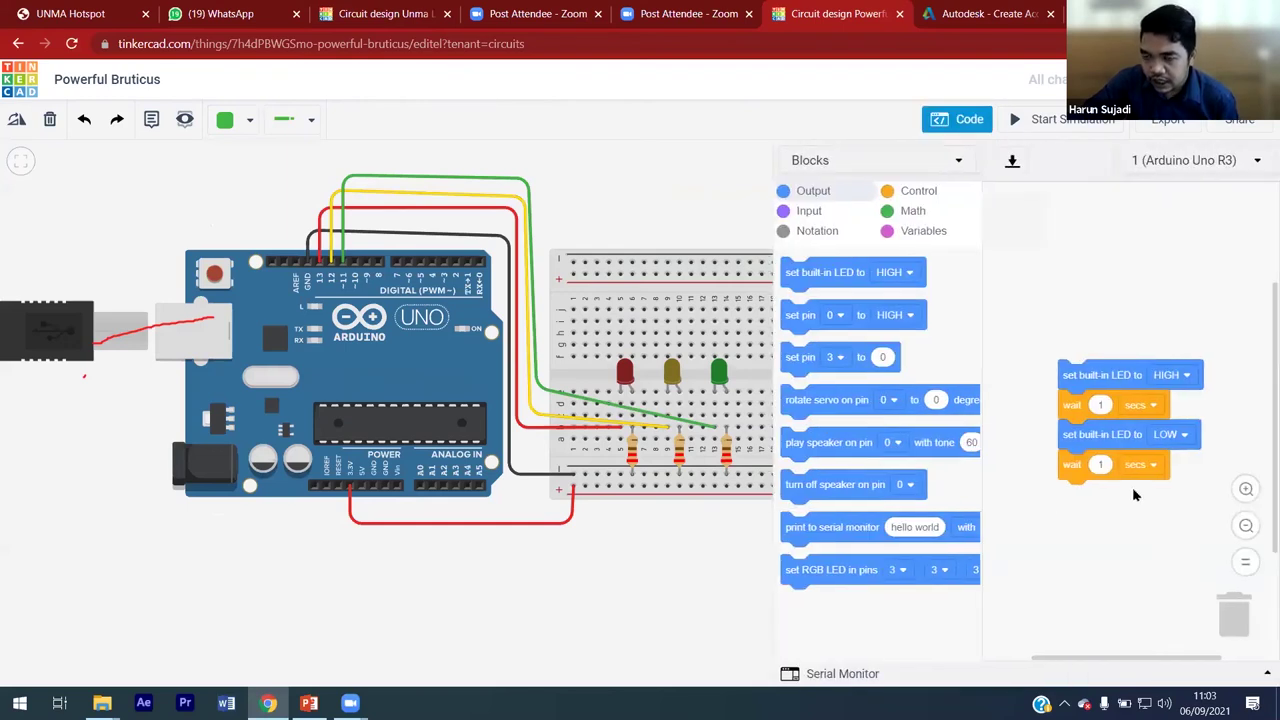
click(952, 118)
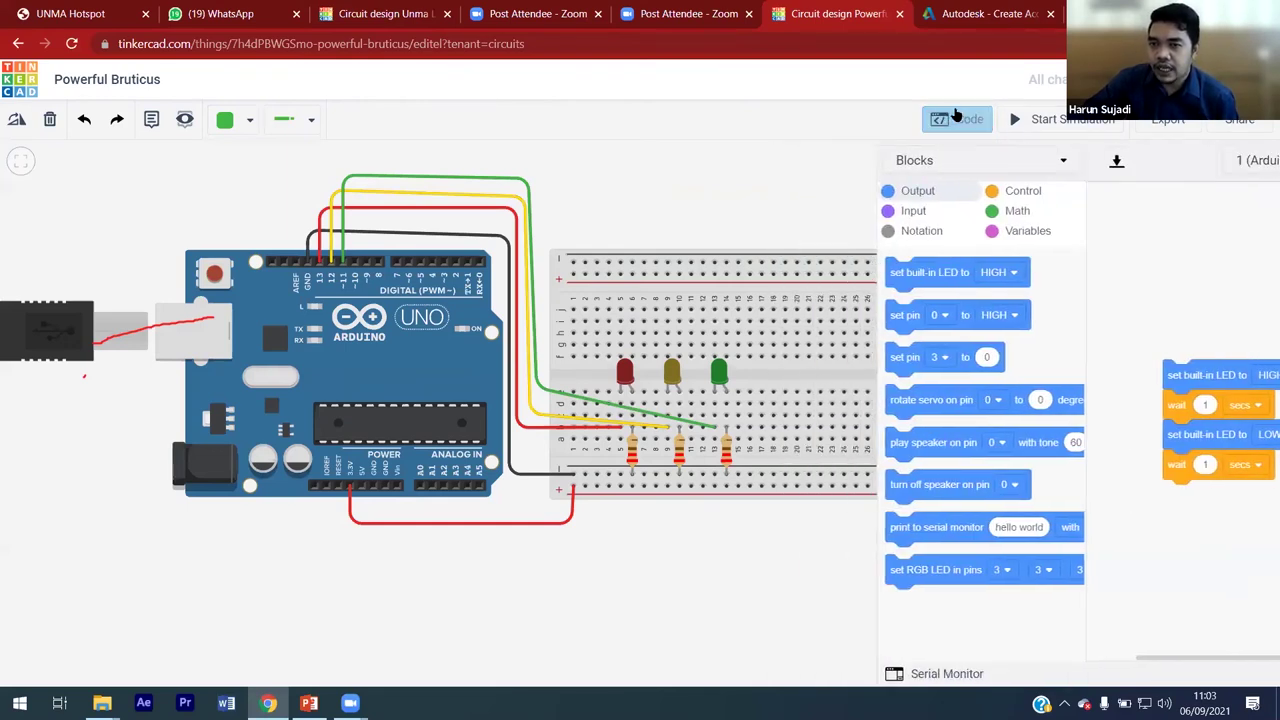
click(955, 117)
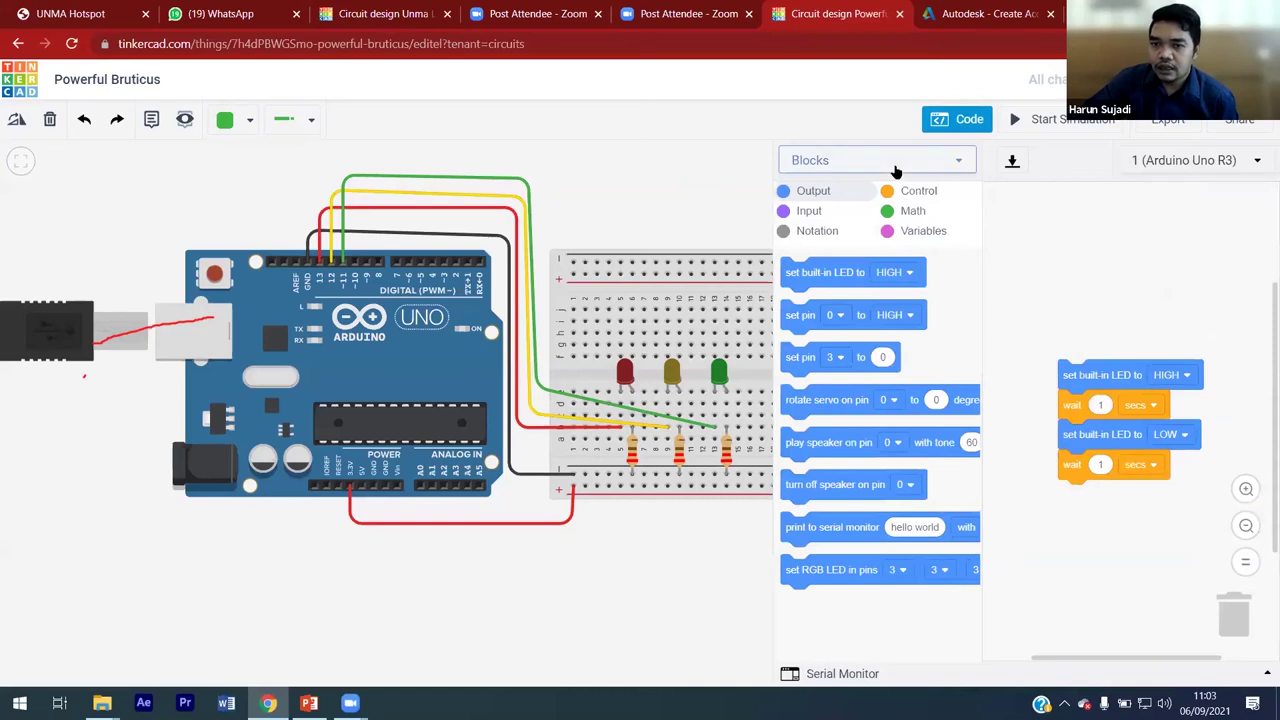
click(890, 168)
click(847, 217)
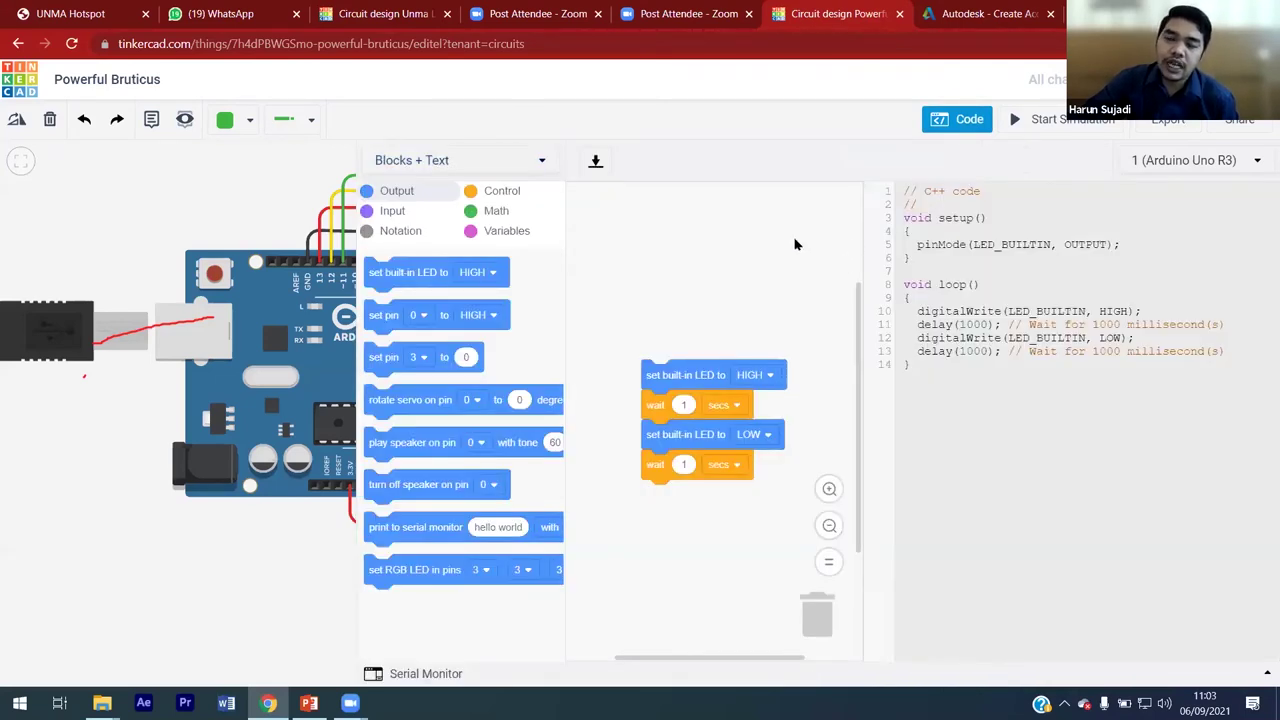
drag(984, 191, 940, 158)
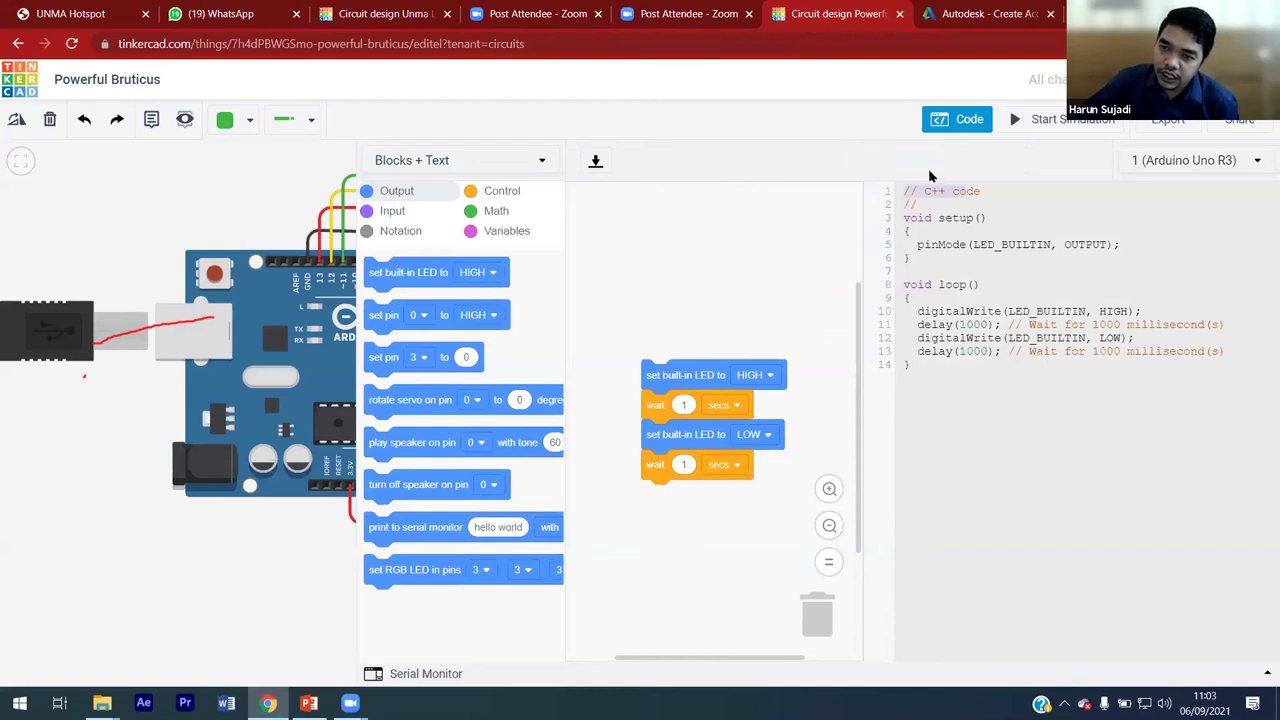
click(983, 465)
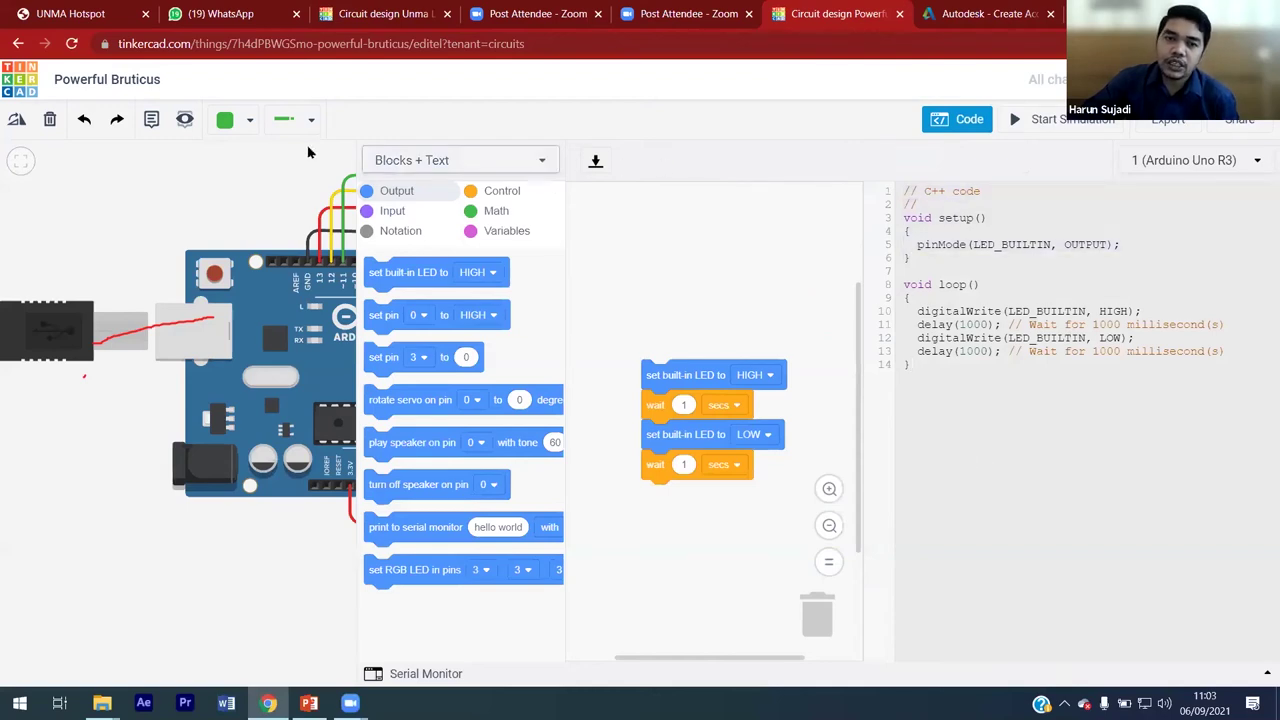
click(964, 120)
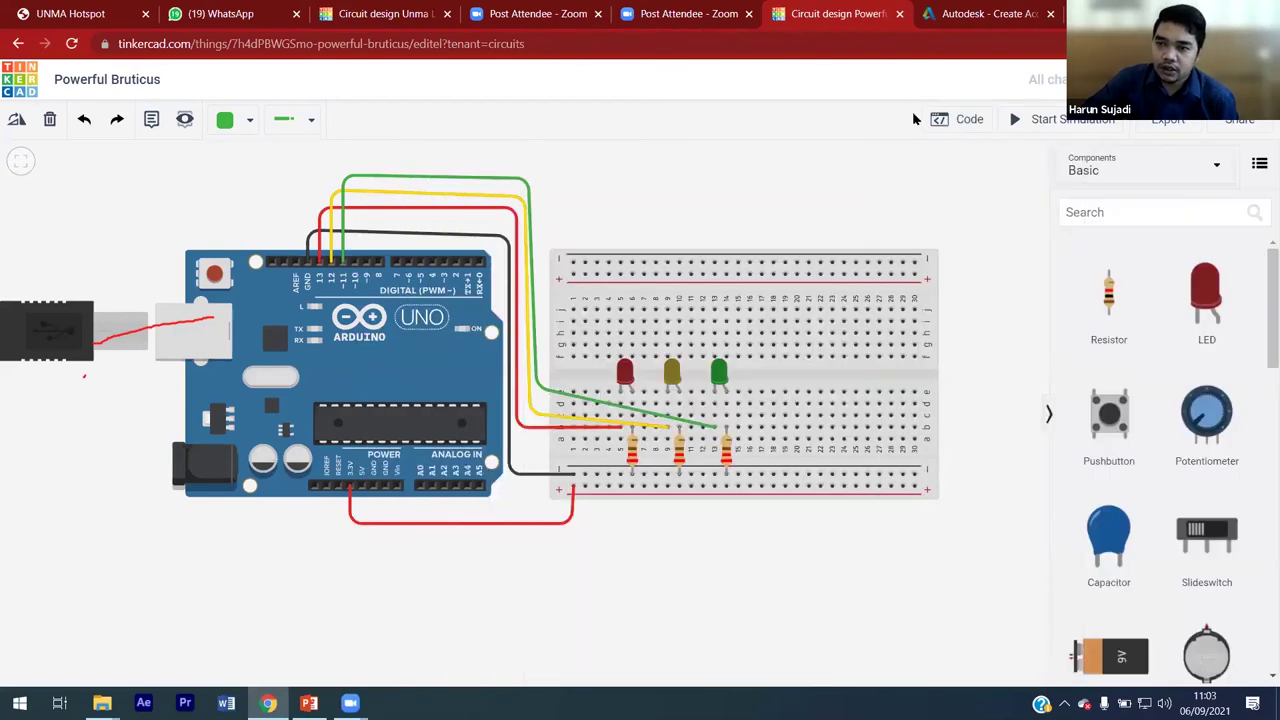
click(961, 121)
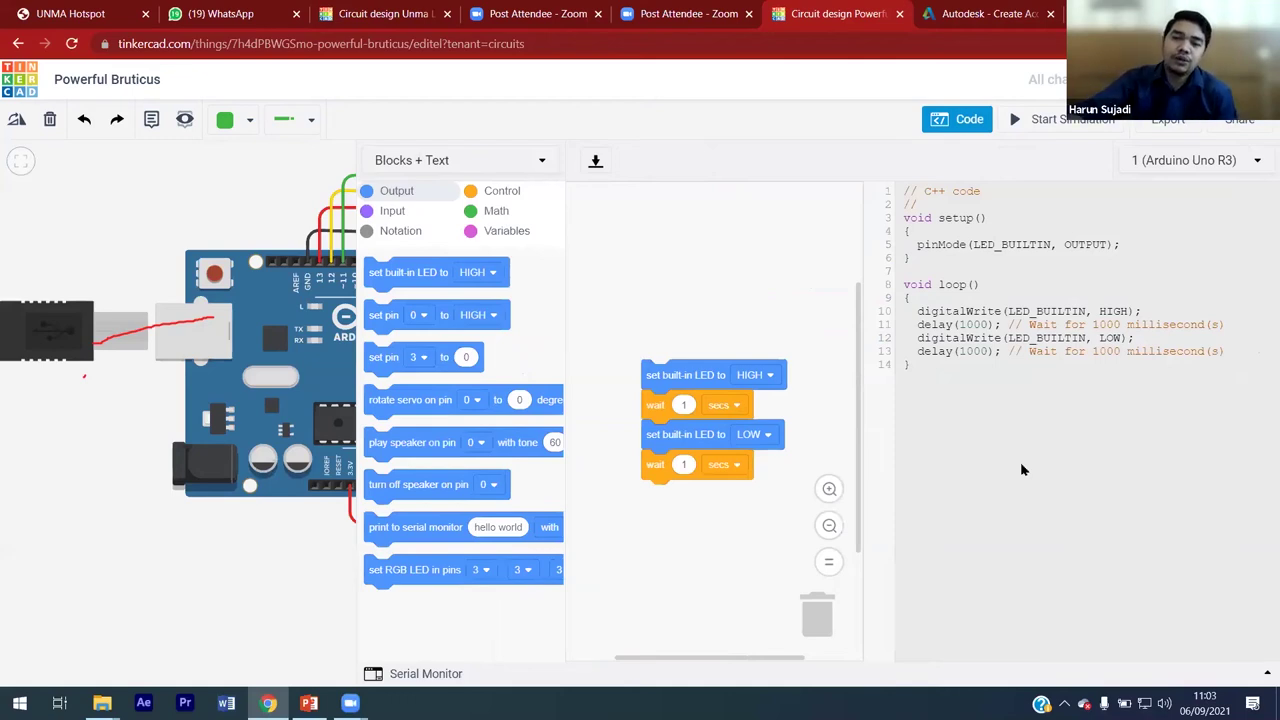
Step: Delete all four default blocks for the built-in LED and its waits from the program
right_click(697, 382)
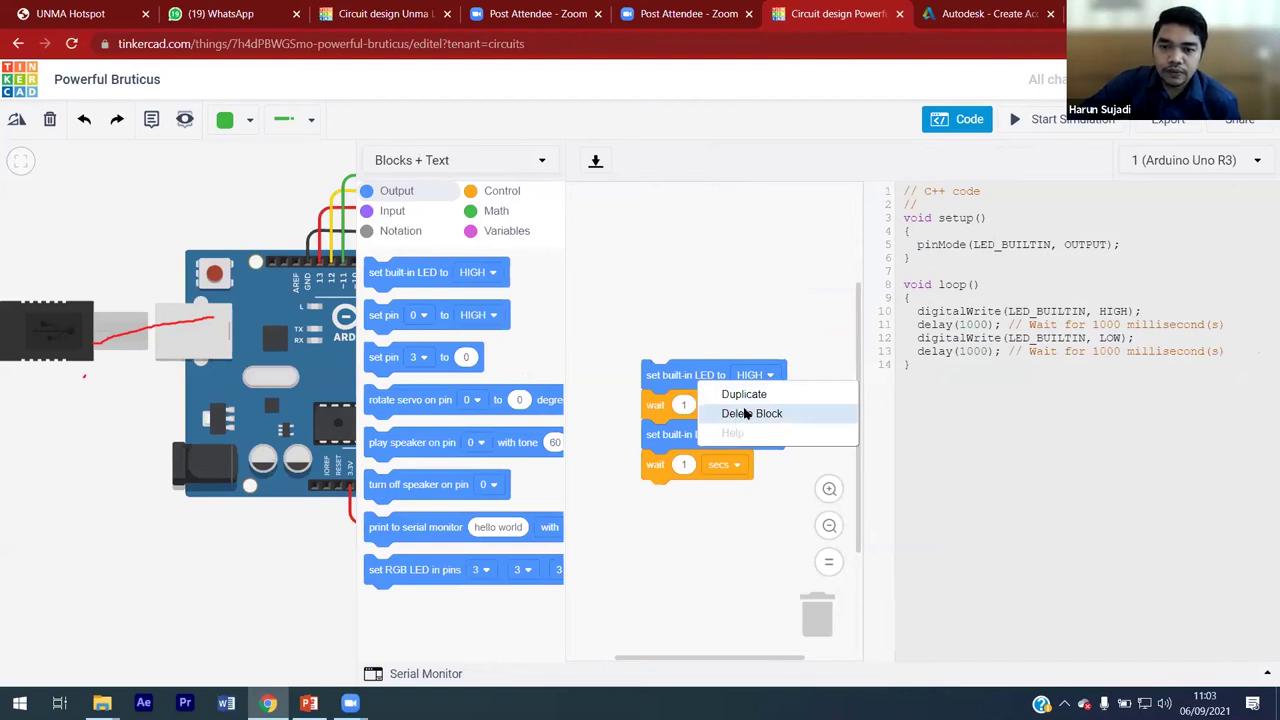
click(740, 414)
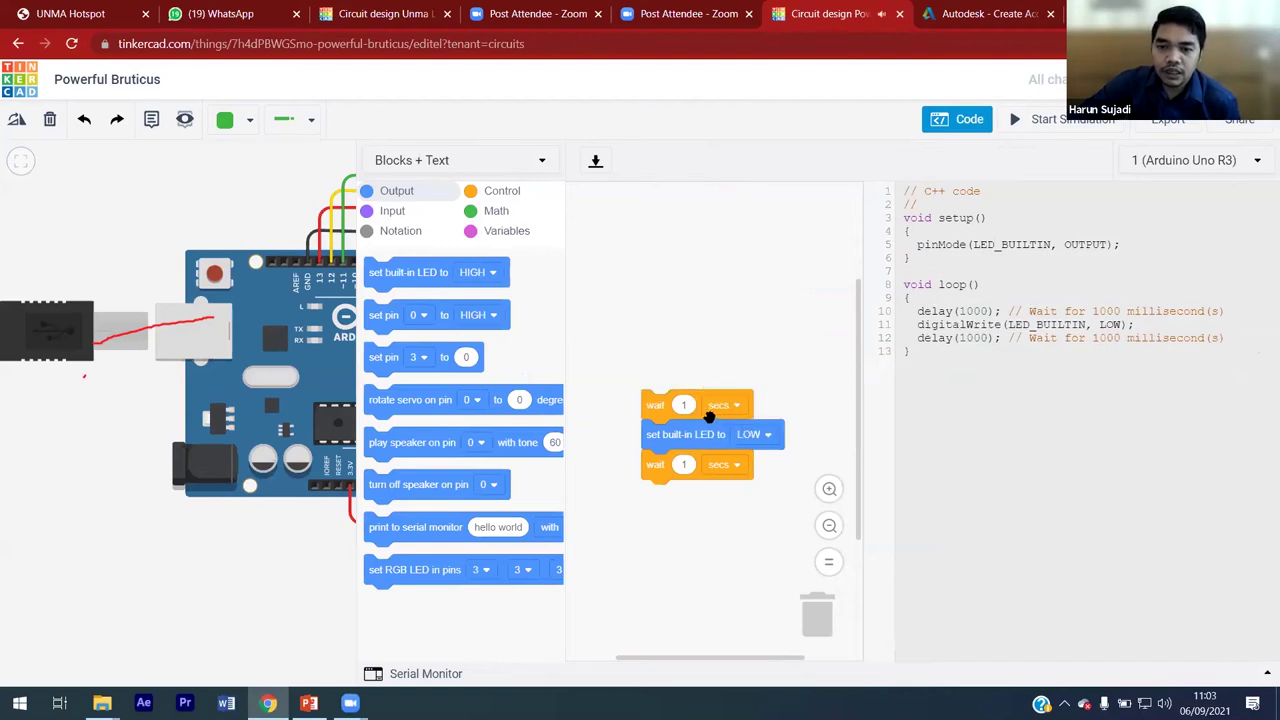
right_click(678, 420)
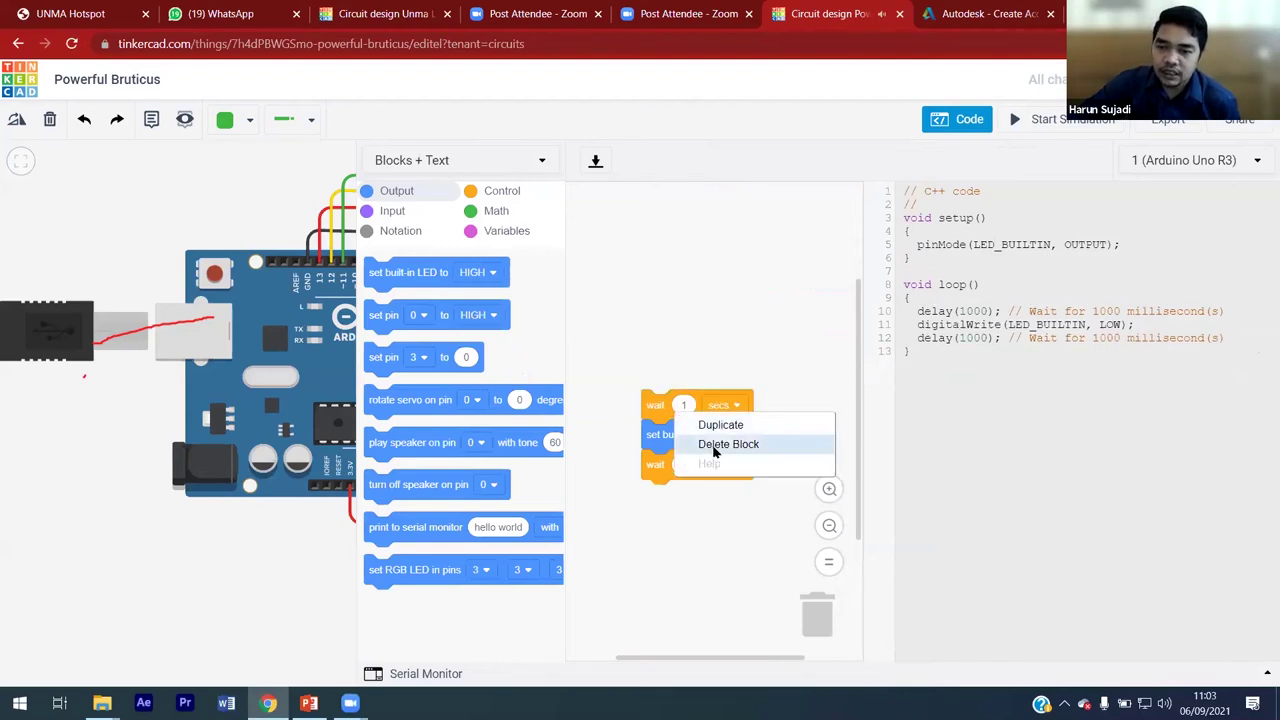
click(716, 446)
right_click(687, 438)
click(740, 470)
right_click(698, 463)
click(754, 495)
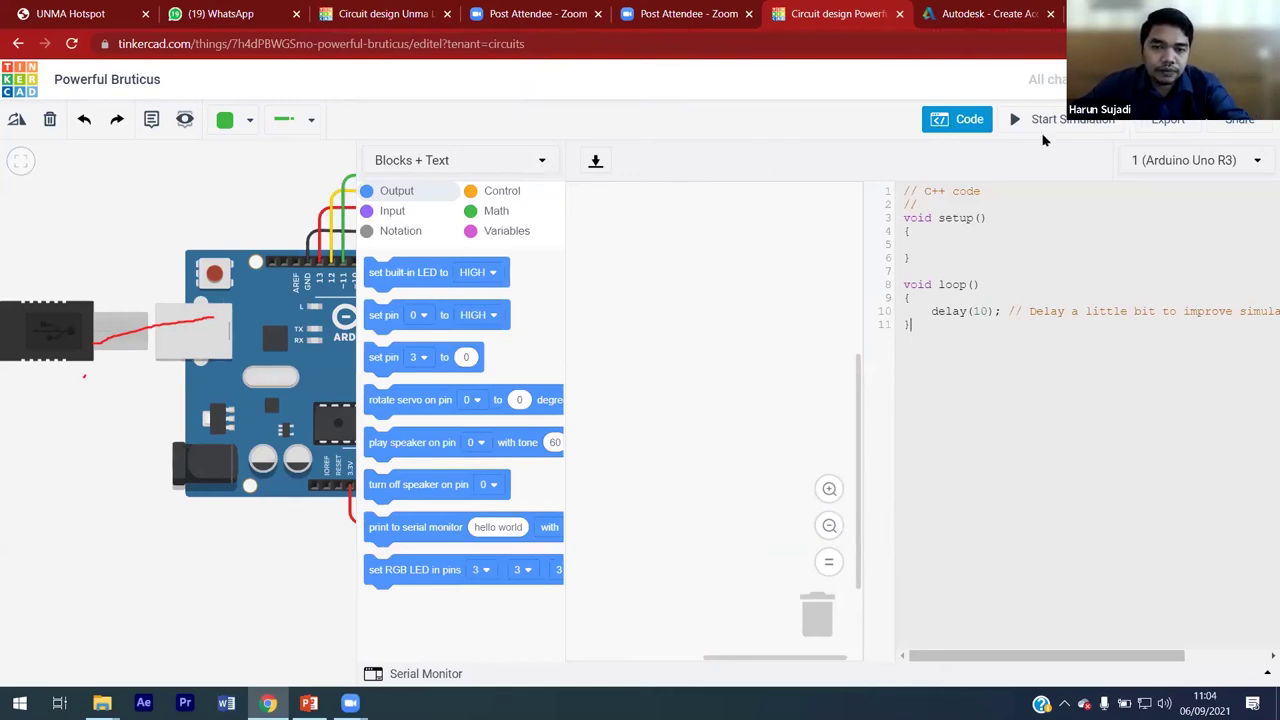
Step: Close the code editor and move the Arduino end of the red power rail wire to the 5V pin
click(960, 120)
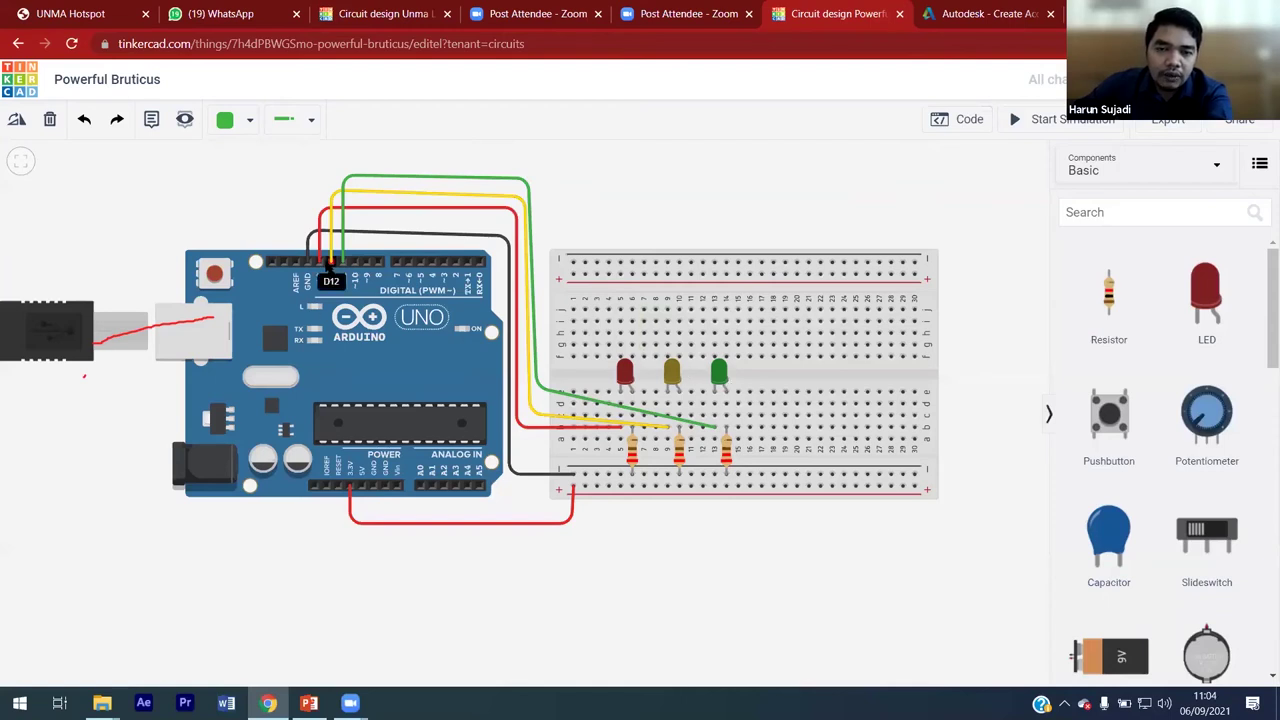
click(350, 492)
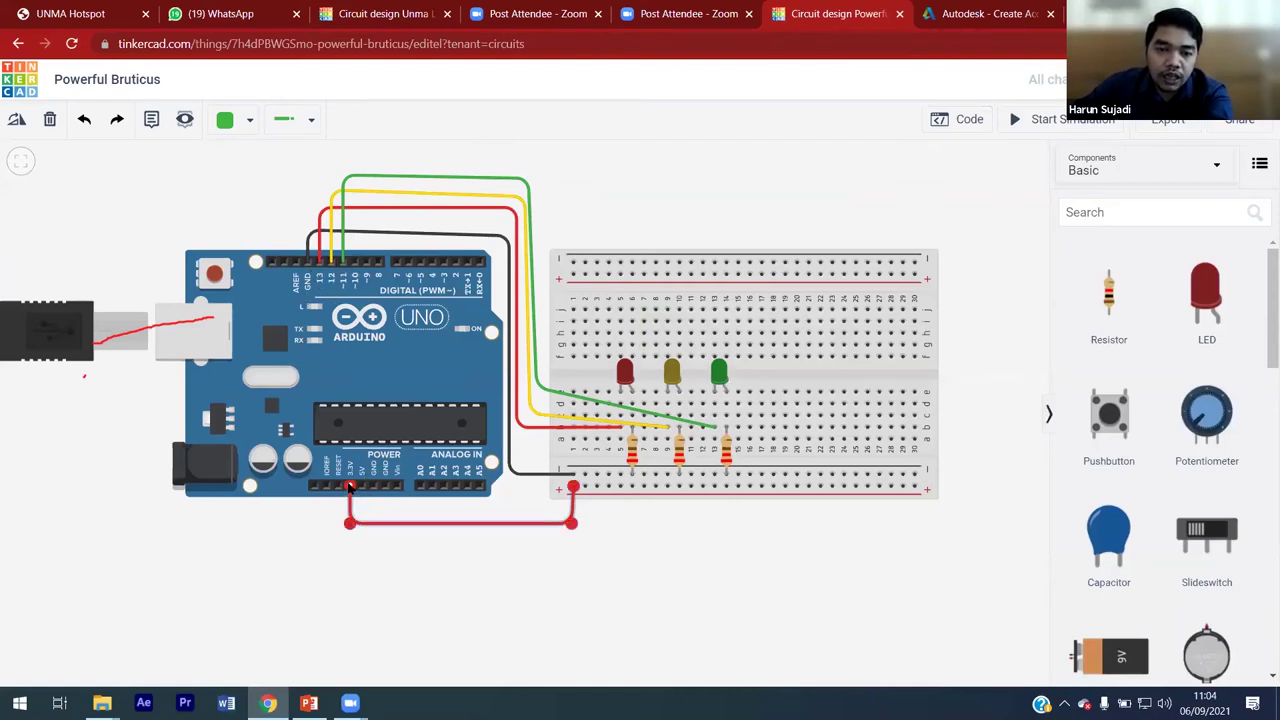
drag(349, 487, 362, 523)
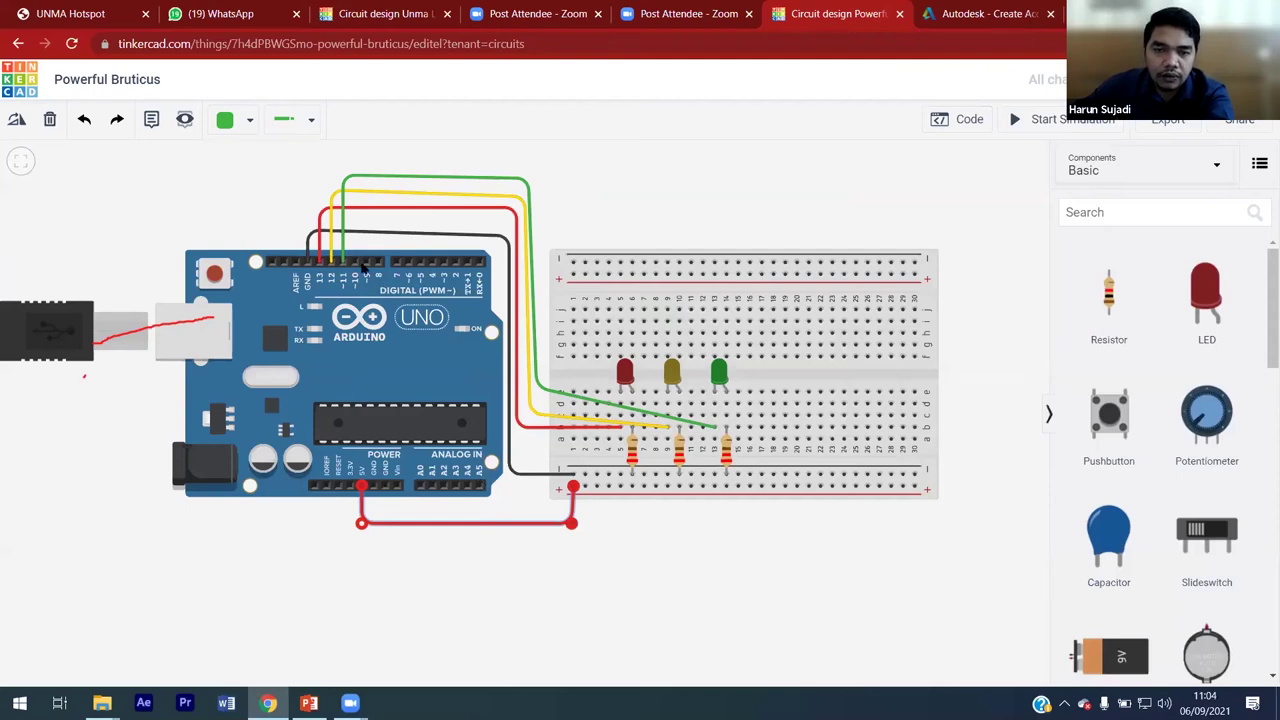
Step: Reopen the code editor and add a digital set pin block that sets pin 13 to HIGH
click(980, 120)
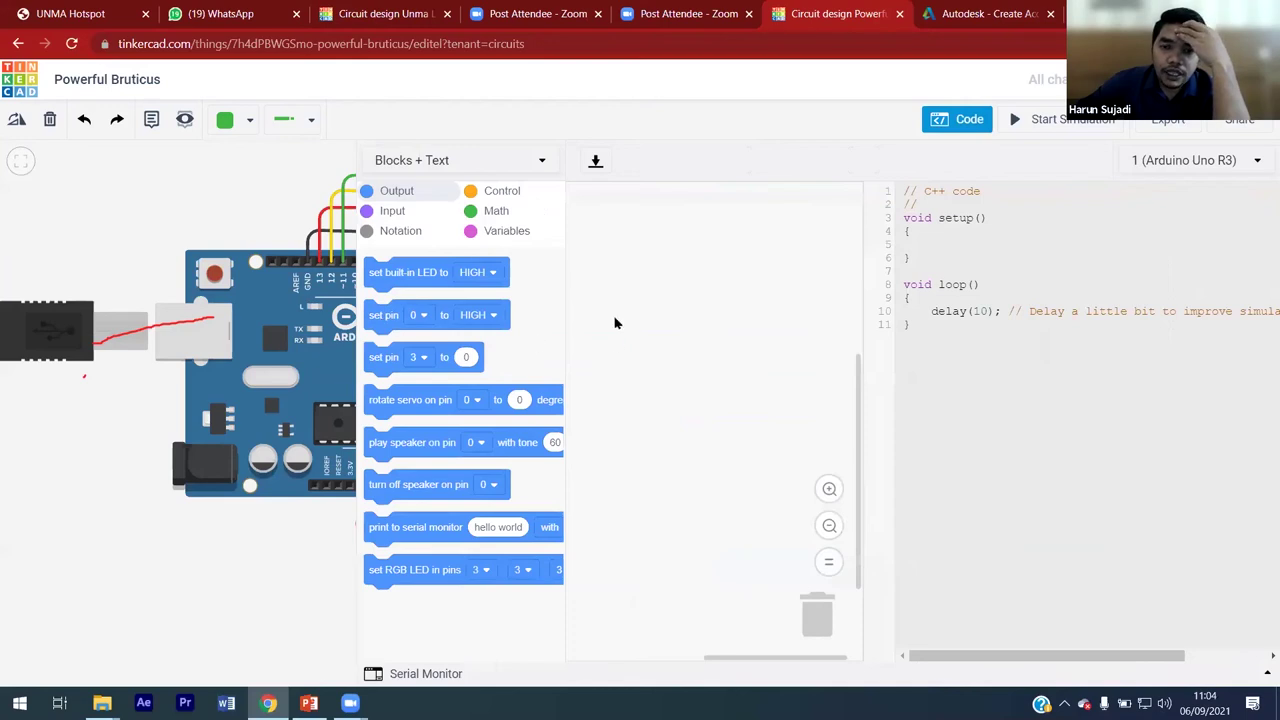
drag(391, 323, 679, 338)
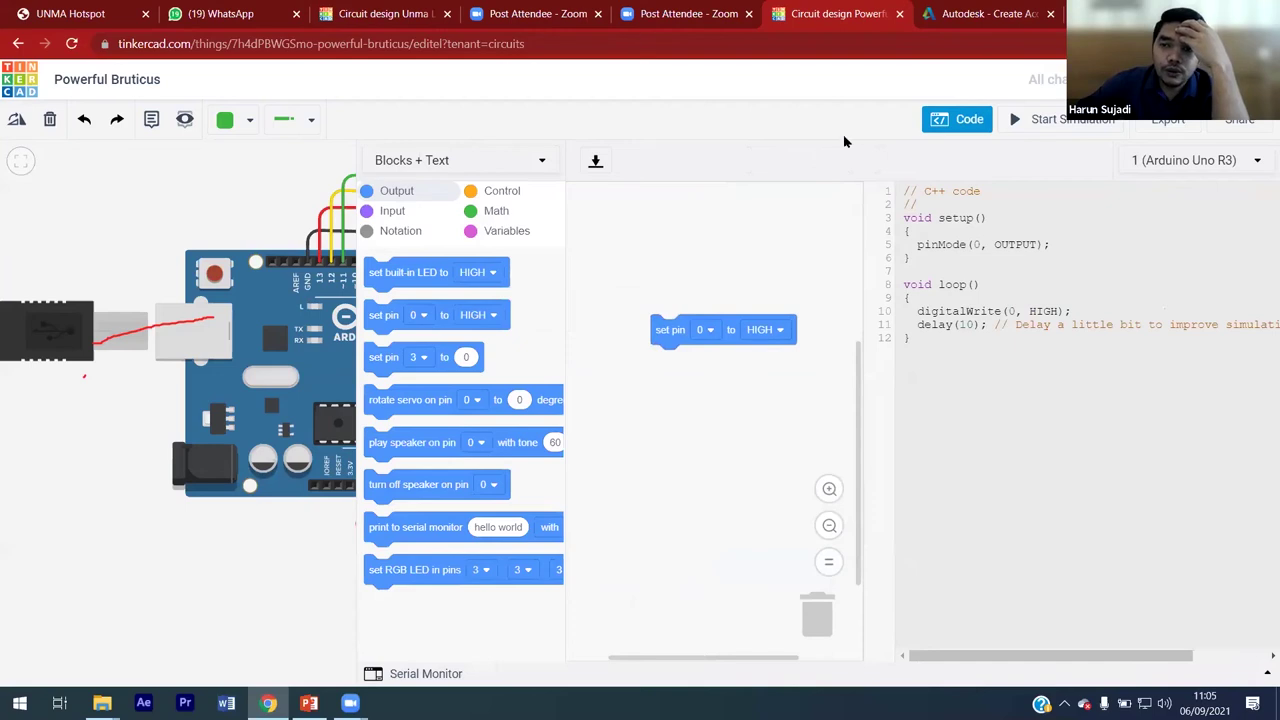
click(935, 121)
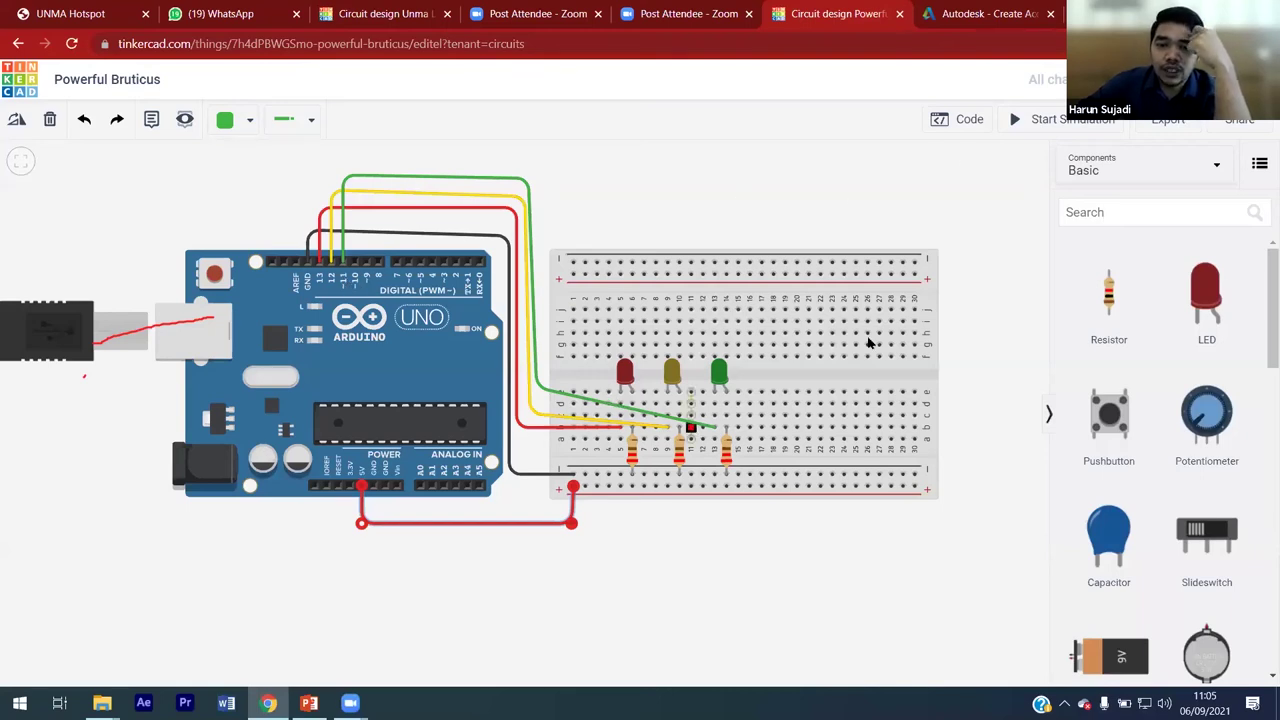
click(957, 119)
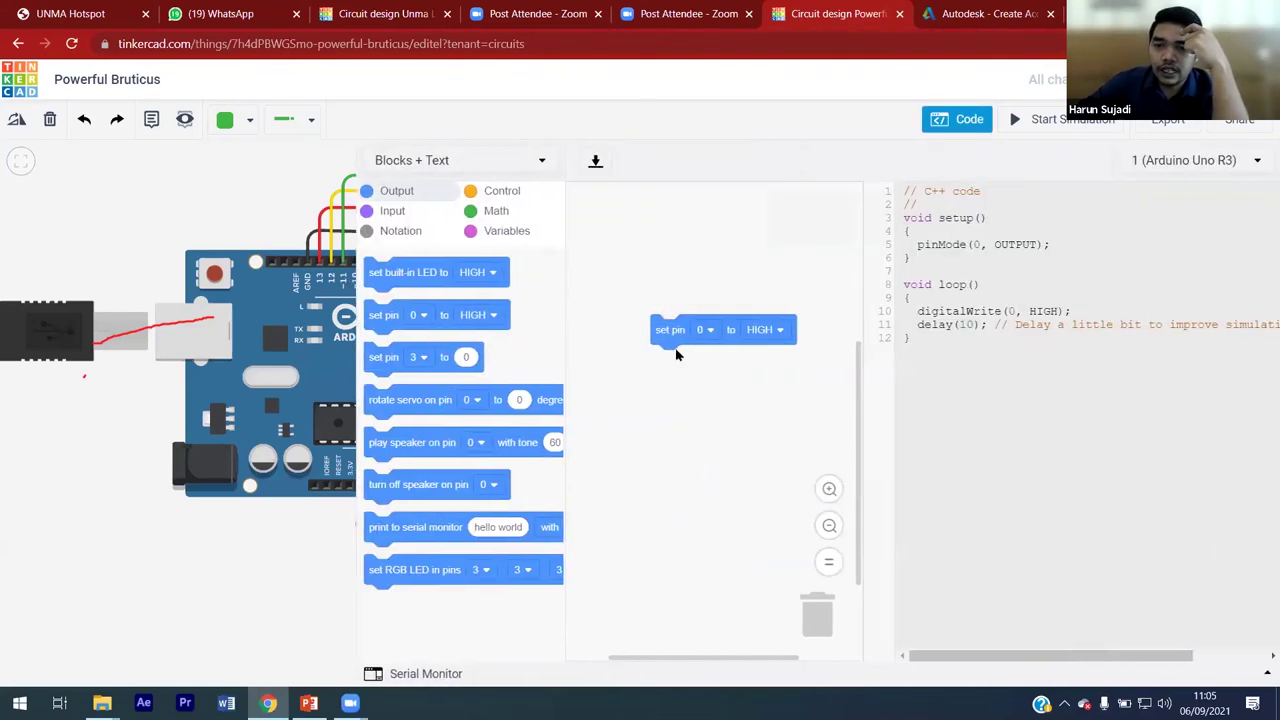
click(708, 330)
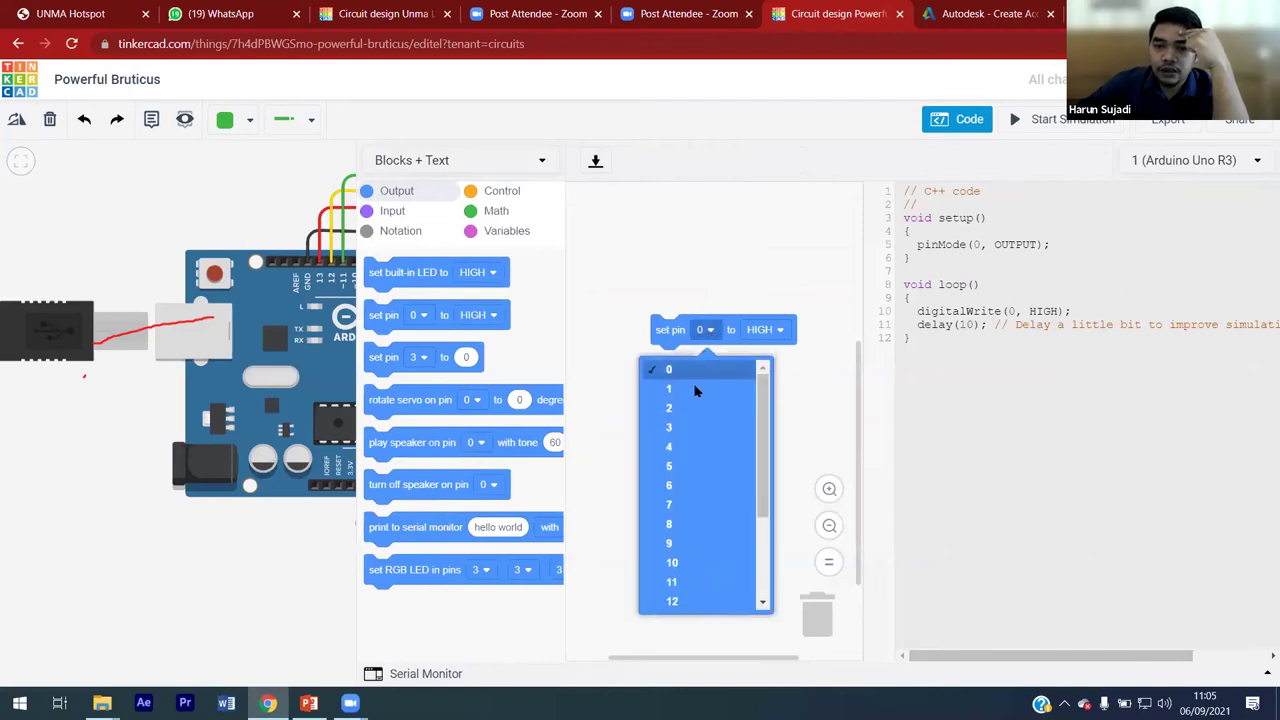
scroll(668, 564, down, 3)
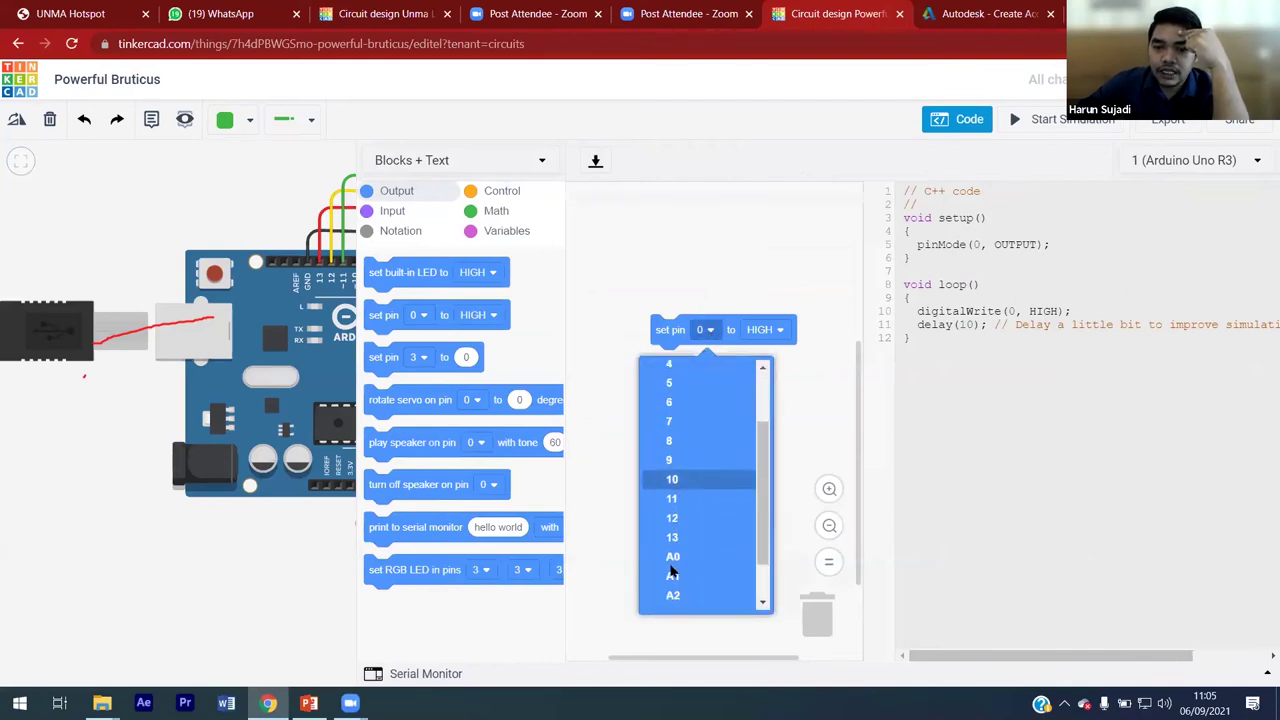
scroll(675, 410, up, 3)
scroll(672, 440, down, 3)
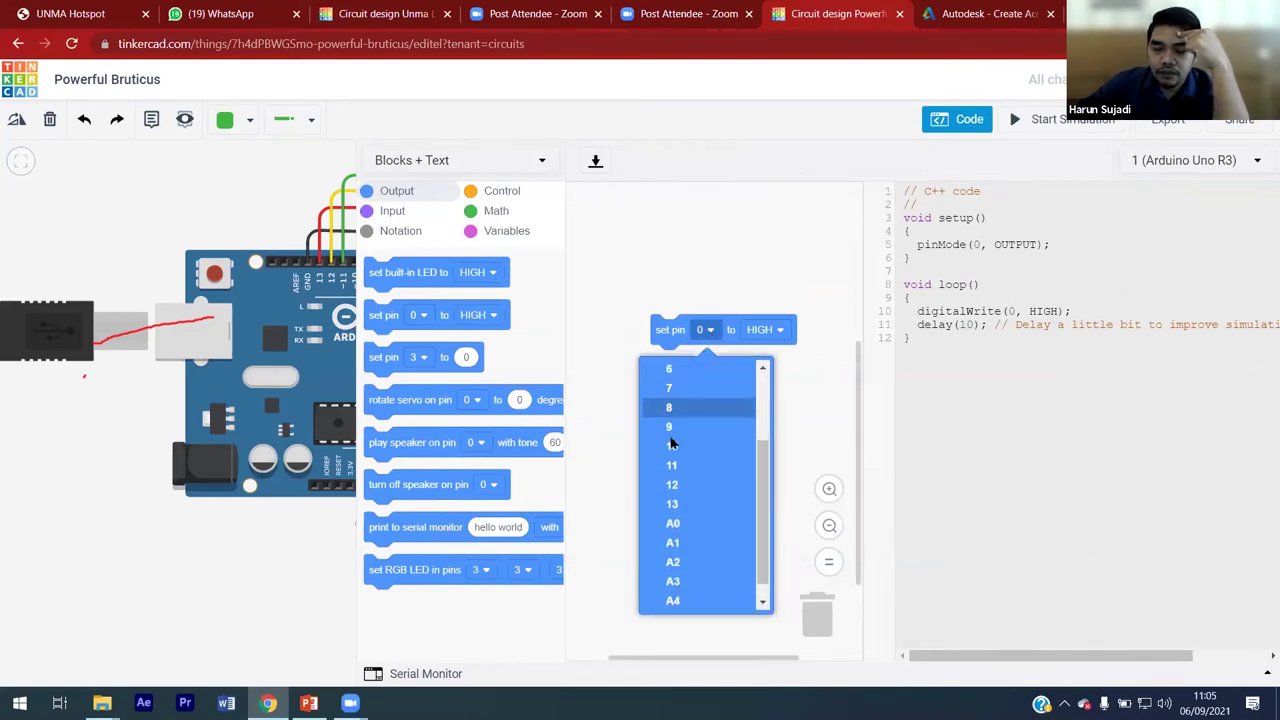
click(672, 484)
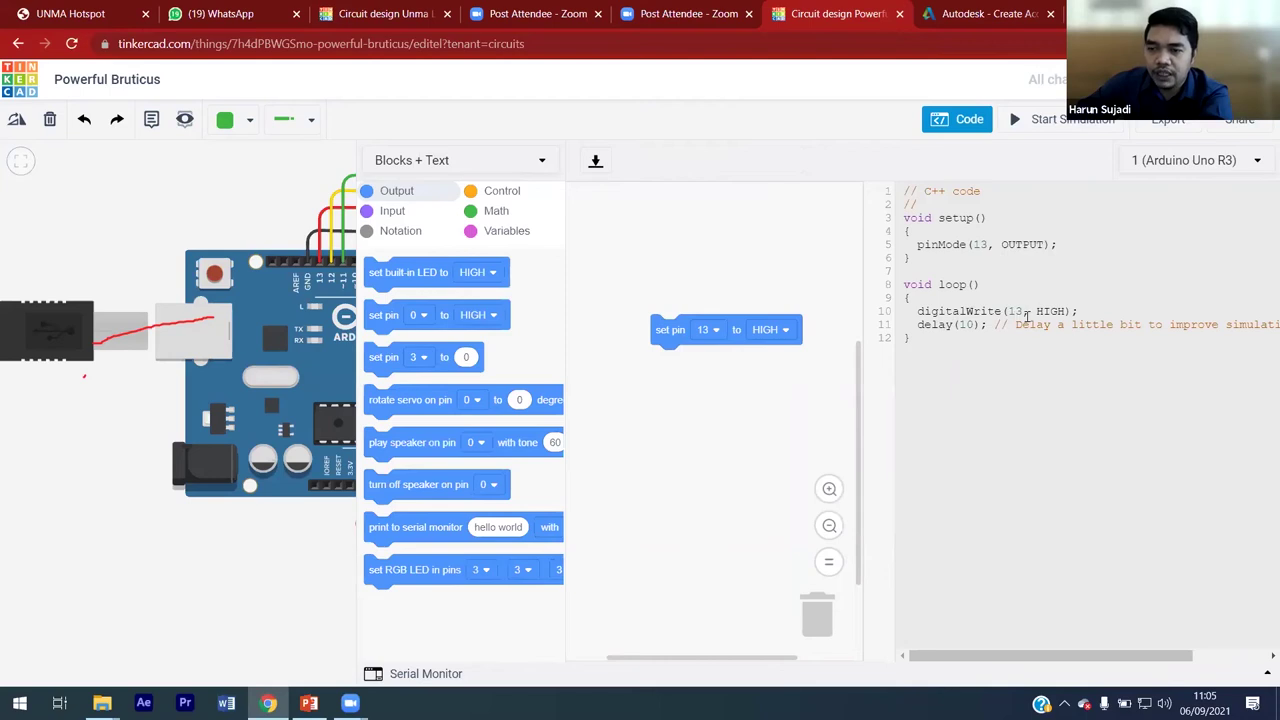
click(786, 331)
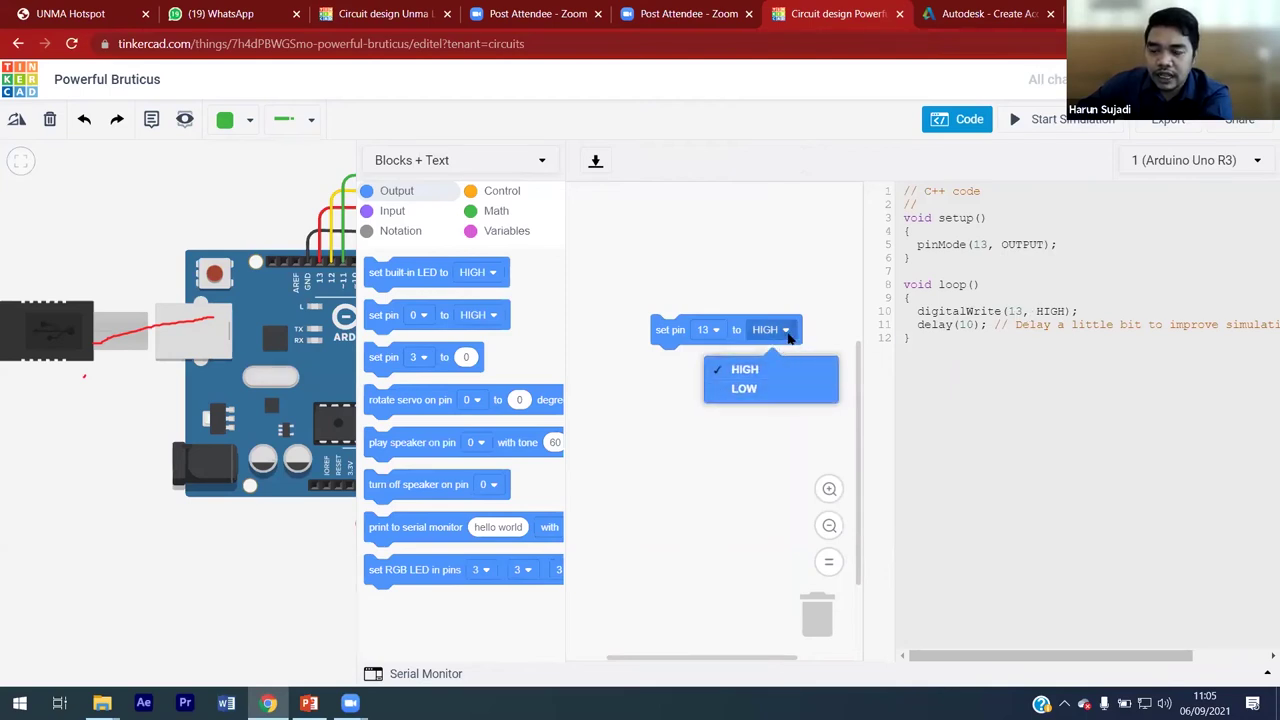
click(803, 351)
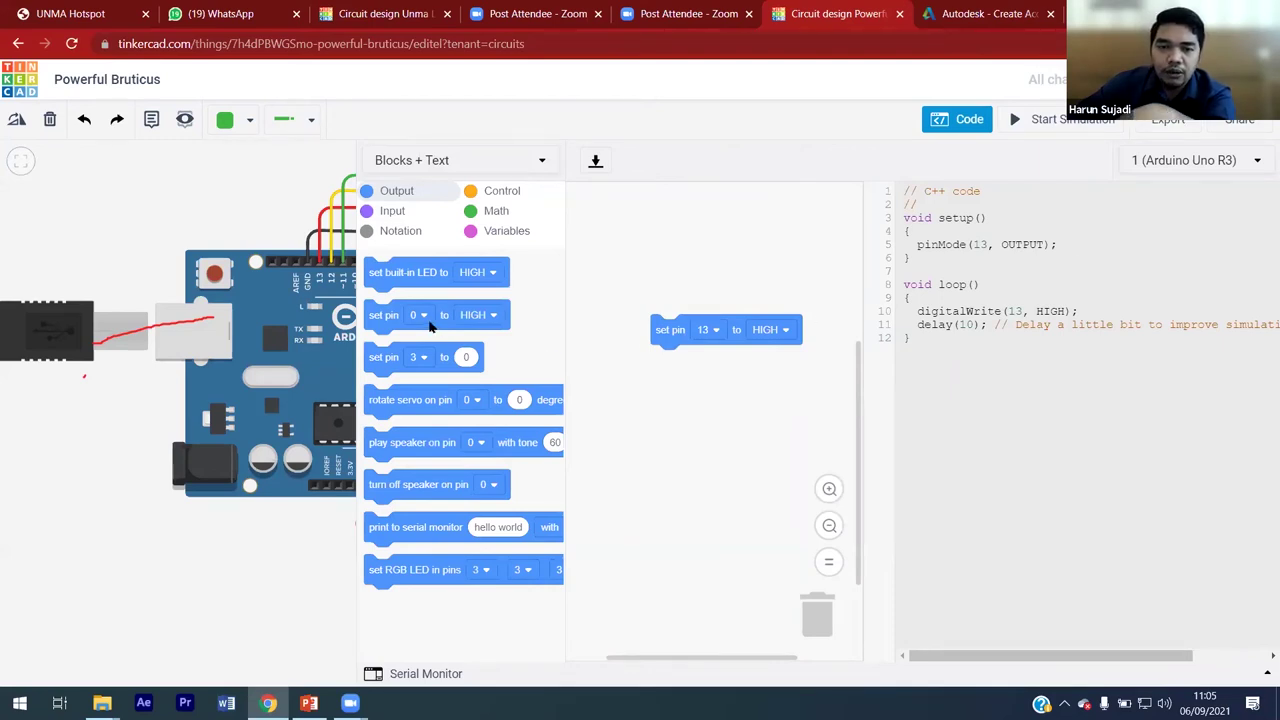
Step: Attach a second digital set pin block below the pin 13 block and set pin 12 to LOW
drag(430, 325, 718, 370)
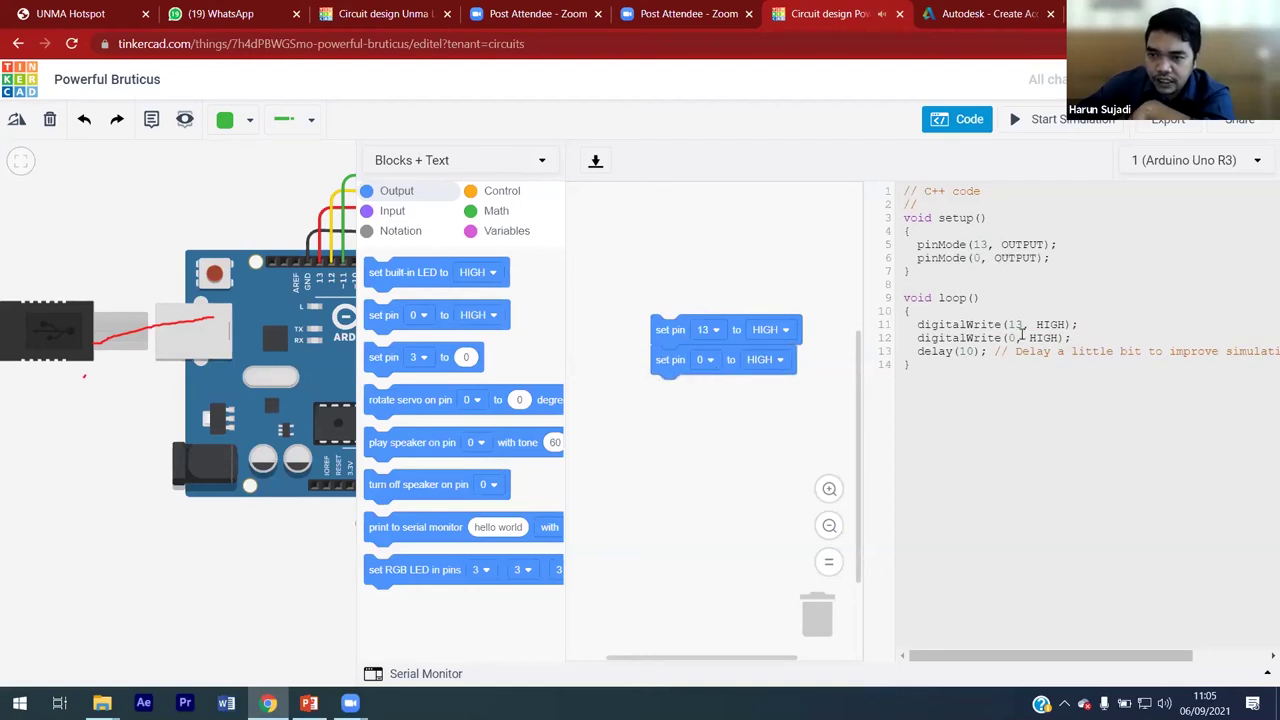
click(712, 362)
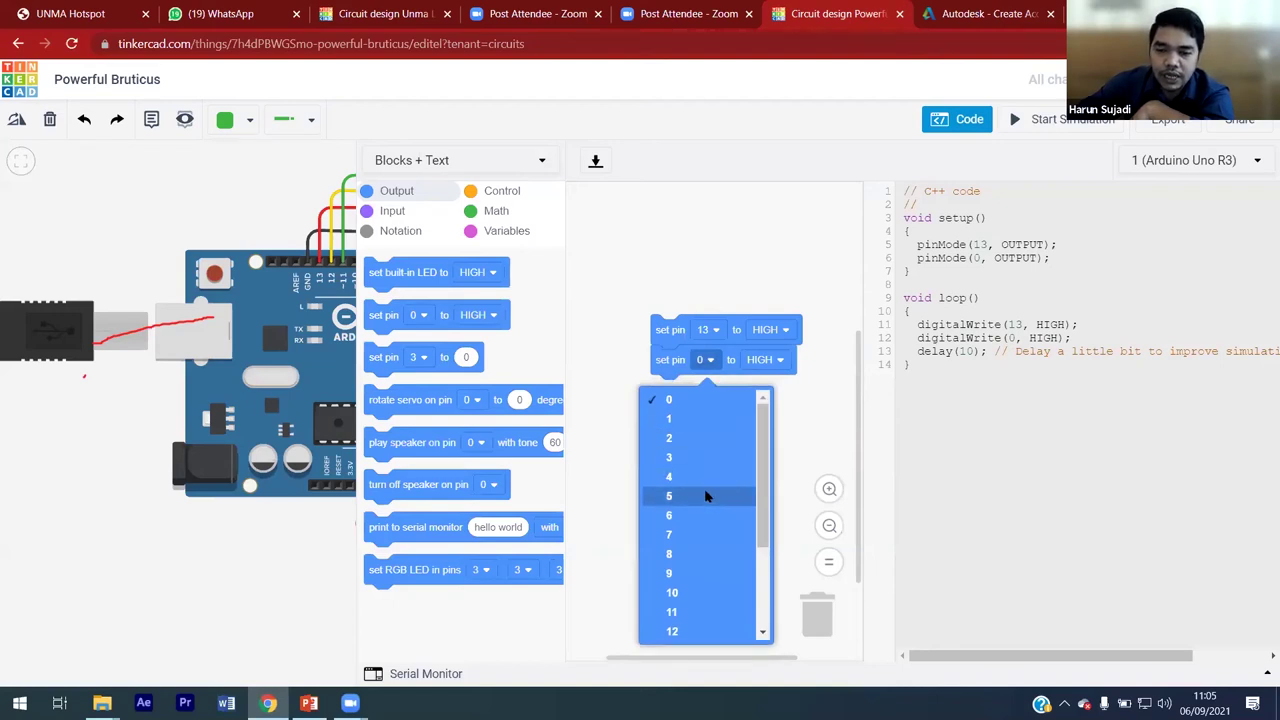
scroll(705, 500, down, 2)
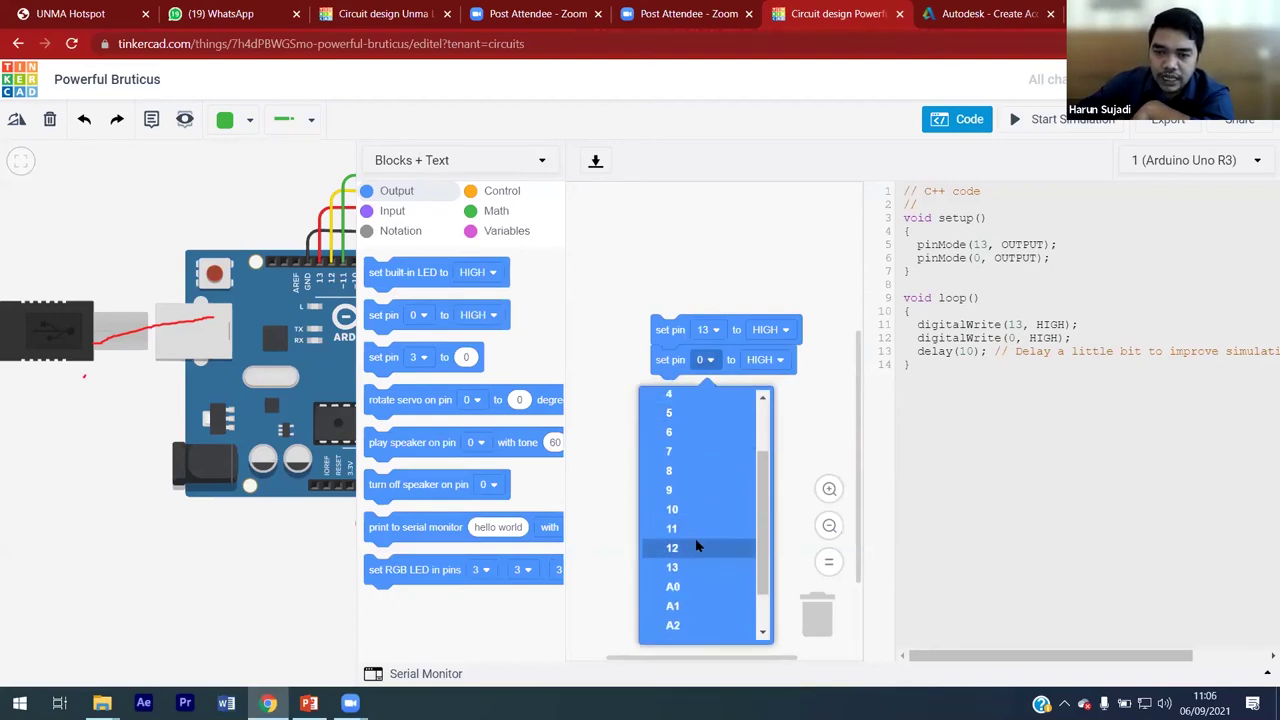
click(697, 543)
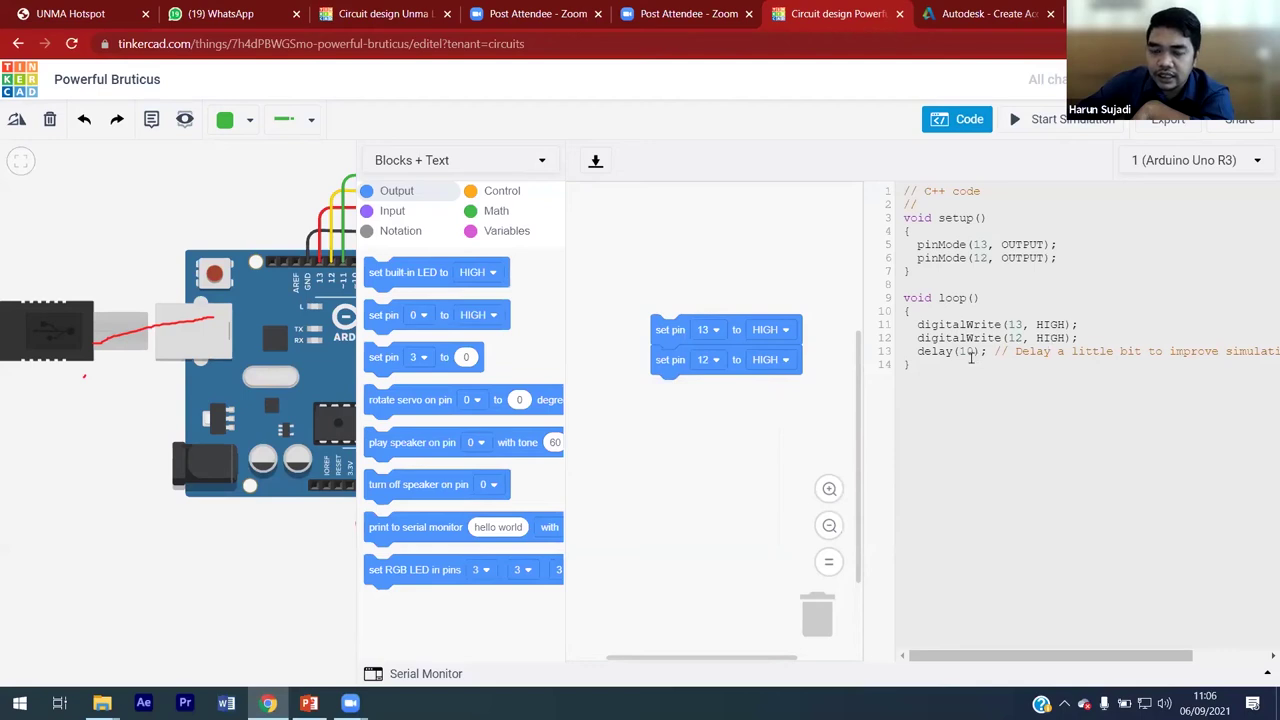
click(786, 362)
click(770, 420)
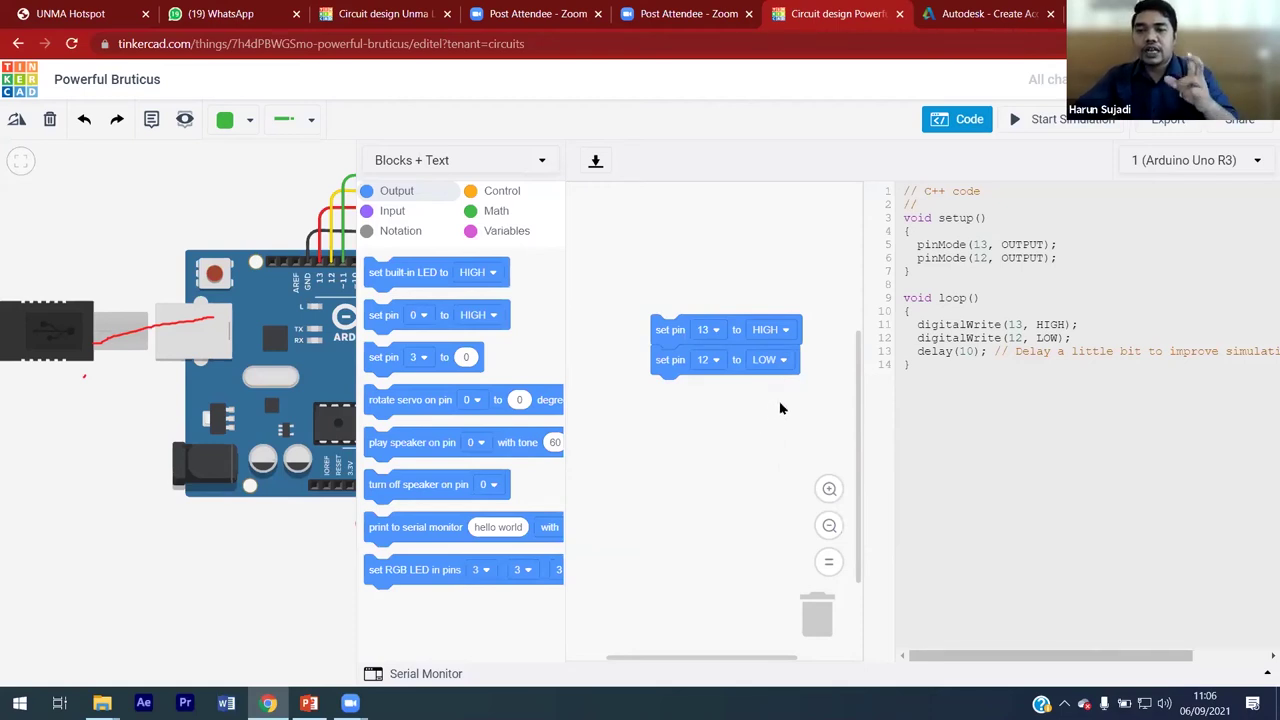
Step: Attach a third digital set pin block below the pin 12 block and set pin 11 to LOW
drag(392, 318, 684, 392)
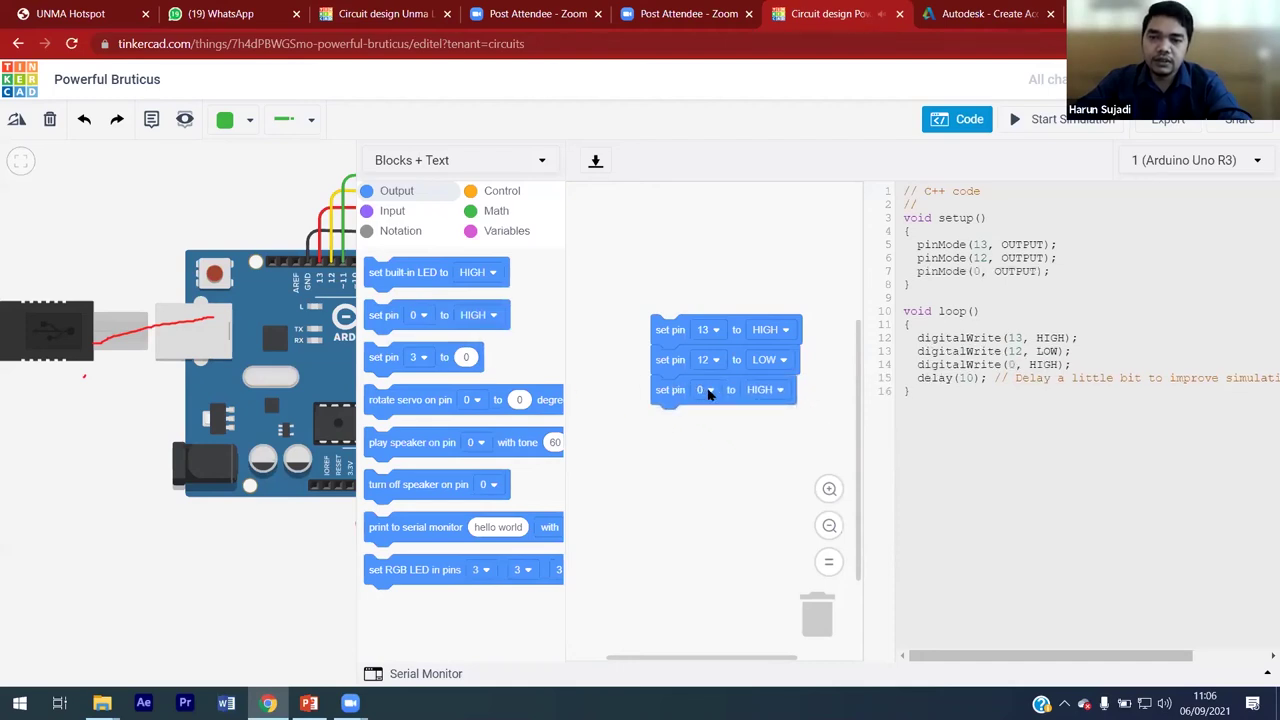
click(711, 390)
scroll(703, 523, down, 2)
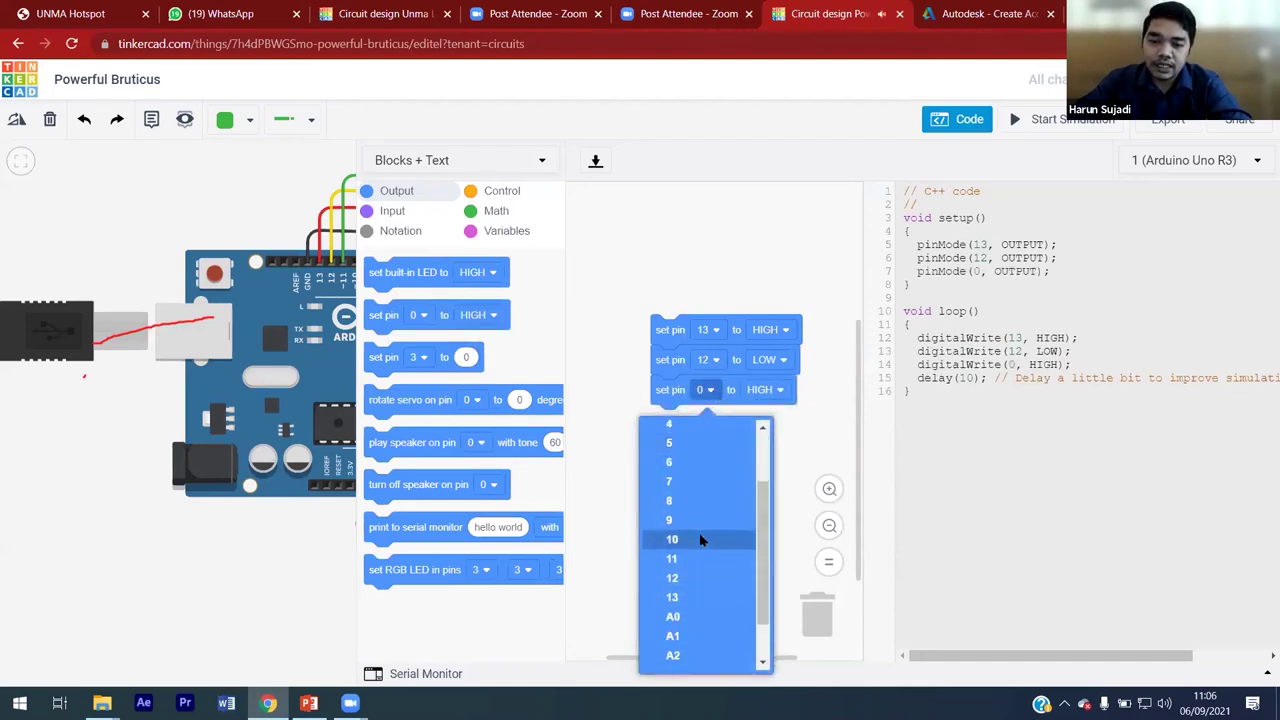
click(683, 557)
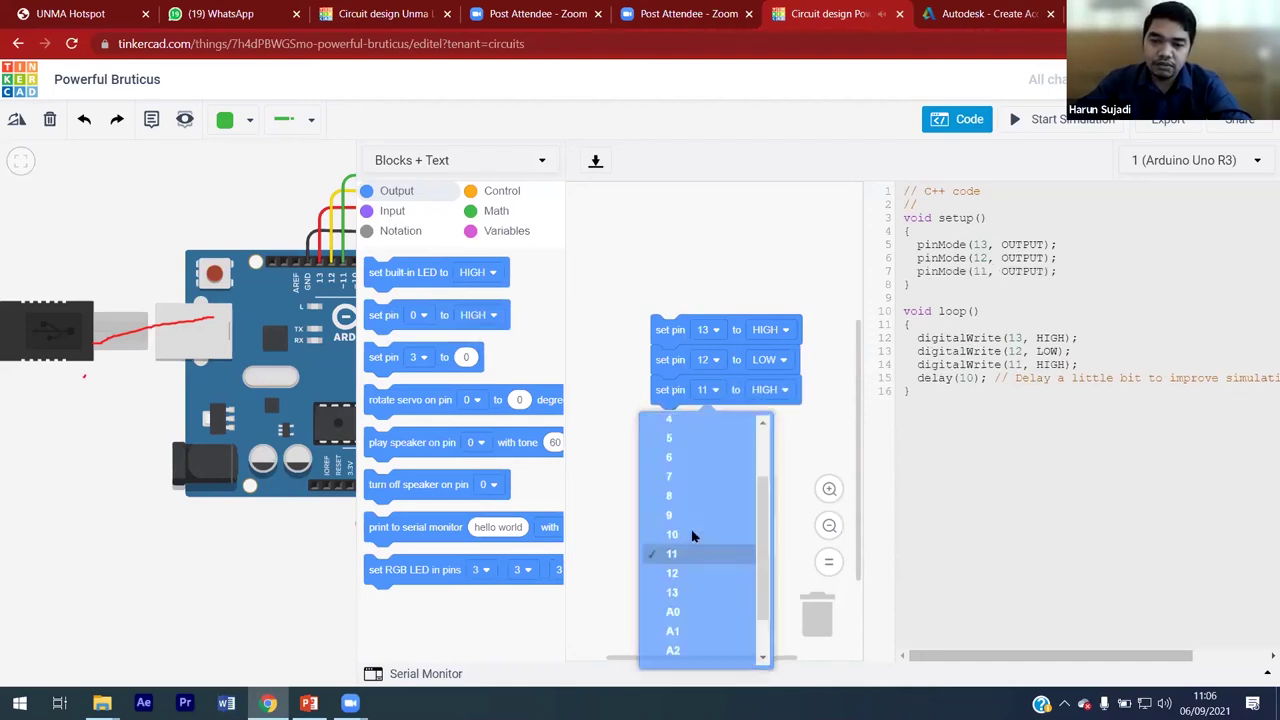
click(785, 392)
click(776, 447)
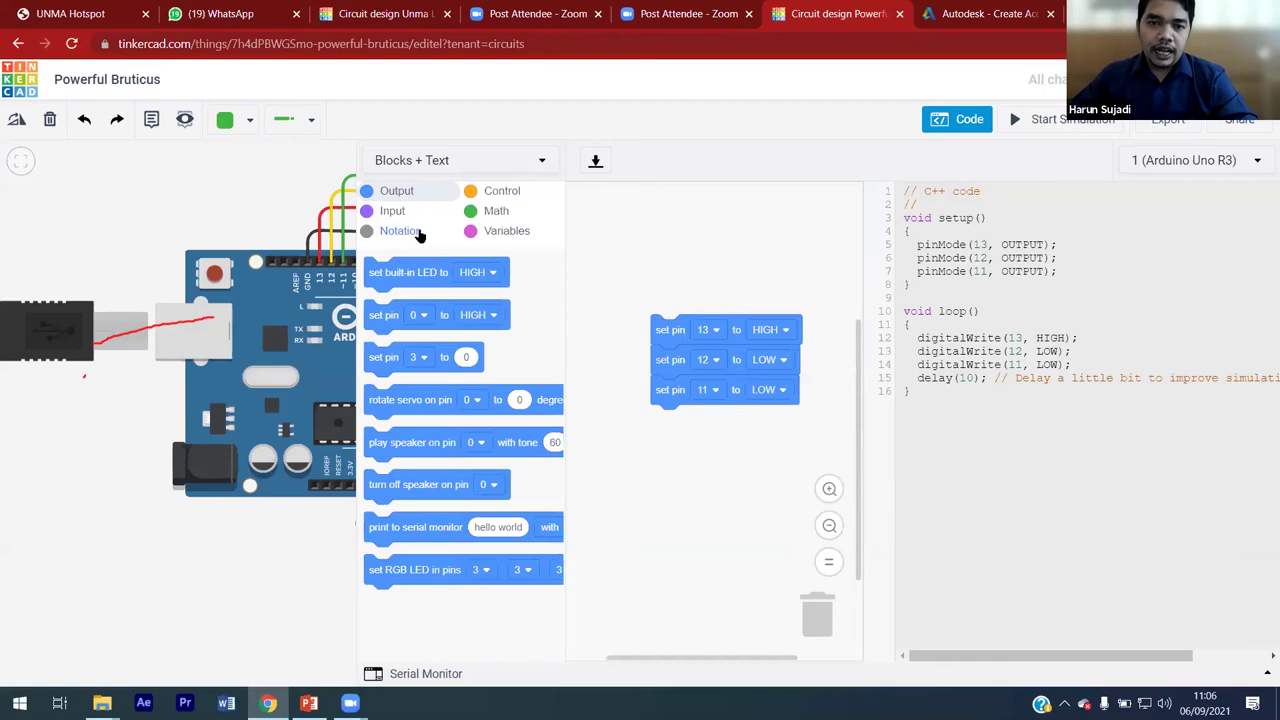
click(483, 195)
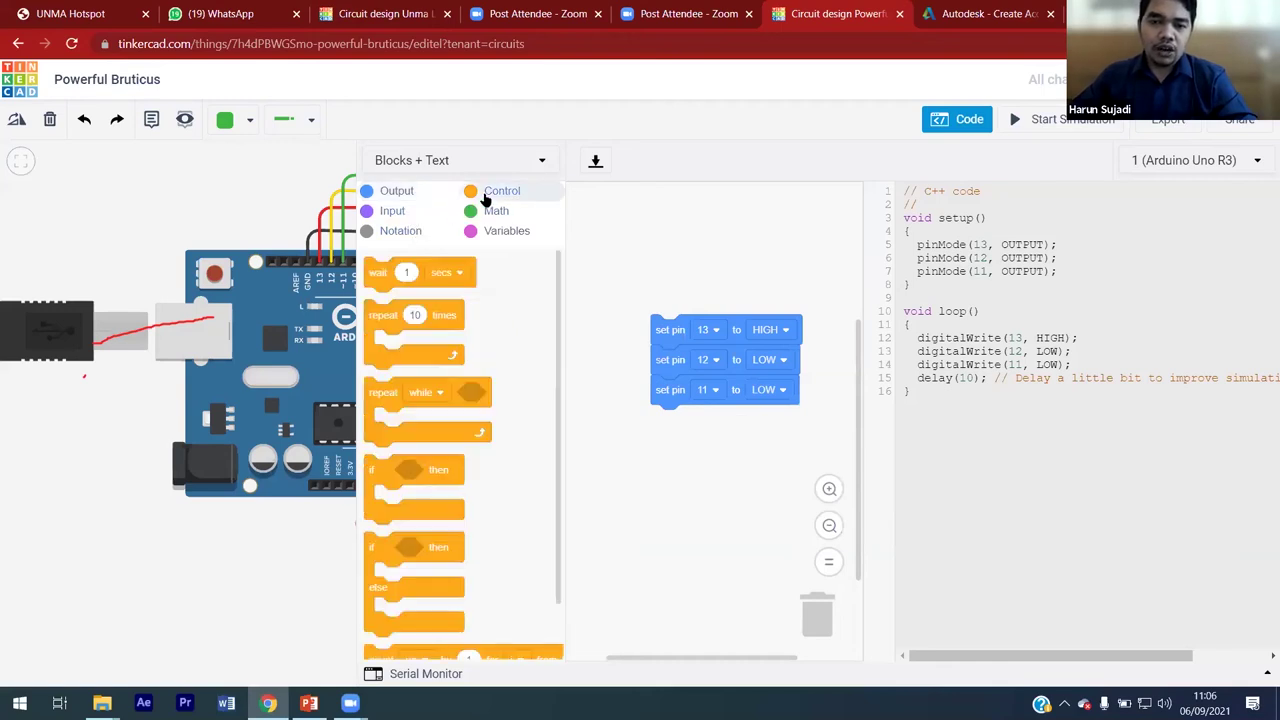
click(398, 211)
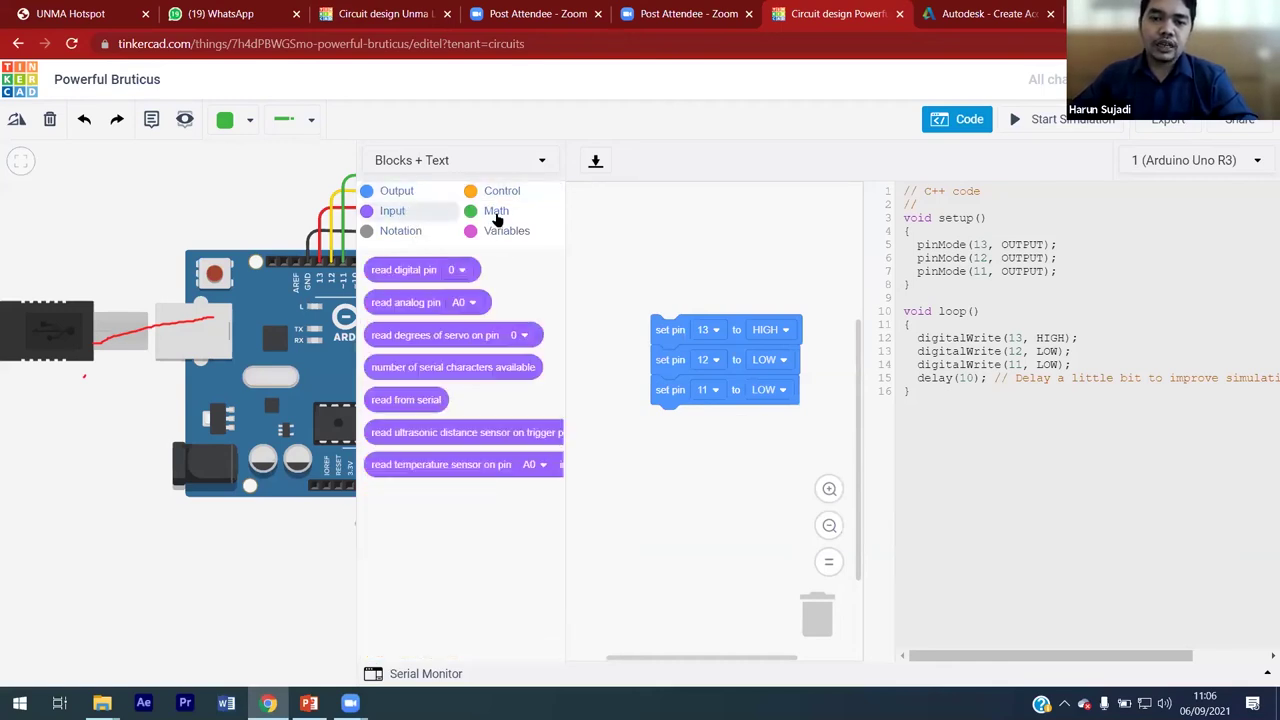
click(494, 212)
click(508, 238)
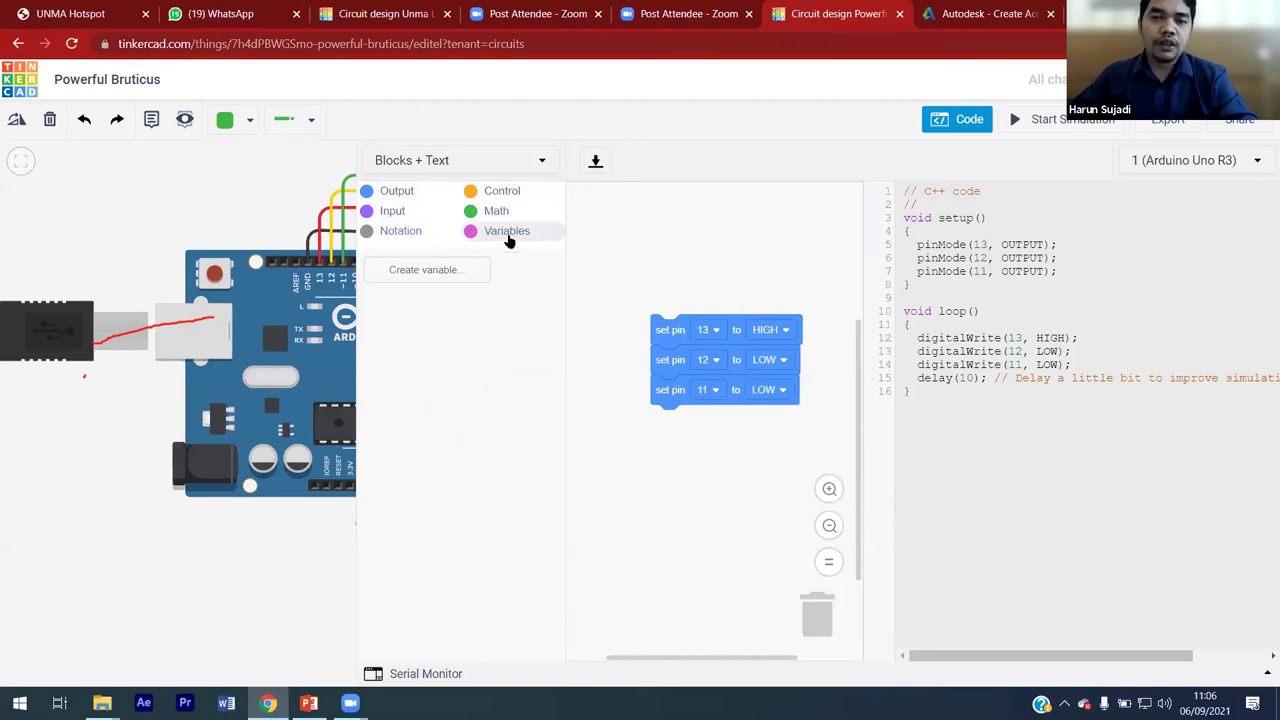
click(451, 279)
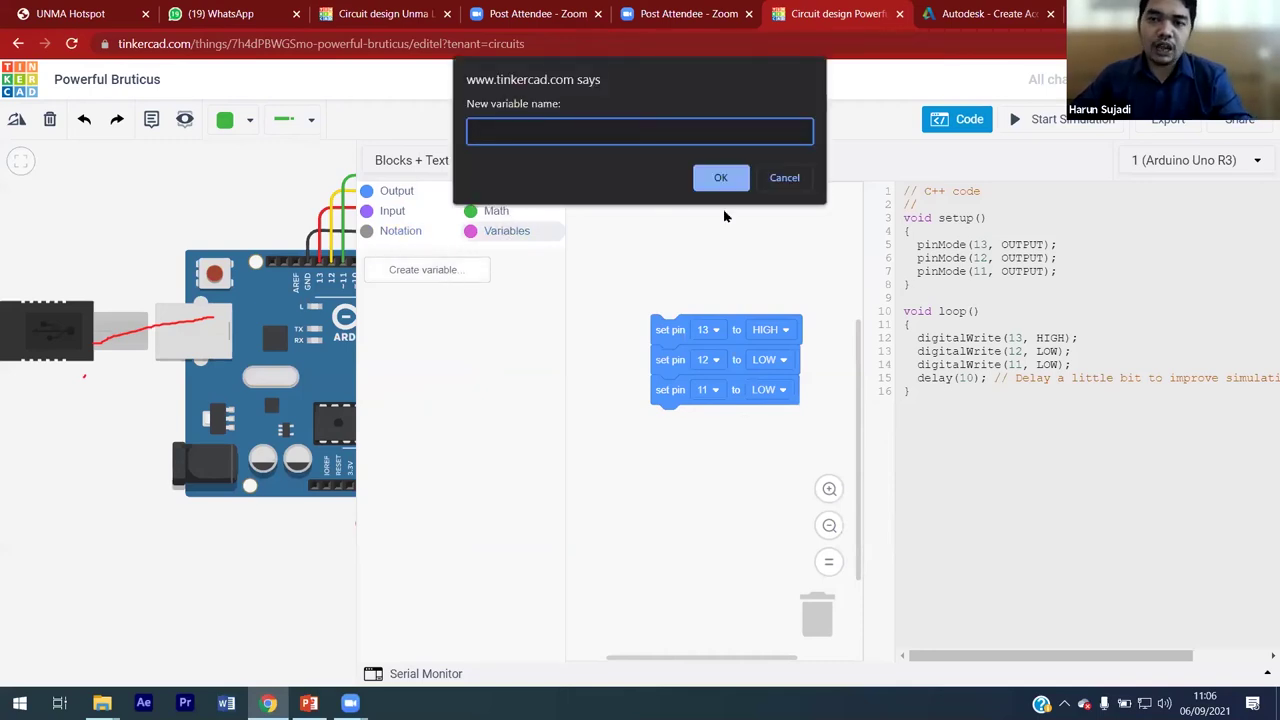
click(783, 178)
Step: Attach a 1-second wait block below the pin 11 block, keeping its unit in secs, and return to the output blocks
click(497, 197)
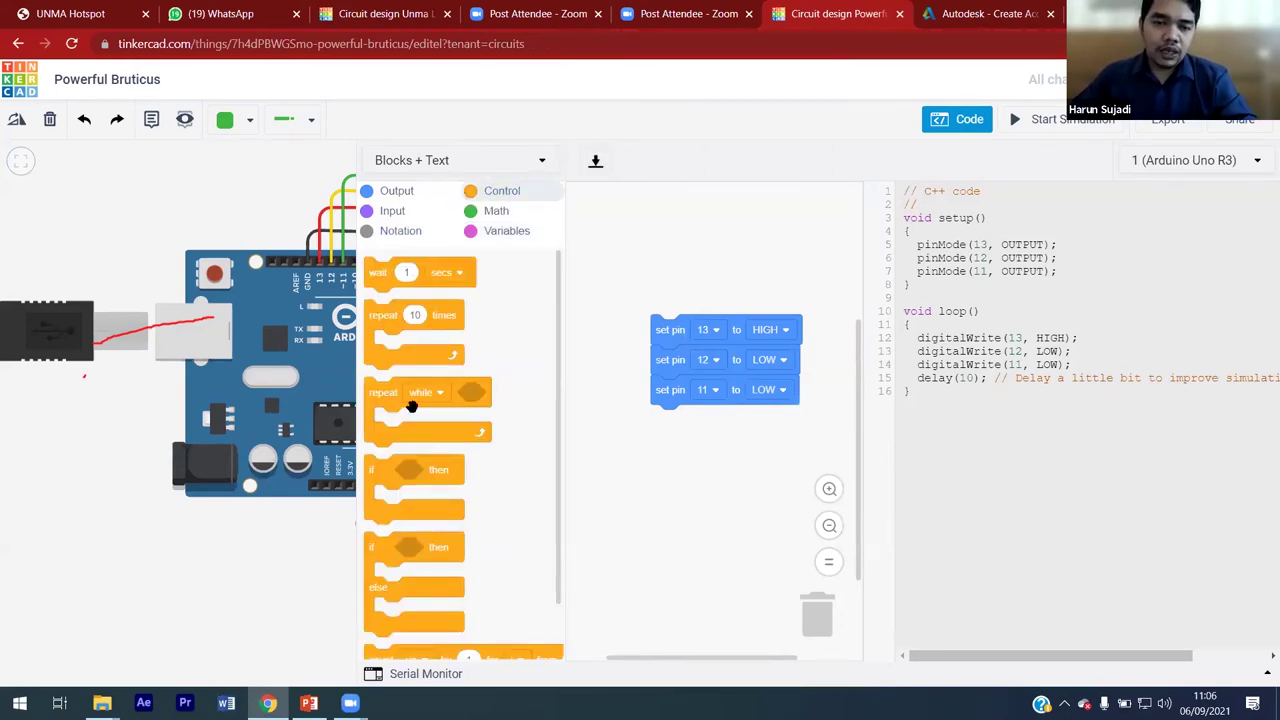
drag(380, 280, 669, 435)
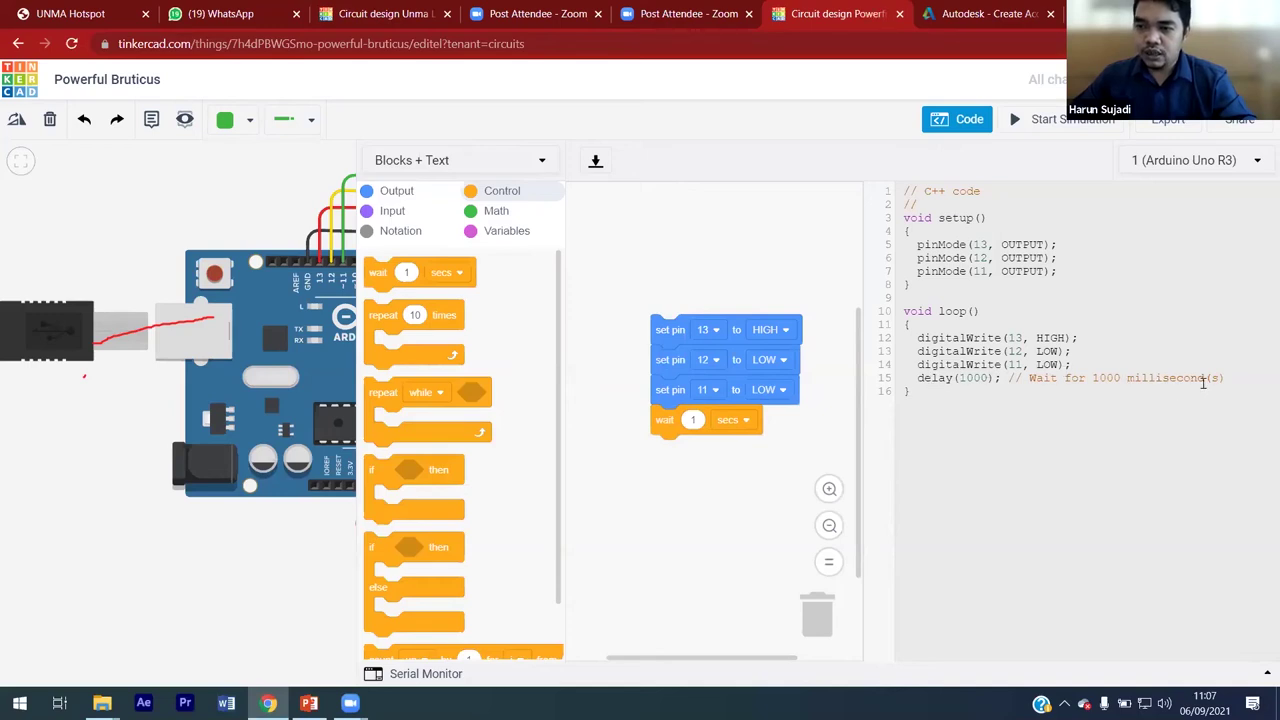
click(745, 420)
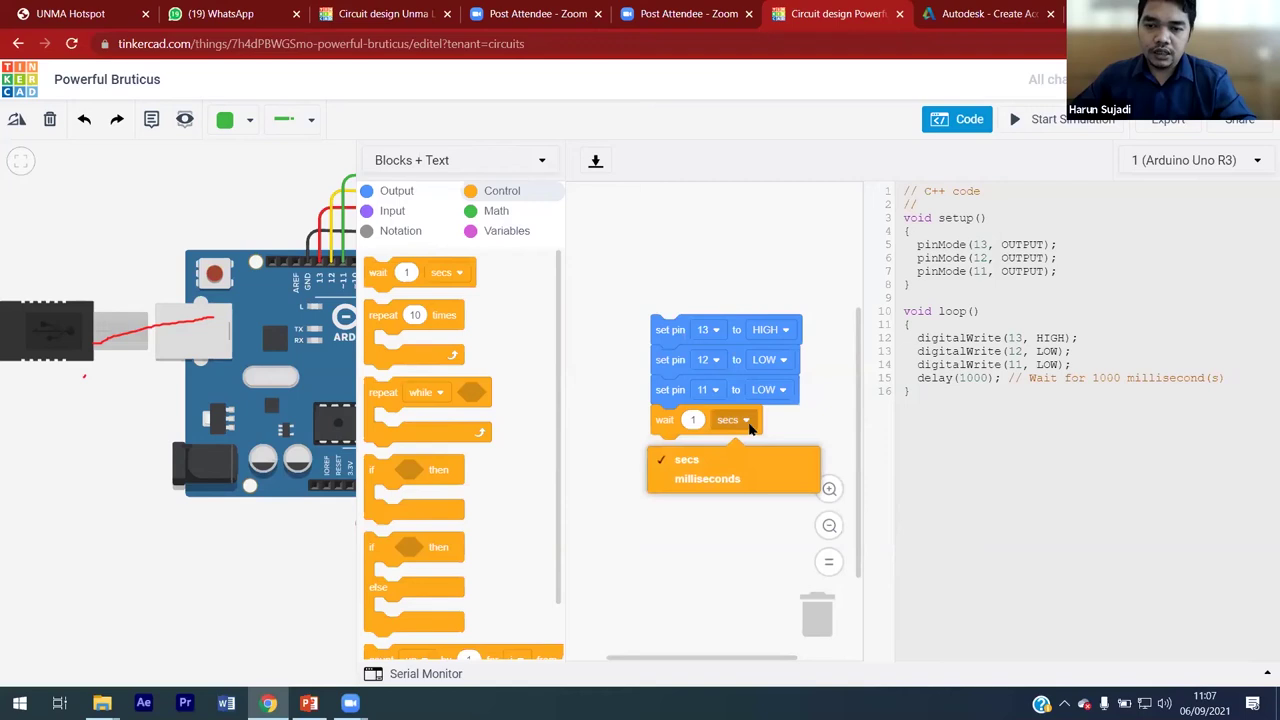
click(749, 424)
click(795, 433)
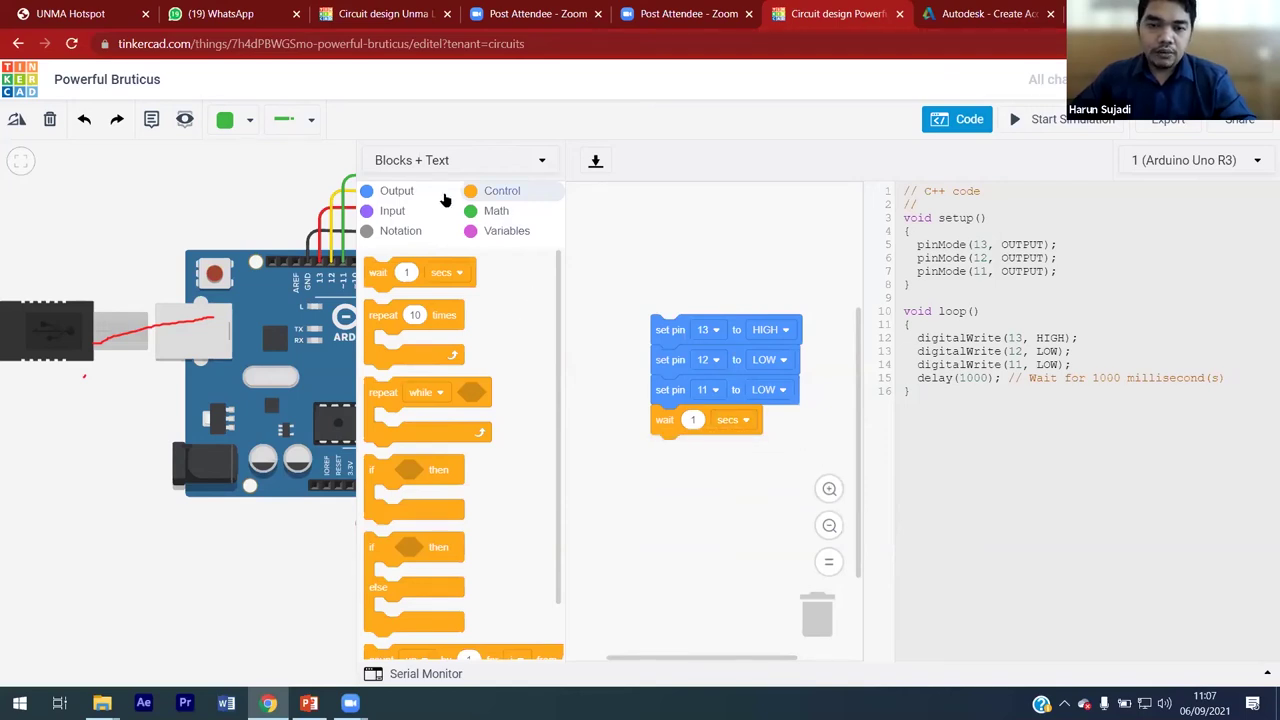
click(408, 196)
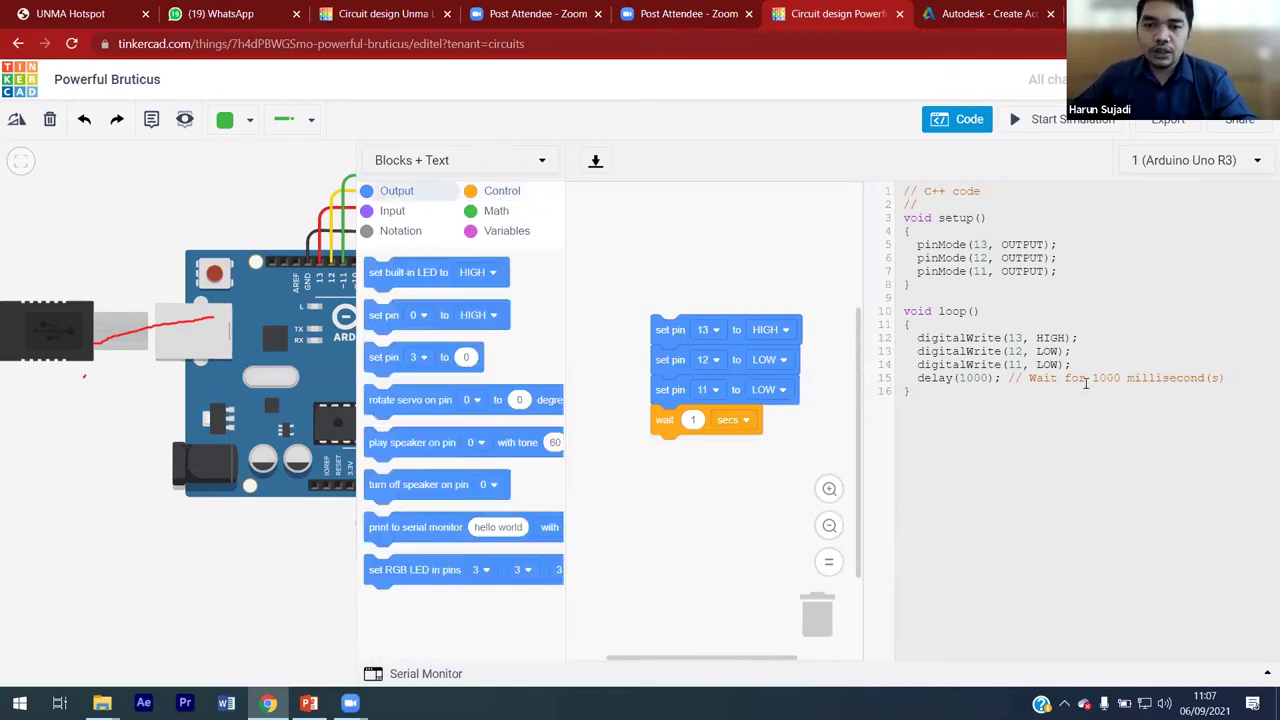
Step: Attach a digital set pin block below the 1-second wait block and set it to pin 13
click(259, 191)
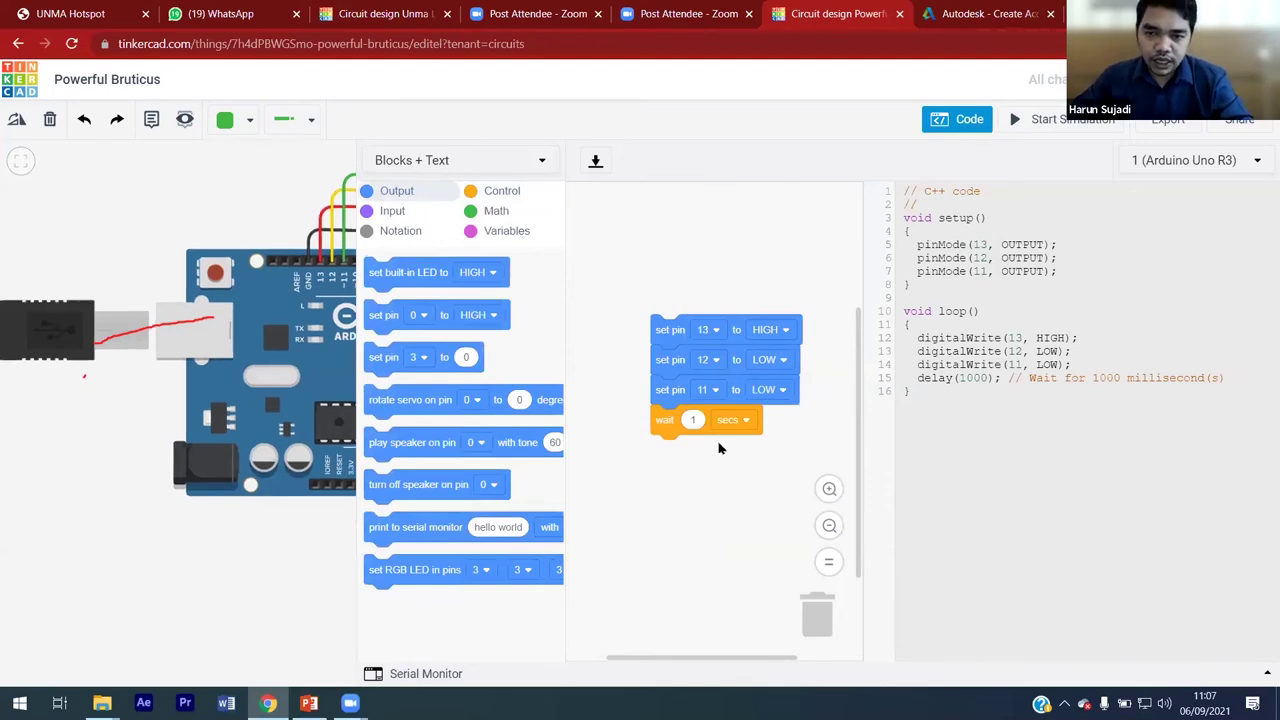
drag(393, 317, 678, 455)
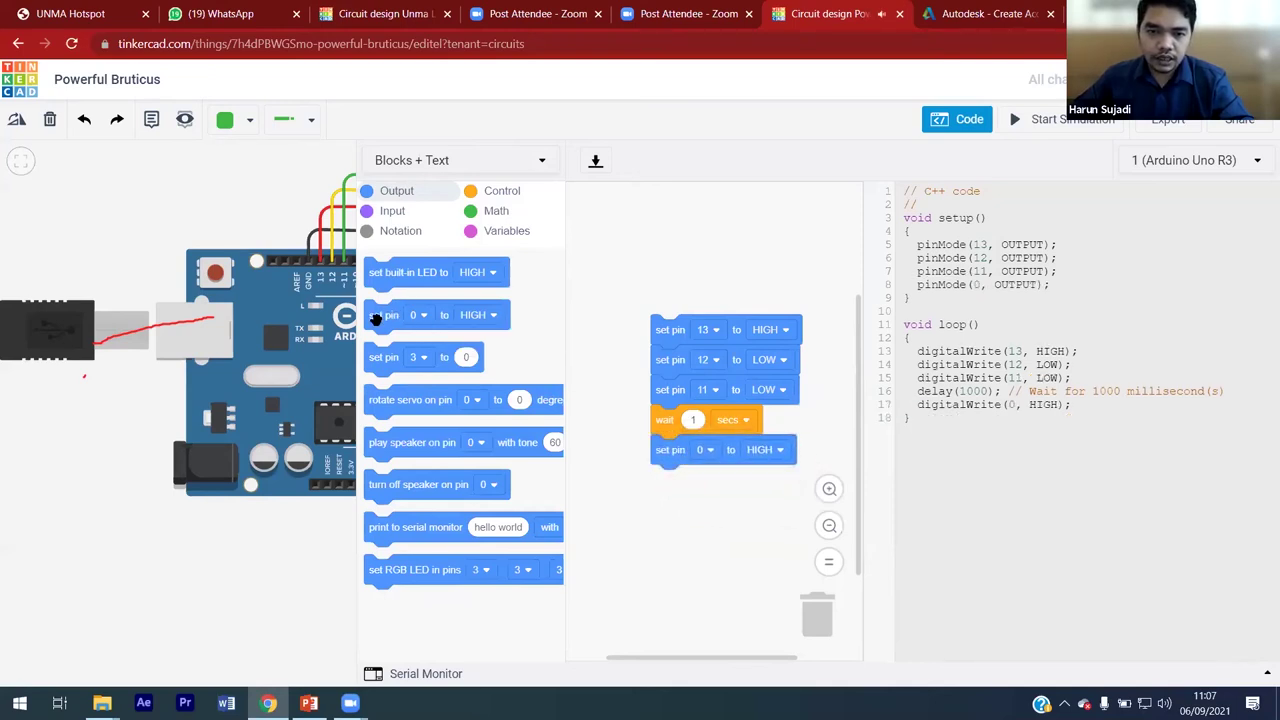
click(706, 451)
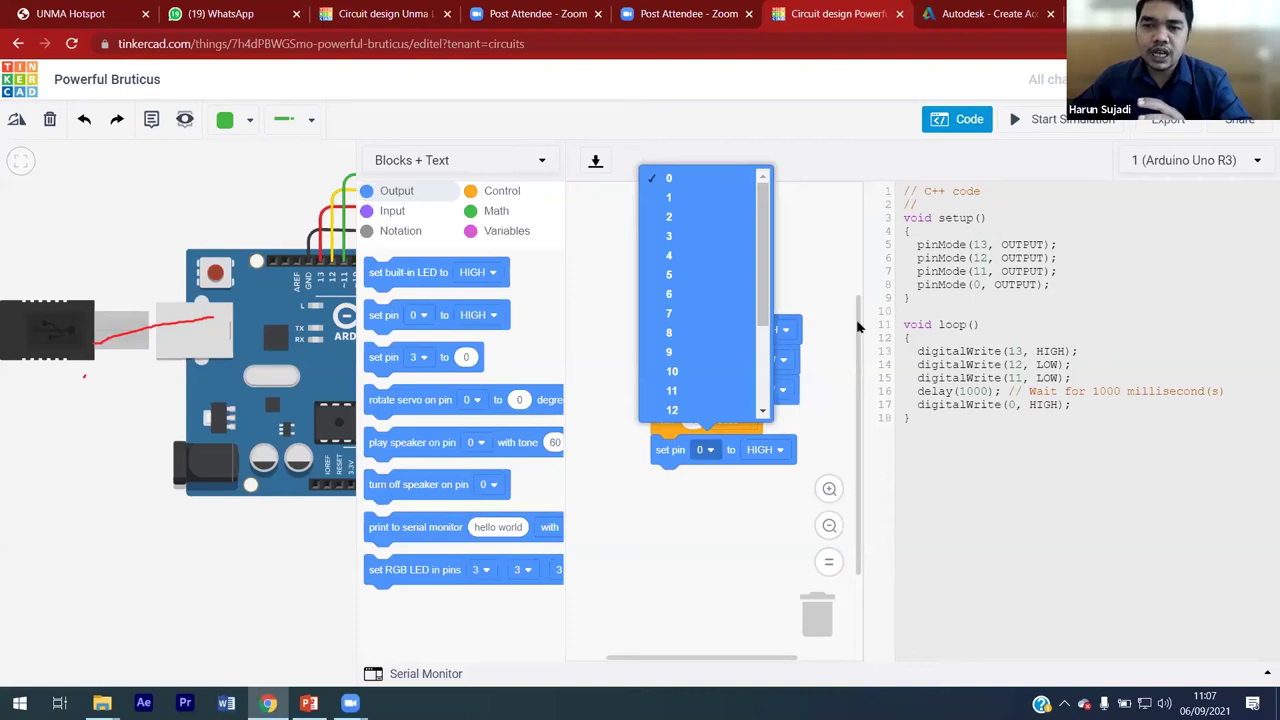
drag(764, 318, 766, 352)
click(691, 399)
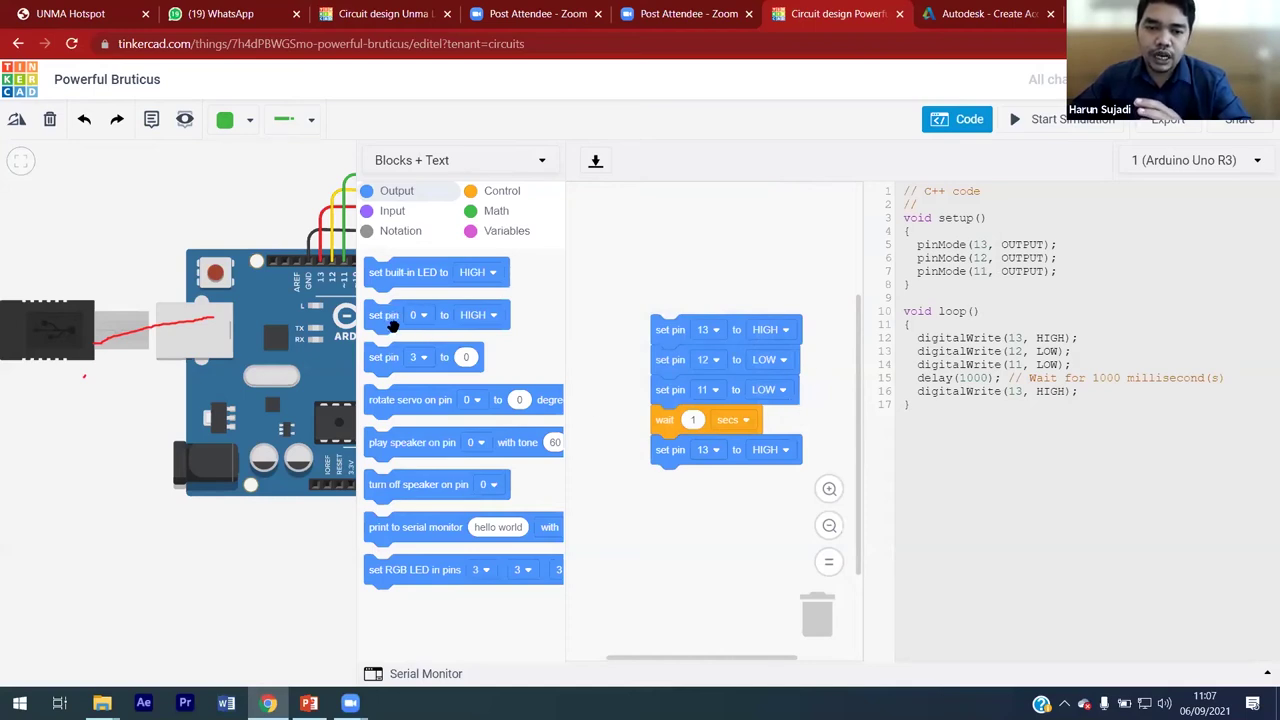
Step: Attach two more digital set pin blocks below the second pin 13 block, assigning them to pins 12 and 11
drag(393, 325, 681, 493)
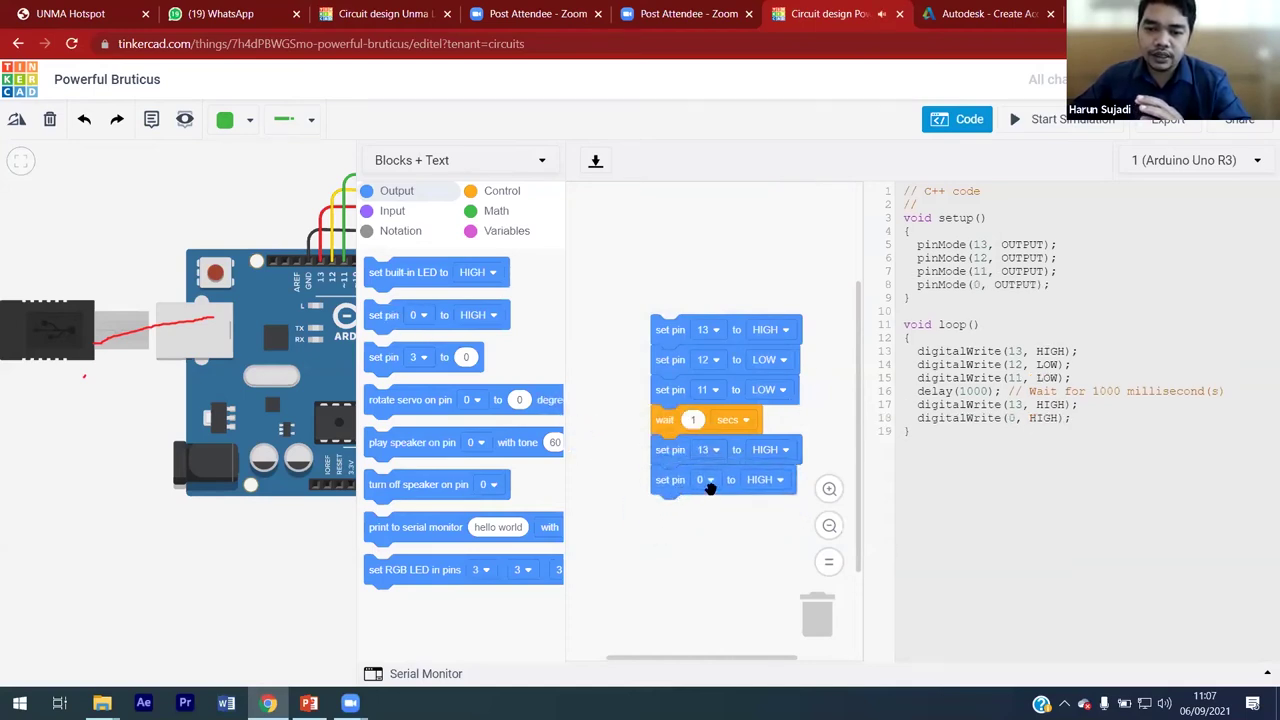
click(709, 481)
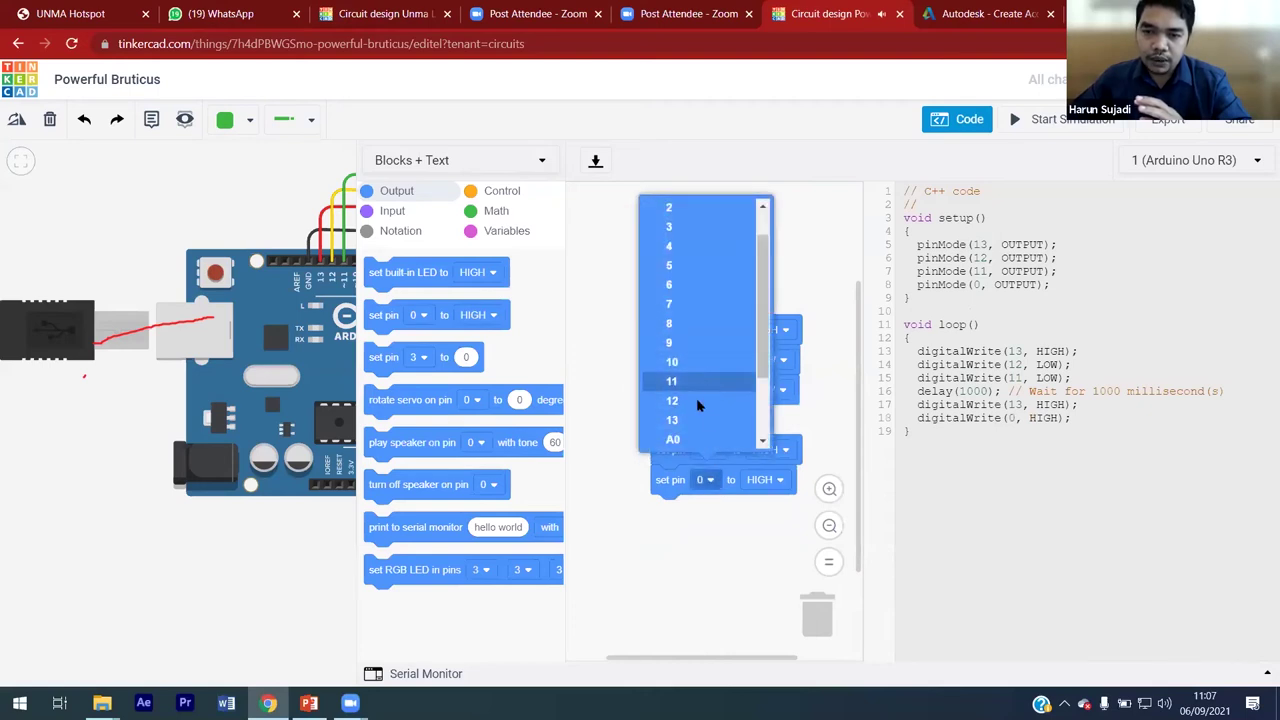
click(696, 400)
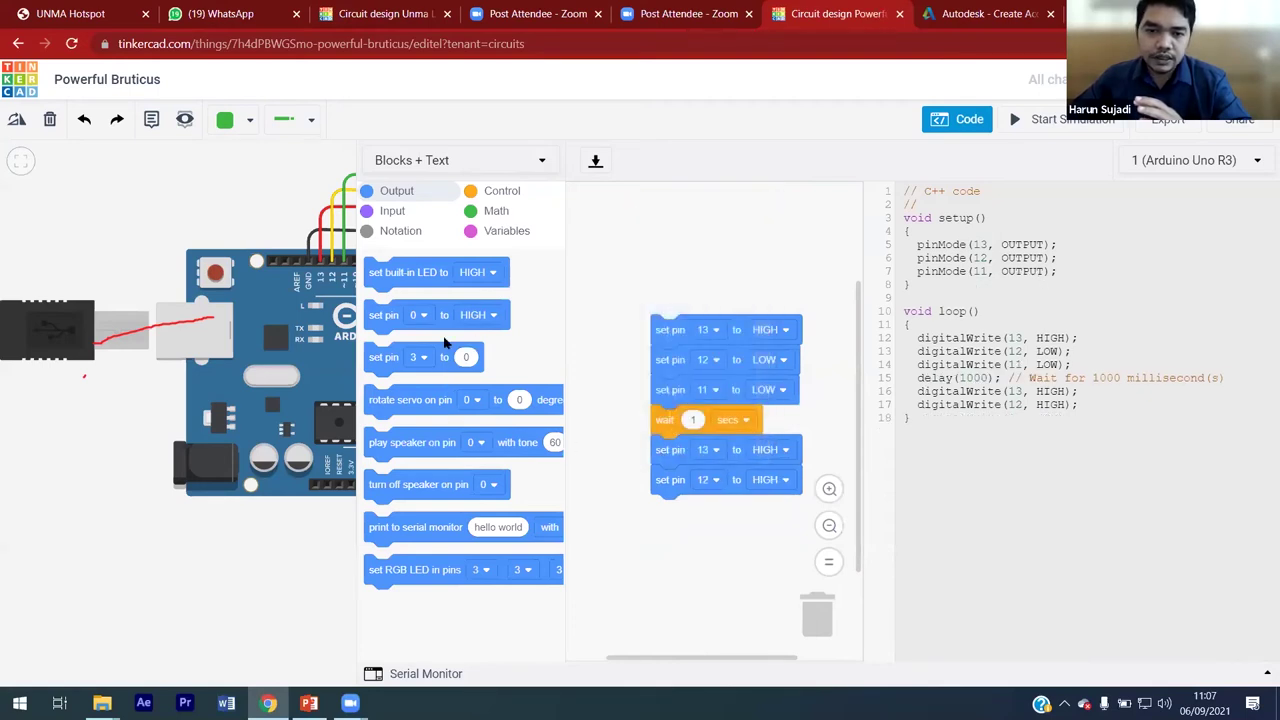
drag(422, 320, 710, 515)
click(710, 510)
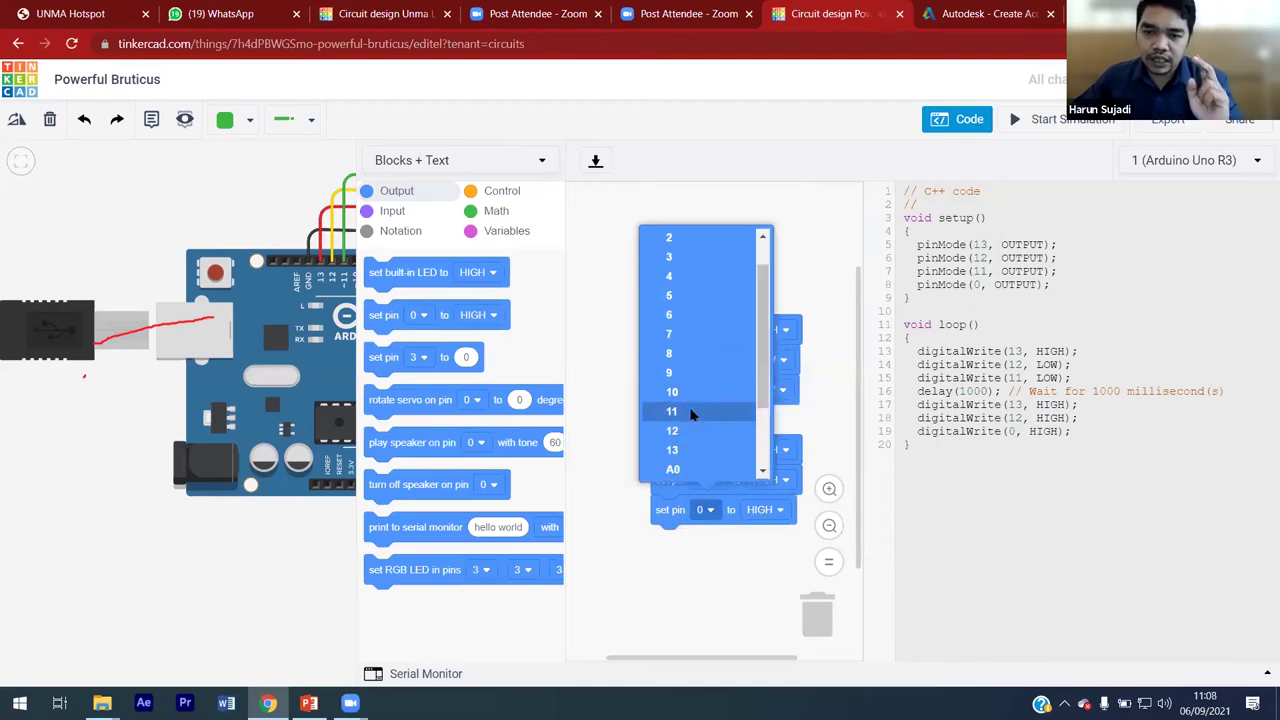
click(690, 413)
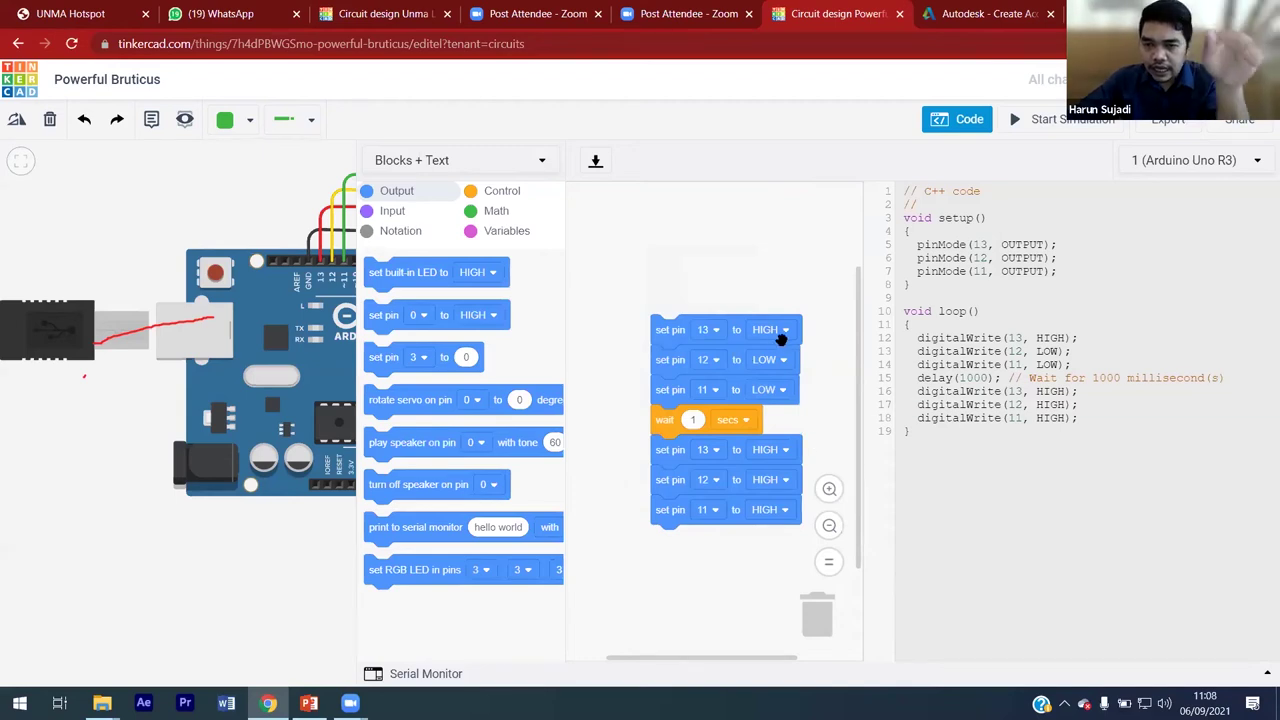
Step: Set pins 13 and 11 to LOW in the second group of blocks
click(786, 450)
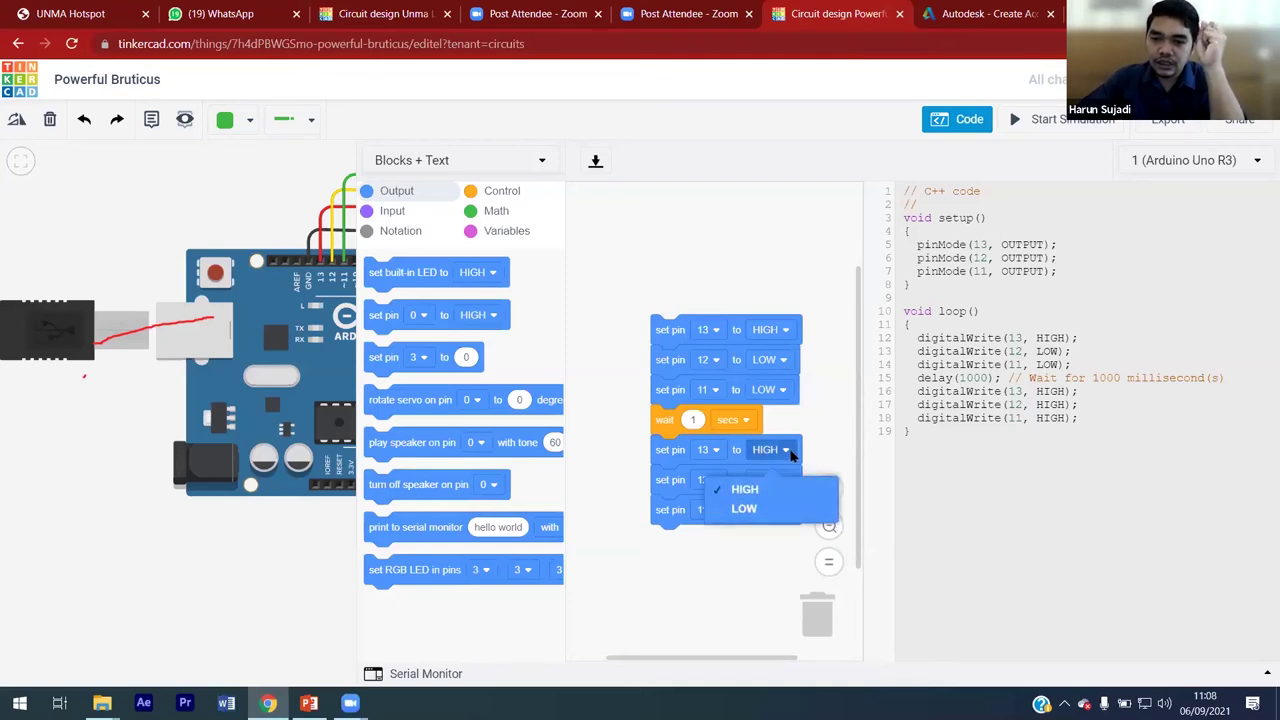
click(765, 508)
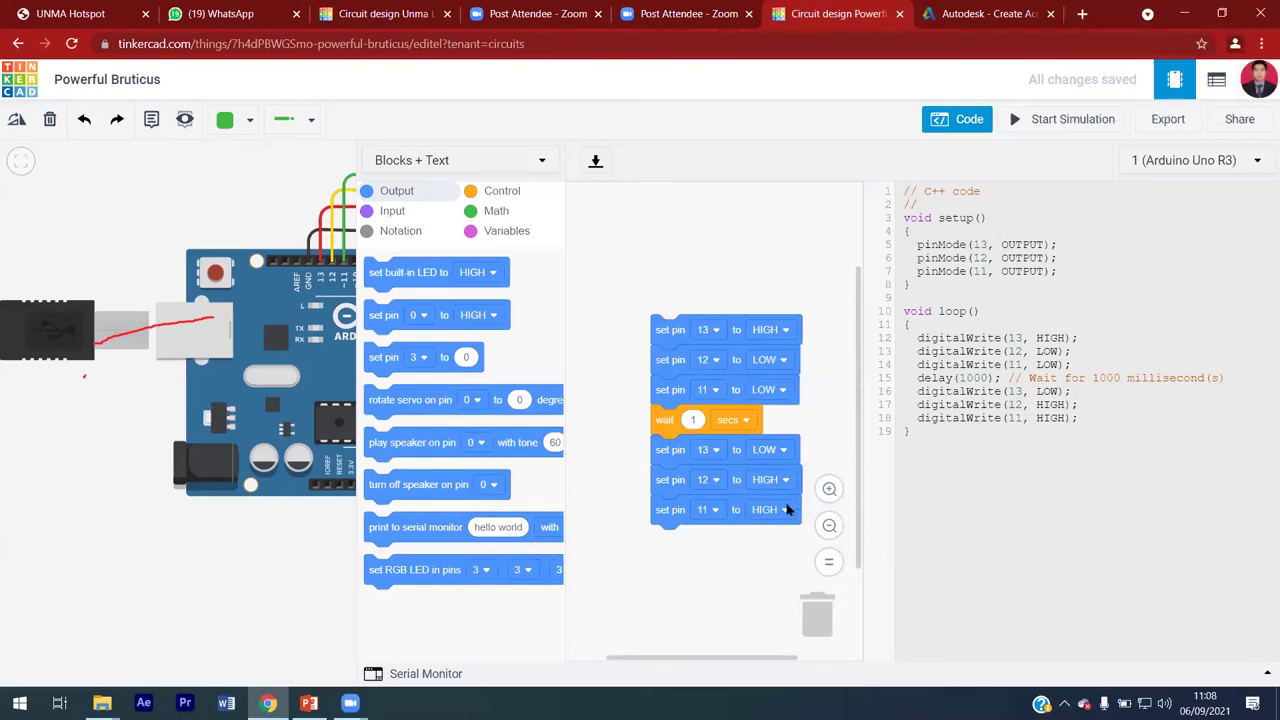
click(785, 510)
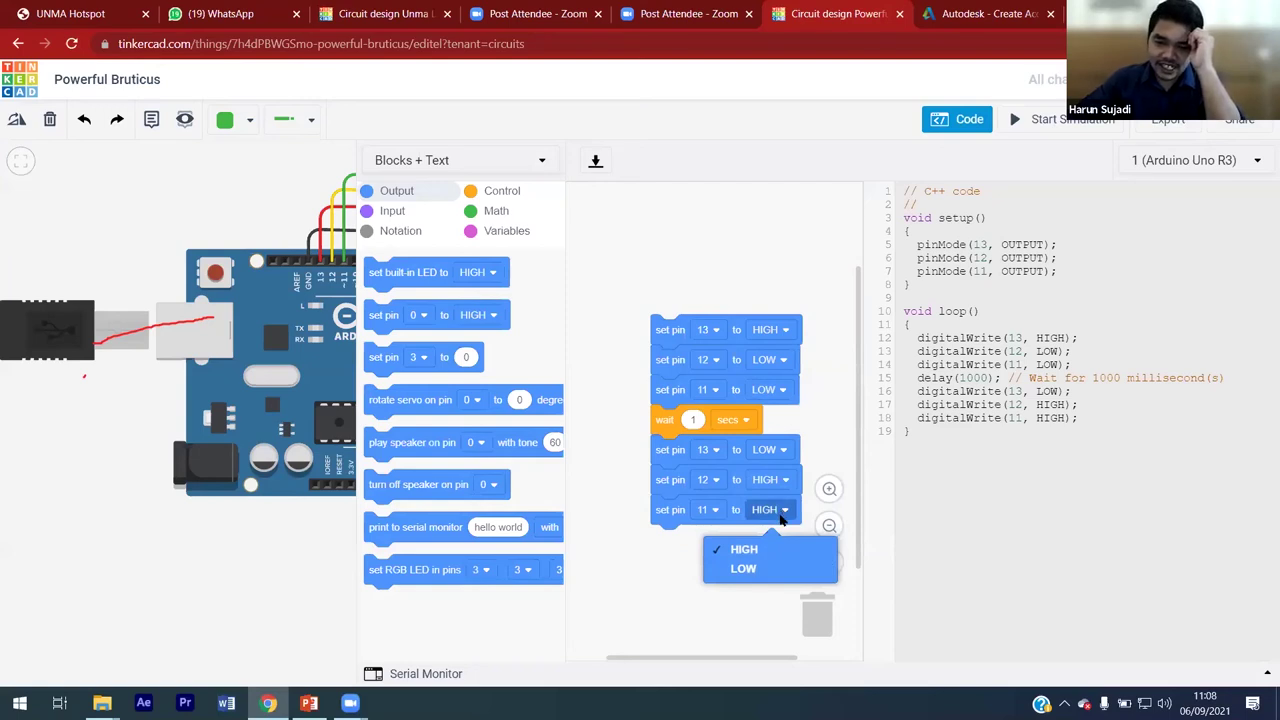
click(757, 570)
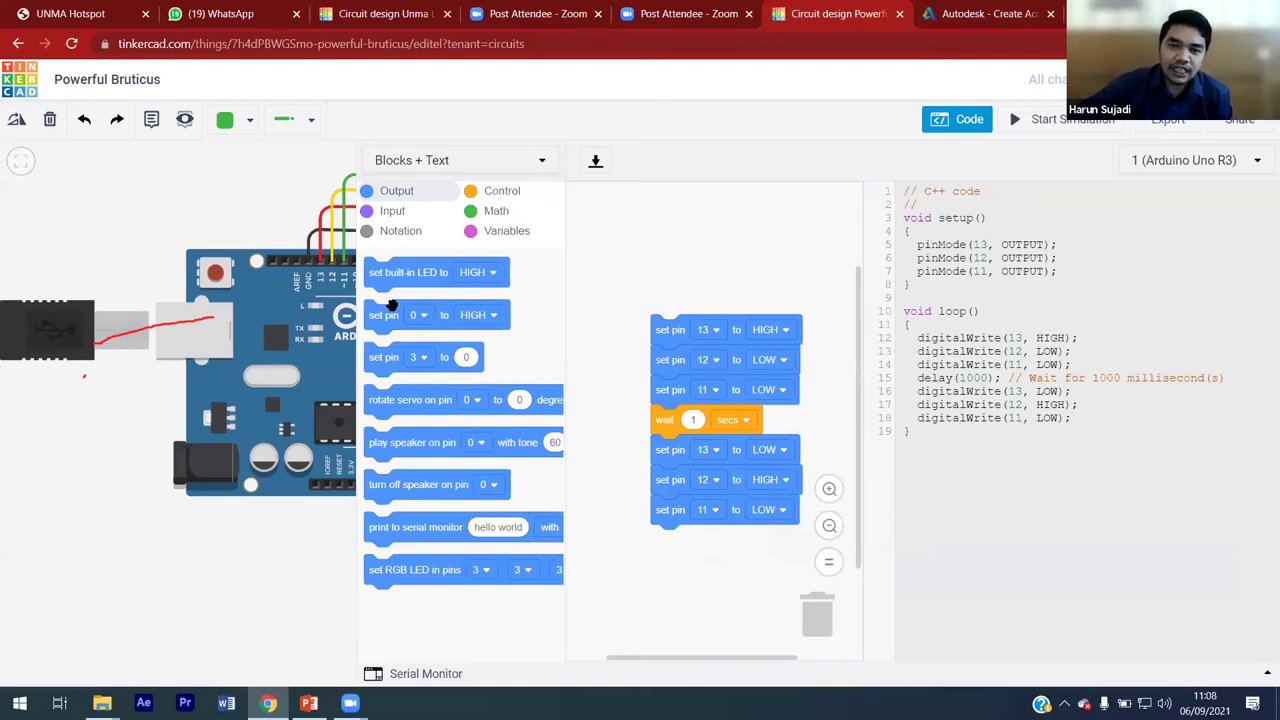
Step: Attach a 1-second wait block below the second group's pin 11 block and return to the output blocks
click(503, 193)
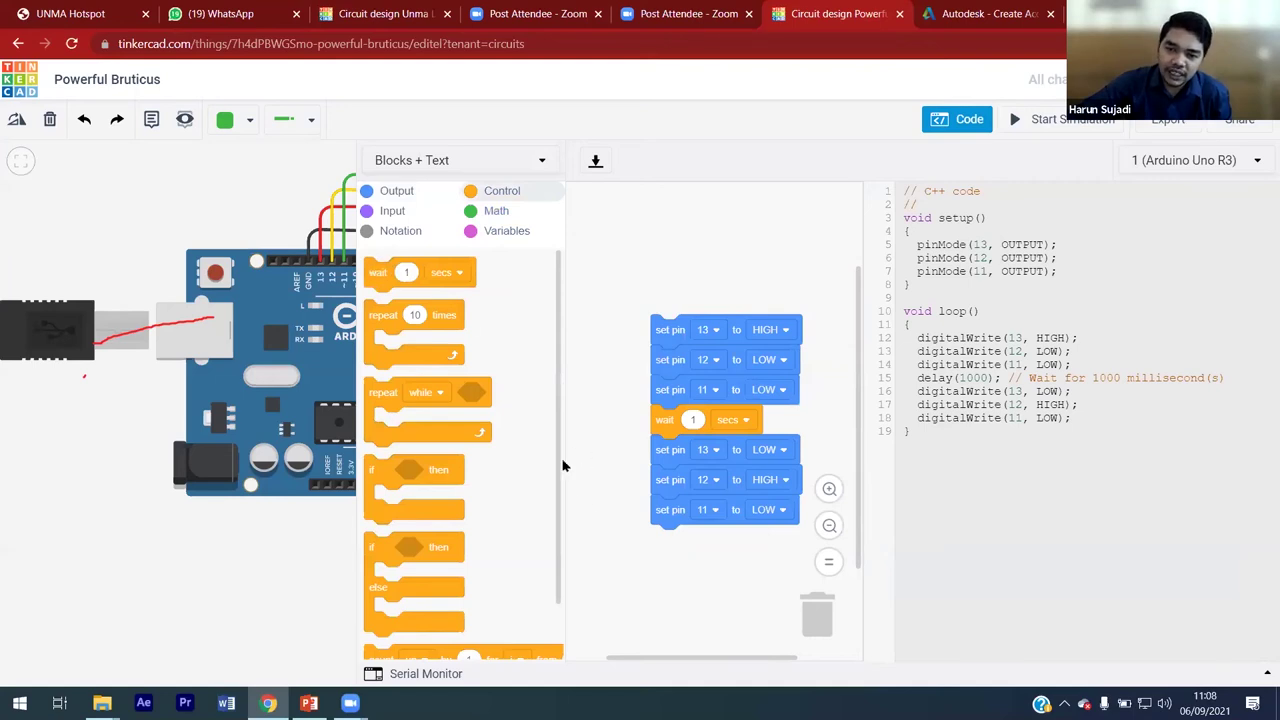
drag(390, 276, 674, 535)
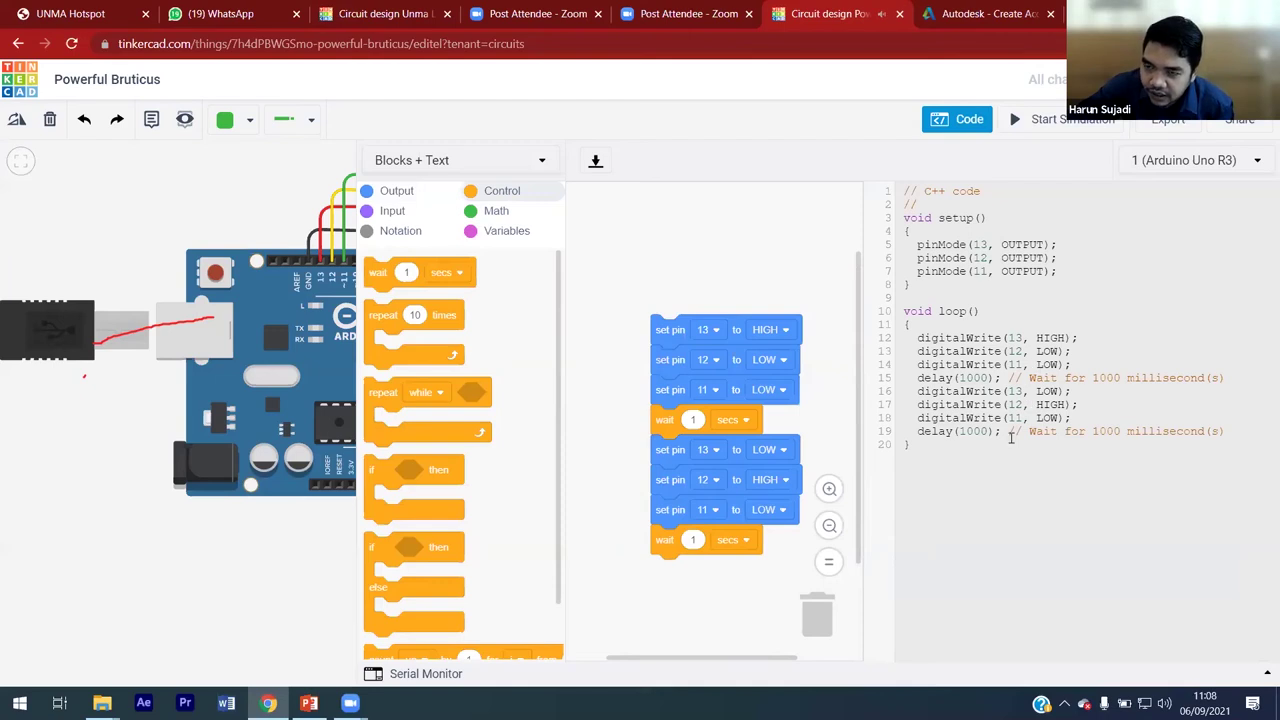
click(394, 191)
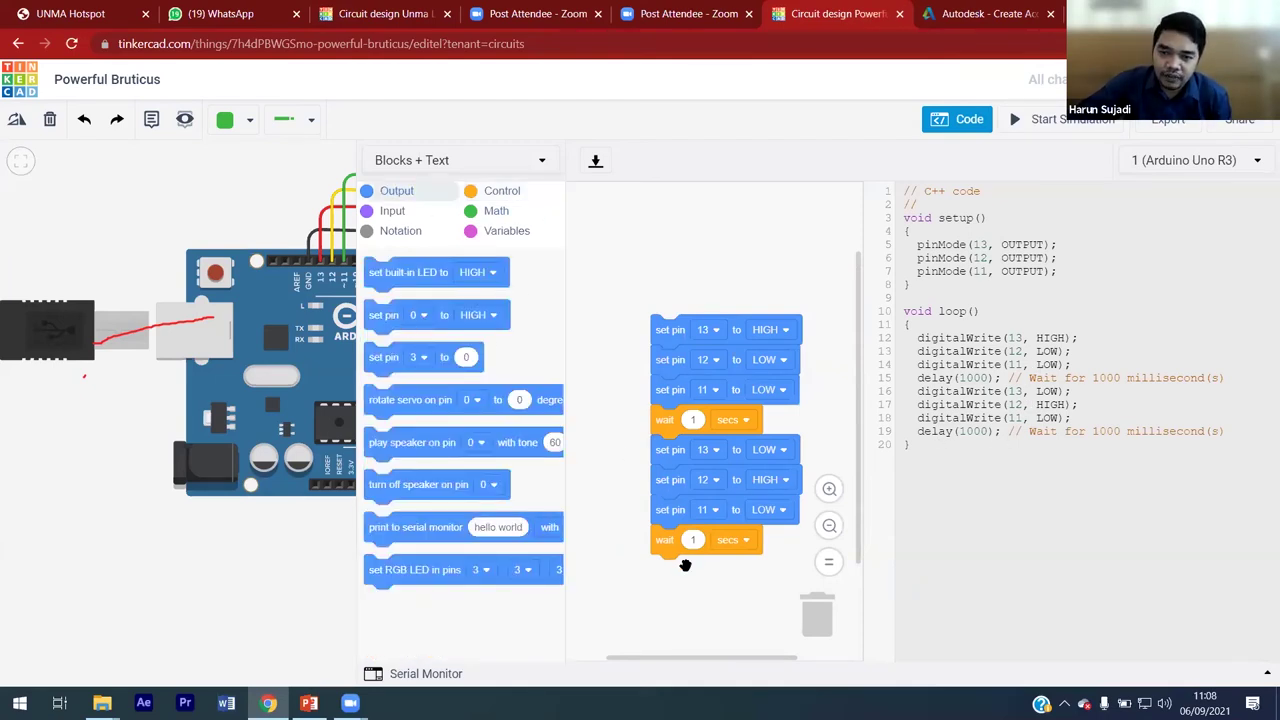
Step: Attach a digital set pin block below the second wait block and set it to pin 13
scroll(685, 566, down, 3)
drag(400, 322, 677, 437)
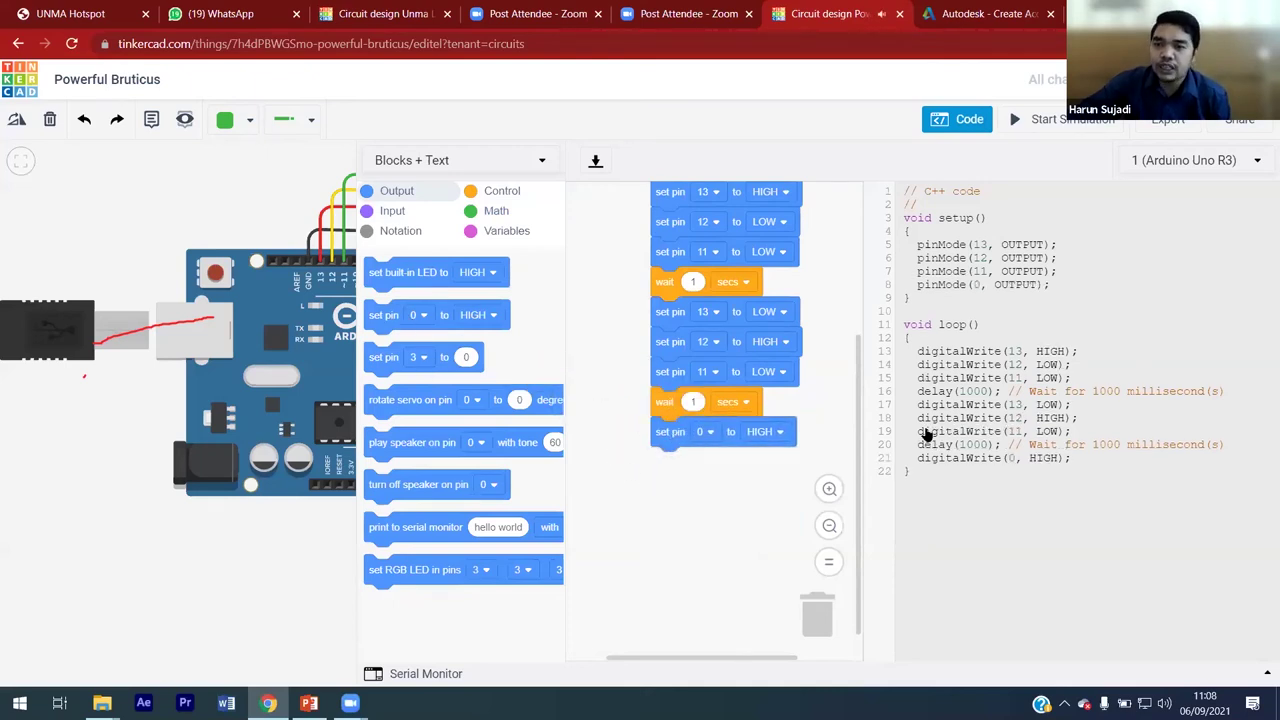
click(706, 432)
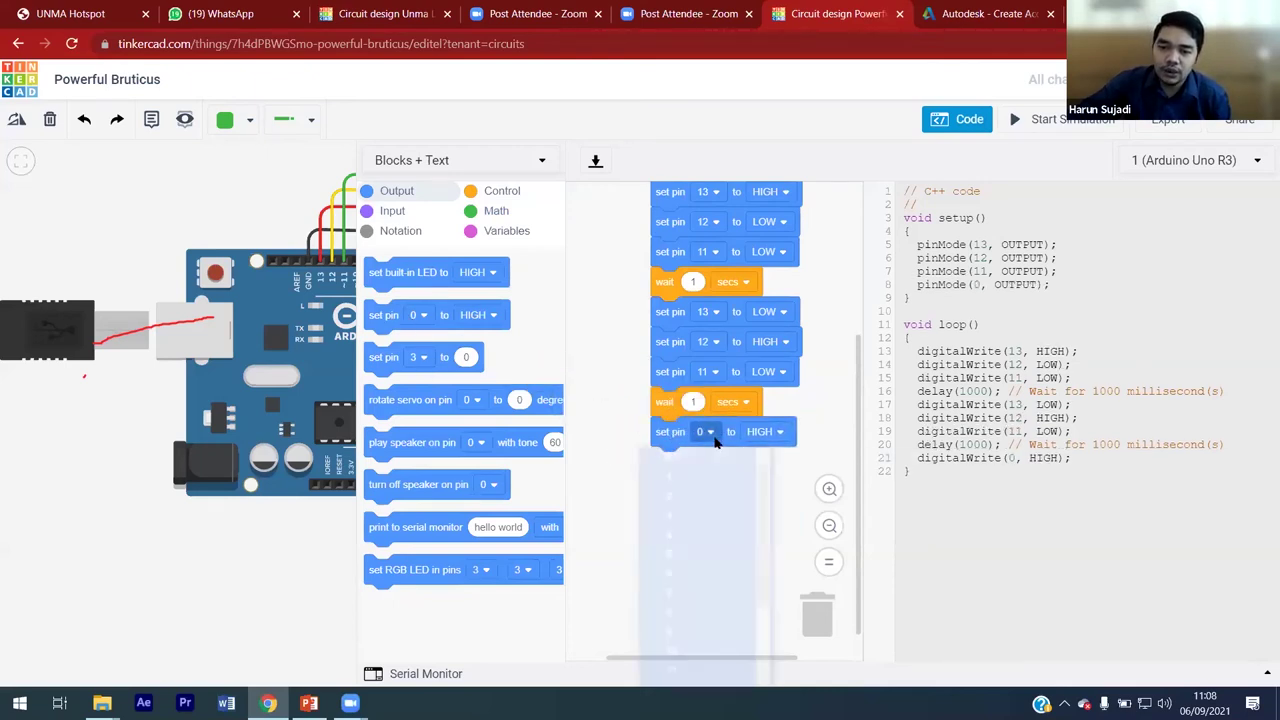
scroll(697, 555, down, 3)
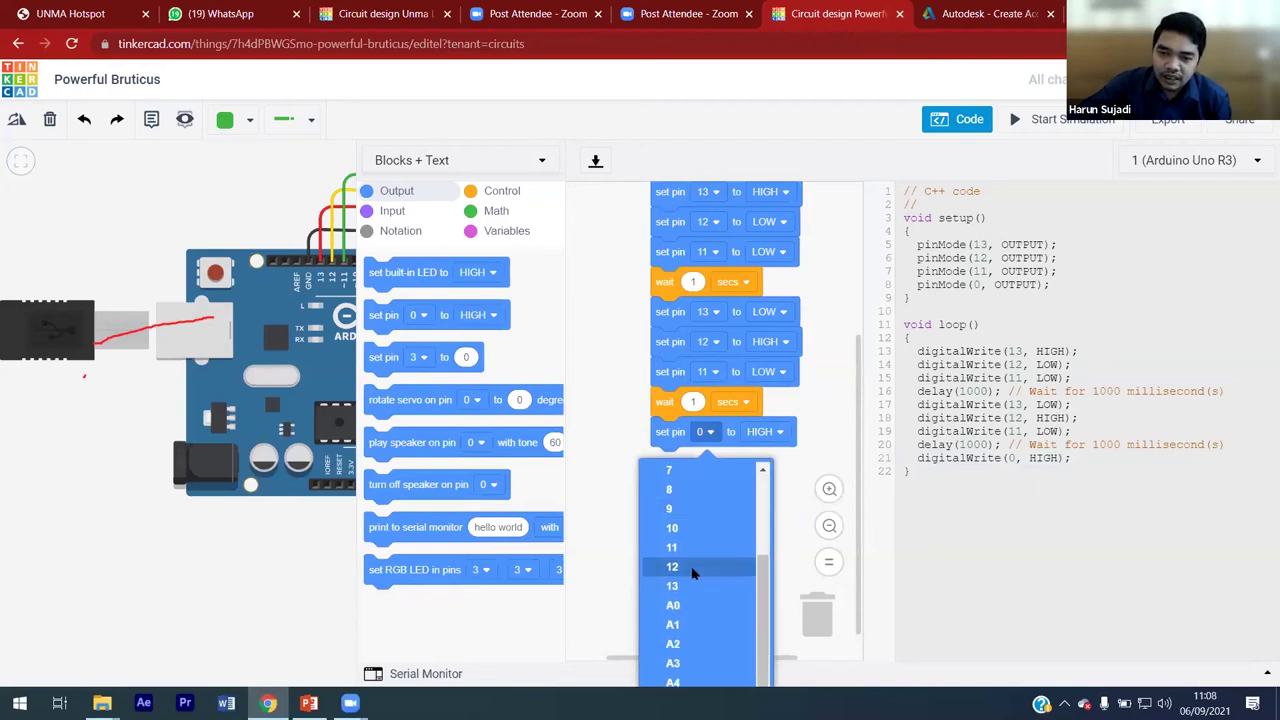
click(690, 587)
Step: Attach digital set pin blocks for pins 12 and 11 below the third pin 13 block
drag(435, 318, 718, 476)
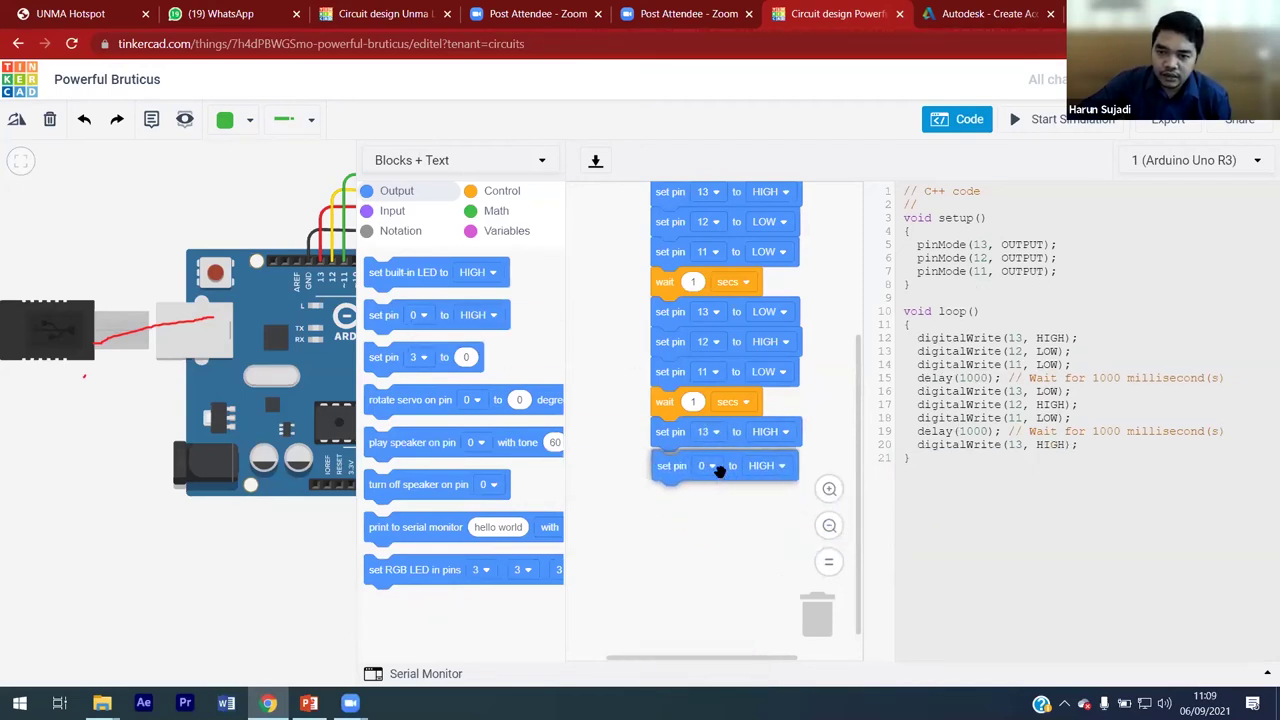
click(706, 461)
scroll(700, 400, down, 3)
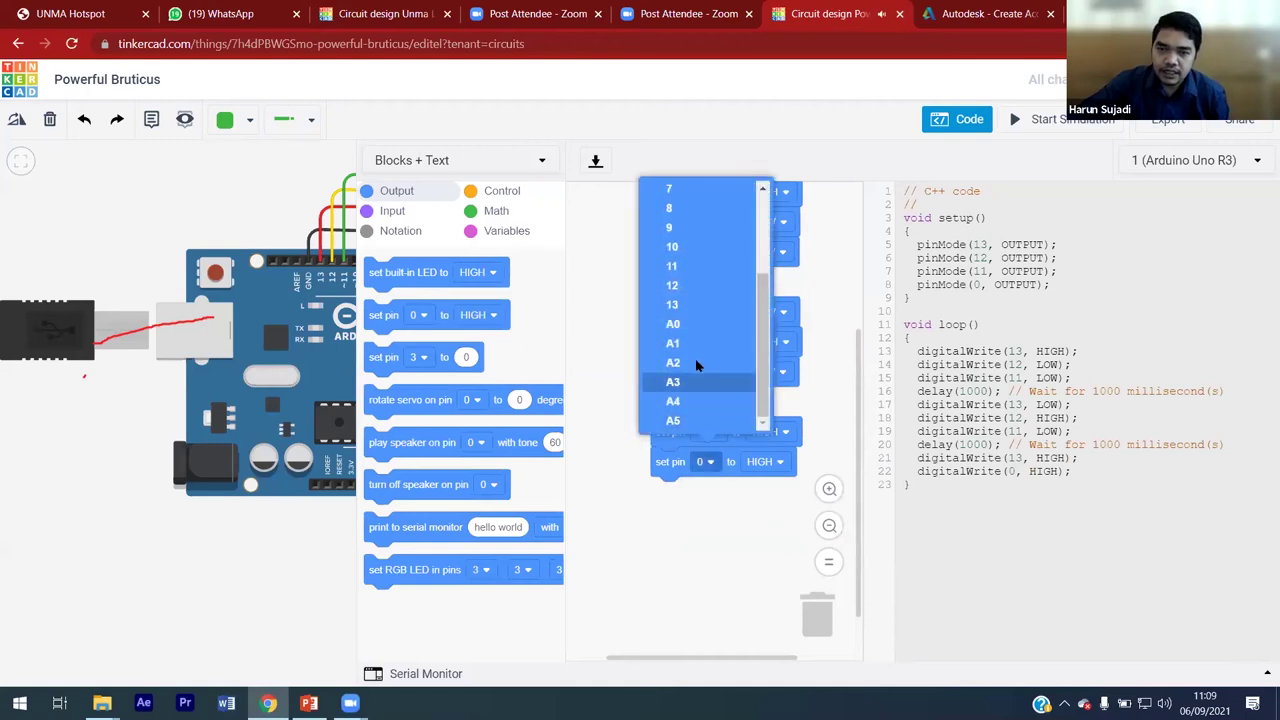
click(690, 285)
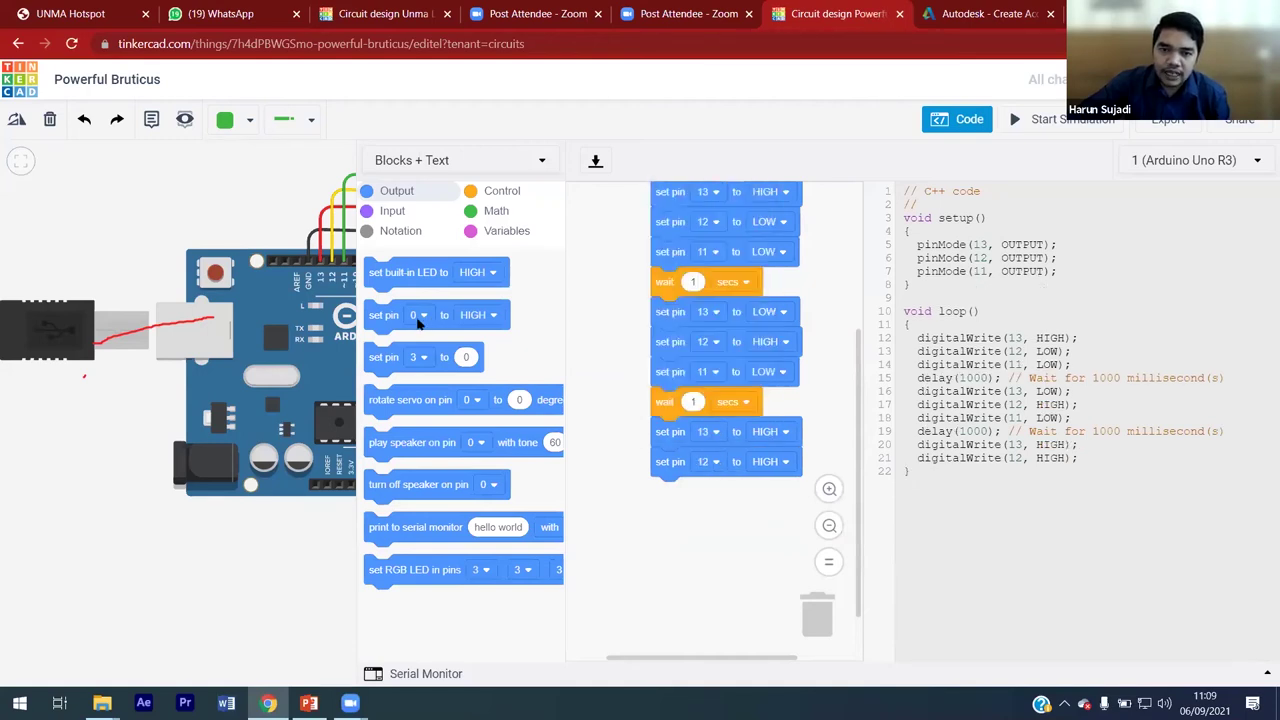
drag(386, 317, 674, 494)
click(708, 492)
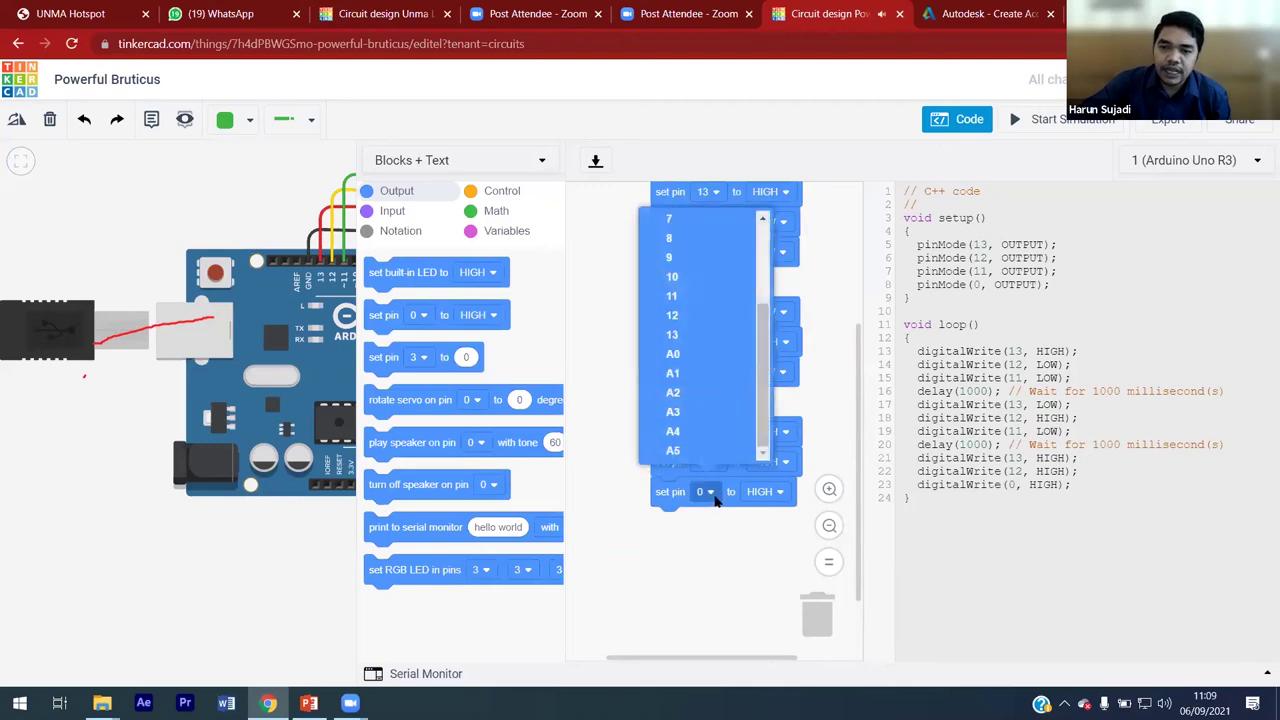
click(684, 298)
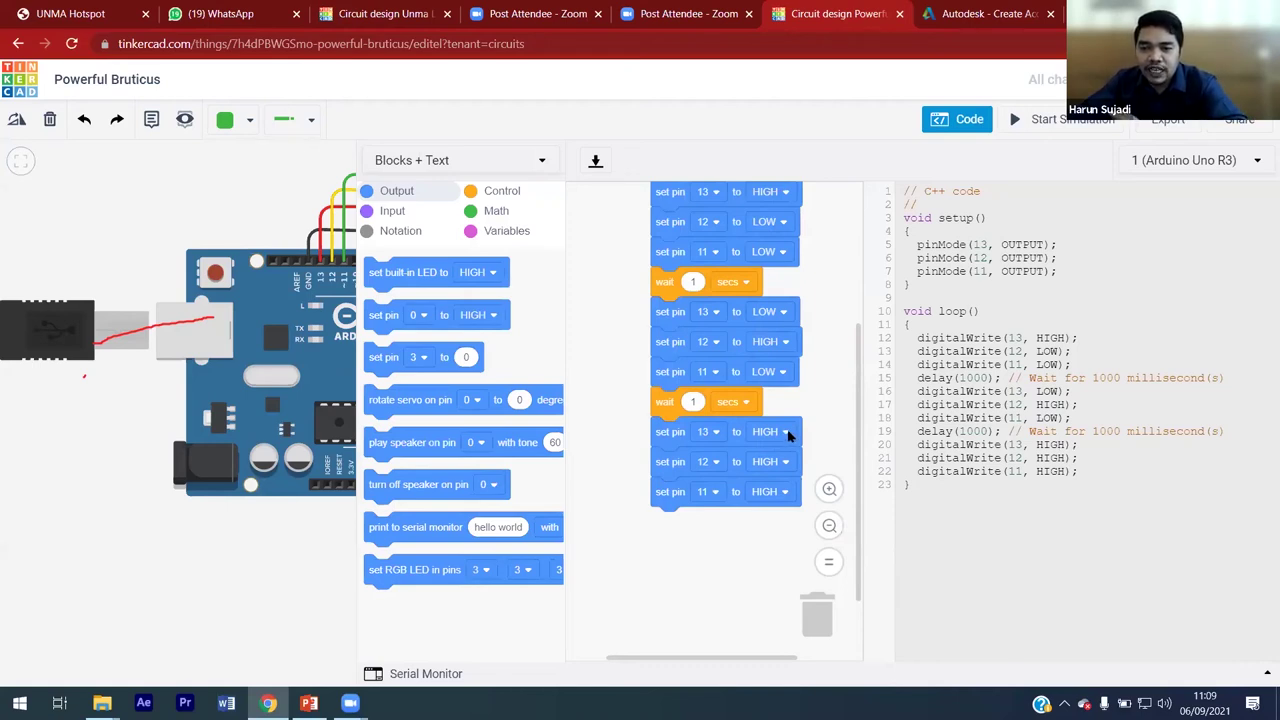
Step: Set pins 13 and 12 to LOW in the third group of blocks
click(786, 433)
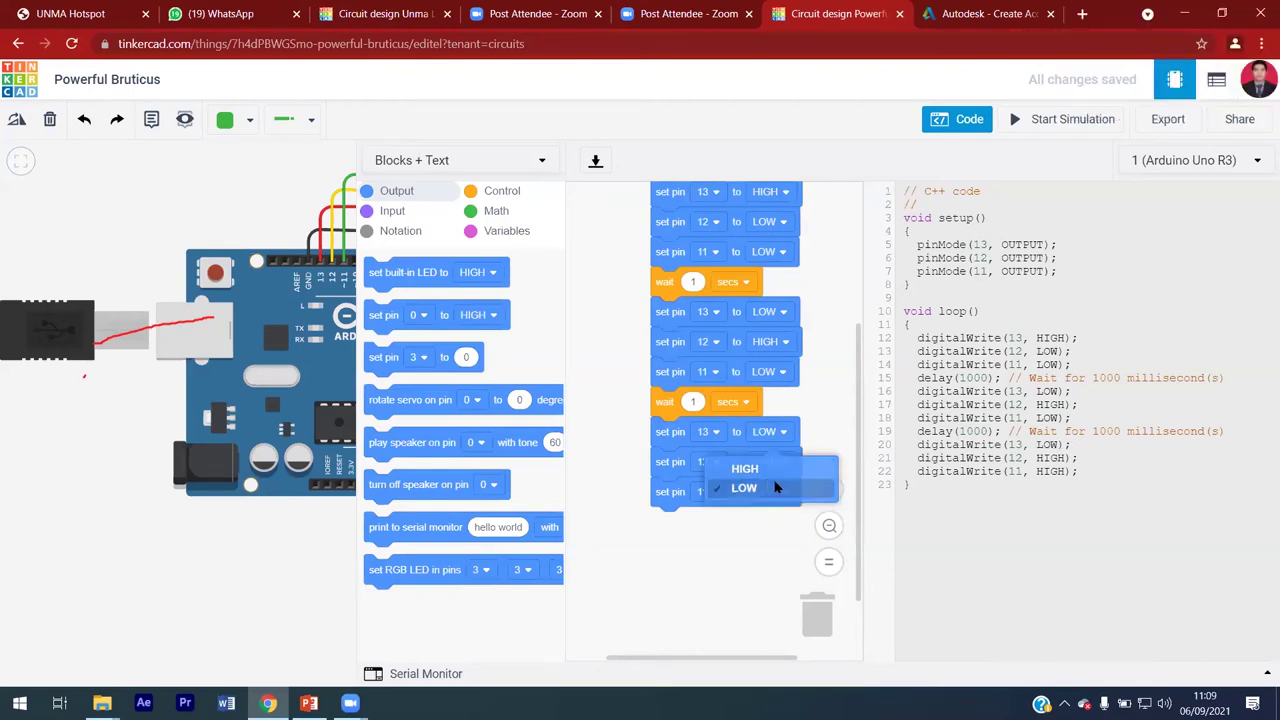
click(765, 490)
click(785, 462)
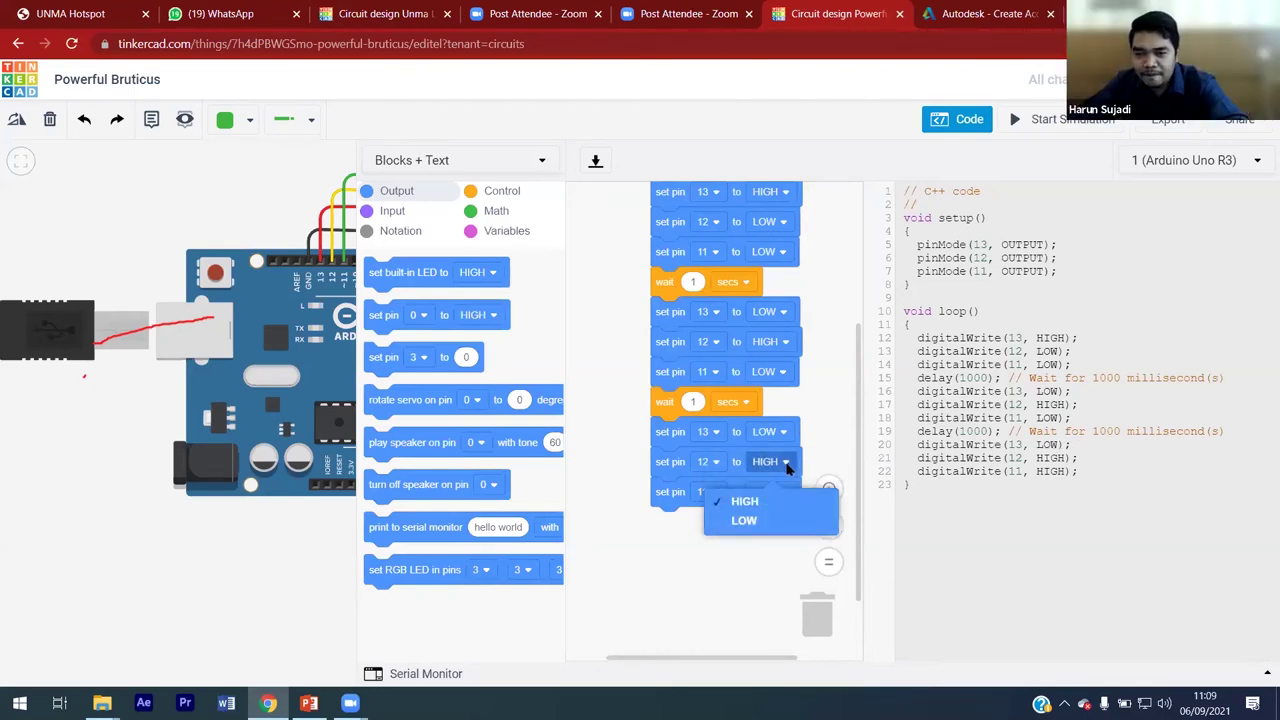
click(770, 521)
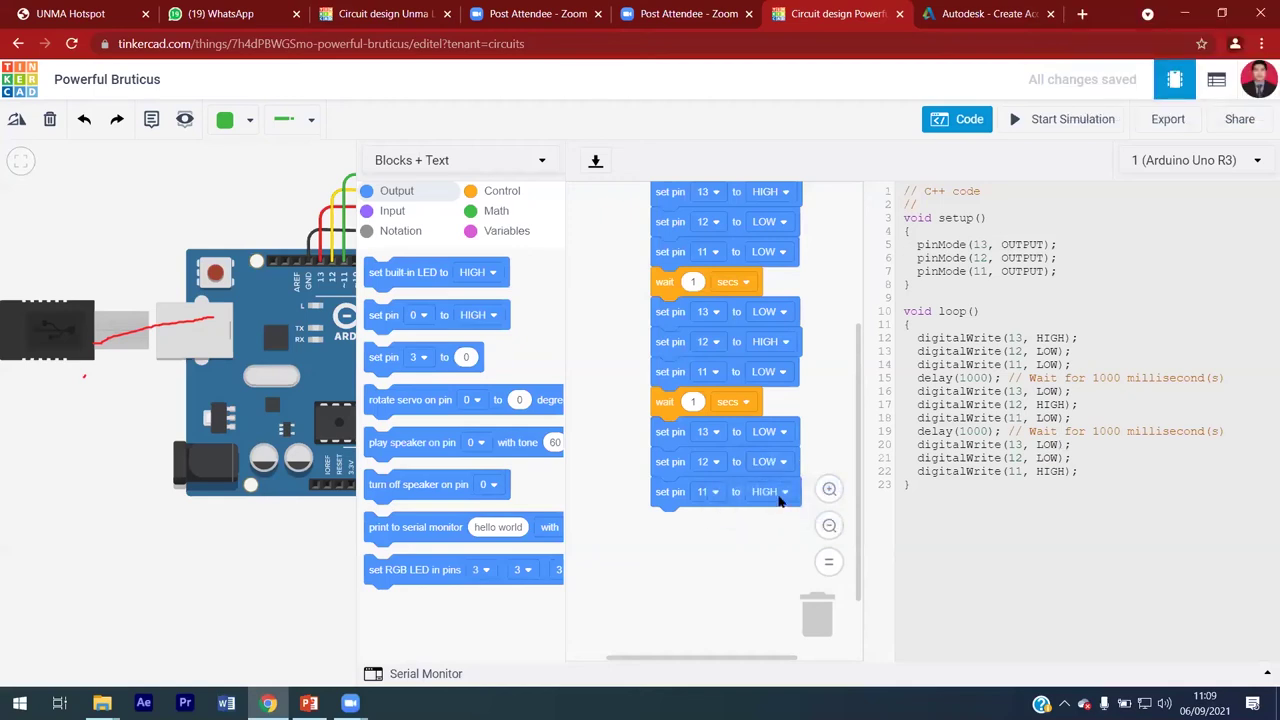
Step: Keep pin 11 at HIGH in the third group and attach a 1-second wait block below it
click(786, 492)
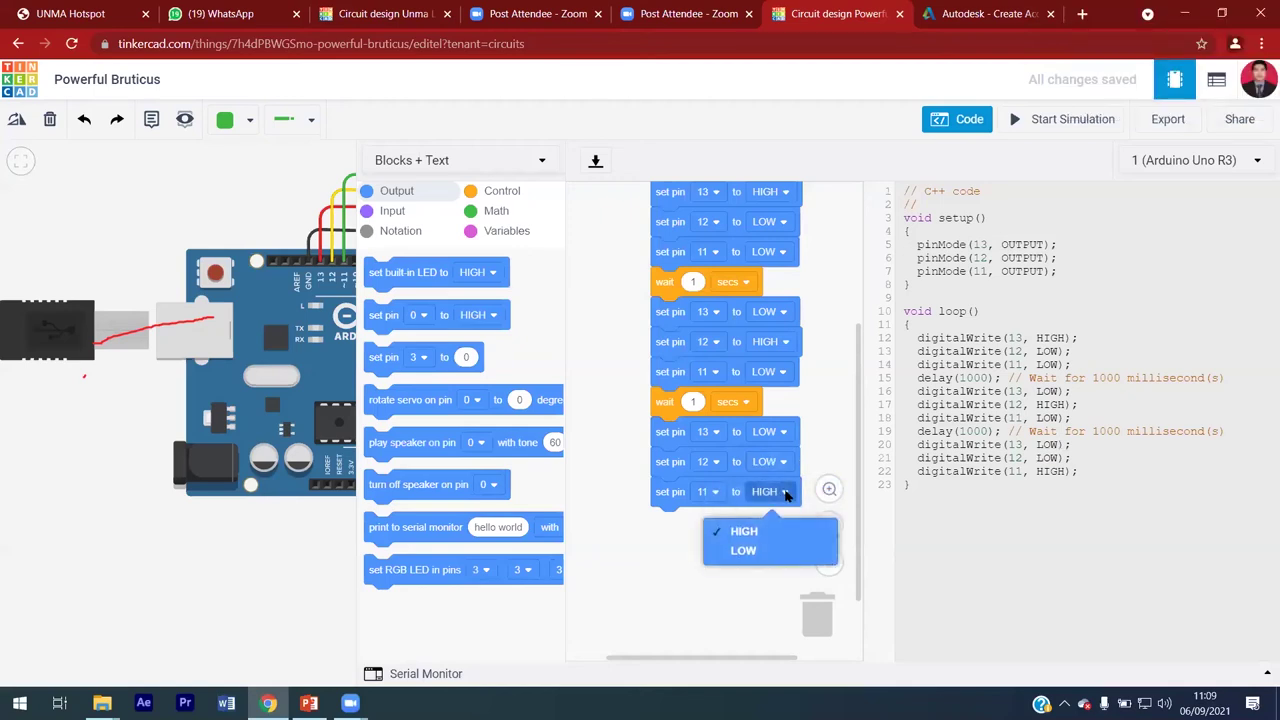
click(670, 561)
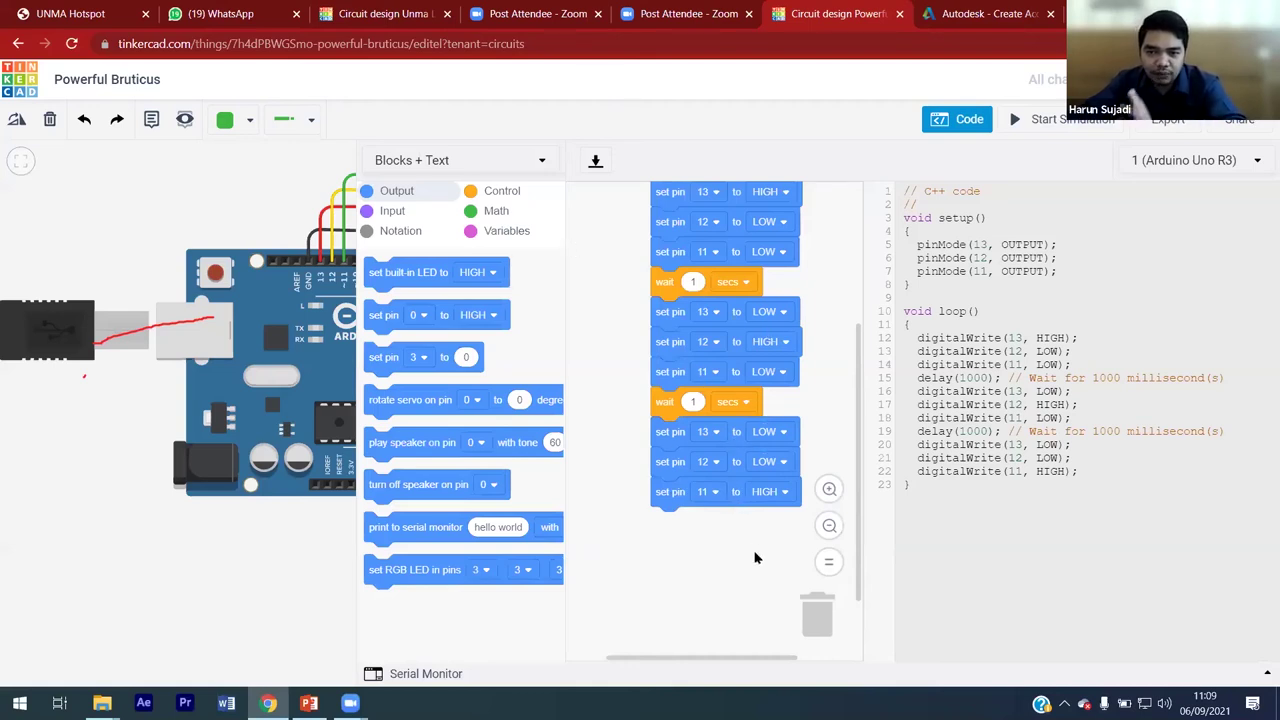
click(521, 192)
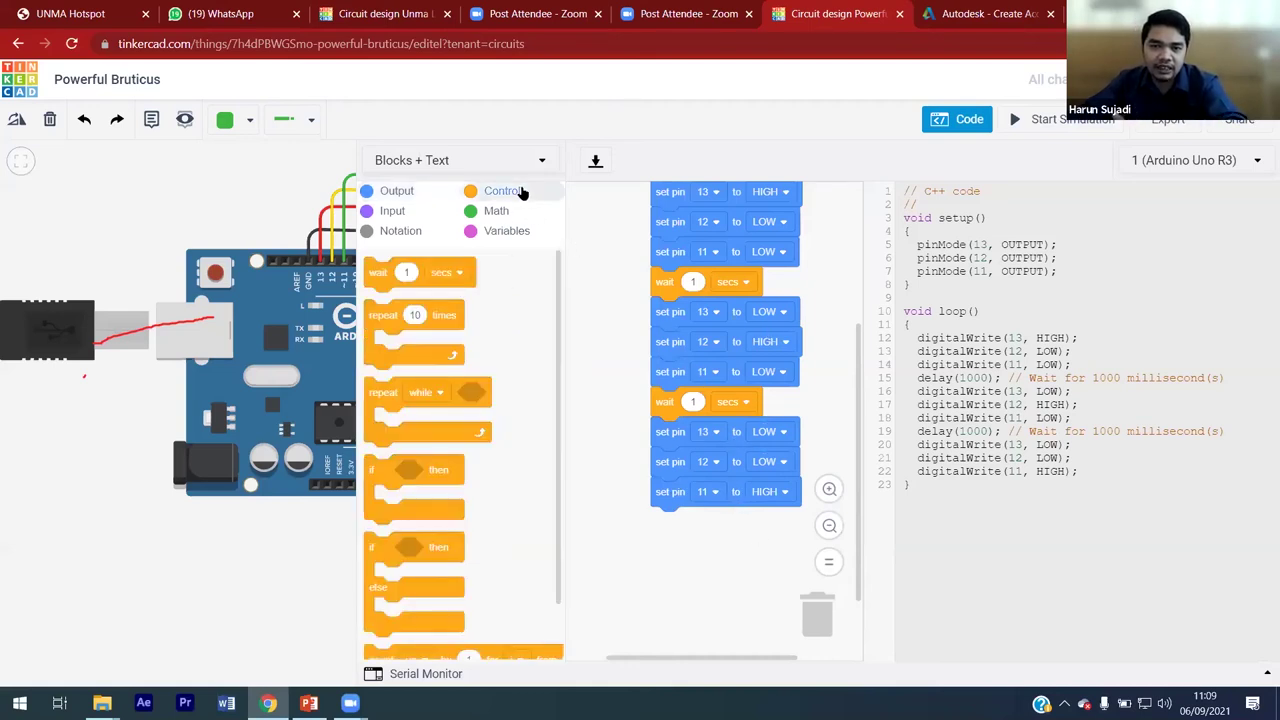
drag(382, 281, 674, 523)
Step: Try a duration of 10 seconds in the first wait block and restore it to 1 second
click(694, 282)
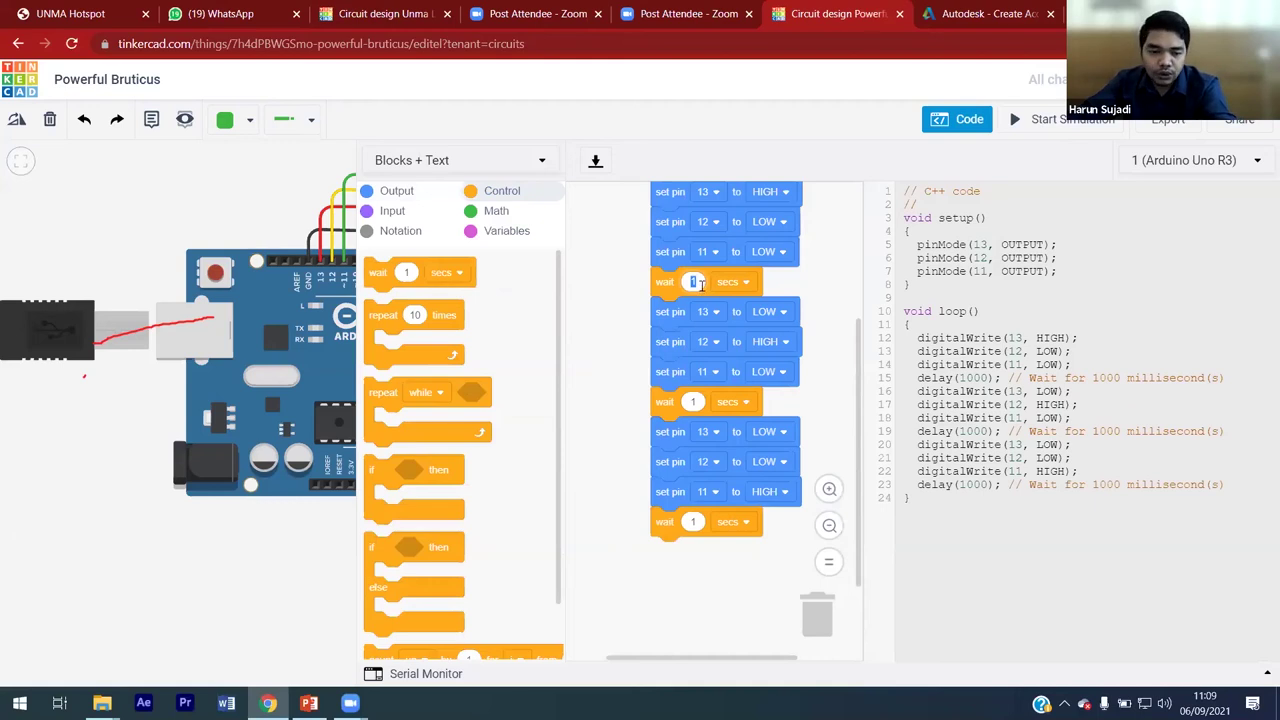
text(10)
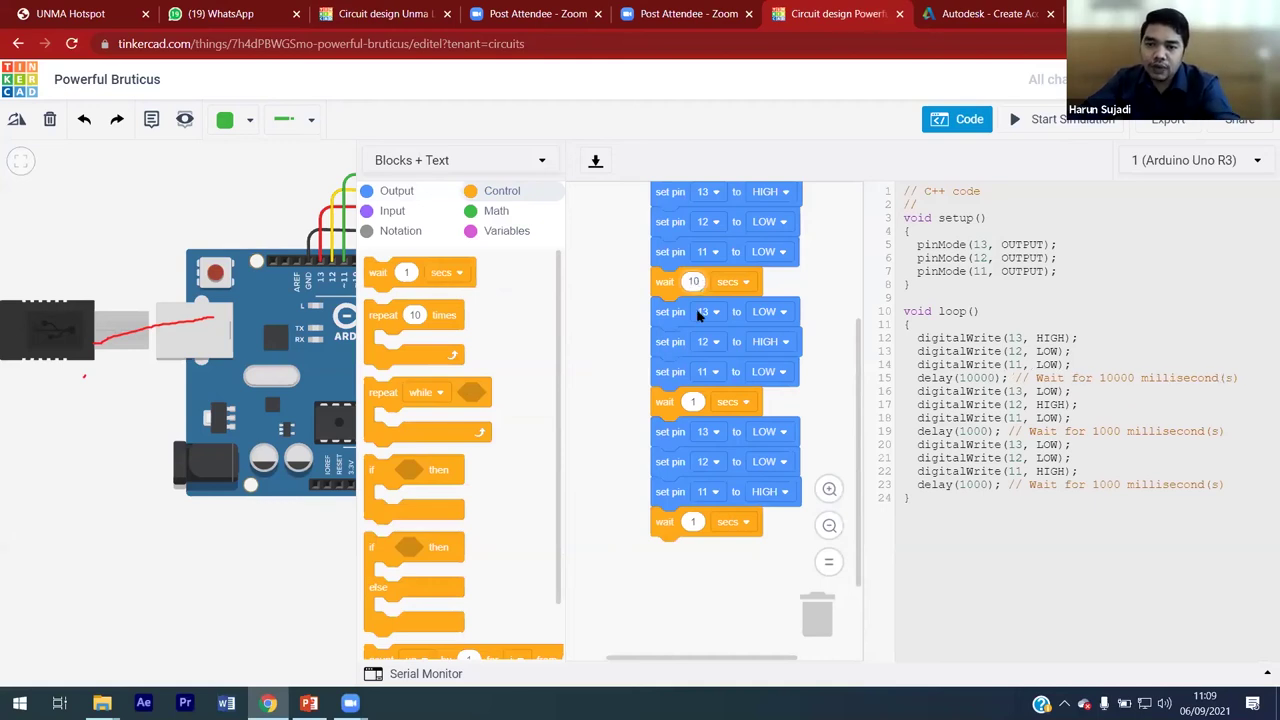
key(BackSpace)
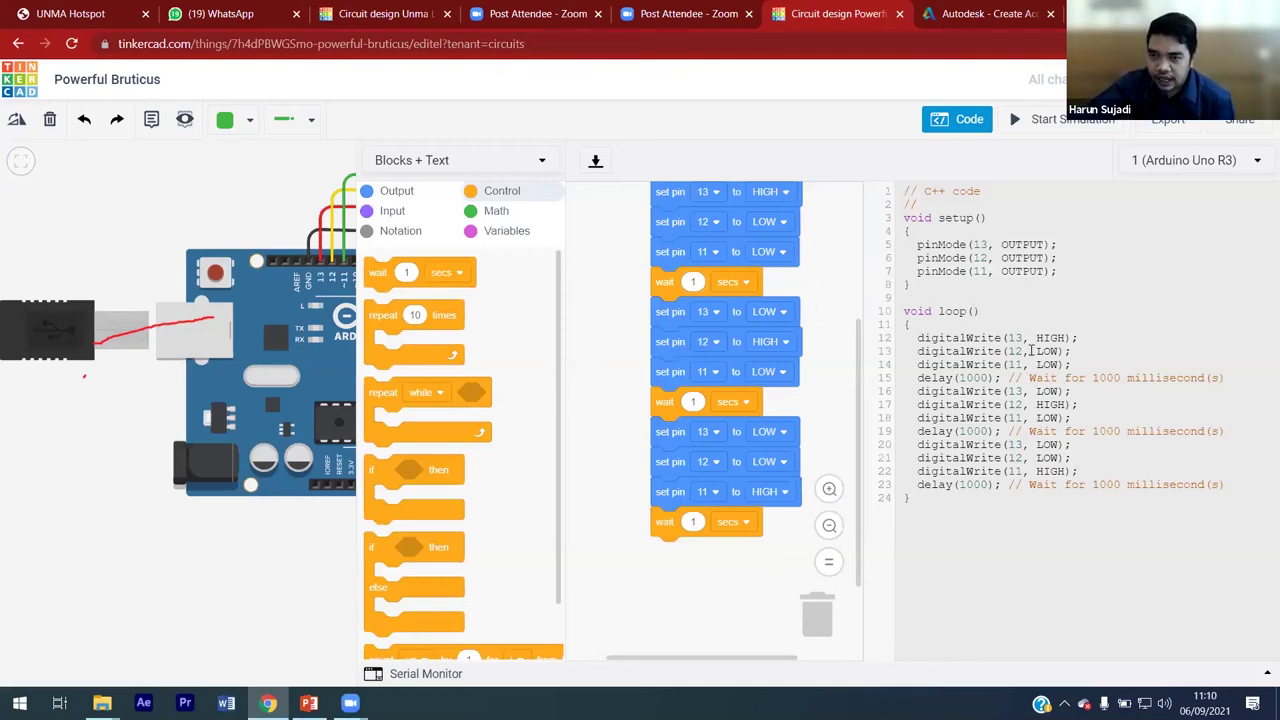
Step: Close the code editor and examine the properties of the resistor below the red LED
click(957, 119)
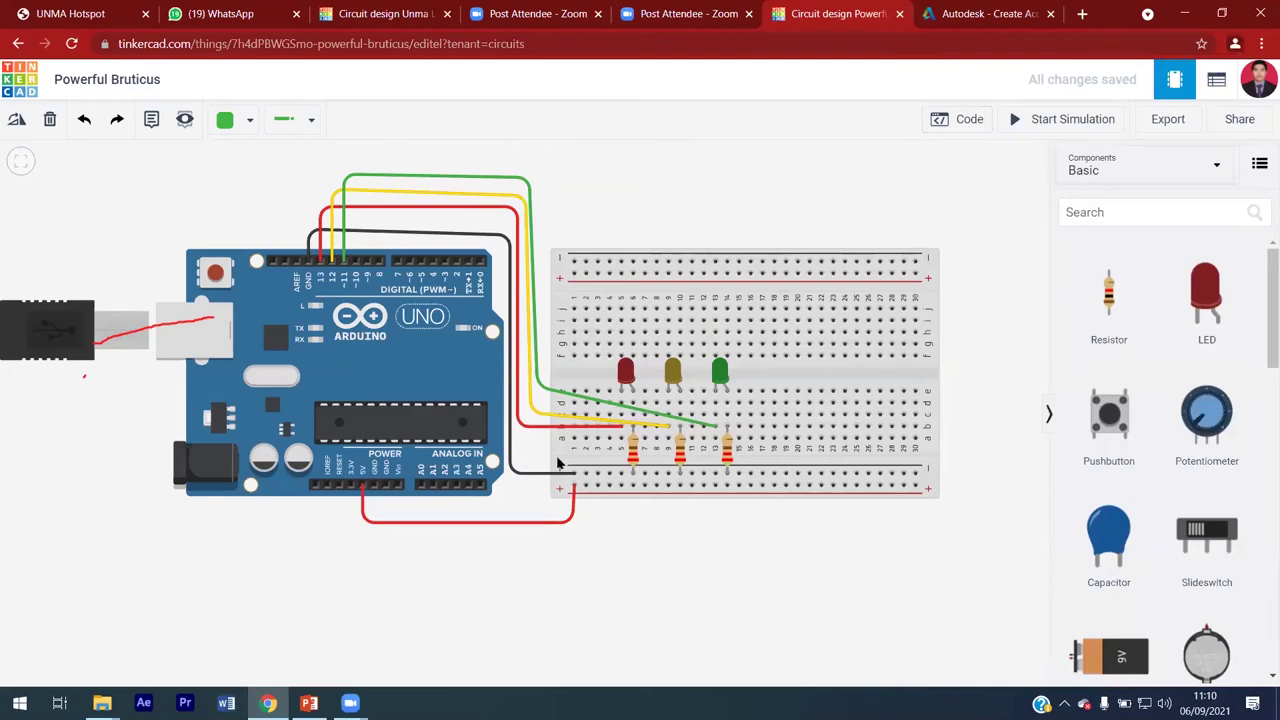
click(632, 448)
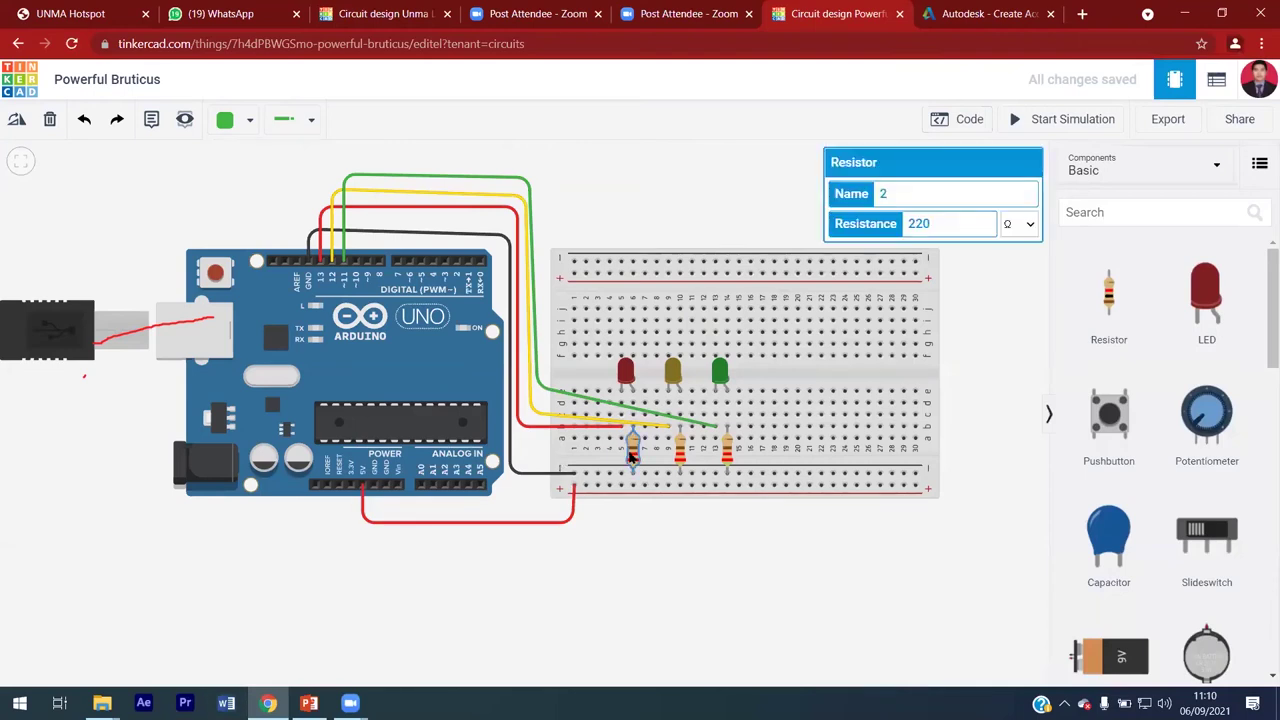
Step: Run the circuit simulation to check whether the LEDs light, and stop it
mouse_move(631, 455)
mouse_down()
mouse_move(613, 452)
mouse_move(632, 453)
mouse_up()
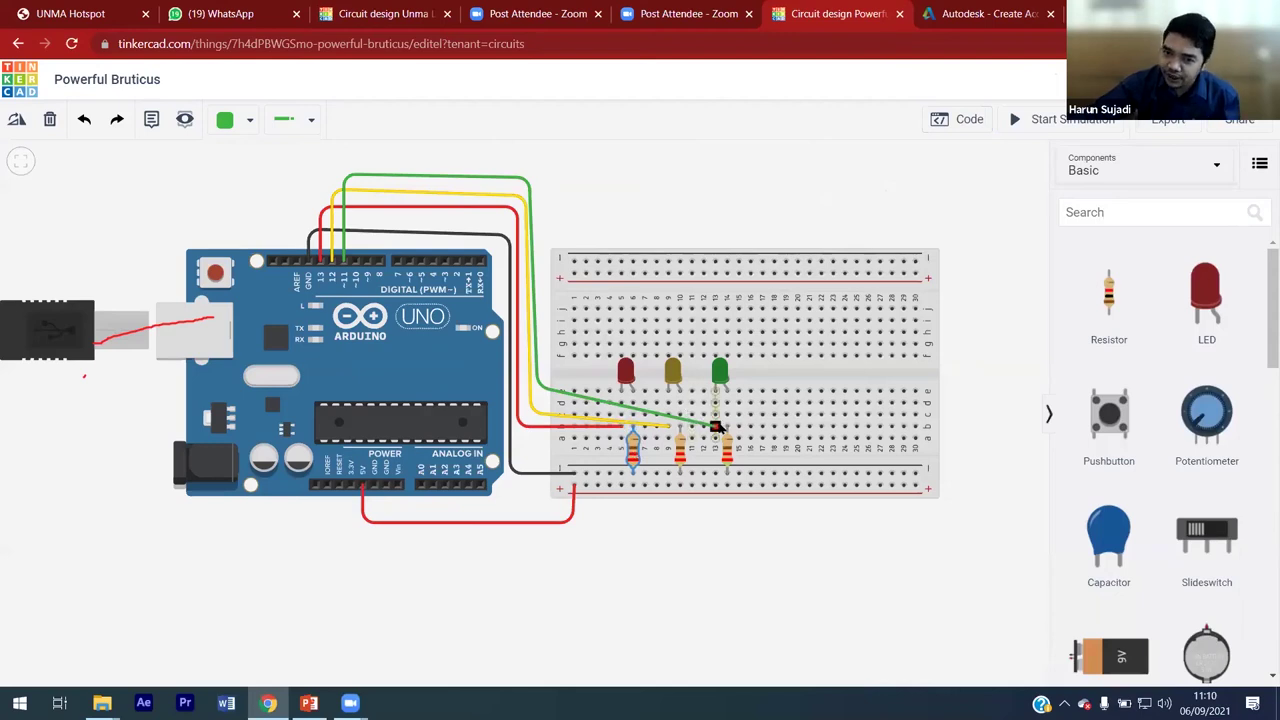
click(1035, 127)
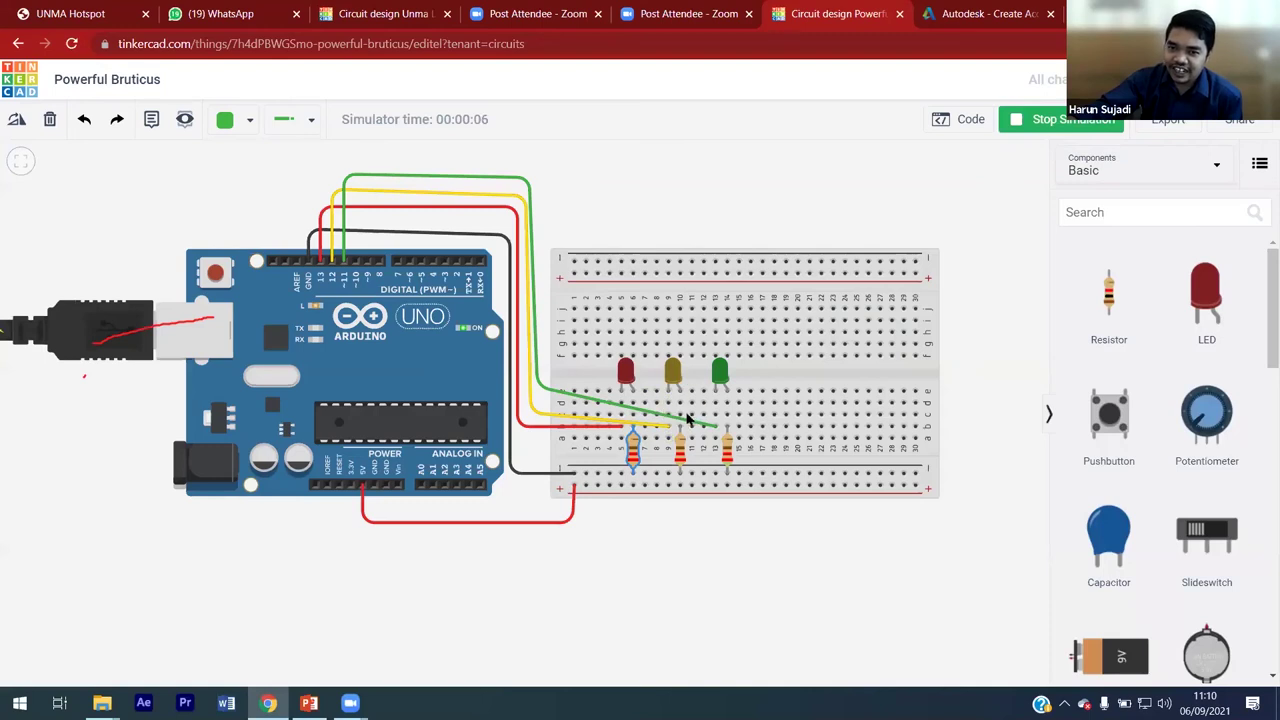
click(1072, 120)
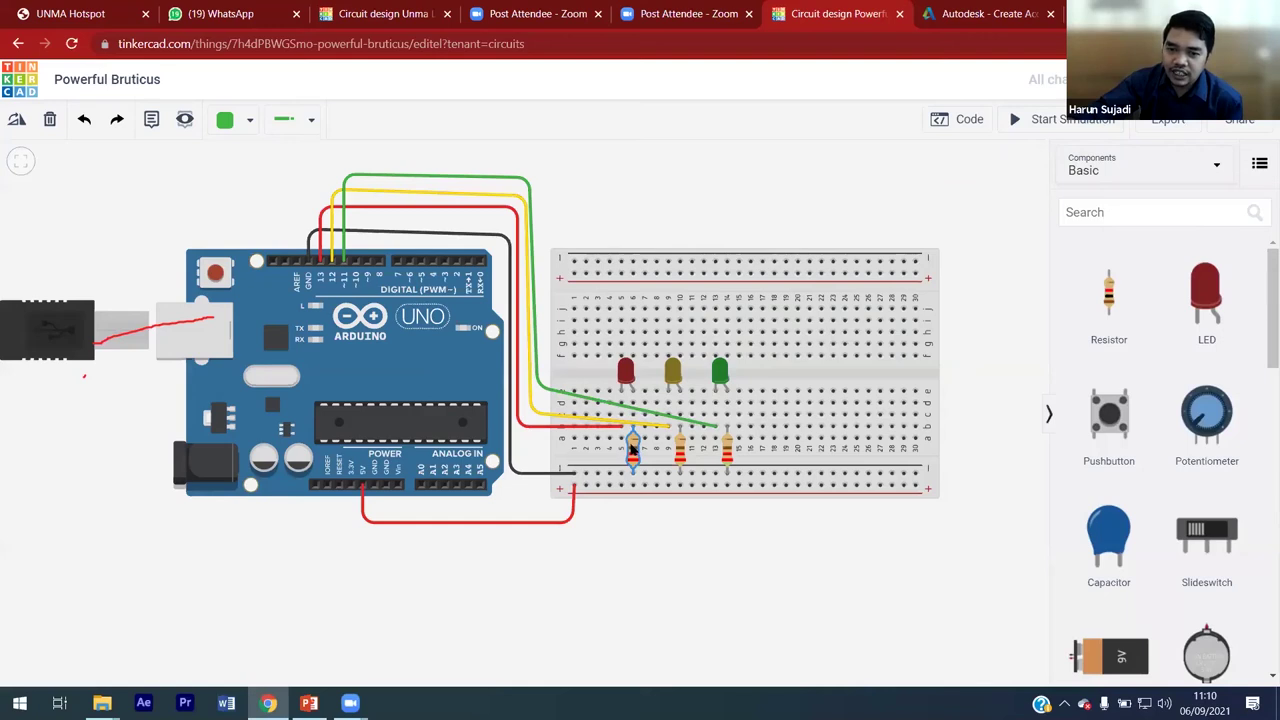
Step: Swap the red LED's connections on the breadboard by moving its resistor to column 5 and the D13 wire to column 6
drag(632, 450, 620, 452)
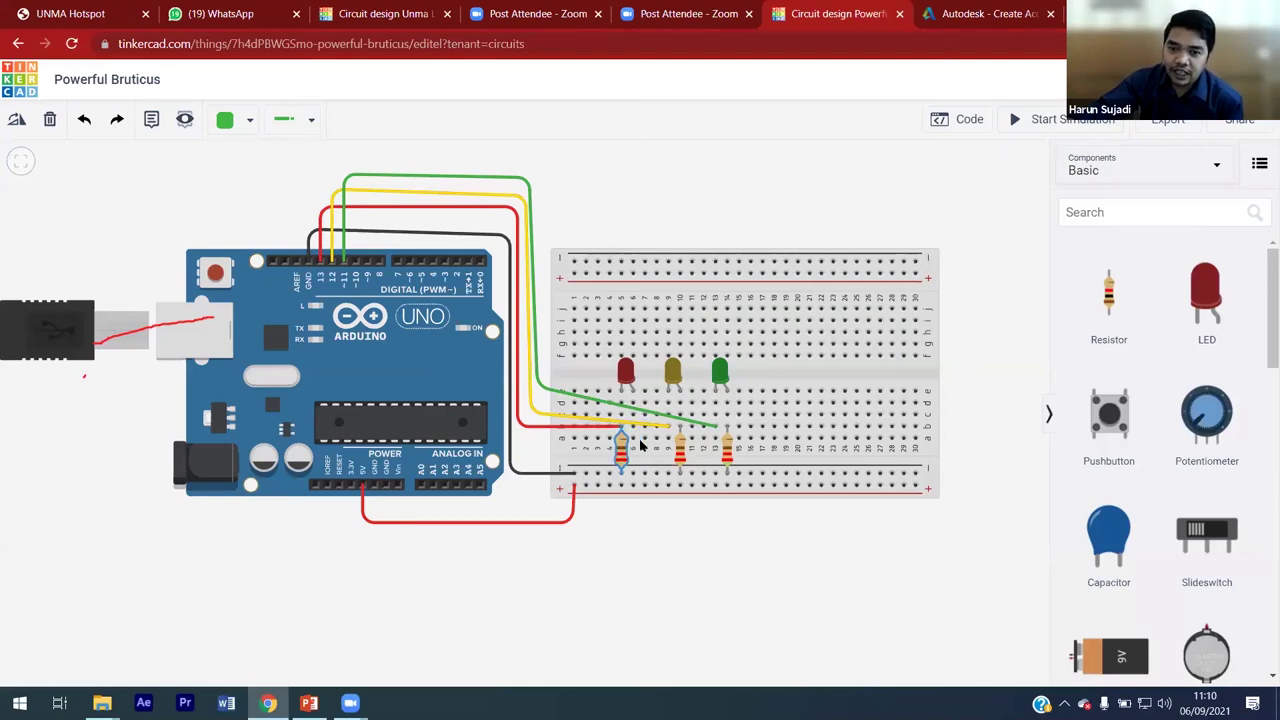
click(679, 444)
mouse_move(603, 436)
mouse_down()
mouse_move(641, 438)
mouse_move(622, 431)
mouse_up()
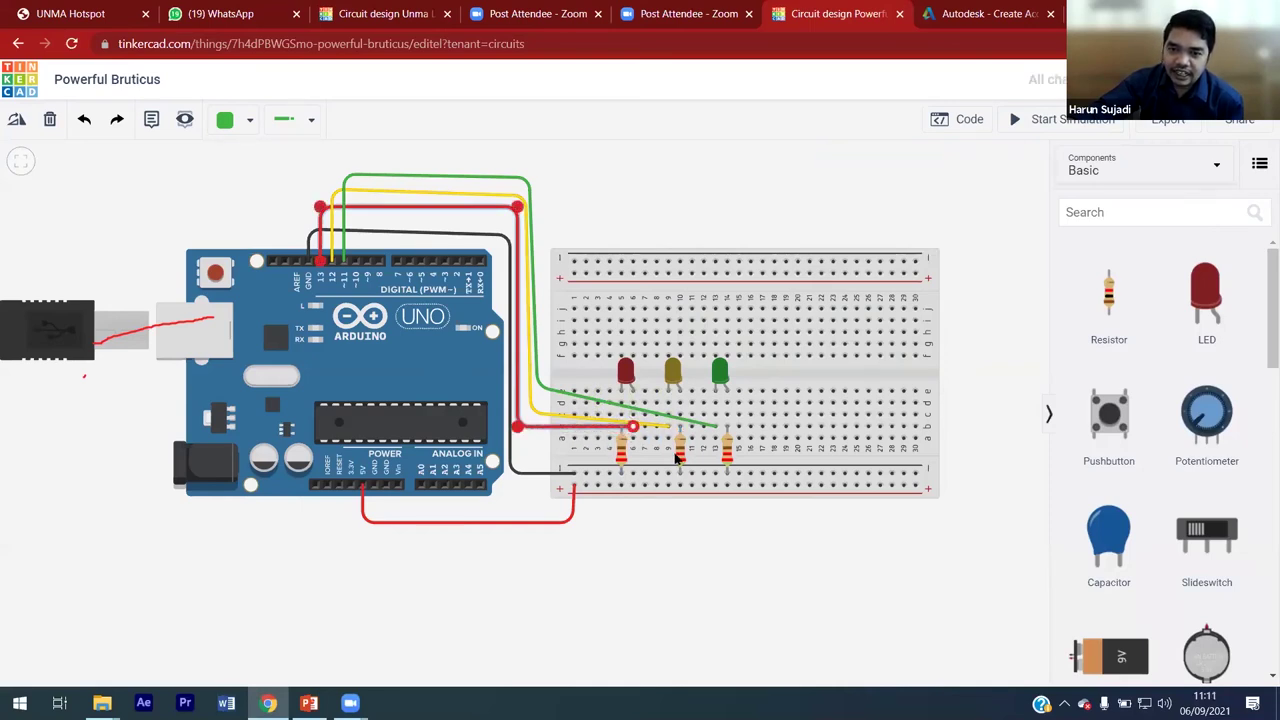
Step: Move the yellow and green LEDs' resistors to columns 9 and 13 and their signal wires to columns 10 and 14, and test-run the simulation
click(677, 457)
click(666, 425)
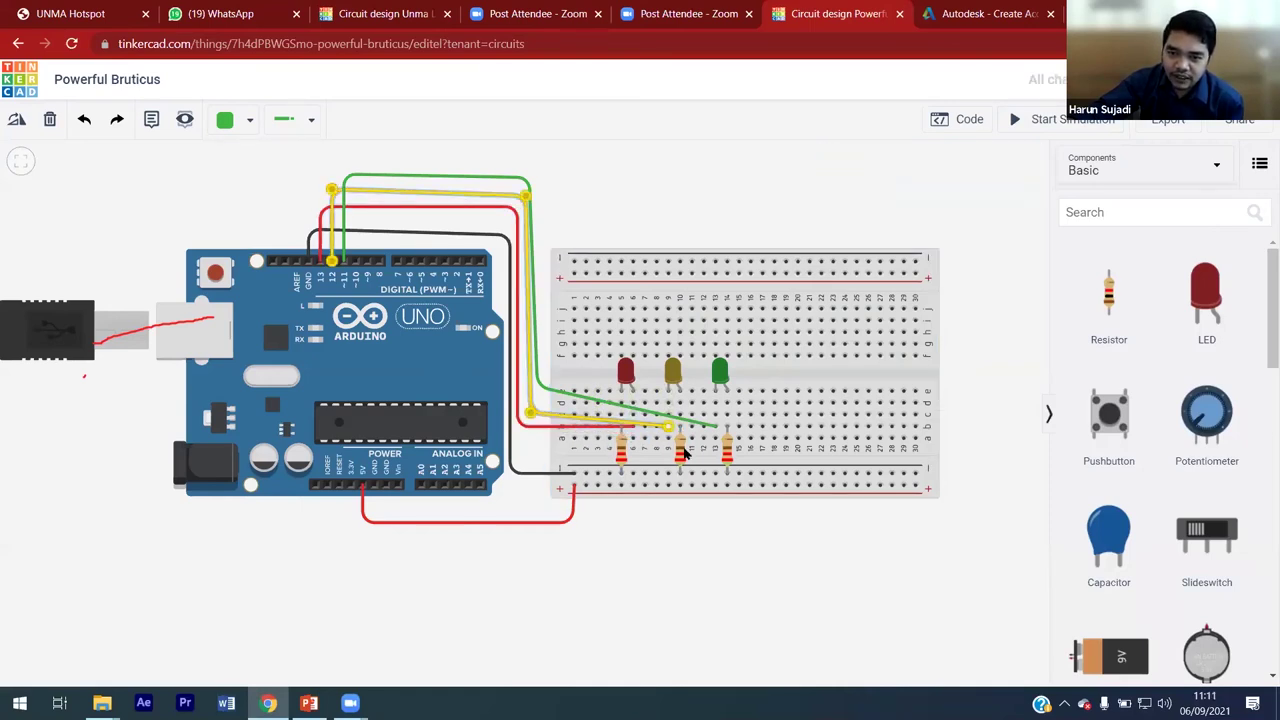
click(683, 455)
drag(683, 455, 721, 427)
click(727, 455)
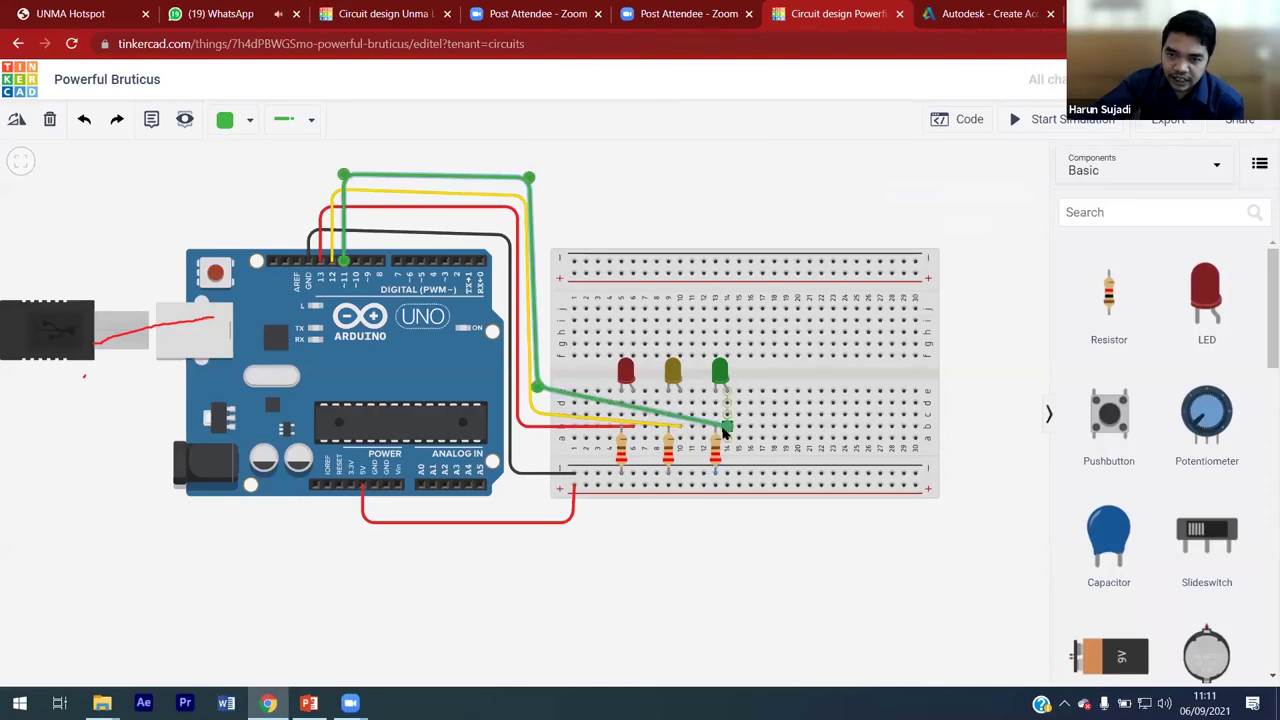
click(757, 544)
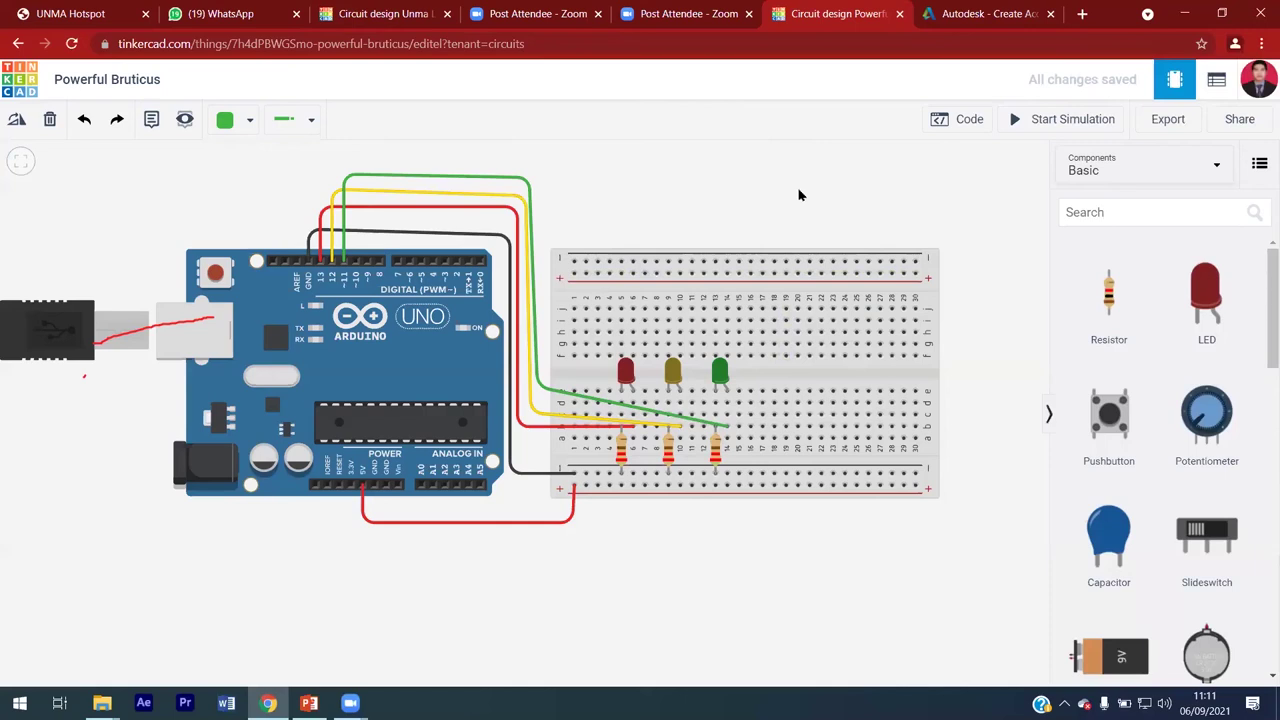
click(1050, 122)
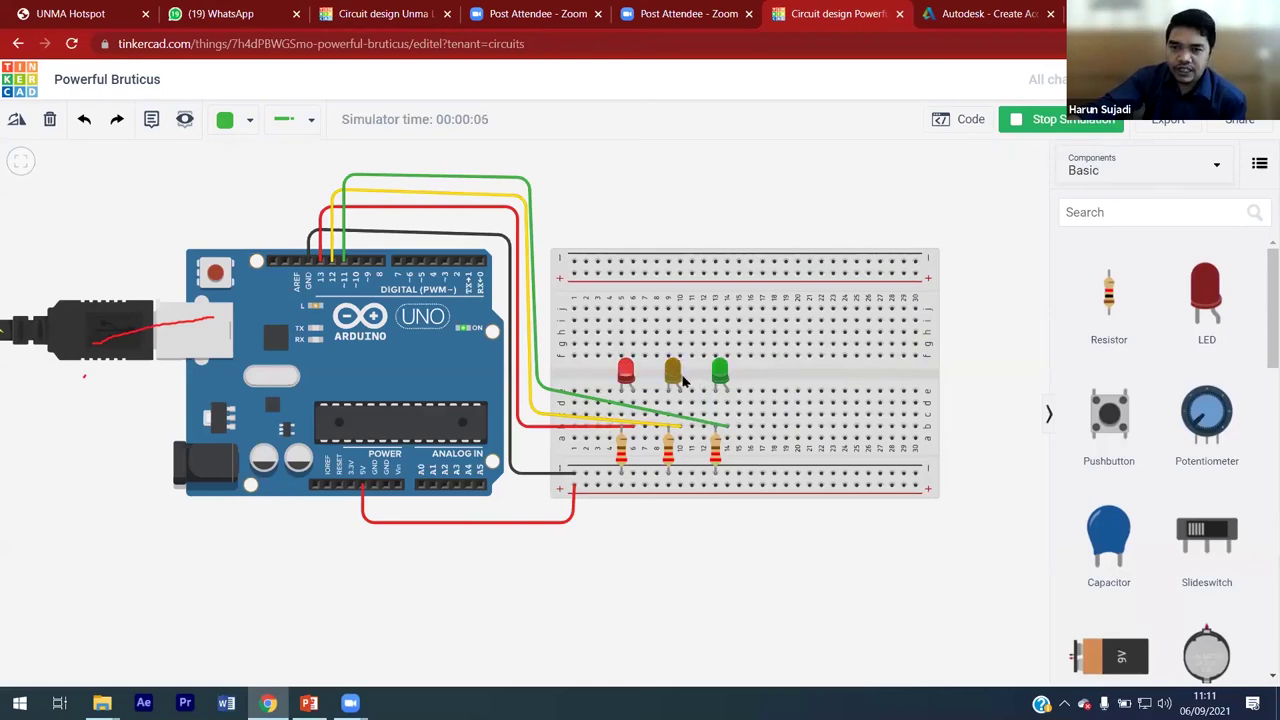
click(1045, 120)
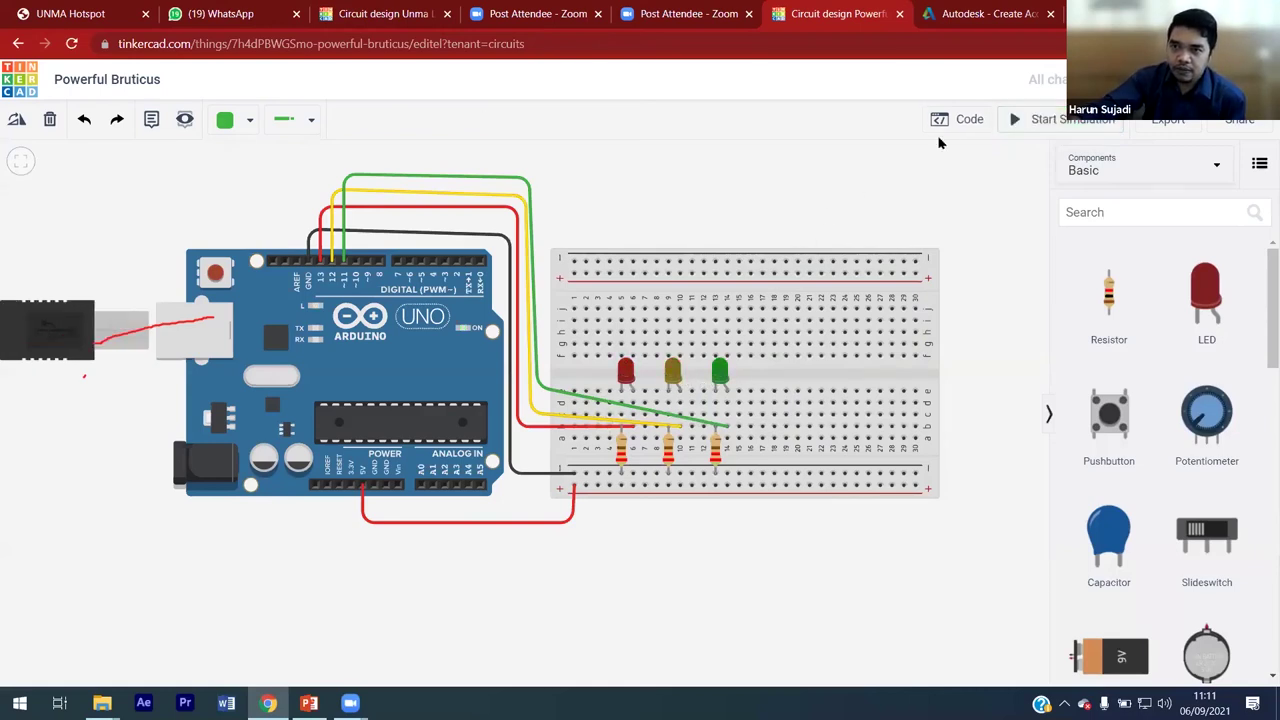
Step: Set the duration of all three wait blocks in the code to 3 seconds
click(945, 120)
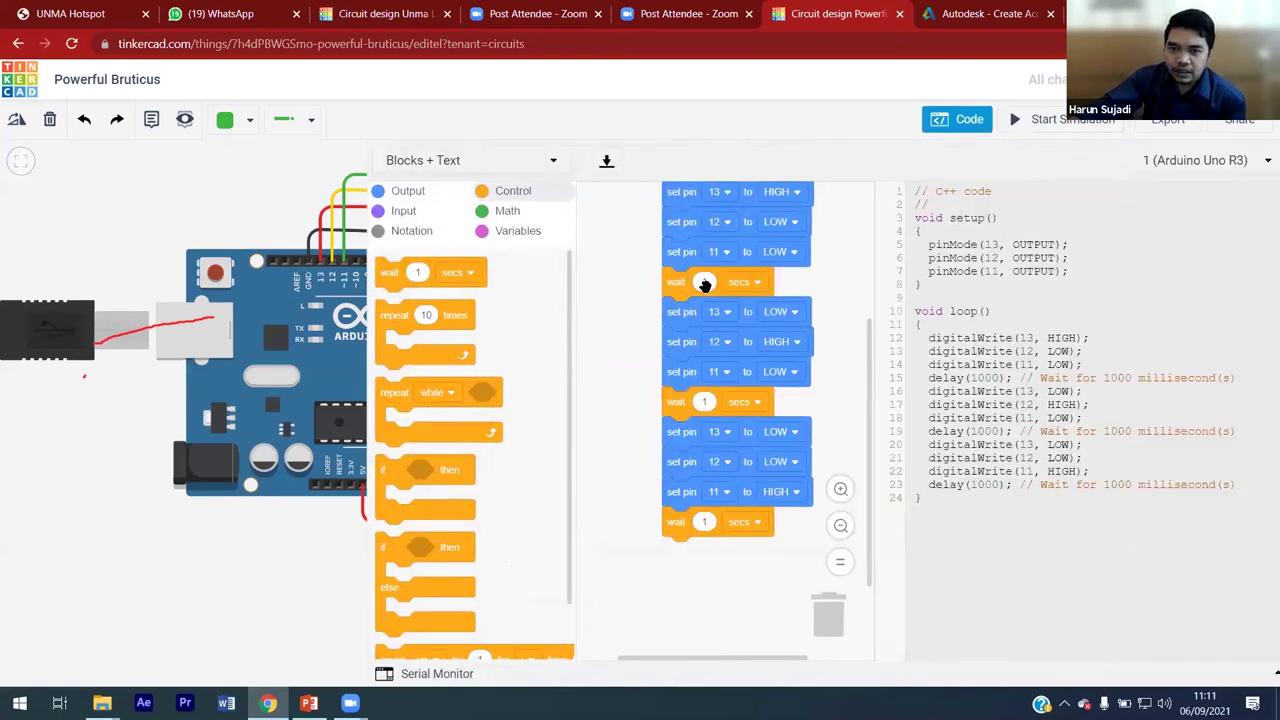
click(693, 283)
text(3)
click(693, 402)
text(3)
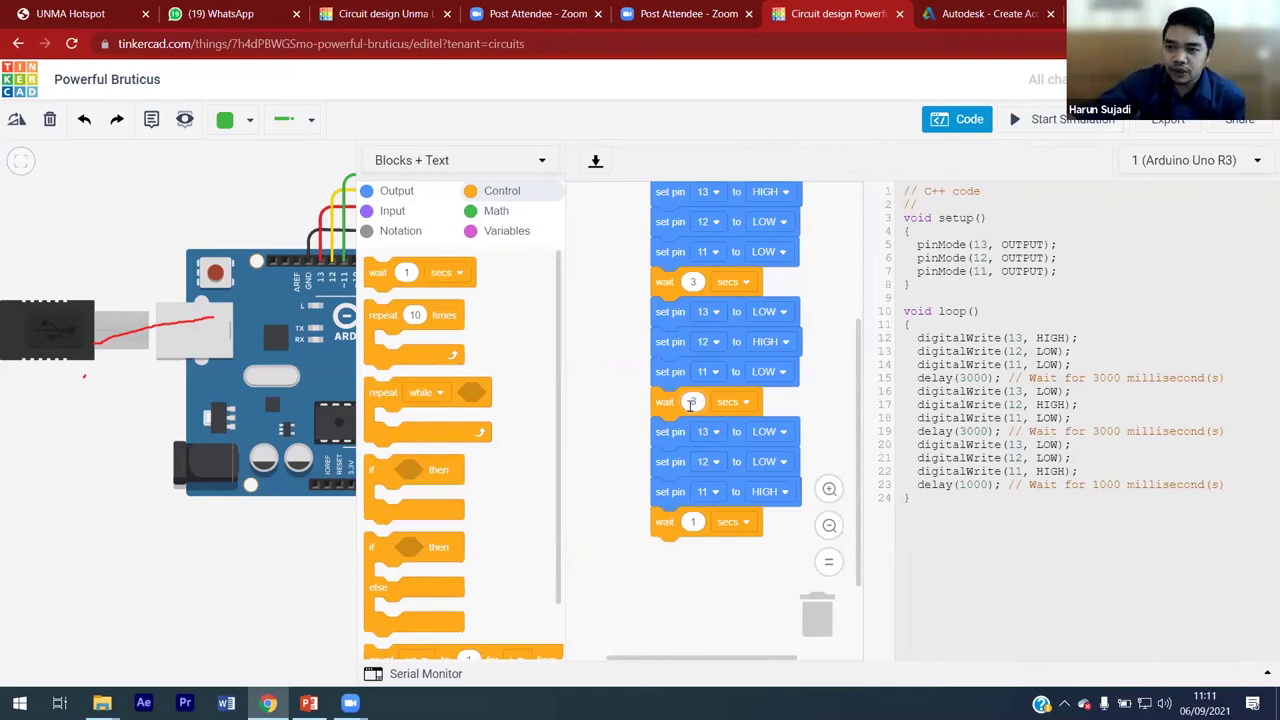
click(693, 521)
text(3)
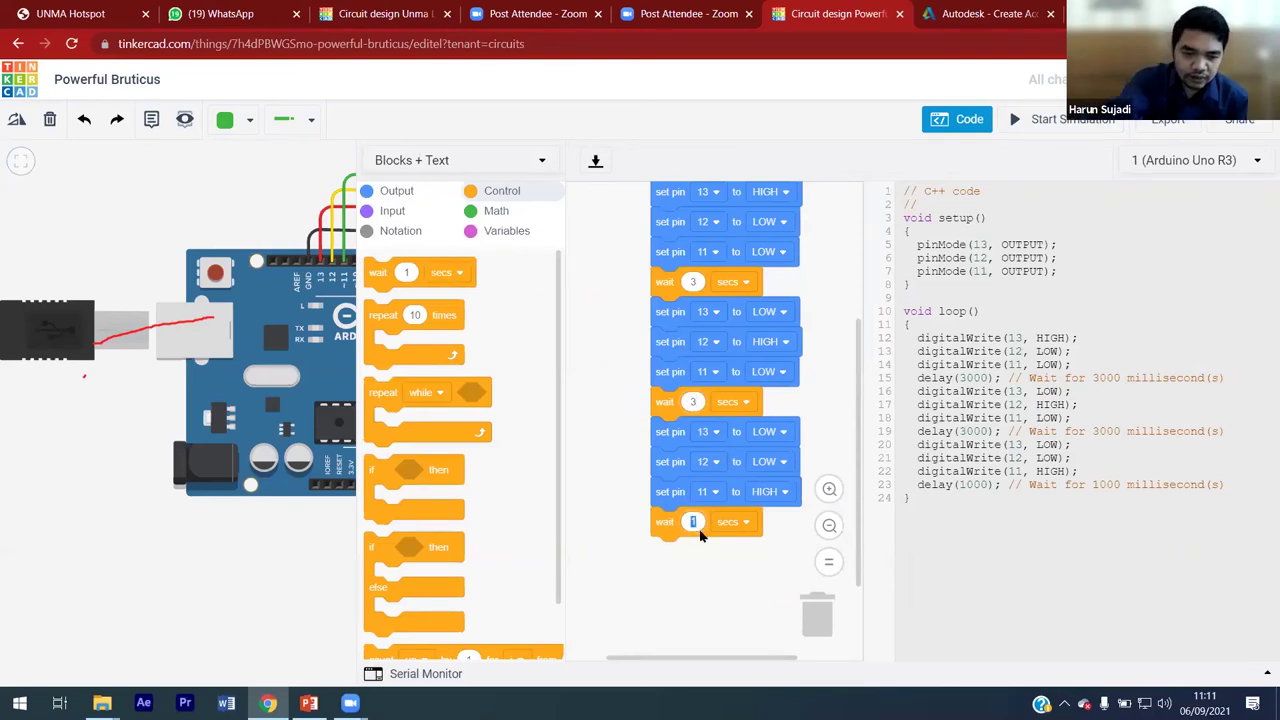
click(676, 580)
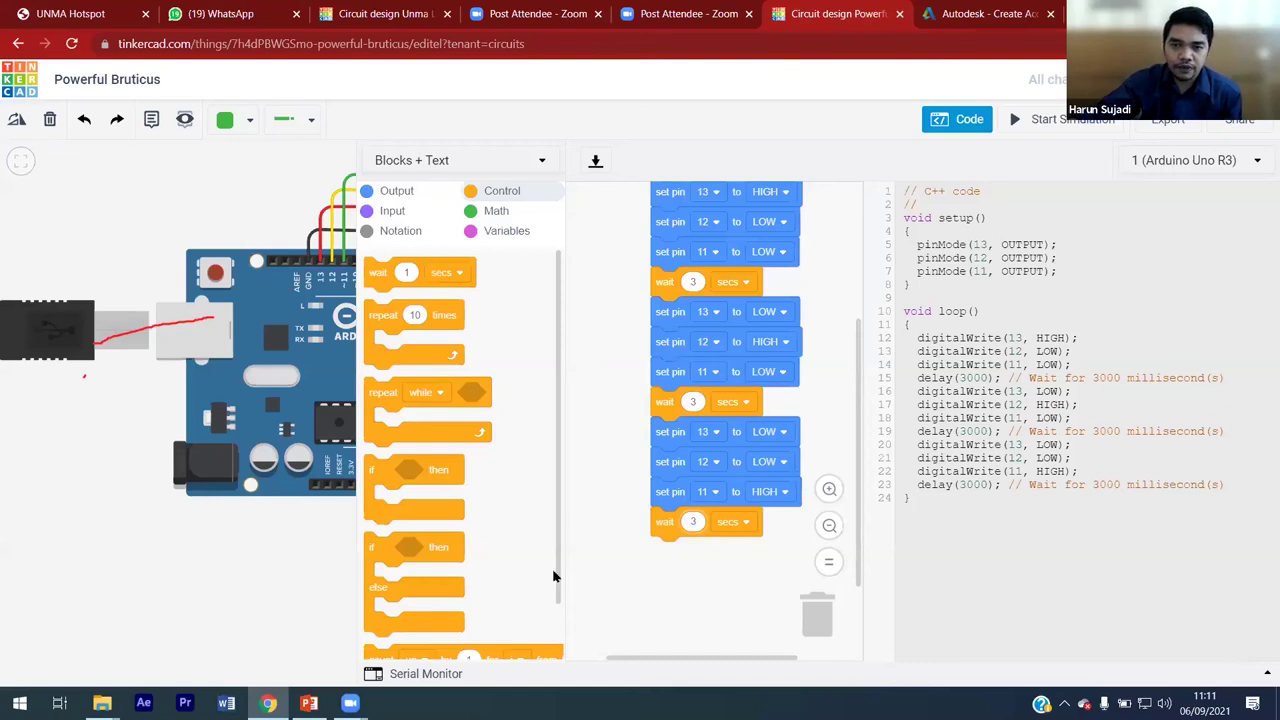
Step: Close the code editor, run the simulation to check the 3-second light sequence, and stop it
click(960, 120)
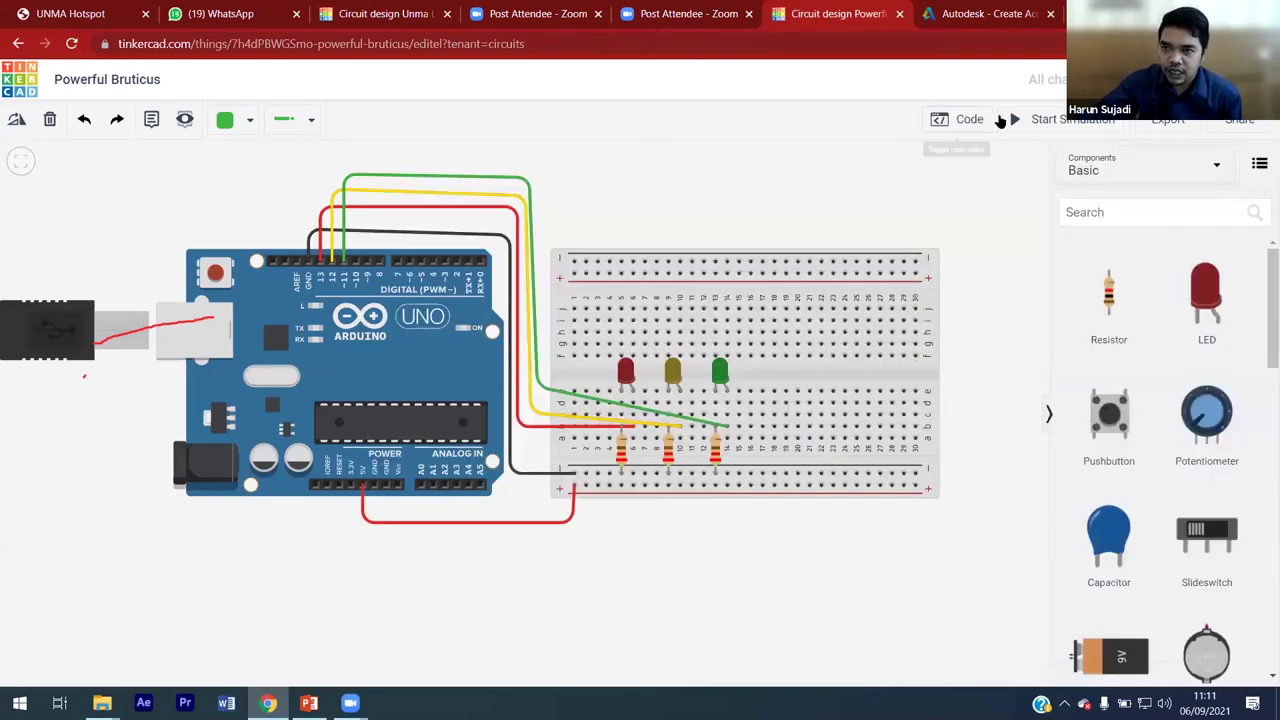
click(1051, 116)
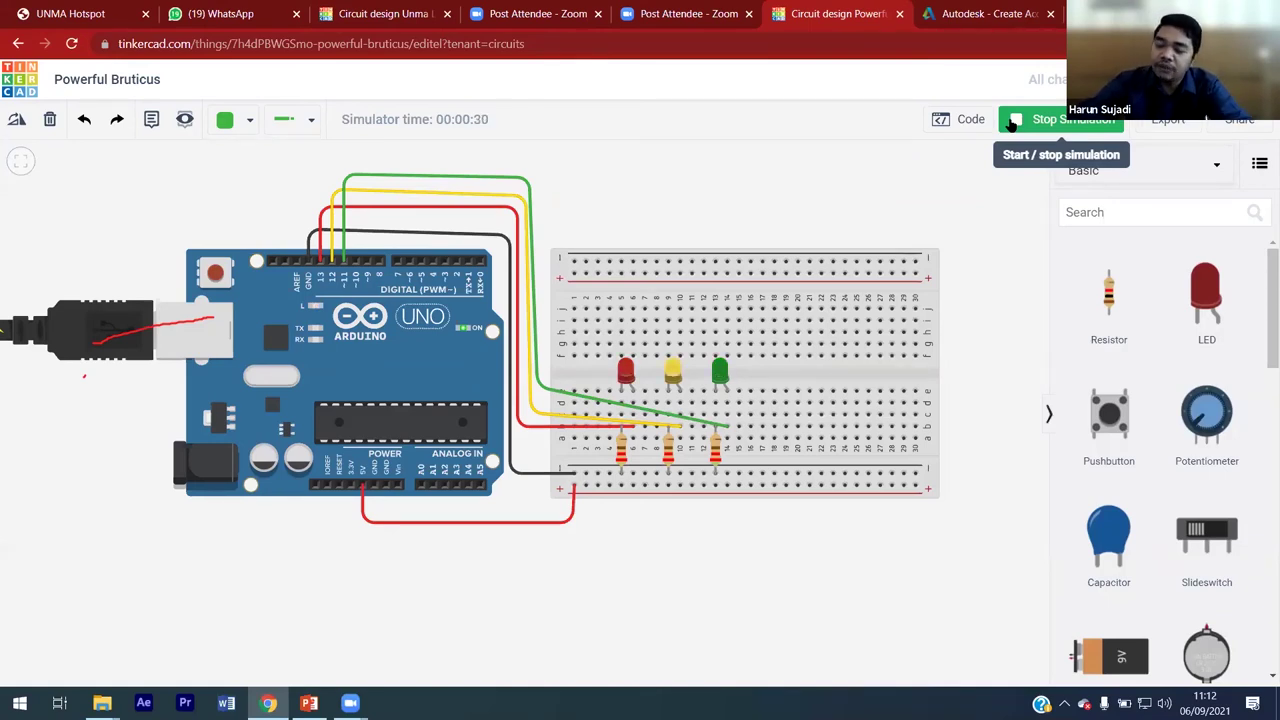
click(1060, 119)
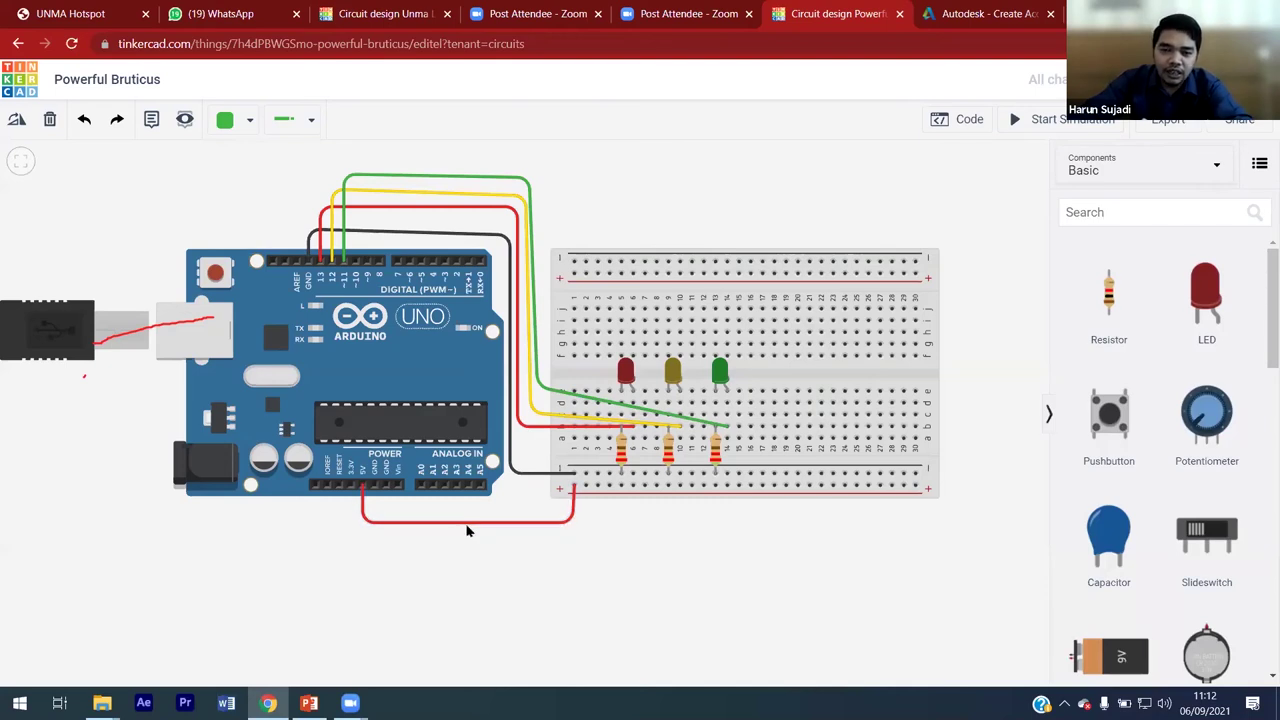
Step: Reroute the green, yellow and red signal wires so they run diagonally across the Arduino board to the breadboard
click(500, 181)
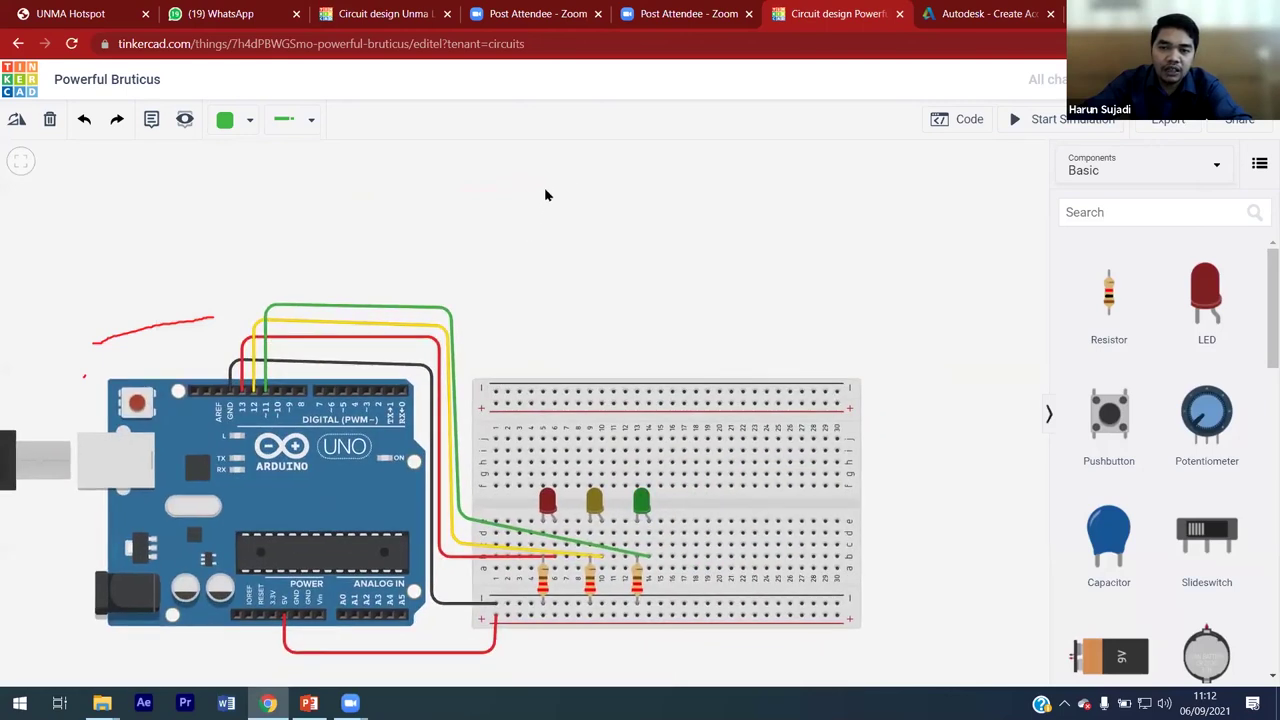
click(552, 190)
drag(574, 187, 450, 370)
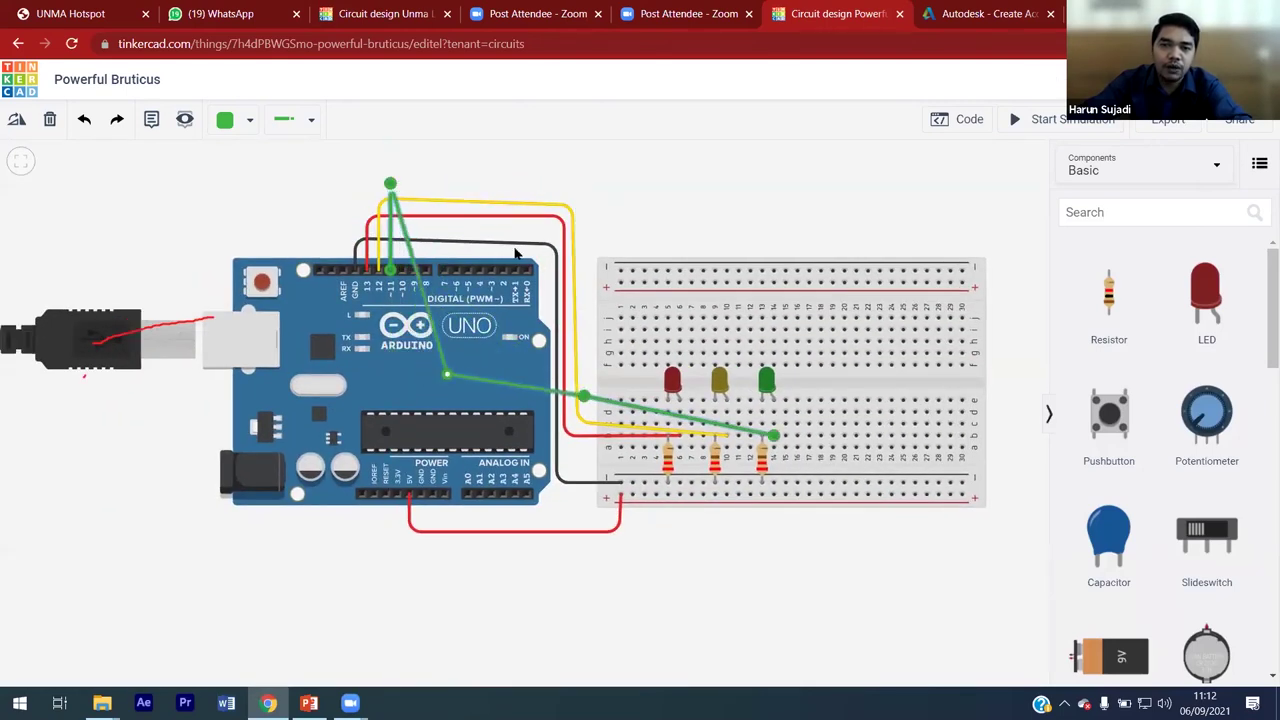
click(562, 210)
click(564, 206)
drag(463, 350, 442, 382)
click(564, 222)
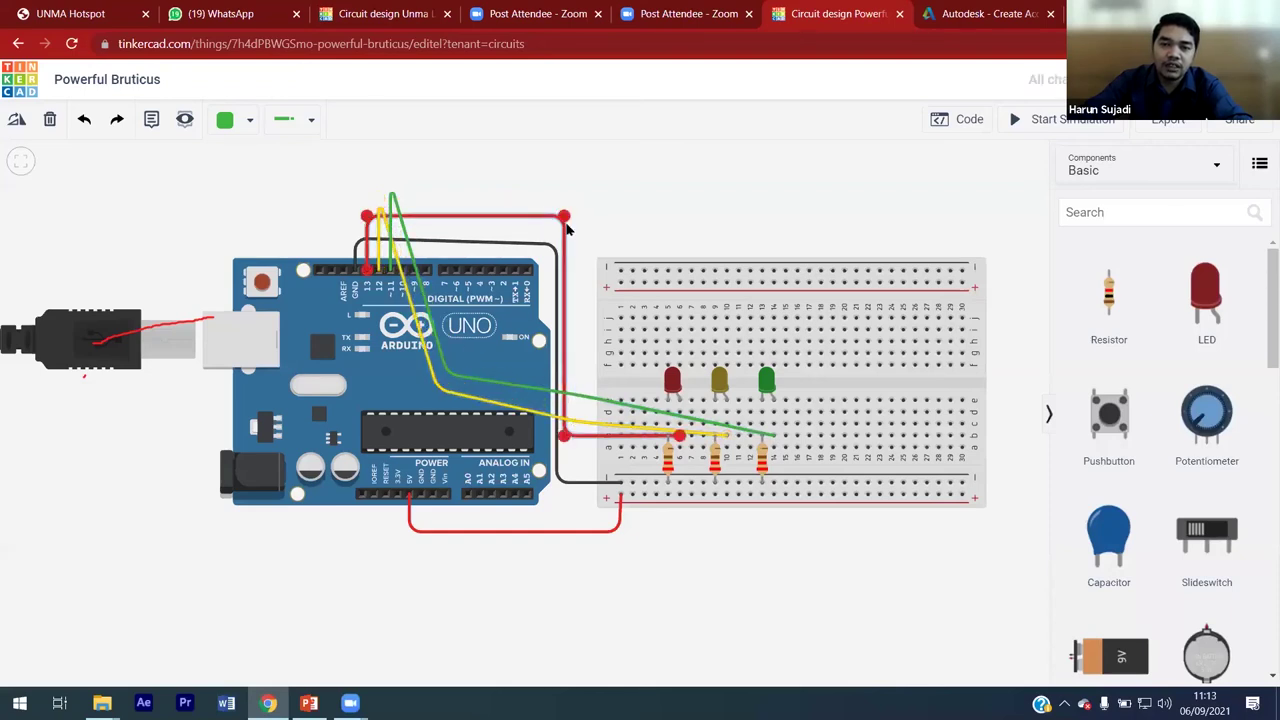
drag(564, 220, 420, 400)
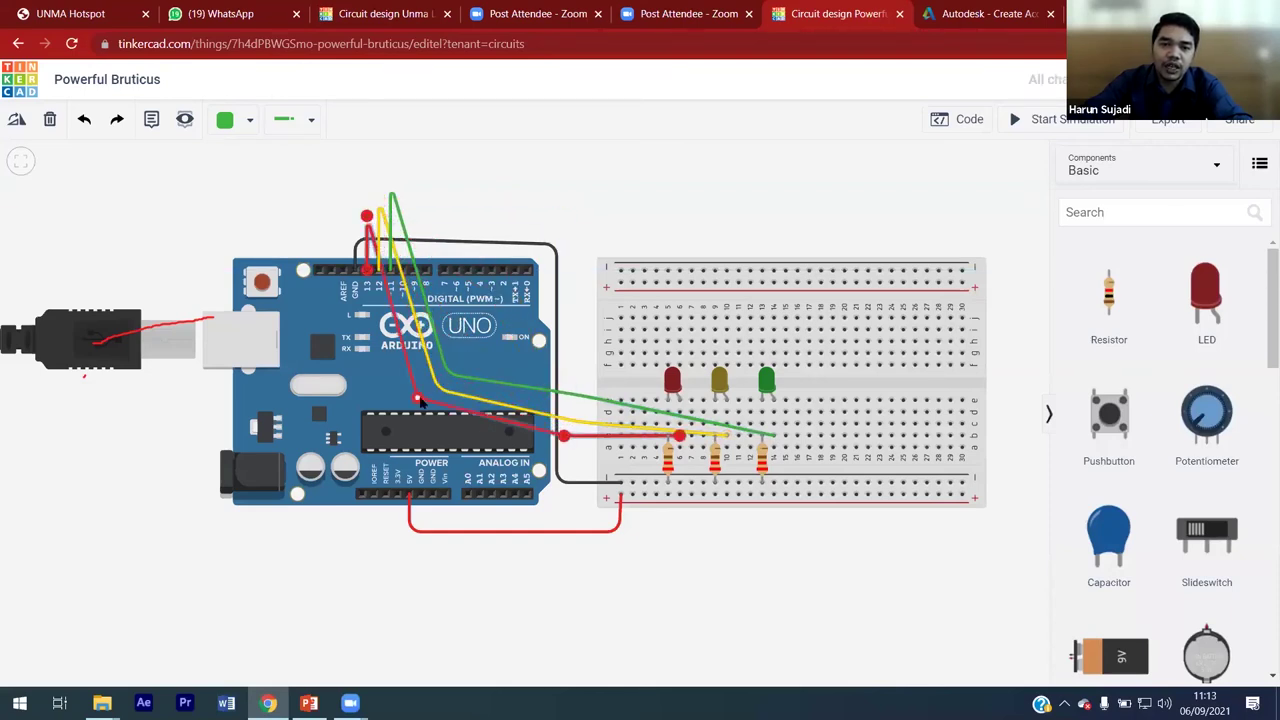
Step: Reroute the black GND wire down across the Arduino and below it to the breadboard's negative rail, and test-run the simulation
drag(555, 246, 344, 550)
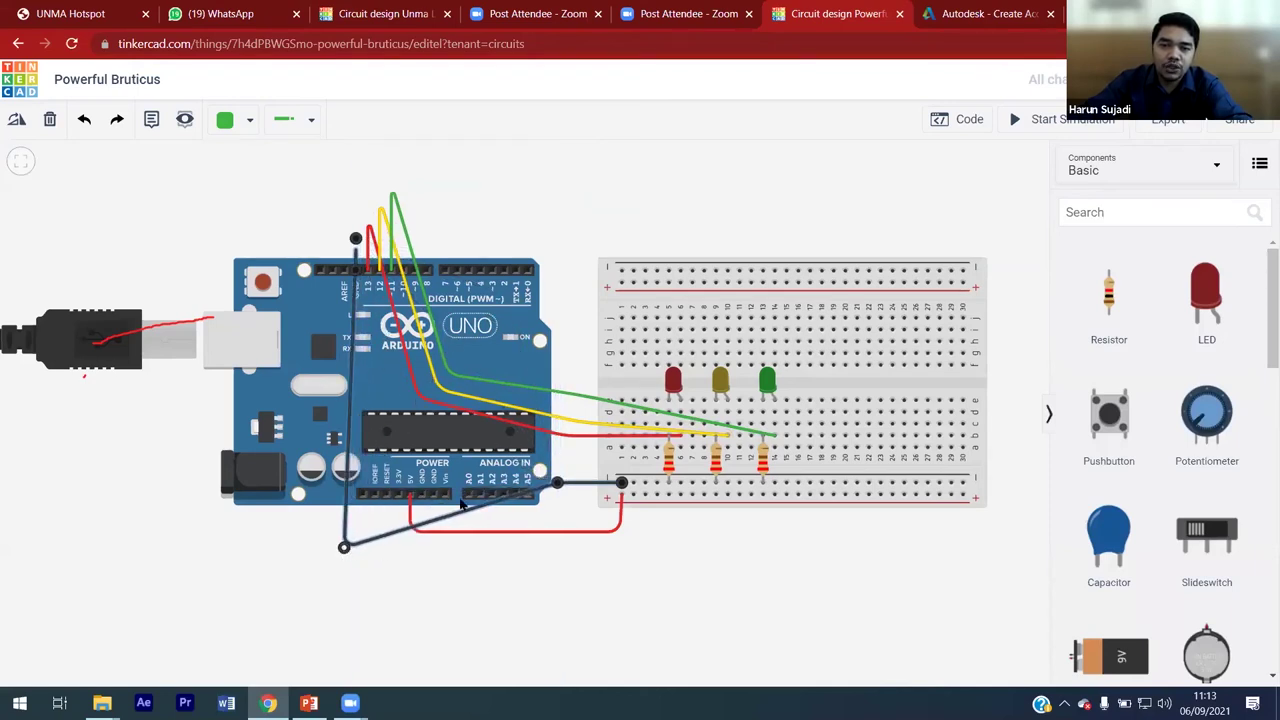
drag(557, 483, 548, 553)
click(620, 548)
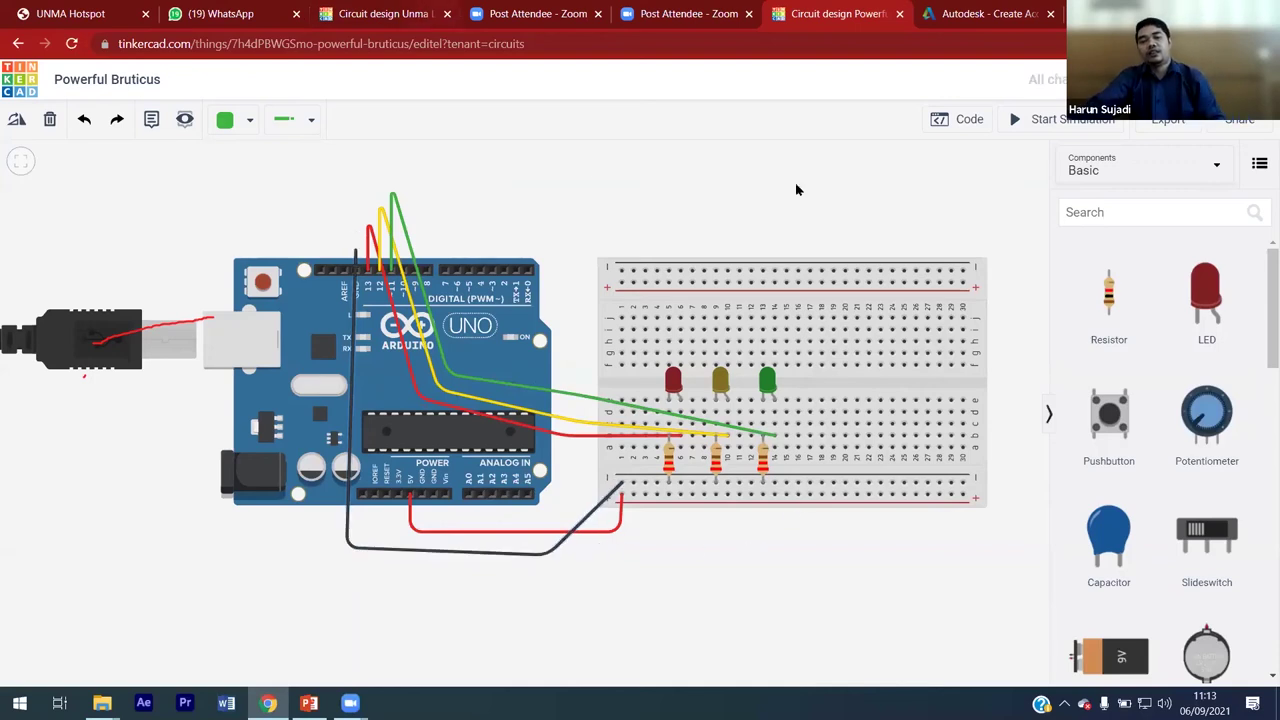
click(1038, 120)
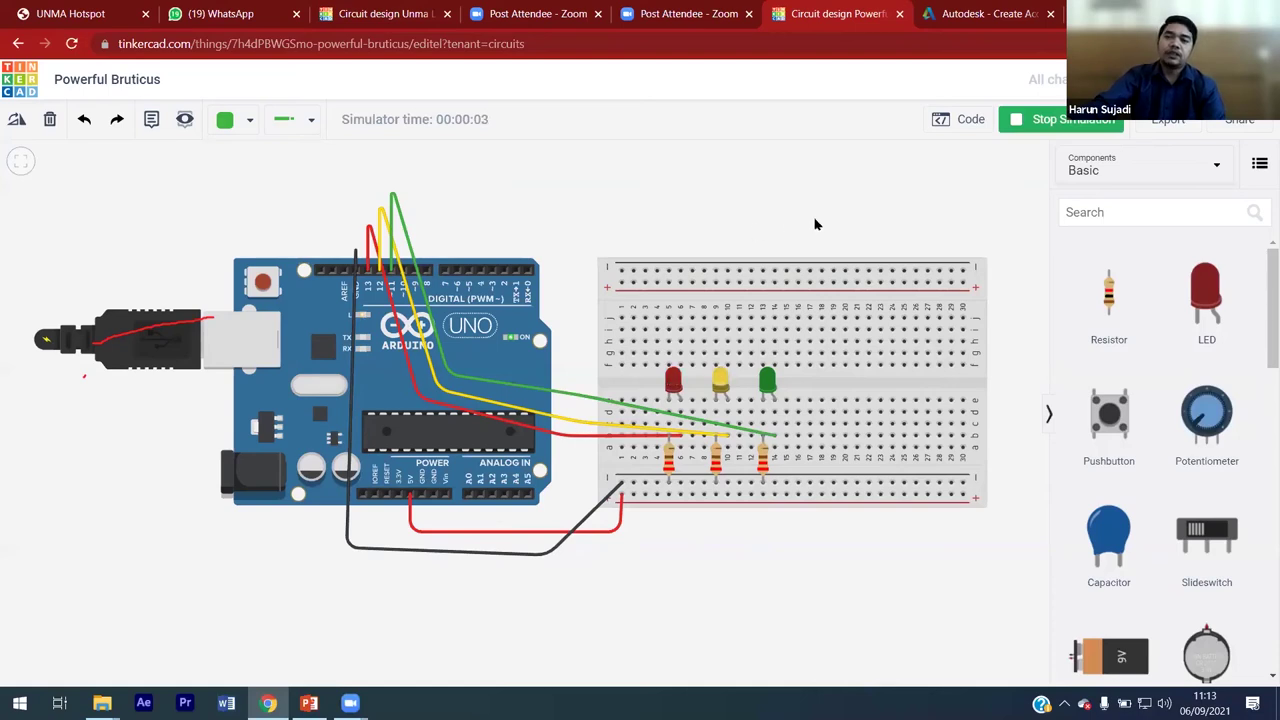
click(1024, 126)
Step: Change pin 11 to pin 10 in all three groups of set pin blocks in the code
click(956, 121)
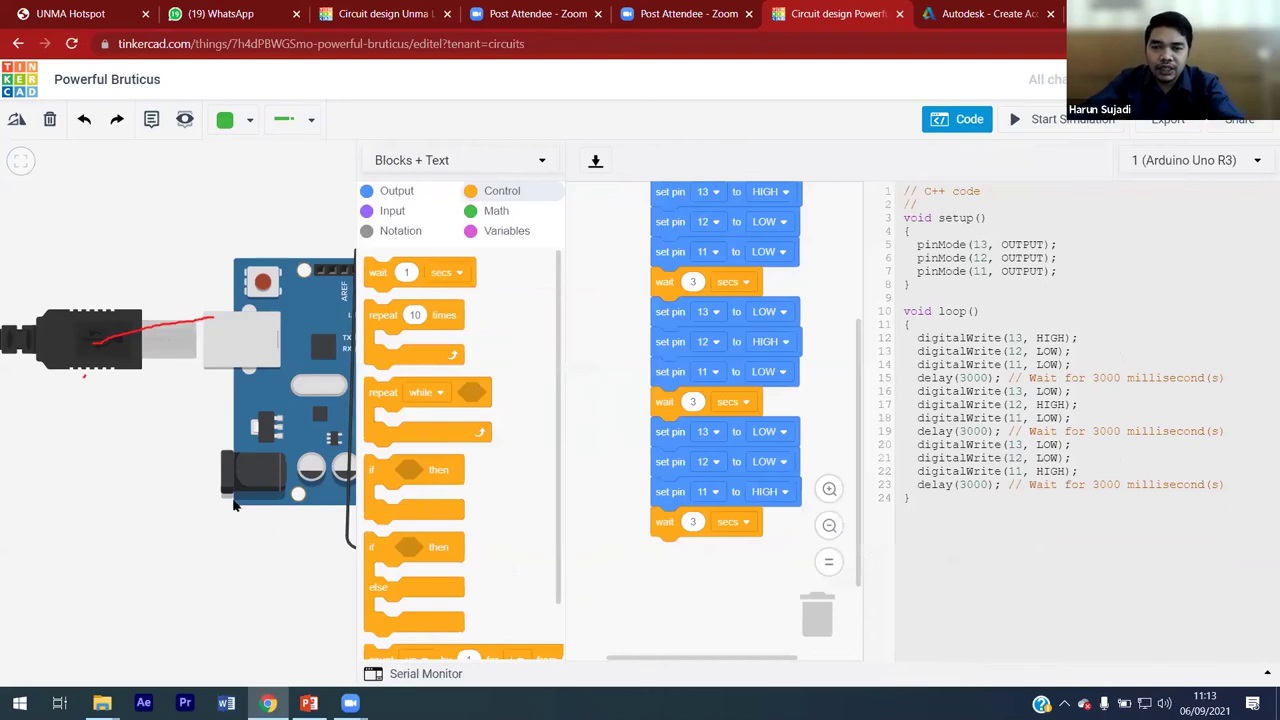
scroll(828, 408, up, 3)
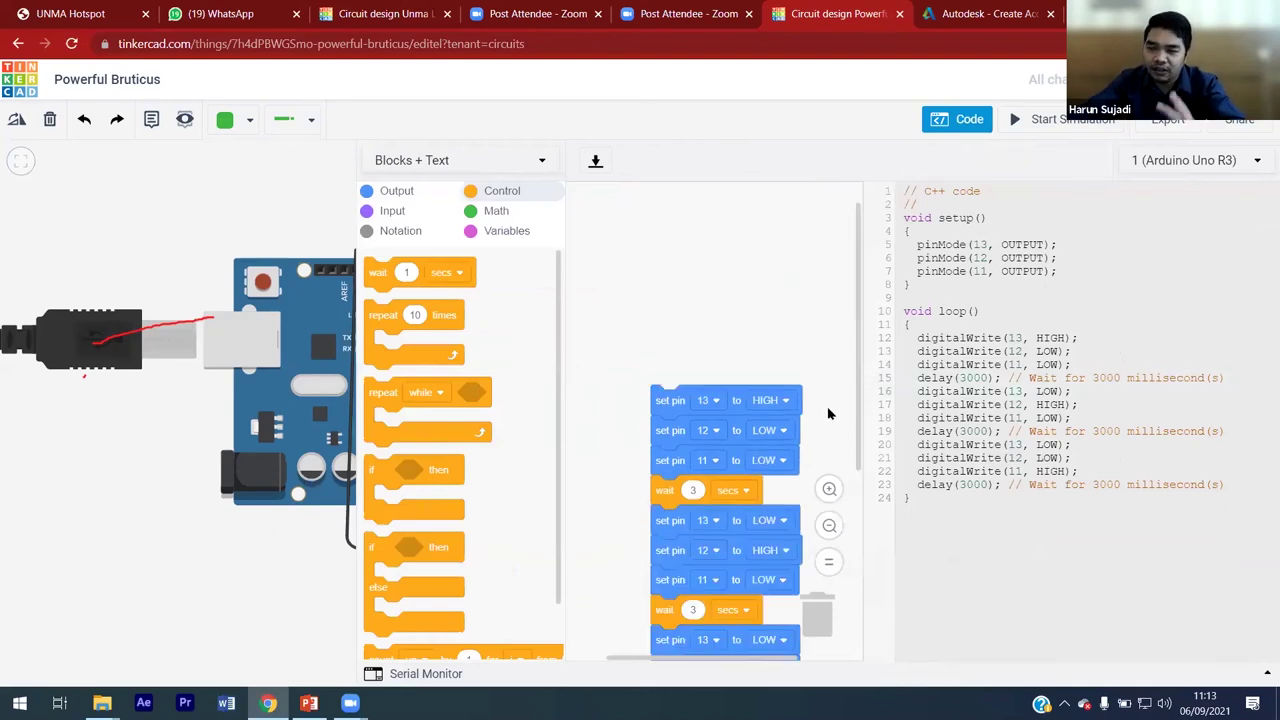
scroll(827, 406, down, 2)
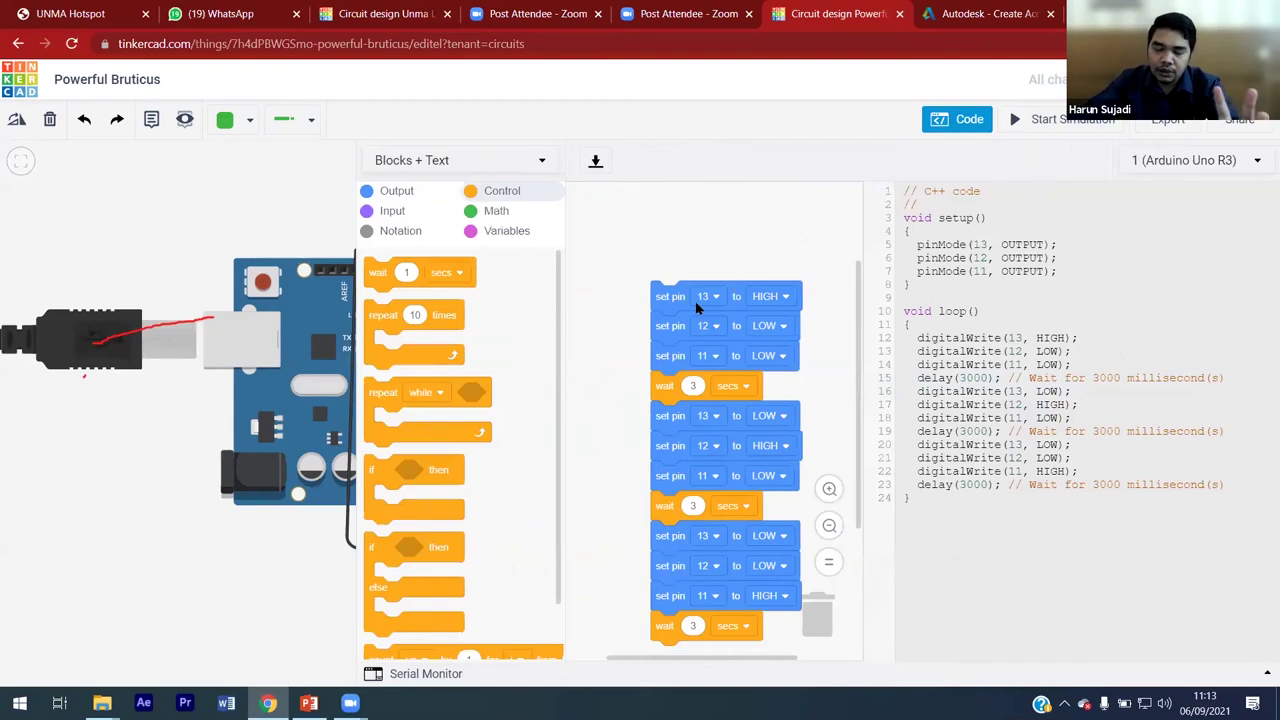
click(714, 356)
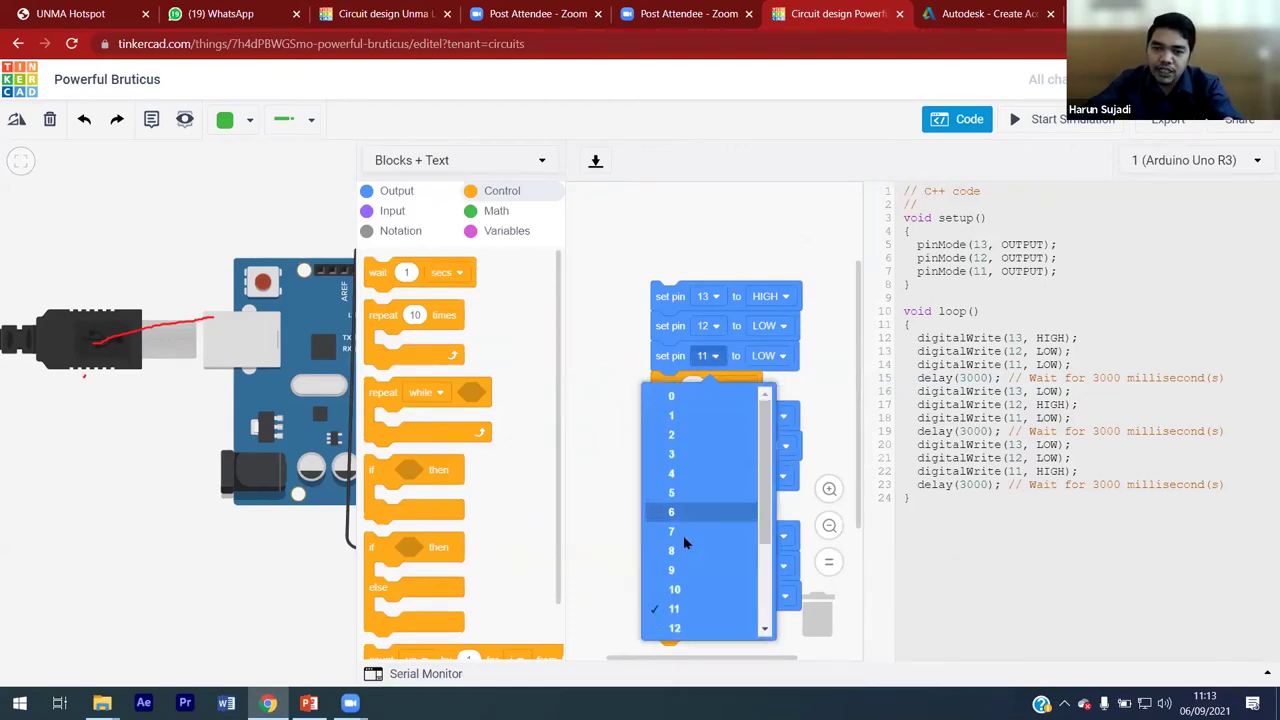
click(684, 591)
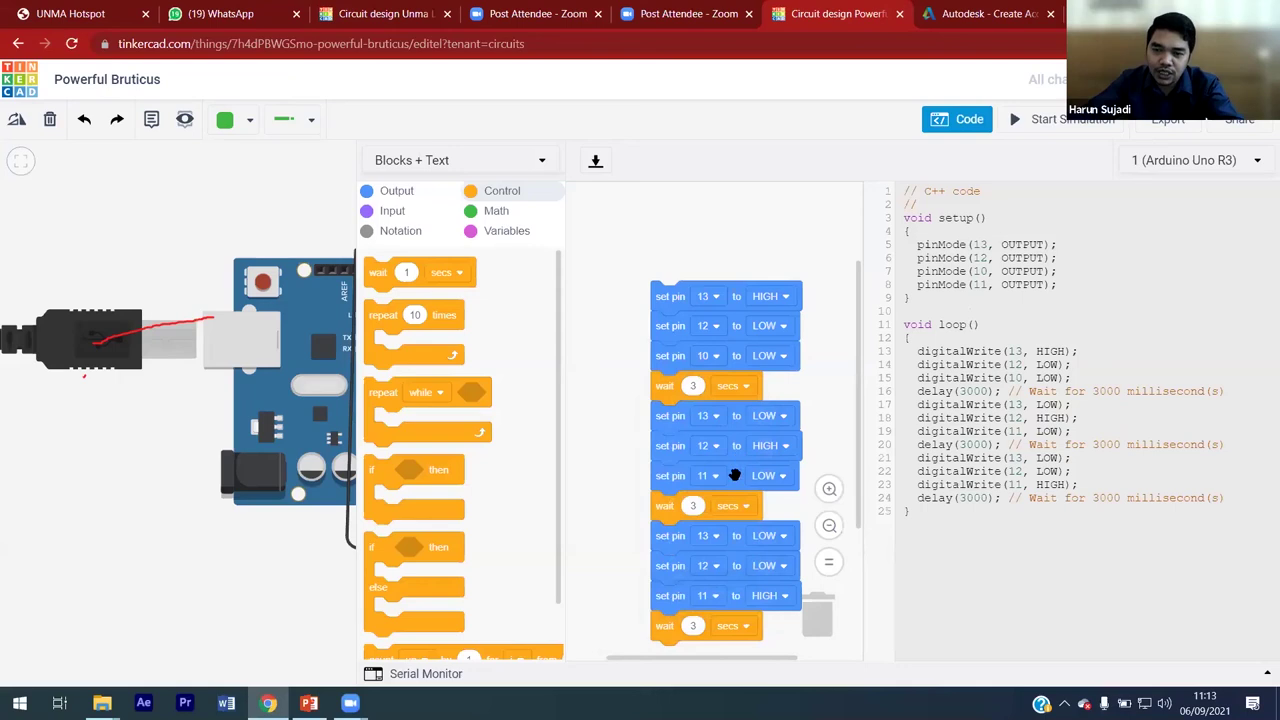
click(716, 476)
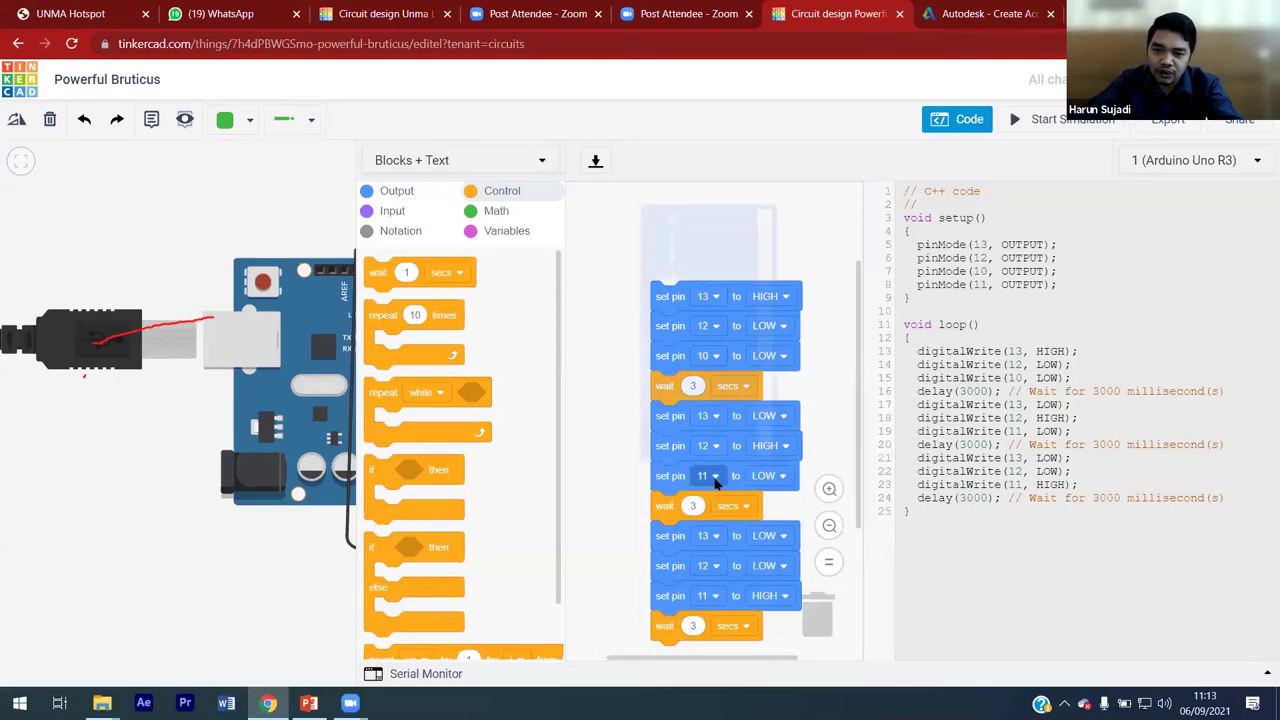
click(697, 403)
scroll(716, 495, down, 1)
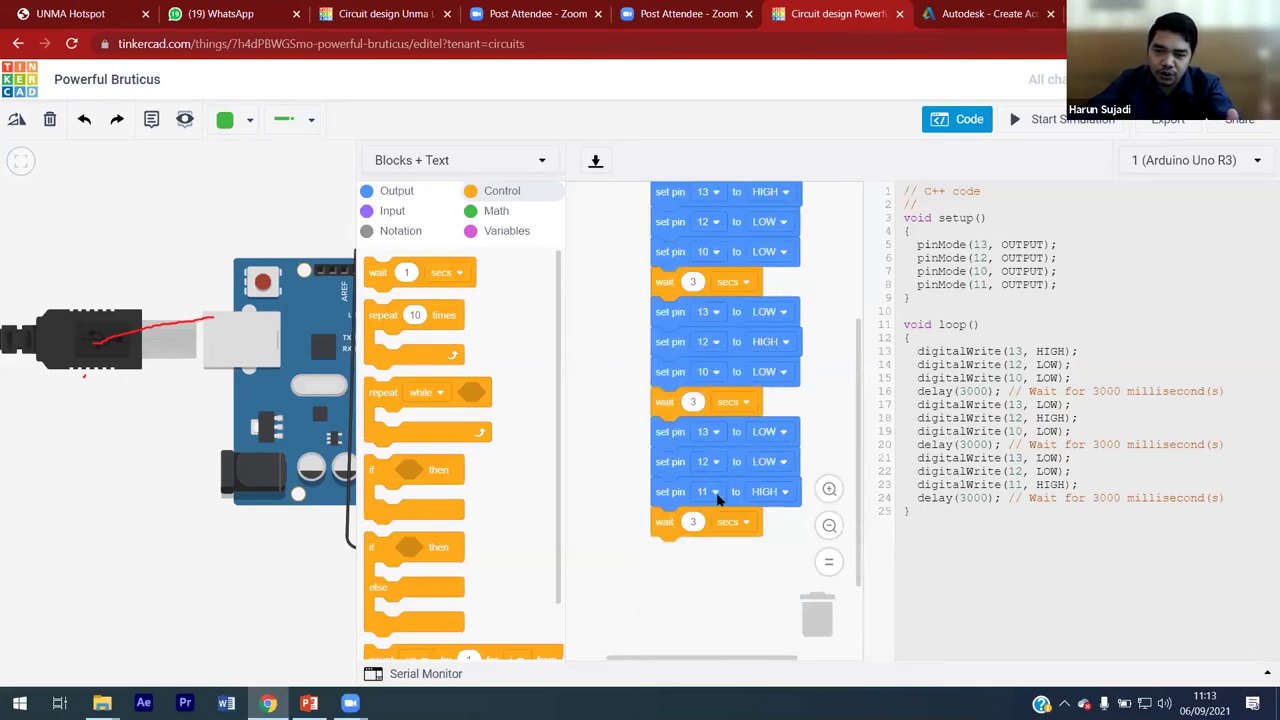
click(716, 490)
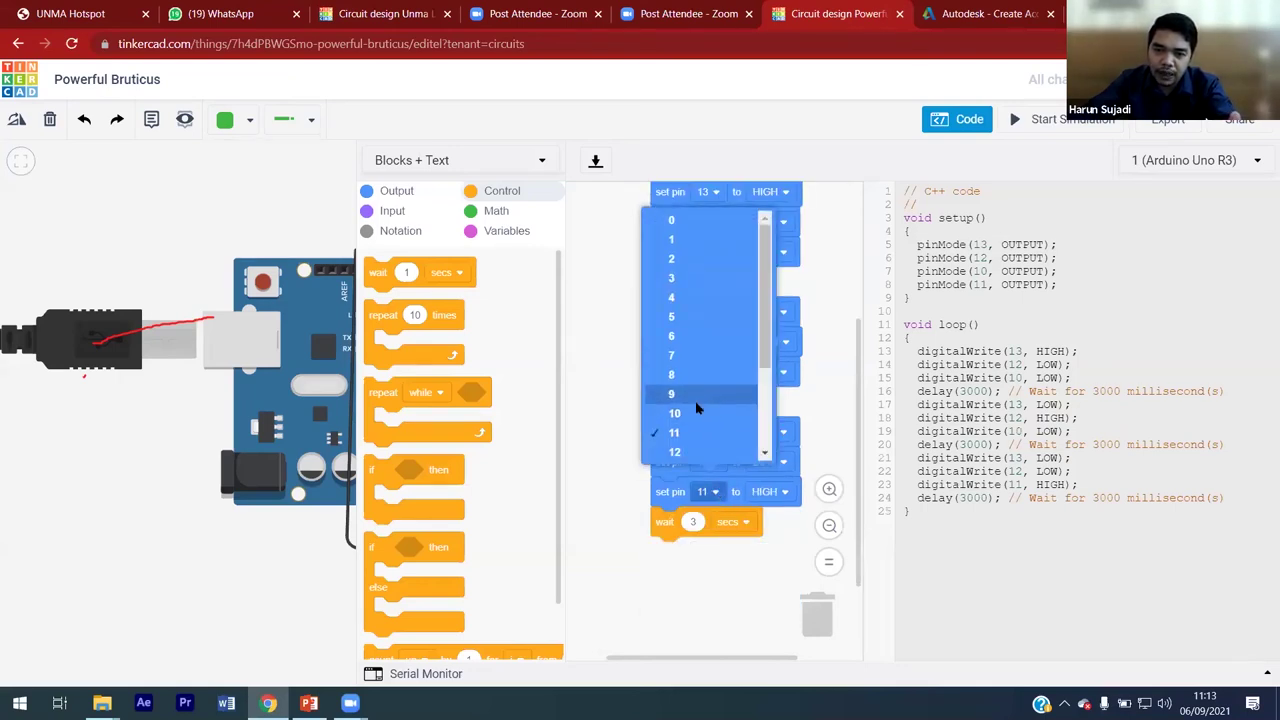
click(706, 420)
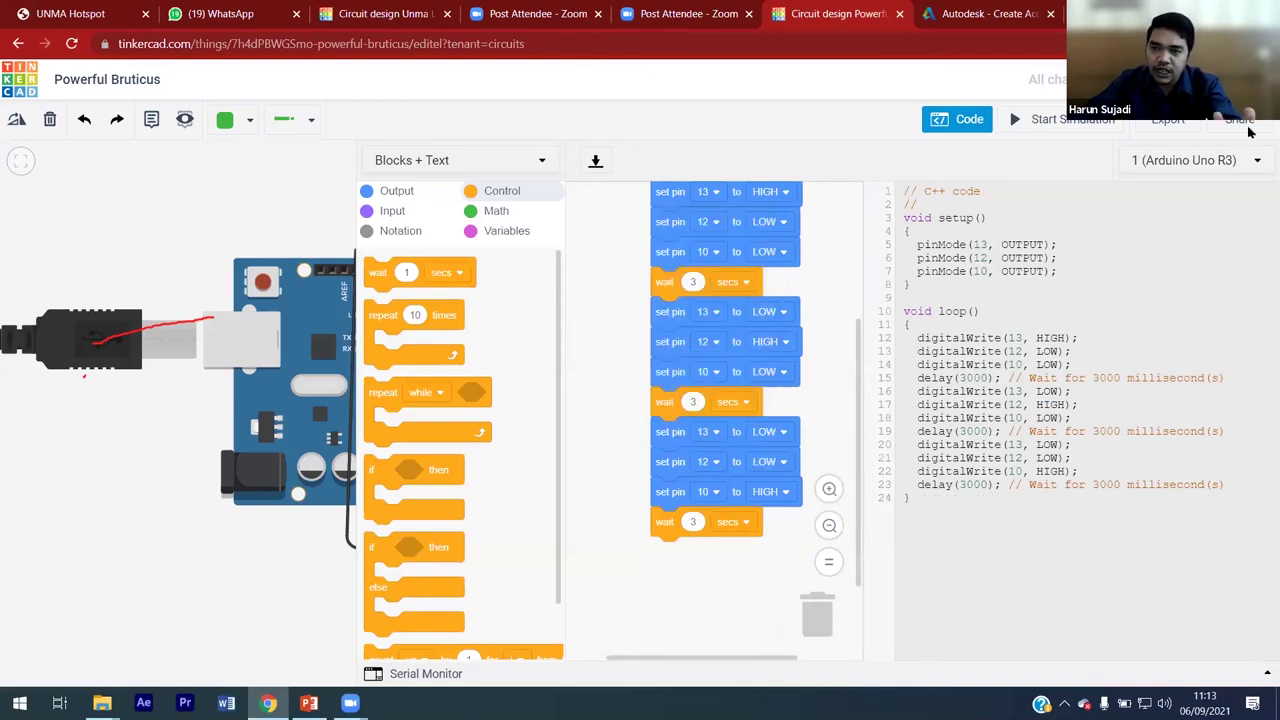
Step: Close the code editor and run the simulation to check the LEDs with pin 10 in the program
click(955, 122)
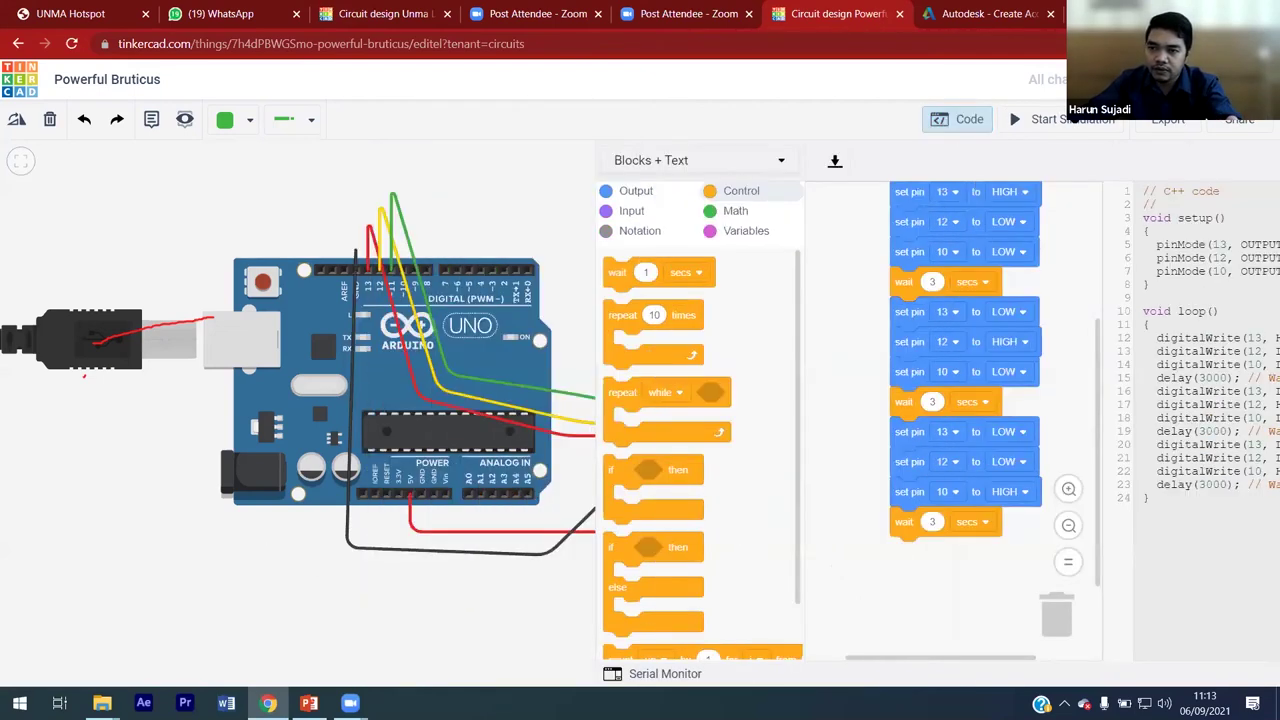
click(1075, 119)
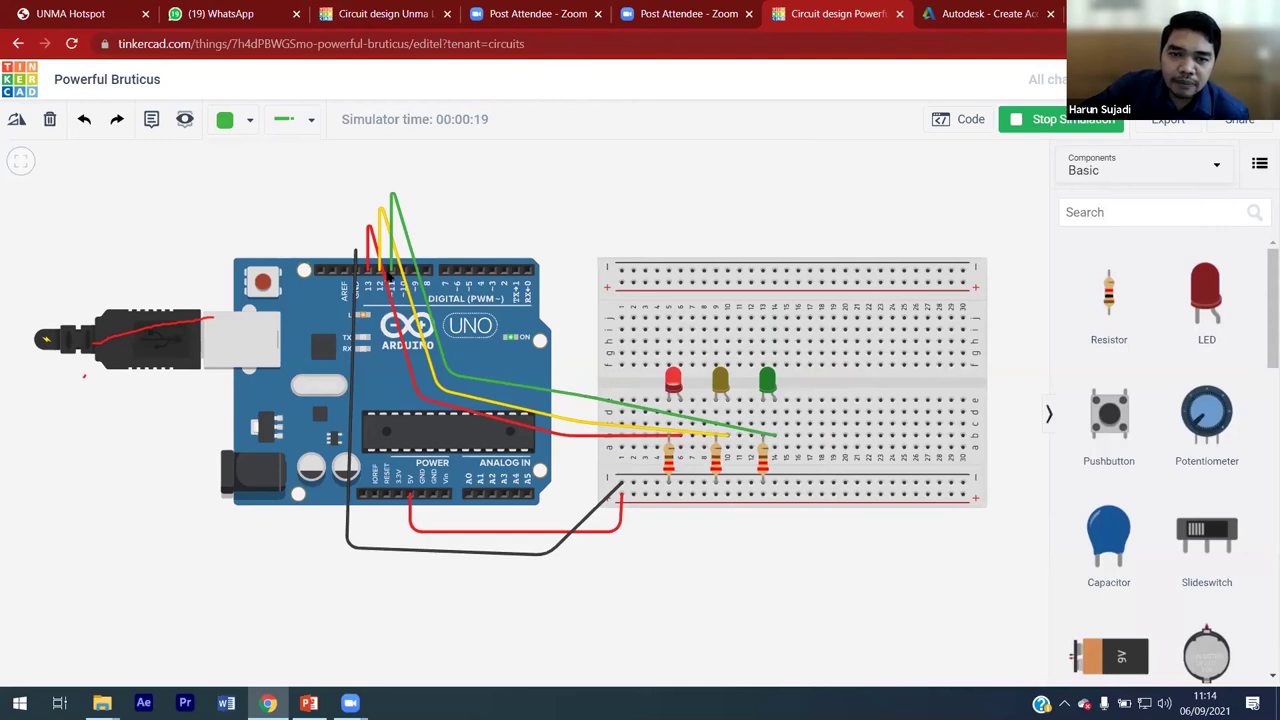
Step: Stop the simulation, change pin 10 to pin 11 in all three groups of set pin blocks, and run the simulation again
click(391, 203)
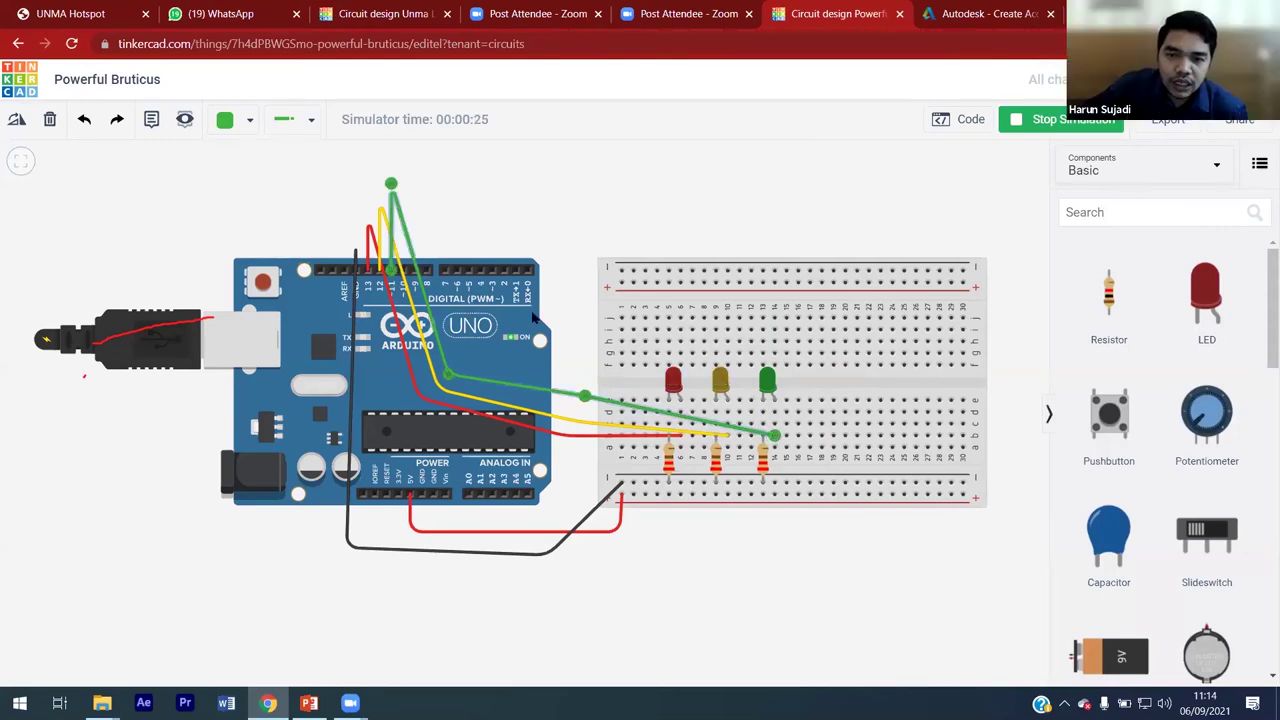
click(1050, 119)
click(969, 120)
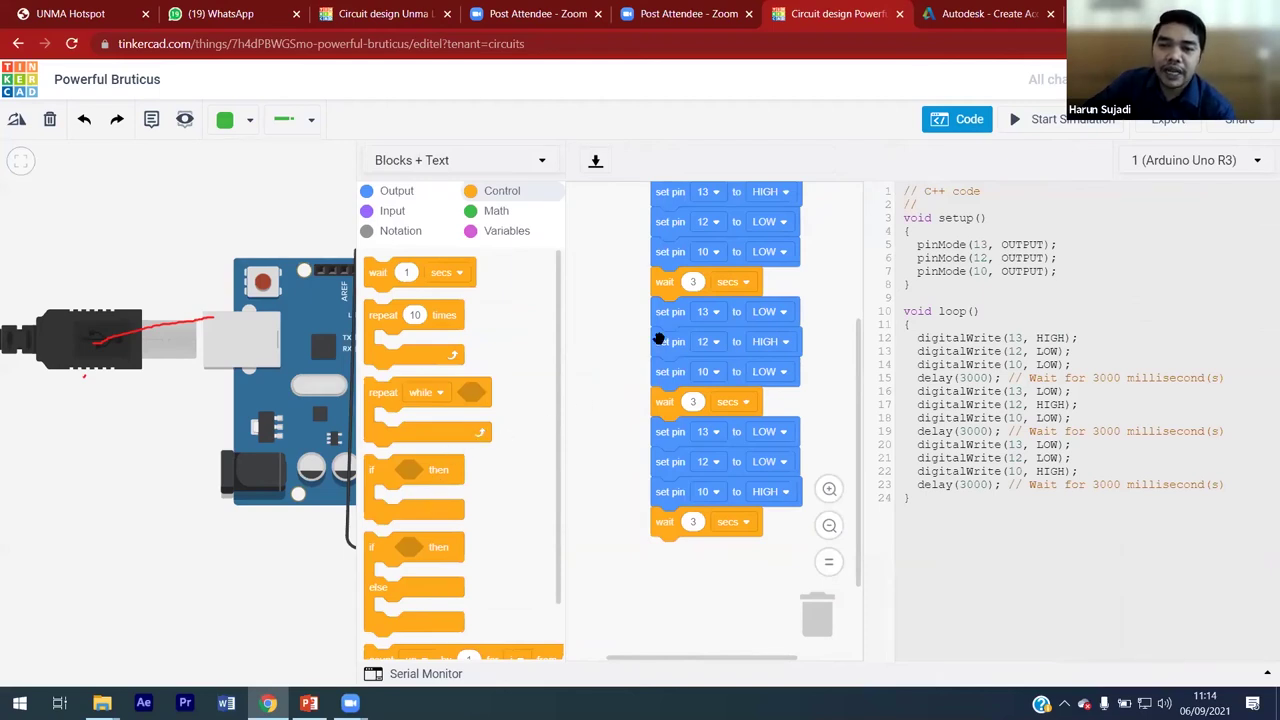
click(714, 252)
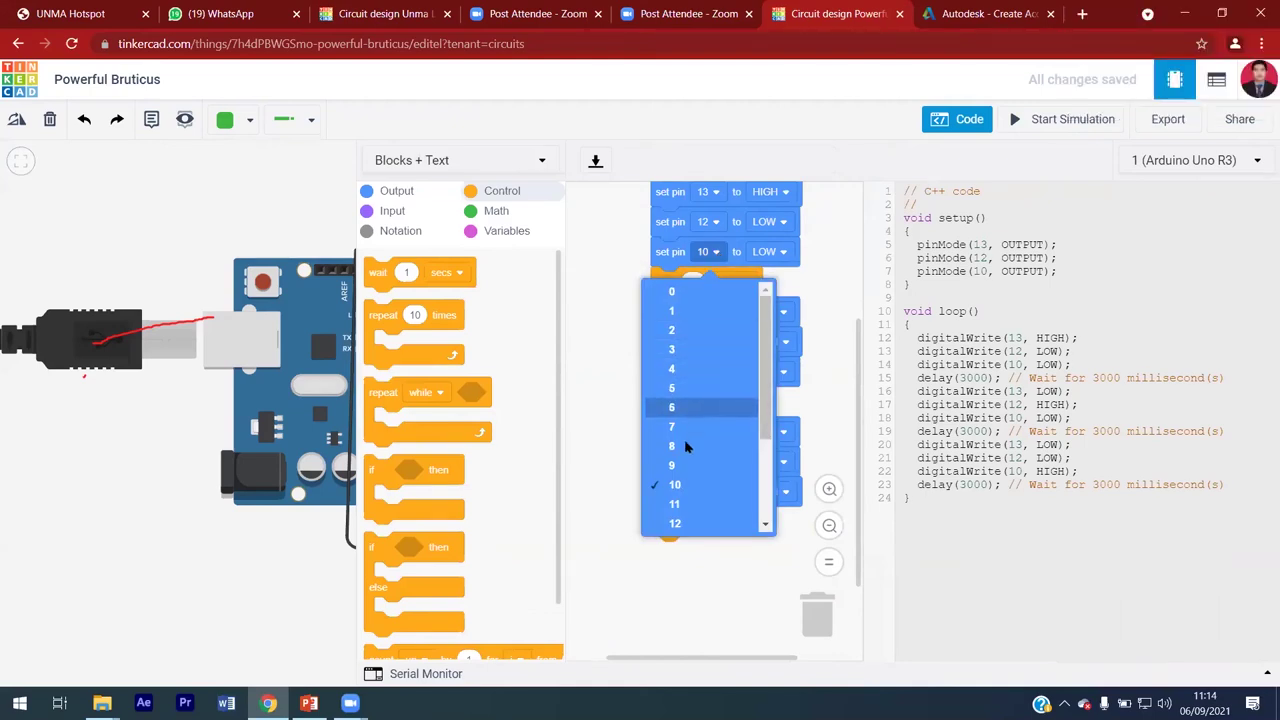
click(674, 505)
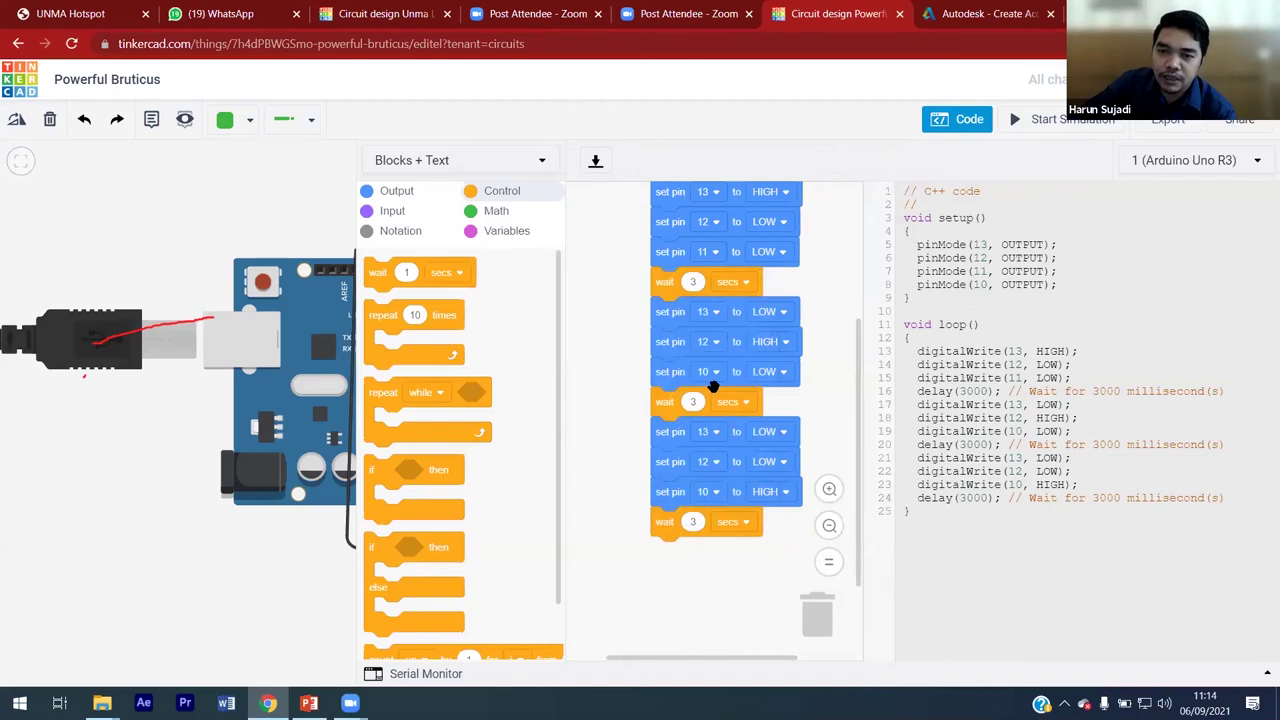
click(720, 376)
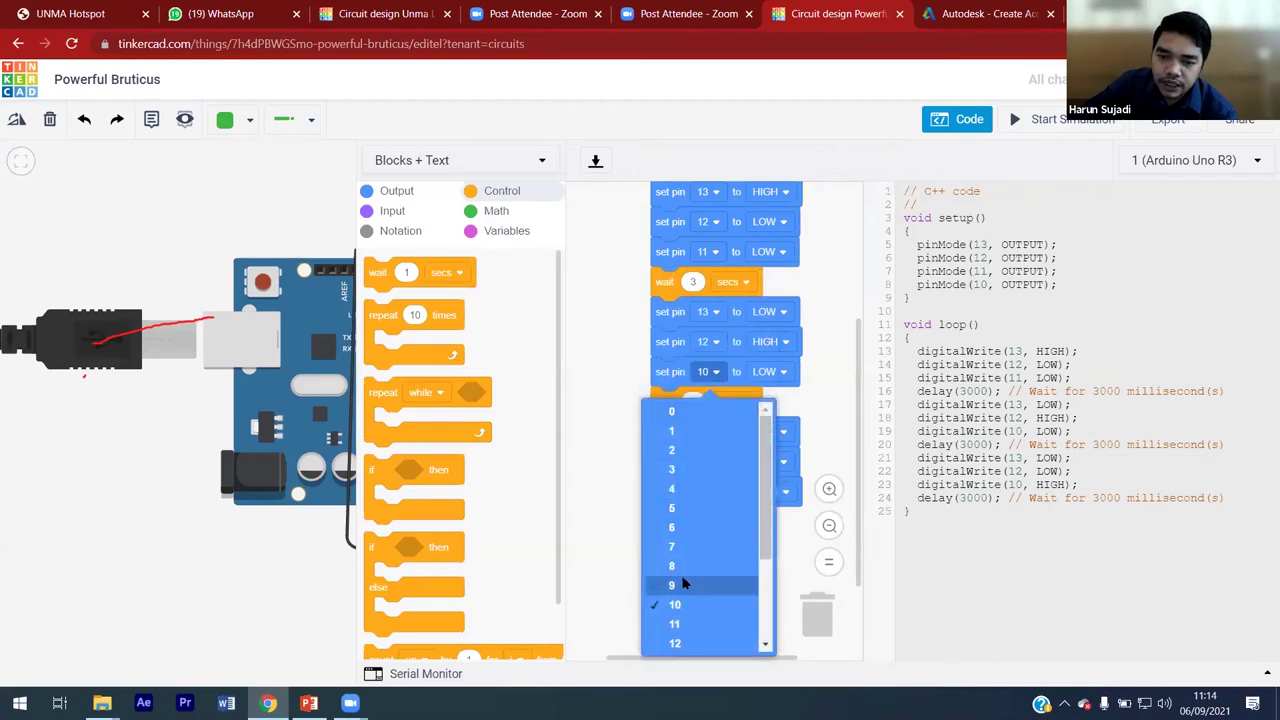
click(674, 623)
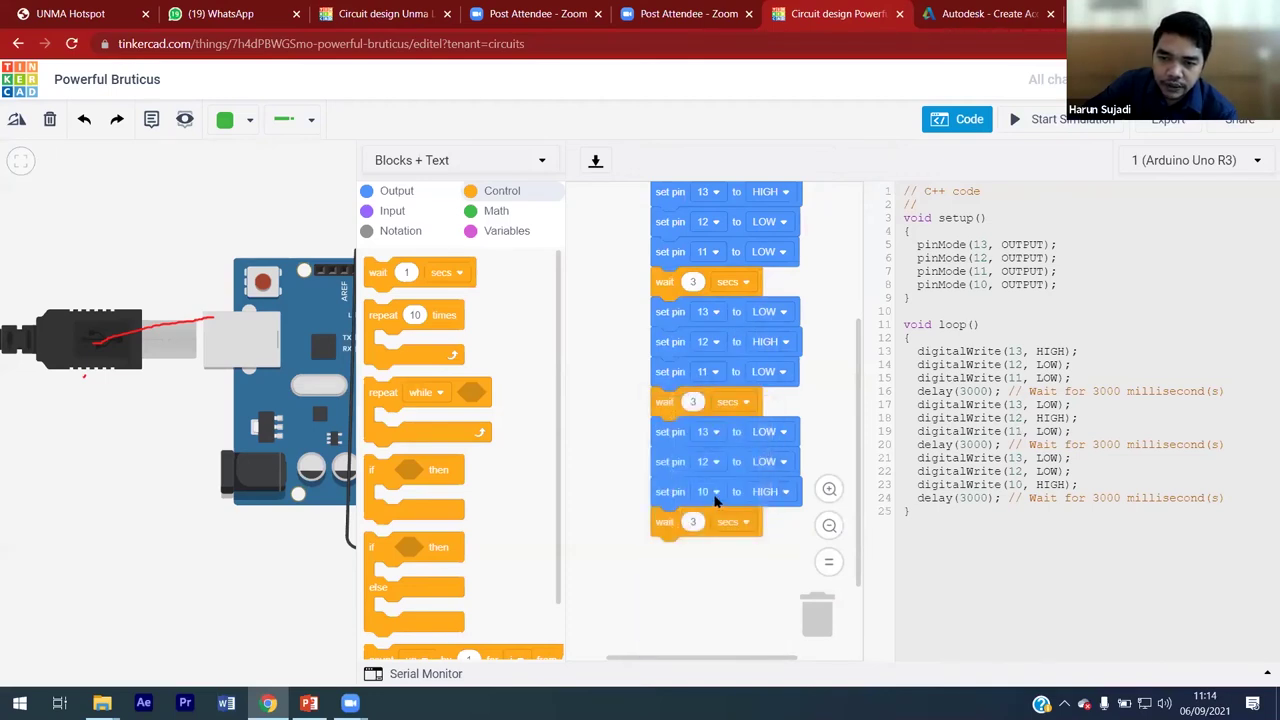
click(715, 496)
click(695, 360)
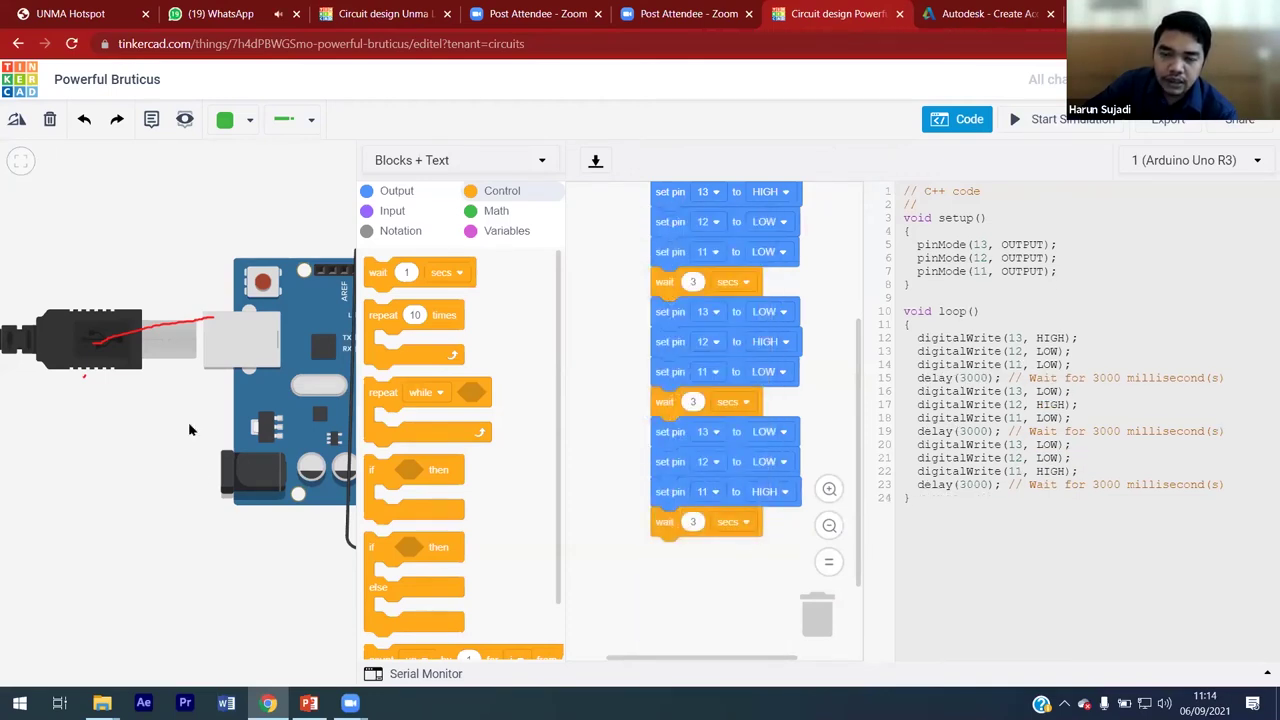
click(957, 119)
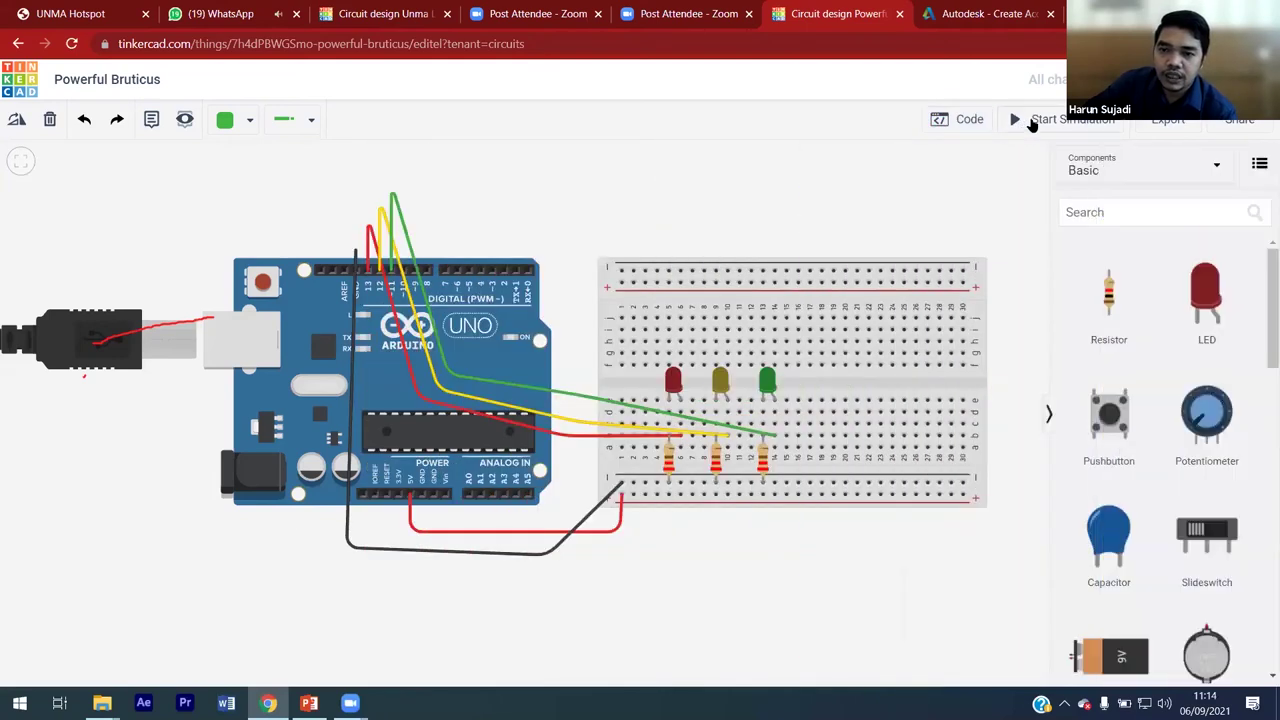
click(1034, 122)
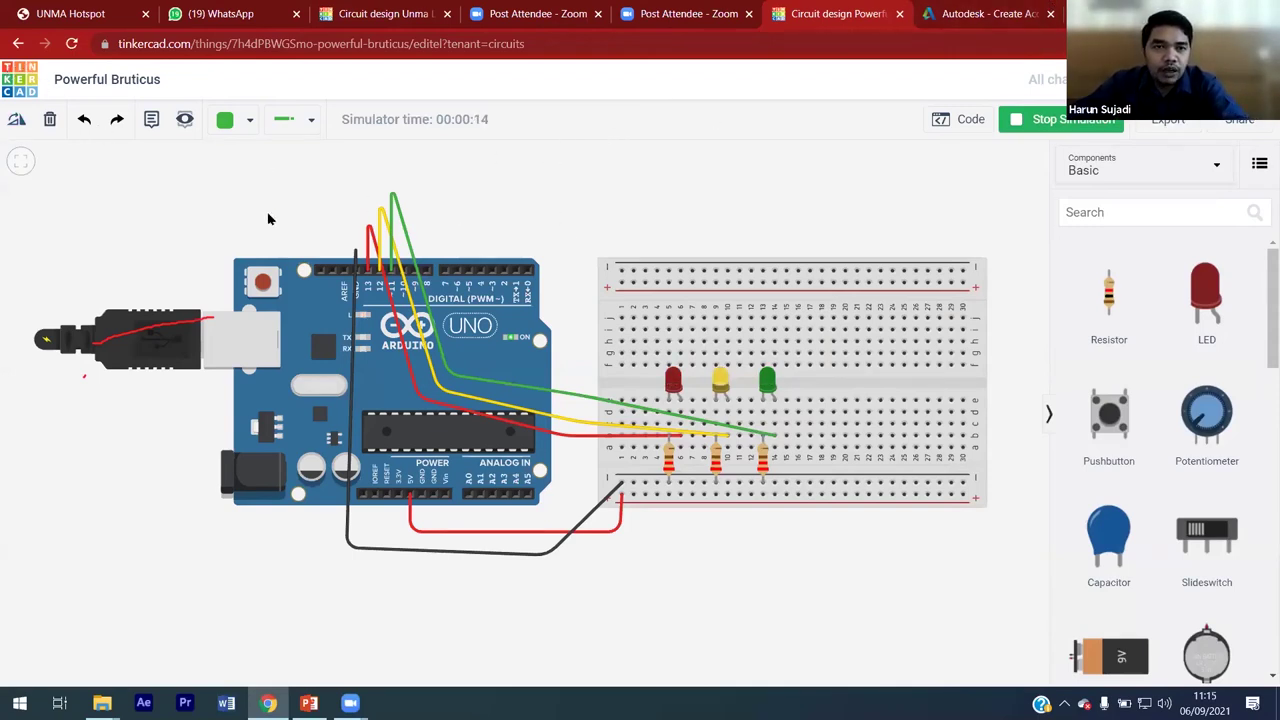
Step: Rename the traffic-light design to "hasil percobaan pertam"
click(137, 80)
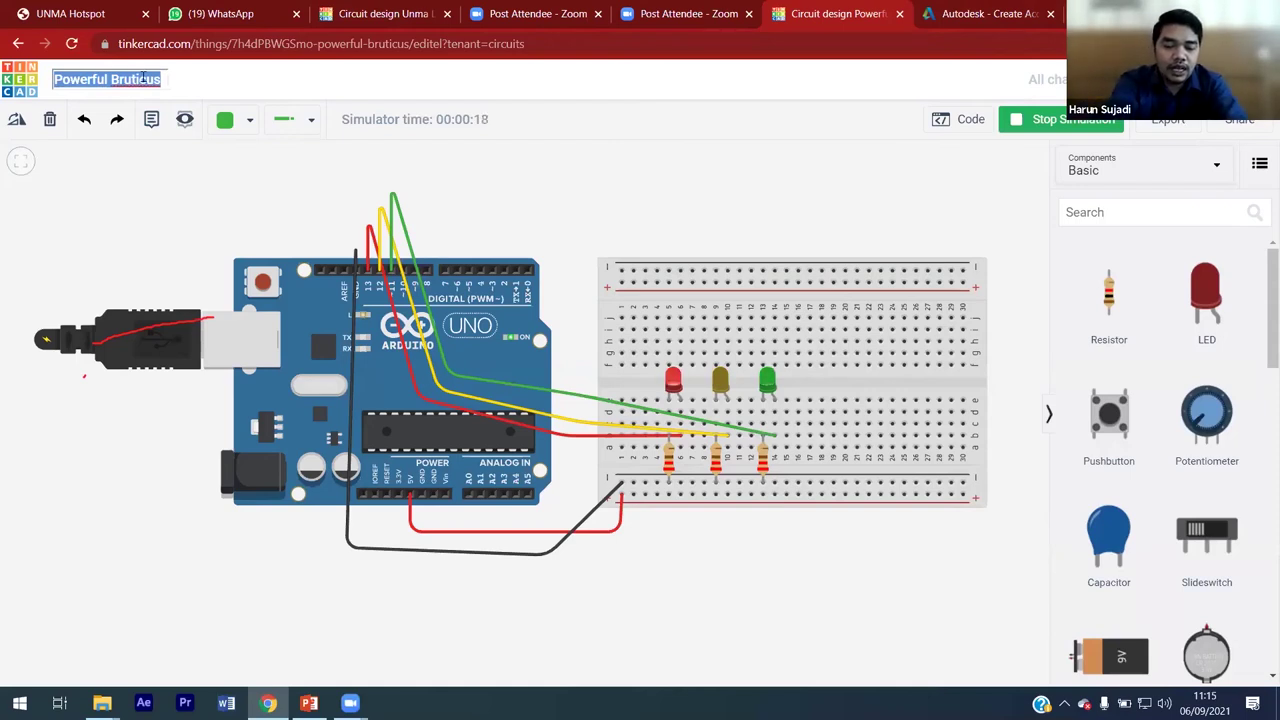
text(hasil per)
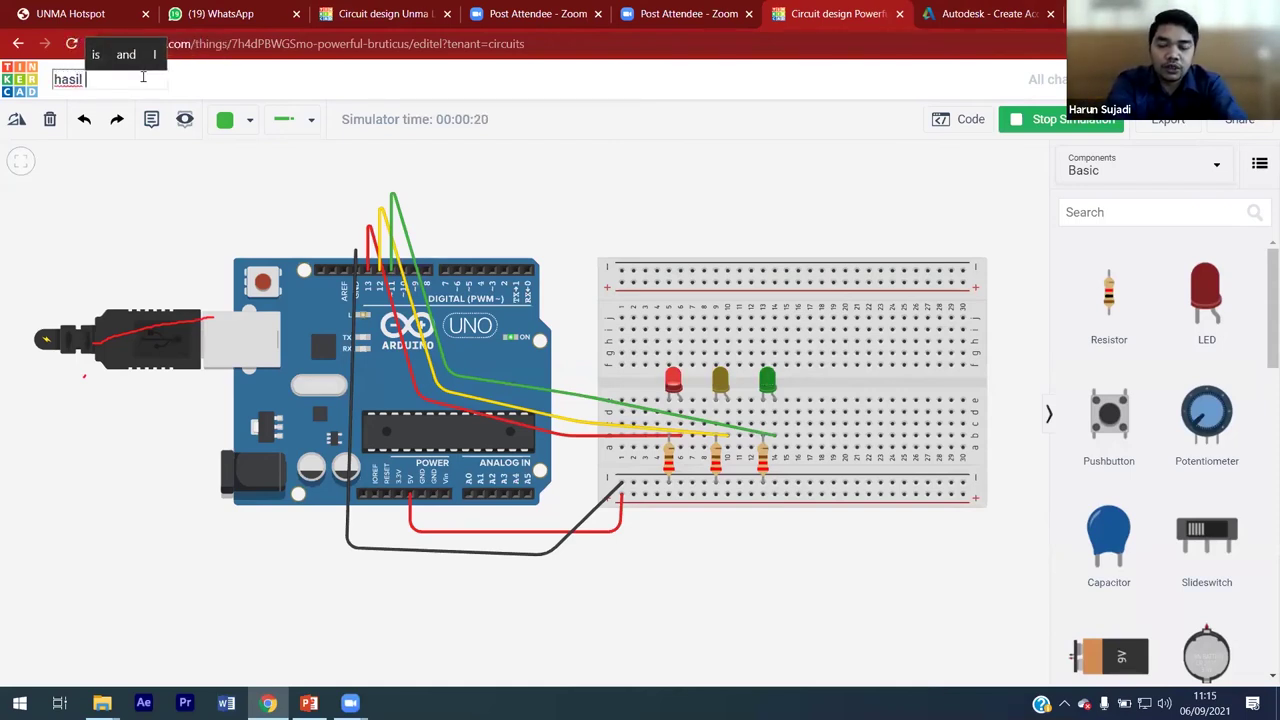
text(coban)
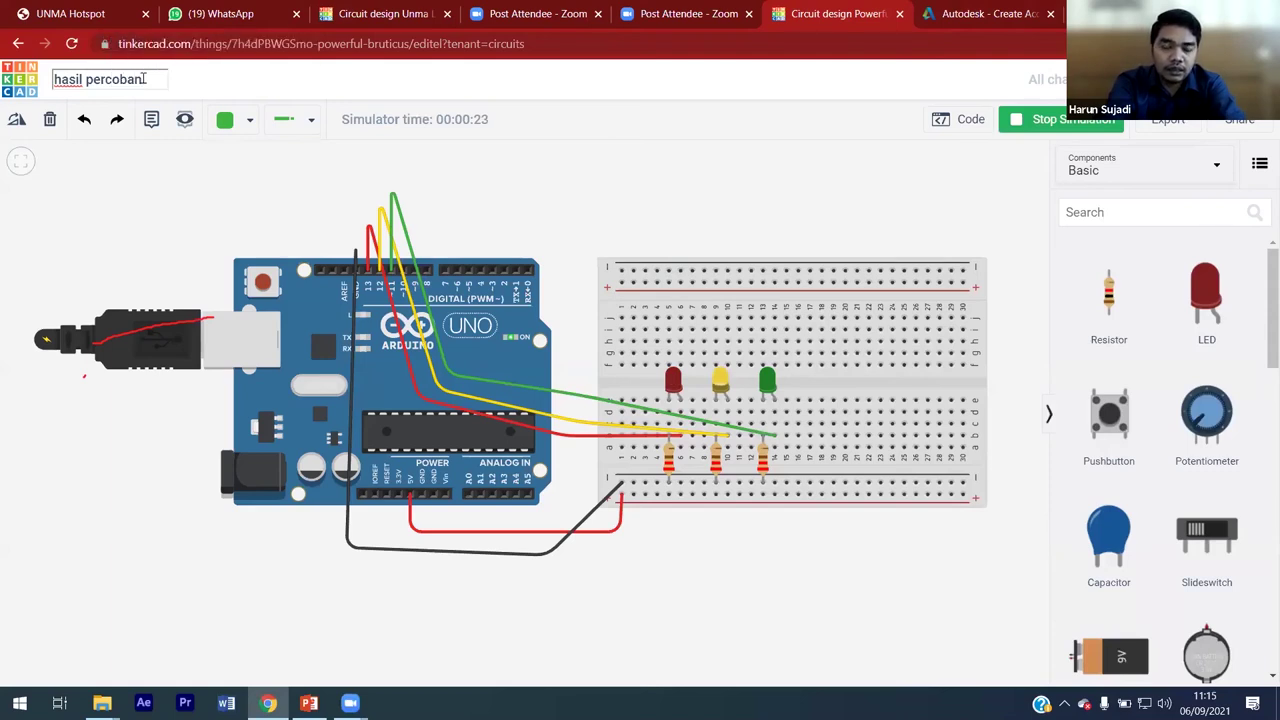
key(BackSpace)
text(an pertam)
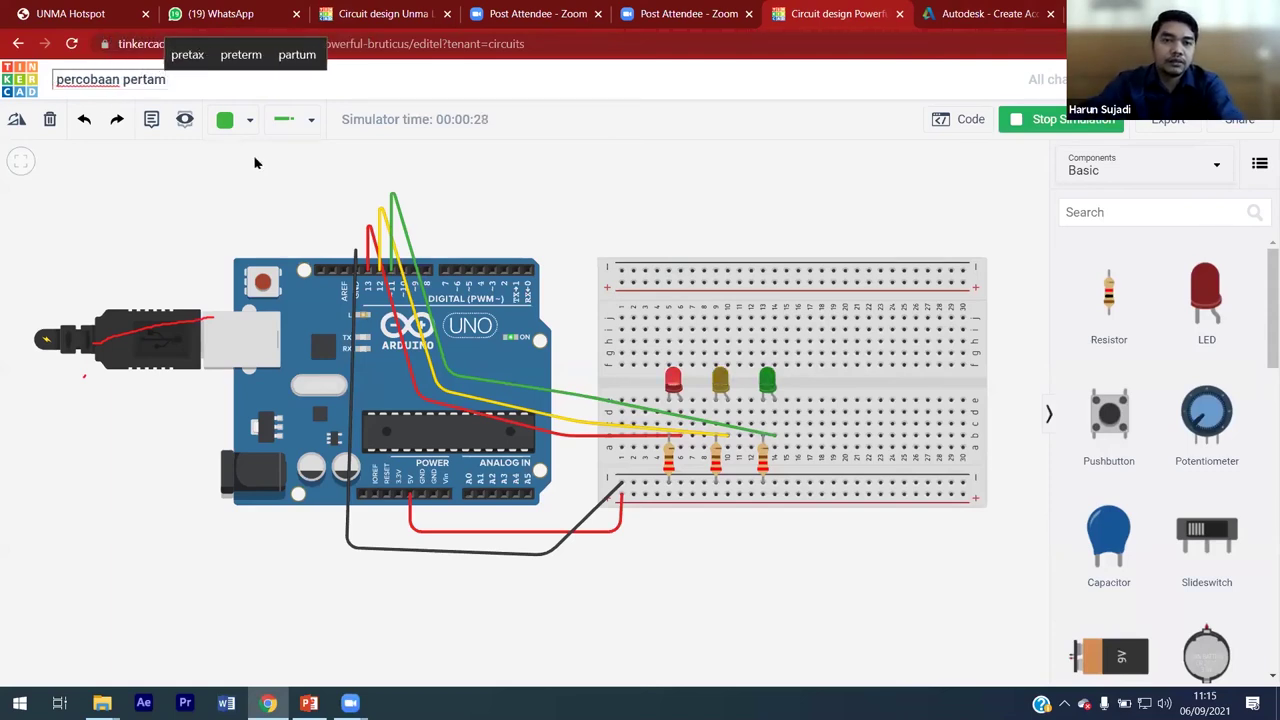
click(111, 232)
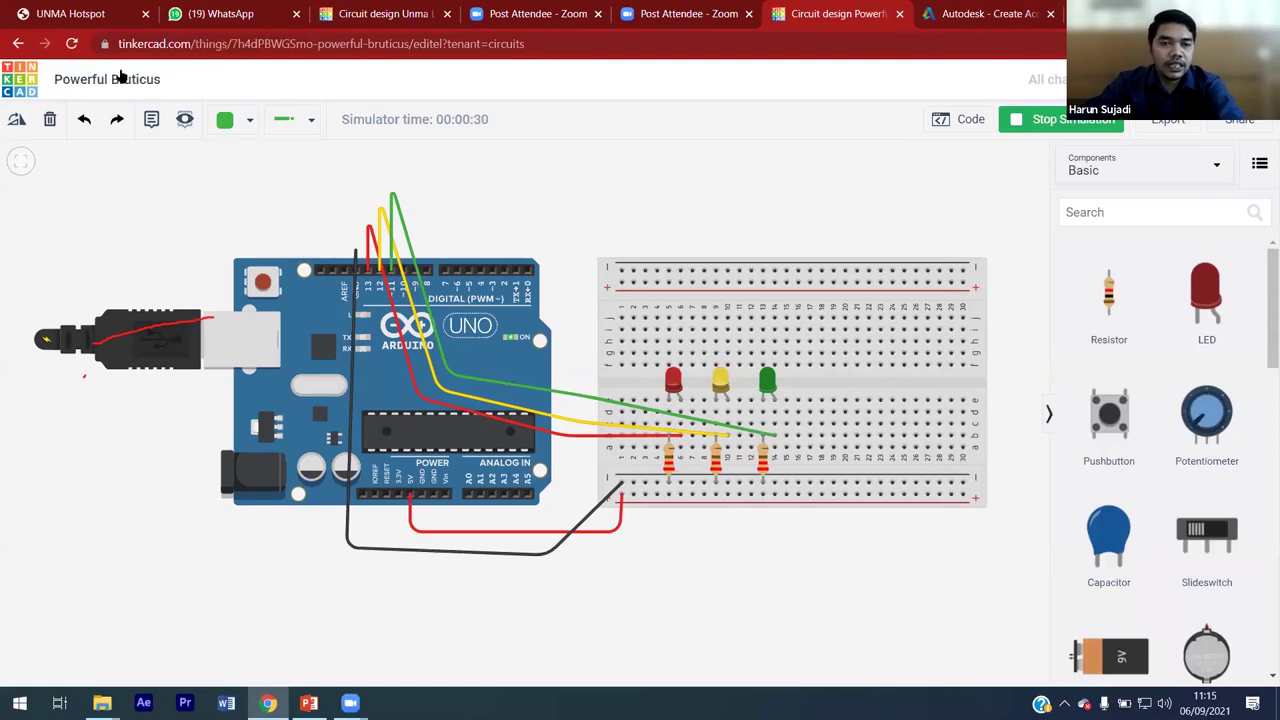
click(117, 82)
click(121, 194)
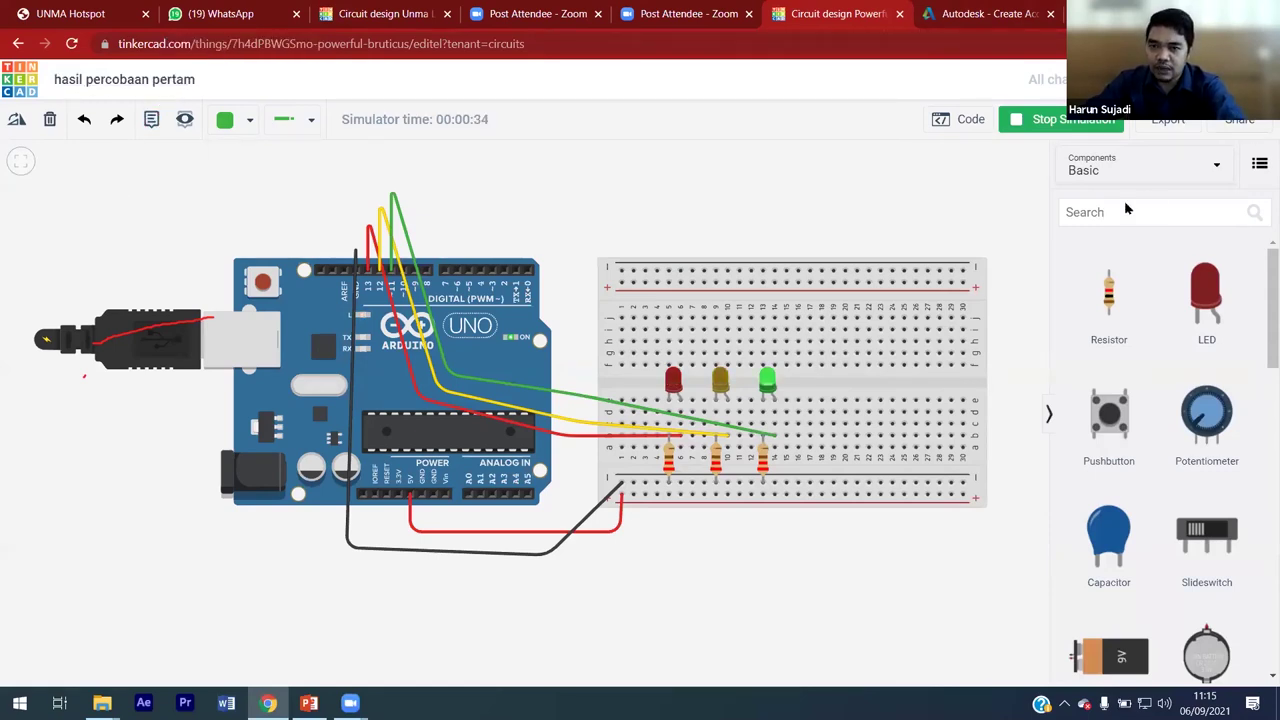
Step: Return to the circuits dashboard and open the properties of the design "hasil percobaan pertam"
click(12, 70)
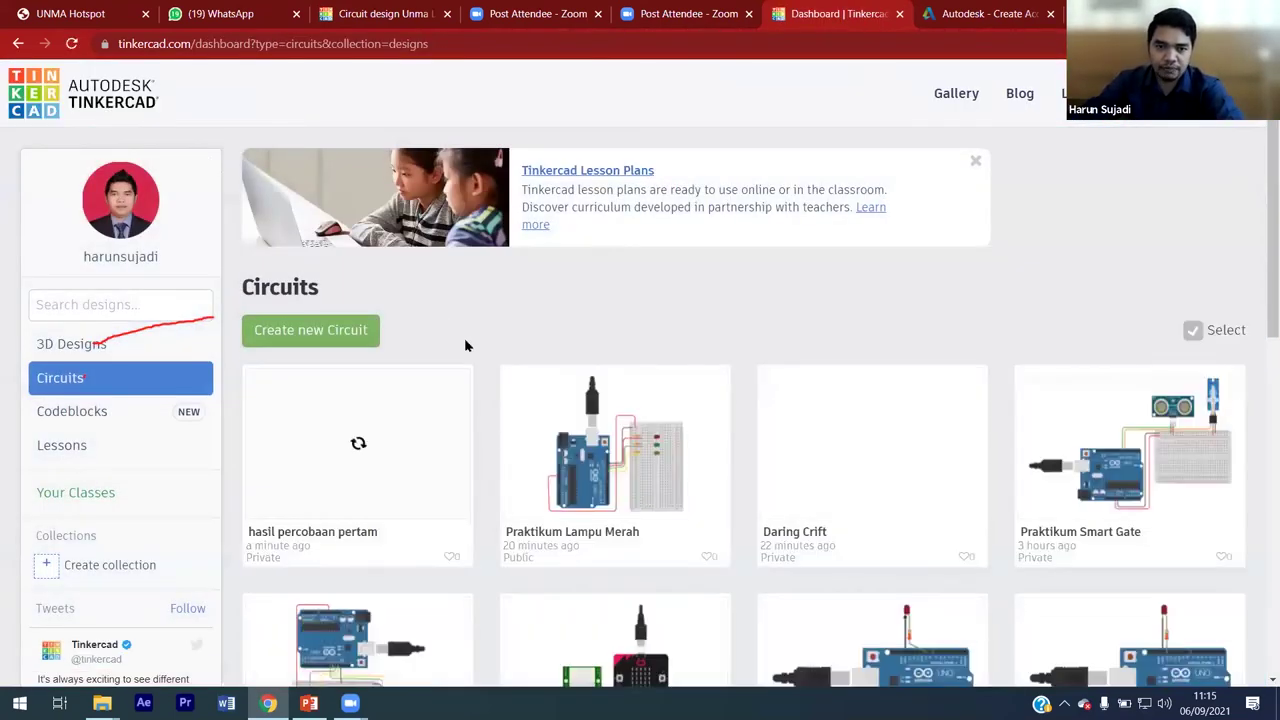
scroll(323, 374, down, 1)
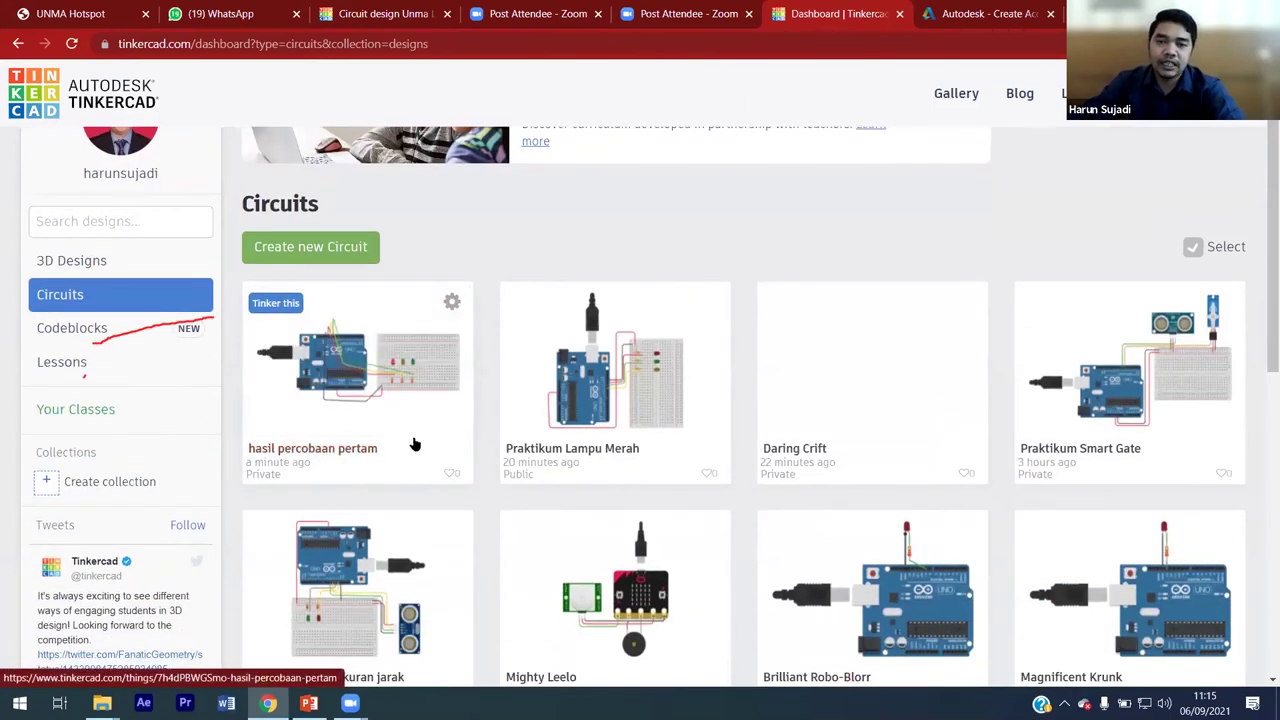
click(452, 301)
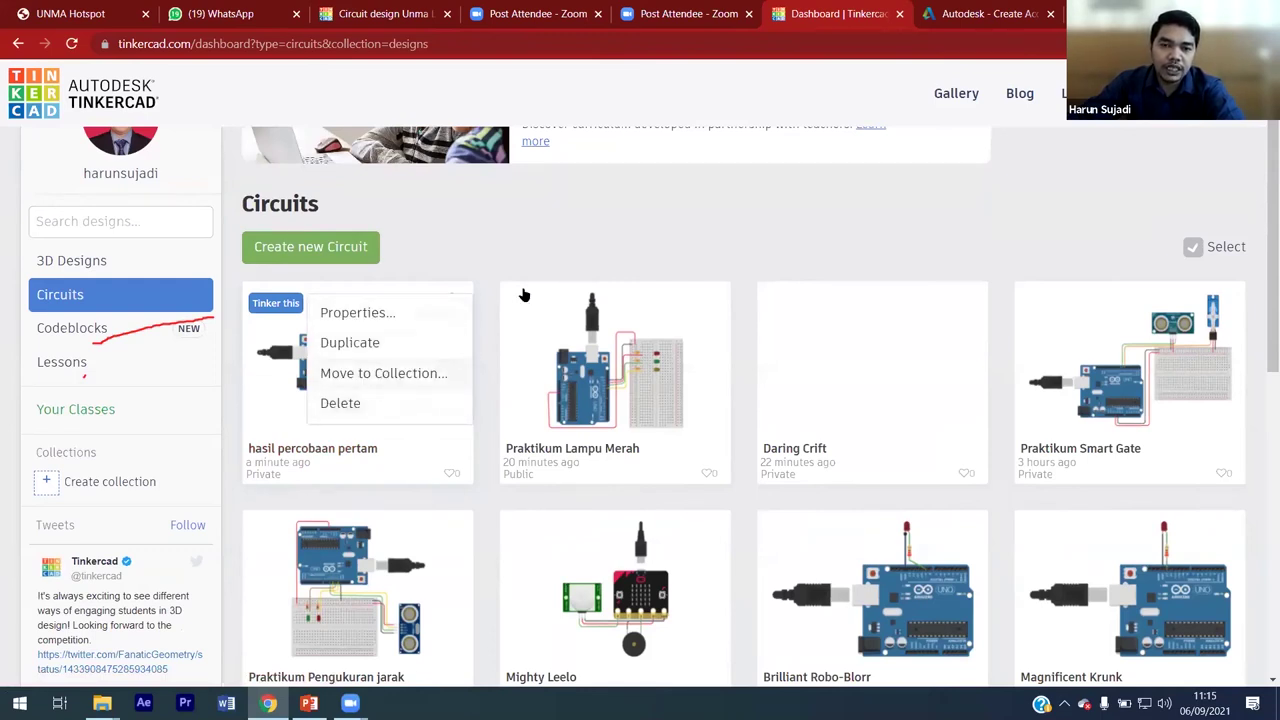
mouse_move(452, 306)
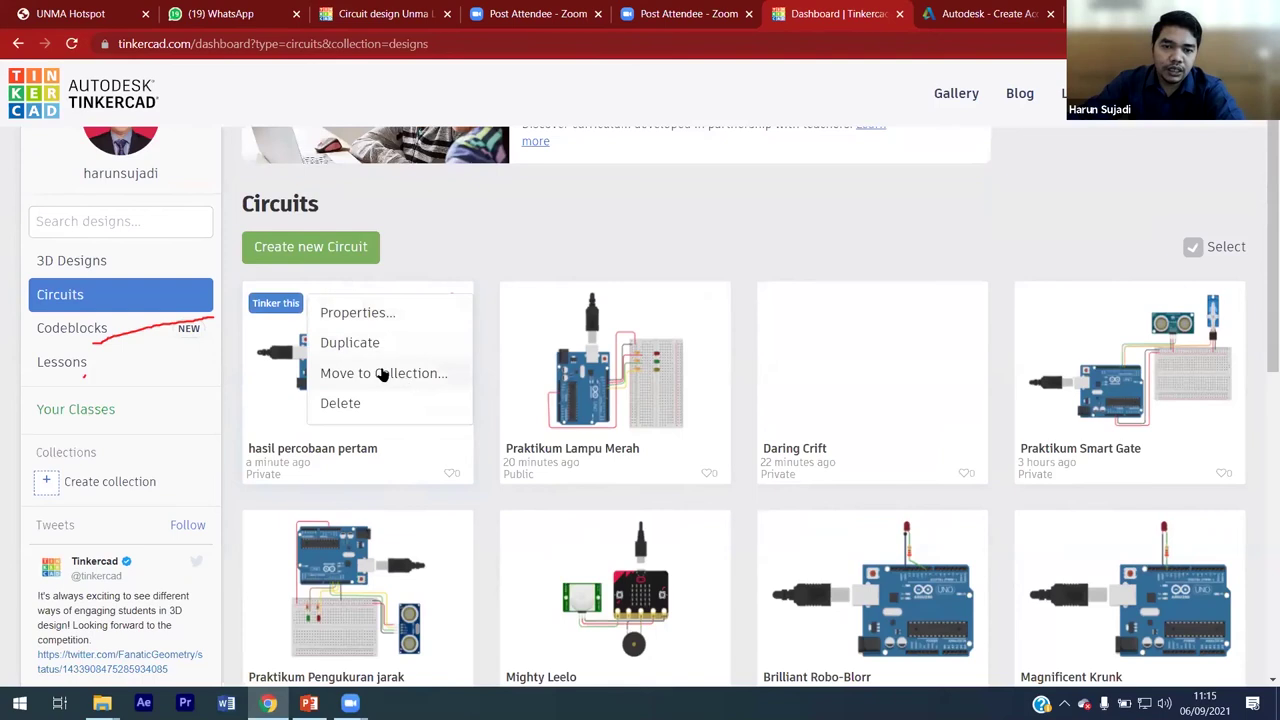
click(380, 314)
scroll(547, 288, down, 3)
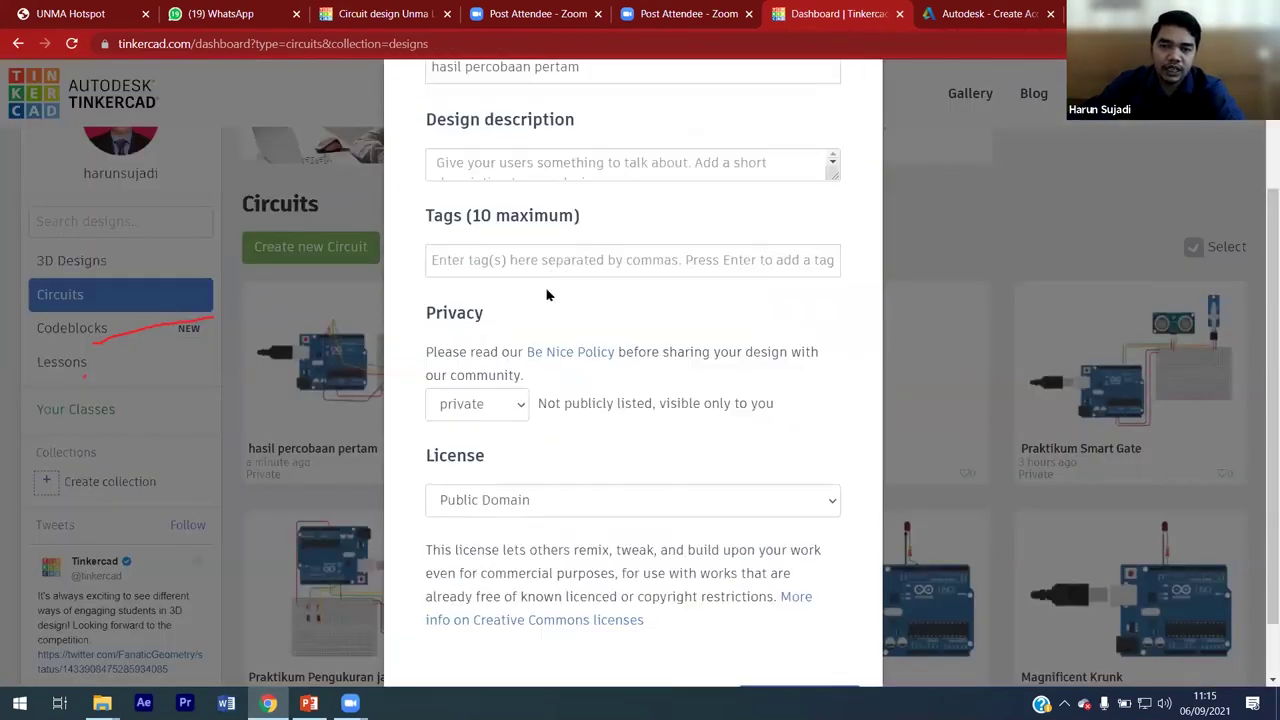
Step: Examine the license setting and the private and public privacy options in the design properties, and close them
click(527, 432)
click(524, 431)
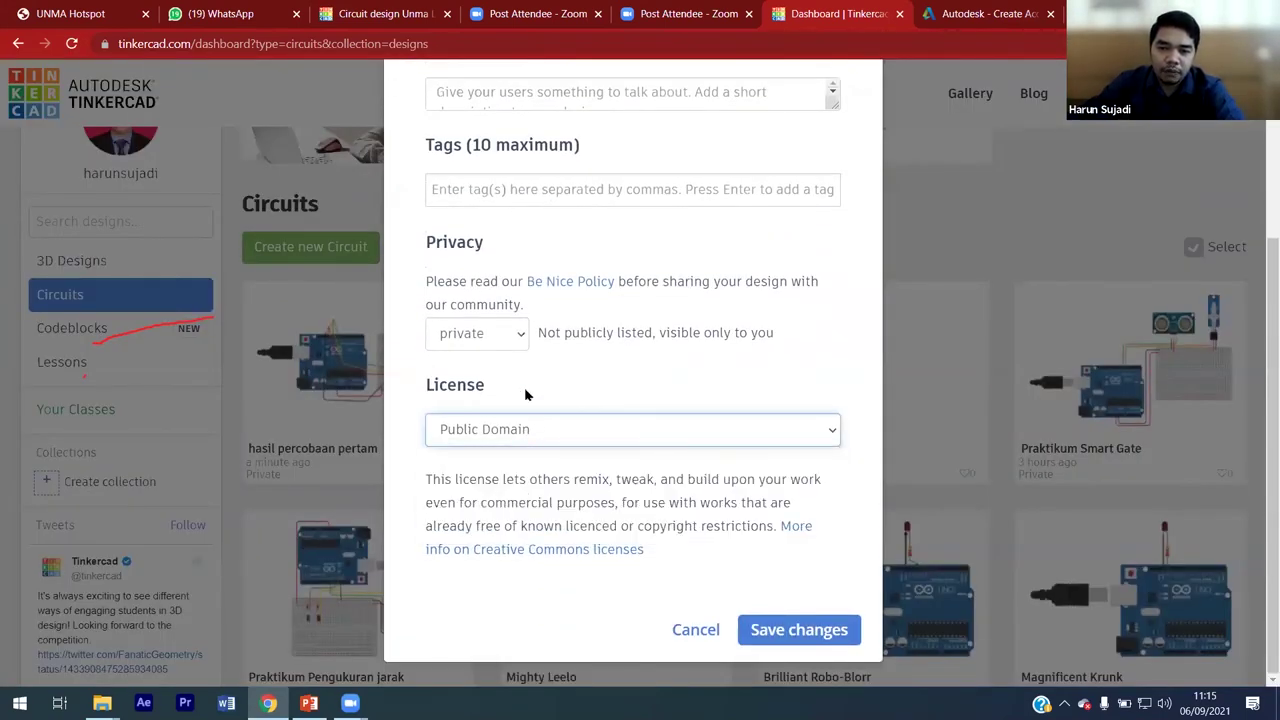
click(500, 338)
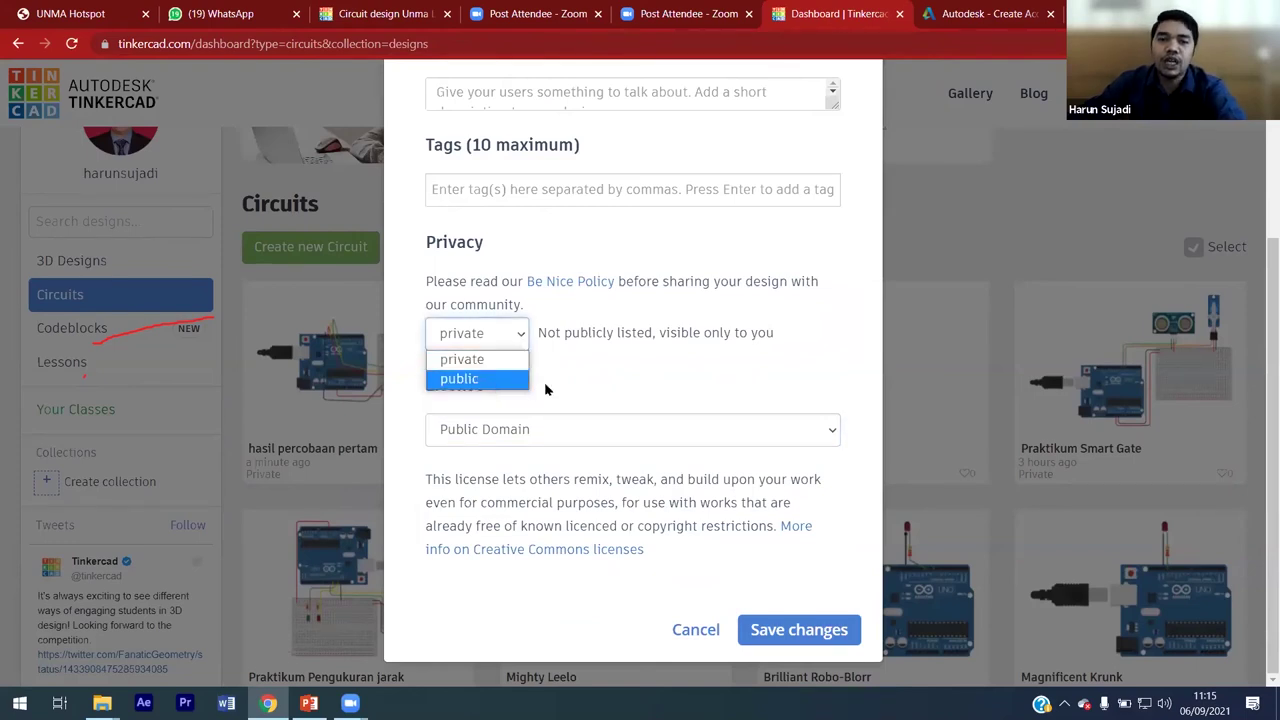
click(576, 376)
click(518, 346)
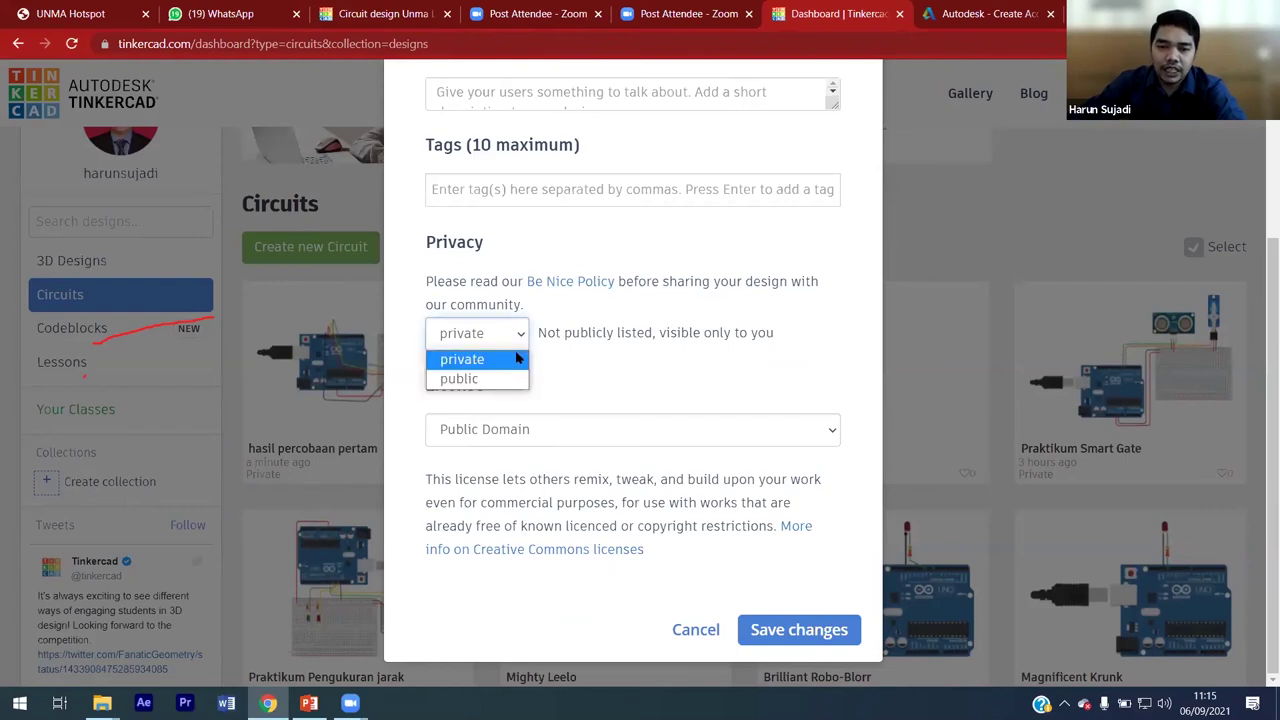
click(560, 372)
scroll(704, 363, up, 3)
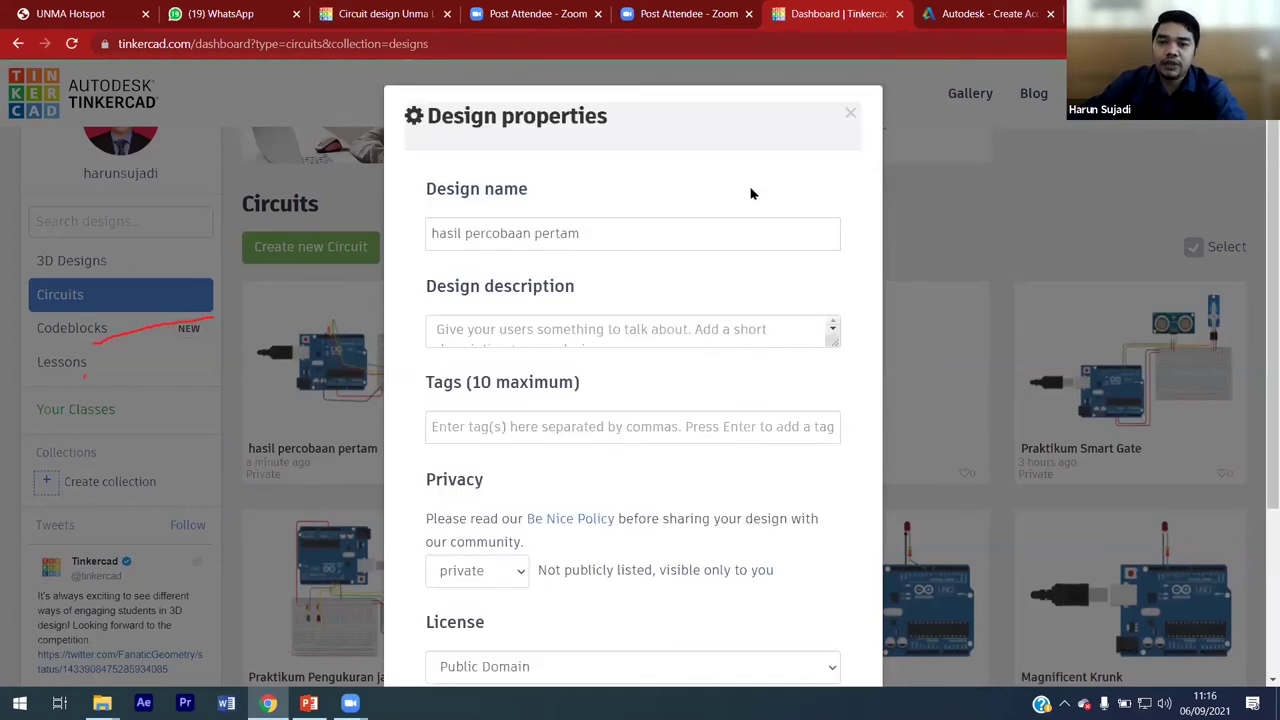
key(Return)
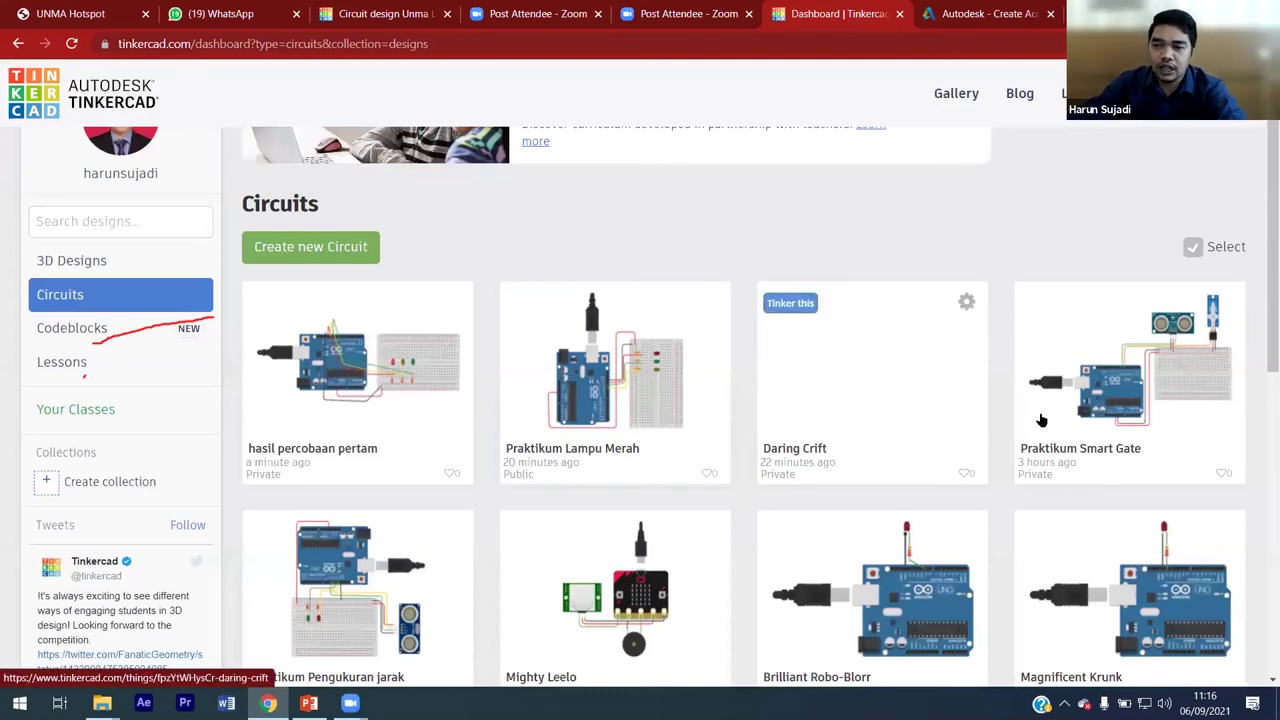
Step: Find the circuit "Praktikum Pengukuran jarak" on the dashboard and open it for editing
scroll(847, 372, down, 1)
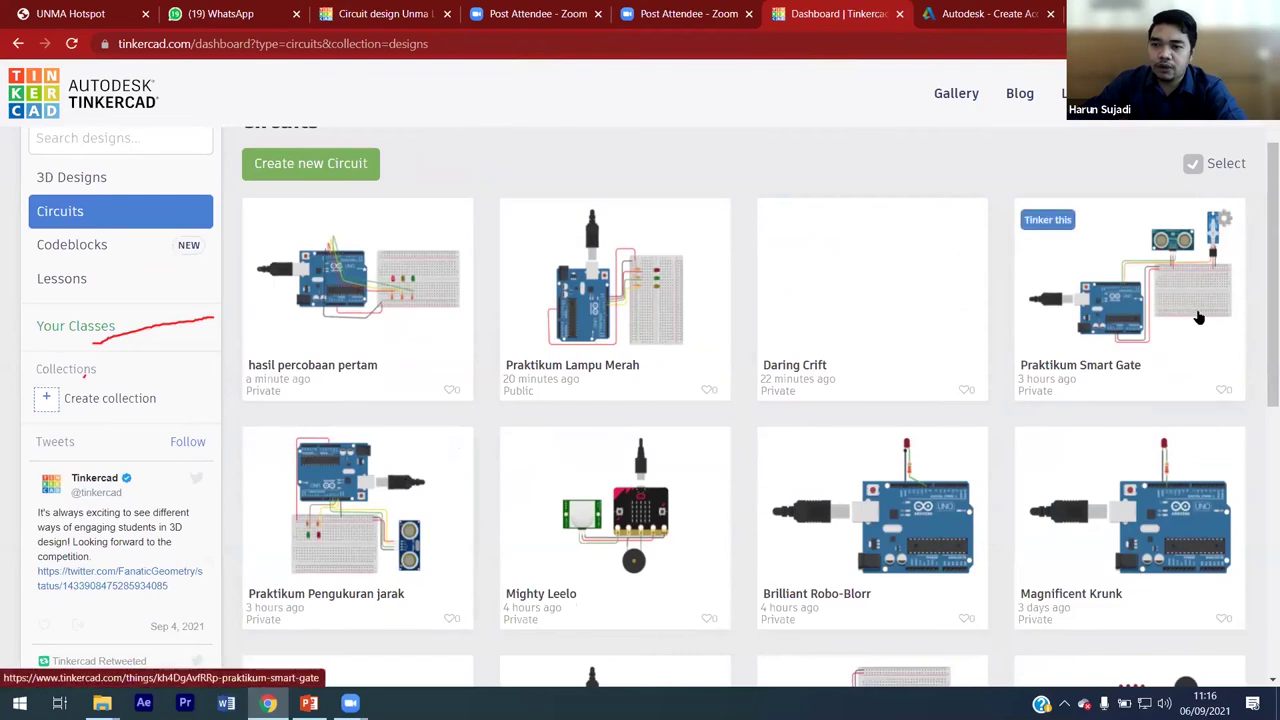
click(430, 496)
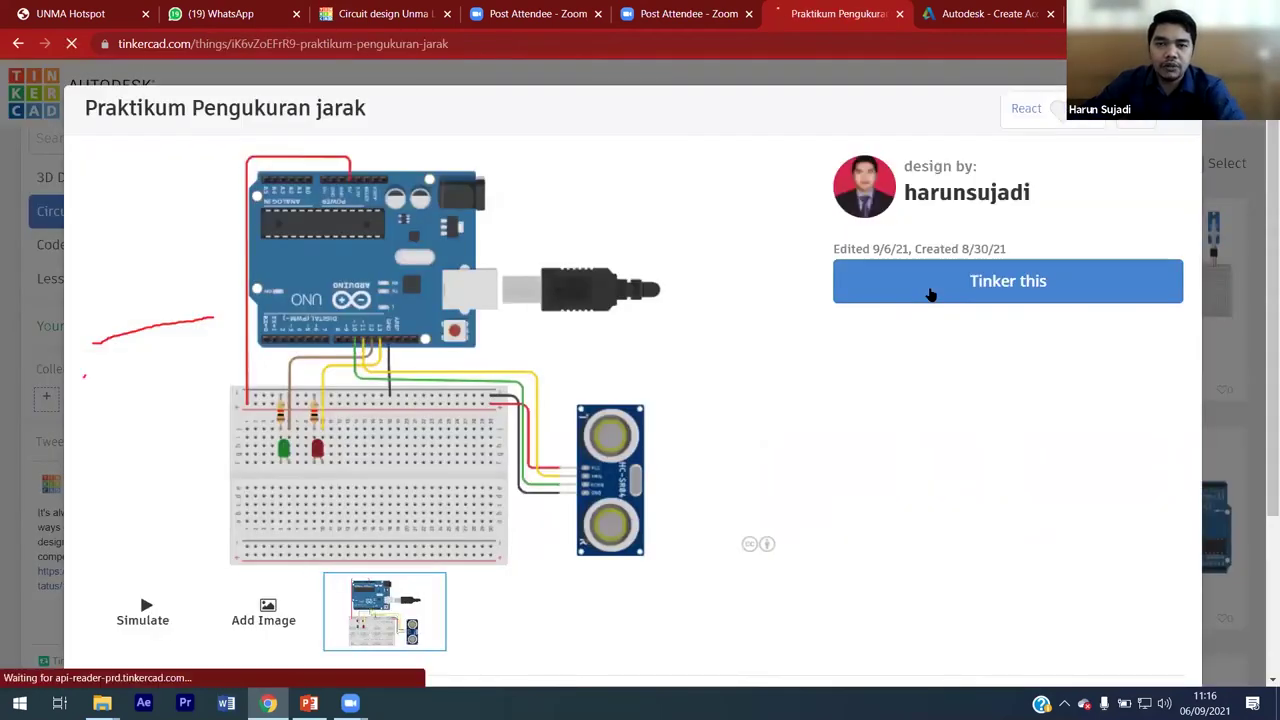
click(930, 294)
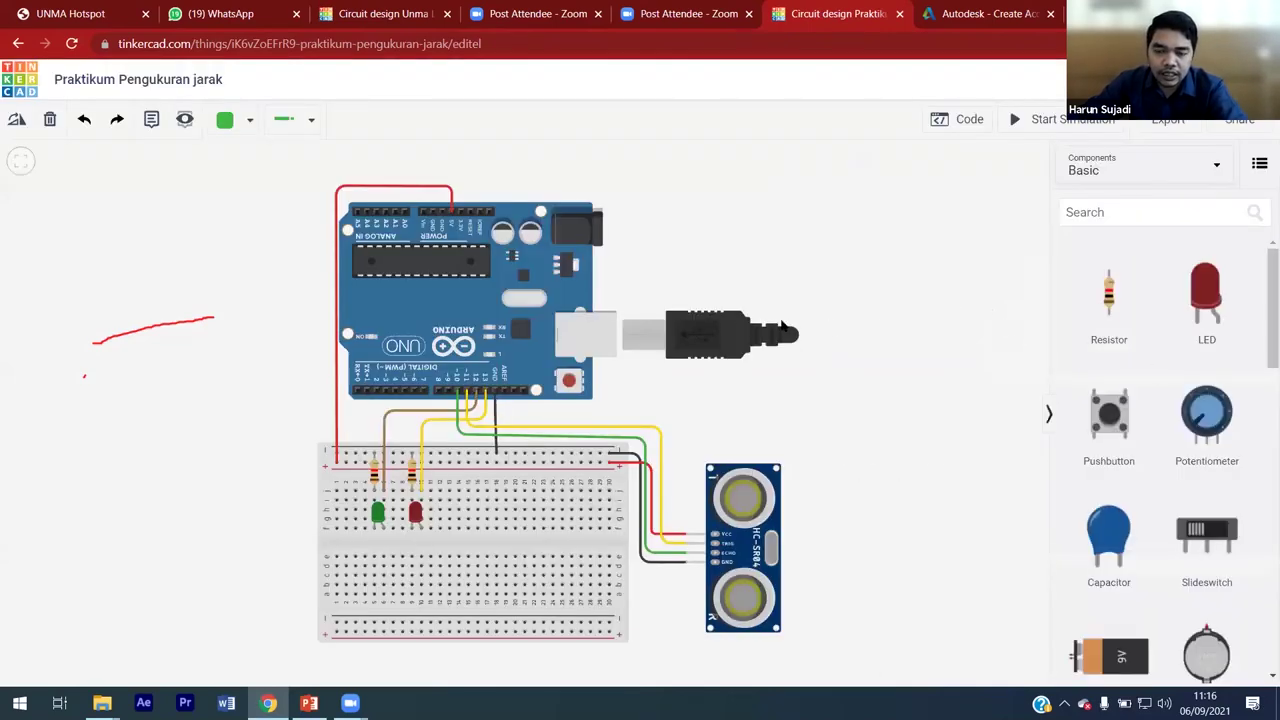
Step: Examine the distance-measurement circuit and its component list, and return to the circuit view
scroll(701, 316, up, 2)
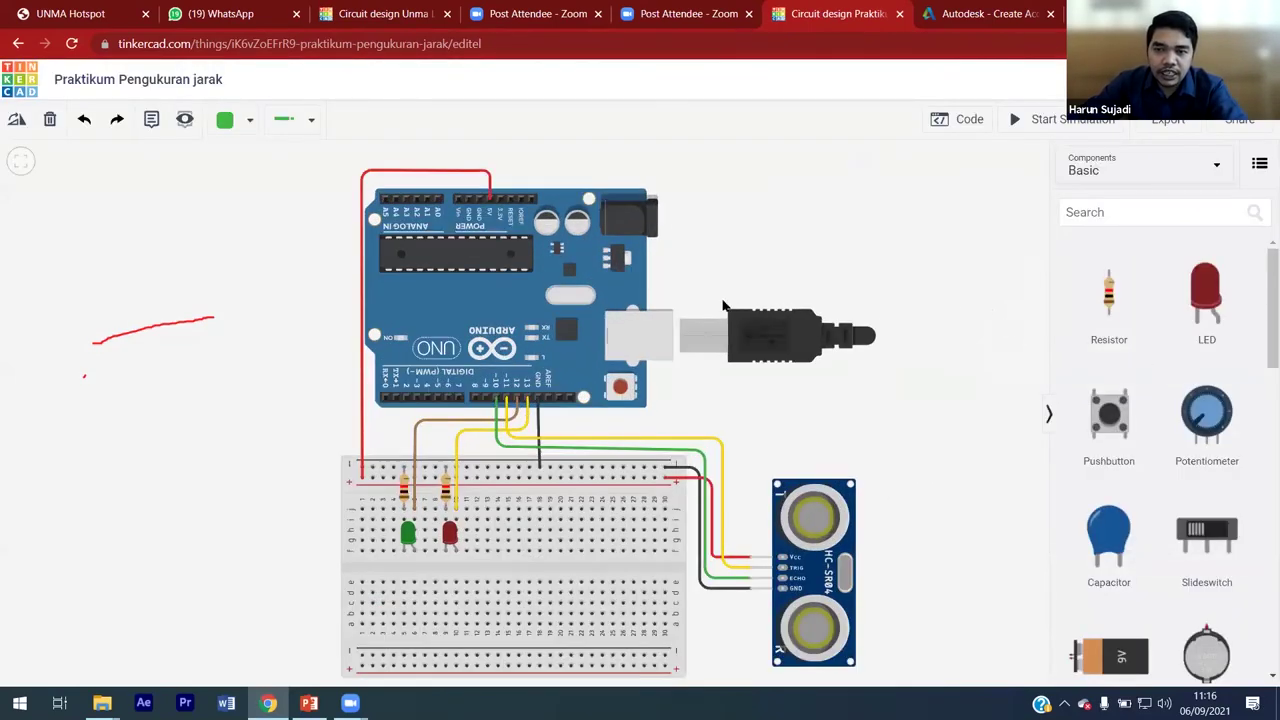
scroll(701, 316, down, 1)
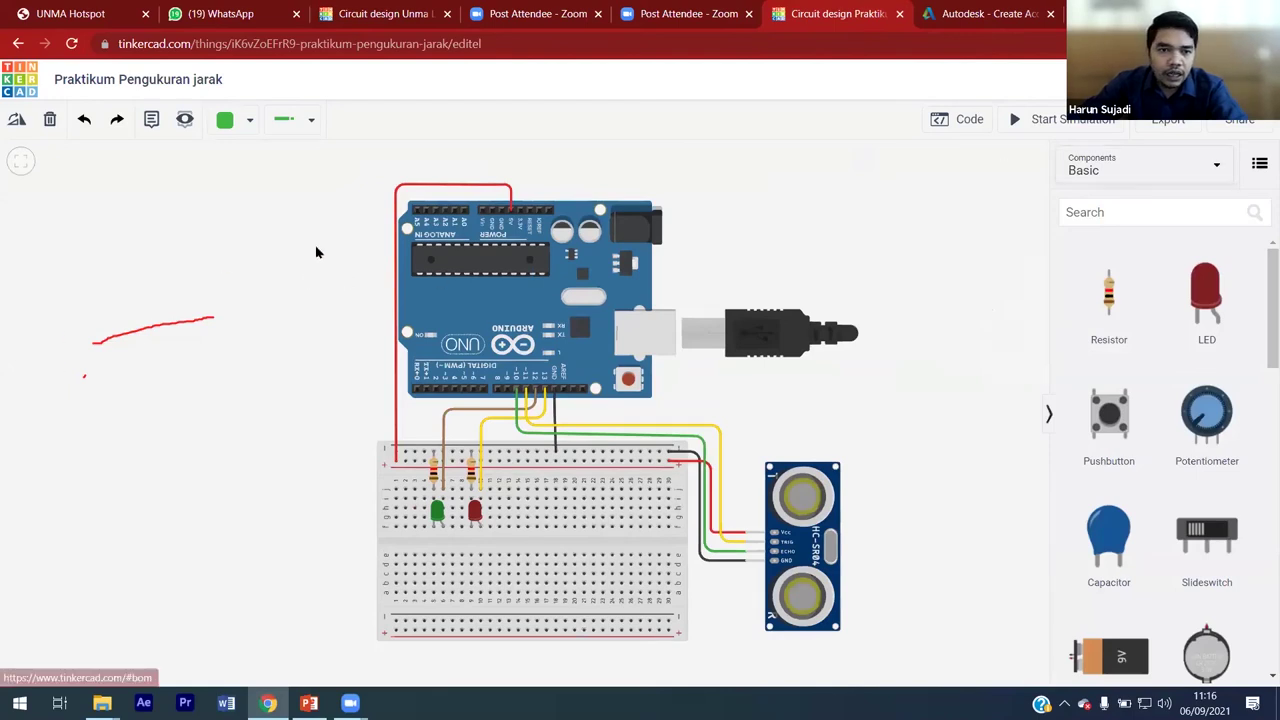
click(272, 259)
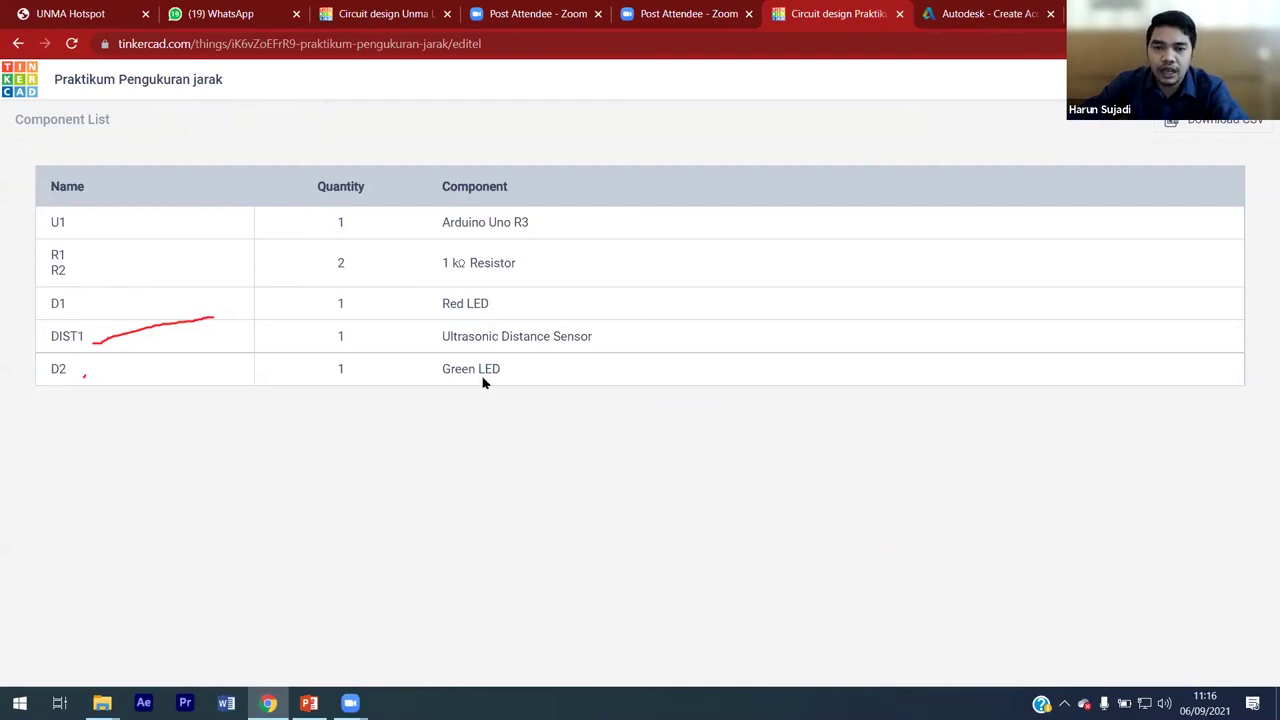
click(776, 306)
scroll(852, 350, down, 1)
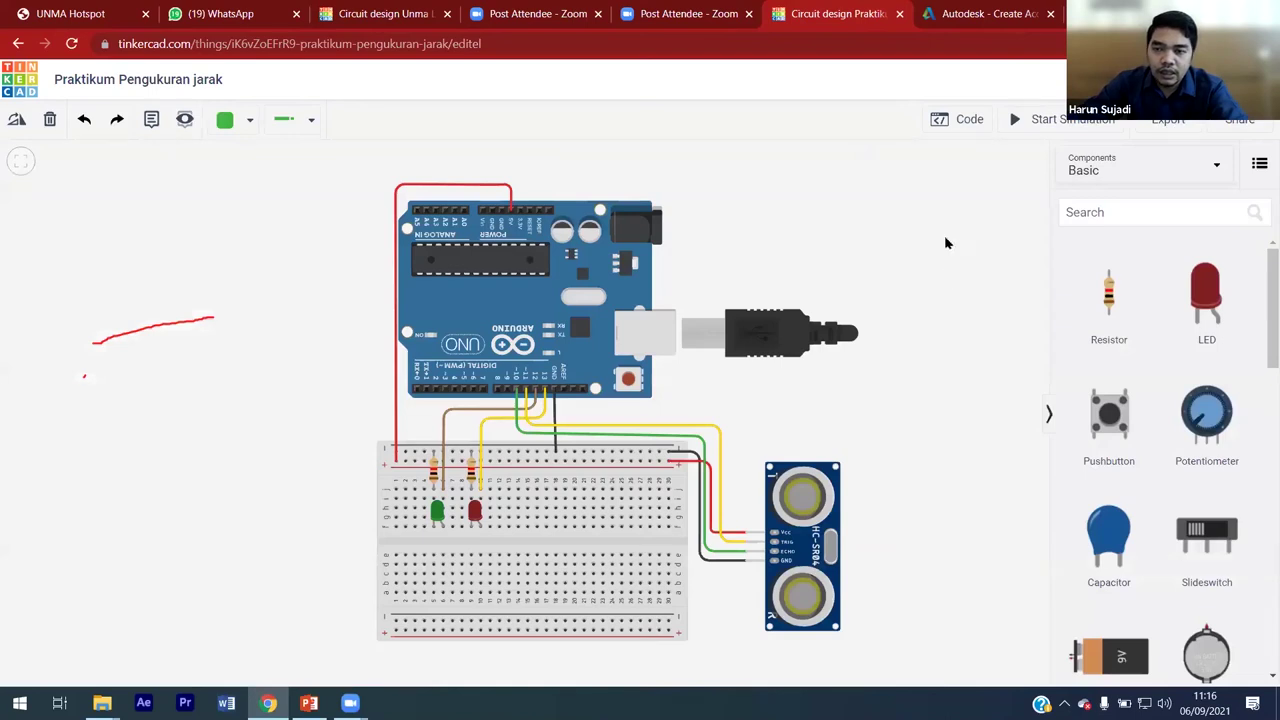
Step: Run the distance-measurement simulation, select the ultrasonic sensor to view its detection zone, and stop the simulation
click(1040, 122)
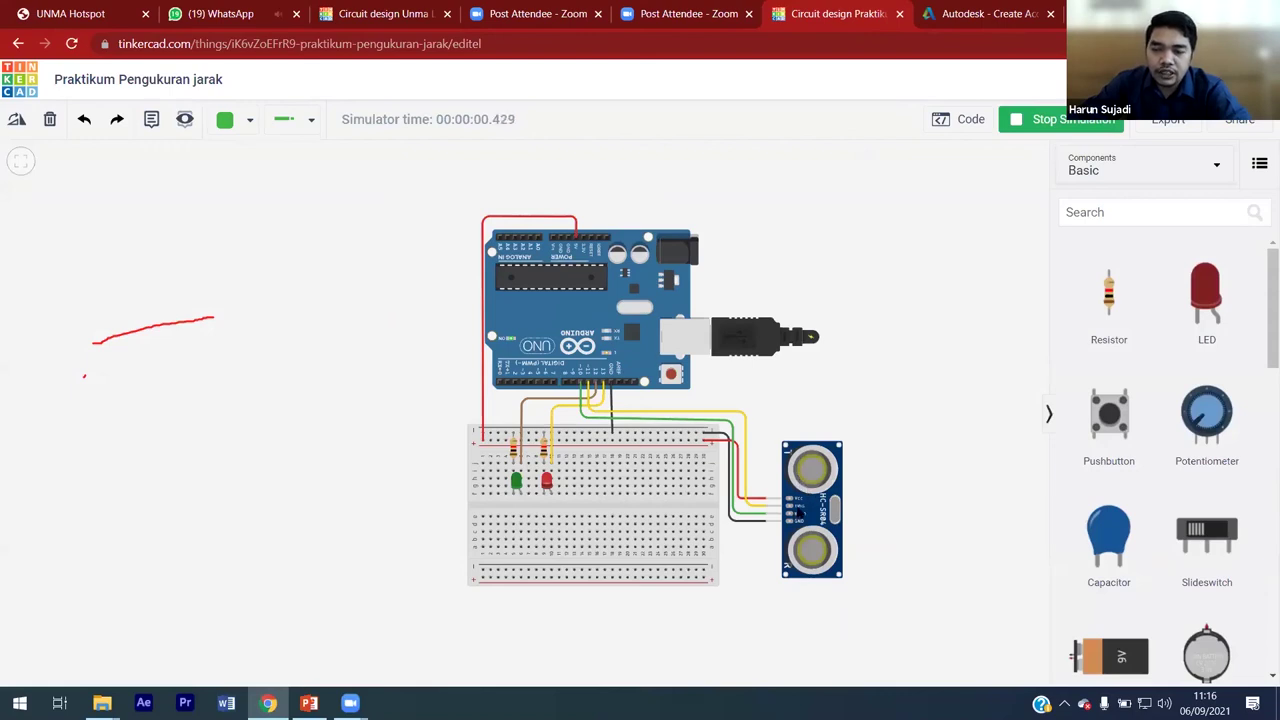
click(800, 512)
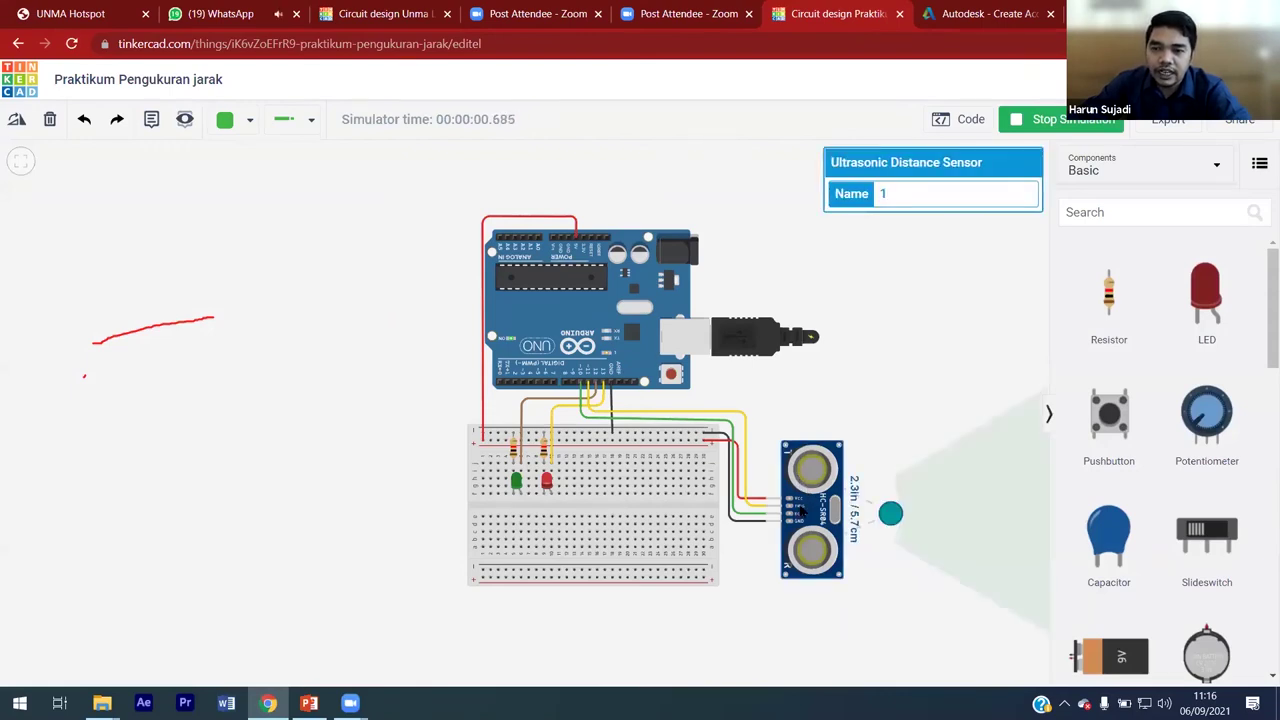
click(1037, 119)
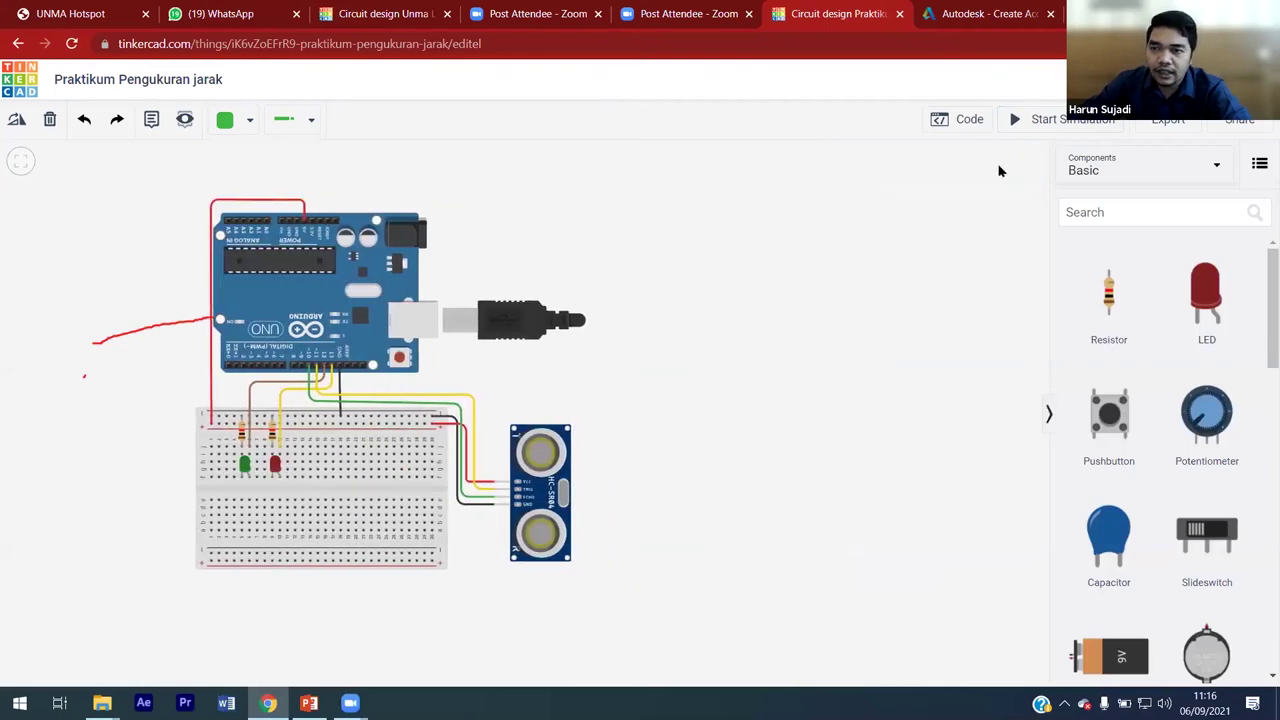
Step: Run the distance-measurement simulation and move the ultrasonic sensor's target out to about 147 cm and back close to the sensor
click(1040, 120)
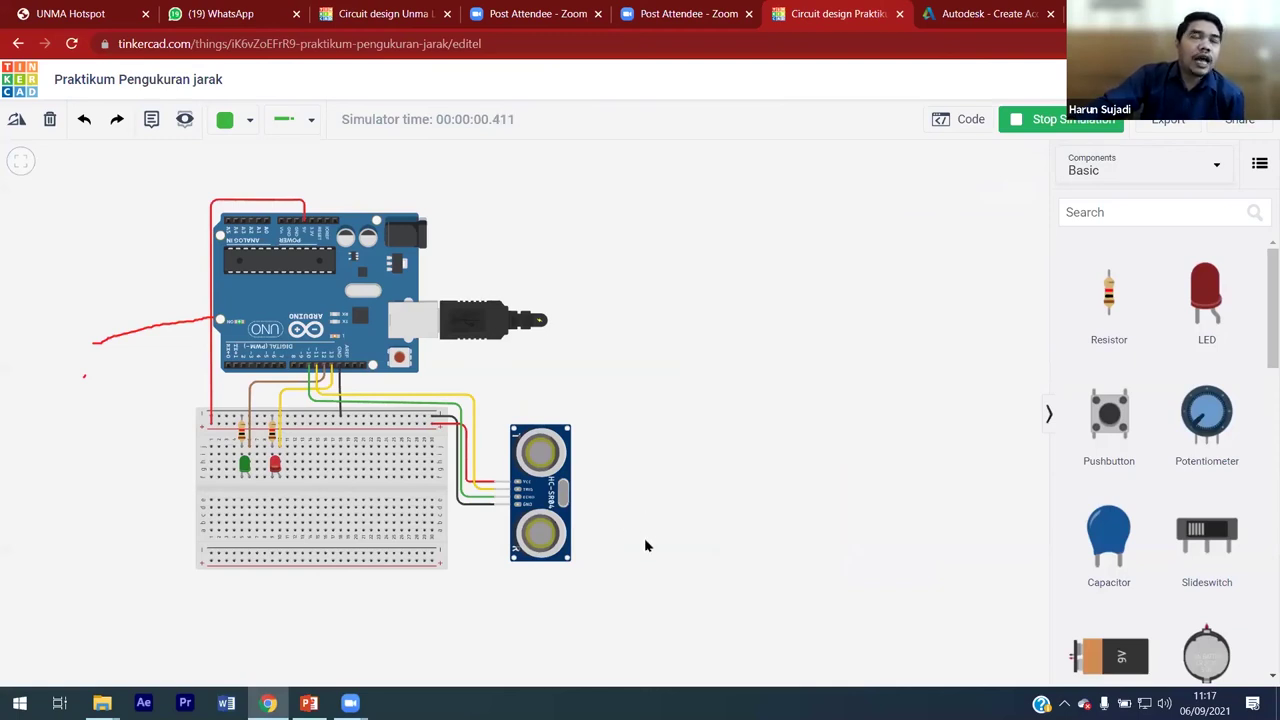
click(545, 500)
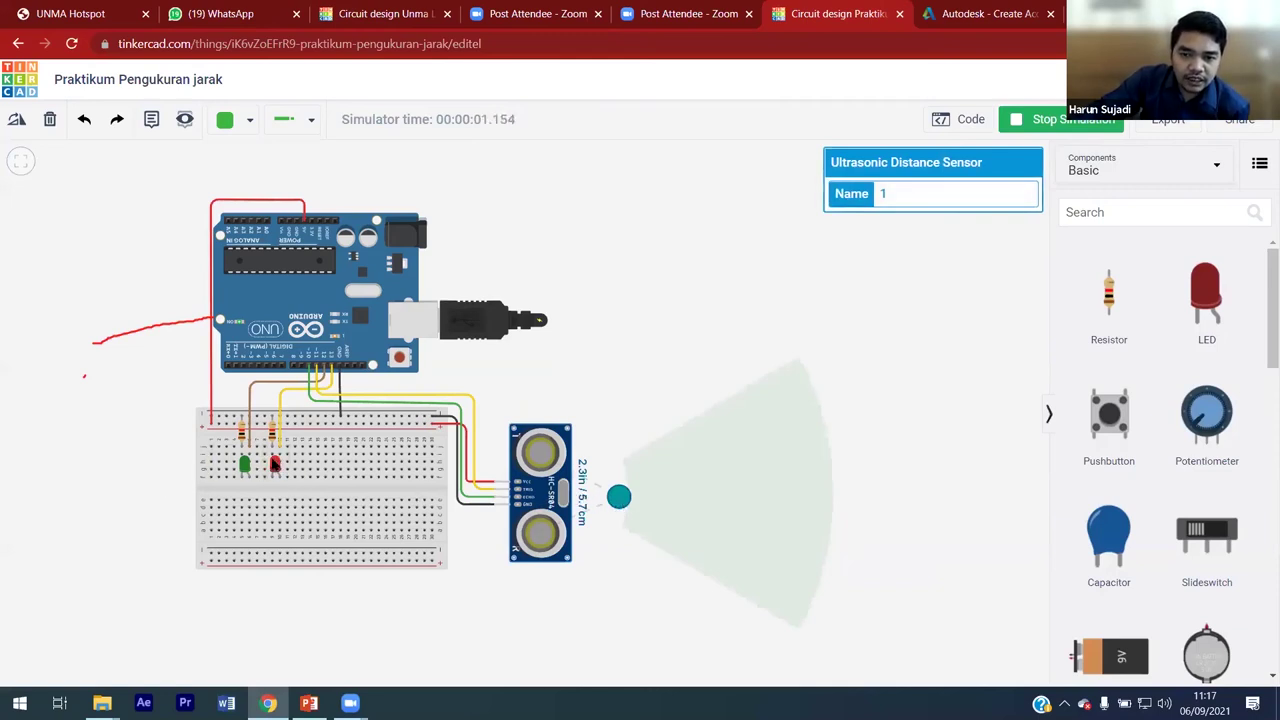
drag(616, 500, 726, 501)
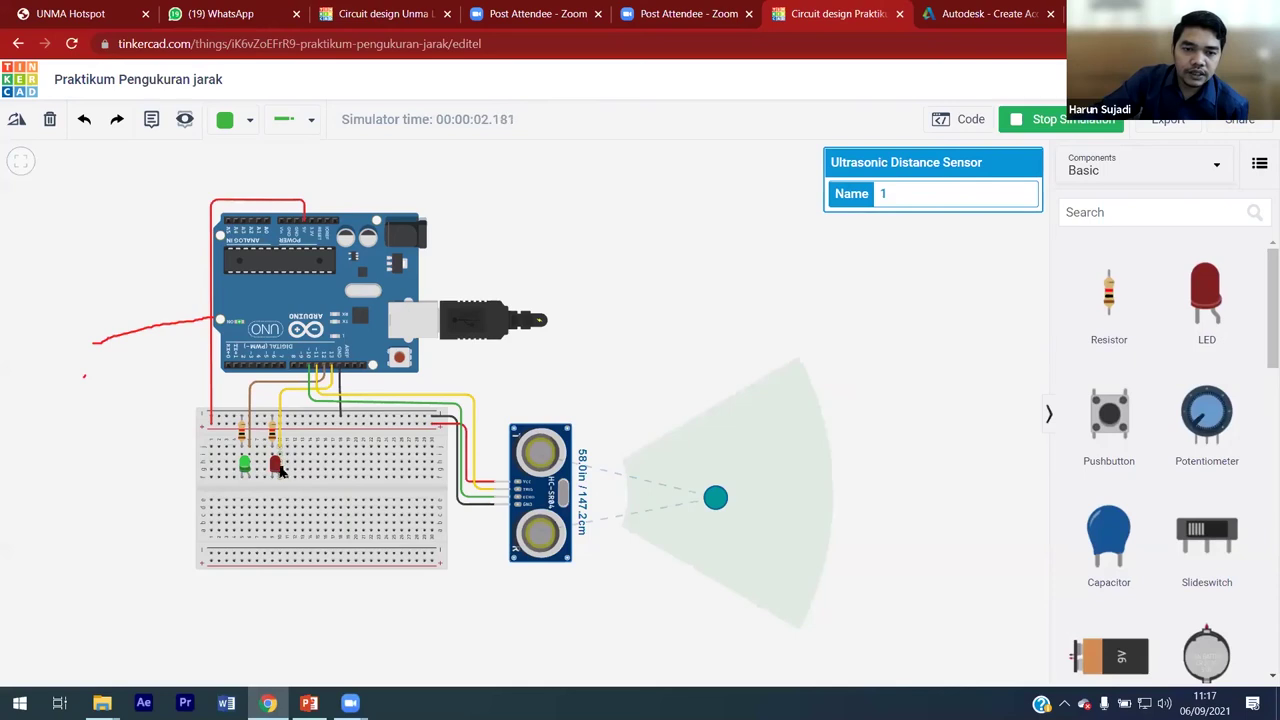
drag(717, 505, 614, 492)
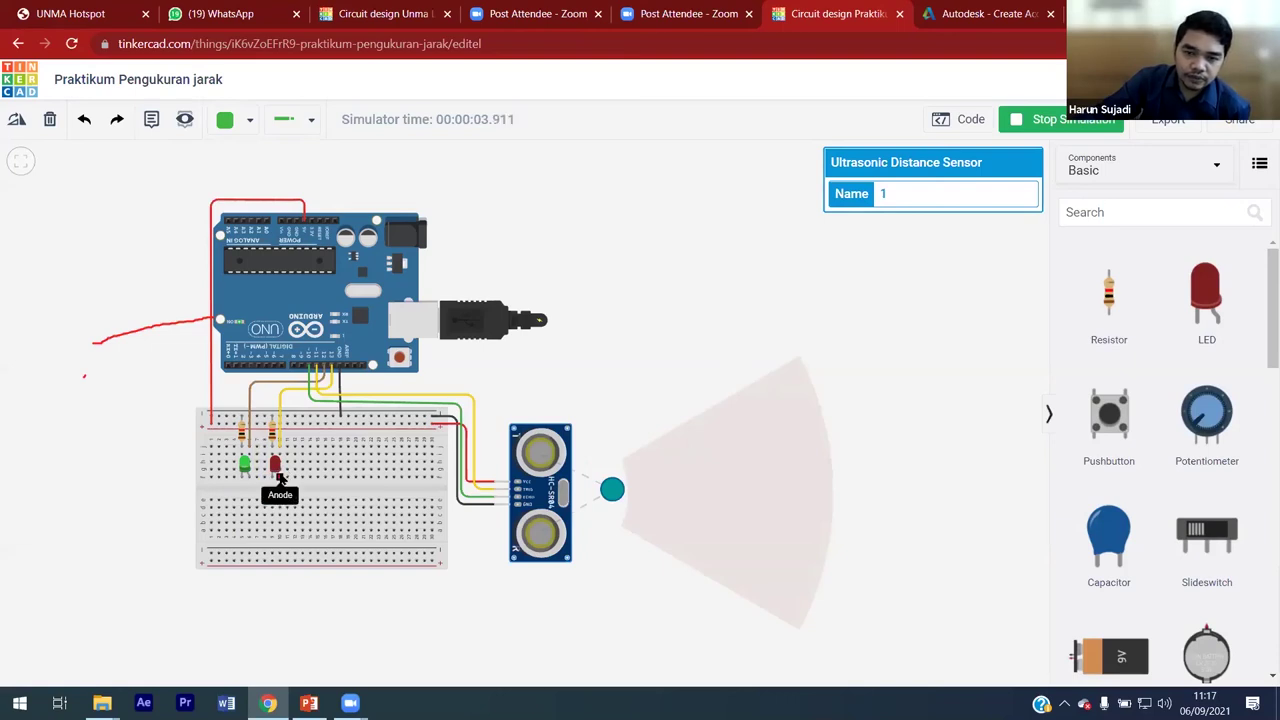
click(899, 319)
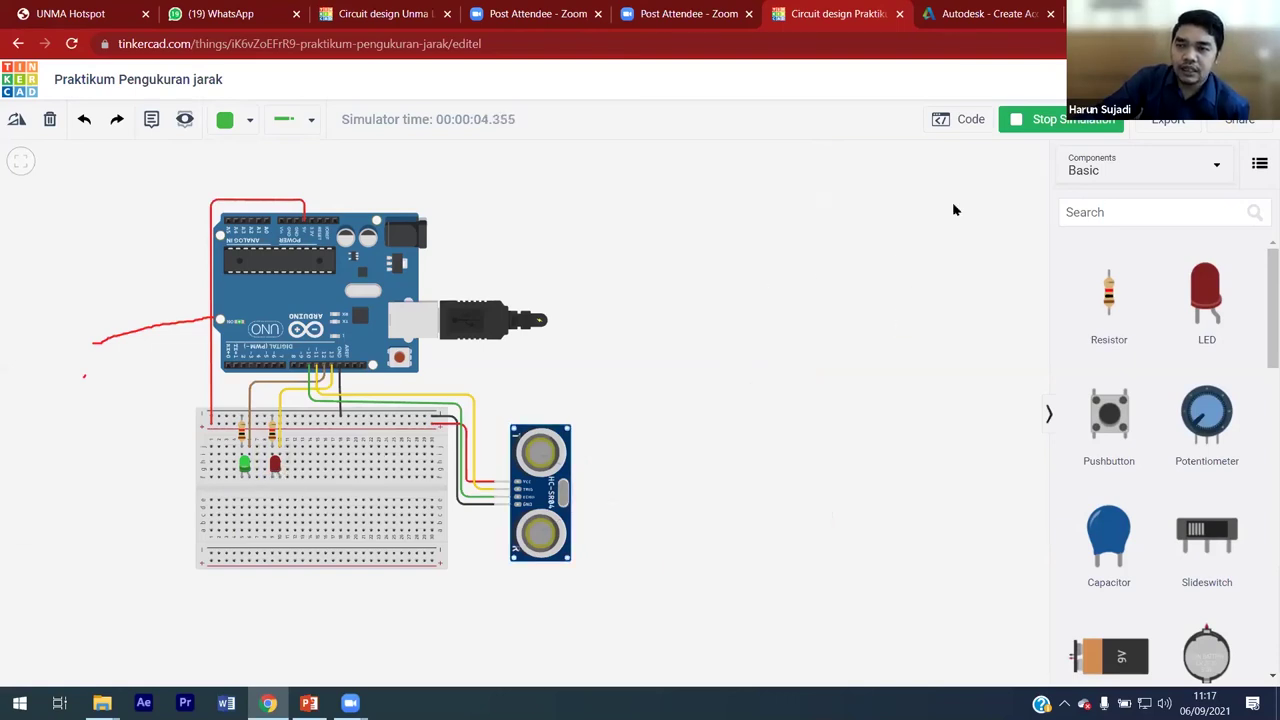
Step: Examine the distance-measurement code while the simulation runs, dismissing the debugger help, and stop the simulation
click(963, 116)
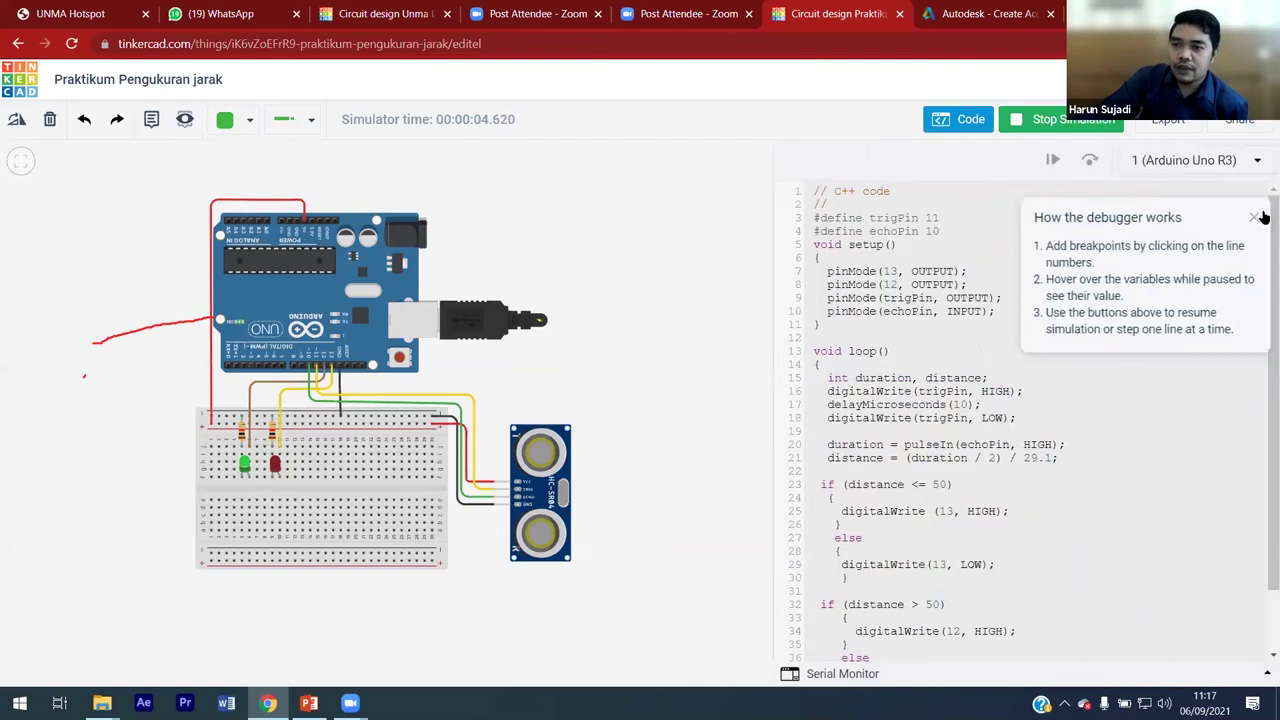
click(1253, 217)
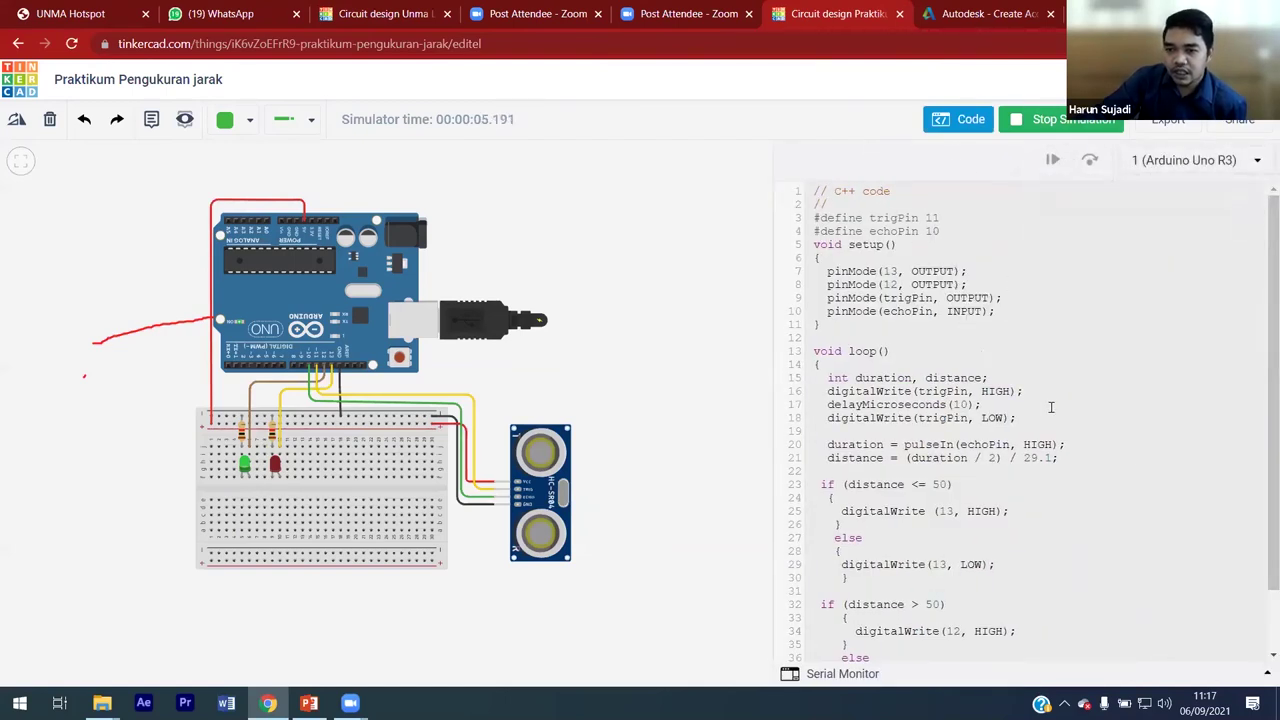
scroll(1054, 412, down, 1)
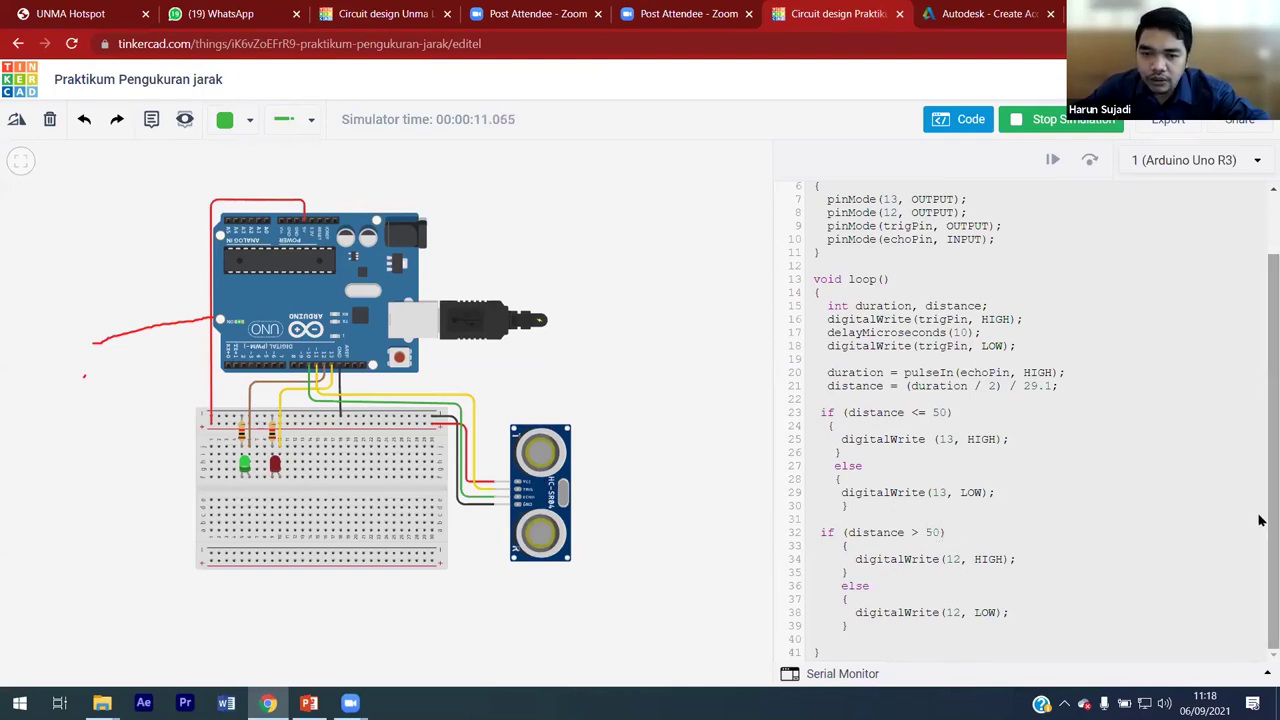
click(1024, 124)
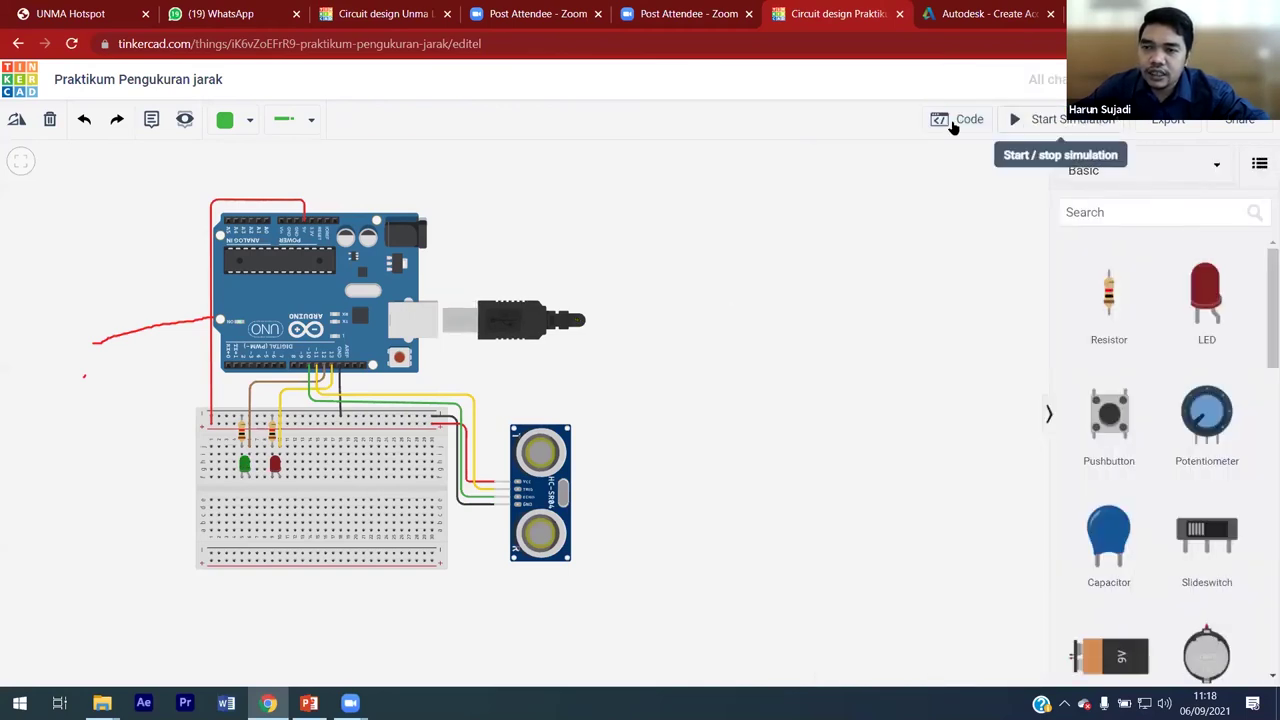
Step: Rerun the simulation beside the code, move the sensor's target to about 53 cm, and stop the simulation and hide the code
click(966, 128)
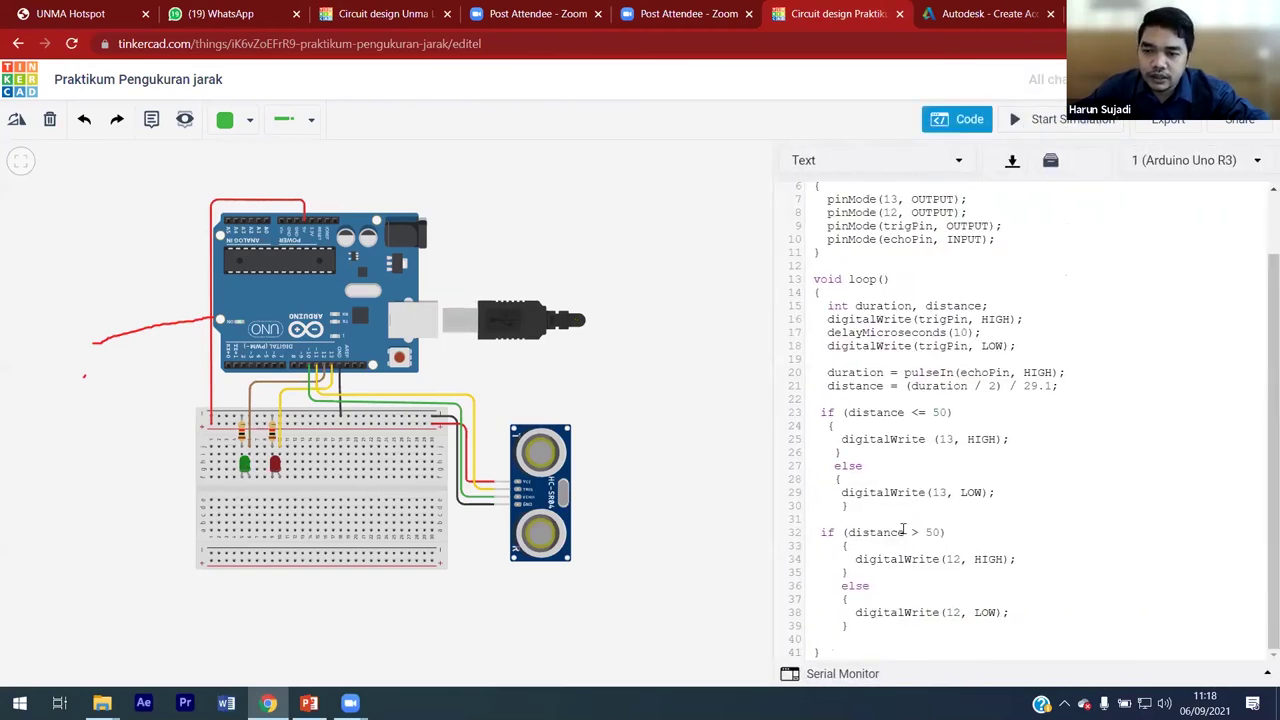
click(1062, 119)
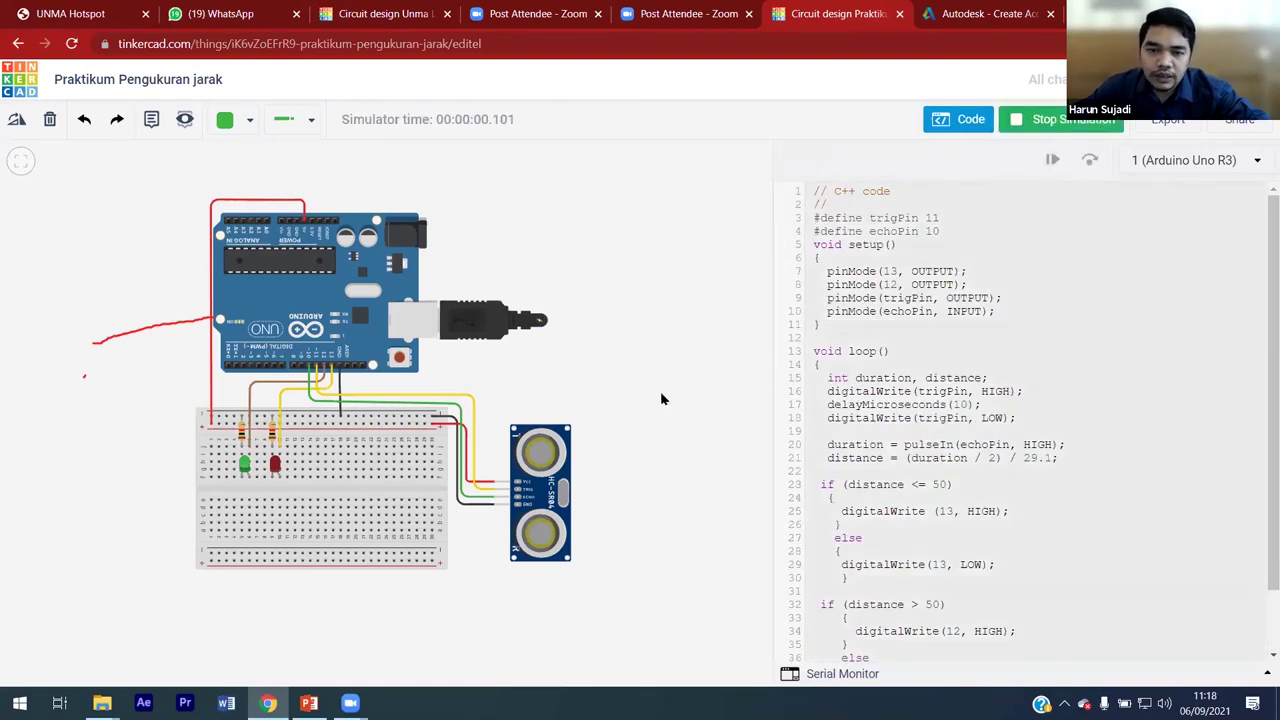
click(529, 495)
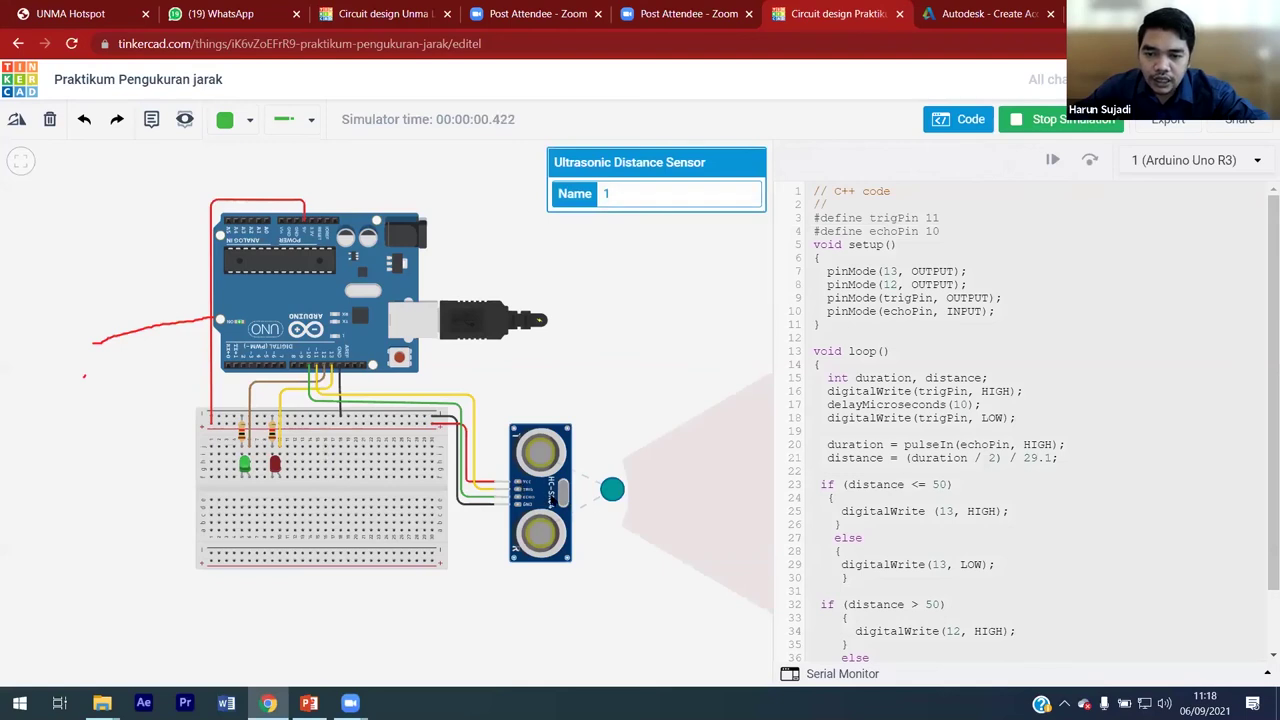
drag(614, 495, 653, 498)
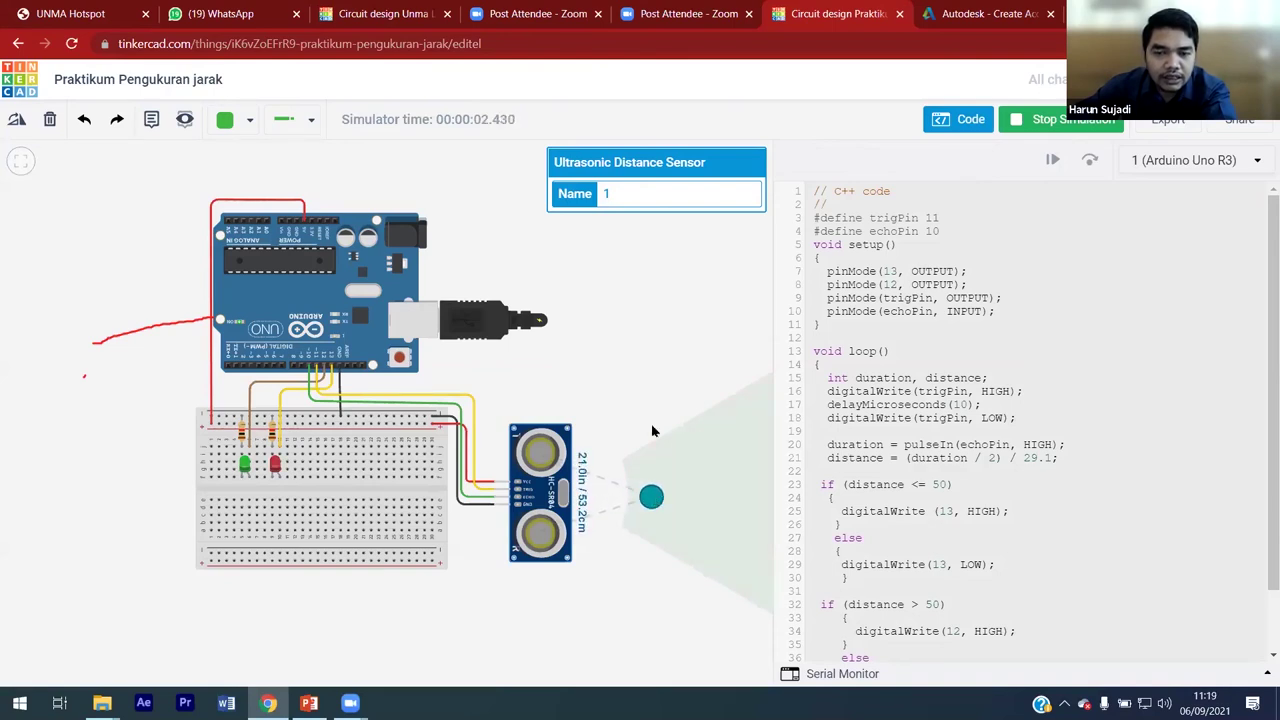
click(659, 380)
click(1075, 120)
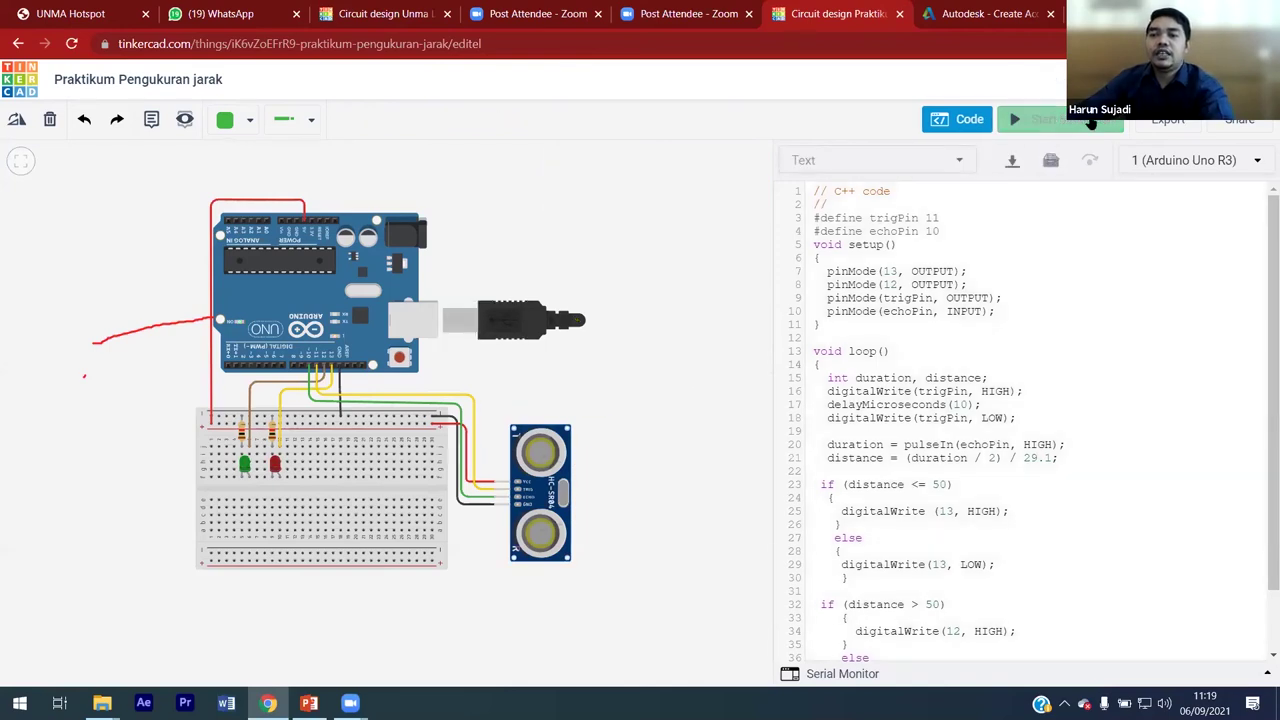
click(966, 121)
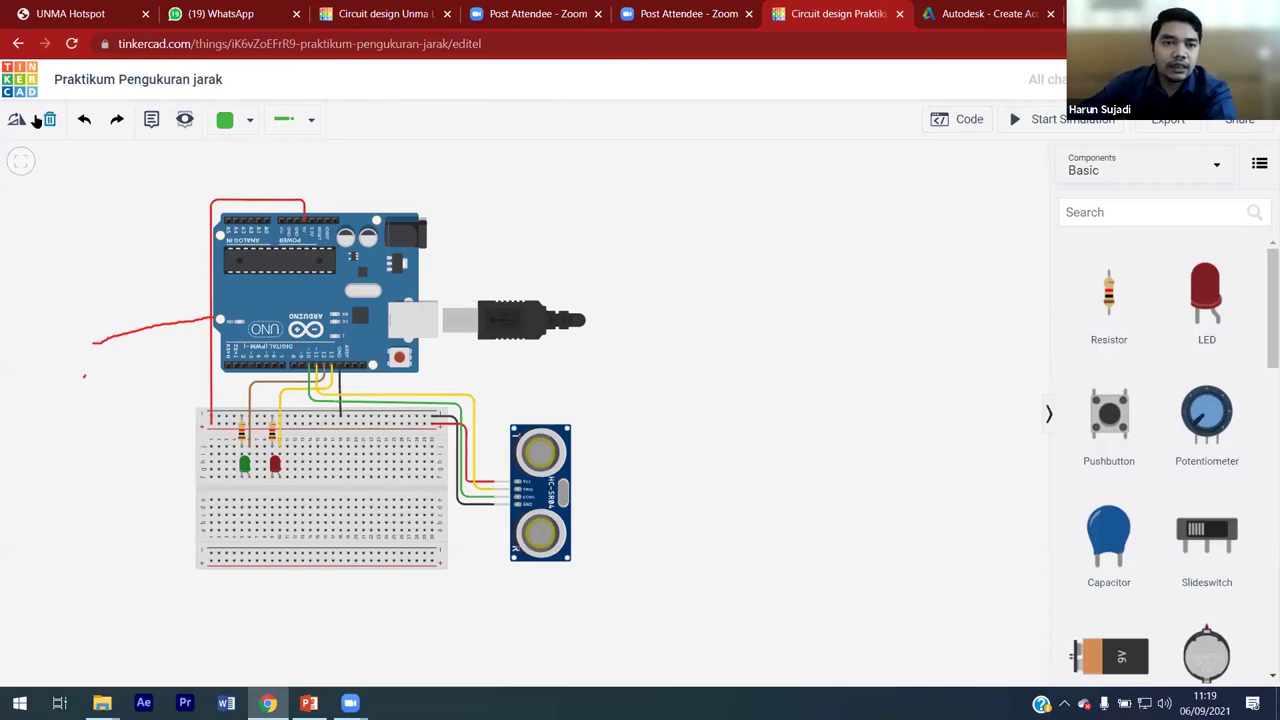
Step: Find the circuit "Praktikum Smart Gate" on the dashboard and open it for editing
click(18, 76)
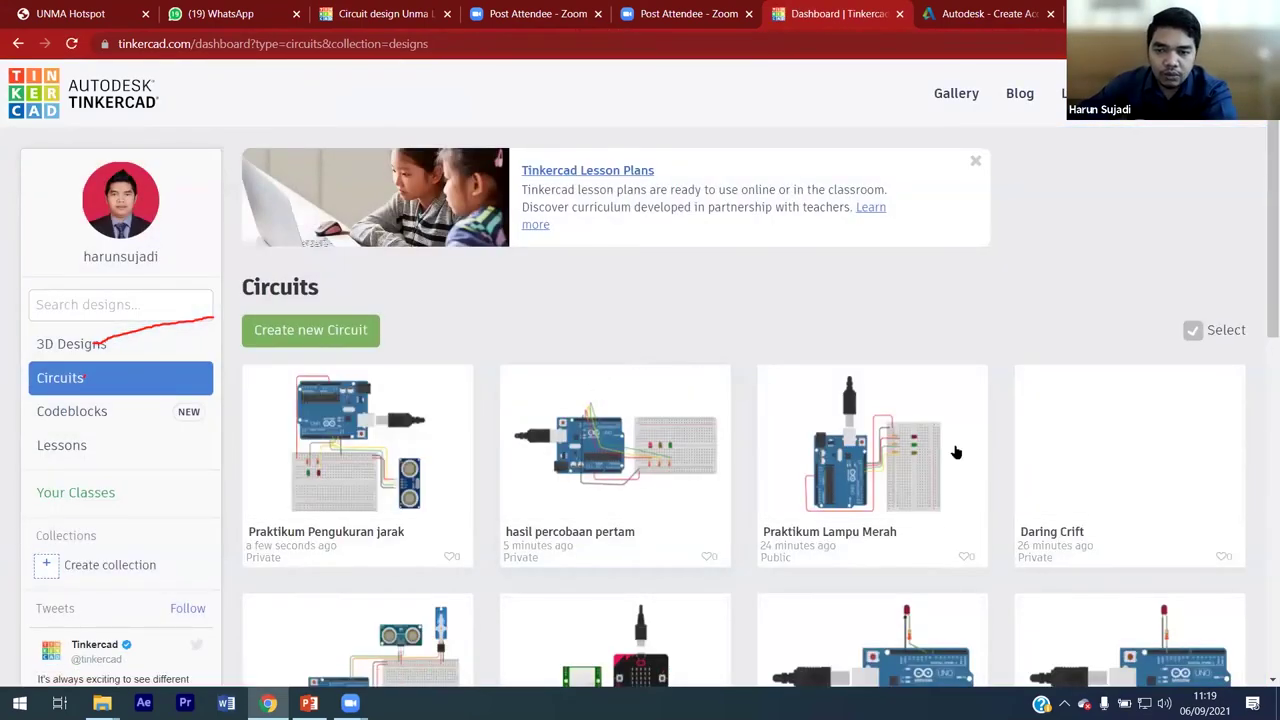
scroll(988, 469, down, 1)
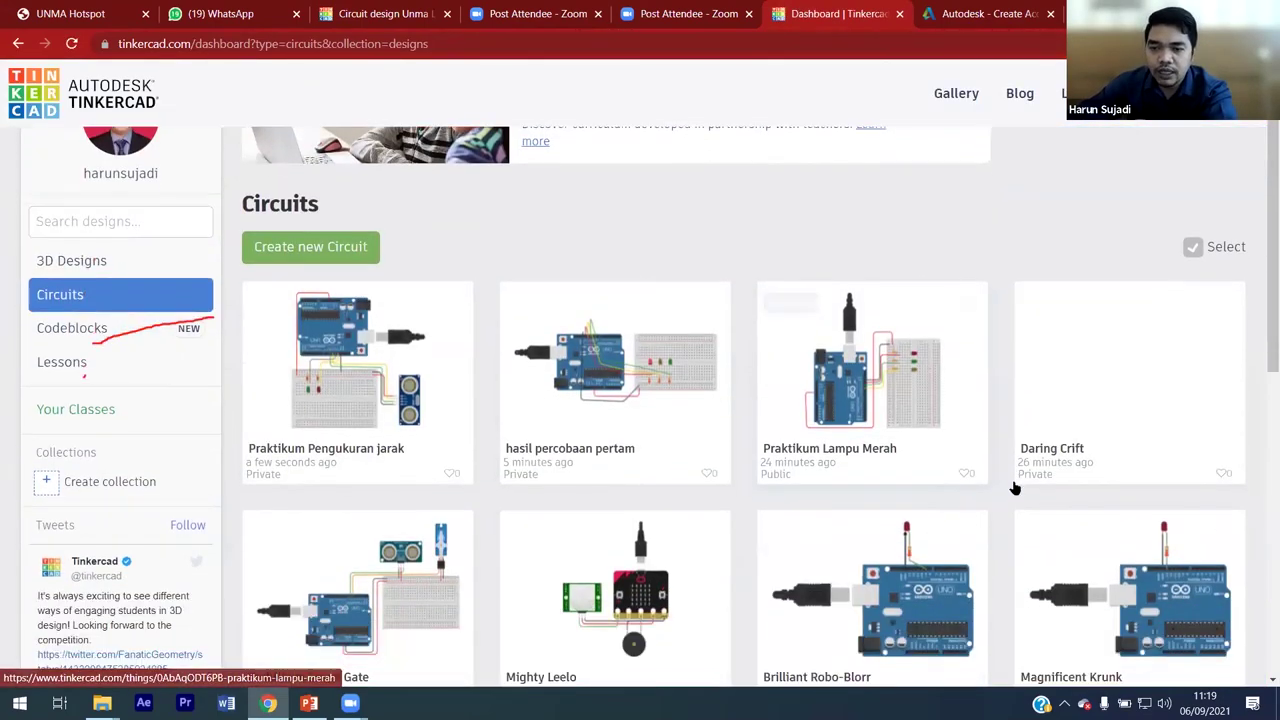
click(407, 532)
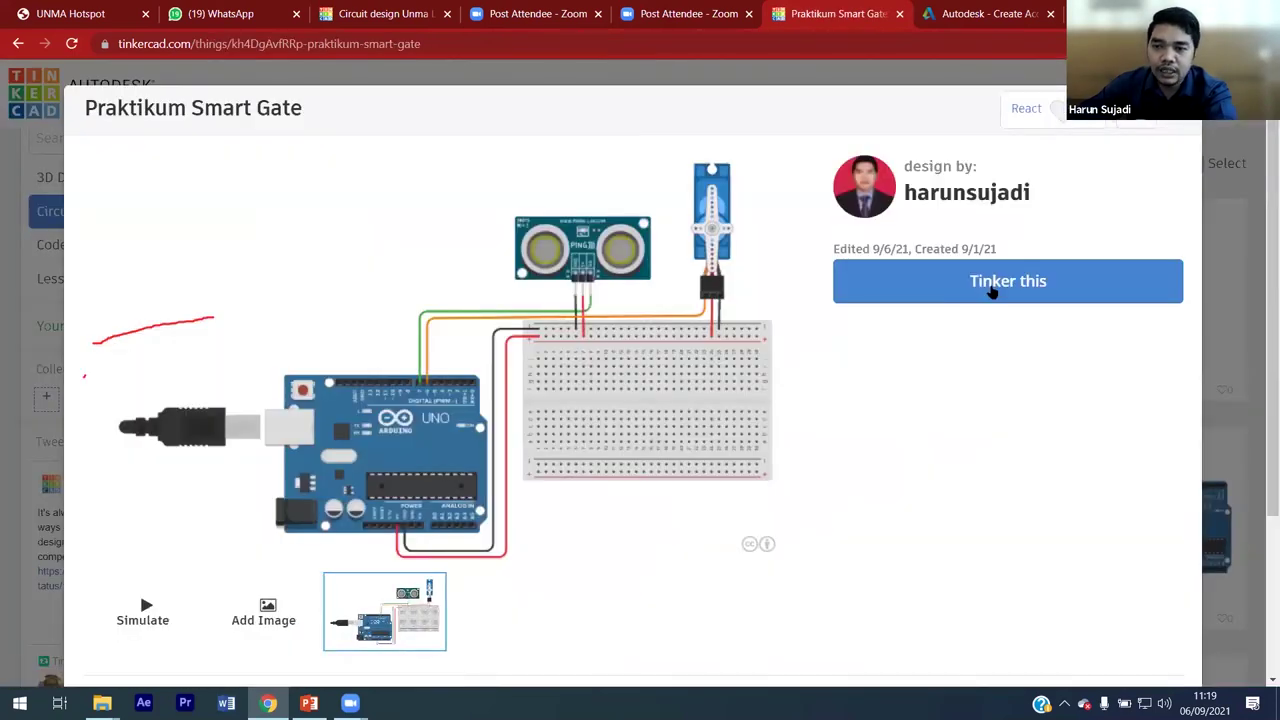
click(992, 286)
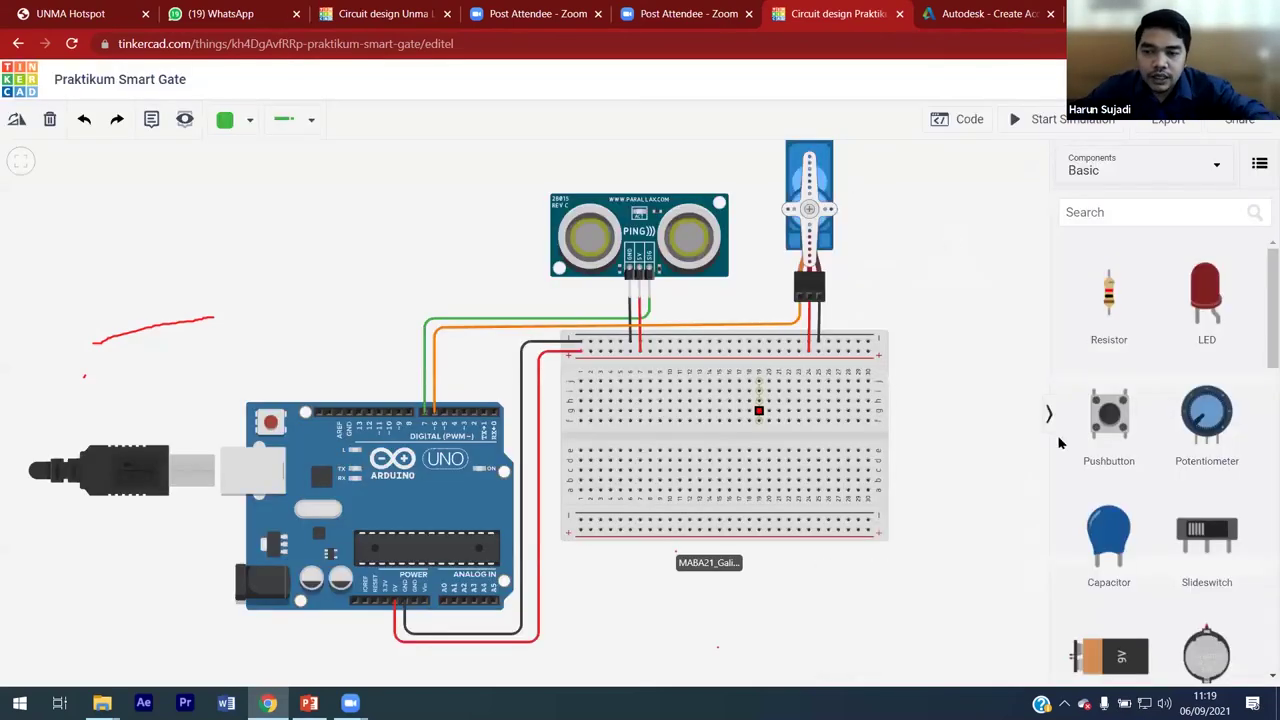
Step: Examine the smart-gate circuit's component list and return to the circuit view
click(1259, 163)
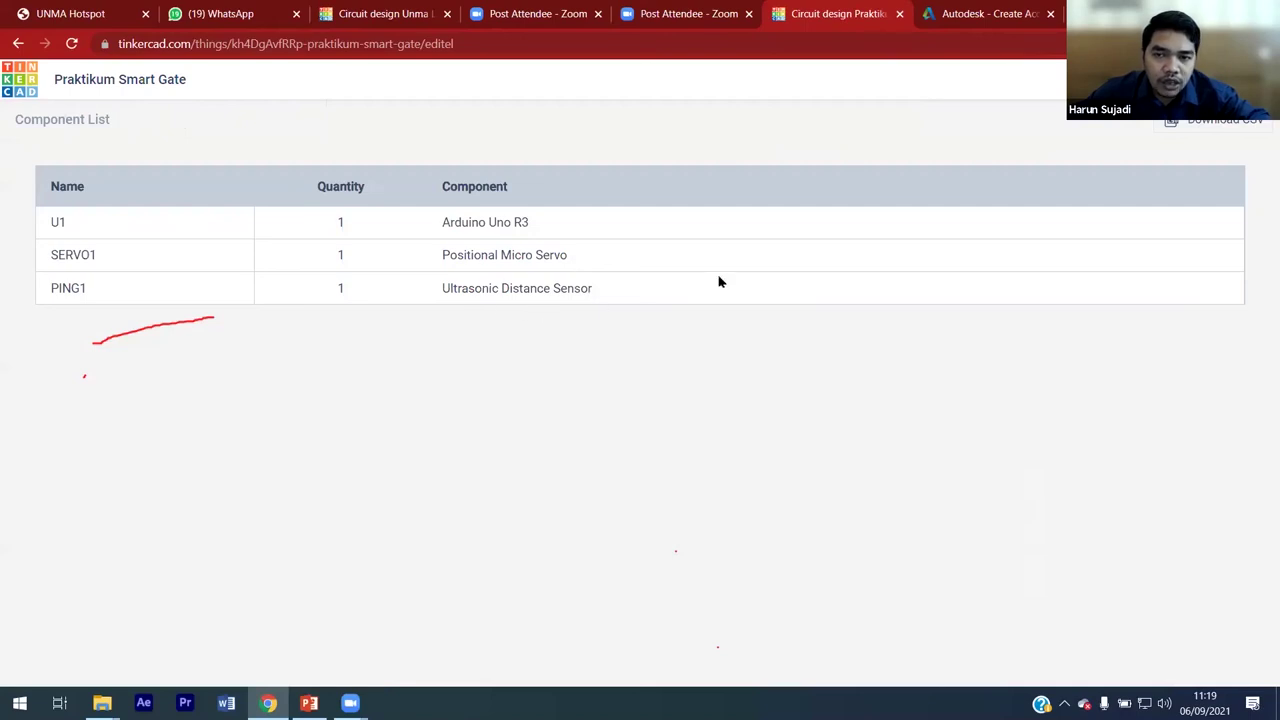
click(1071, 134)
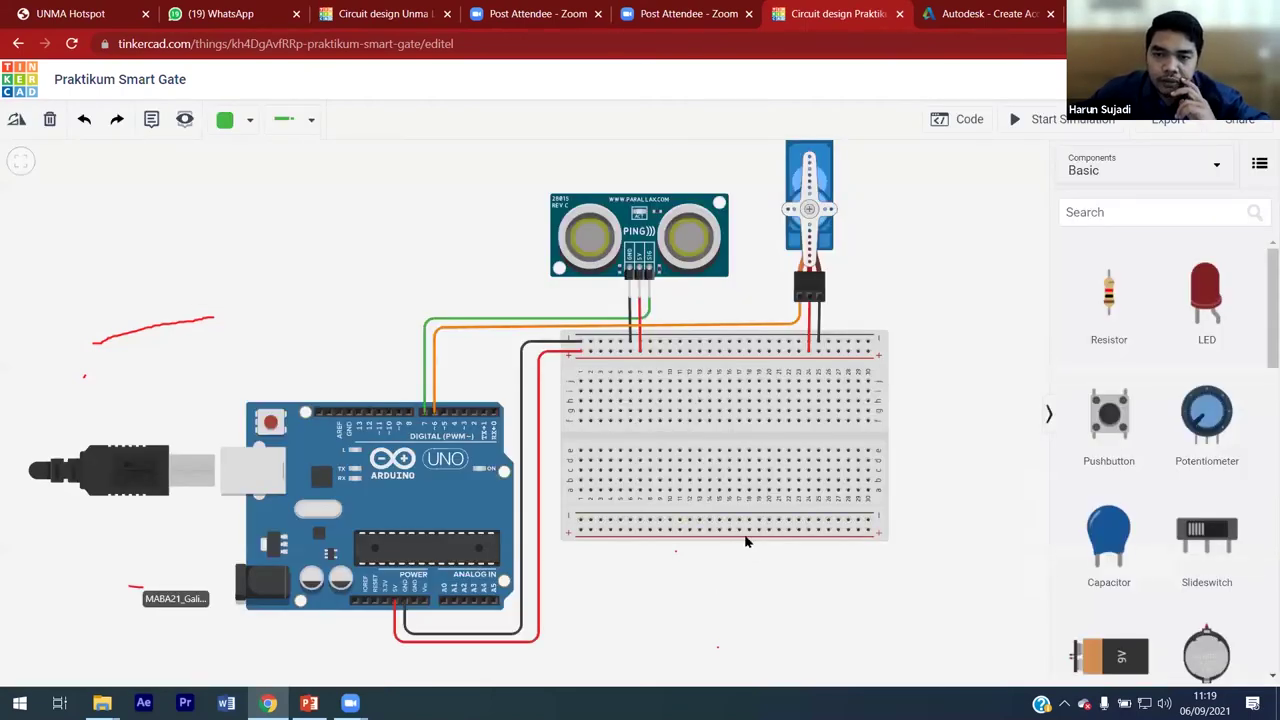
scroll(698, 508, down, 3)
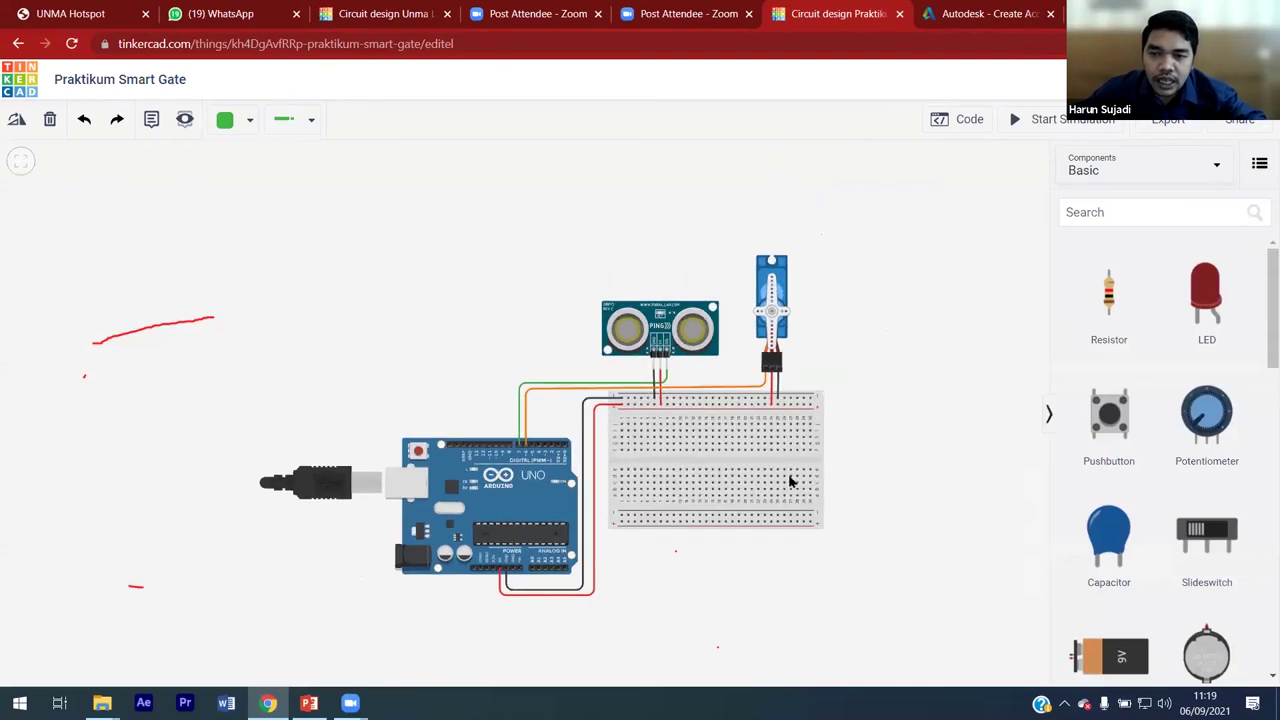
Step: Test the servo in the smart-gate simulation by moving the ultrasonic sensor's target repeatedly close and away, and stop the simulation
click(1034, 121)
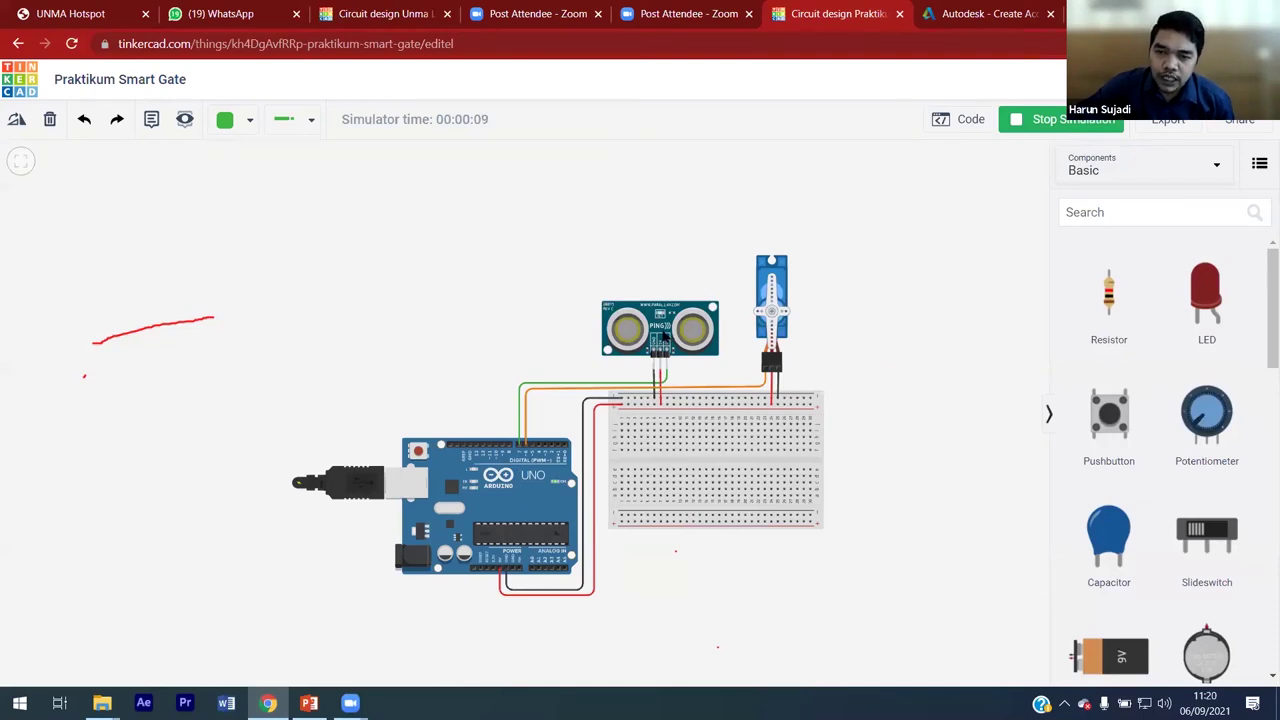
click(661, 338)
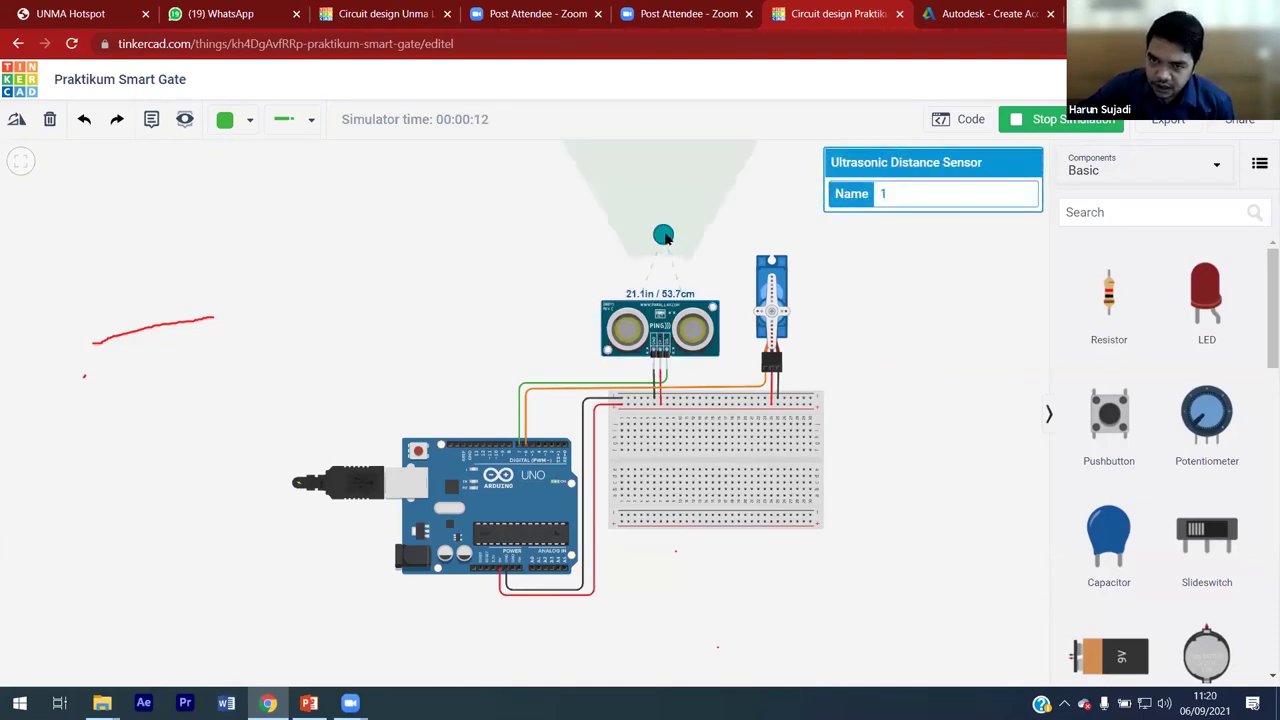
drag(665, 237, 666, 290)
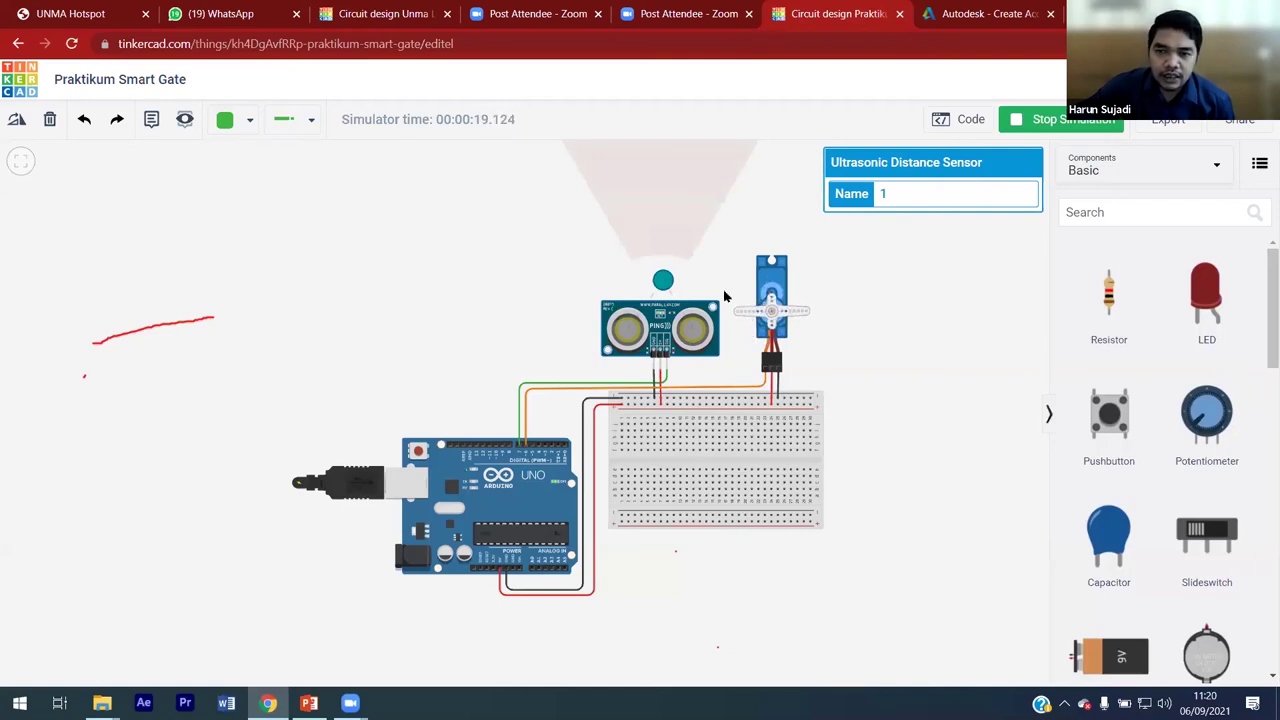
drag(663, 262, 656, 207)
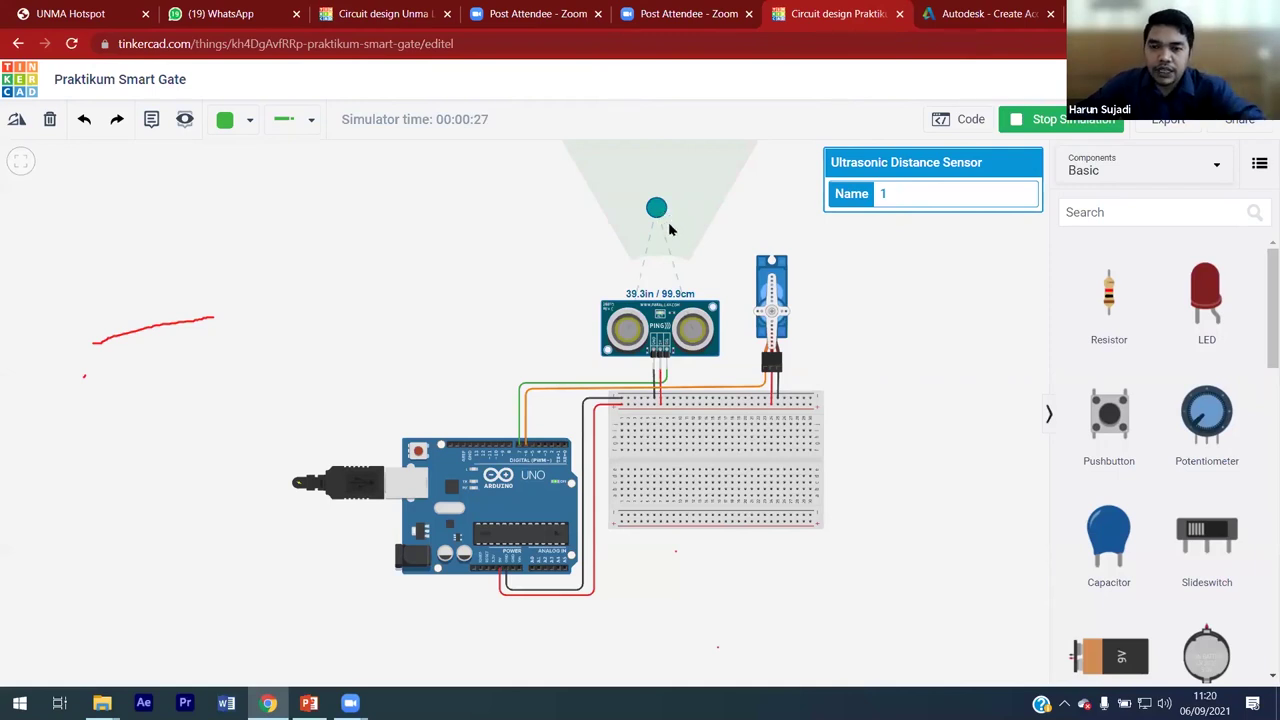
drag(656, 208, 662, 283)
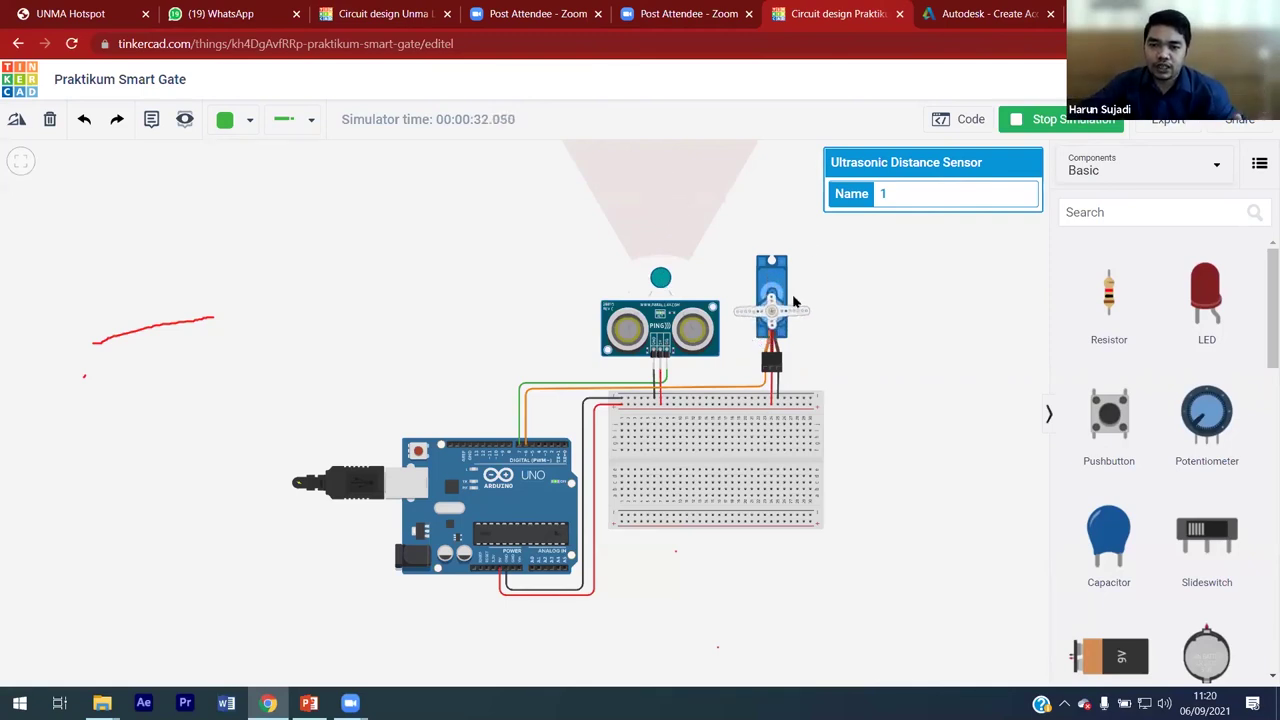
drag(660, 282, 668, 203)
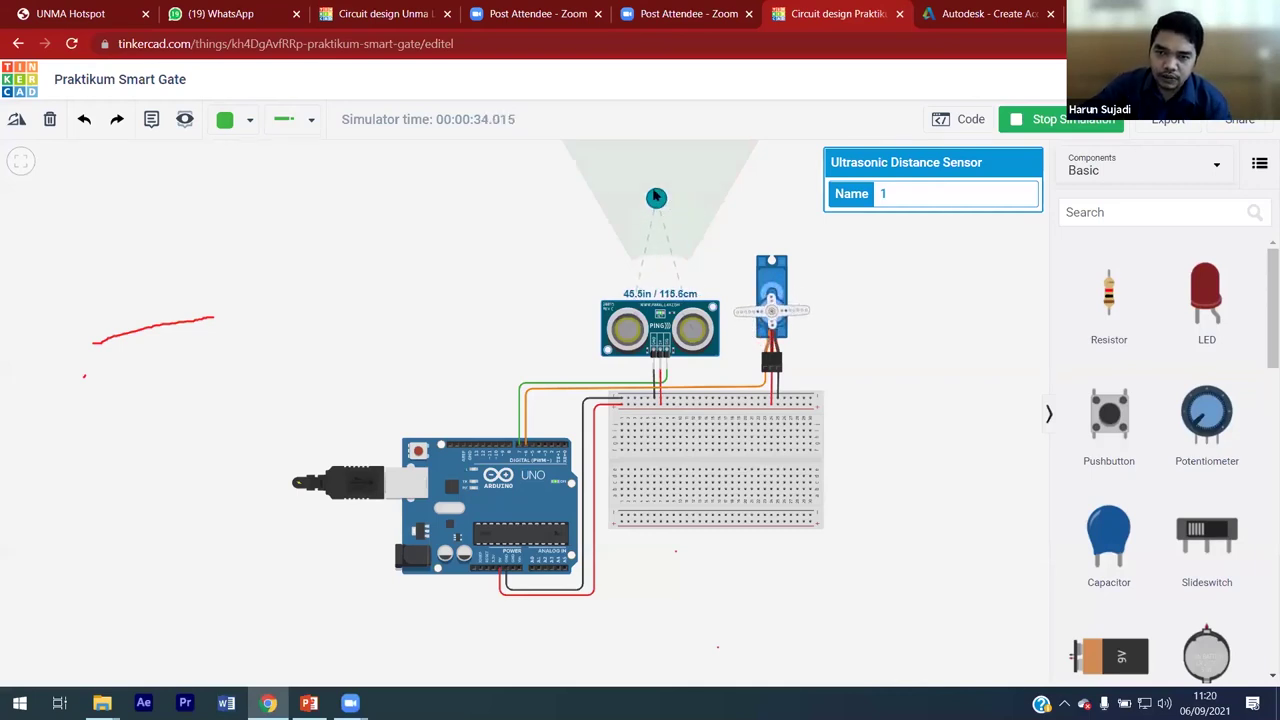
click(1008, 126)
Step: Examine the smart-gate servo and distance code and the available code display modes, and close the code editor
click(977, 120)
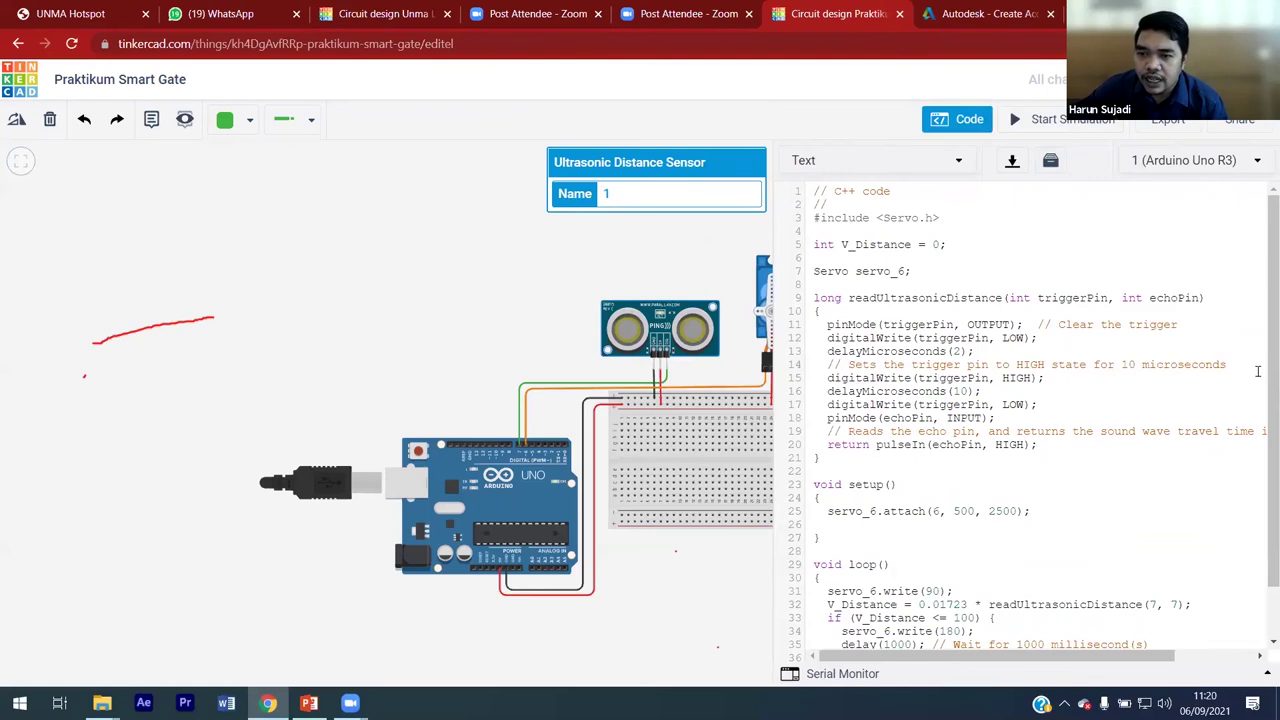
scroll(986, 385, down, 3)
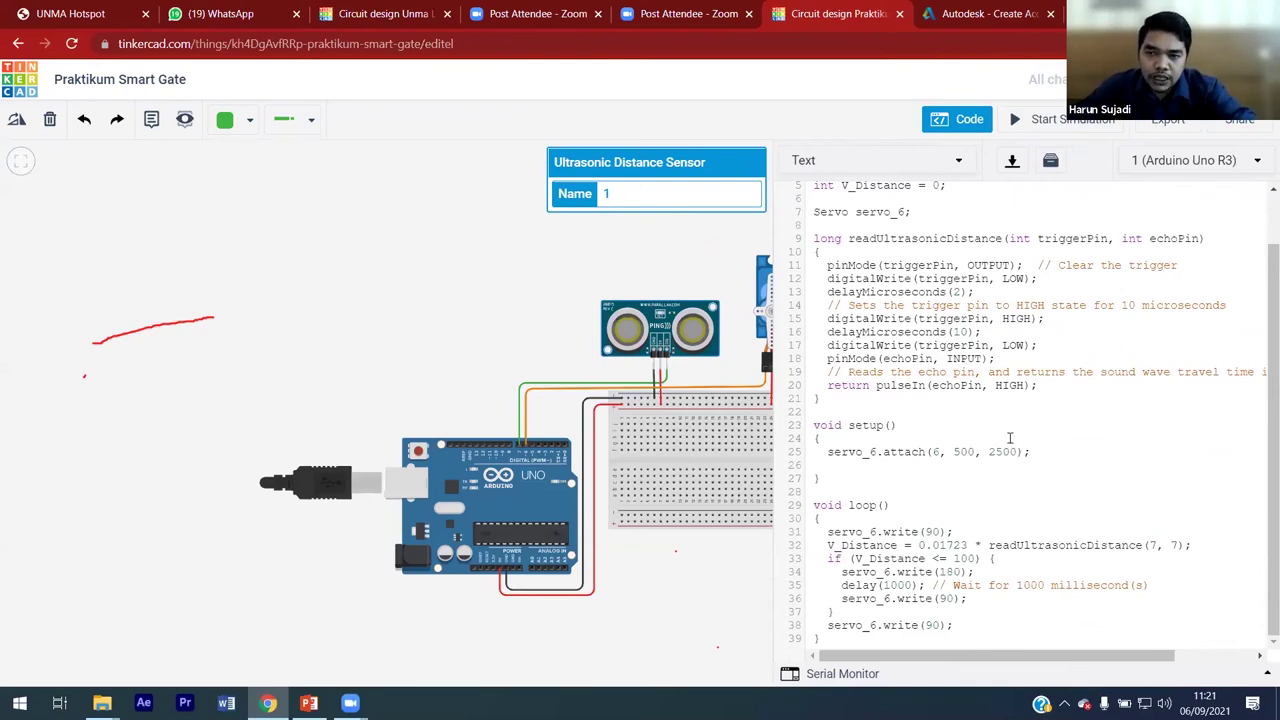
click(867, 157)
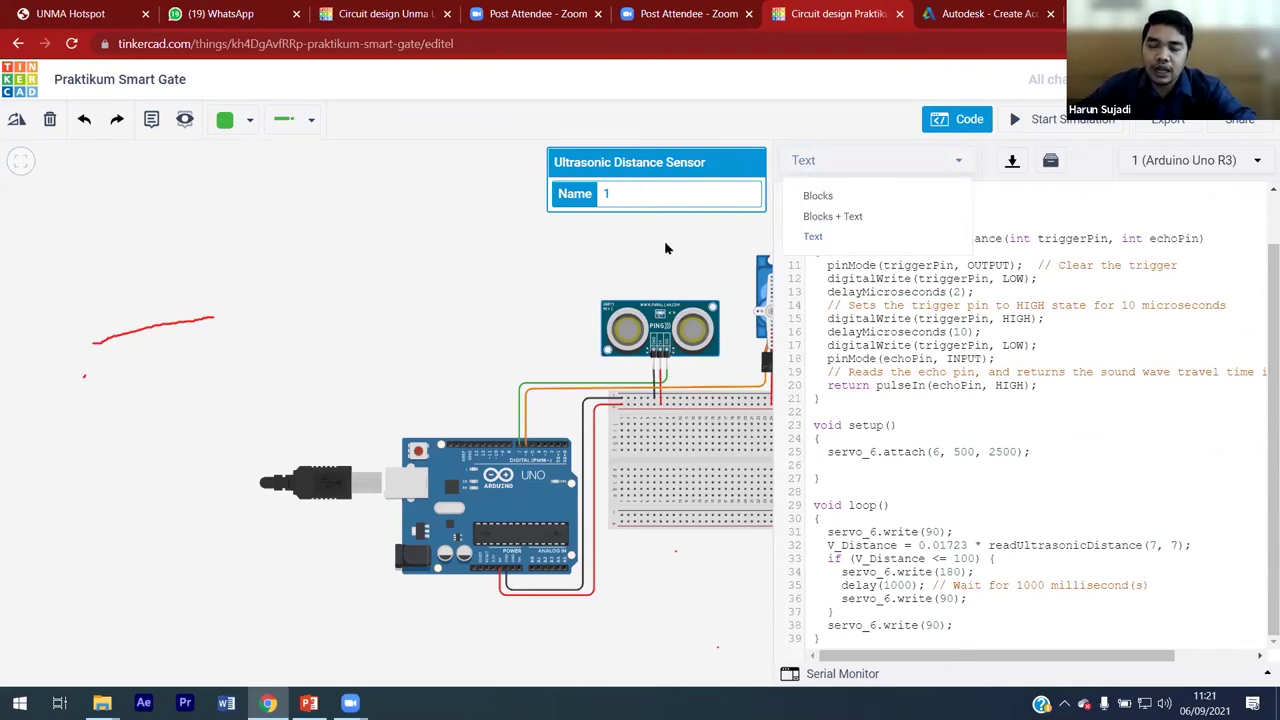
click(957, 120)
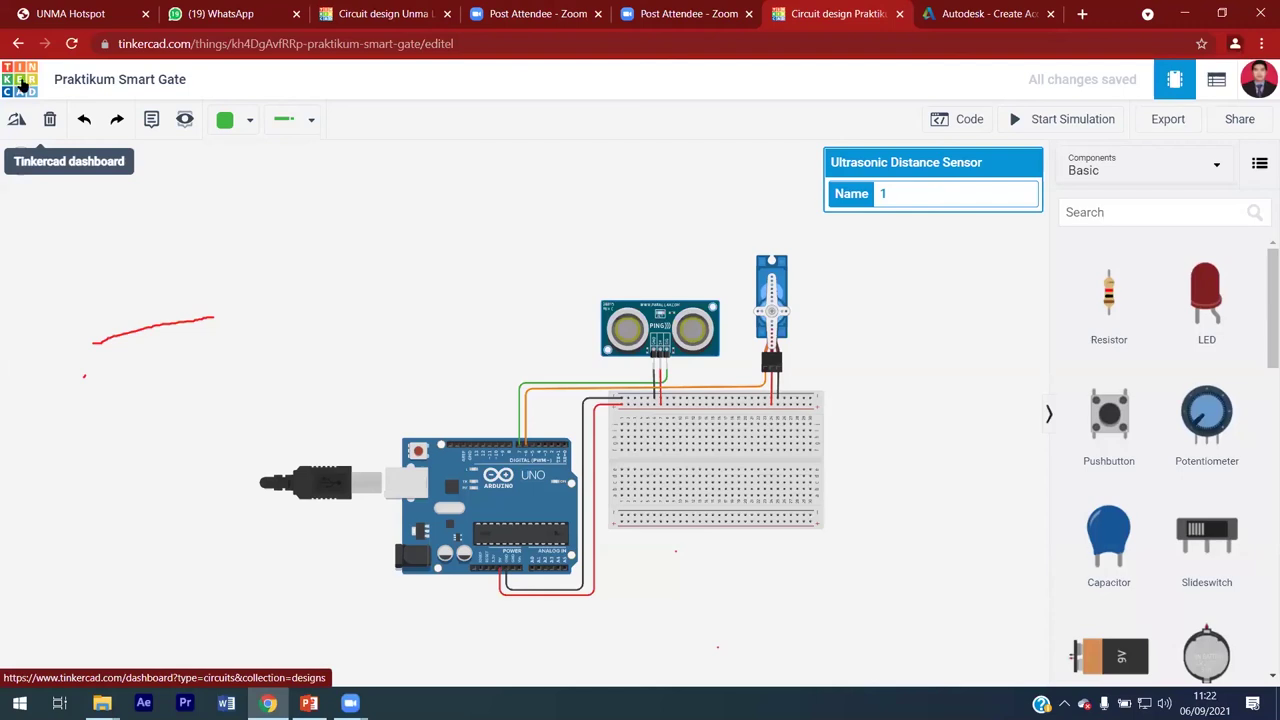
Step: Return to the circuits dashboard and create a new circuit
click(22, 85)
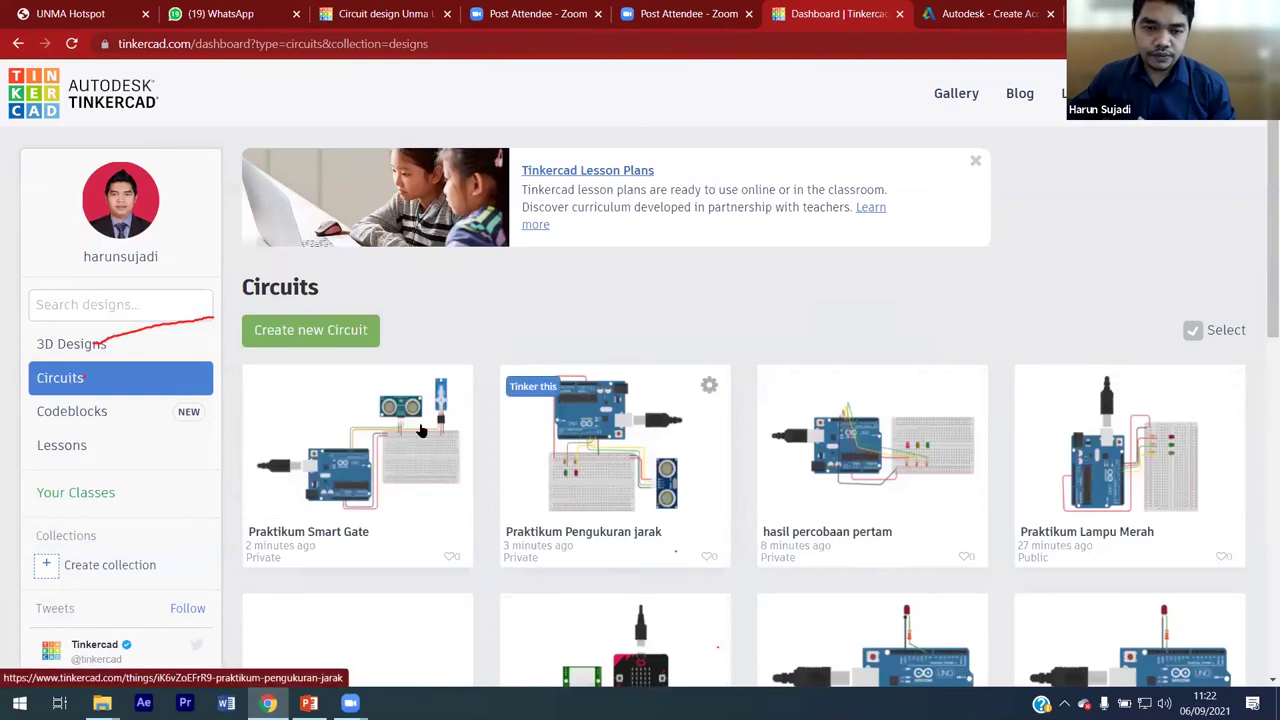
click(316, 334)
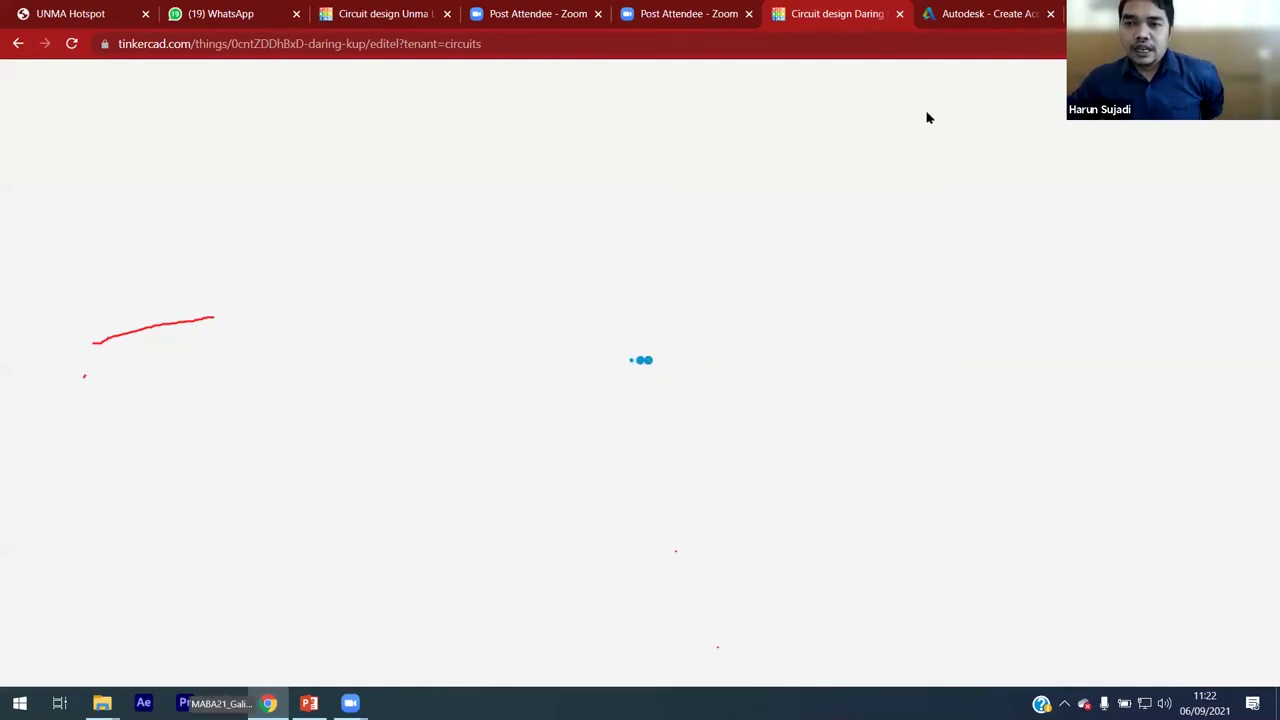
Step: Switch to the open "Unma Lcd(16x2)" design and examine its wiring and component list
click(386, 14)
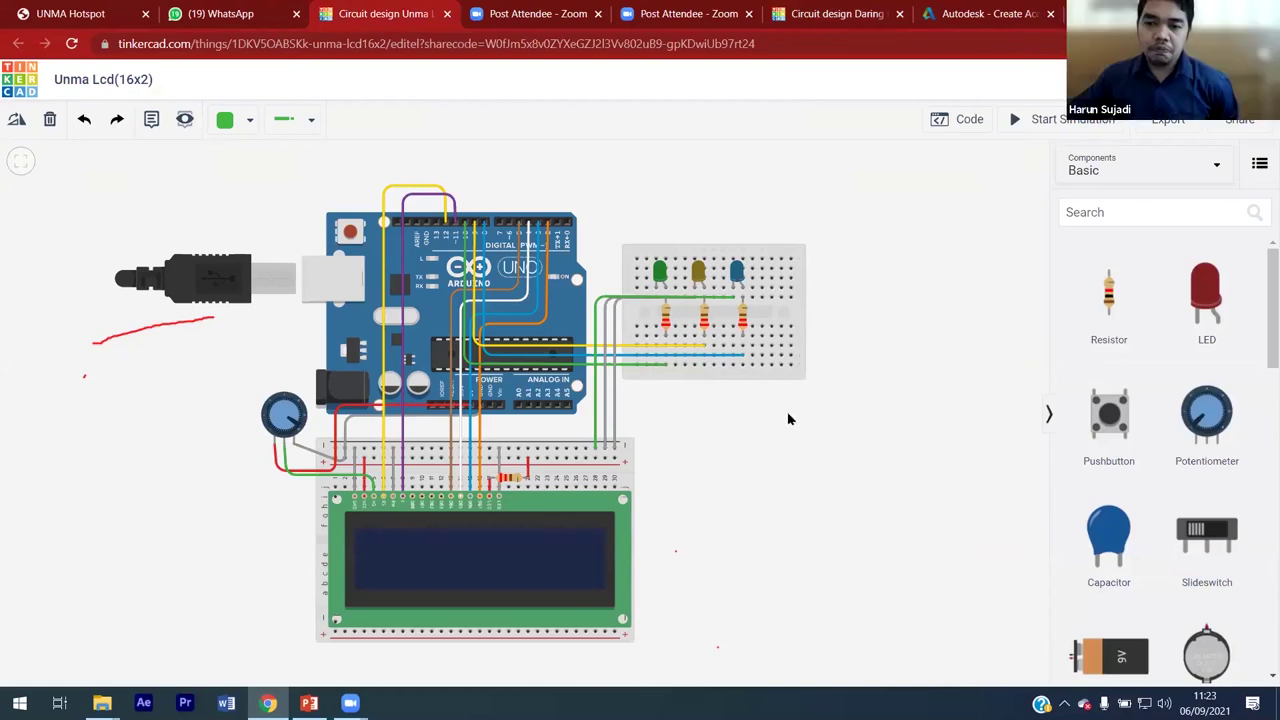
scroll(787, 418, down, 2)
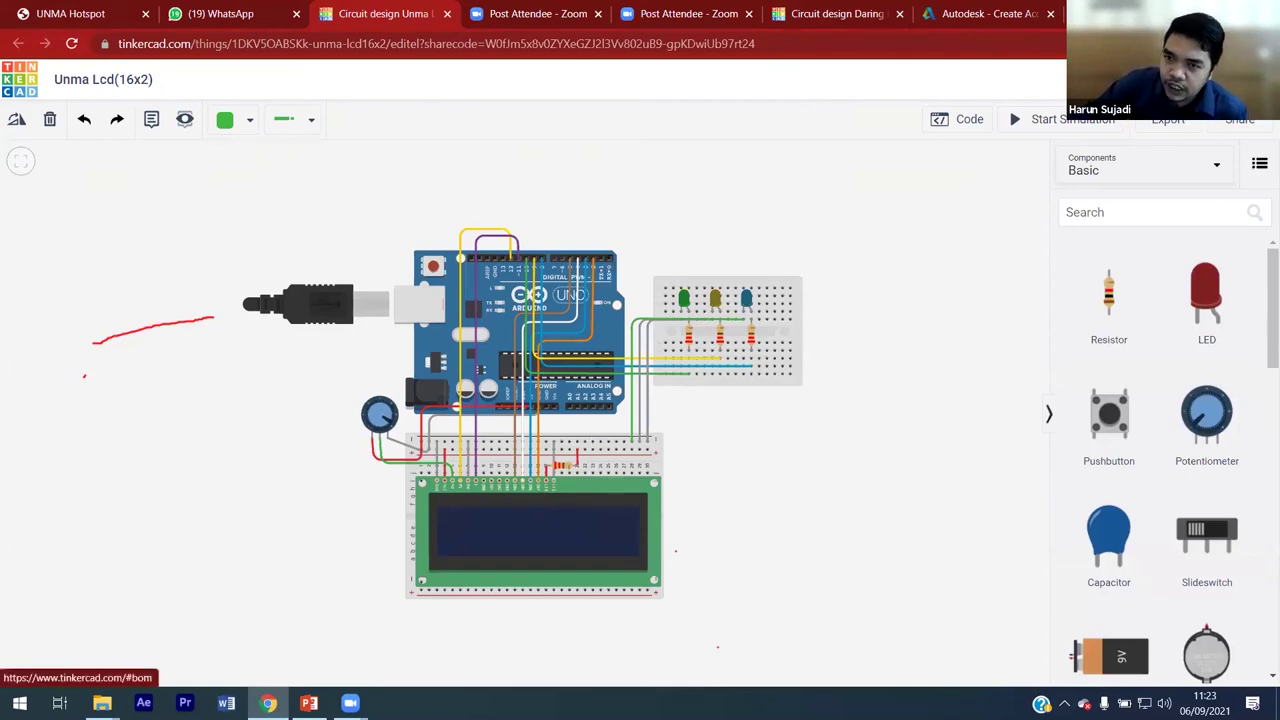
click(868, 236)
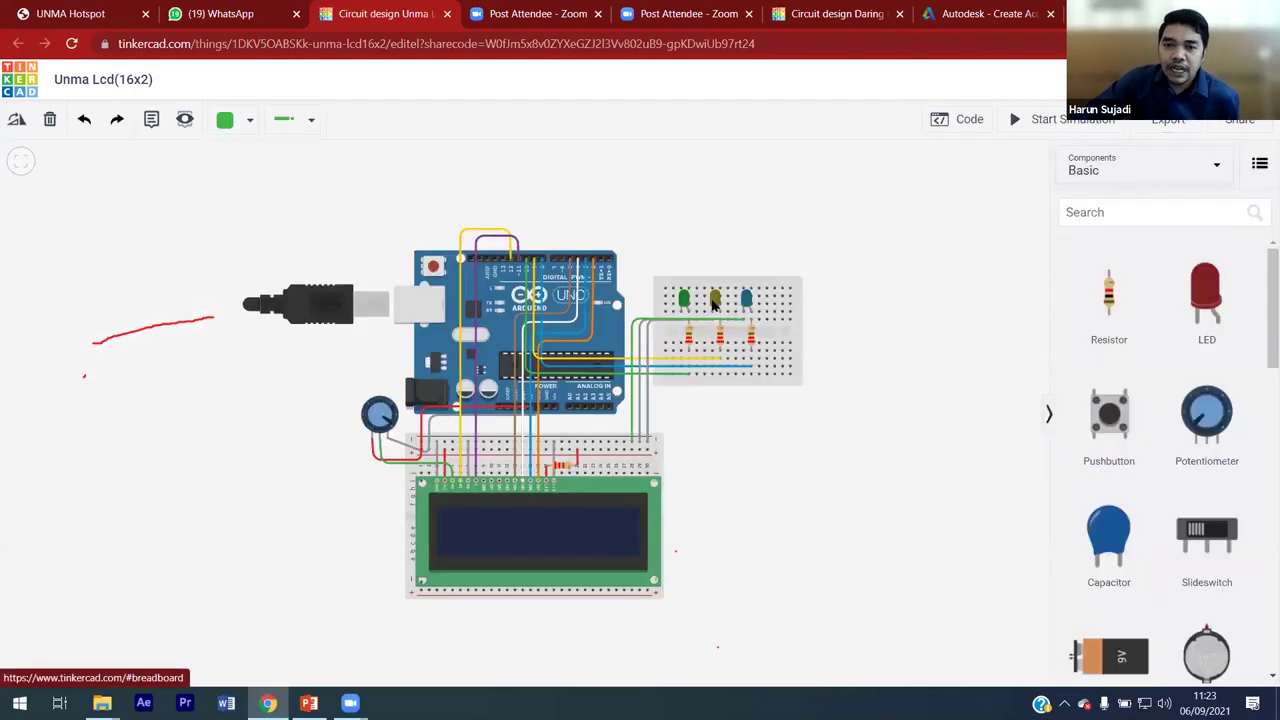
click(1250, 80)
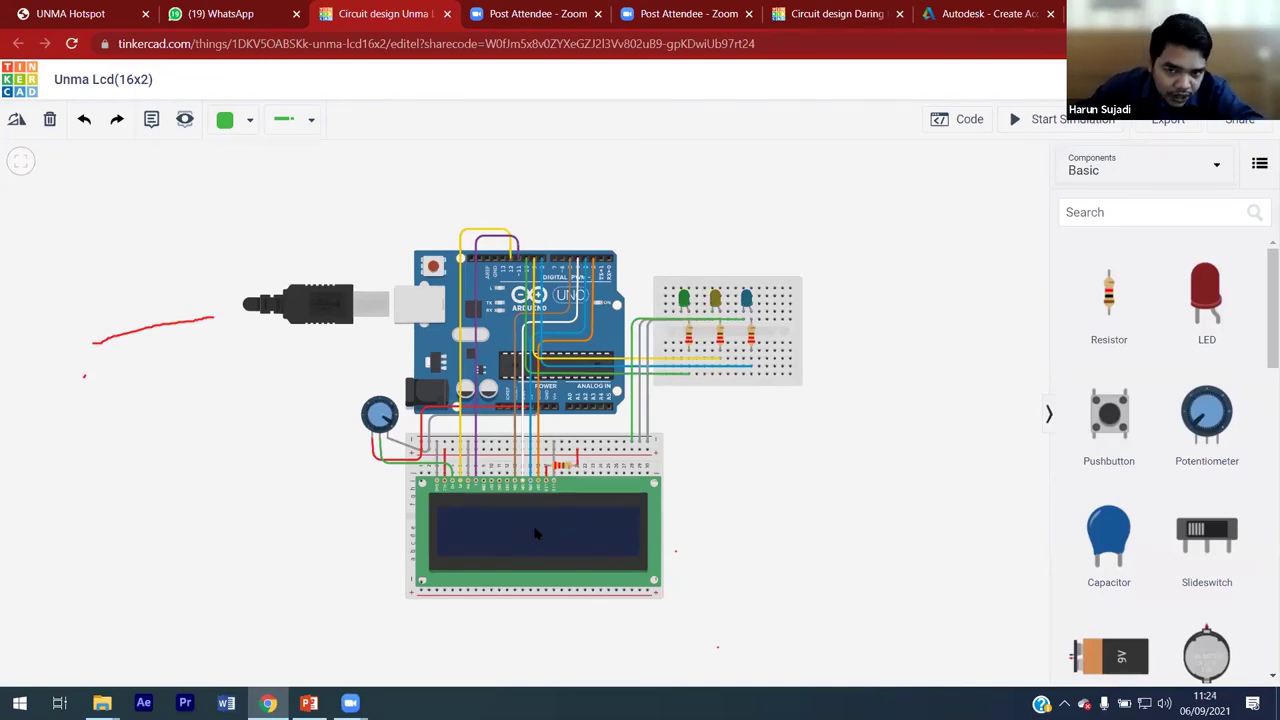
Step: Run the LCD circuit simulation and examine the scrolling display text and the LEDs up close
click(1040, 122)
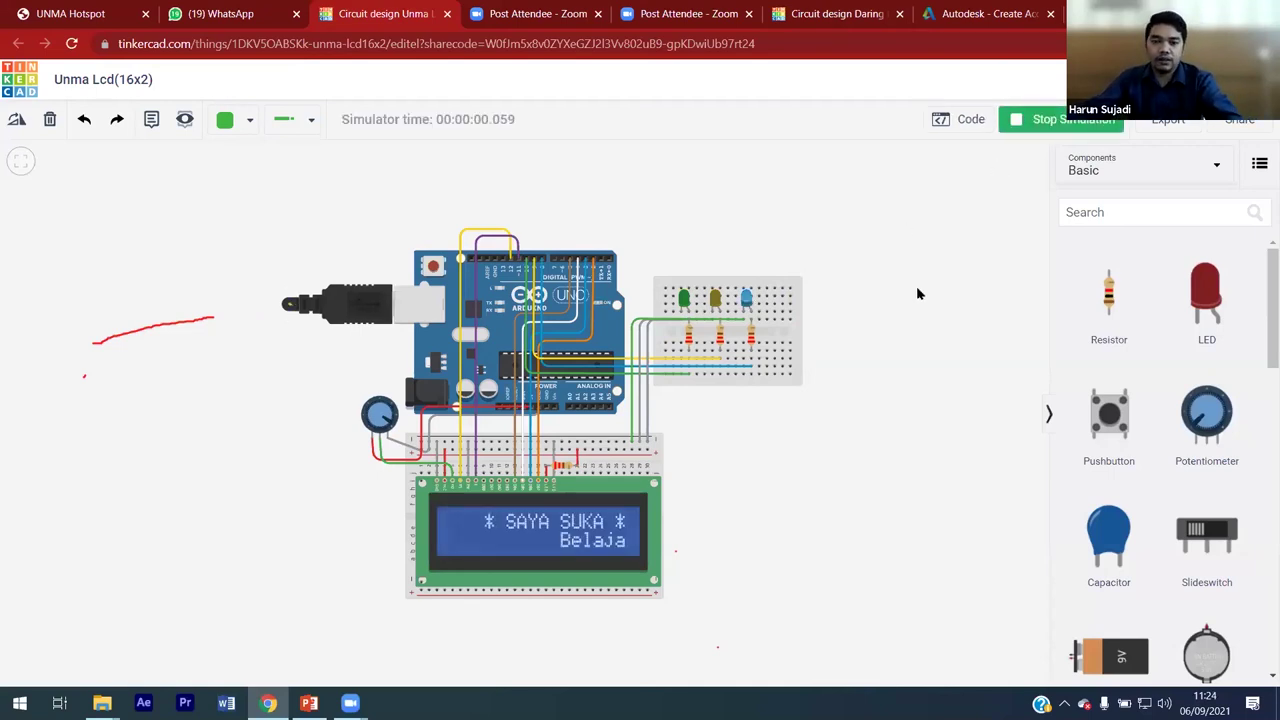
scroll(916, 286, up, 1)
scroll(895, 327, up, 1)
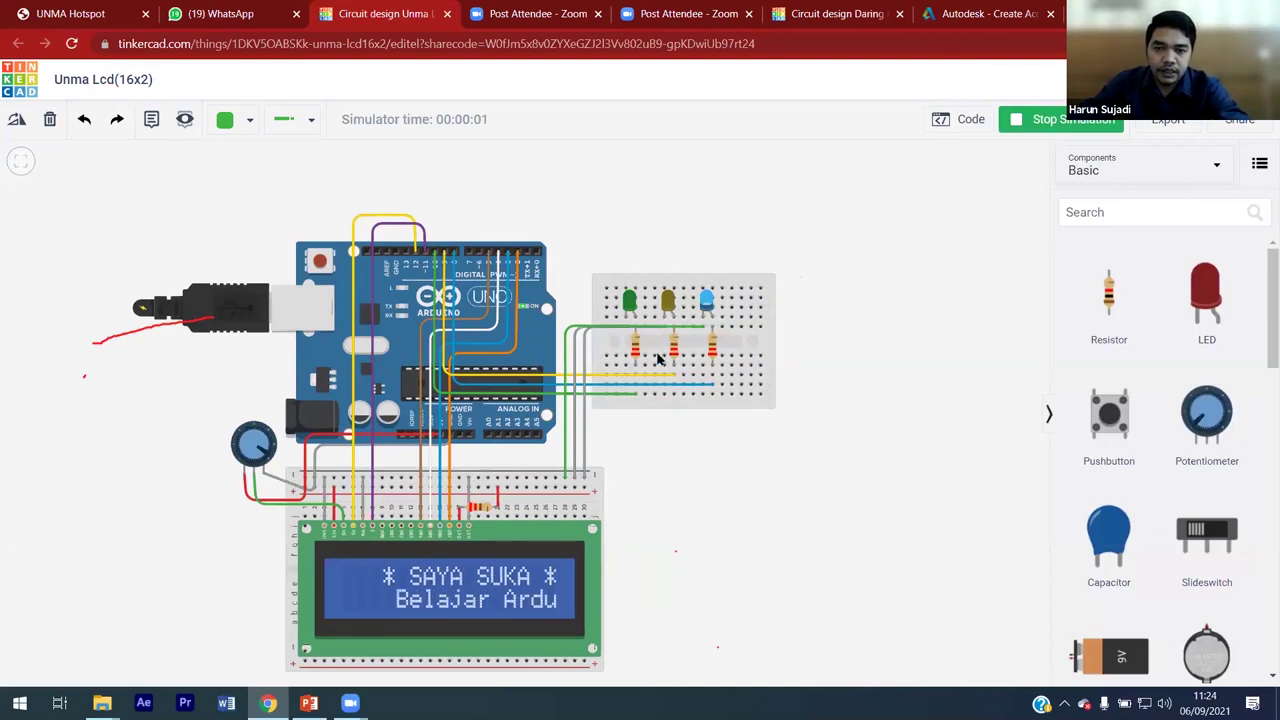